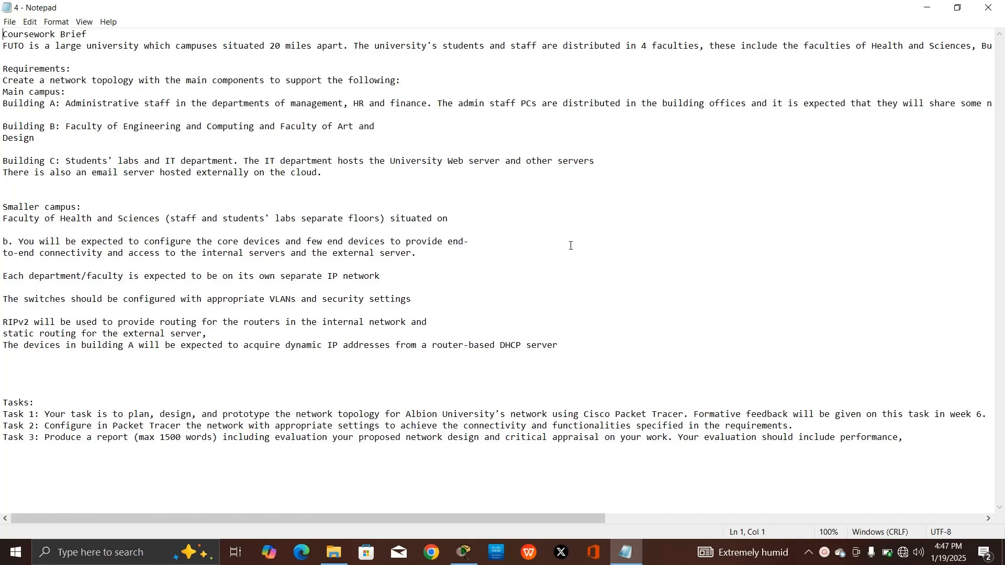
Glance at the projects folder, then bring the university topology in Packet Tracer to the front
click(334, 552)
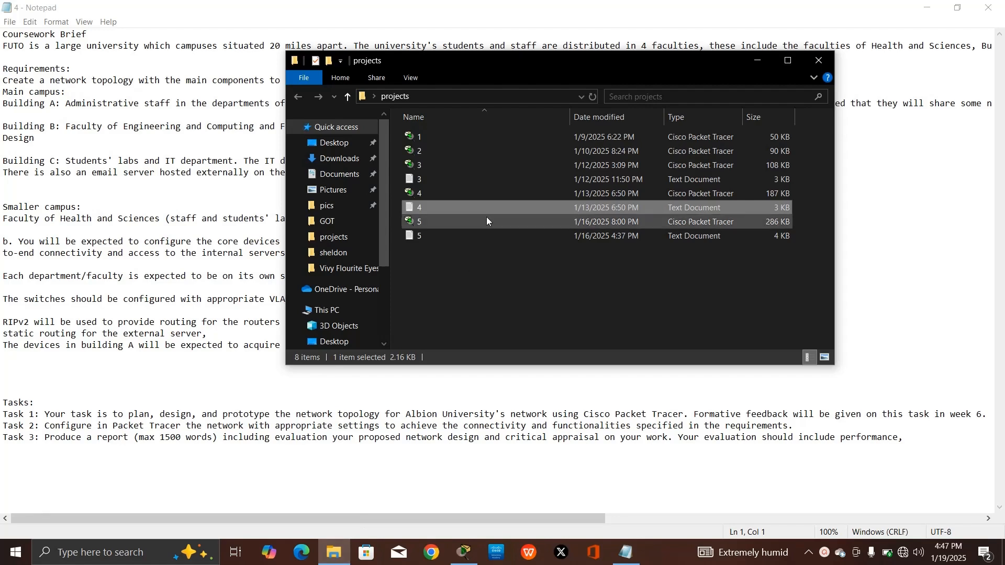
click(758, 60)
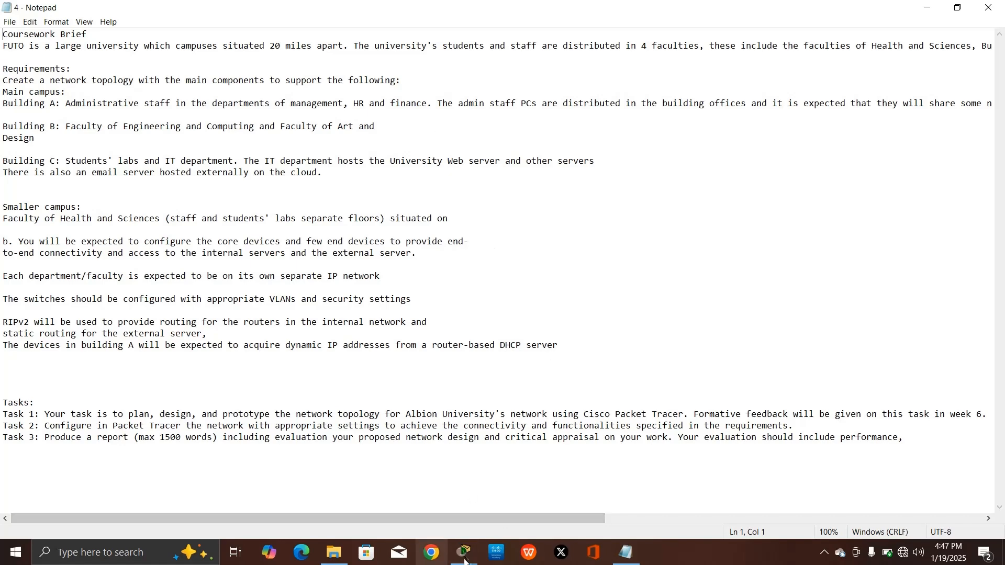
mouse_move(464, 552)
click(539, 515)
scroll(527, 308, down, 3)
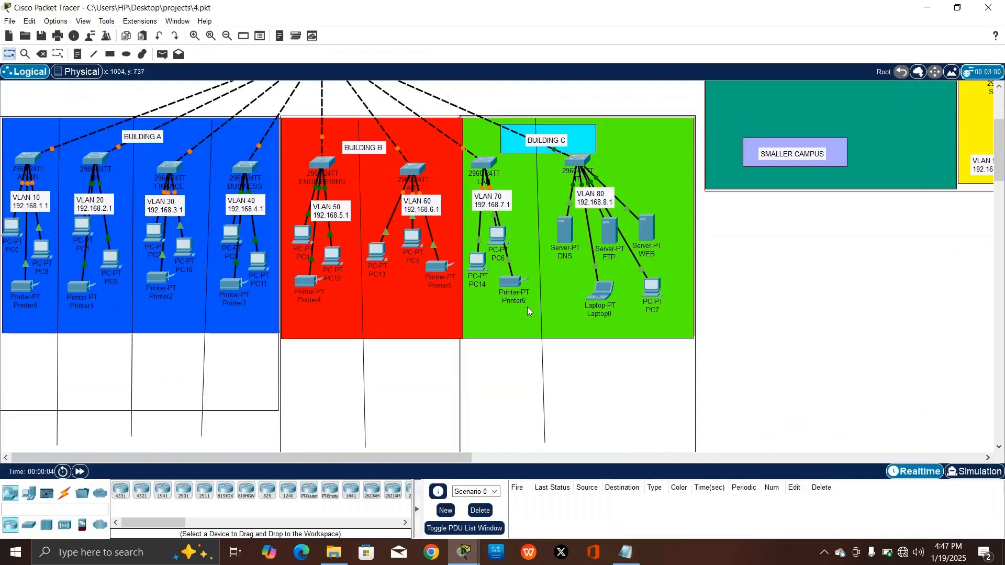
scroll(356, 439, up, 3)
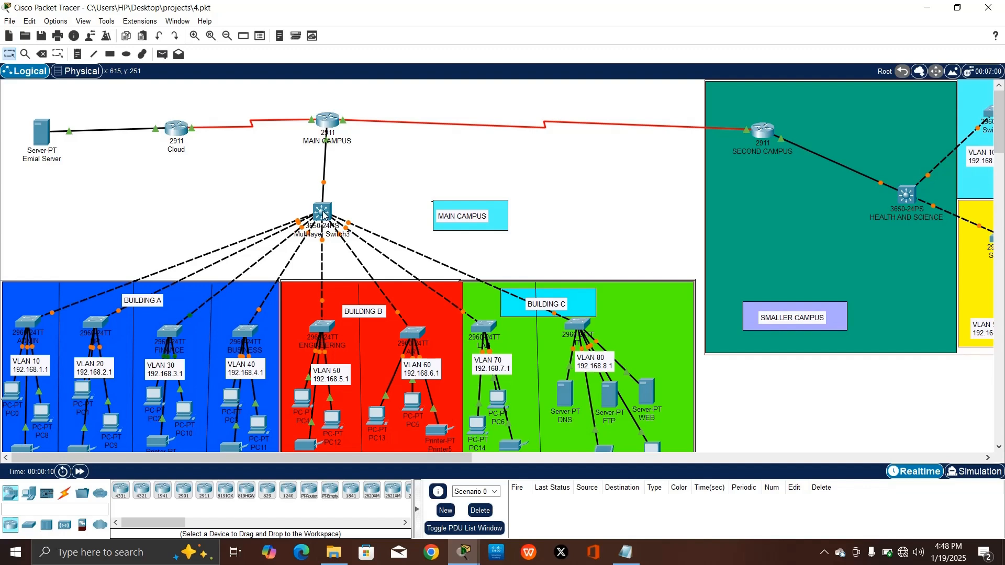
Fast-forward simulation time, review the MAIN CAMPUS router area, and close Packet Tracer
click(79, 472)
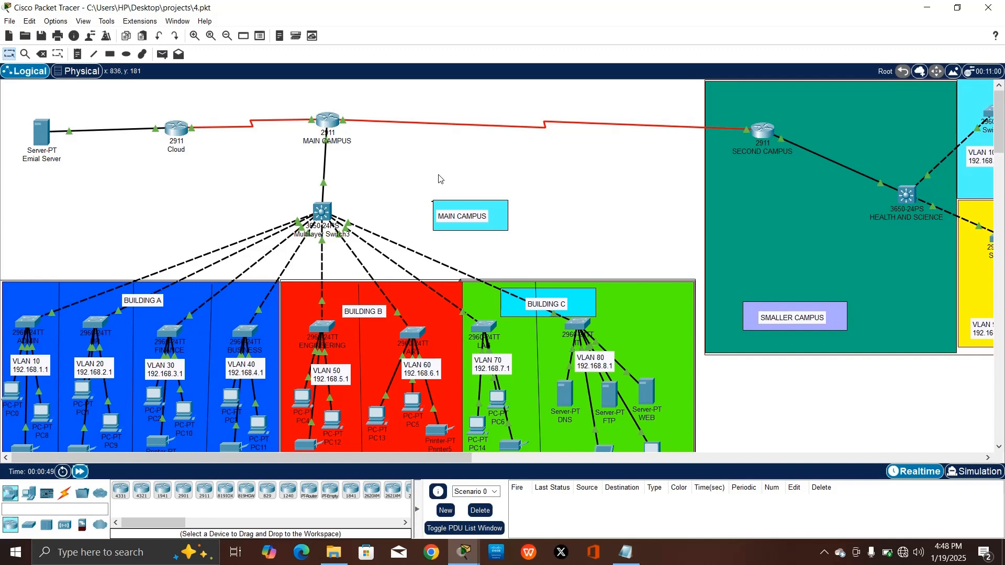
drag(288, 90, 271, 267)
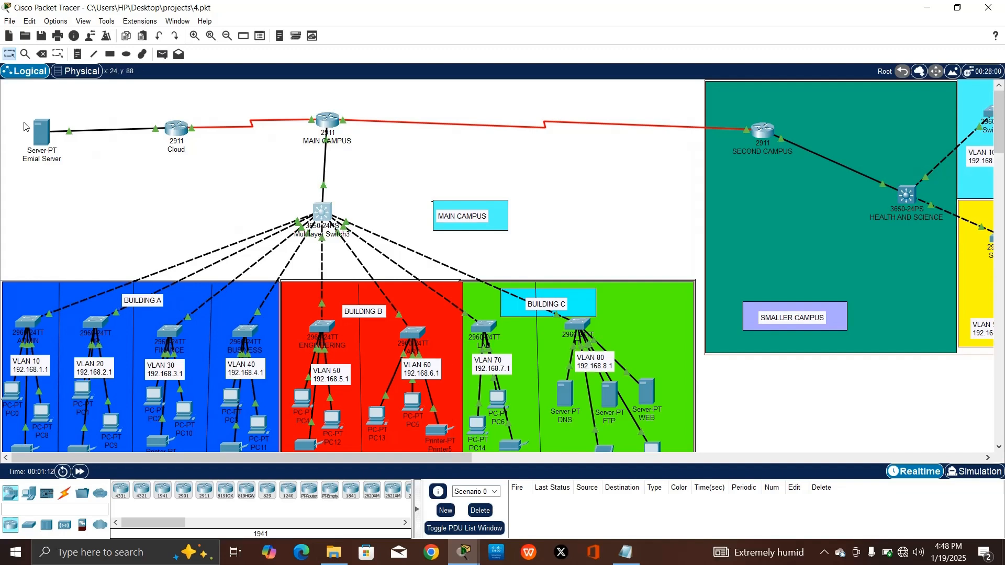
scroll(506, 273, down, 3)
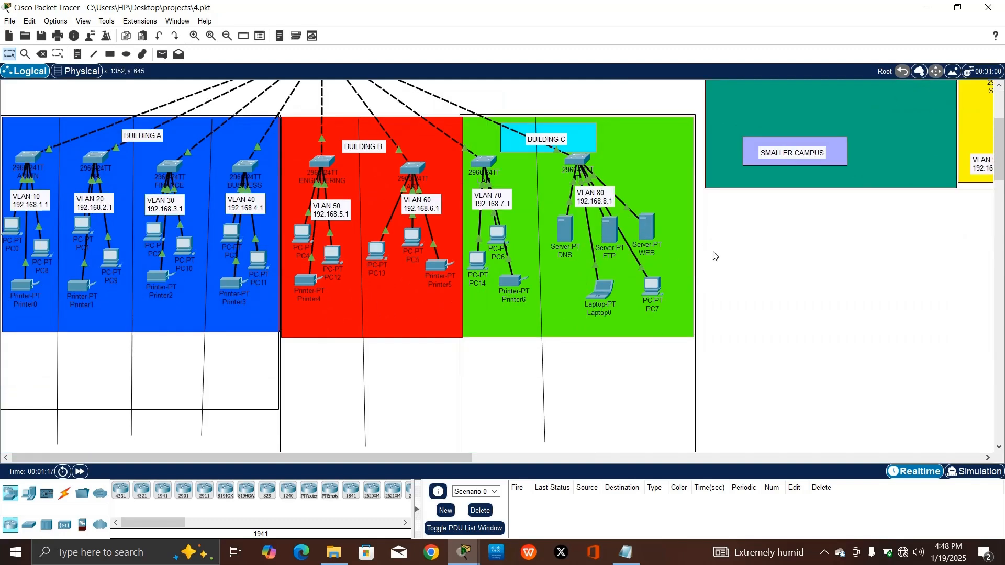
scroll(713, 254, up, 3)
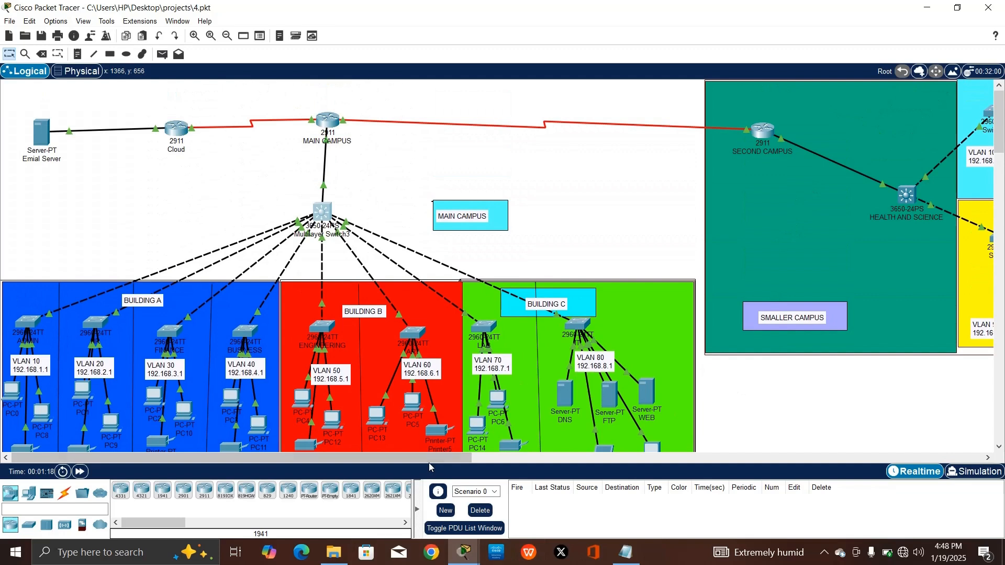
mouse_move(432, 458)
mouse_down()
mouse_move(736, 453)
mouse_move(429, 459)
mouse_up()
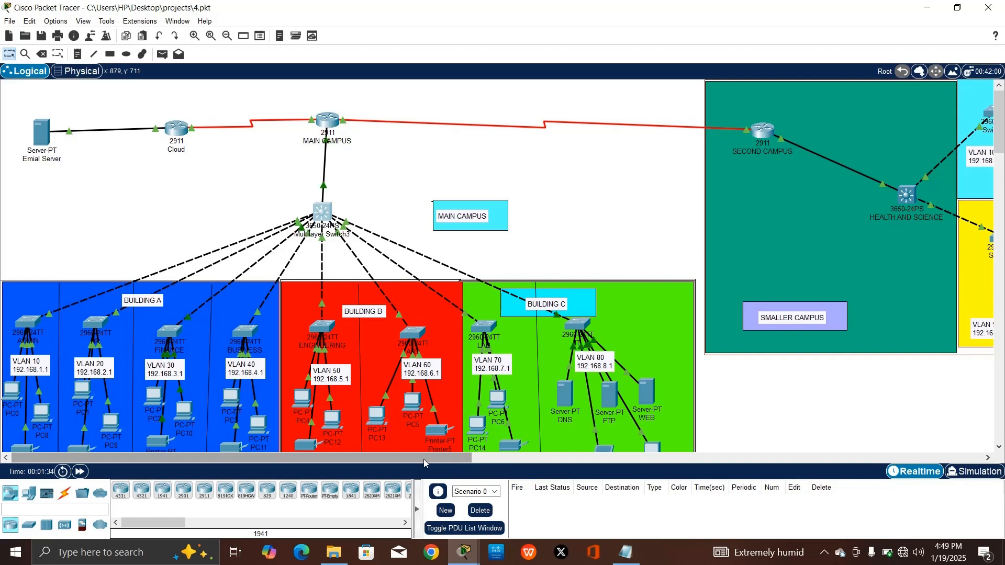
drag(404, 462, 607, 458)
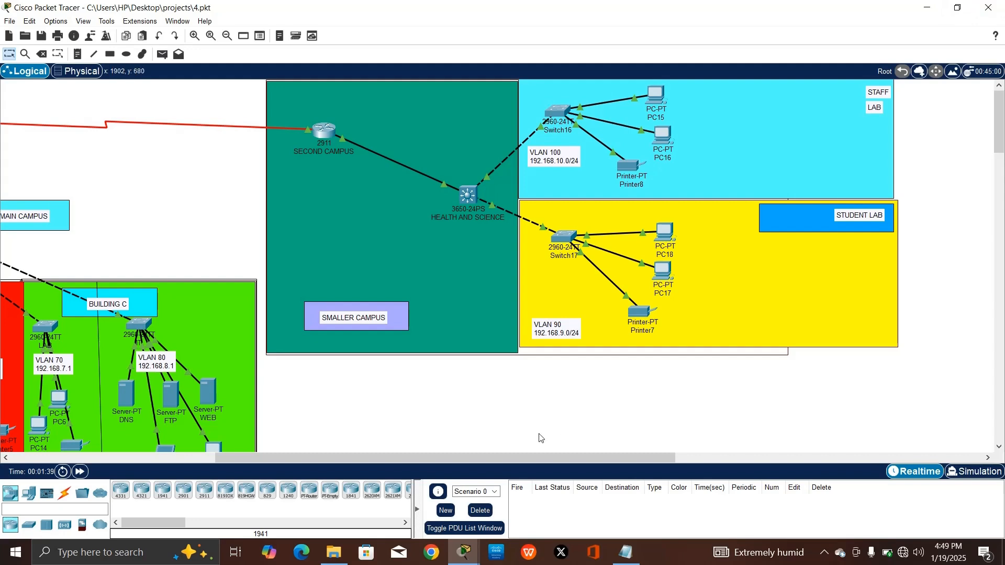
click(983, 5)
Exit Packet Tracer without saving the topology and return to the Notepad brief
click(550, 294)
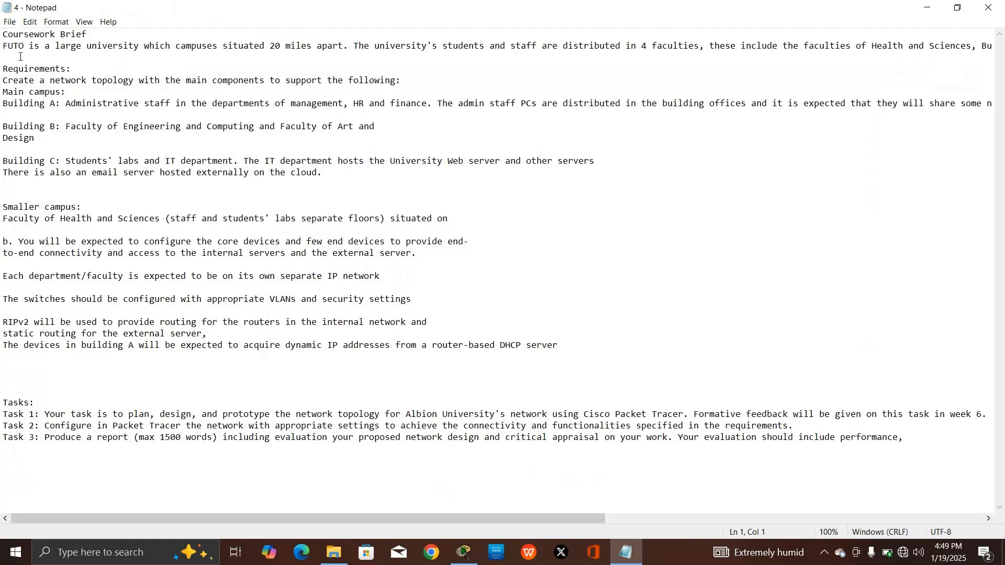
click(20, 56)
drag(657, 46, 709, 46)
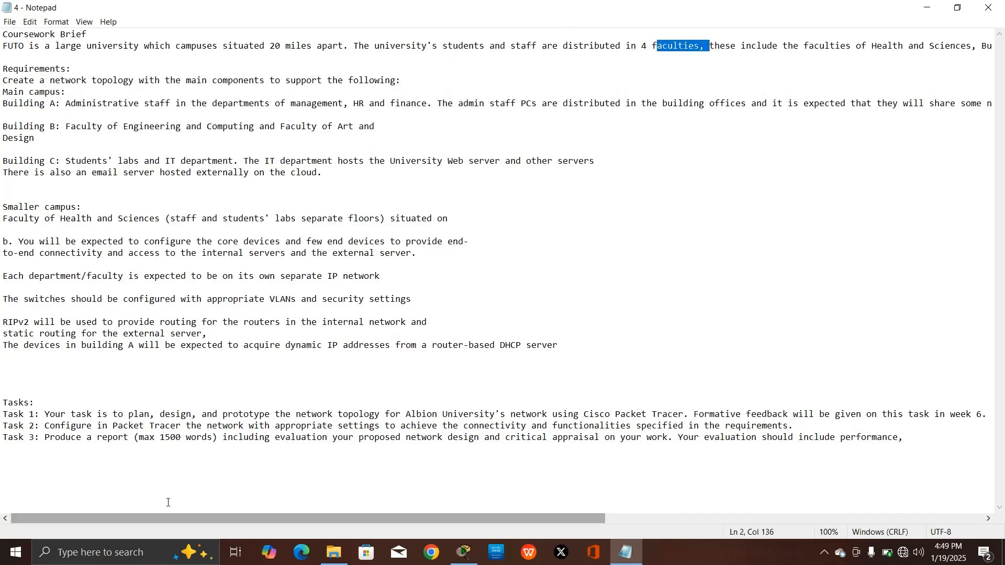
drag(186, 518, 419, 518)
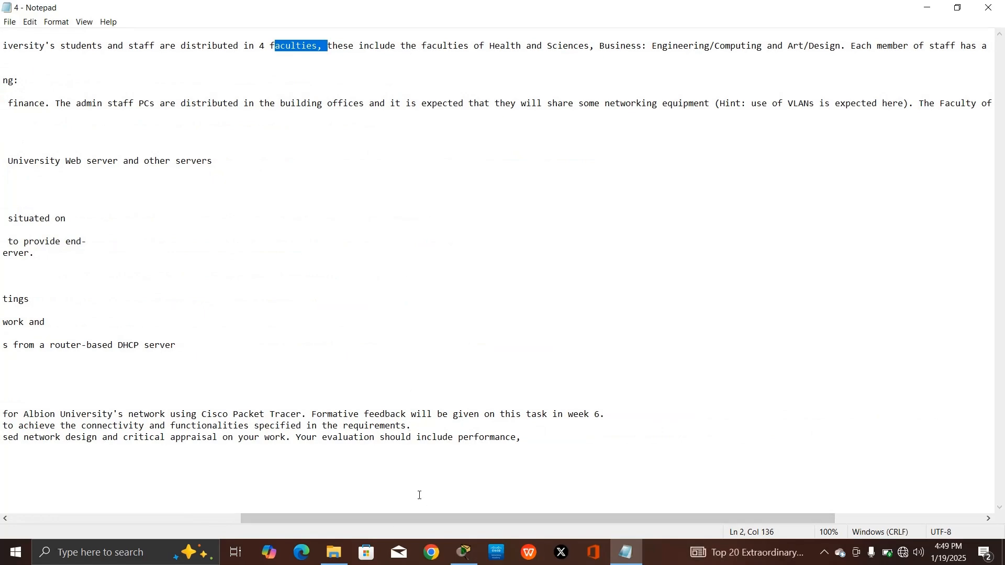
drag(425, 518, 195, 518)
click(754, 57)
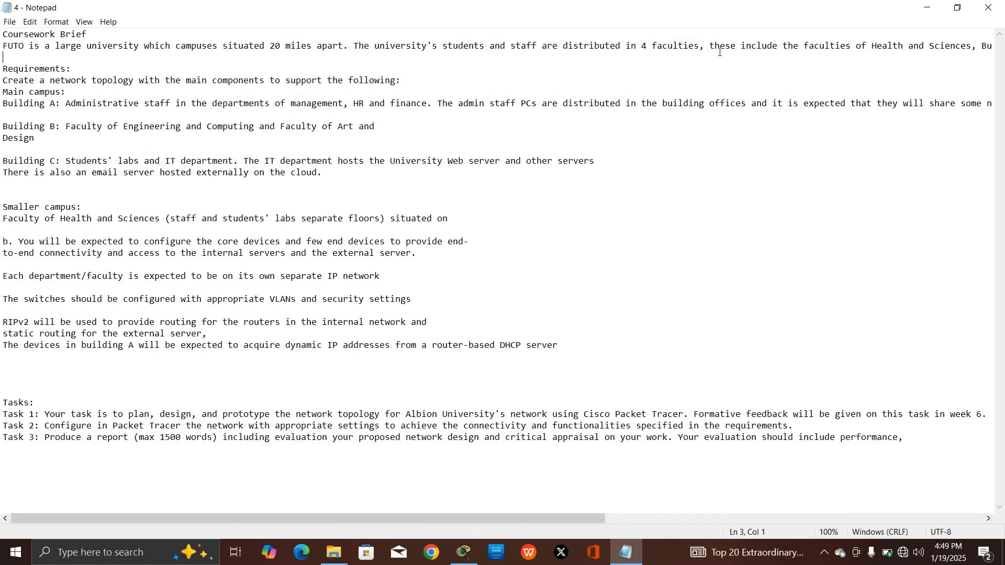
Start a new line after 'faculties,' and remove the leading space before 'these include'
click(716, 49)
click(706, 44)
key(Return)
key(BackSpace)
key(Return)
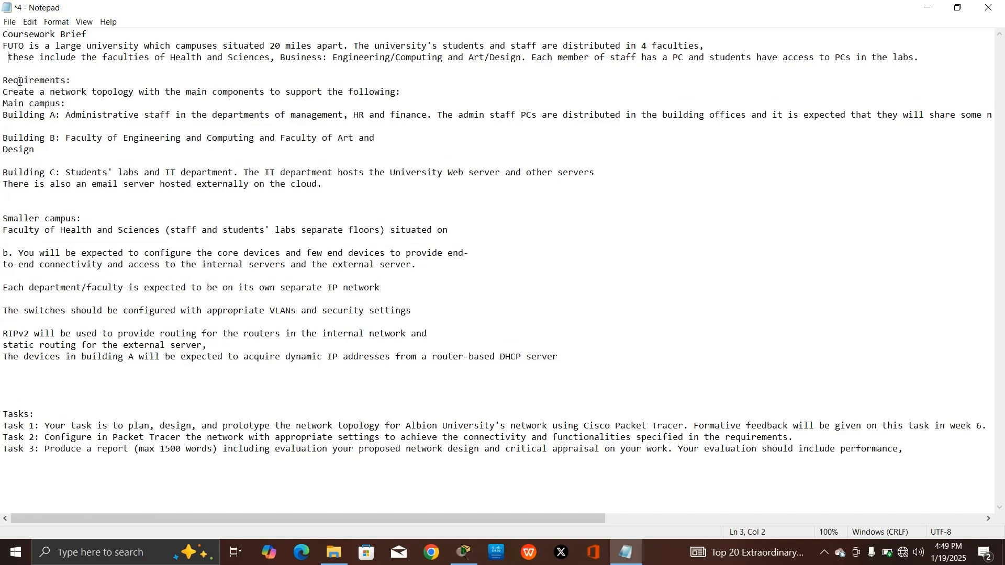
key(Delete)
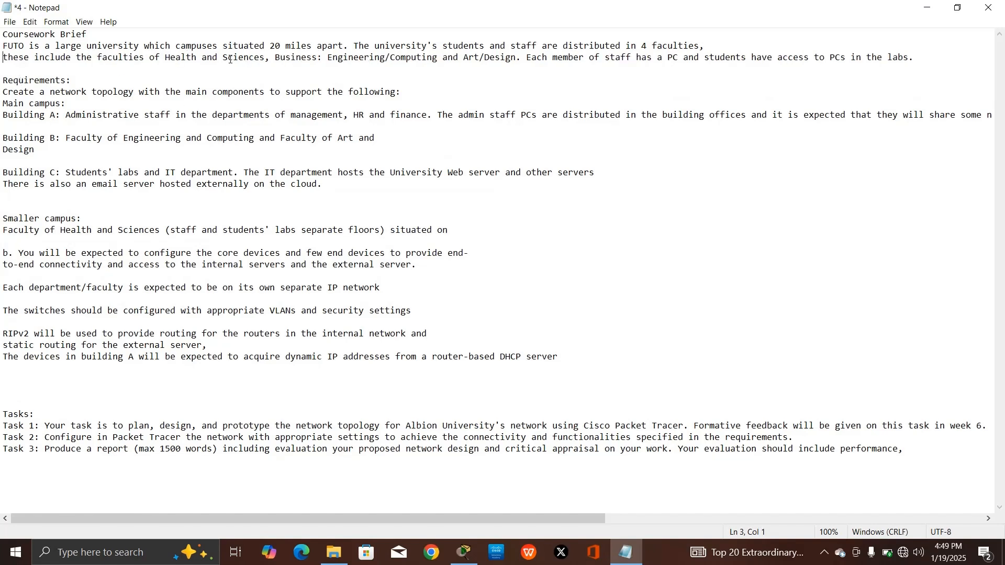
Change 'Business:' to 'Business,' in the faculties list line
drag(232, 59, 276, 59)
drag(916, 59, 406, 60)
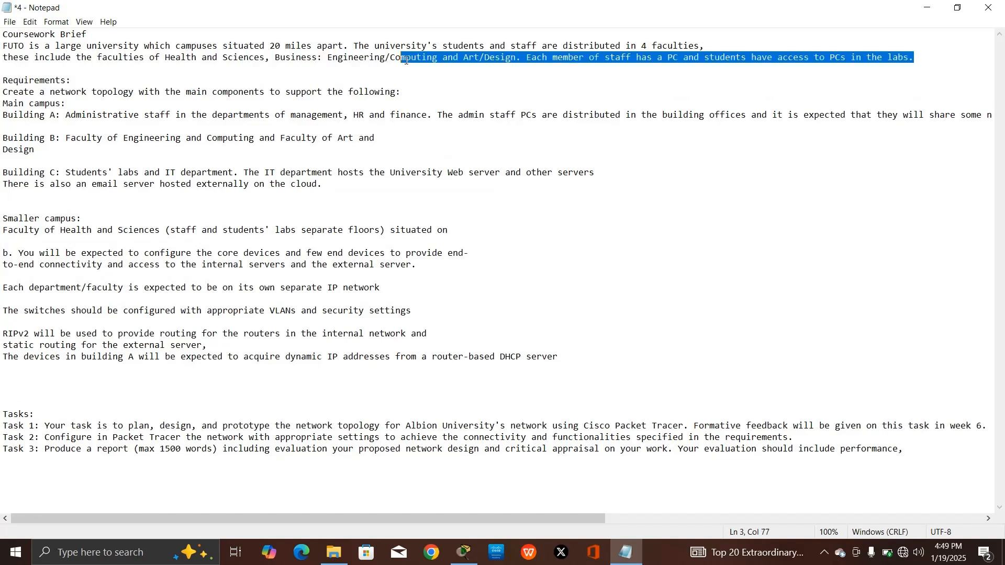
click(309, 59)
click(321, 59)
key(BackSpace)
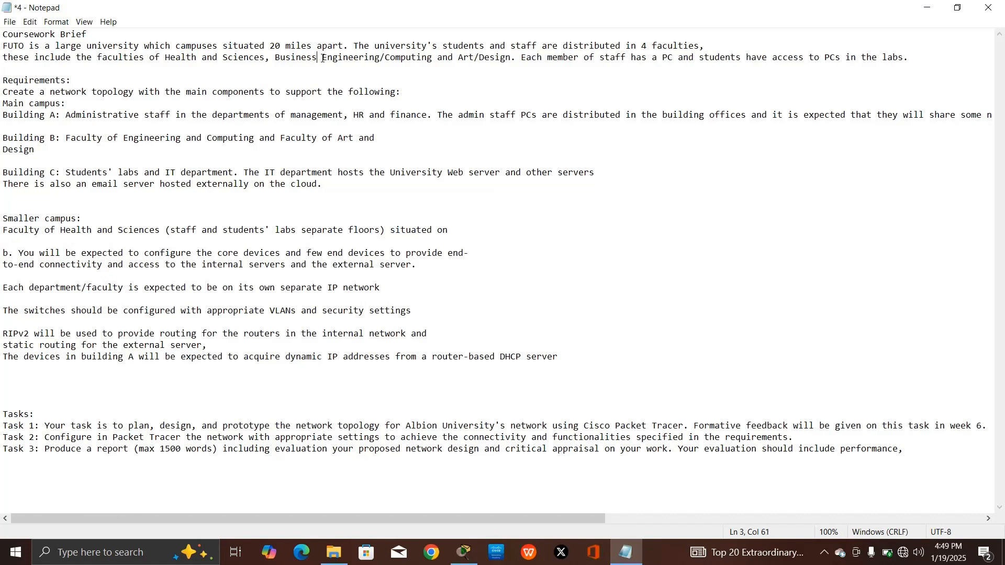
key(BackSpace)
text(s,)
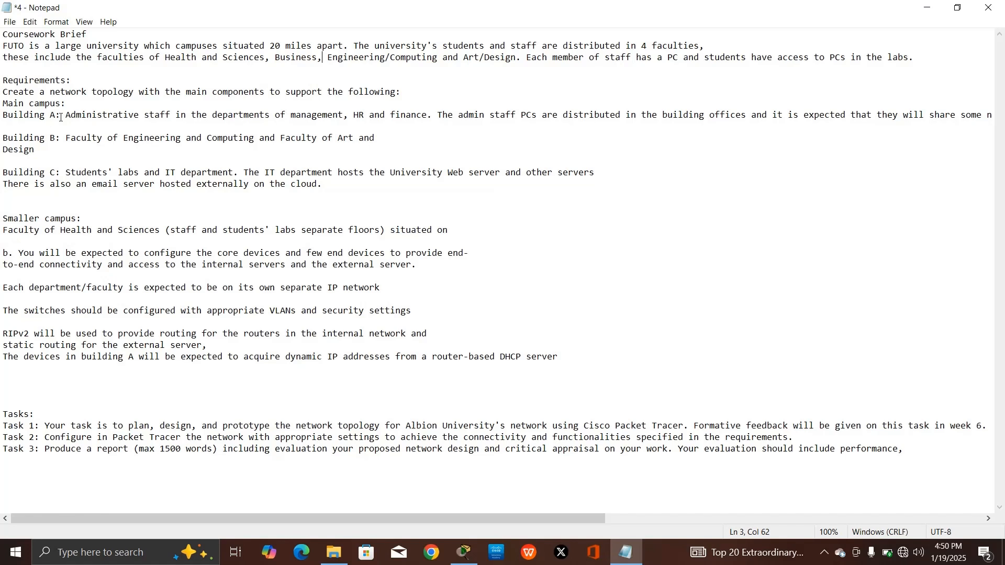
Break the Building A paragraph after 'that', removing the leading space before 'they'
drag(50, 120, 26, 116)
click(872, 110)
key(Return)
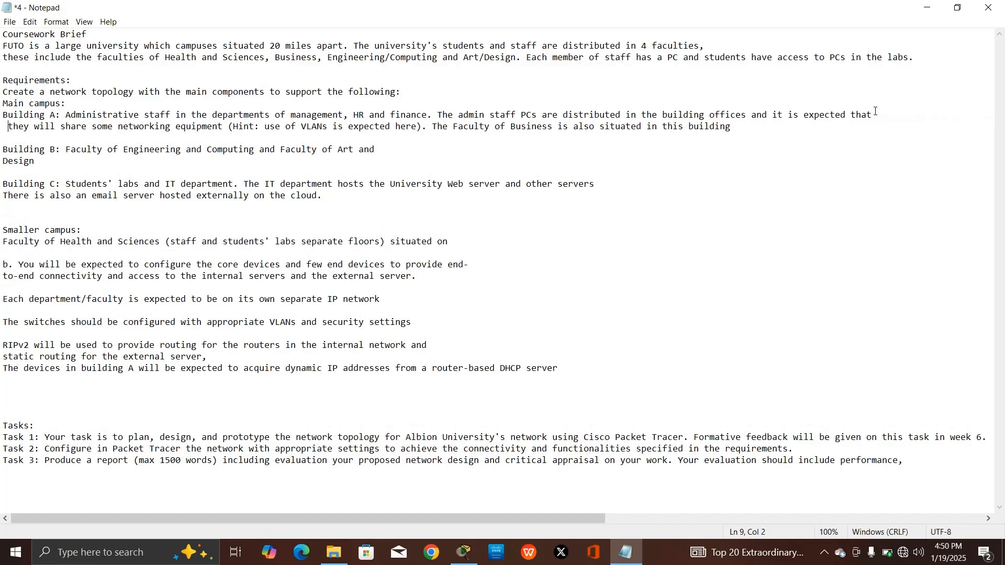
key(BackSpace)
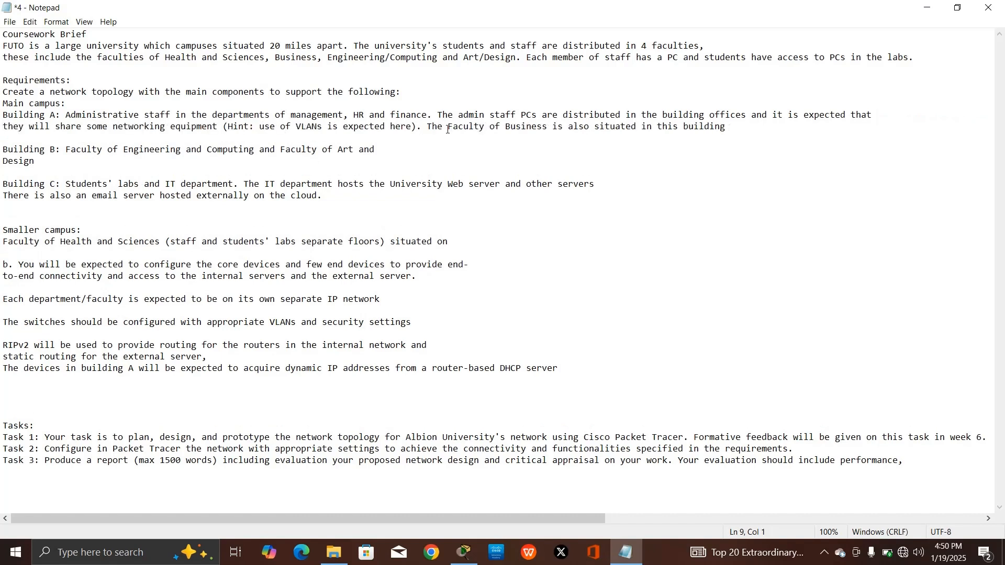
drag(478, 127, 434, 105)
click(373, 152)
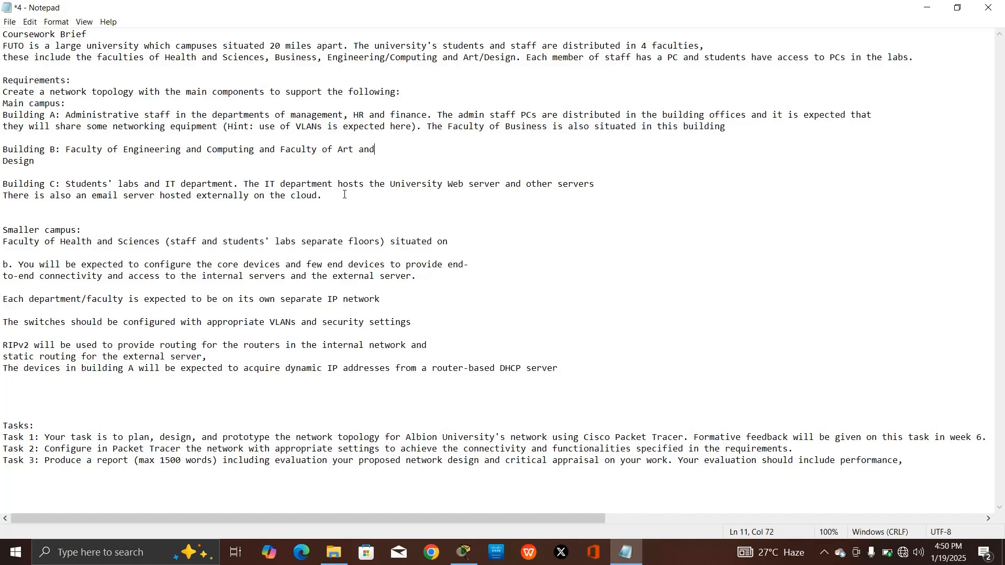
drag(41, 155, 255, 152)
double_click(30, 156)
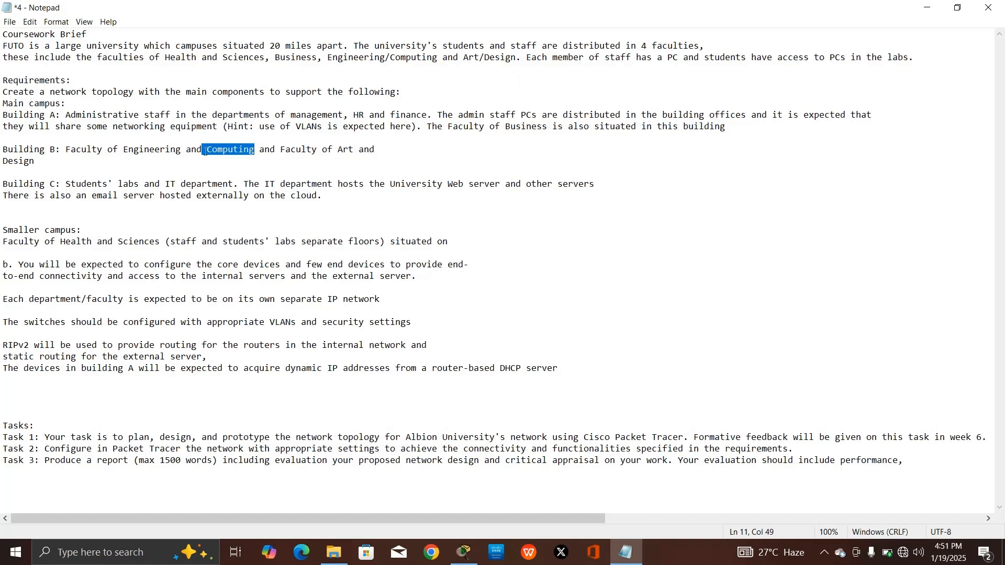
drag(164, 151, 229, 152)
drag(302, 152, 430, 162)
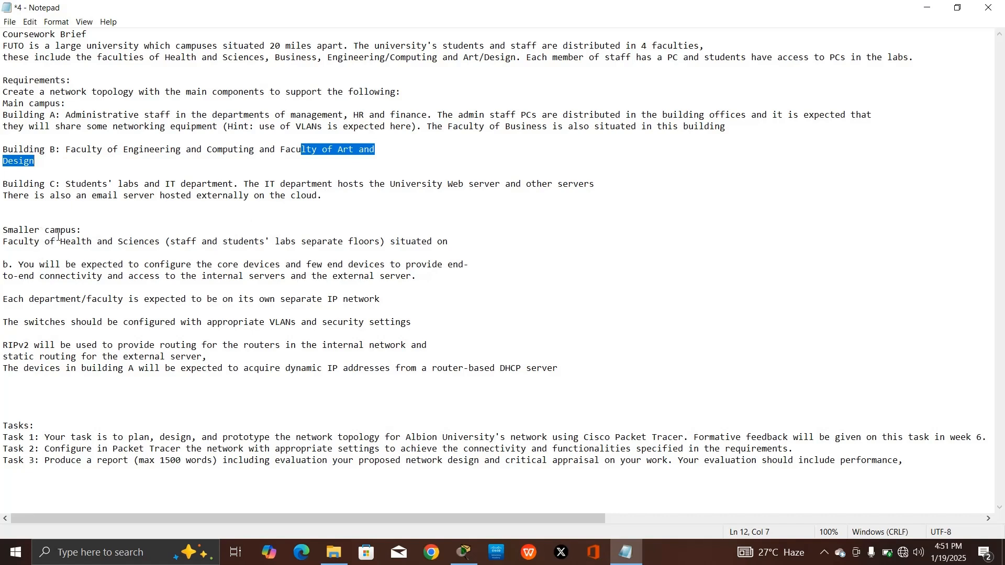
Review the smaller campus requirements: end-to-end connectivity, separate IP networks, RIPv2 routing, email server
drag(41, 230, 86, 231)
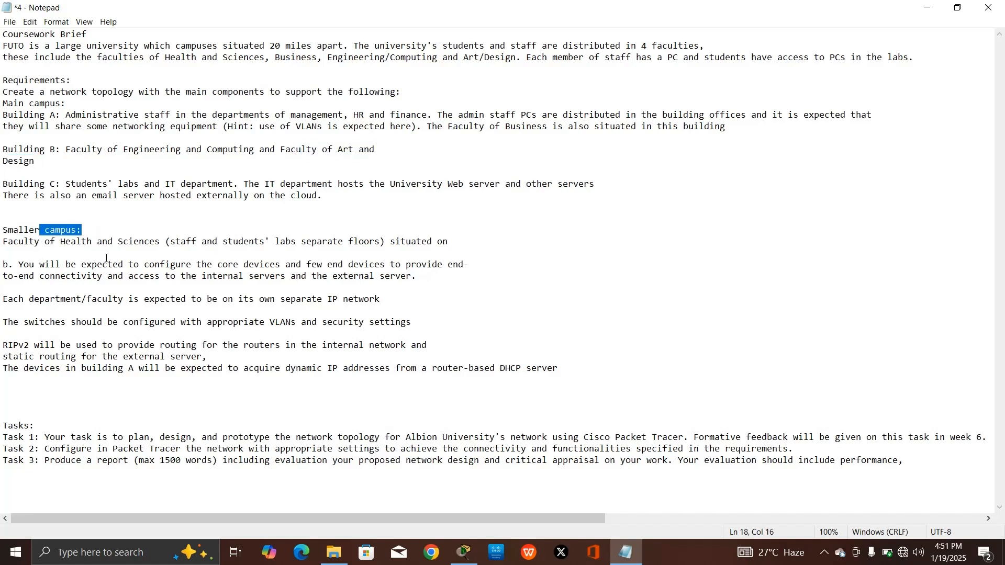
click(261, 251)
drag(102, 260, 422, 273)
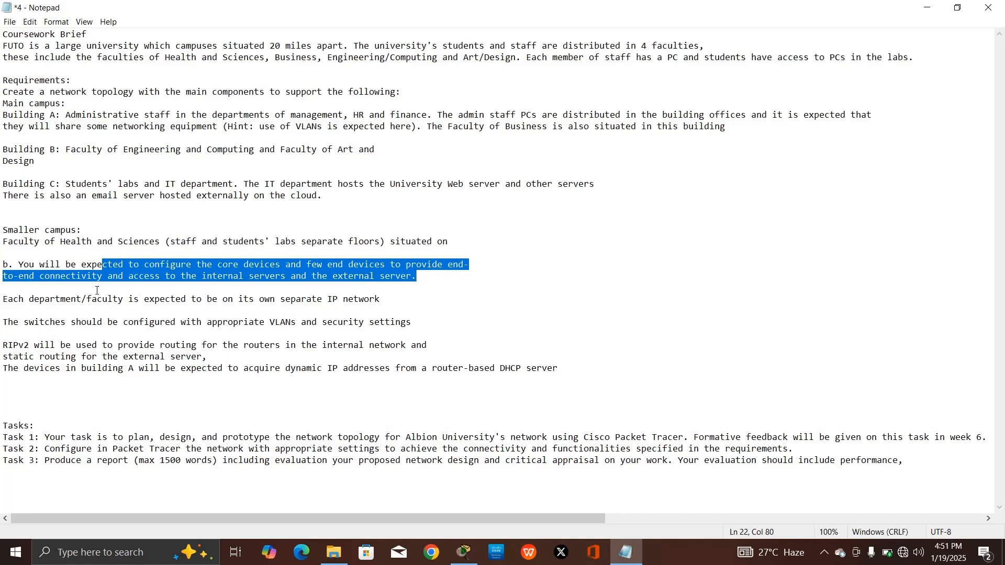
drag(43, 289, 392, 300)
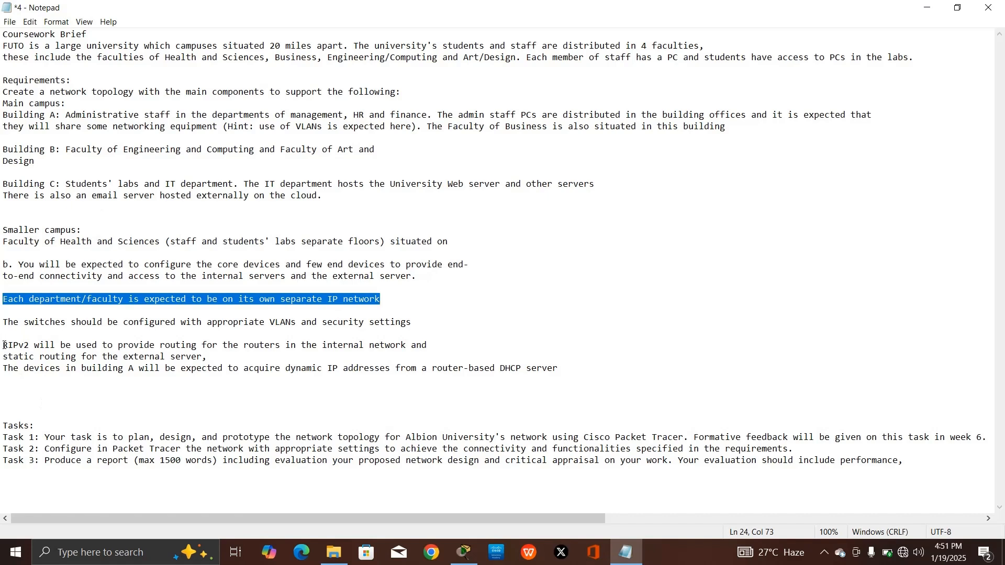
drag(3, 345, 416, 348)
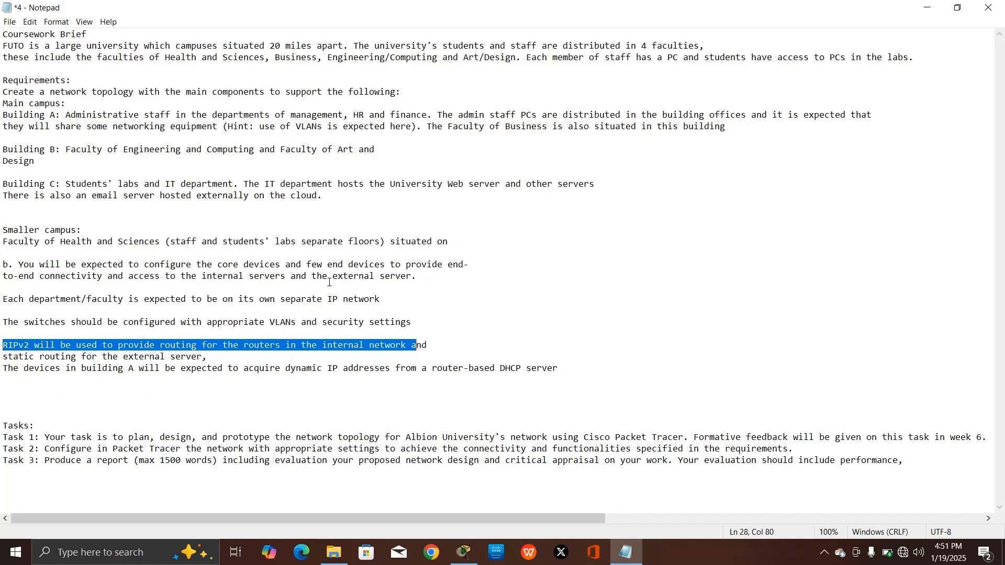
drag(413, 276, 332, 279)
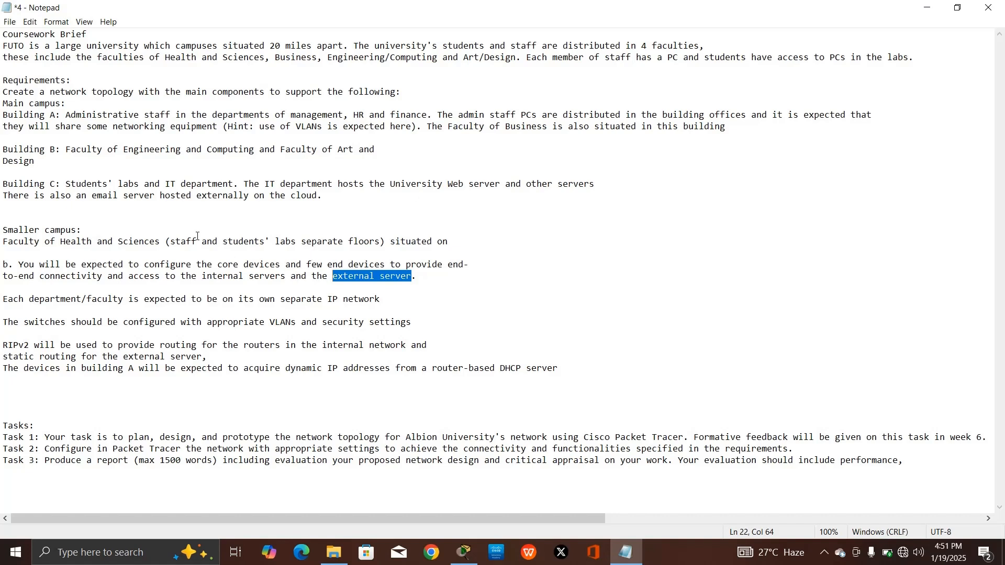
drag(102, 197, 259, 196)
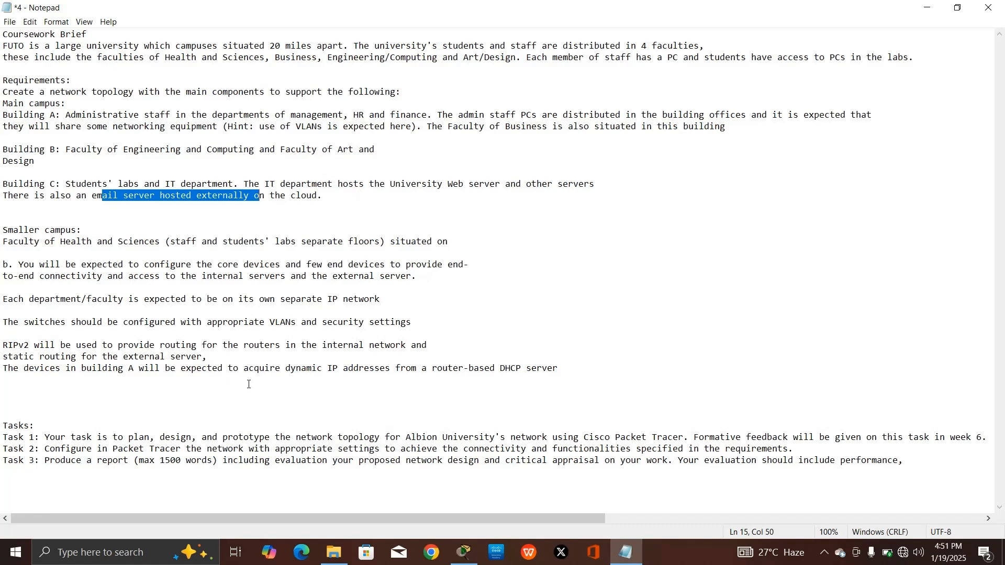
scroll(248, 385, right, 5)
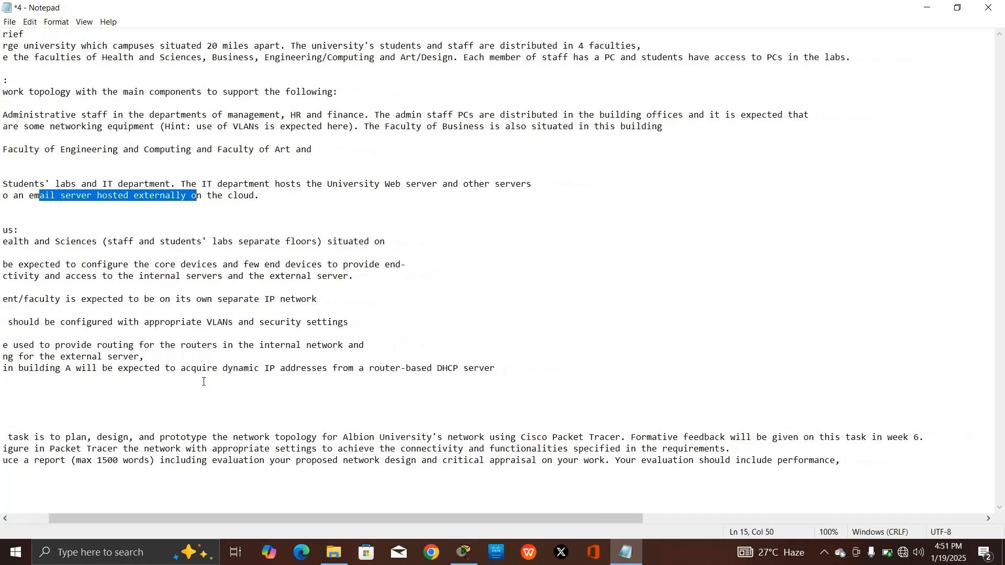
drag(404, 523, 320, 523)
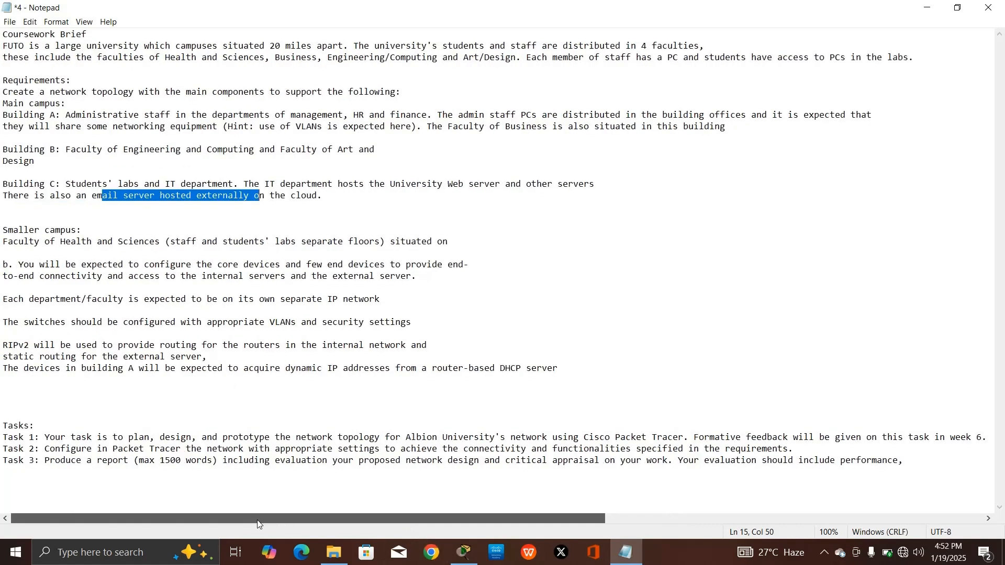
drag(76, 438, 383, 437)
Replace 'Albion' with 'FUTO' in the Task 1 line
drag(395, 437, 532, 450)
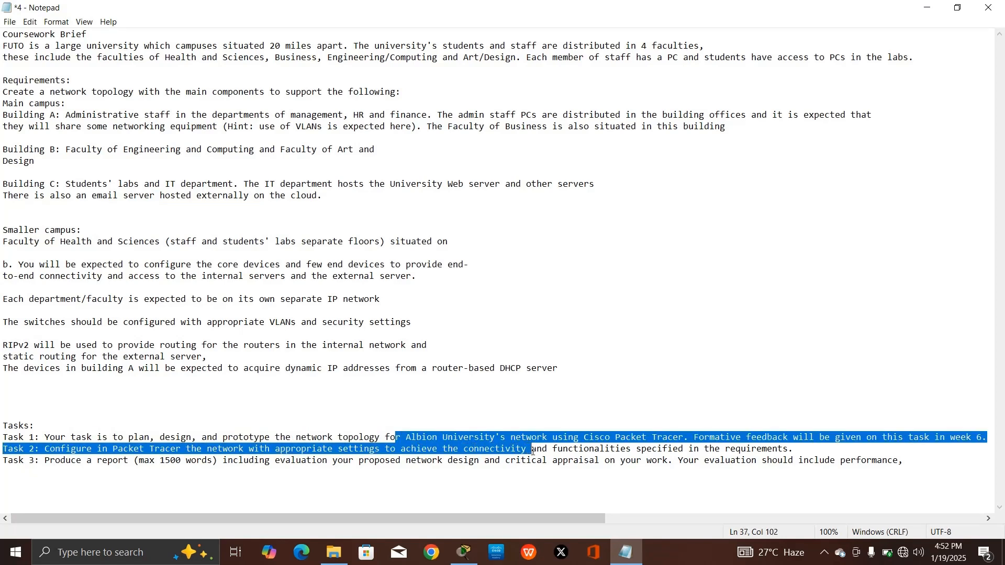
click(542, 401)
drag(444, 438, 407, 437)
text(FUTO)
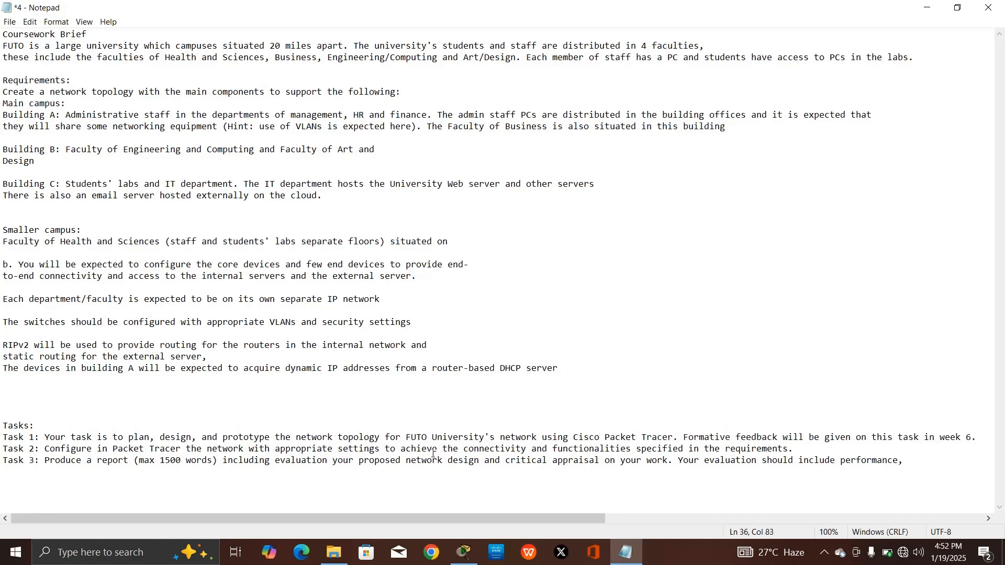
drag(528, 513, 471, 506)
Place a 2911 router, Router0, on the empty Packet Tracer workspace
click(456, 562)
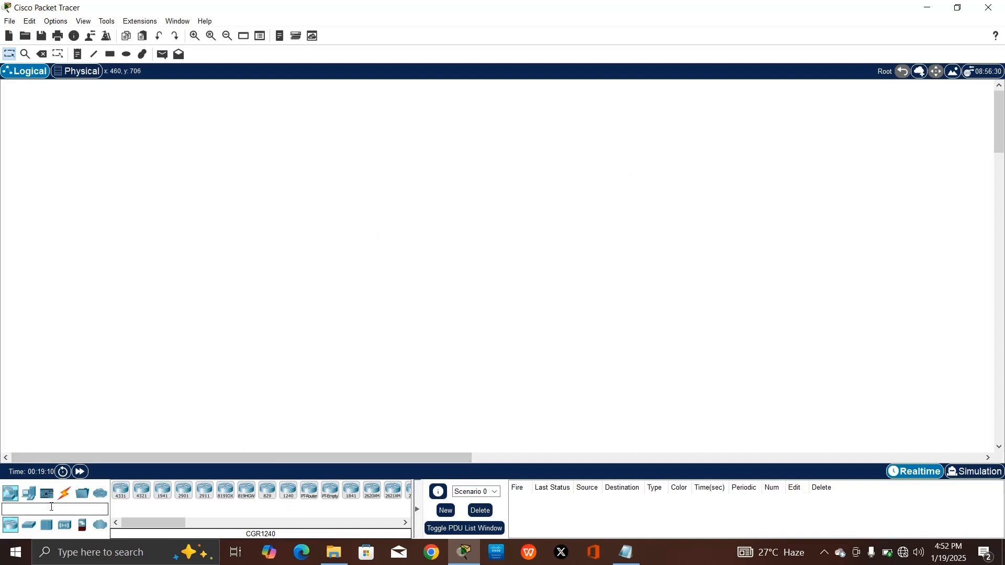
click(213, 497)
click(400, 133)
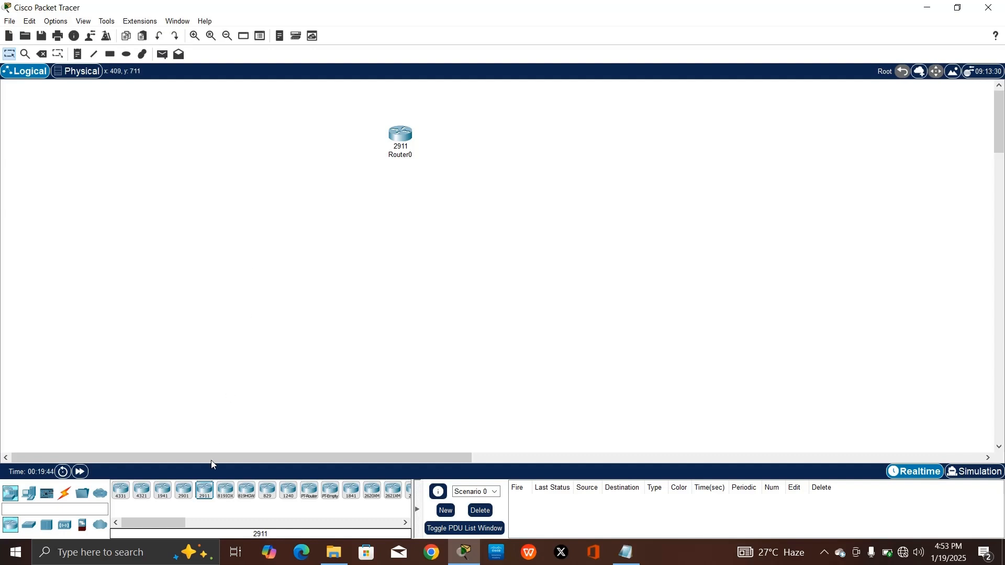
Rename Router0 to MAIN CAMPUS
drag(405, 128, 381, 128)
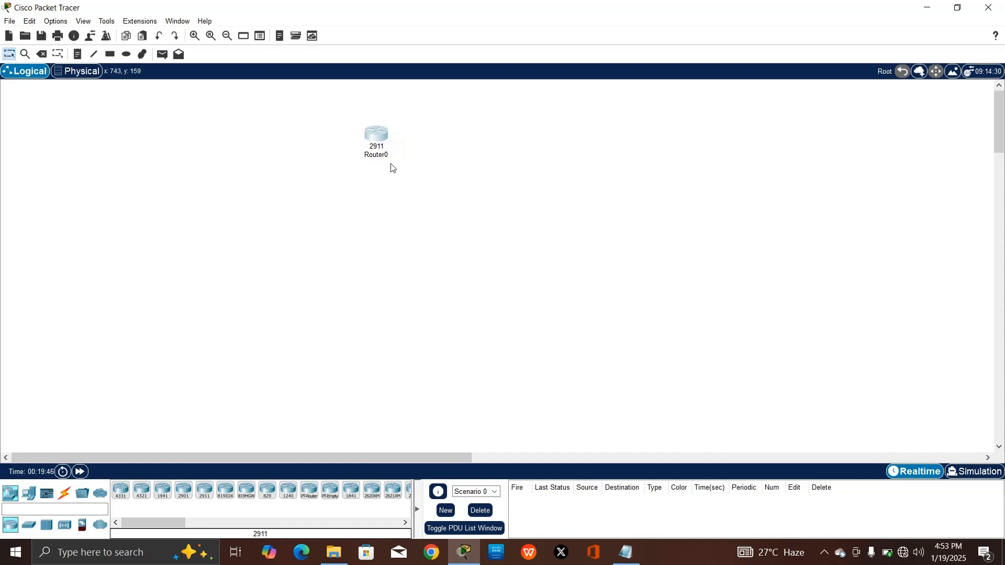
click(387, 156)
text(MAIN CAMPUS)
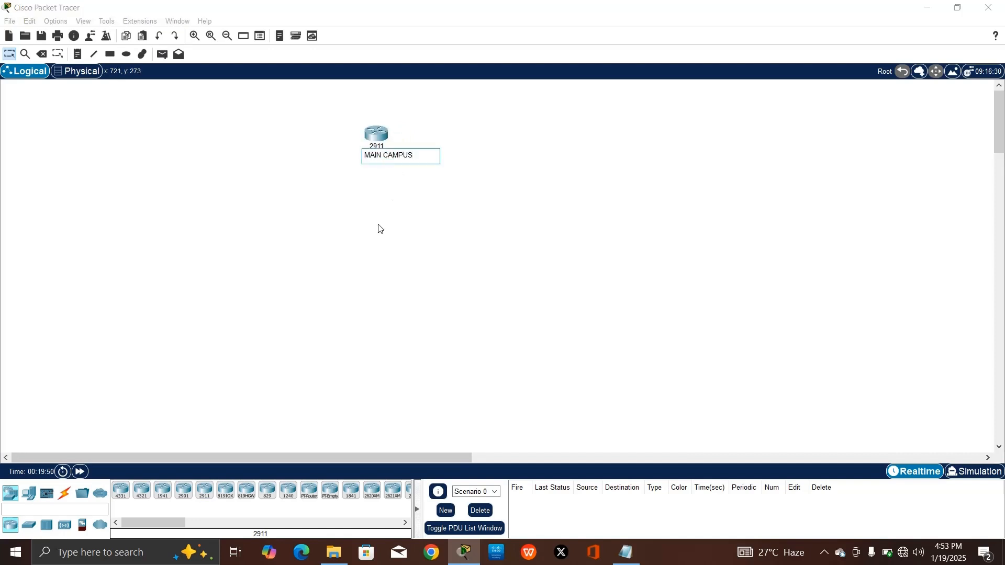
key(Return)
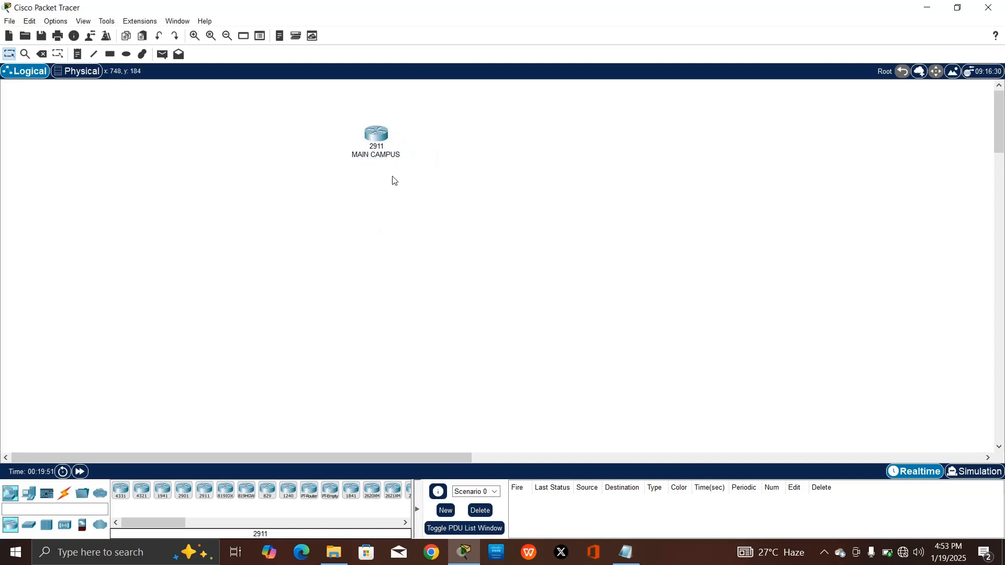
Add a 3650-24PS multilayer switch positioned below the MAIN CAMPUS router
click(28, 524)
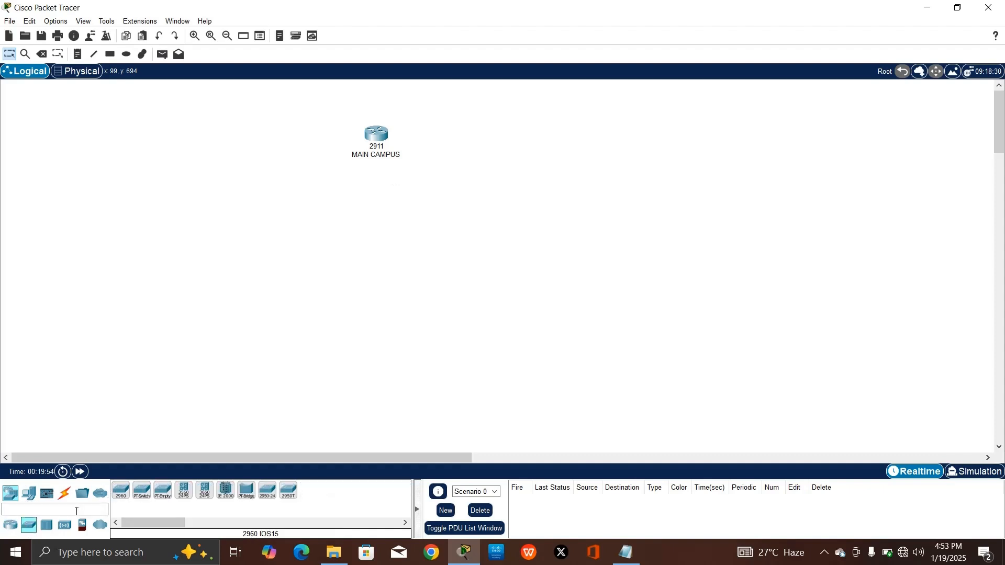
drag(204, 492, 322, 271)
drag(372, 135, 327, 176)
mouse_move(326, 263)
mouse_down()
mouse_move(326, 253)
mouse_move(347, 272)
mouse_move(313, 272)
mouse_up()
Name the multilayer switch CAMPUS 1 after the duplicate MAIN CAMPUS name is rejected
click(340, 273)
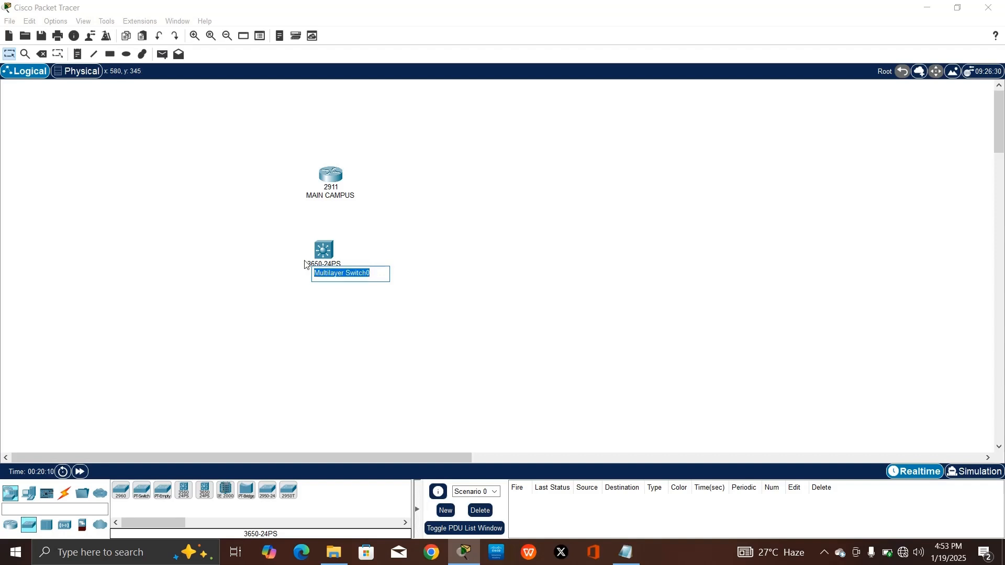
text(MAIN CAMPUS)
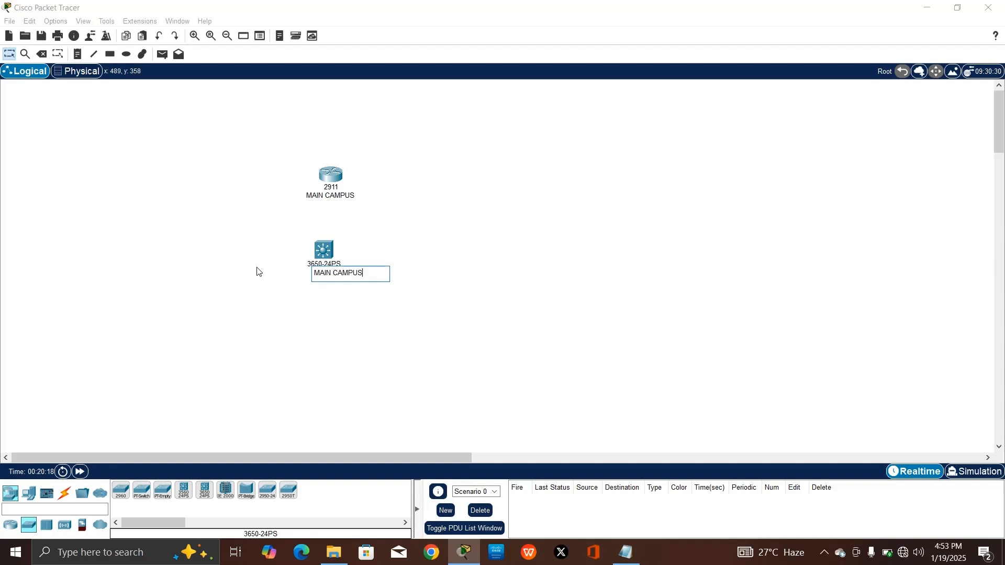
key(Return)
click(555, 291)
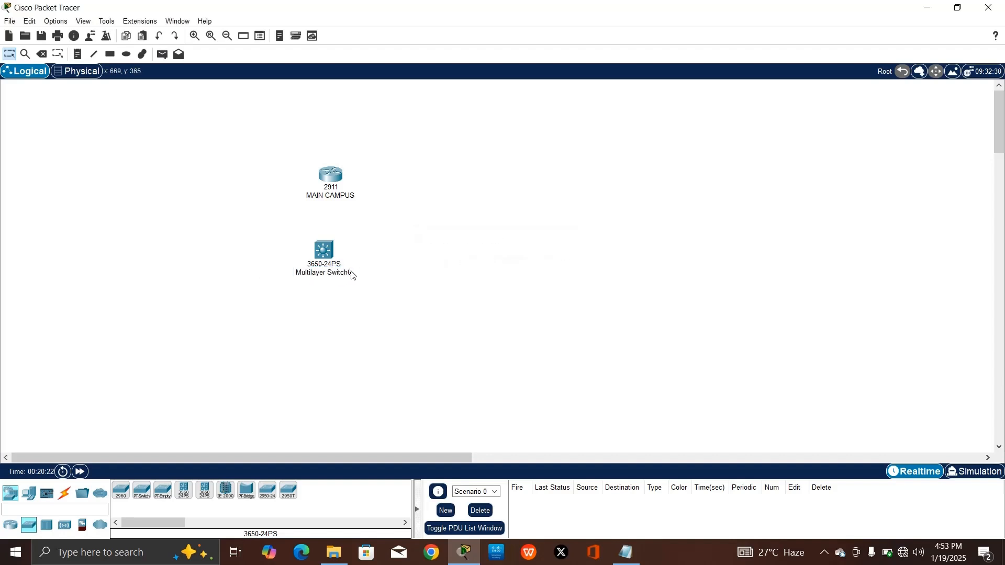
double_click(343, 272)
drag(383, 273, 304, 272)
text(CAMPUS 1)
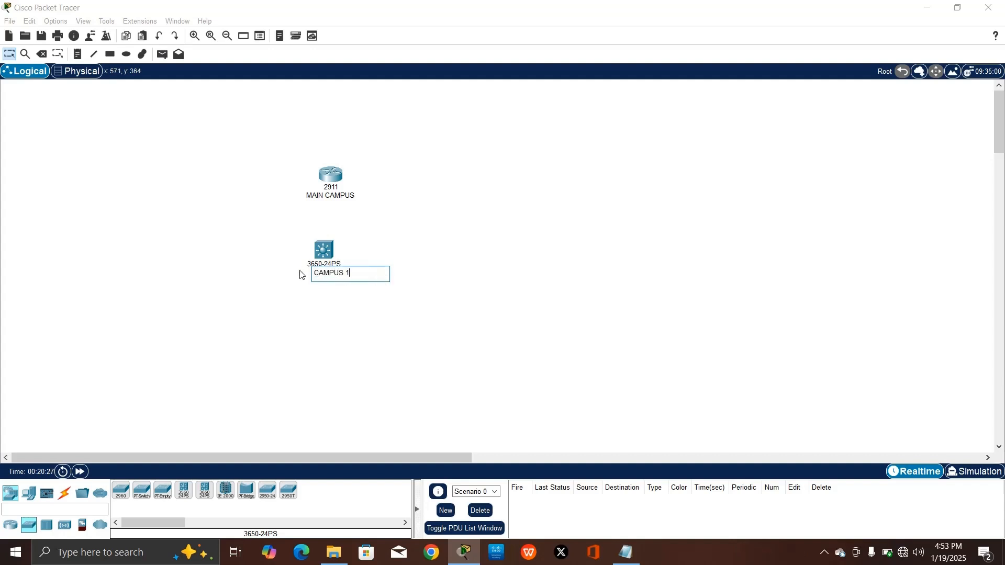
click(292, 321)
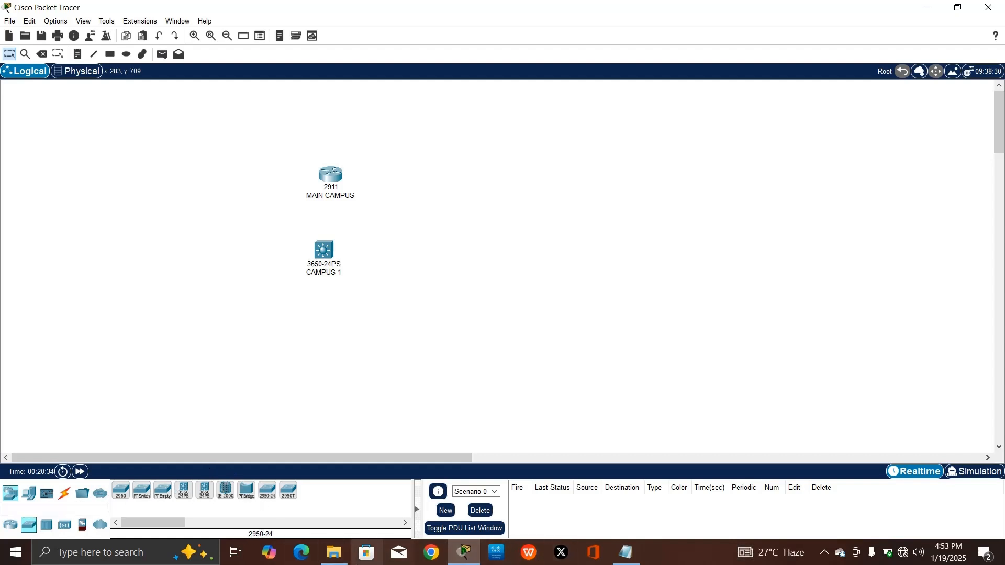
click(625, 552)
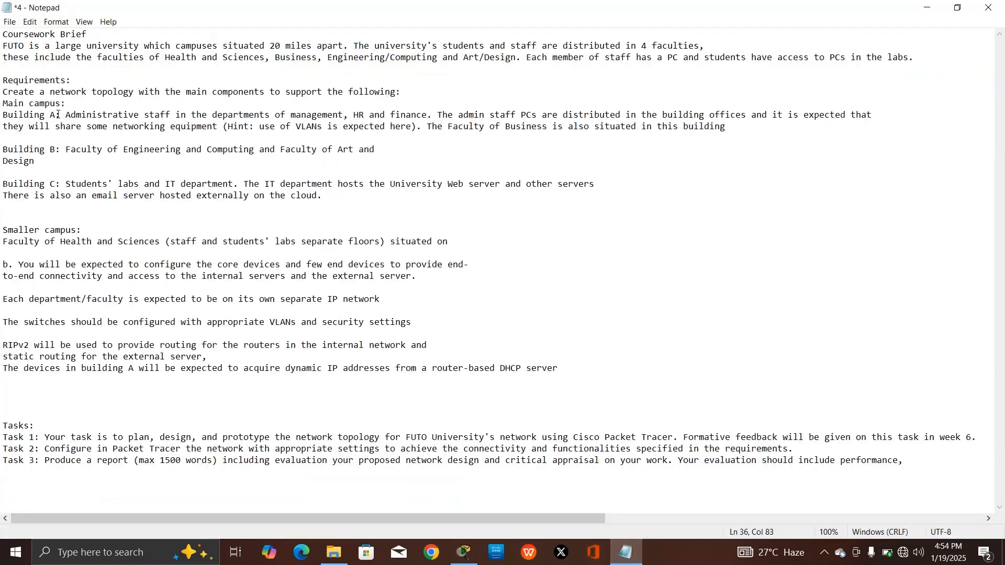
drag(58, 114, 159, 114)
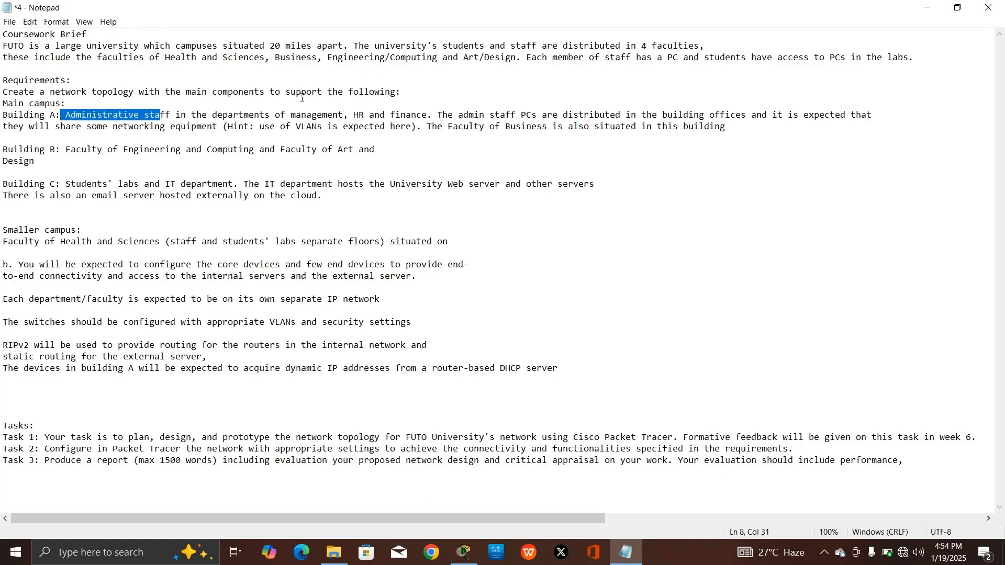
drag(3, 114, 344, 114)
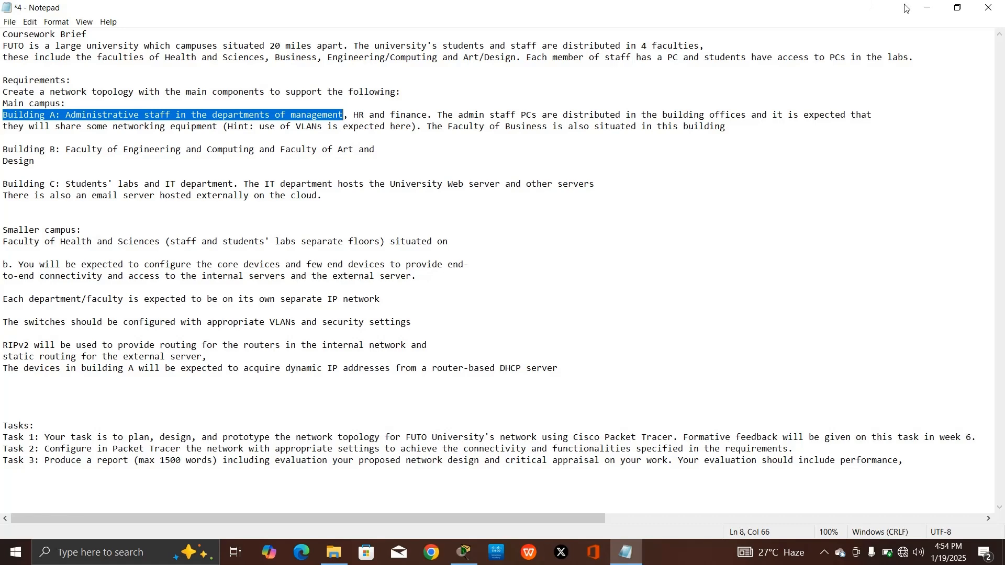
click(926, 7)
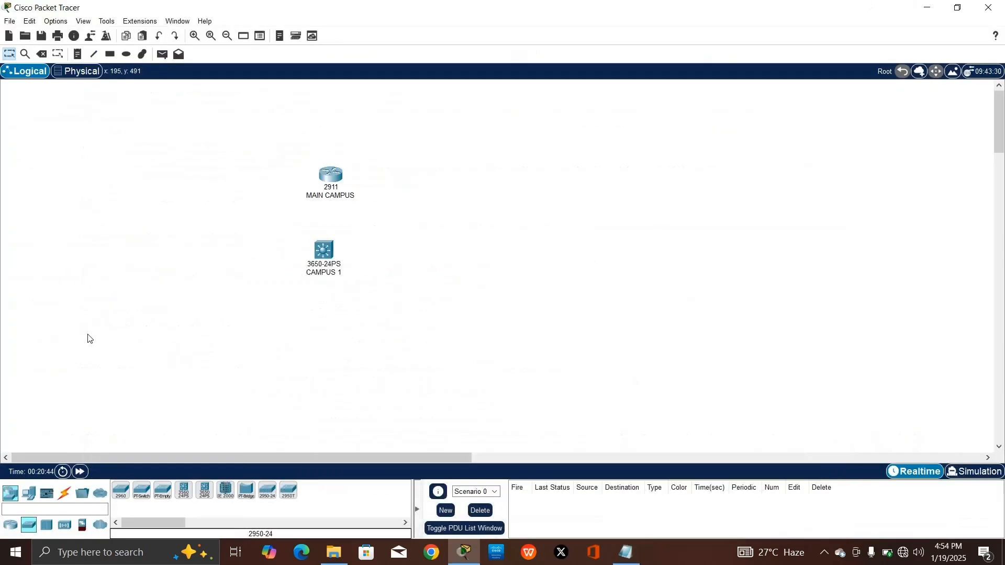
Add 2960 switches up to Switch5 in a row below CAMPUS 1
drag(120, 491, 225, 344)
click(320, 344)
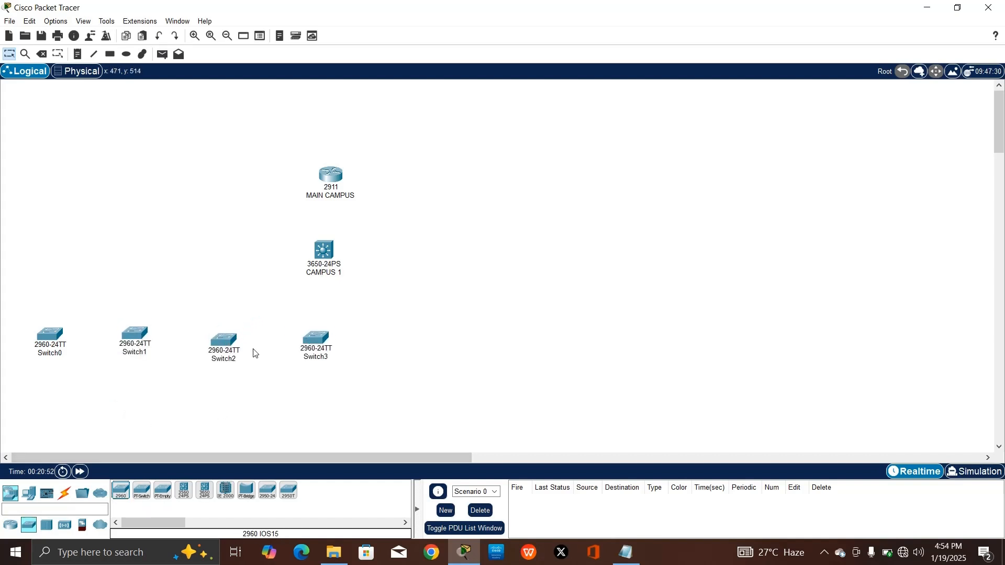
drag(216, 334, 225, 327)
drag(308, 345, 302, 336)
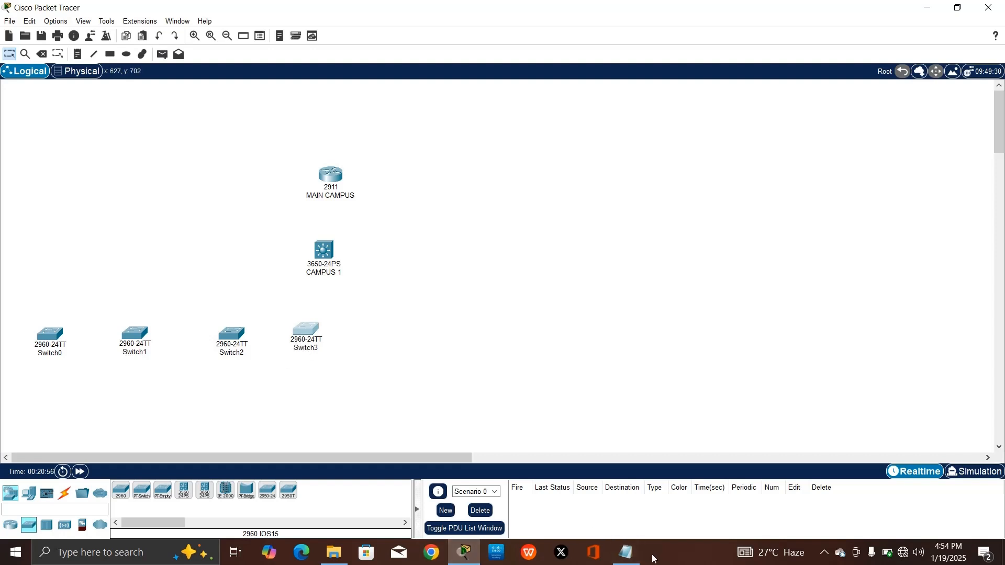
click(120, 490)
click(411, 339)
click(118, 491)
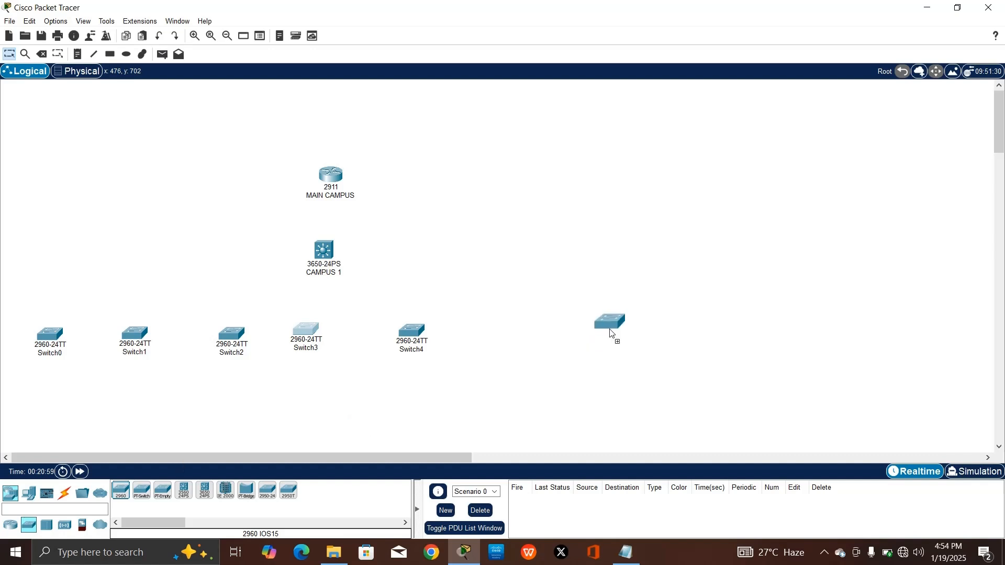
click(487, 341)
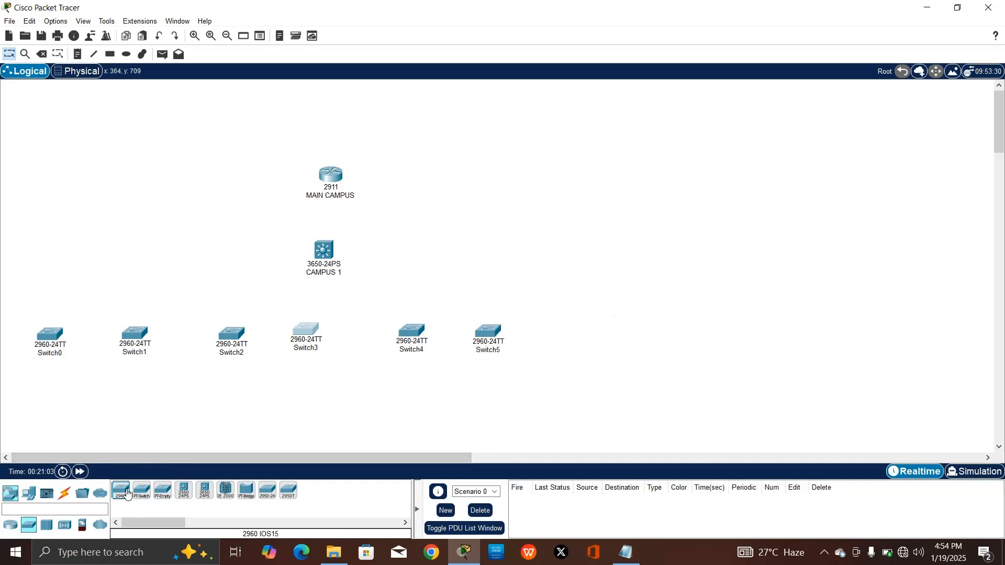
Check the Building C requirement in the coursework brief
click(626, 552)
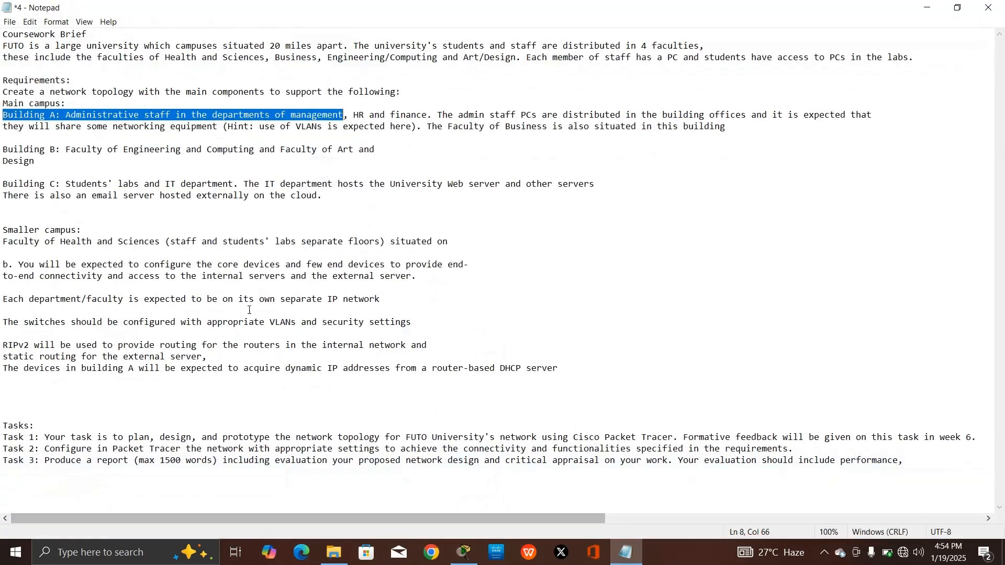
drag(76, 195, 2, 184)
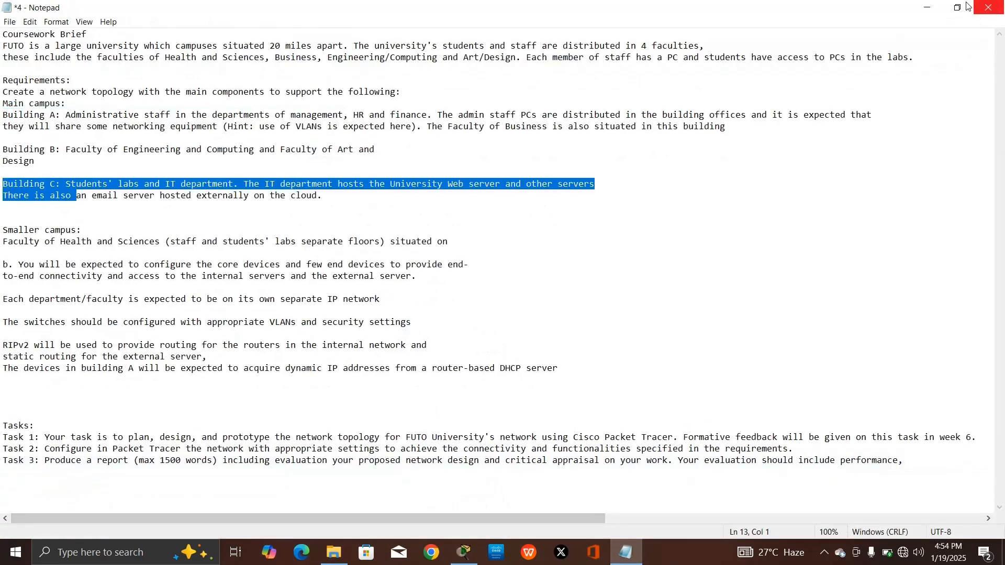
key(alt+Tab)
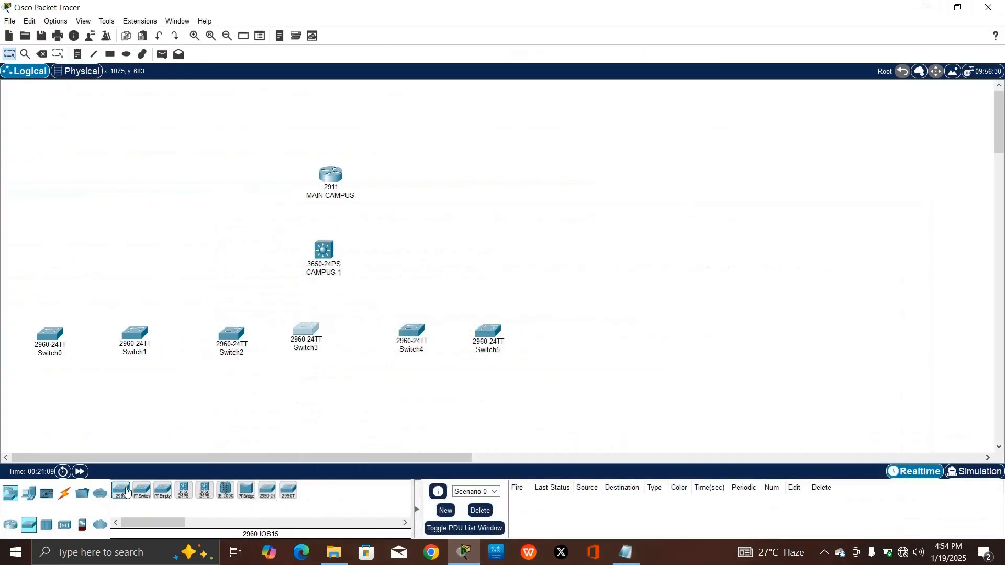
Add Switch6 and Switch7 at the right end of the row and align the layout
drag(126, 491, 602, 345)
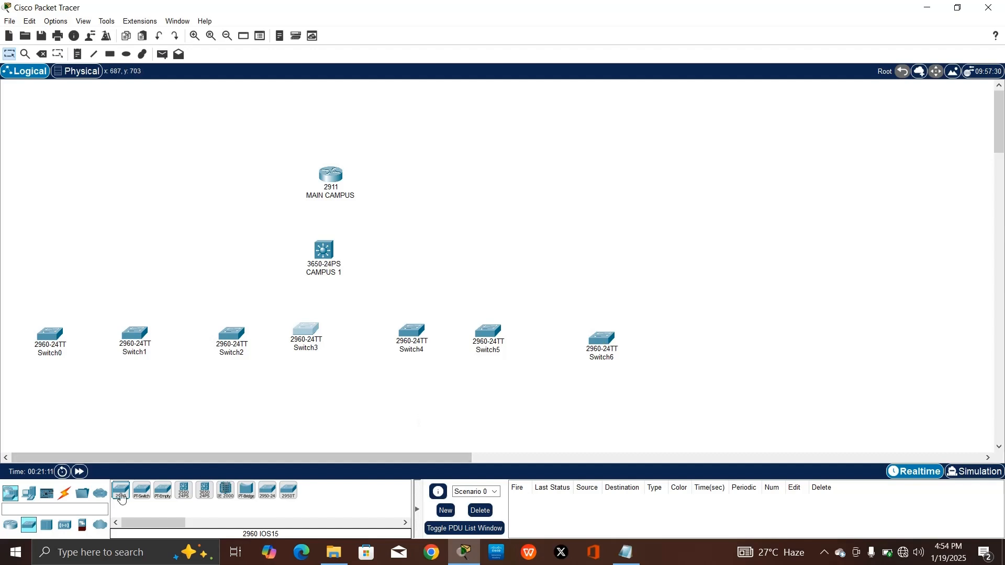
drag(121, 498, 691, 335)
drag(601, 344, 602, 333)
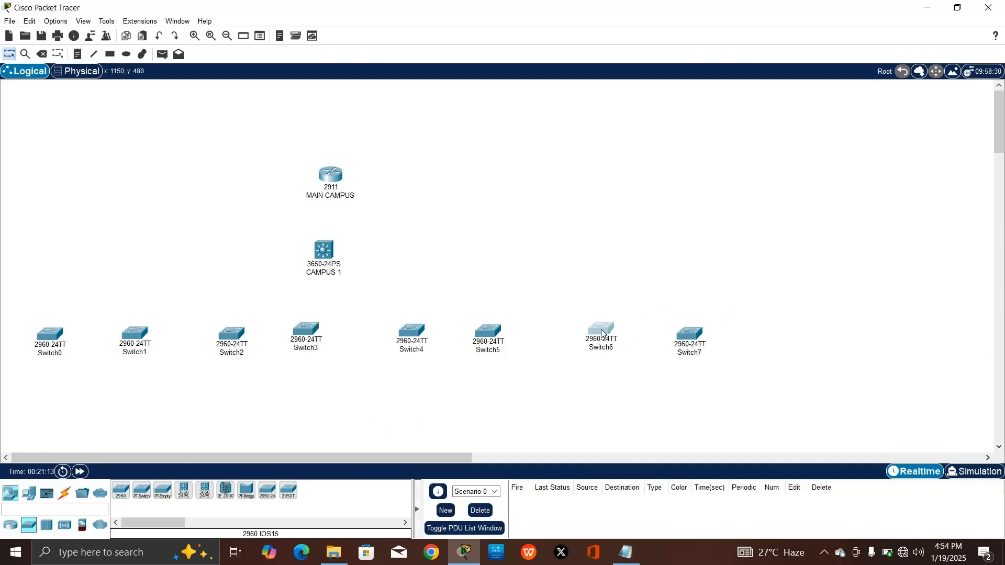
drag(328, 180, 320, 155)
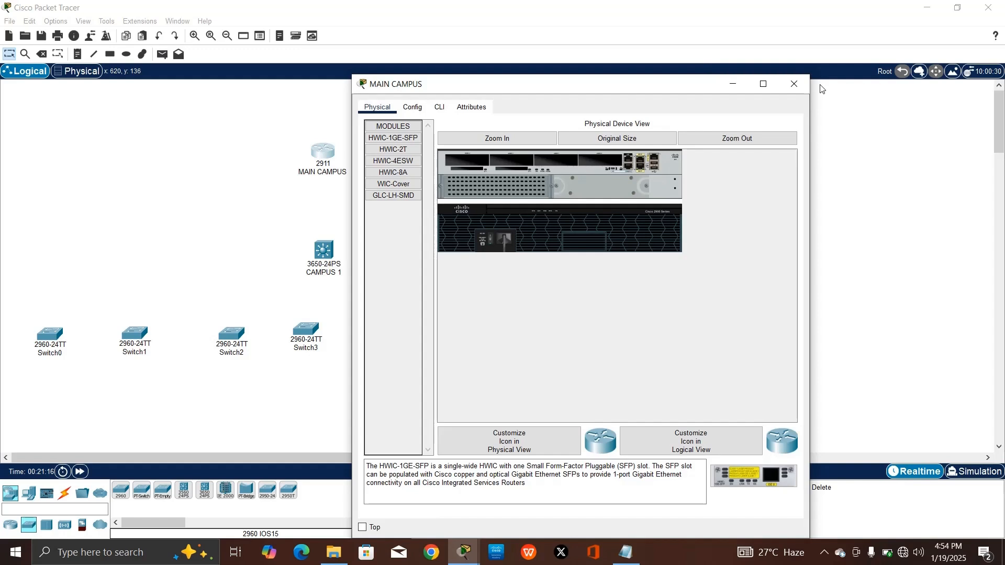
click(793, 84)
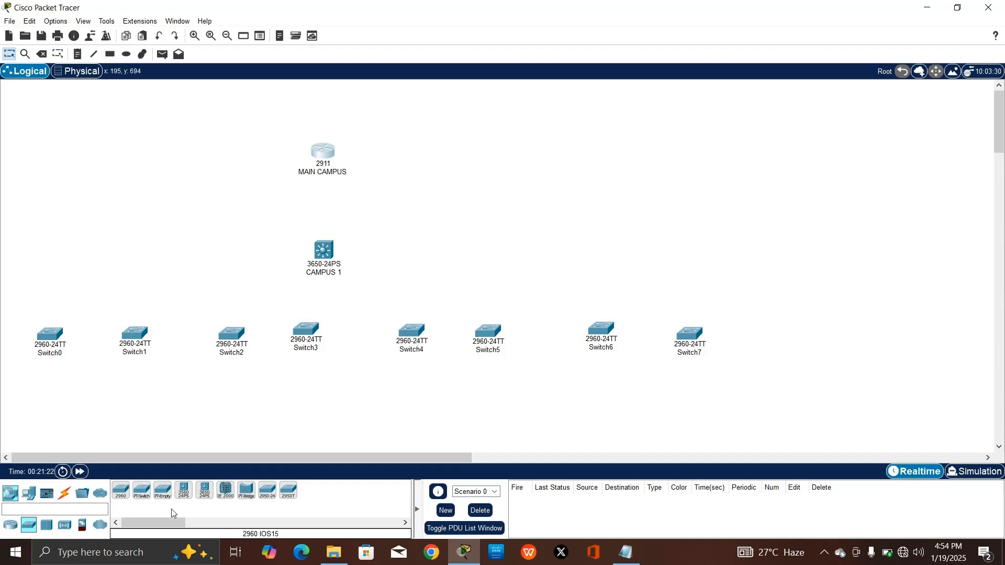
Add a second 2911 router, Router1, and reposition MAIN CAMPUS, CAMPUS 1 and Router1
click(11, 524)
drag(204, 491, 162, 147)
drag(313, 150, 333, 141)
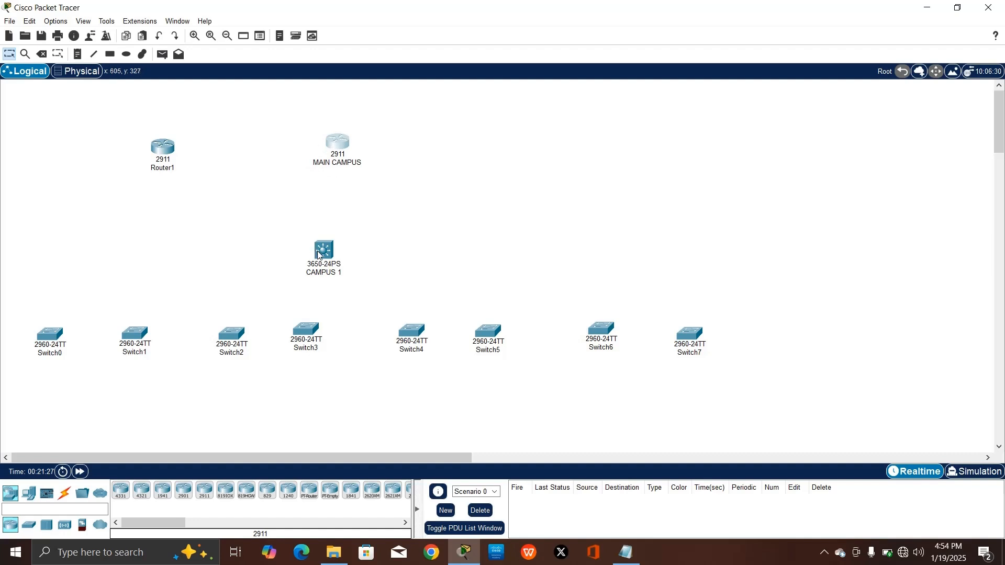
drag(318, 255, 335, 258)
drag(168, 166, 201, 154)
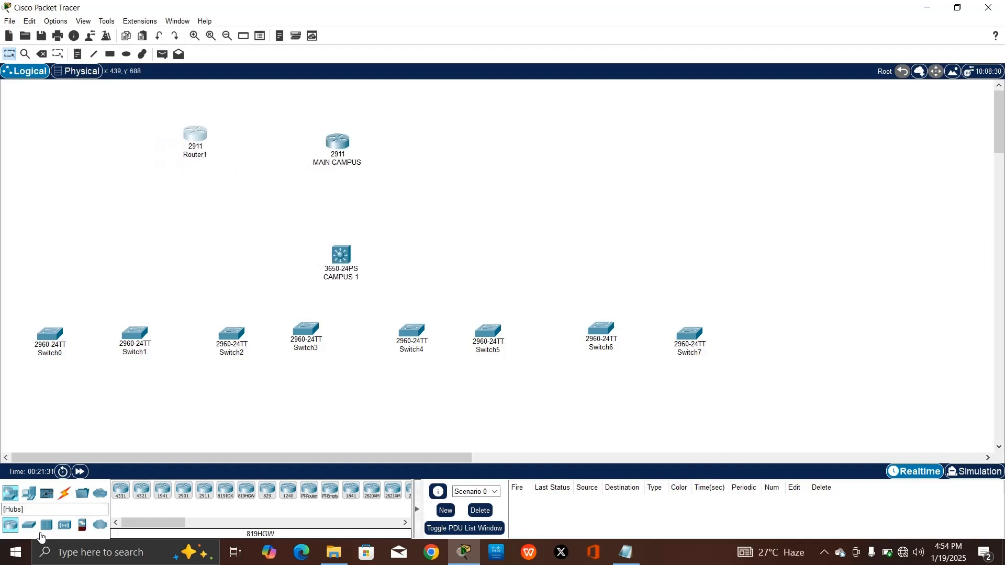
Place a Server-PT, Server0, at the top left of the topology
click(29, 493)
click(163, 490)
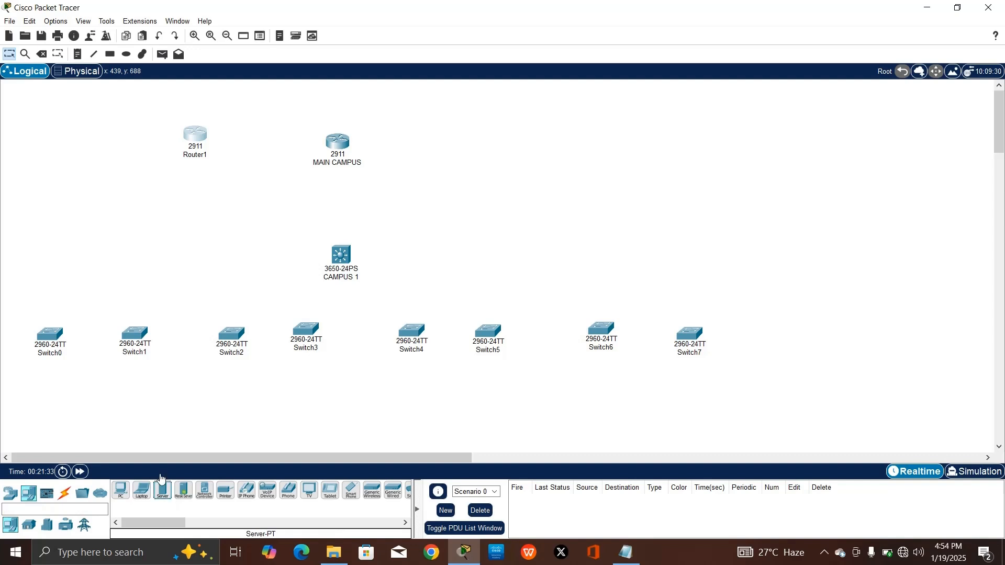
click(74, 137)
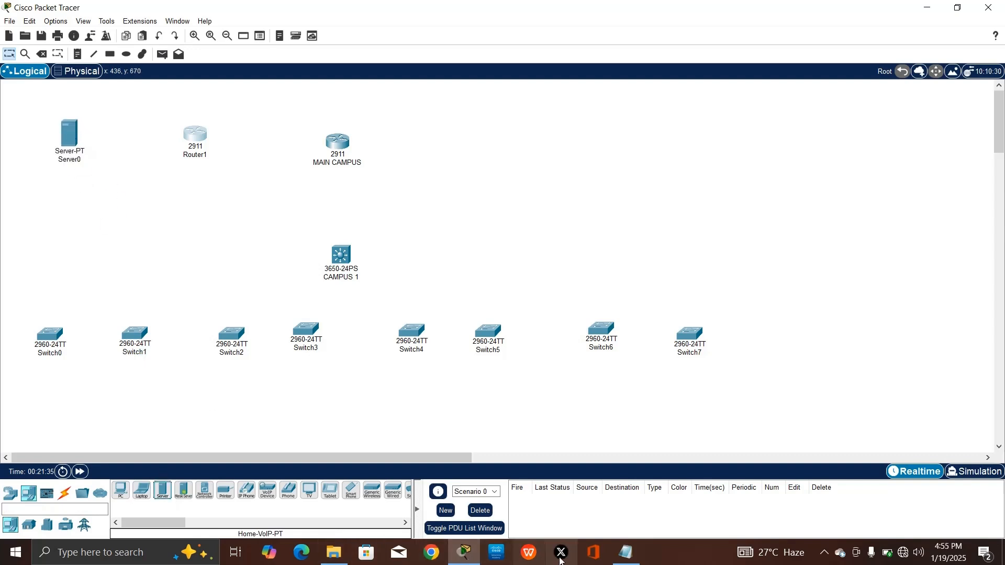
click(343, 558)
click(343, 559)
Review the smaller campus, IP network, Building C and Web server passages, then minimize the brief
click(627, 552)
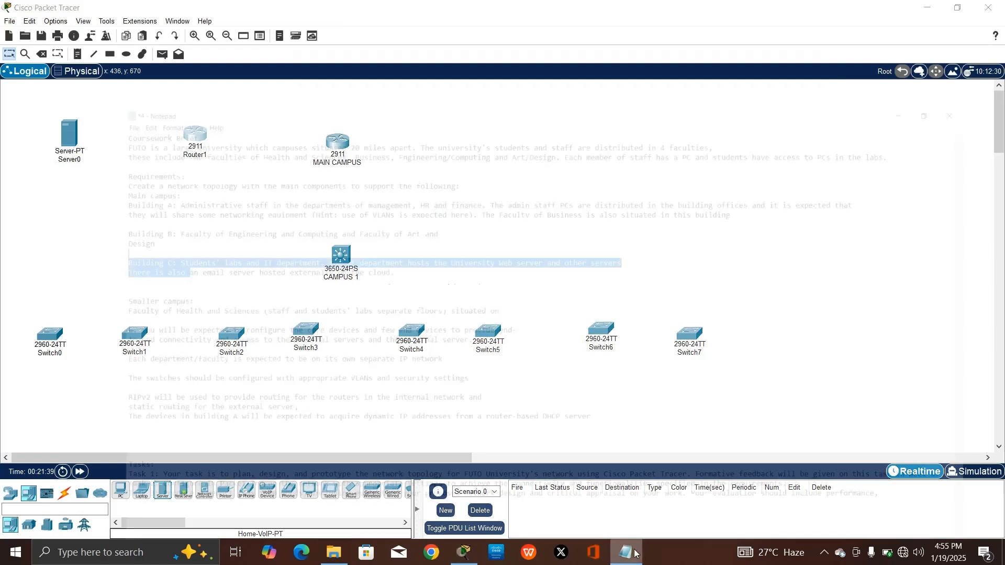
click(149, 202)
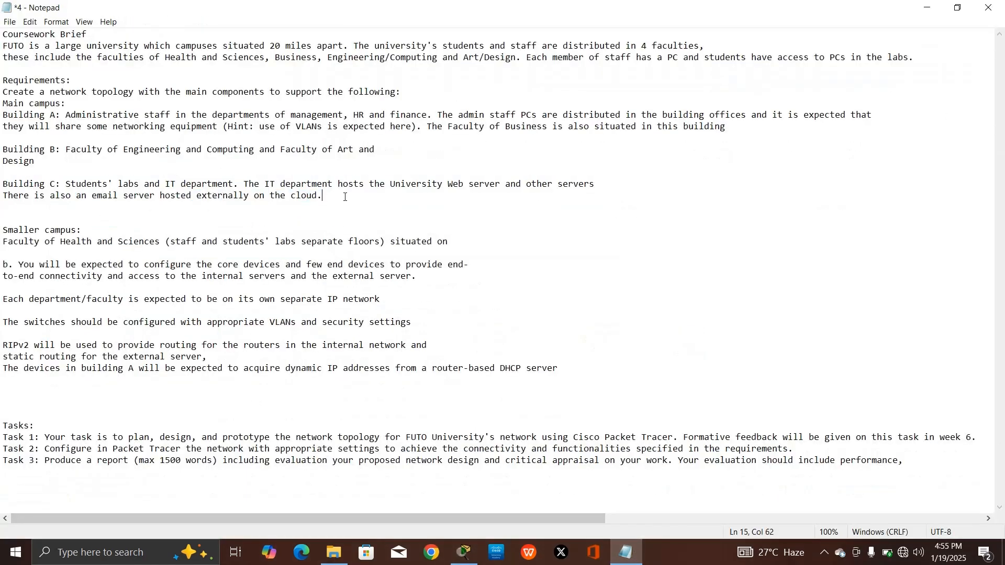
drag(351, 203, 370, 299)
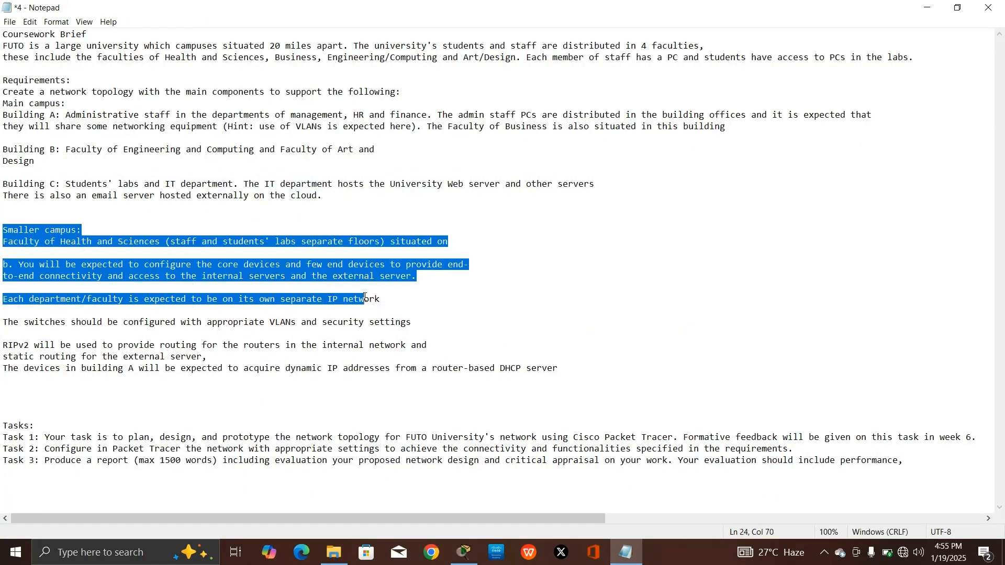
click(456, 299)
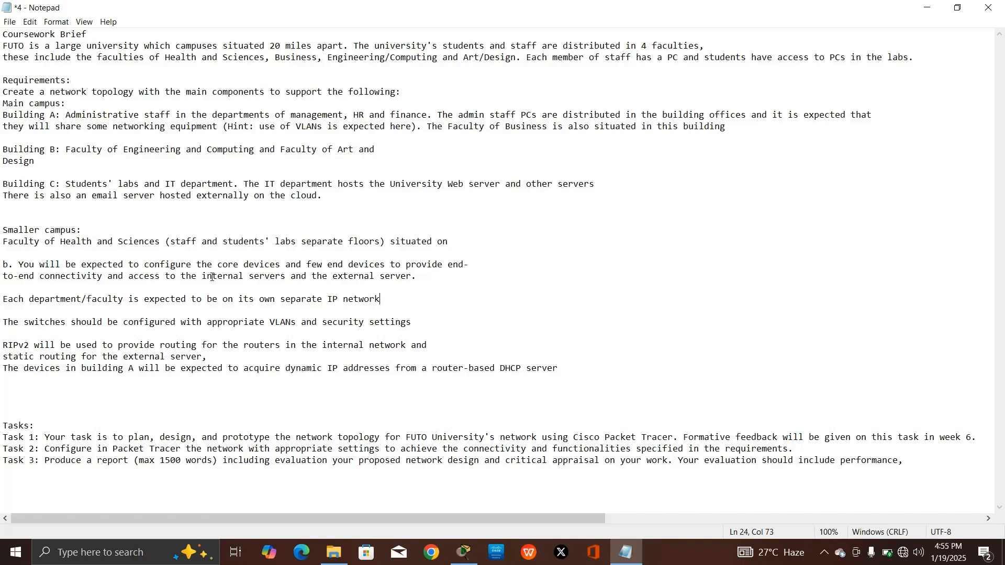
drag(177, 184, 599, 195)
click(469, 185)
drag(449, 185, 507, 187)
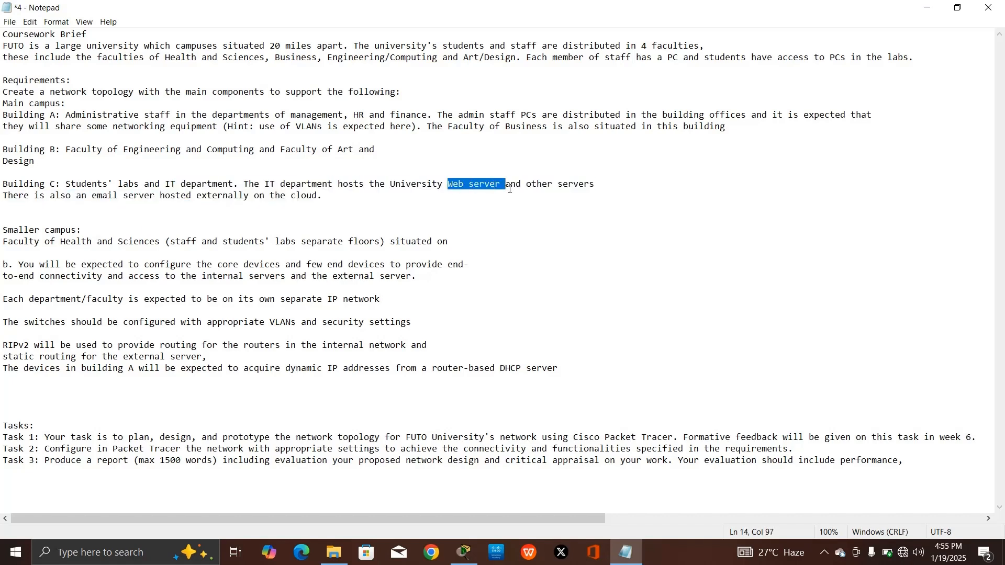
click(926, 6)
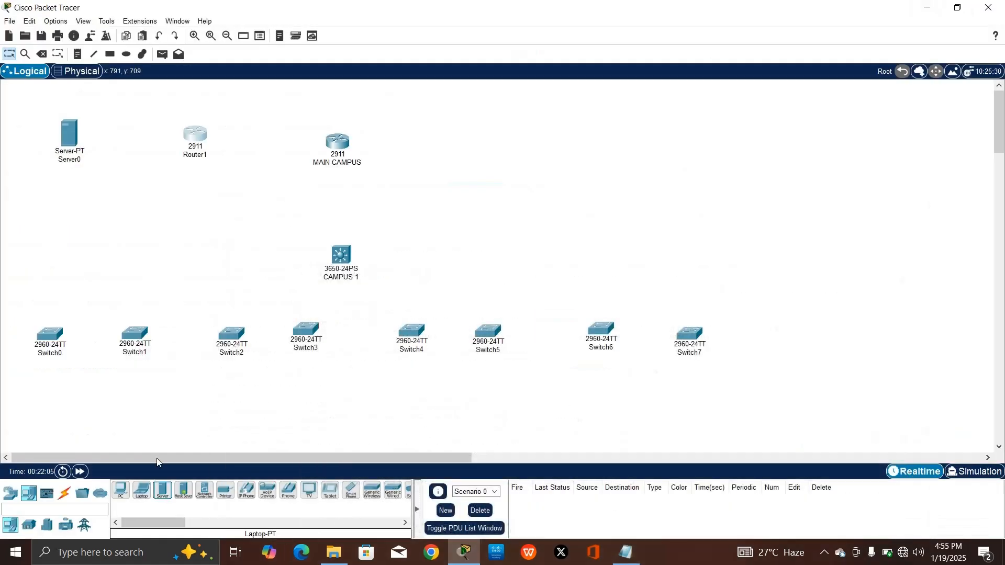
Add PCs and Printer0–Printer2 beneath the first switches (Switch0 to Switch2)
scroll(155, 445, down, 3)
drag(120, 490, 55, 316)
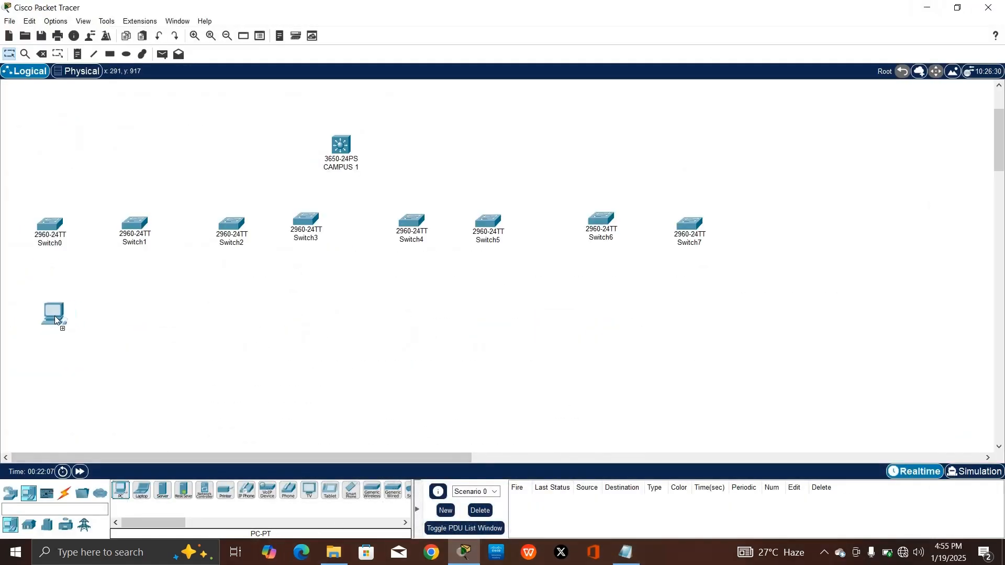
drag(121, 490, 75, 317)
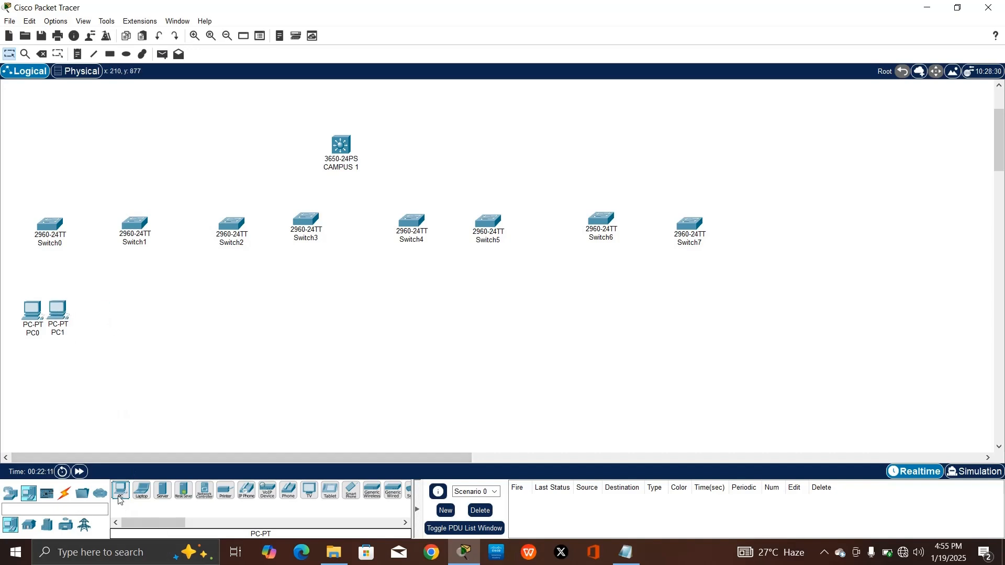
drag(228, 497, 42, 377)
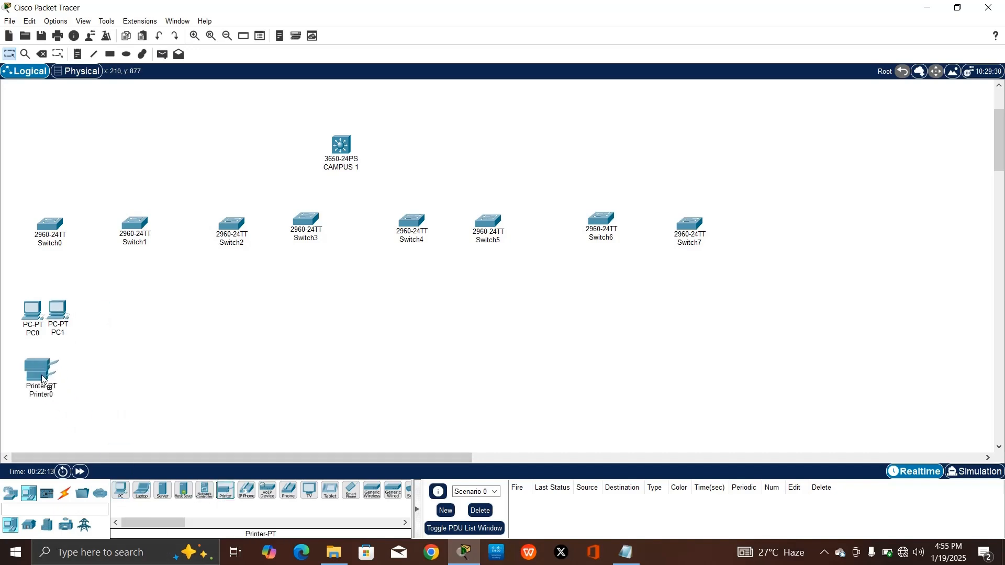
drag(114, 493, 123, 320)
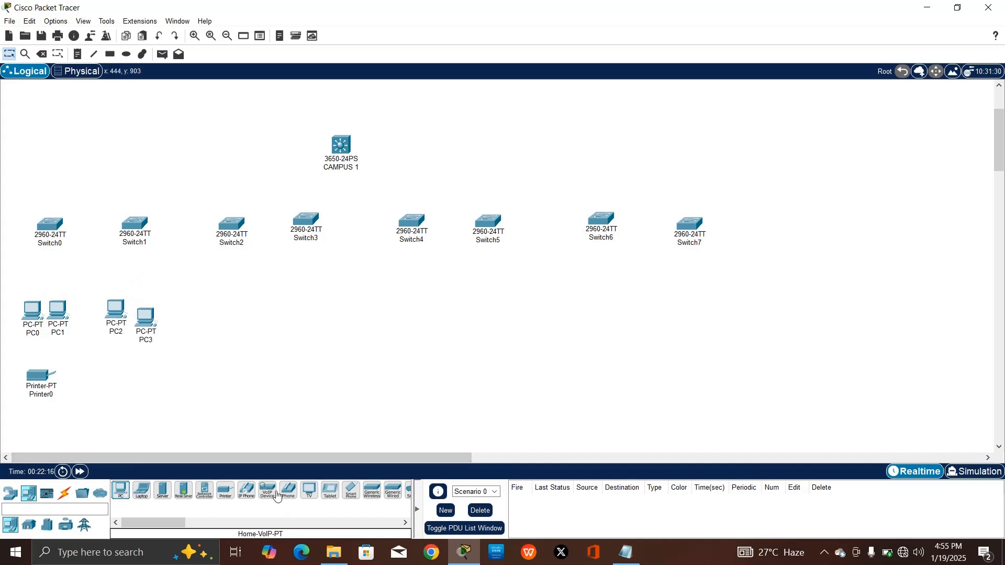
drag(225, 492, 129, 389)
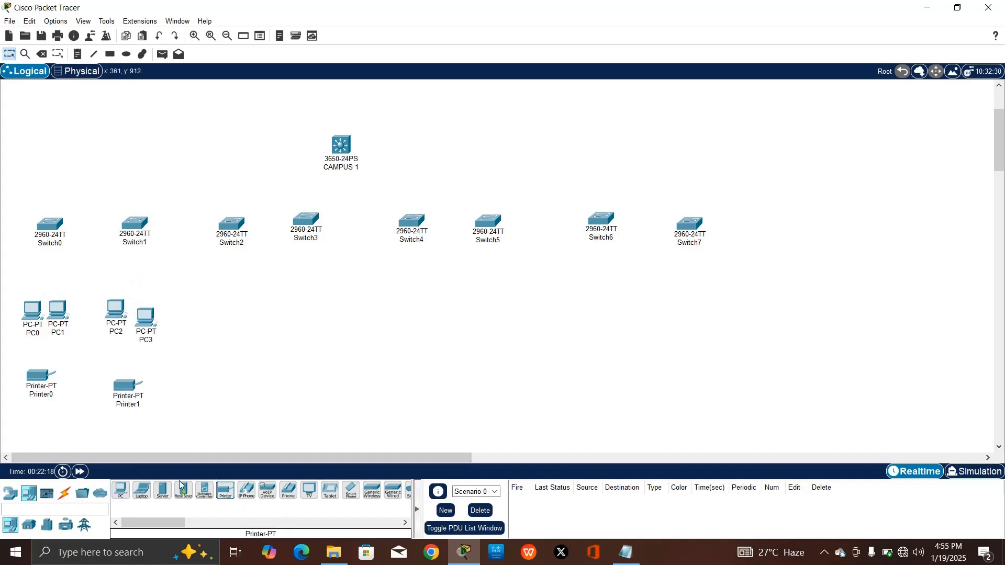
drag(122, 492, 207, 323)
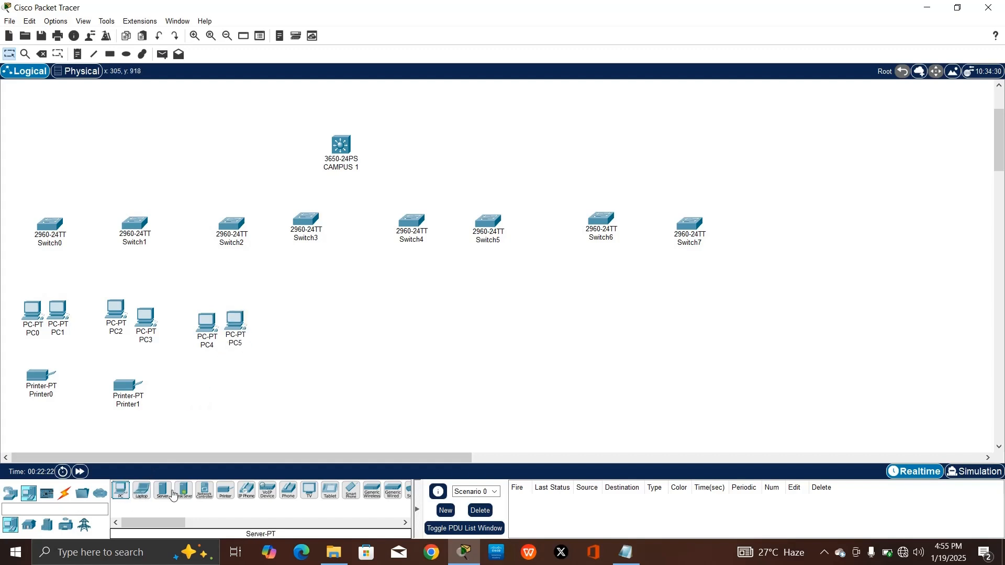
drag(225, 492, 218, 385)
Add more PCs and Printer3–Printer5 beneath Switch3 through Switch6
drag(122, 492, 287, 318)
drag(121, 485, 316, 321)
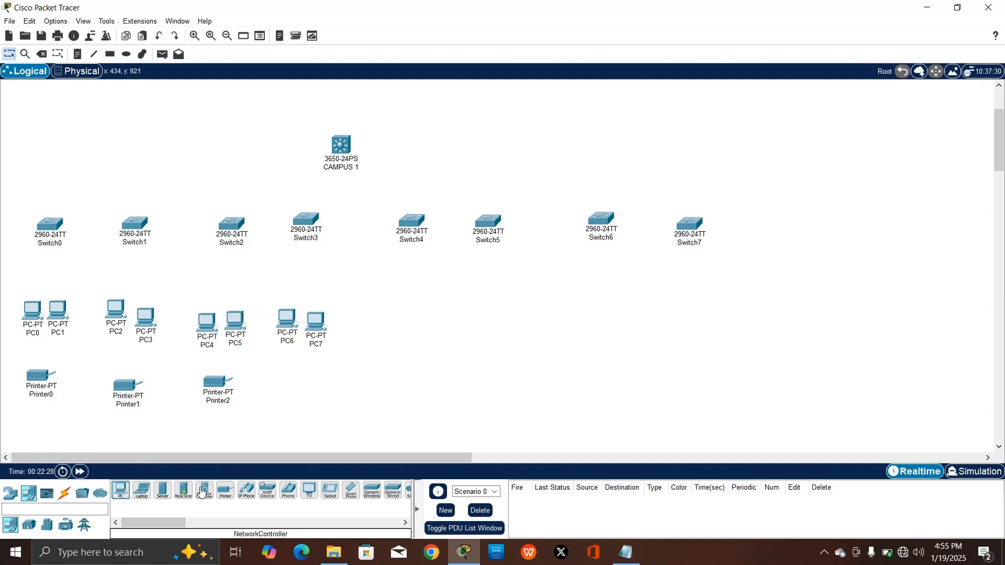
drag(224, 490, 292, 386)
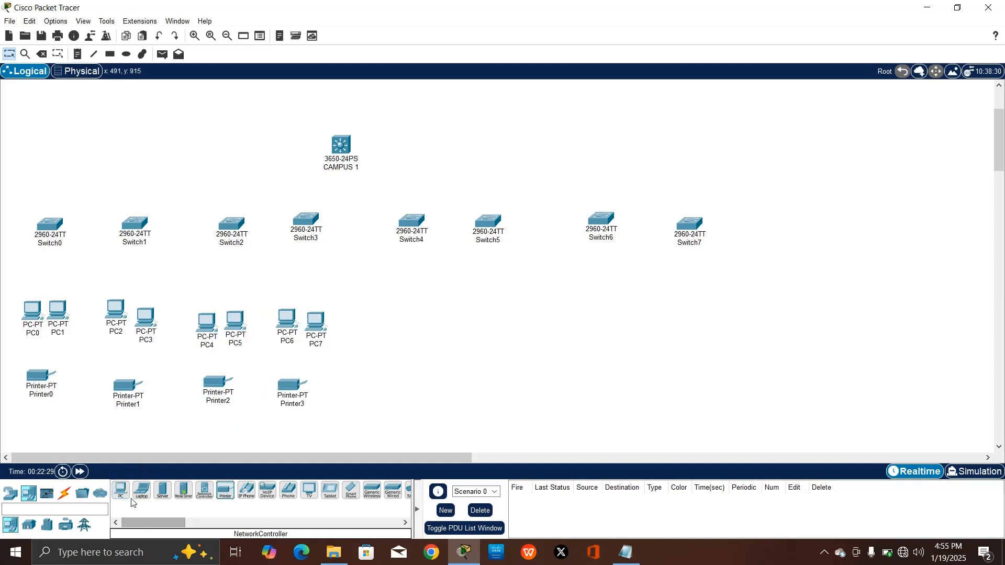
drag(121, 490, 378, 285)
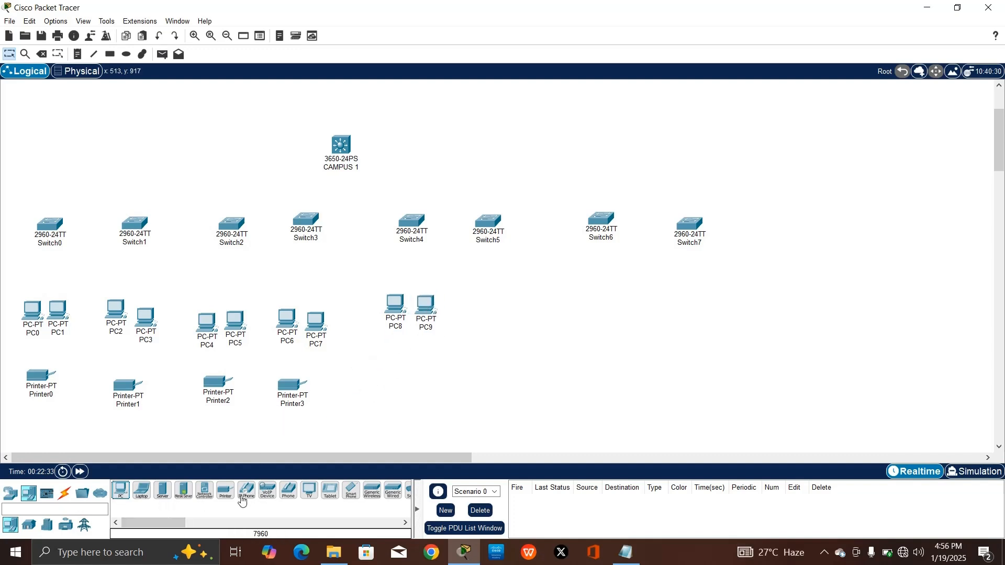
drag(225, 490, 392, 366)
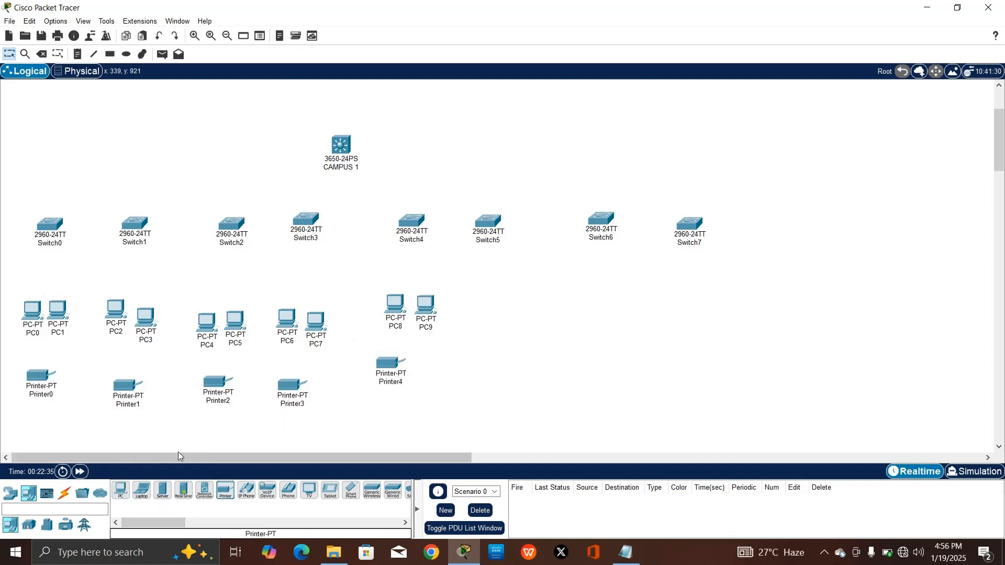
drag(120, 491, 508, 310)
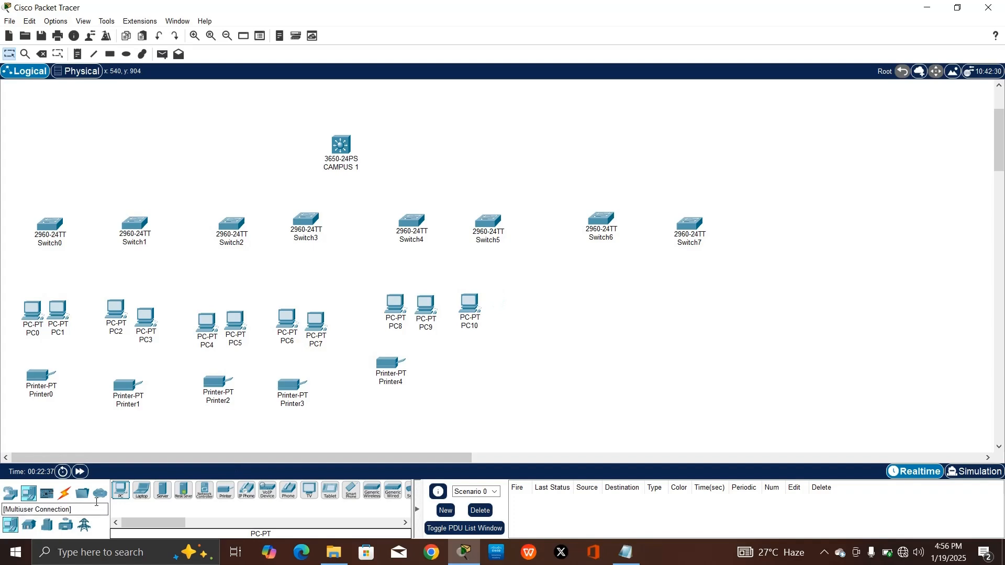
drag(119, 491, 495, 299)
drag(225, 491, 486, 363)
drag(120, 490, 610, 297)
Place four more devices from the device palette on the right side of the topology
drag(225, 490, 592, 363)
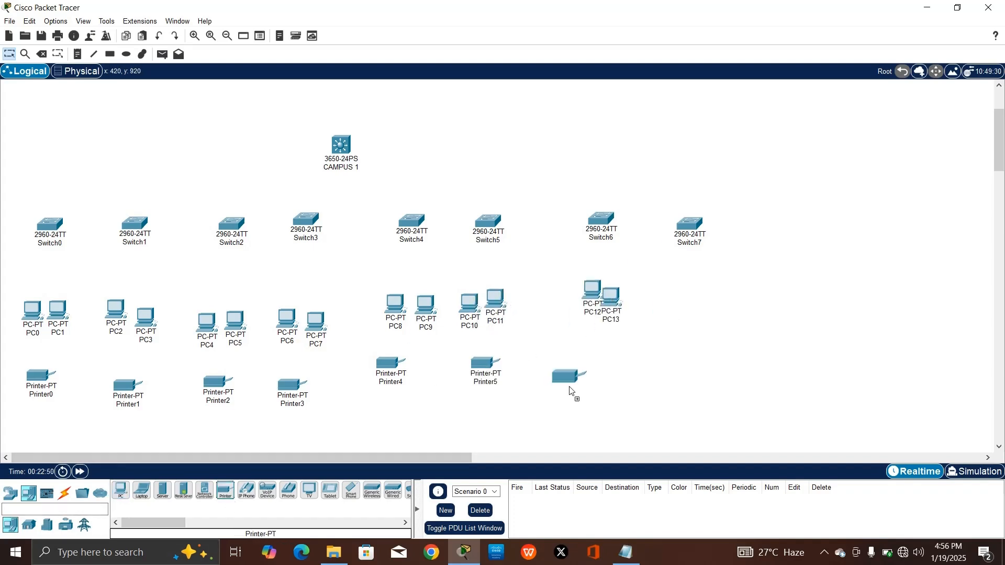
drag(121, 491, 682, 287)
drag(120, 491, 723, 295)
drag(225, 491, 710, 342)
scroll(160, 188, down, 5)
scroll(160, 189, up, 5)
Draw a cyan filled rectangle around the leftmost device groups
click(109, 54)
click(459, 95)
click(563, 87)
click(463, 208)
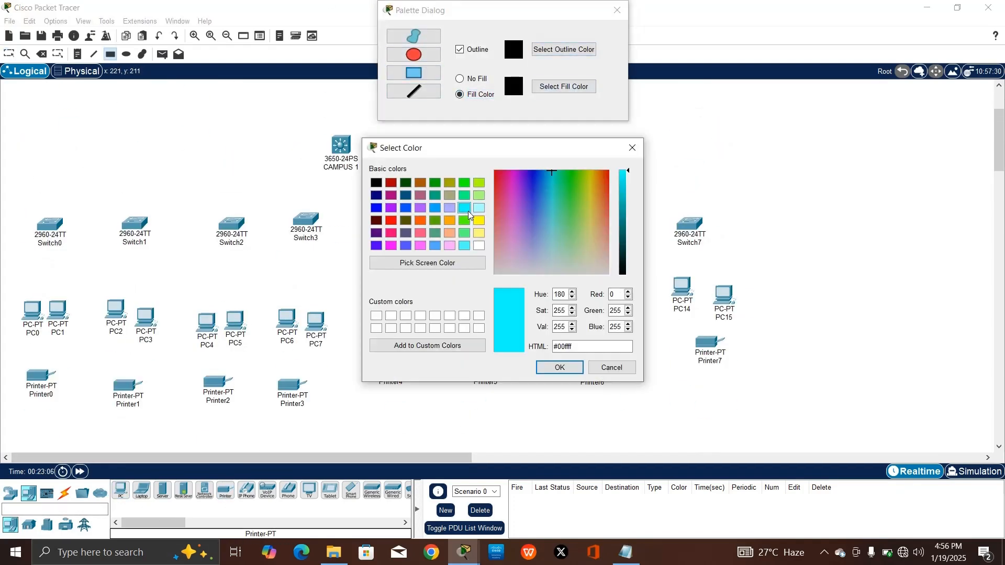
click(559, 367)
drag(1, 198, 368, 451)
Draw a yellow box around Switch4–Switch6 and a blue box around Switch7's devices
click(563, 87)
click(478, 221)
click(558, 367)
drag(366, 198, 616, 451)
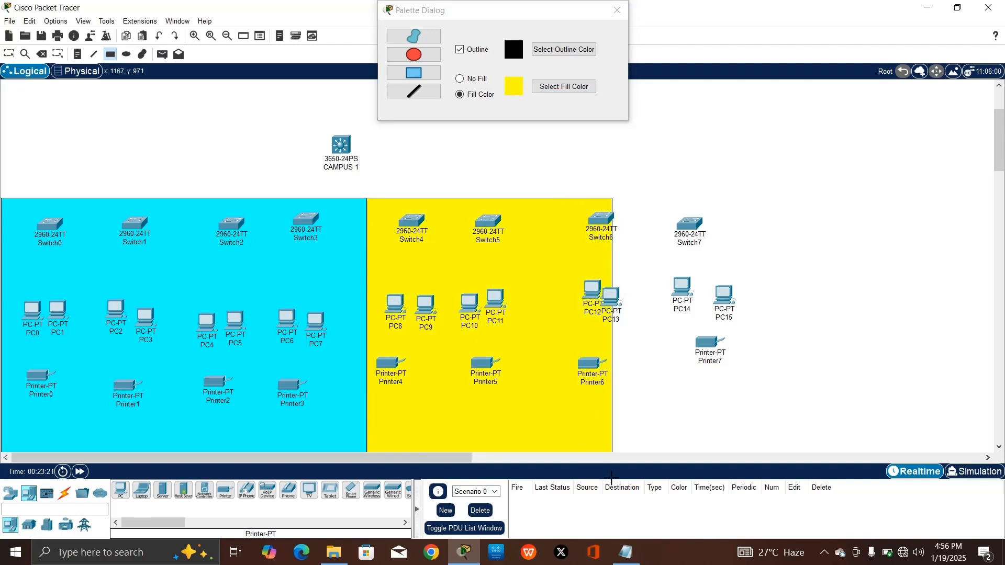
click(563, 87)
click(464, 221)
click(559, 368)
mouse_move(617, 198)
mouse_down()
mouse_move(823, 397)
mouse_move(924, 451)
mouse_up()
Draw green vertical divider lines: three in the cyan area, one each in yellow and blue
key(Escape)
click(563, 86)
click(463, 183)
click(559, 367)
click(413, 91)
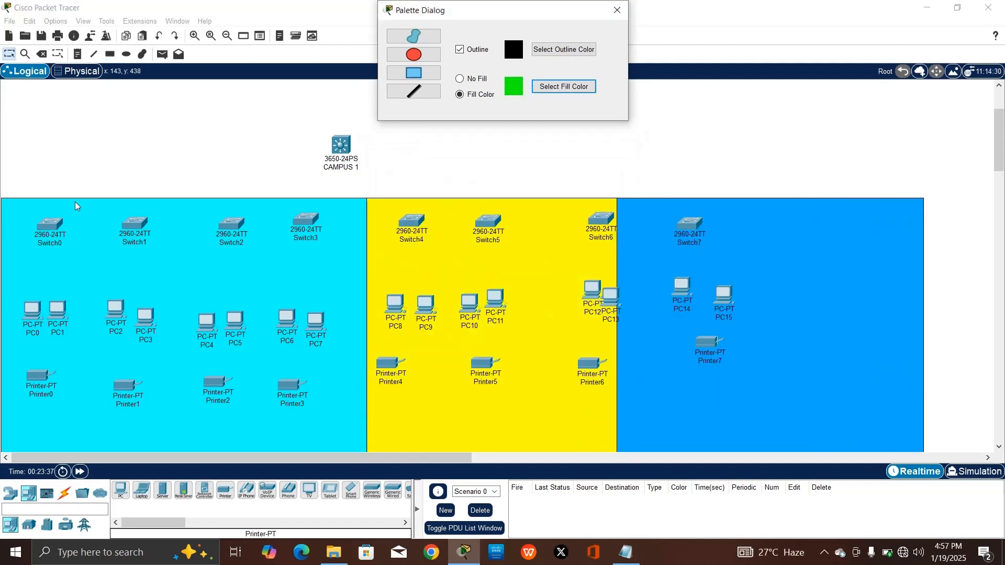
drag(86, 200, 85, 471)
drag(179, 198, 173, 466)
mouse_move(263, 199)
mouse_down()
mouse_move(247, 391)
mouse_move(263, 451)
mouse_up()
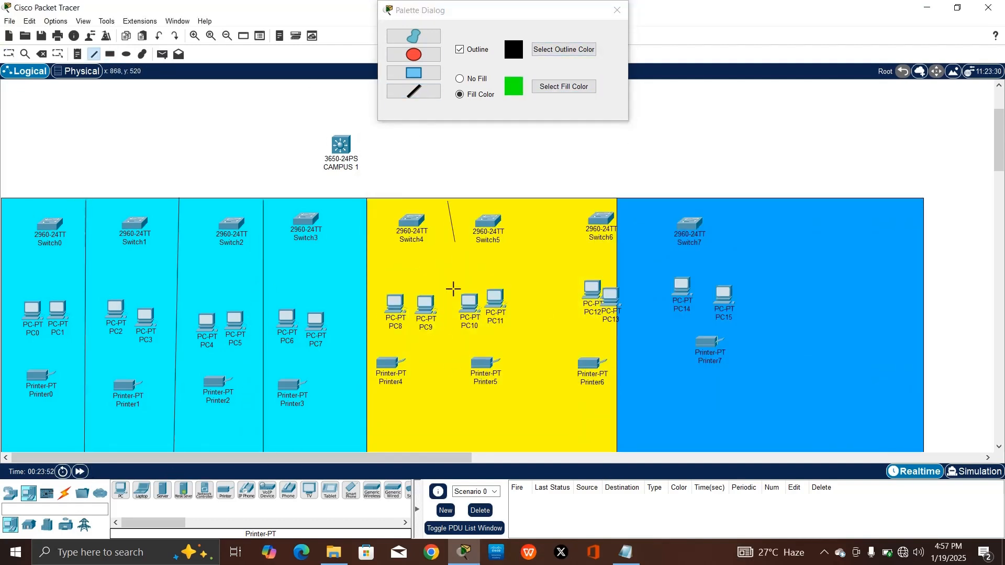
drag(495, 201, 495, 451)
drag(763, 201, 765, 451)
key(Escape)
Move Switch7, PC15 and Printer7 right into their own blue section
drag(690, 223, 821, 215)
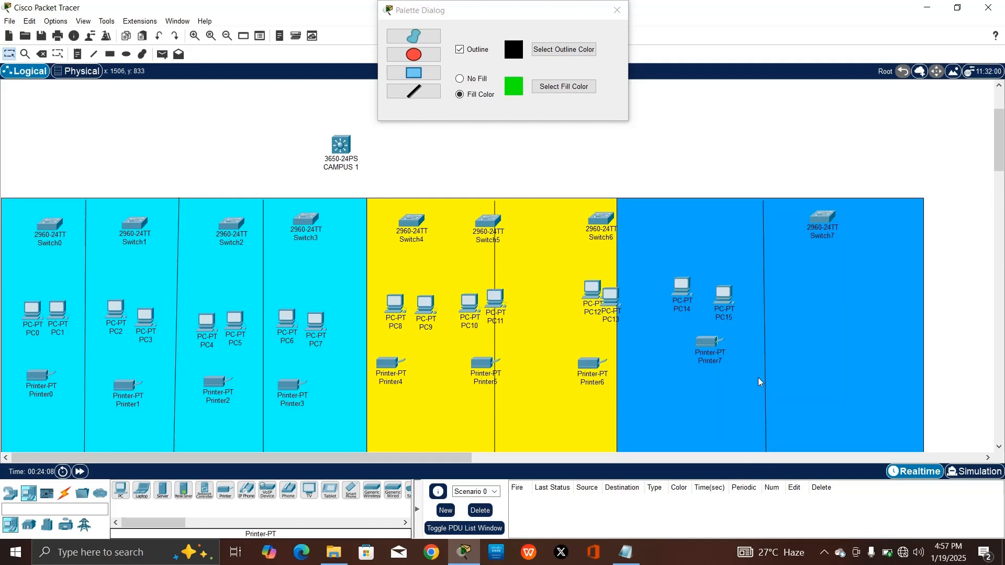
drag(724, 294, 831, 279)
drag(709, 343, 830, 355)
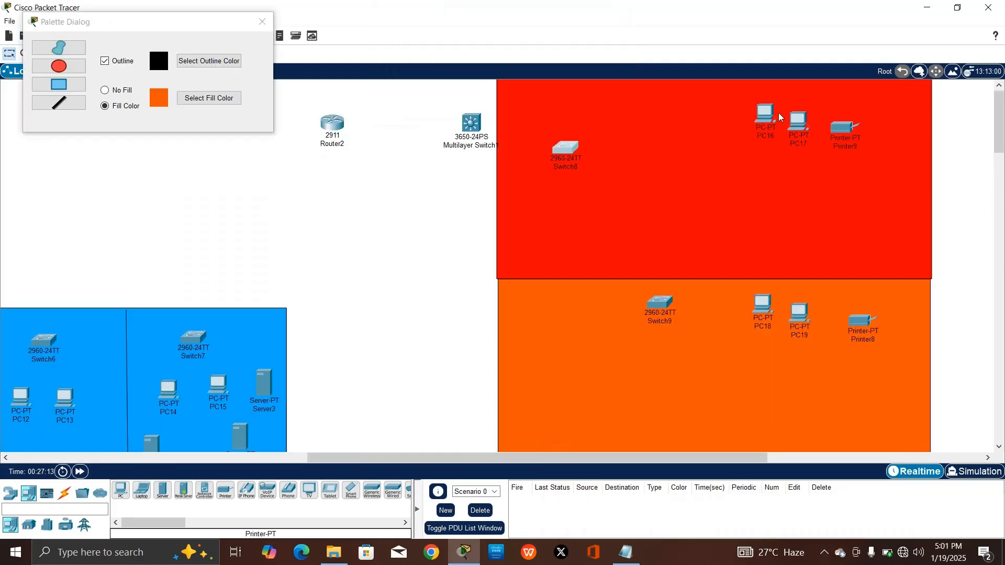
Delete the unwanted rectangle and draw a yellow box in its place
drag(778, 118, 419, 218)
key(Delete)
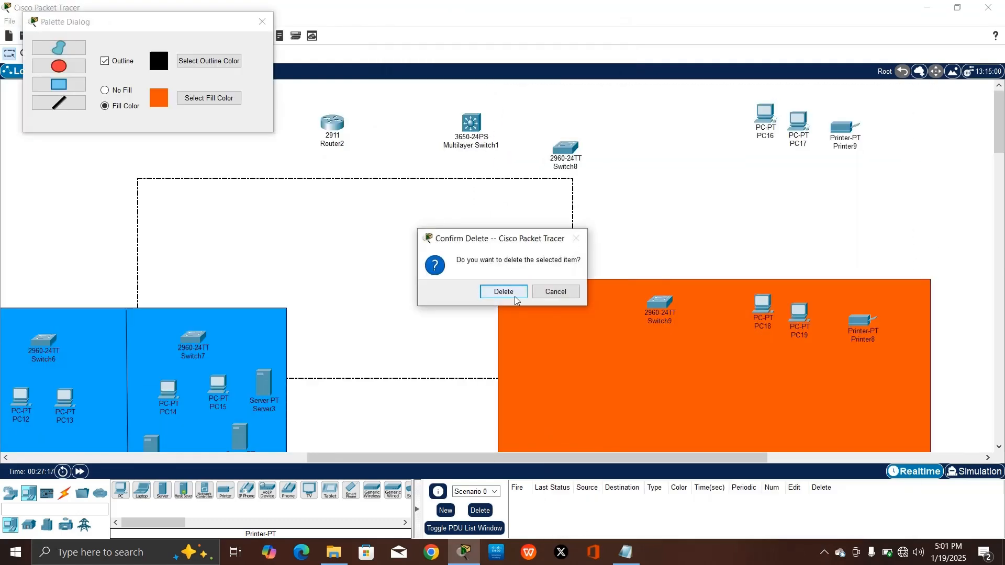
click(514, 295)
click(208, 98)
click(476, 233)
click(559, 368)
click(47, 84)
drag(485, 81, 935, 278)
Reposition the devices inside the new yellow area and close the Palette Dialog
drag(490, 459, 555, 459)
drag(561, 250, 581, 252)
drag(517, 222, 529, 221)
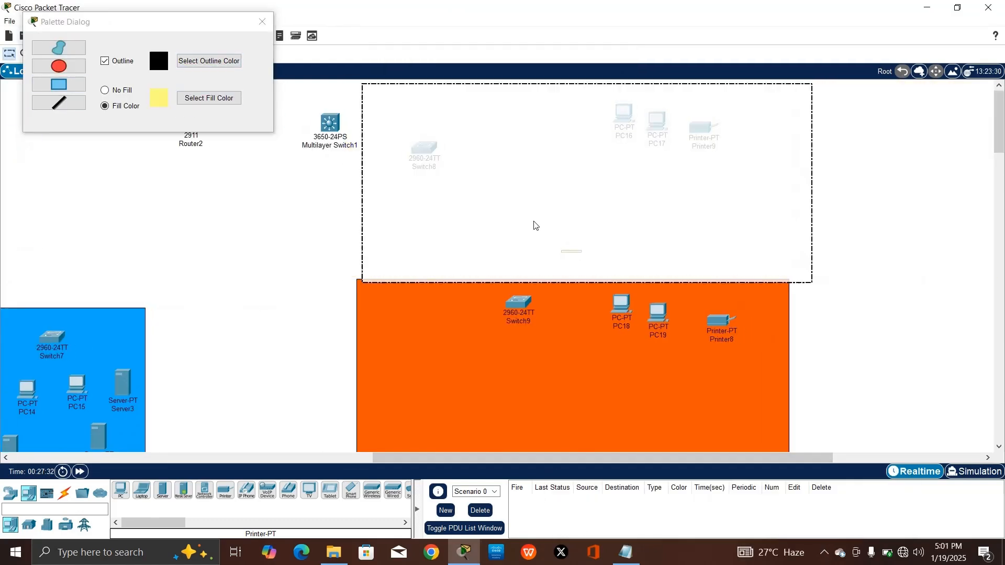
drag(519, 302, 399, 359)
drag(330, 123, 305, 213)
drag(621, 305, 505, 332)
drag(657, 314, 546, 335)
drag(720, 321, 522, 383)
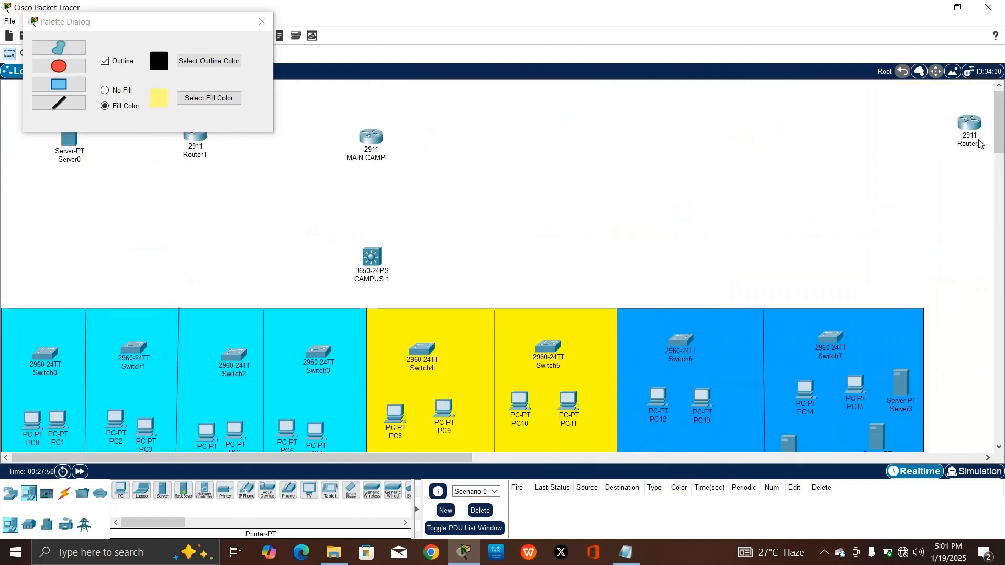
click(262, 22)
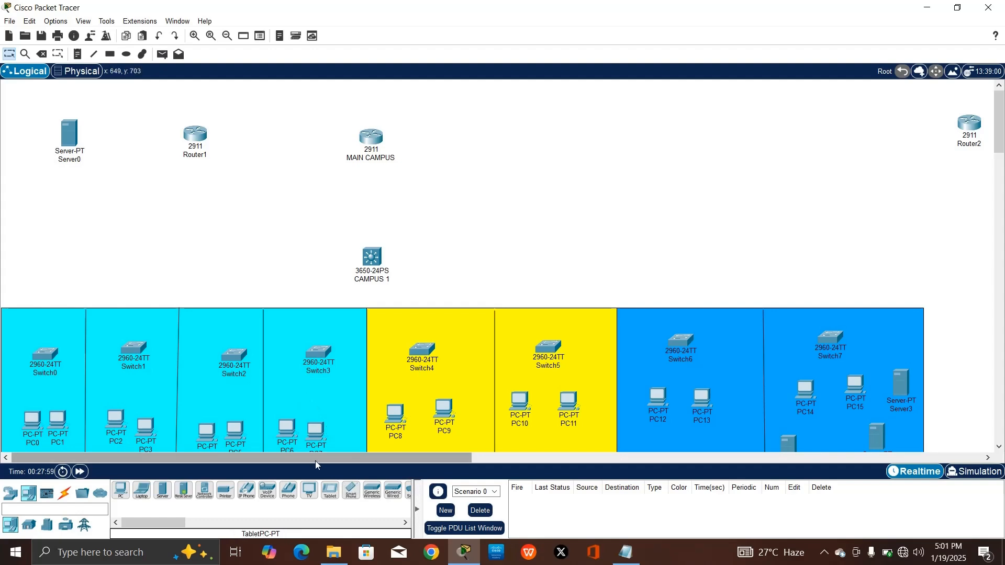
Scroll across to the second campus area and select Router2's label
drag(315, 460, 272, 442)
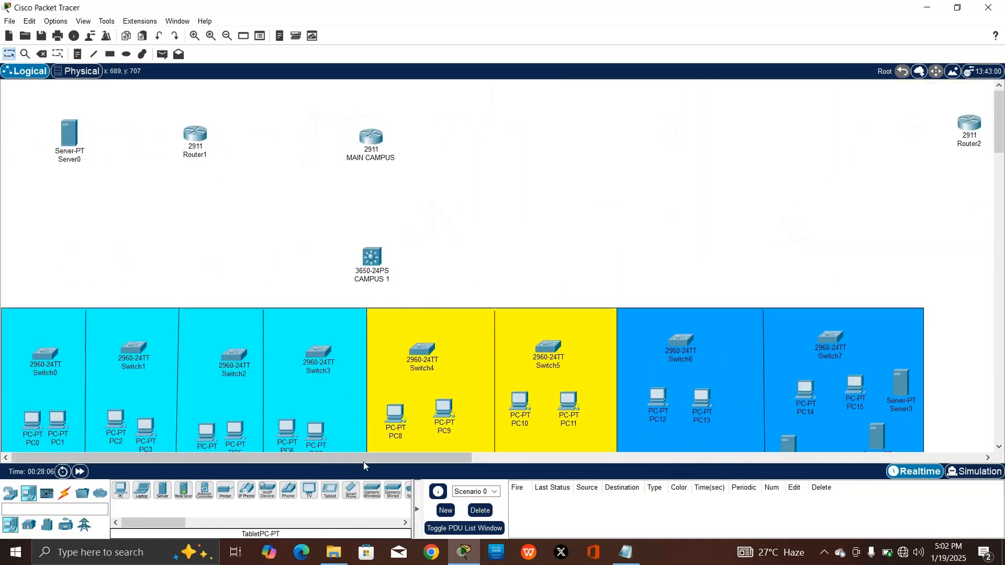
drag(391, 463, 736, 459)
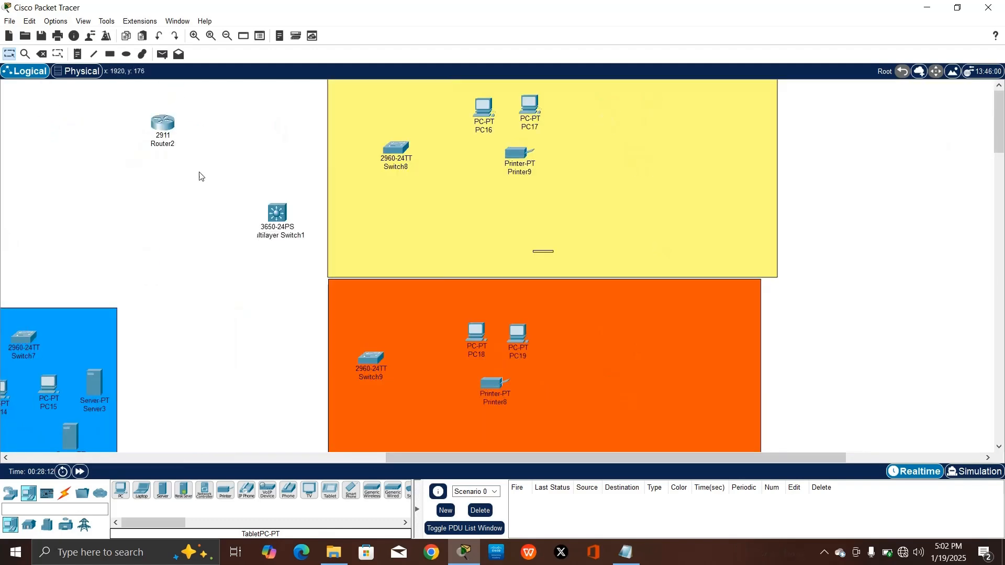
click(156, 144)
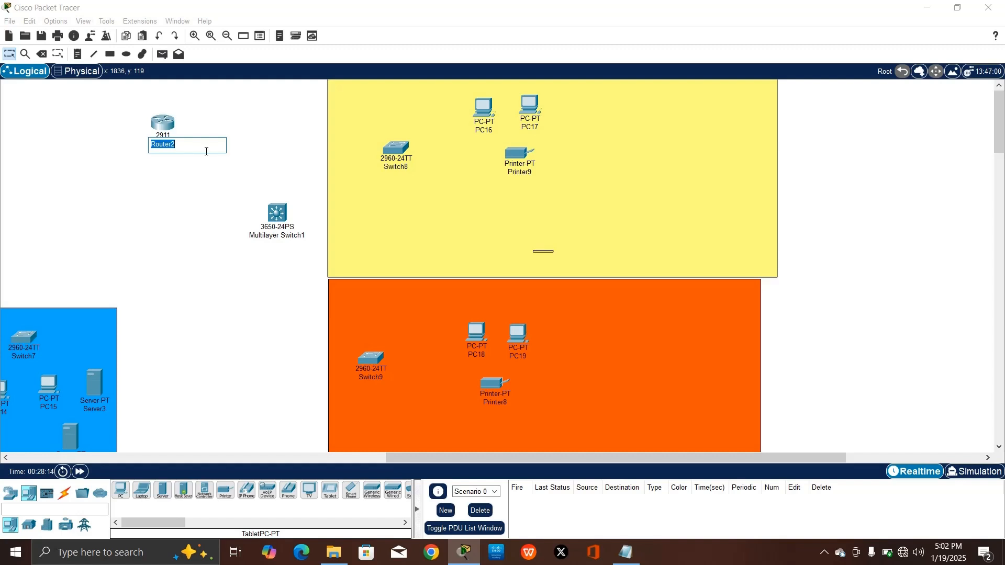
Rename Router2 to CAMPUS 2 and Multilayer Switch1 to CAMPUS 2 SWITCH
text(CAMPUS 2)
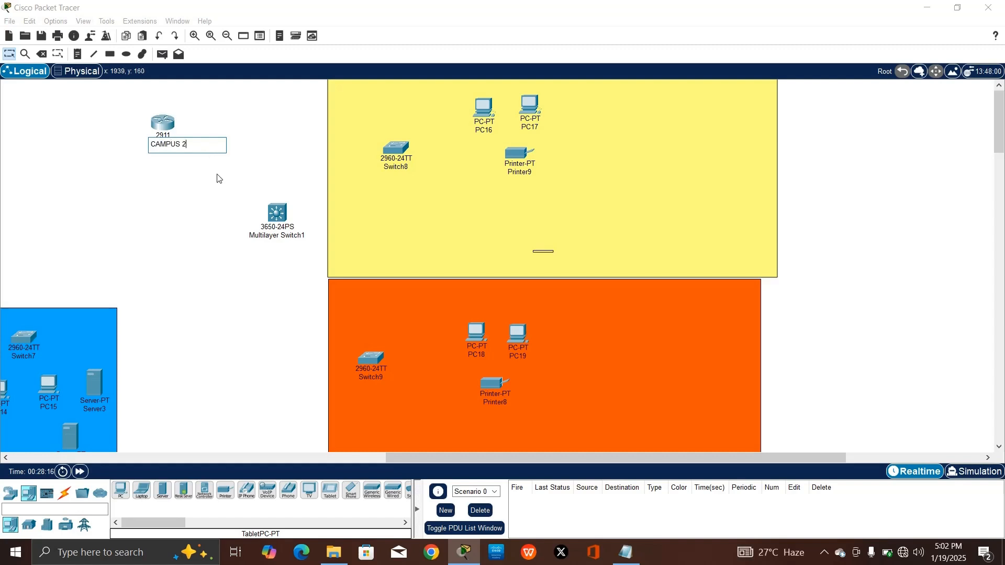
key(Return)
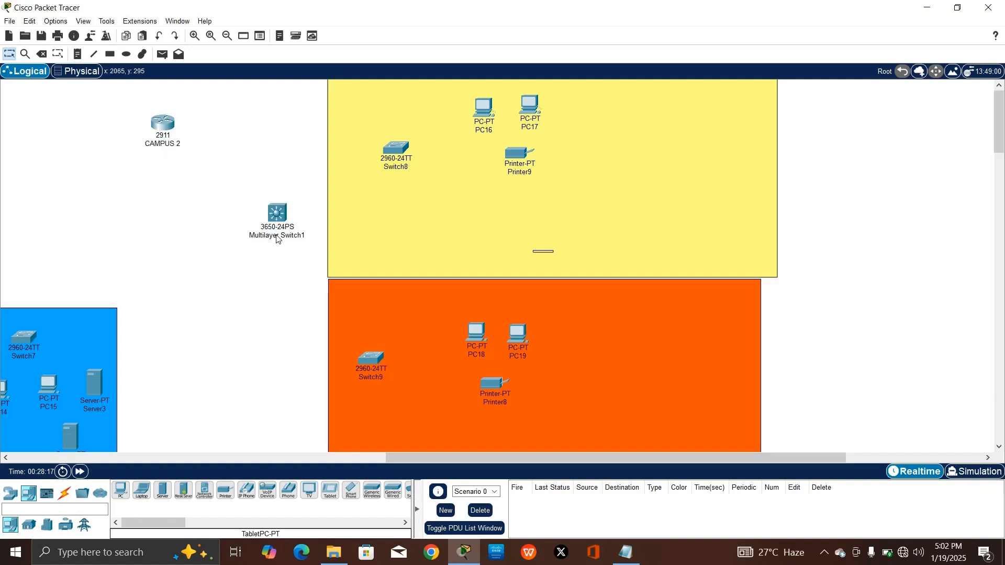
click(277, 236)
text(S)
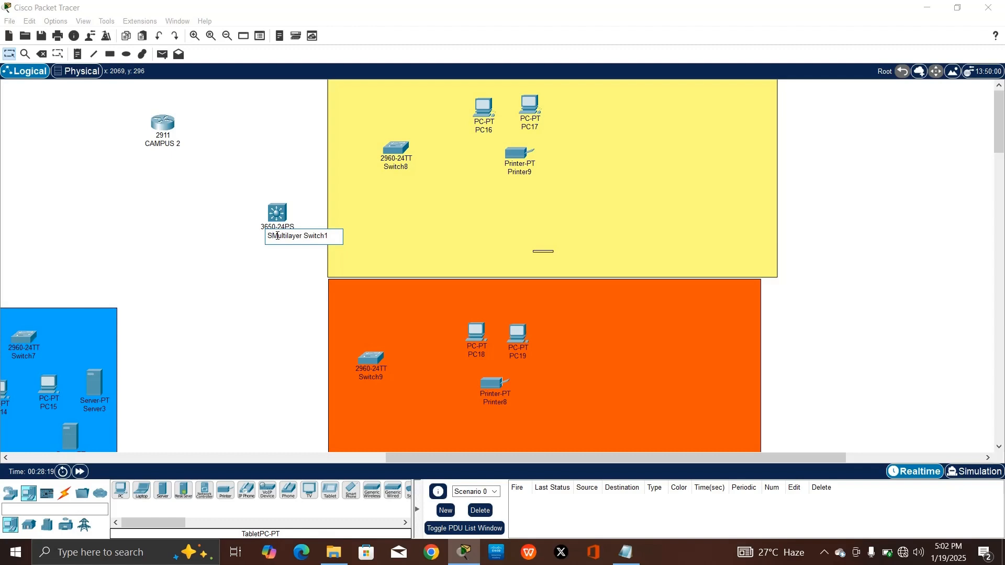
key(ctrl+a)
text(SWITCH)
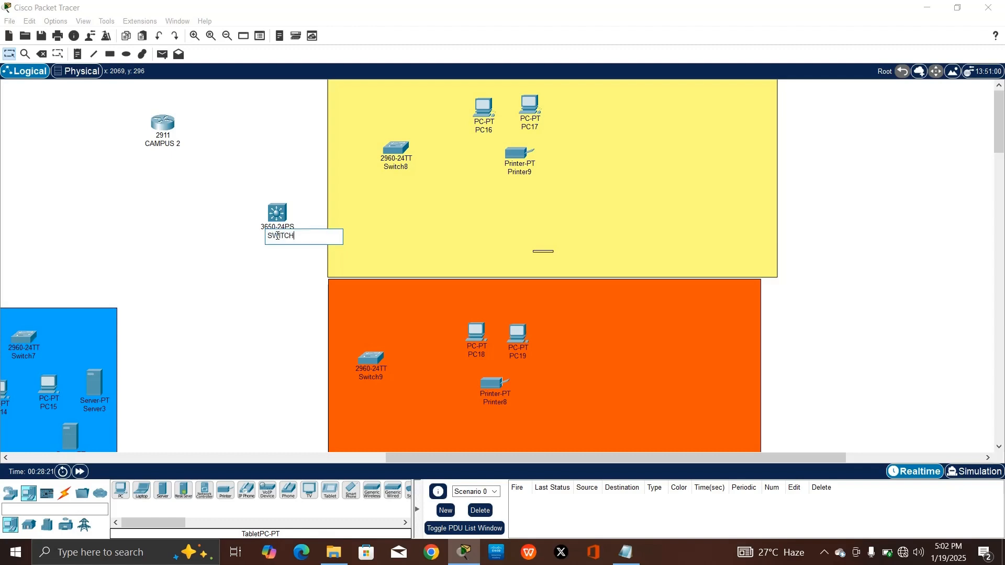
key(BackSpace)
key(BackSpace)
key(BackSpace)
key(BackSpace)
key(Return)
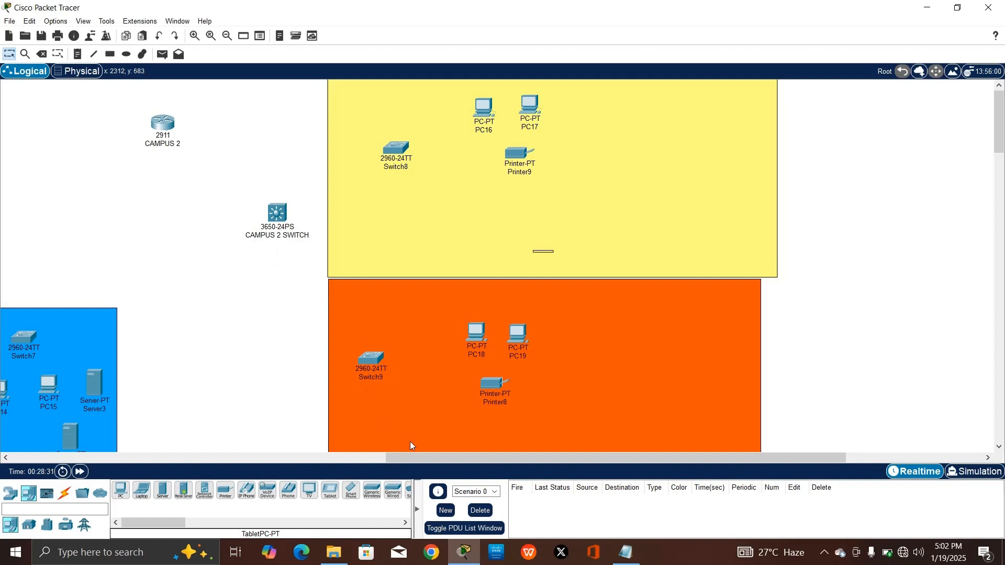
drag(429, 458, 104, 391)
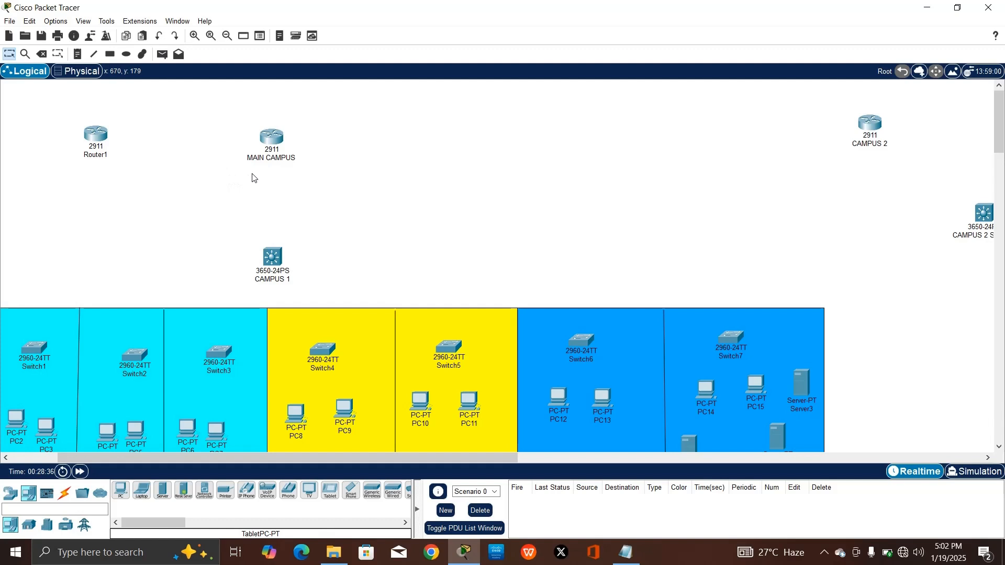
Rename Router1 to CLOUD and Server0 to EMAIL SERVER
click(96, 155)
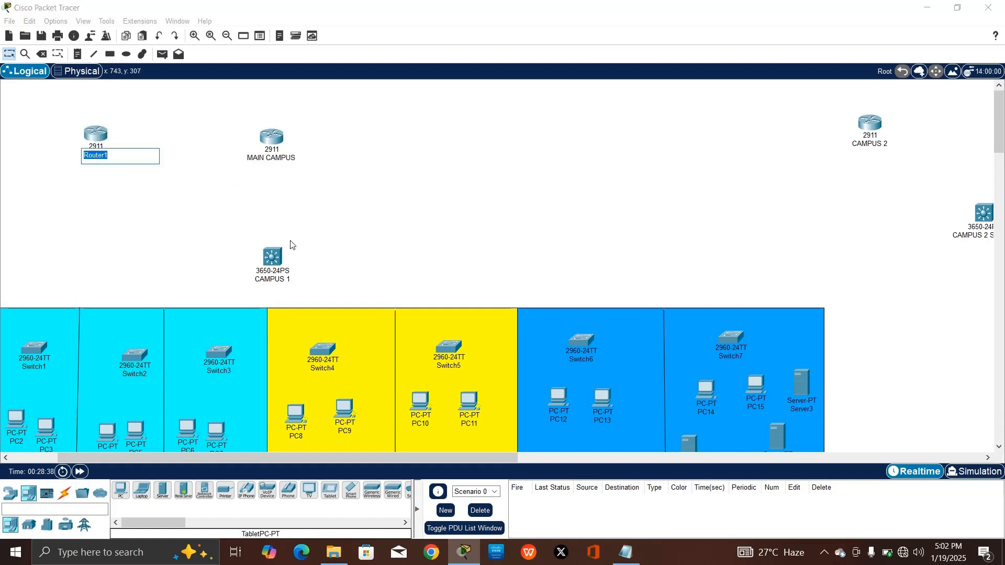
text(CLOUD)
key(Return)
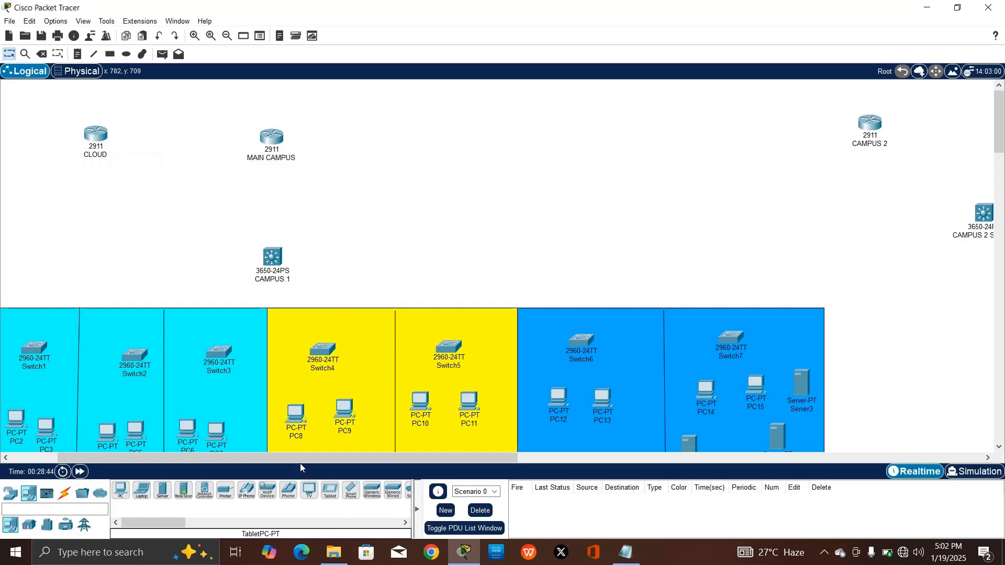
drag(299, 463, 172, 449)
click(77, 162)
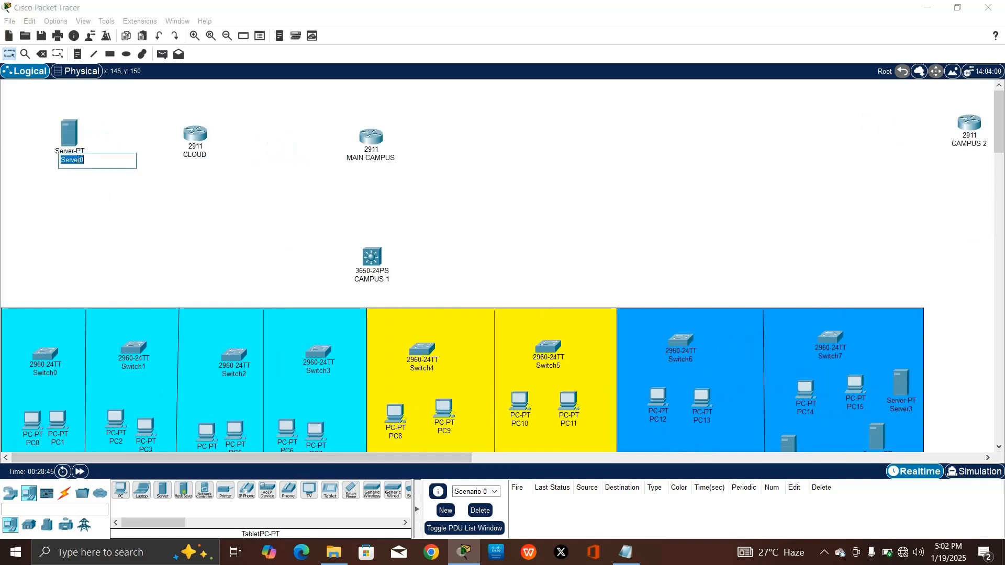
text(EMAIL SERVER)
key(Return)
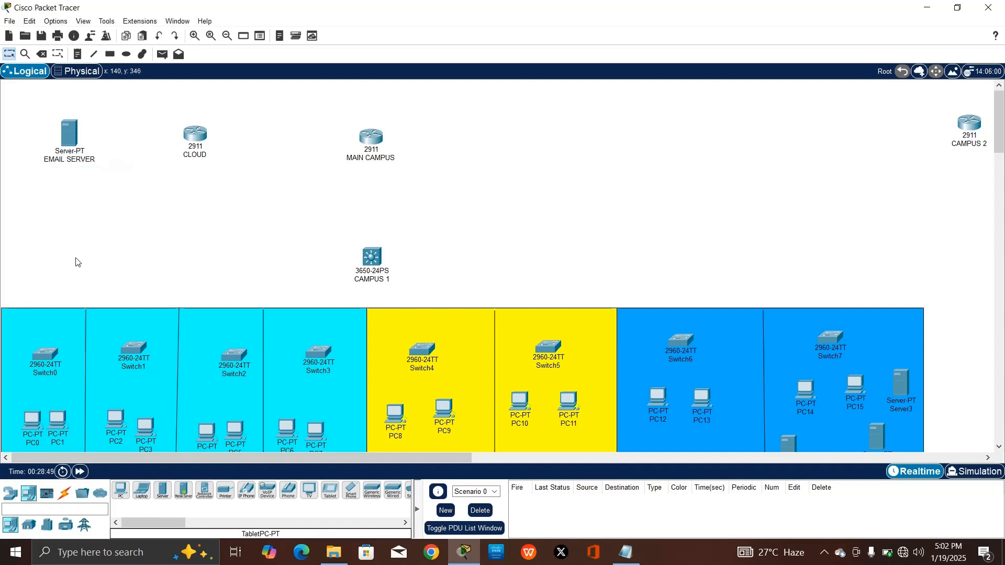
Rename Switch0 to ADMIN, check the coursework brief, then select Switch1's label
click(61, 374)
text(ADMIN)
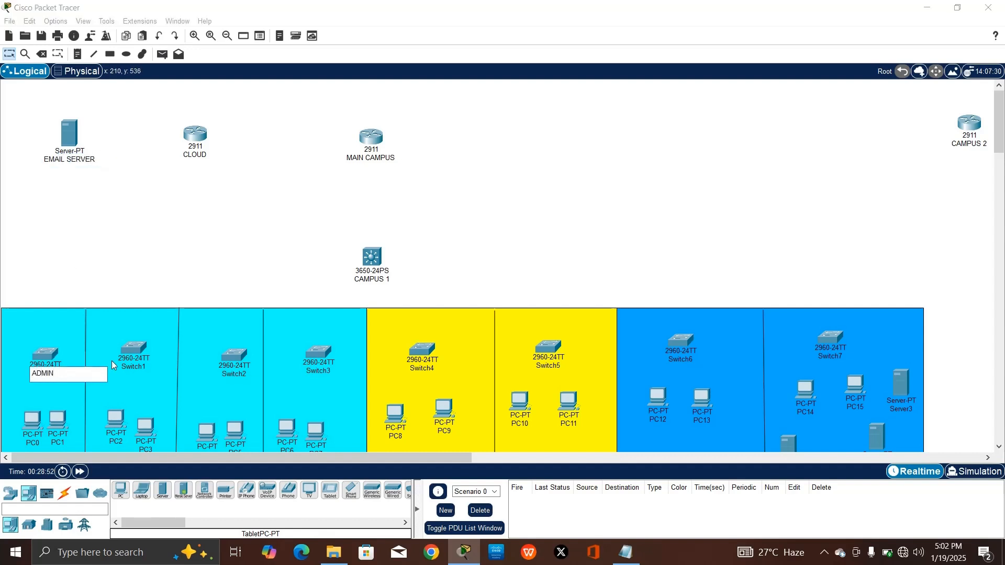
key(Return)
click(138, 367)
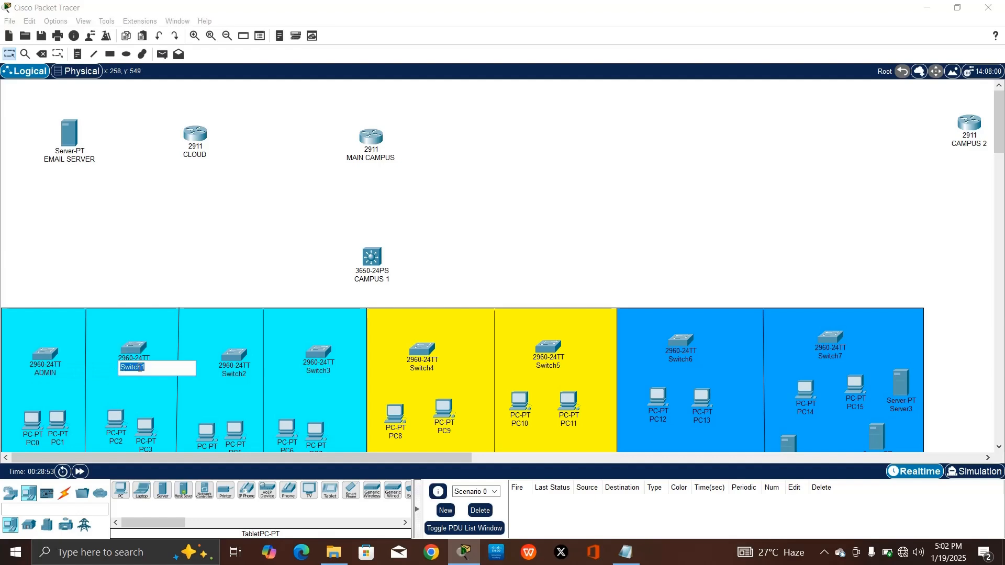
key(alt+Tab)
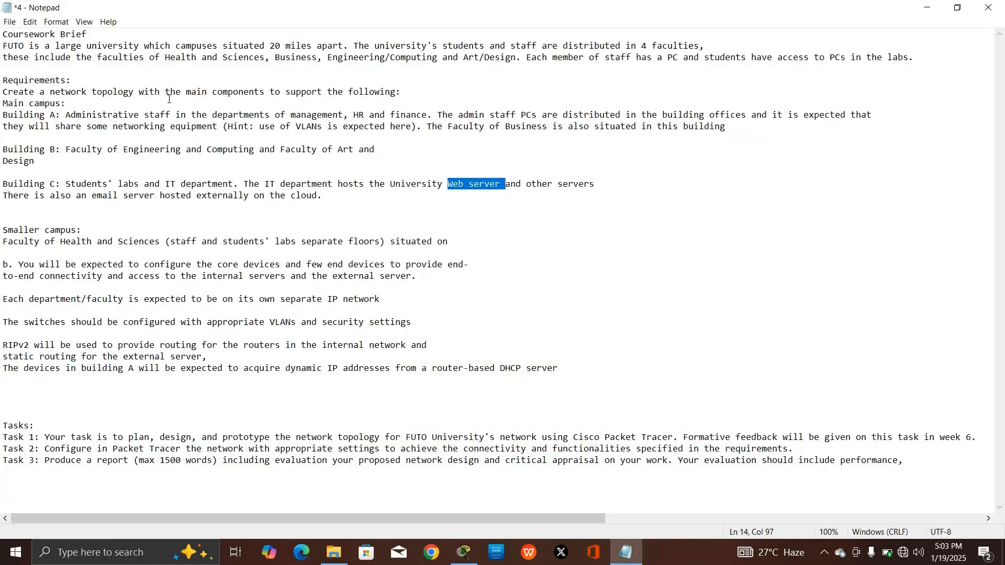
click(926, 7)
click(133, 366)
Label Switch1 HR, Switch2 the finance name, and Switch3 BUS
text(HR)
click(234, 374)
text(FINANACE)
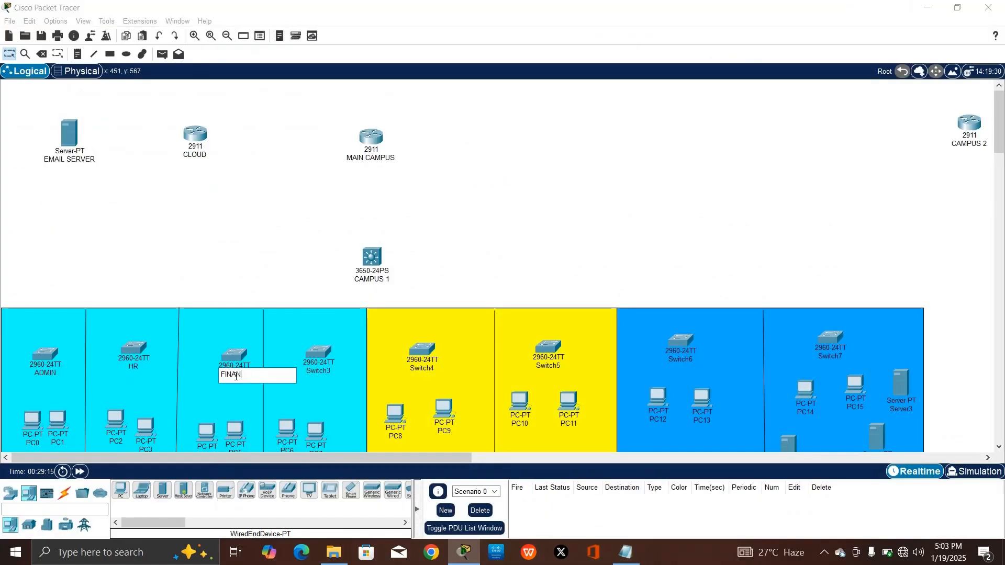
key(Return)
click(319, 373)
text(BUSINESS)
click(327, 369)
text(BUS)
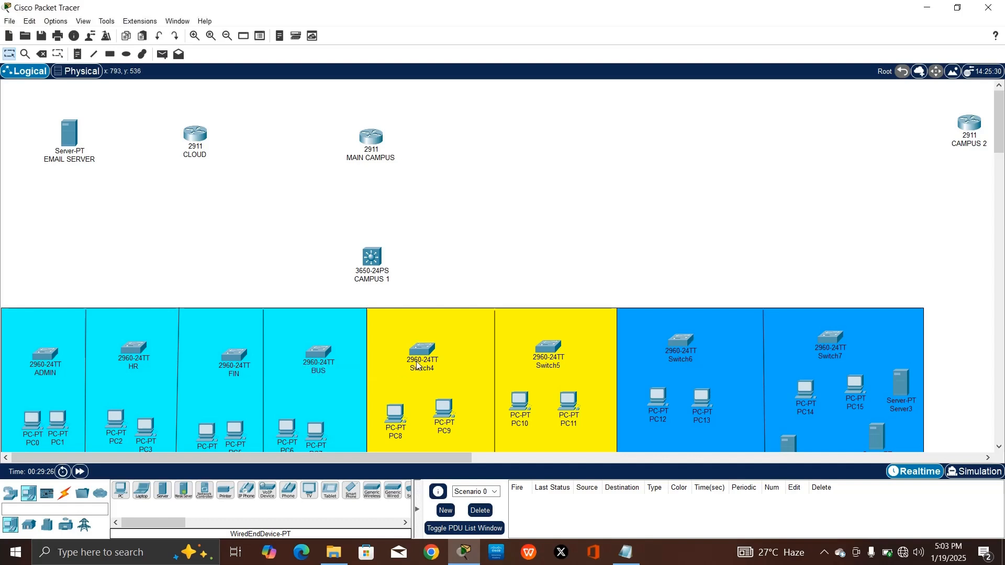
Label Switch4 ENGR, Switch5 ART and Switch6 LAB
click(422, 368)
text(ENGR)
click(548, 365)
text(ART)
click(679, 359)
text(LAB)
key(Return)
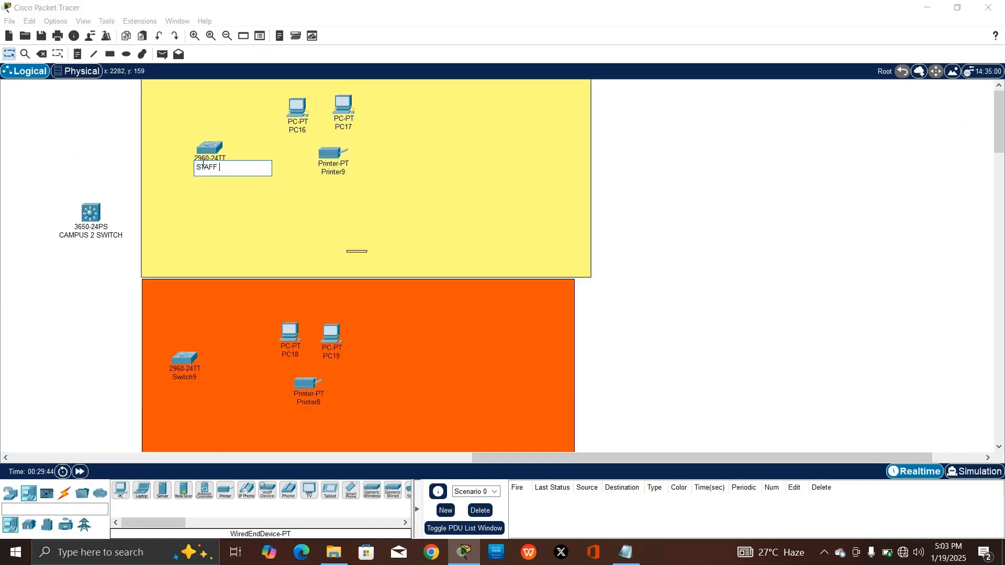
text(LAB)
key(Return)
click(188, 379)
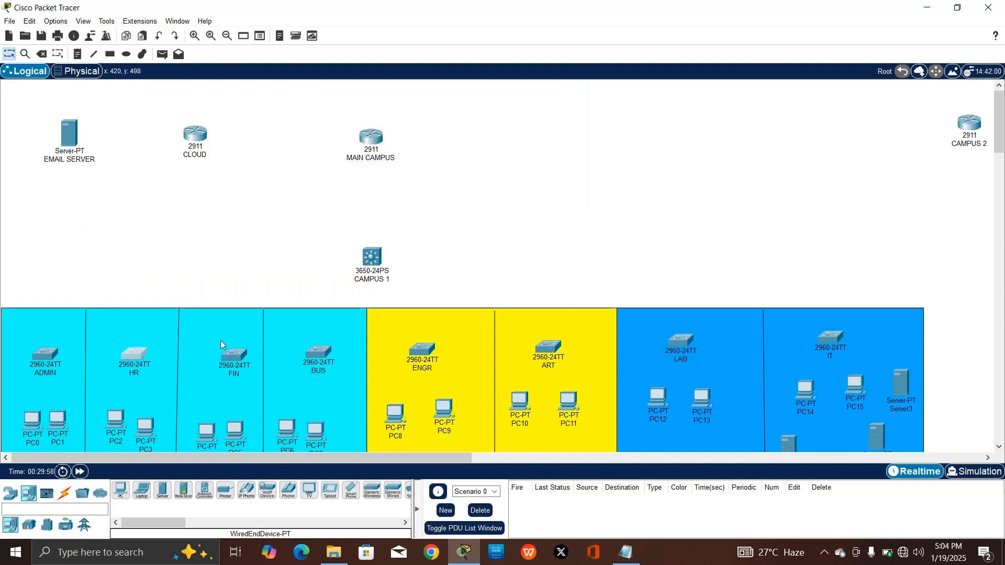
click(536, 361)
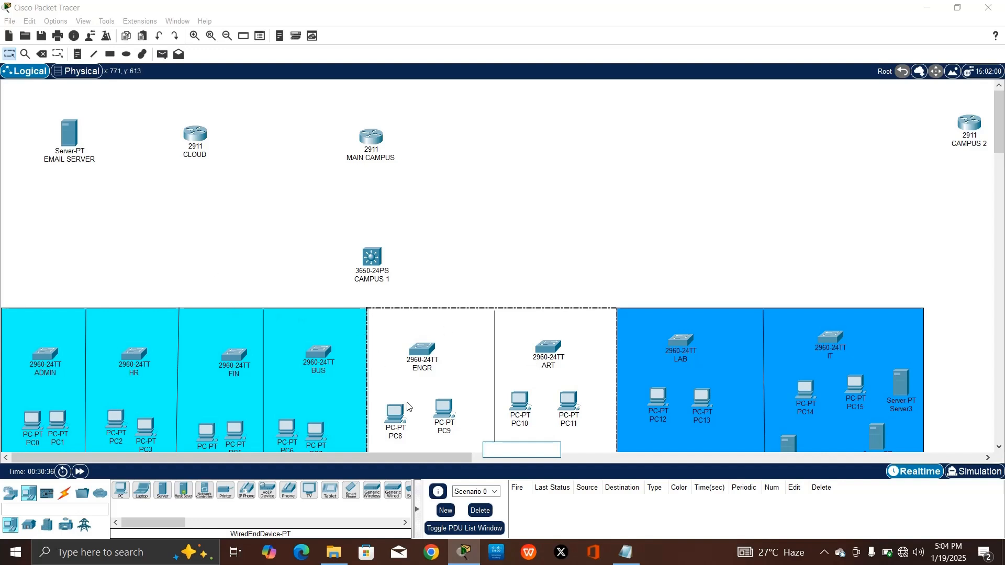
click(435, 263)
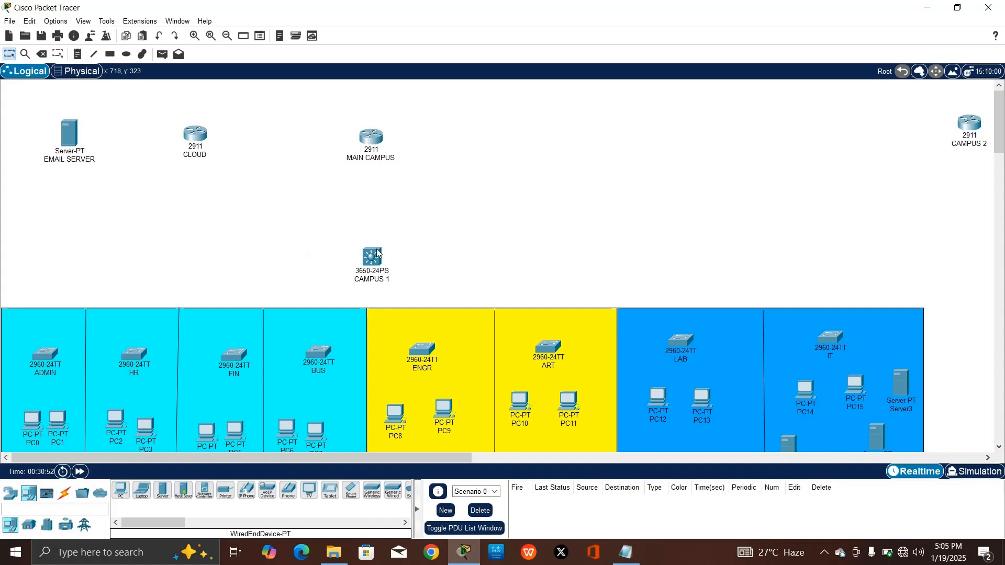
mouse_move(377, 255)
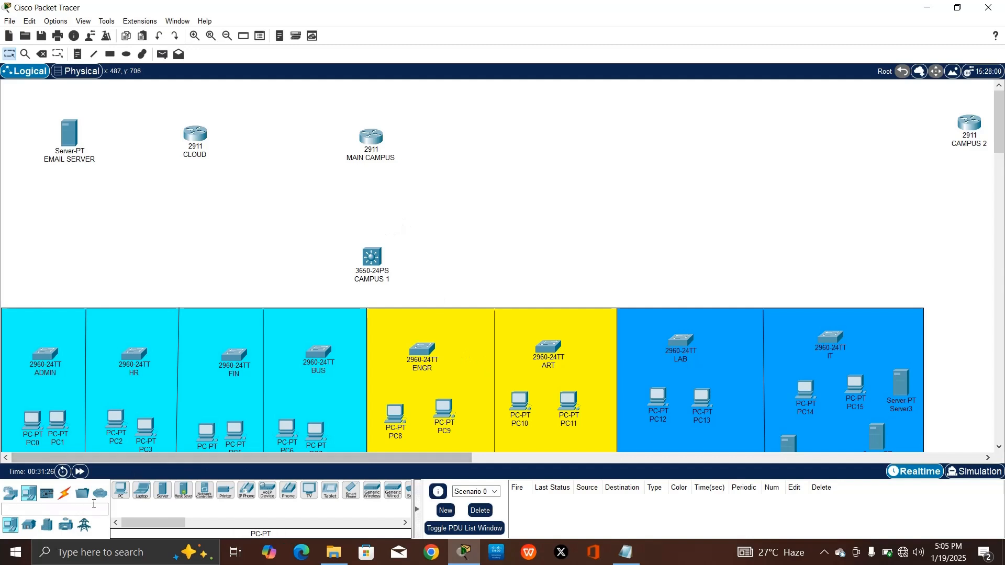
With automatic cable selection, link MAIN CAMPUS to CAMPUS 1, and CAMPUS 1 to the ADMIN and HR switches
click(64, 493)
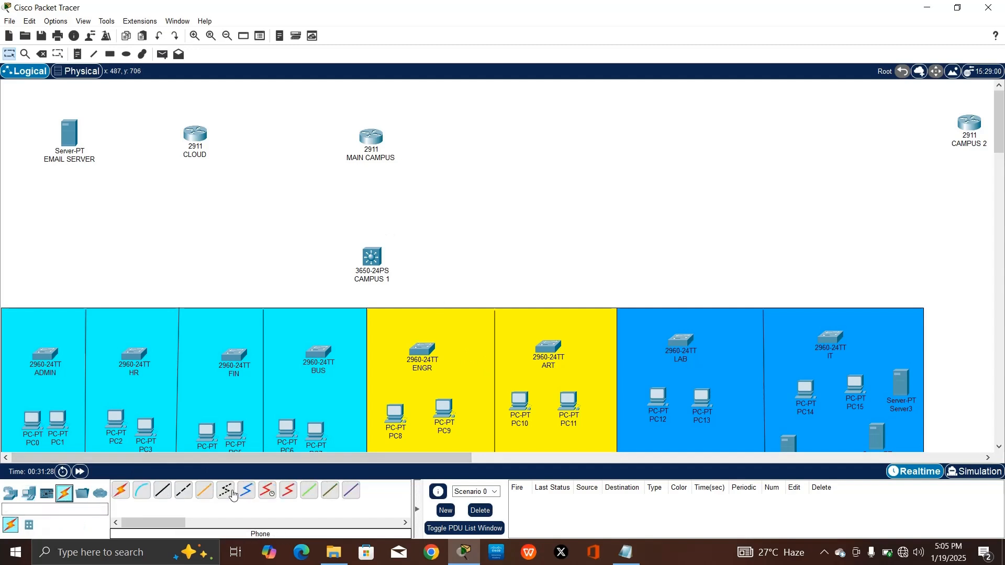
click(121, 490)
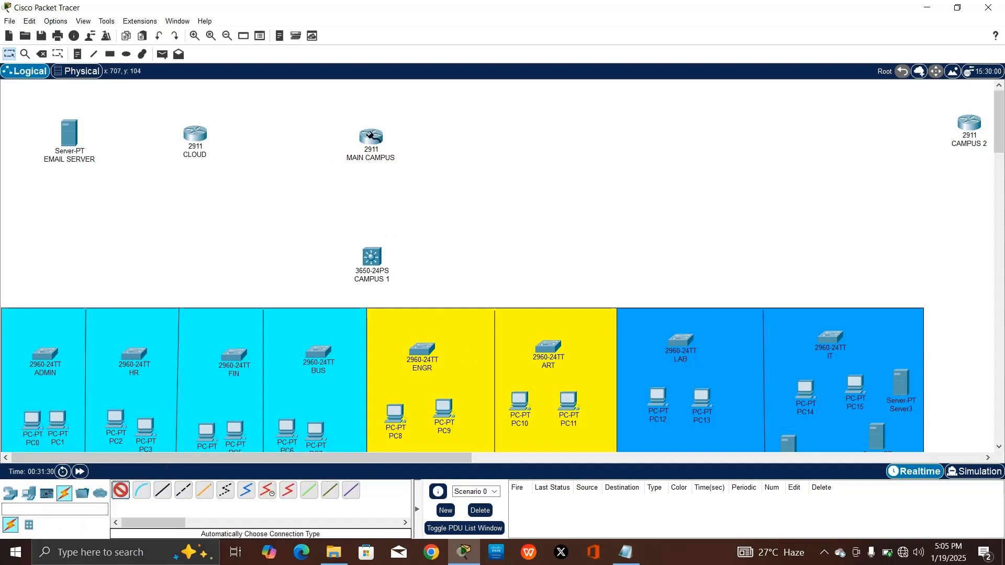
click(371, 256)
click(121, 491)
click(369, 256)
click(47, 354)
click(183, 490)
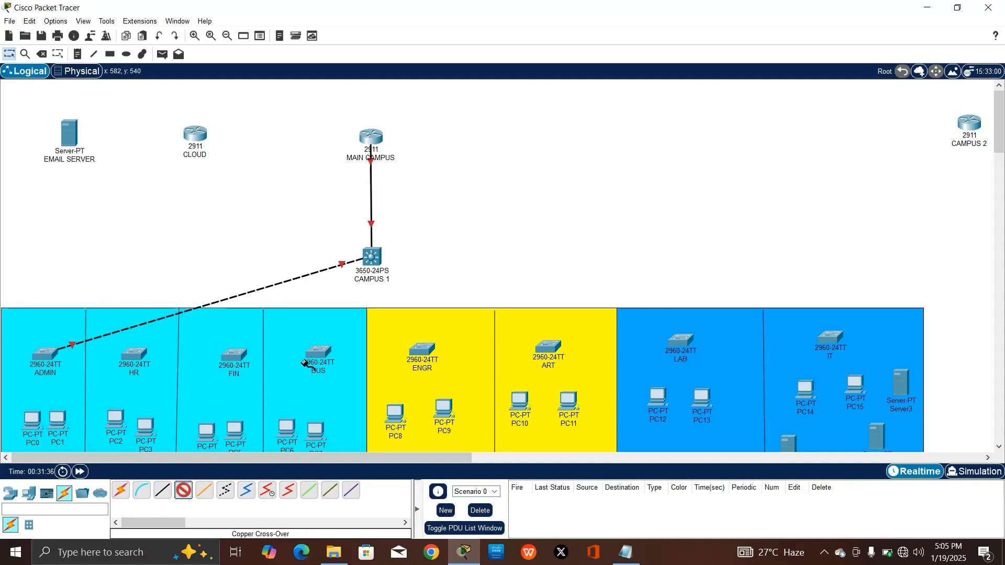
click(363, 256)
click(398, 285)
click(134, 354)
Link CAMPUS 1 to the FIN, BUS, ENGR, ART, LAB and IT switches
click(183, 491)
click(366, 260)
click(234, 354)
click(121, 490)
click(369, 260)
click(318, 351)
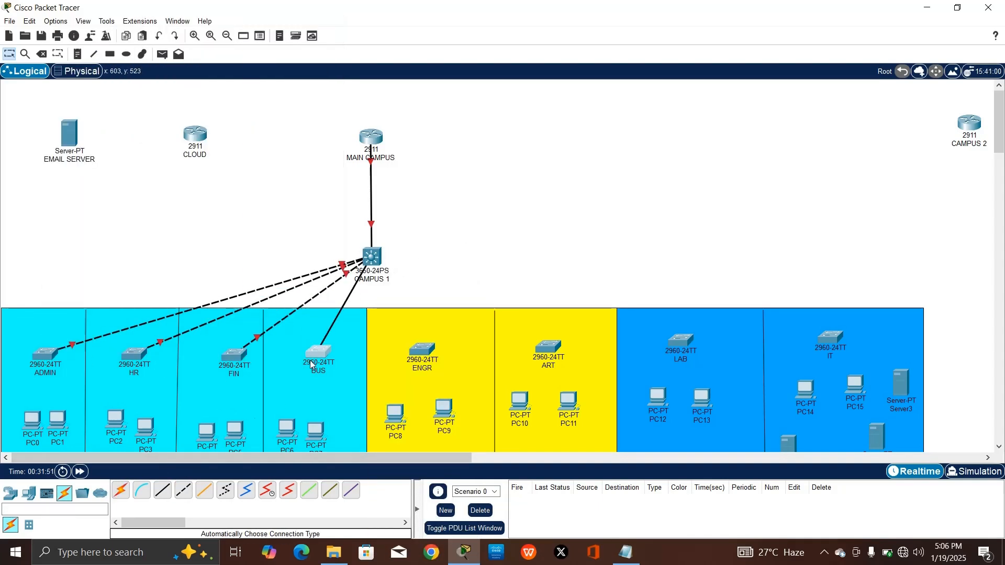
click(121, 490)
click(421, 349)
click(547, 346)
click(371, 256)
click(121, 490)
click(680, 339)
click(371, 257)
click(121, 490)
Cable PC0, PC1, PC2 and the other early department PCs to their access switches
click(830, 337)
click(373, 257)
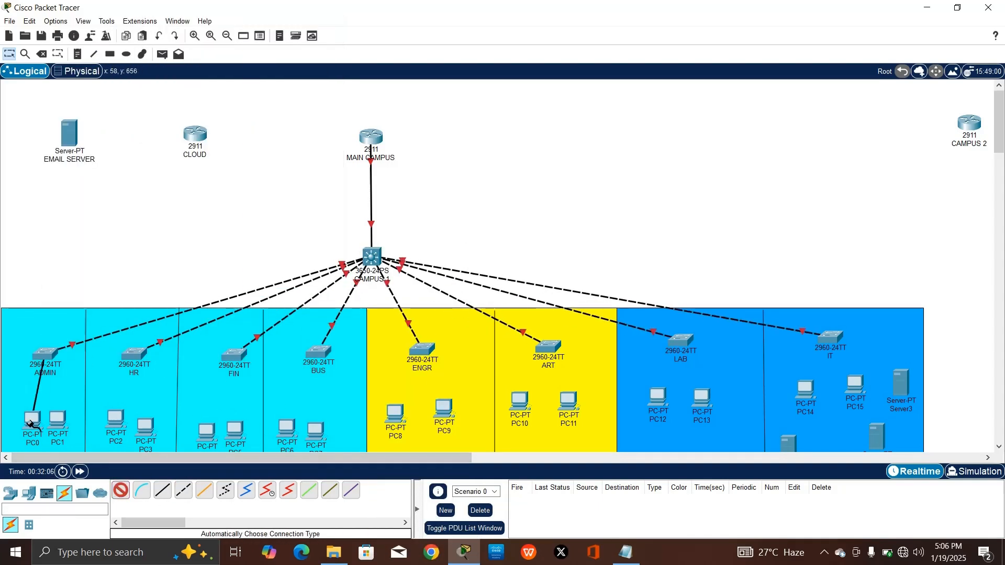
click(134, 354)
click(120, 491)
click(145, 426)
click(134, 355)
click(120, 491)
click(207, 433)
click(234, 354)
click(121, 491)
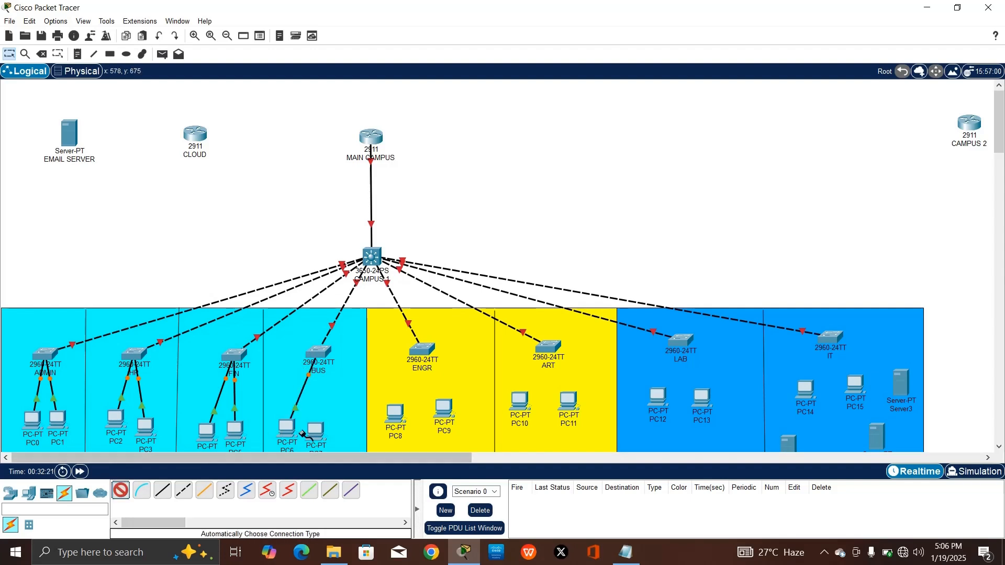
Cable the ART, ENGR, LAB and IT PCs to their access switches
click(121, 490)
click(443, 407)
click(422, 348)
click(121, 490)
click(519, 401)
click(548, 346)
click(121, 491)
click(568, 401)
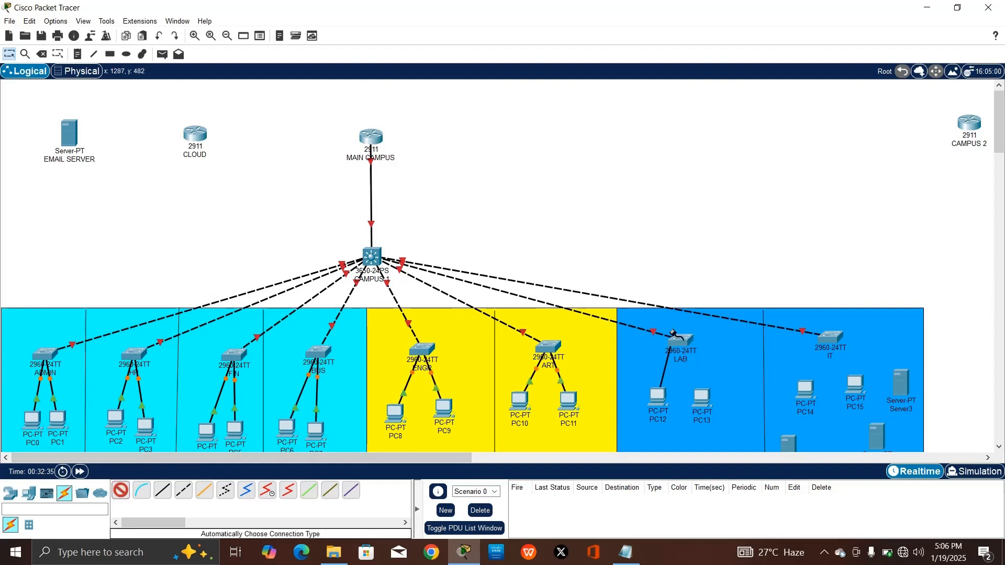
Cable Printer0–Printer3 to the ADMIN, HR, FIN and BUS switches
click(121, 491)
click(805, 388)
click(830, 337)
click(121, 490)
Delete the extra server from the IT area
click(855, 384)
click(829, 336)
scroll(887, 391, down, 1)
key(Delete)
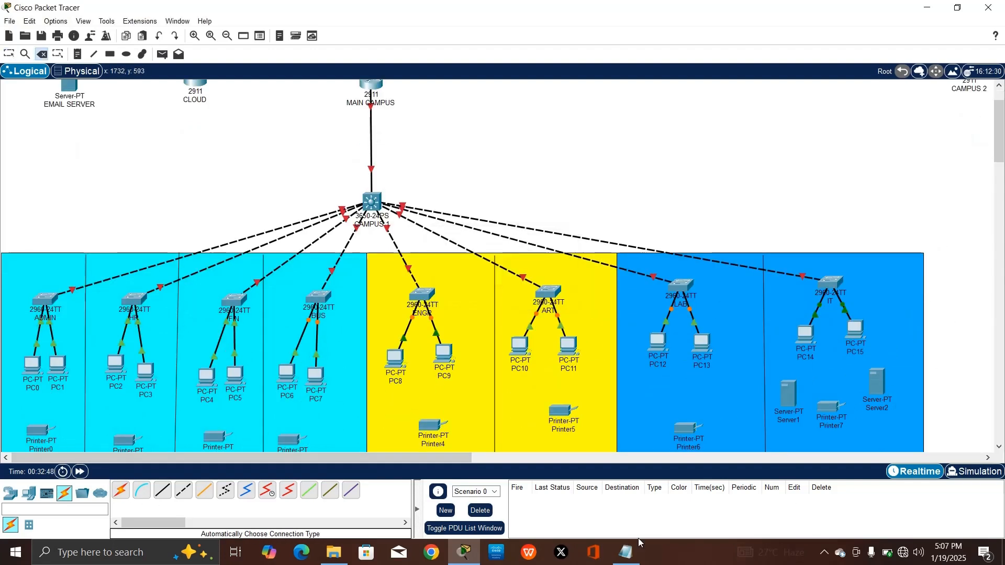
key(Escape)
Cable Printer4–Printer6 and Server1 to the ENGR, ART, LAB and IT switches
click(121, 490)
click(41, 430)
click(45, 299)
click(121, 490)
click(127, 440)
click(134, 299)
click(121, 490)
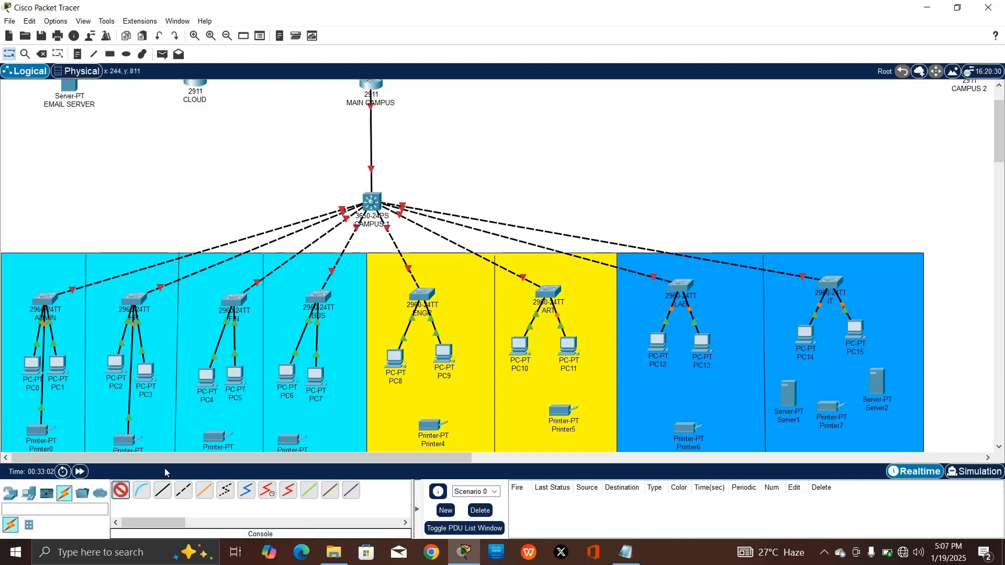
click(288, 441)
click(318, 296)
click(121, 491)
click(432, 425)
click(422, 294)
click(121, 491)
click(563, 410)
click(548, 291)
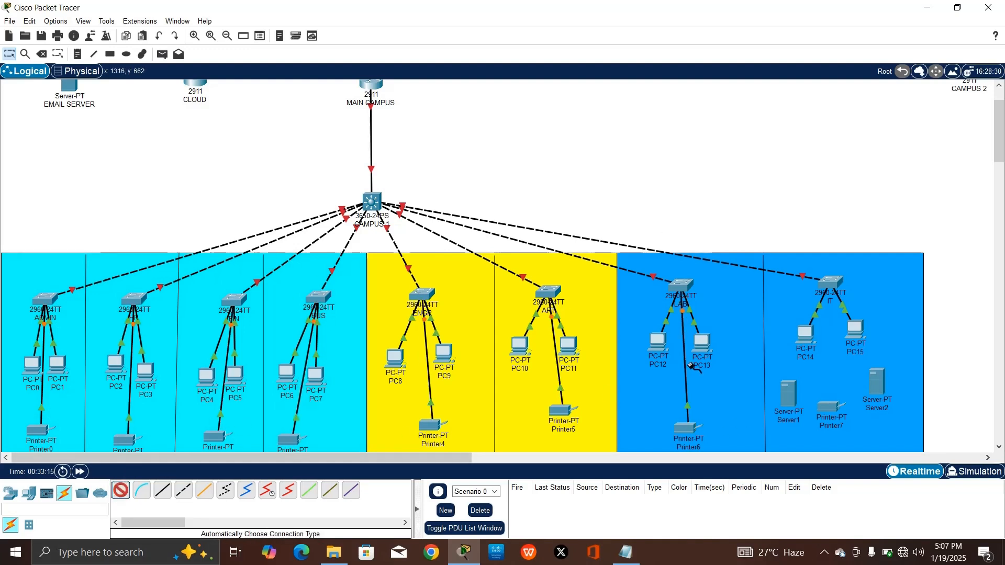
Connect Printer7 and Server2 to the IT switch
click(831, 408)
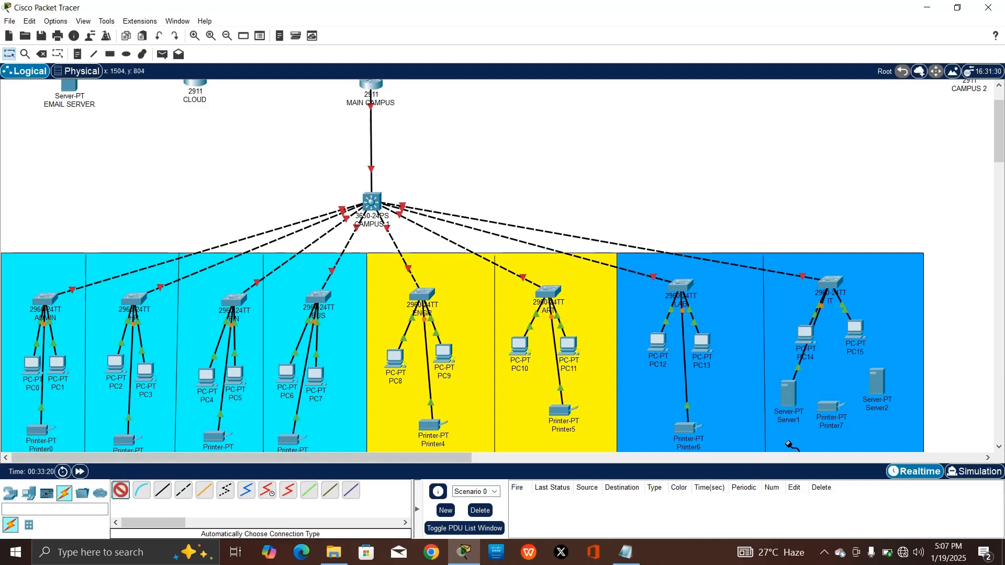
click(830, 282)
click(121, 490)
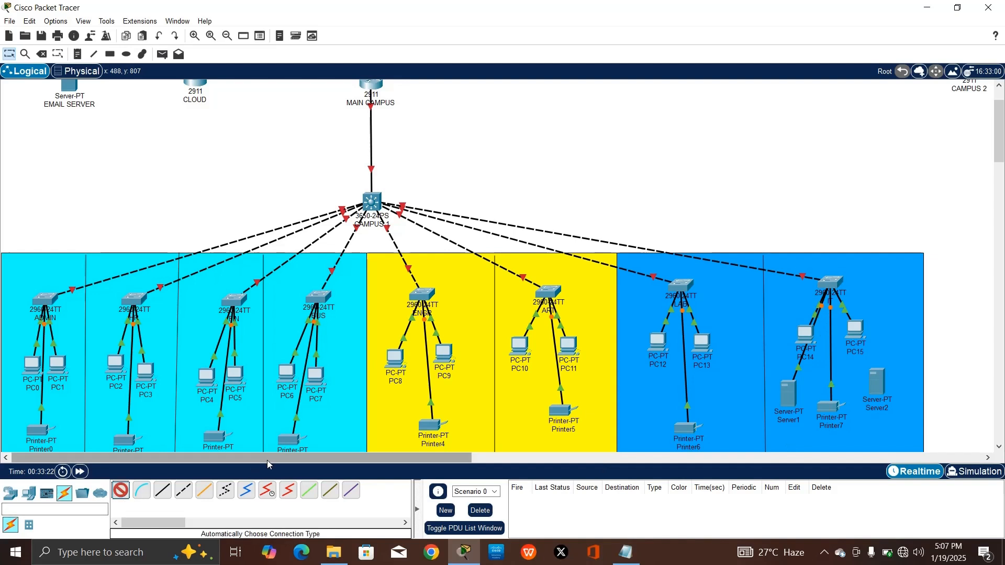
click(876, 387)
click(832, 282)
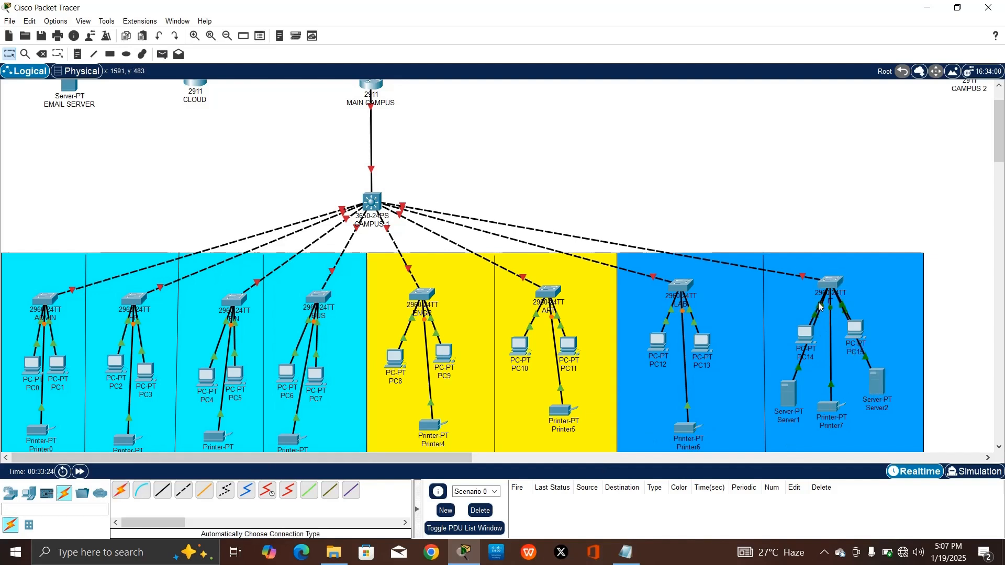
Rename Server1 to 'DNS' and Server2 to 'WEB'
click(791, 418)
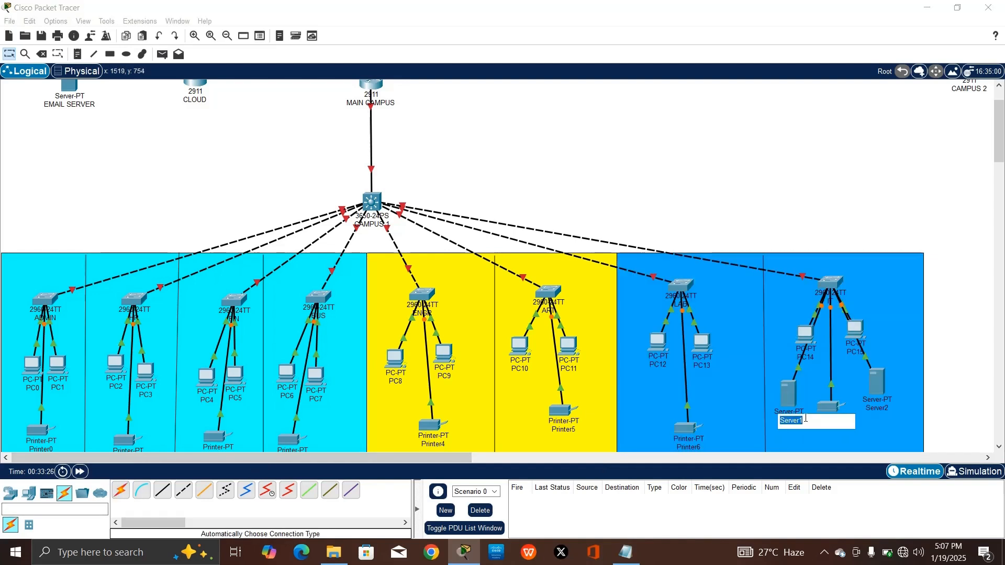
text(DNS)
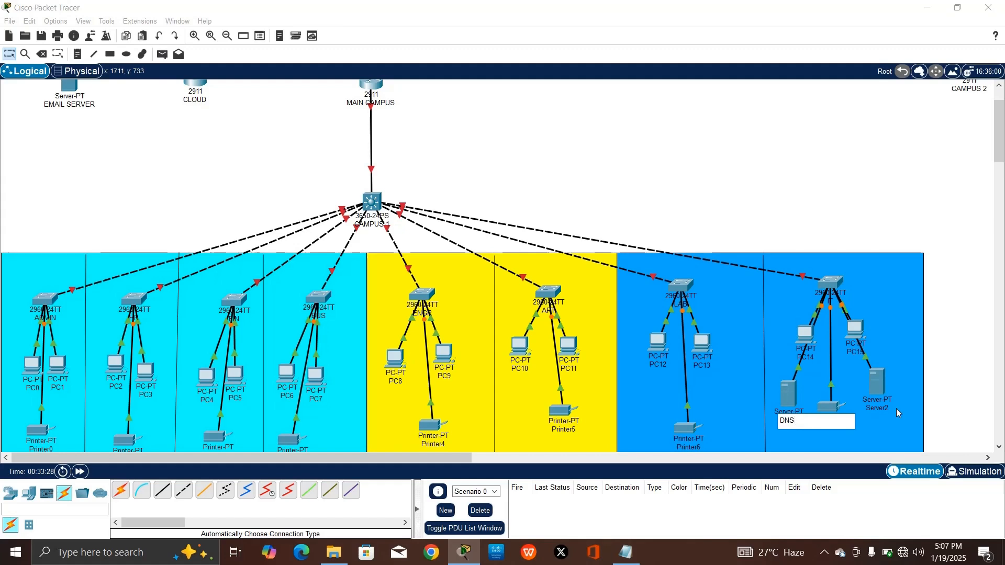
click(879, 408)
text(WEB)
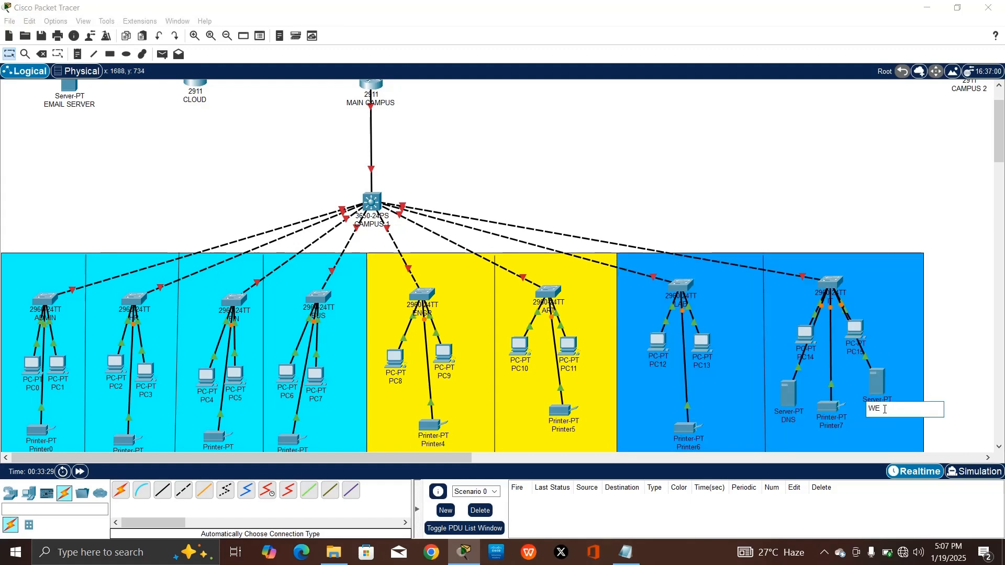
click(865, 370)
scroll(452, 257, up, 2)
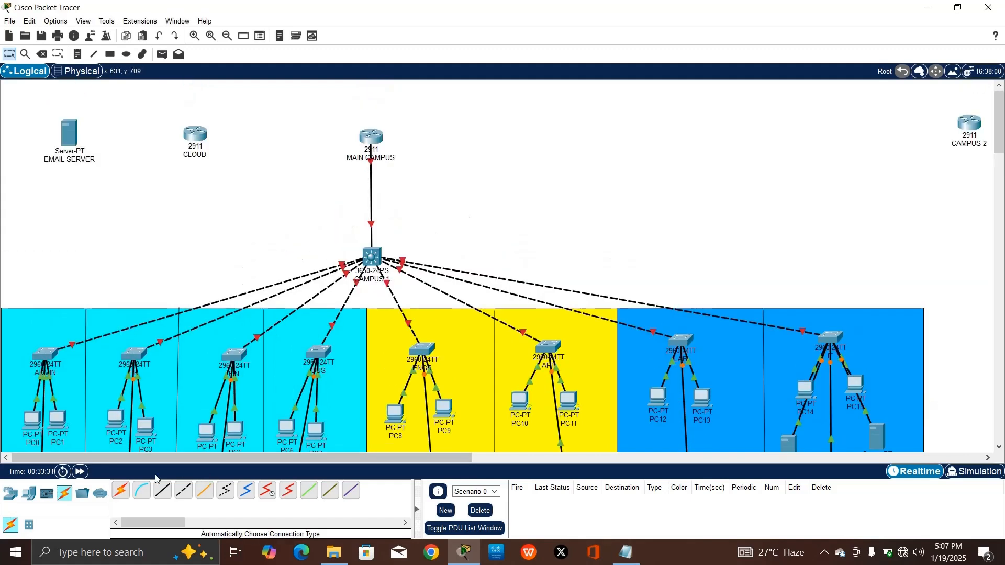
Start a copper straight-through cable on a MAIN CAMPUS GigabitEthernet port, then cancel it
click(163, 490)
click(366, 137)
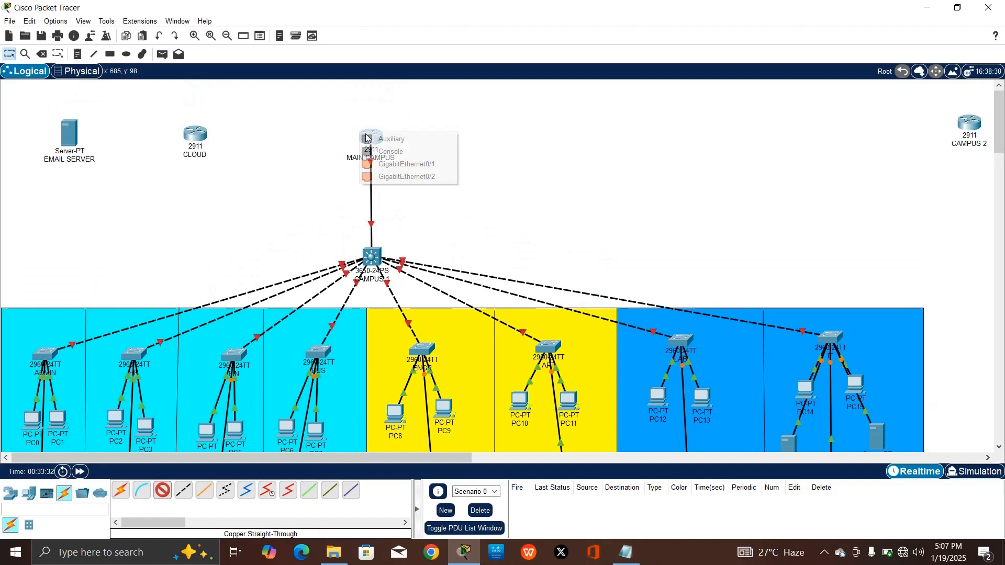
click(386, 164)
key(Escape)
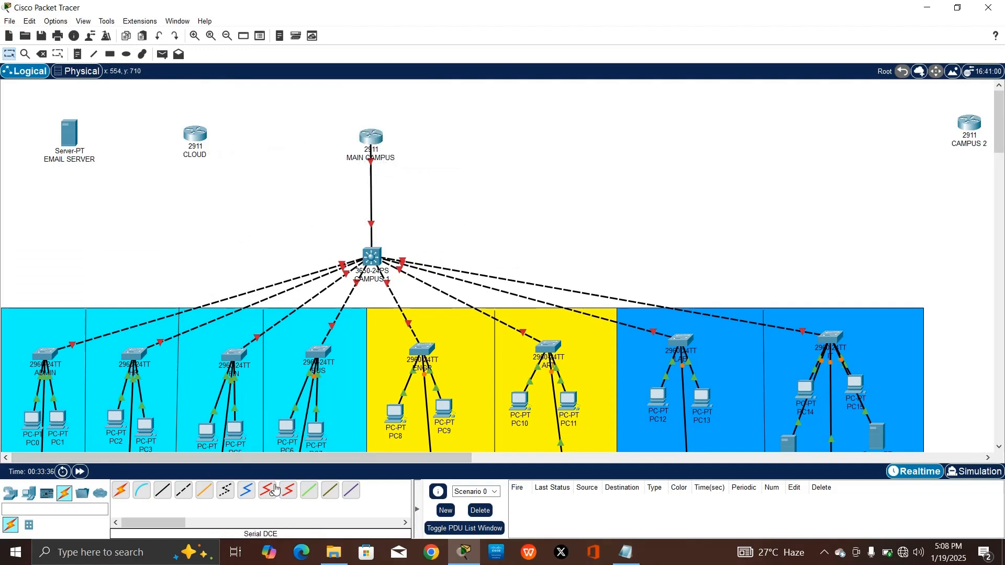
Reselect the copper straight-through cable and scroll right to view the CAMPUS 2 labs, then back
click(164, 496)
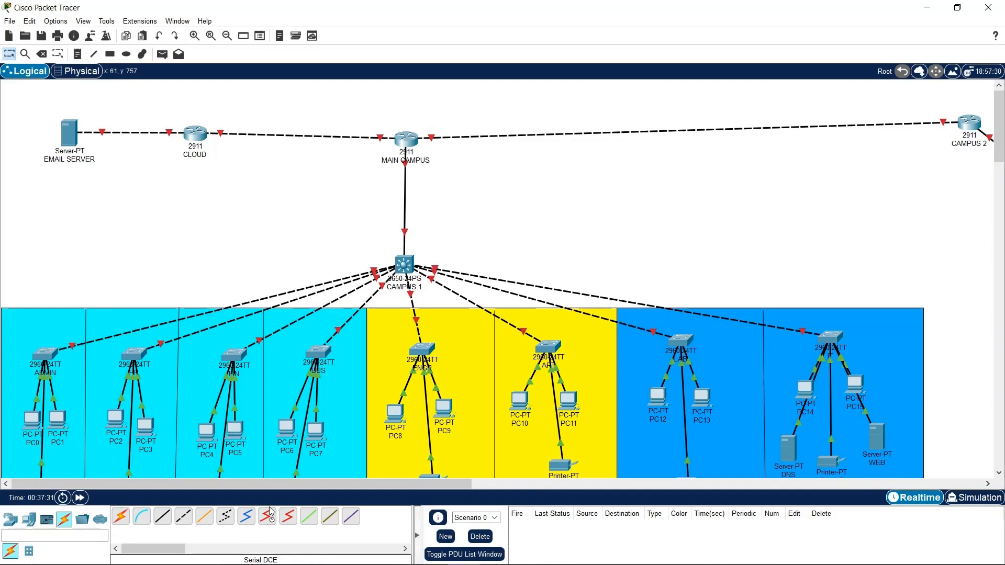
drag(283, 485, 463, 504)
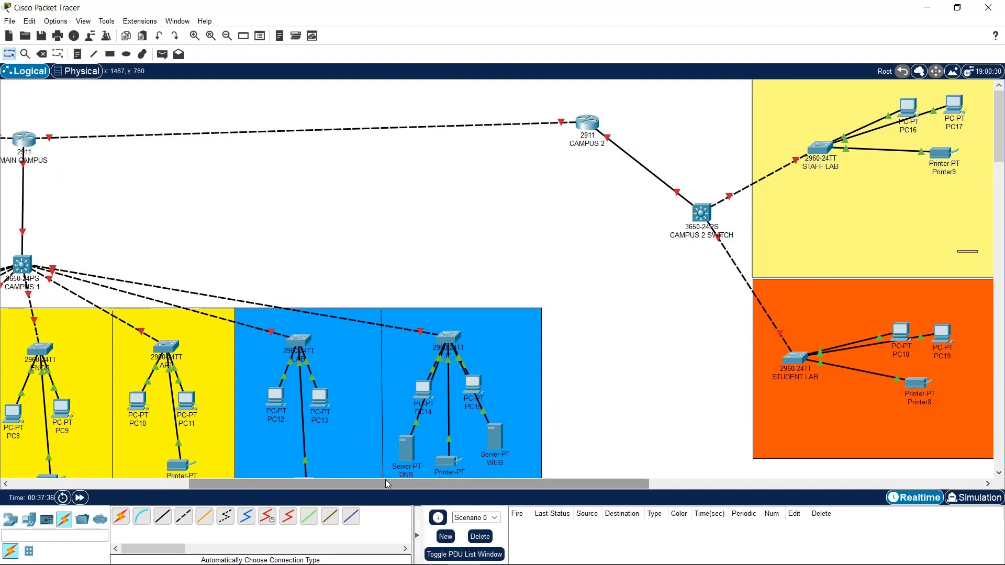
drag(445, 484, 267, 484)
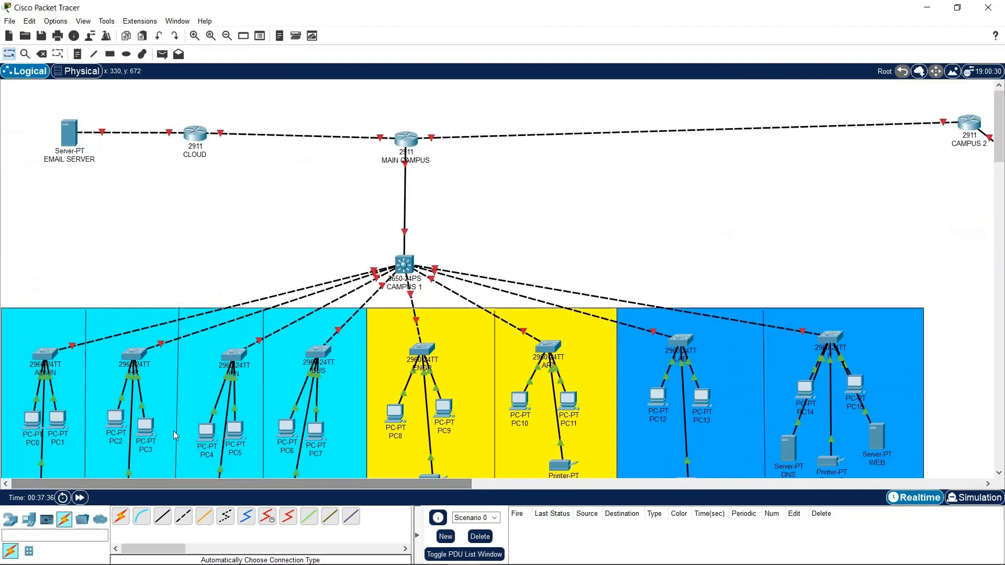
Review the HWIC-2T serial card description in the MAIN CAMPUS router window, then close it
click(407, 142)
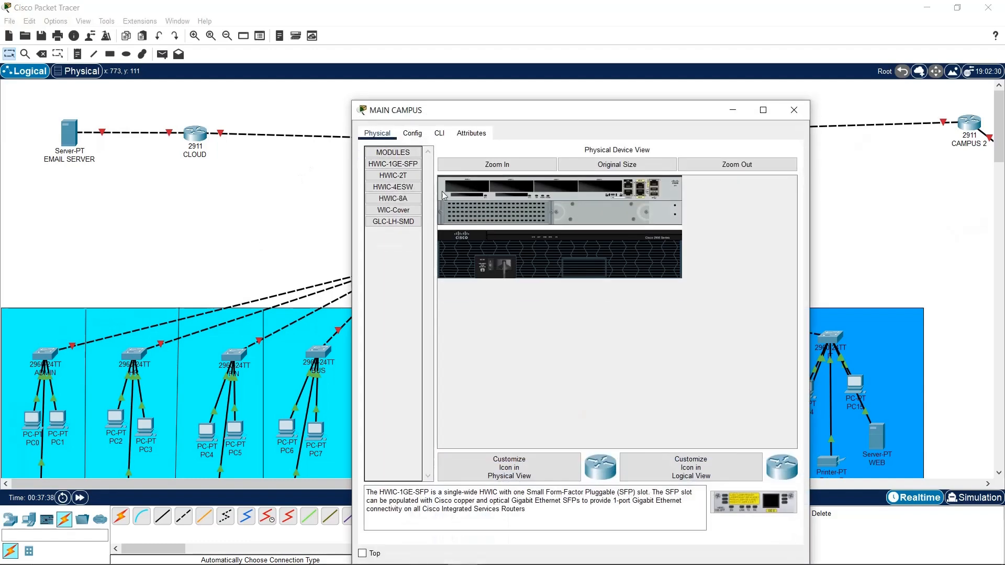
click(390, 176)
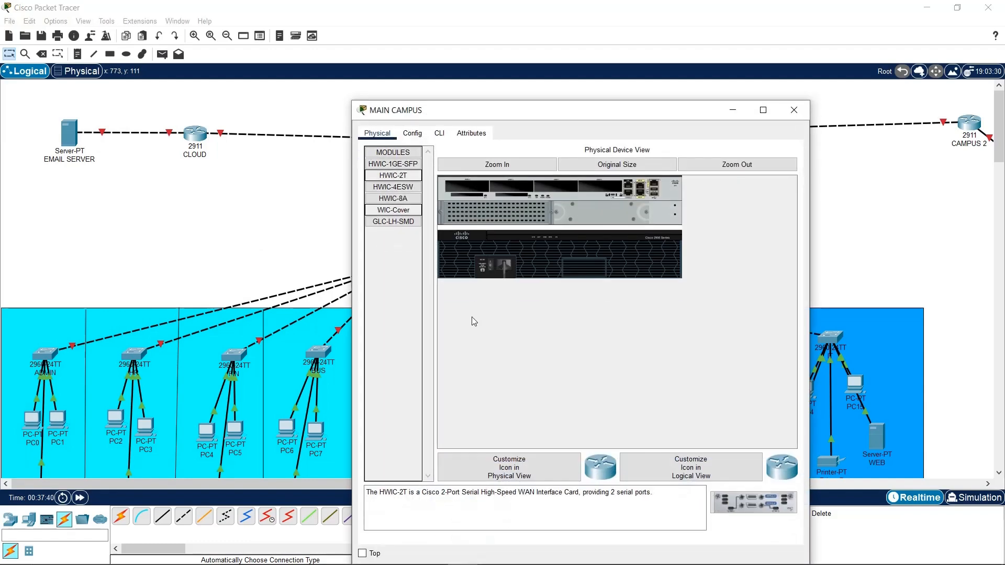
drag(435, 492, 488, 500)
click(534, 500)
click(796, 116)
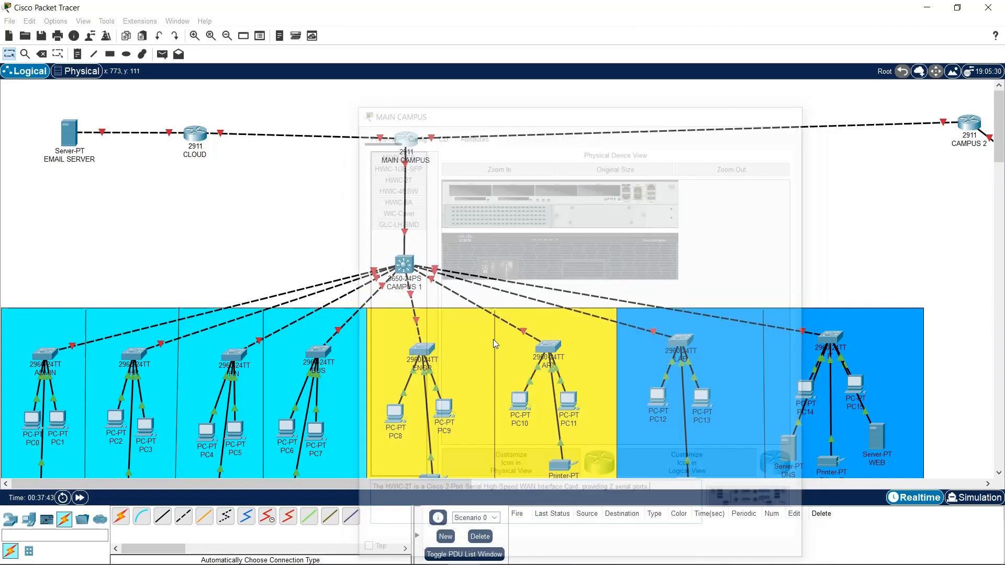
Start a copper straight-through cable from MAIN CAMPUS, then cancel without linking
click(162, 517)
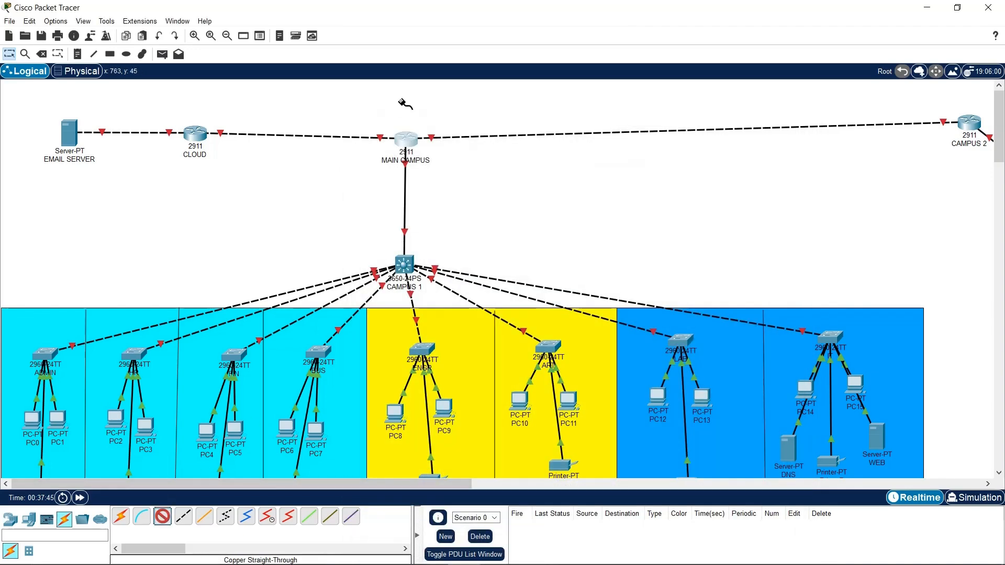
click(408, 141)
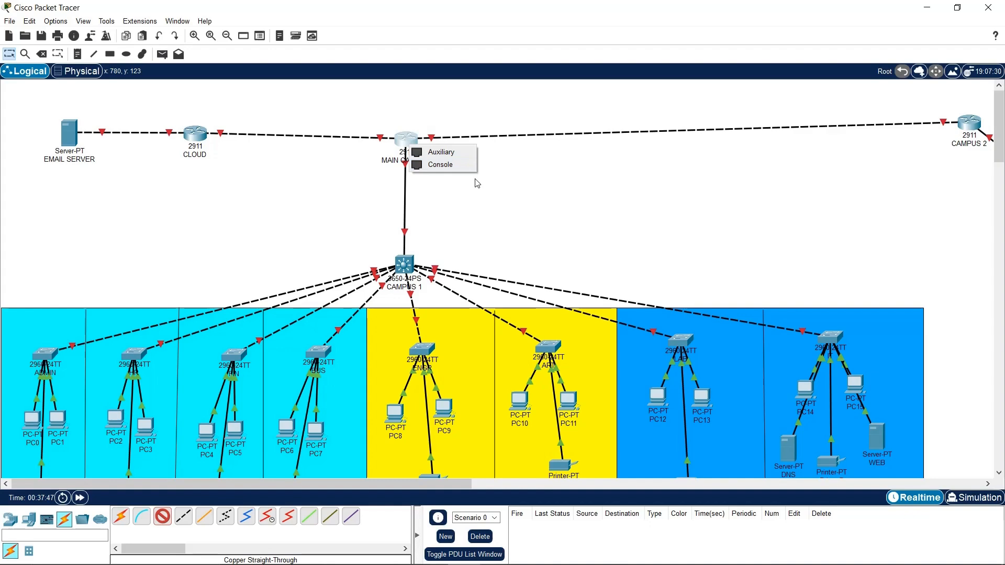
click(476, 184)
key(Escape)
Install the HWIC-2T card in MAIN CAMPUS's first slot after dismissing the module warning
click(408, 140)
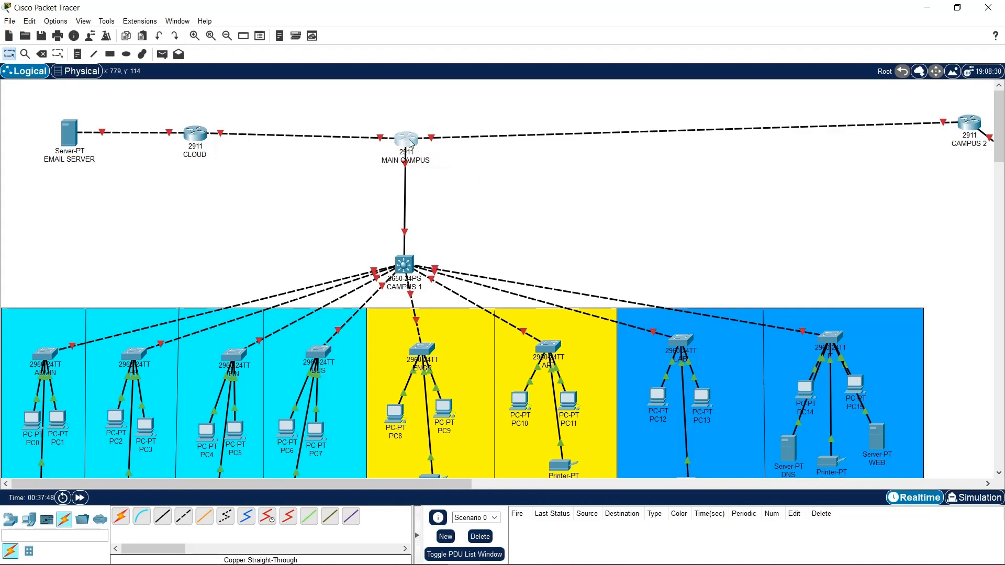
click(394, 177)
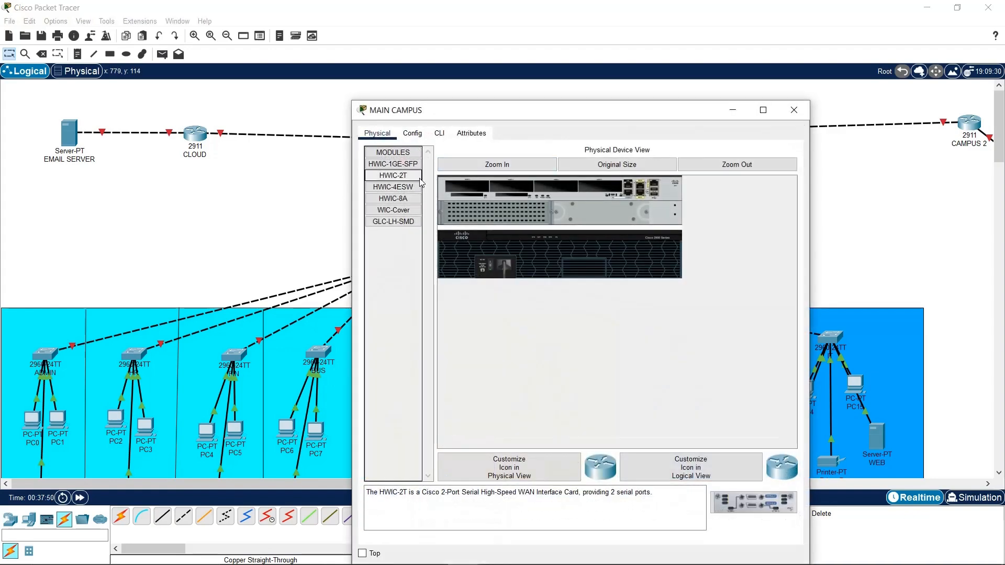
drag(393, 176, 456, 183)
click(639, 356)
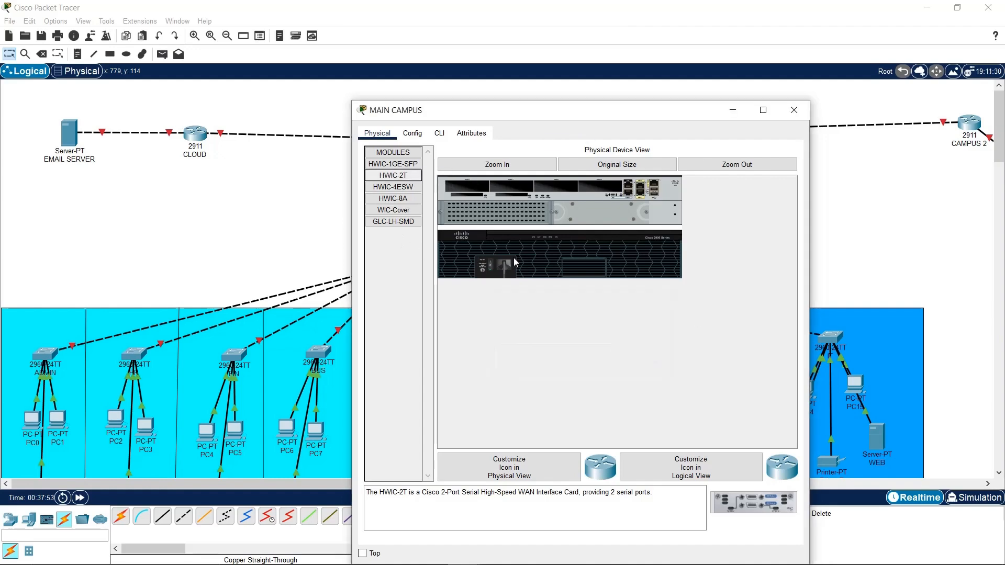
drag(393, 176, 480, 189)
click(794, 110)
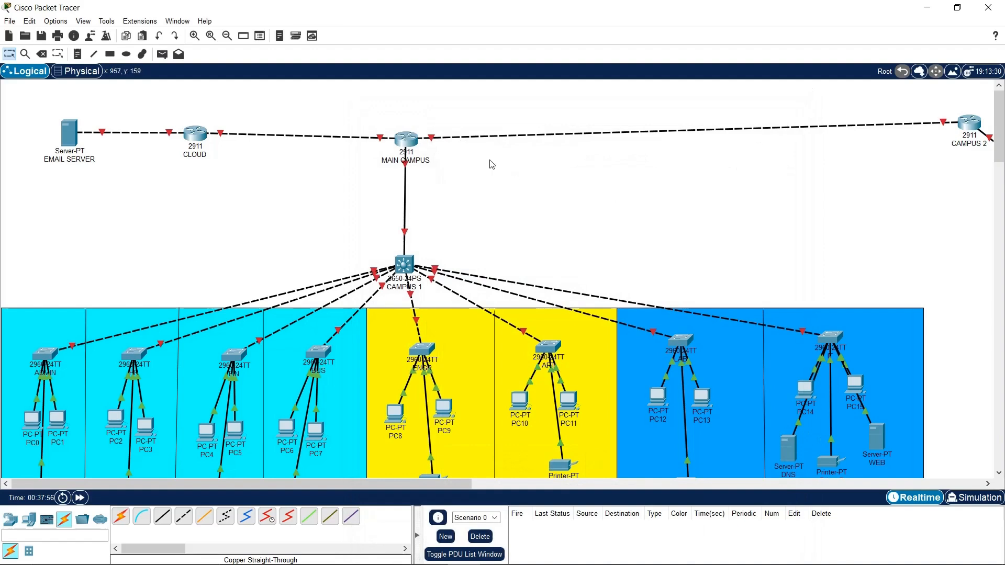
Delete the MAIN CAMPUS–CAMPUS 2 and CLOUD–MAIN CAMPUS links
click(406, 139)
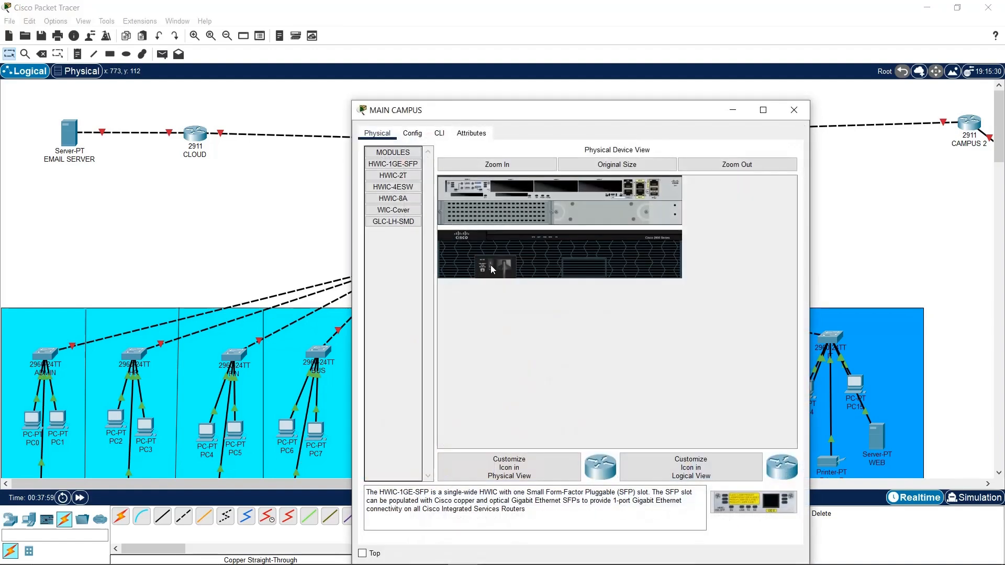
click(802, 111)
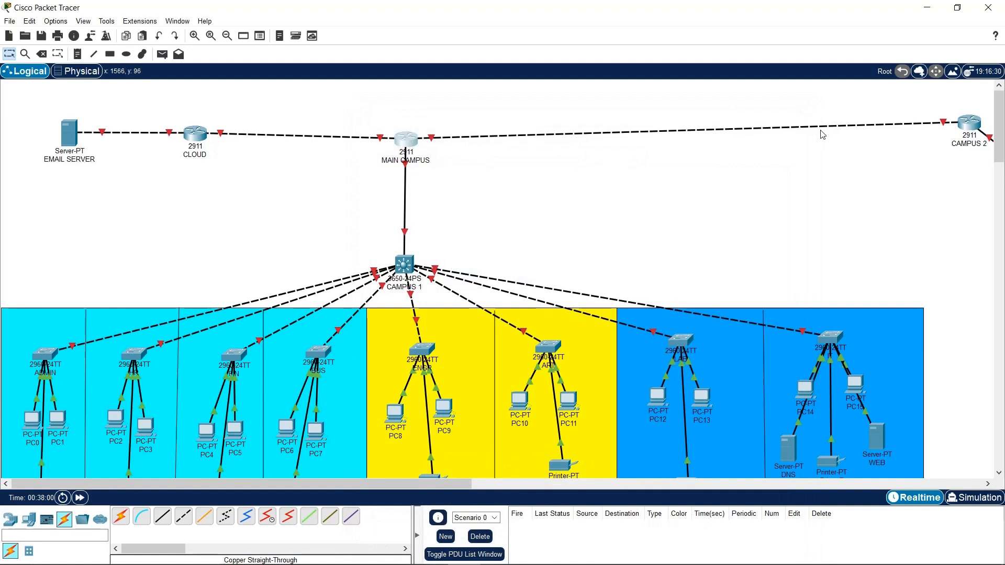
key(Delete)
click(671, 132)
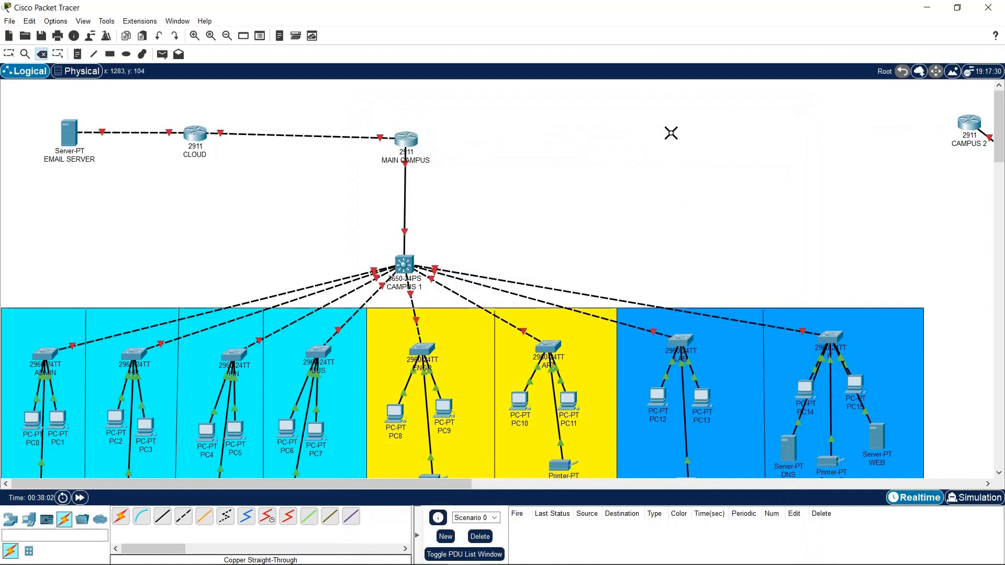
click(300, 136)
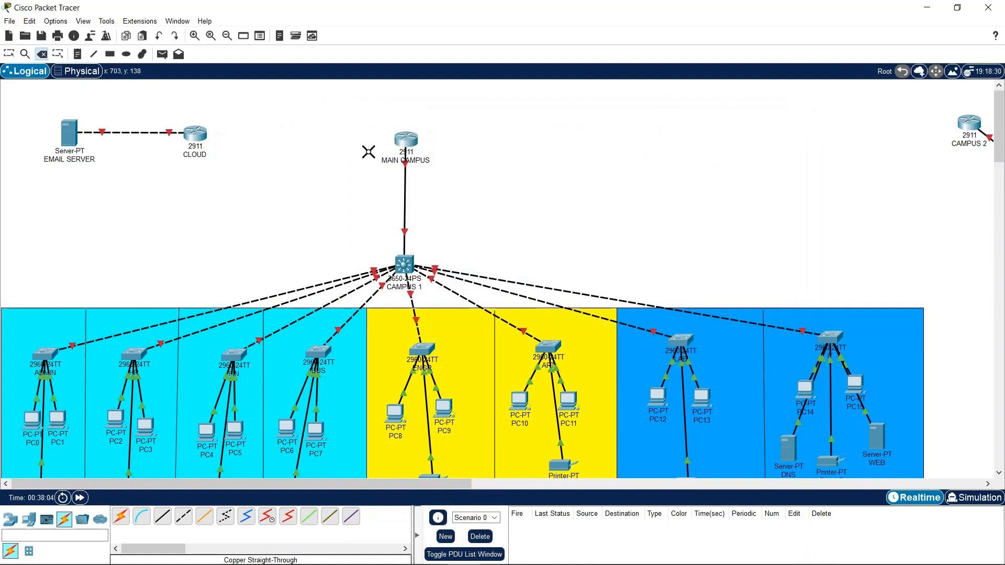
key(Escape)
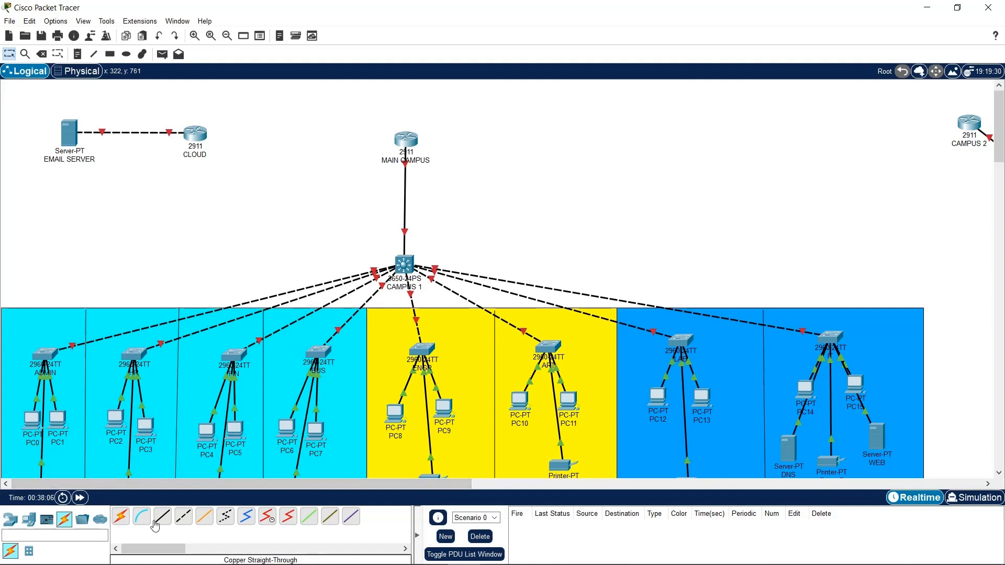
Try a serial DCE cable from MAIN CAMPUS Serial0/3/0 to CLOUD's GigabitEthernet0/2, dismissing the error
click(275, 520)
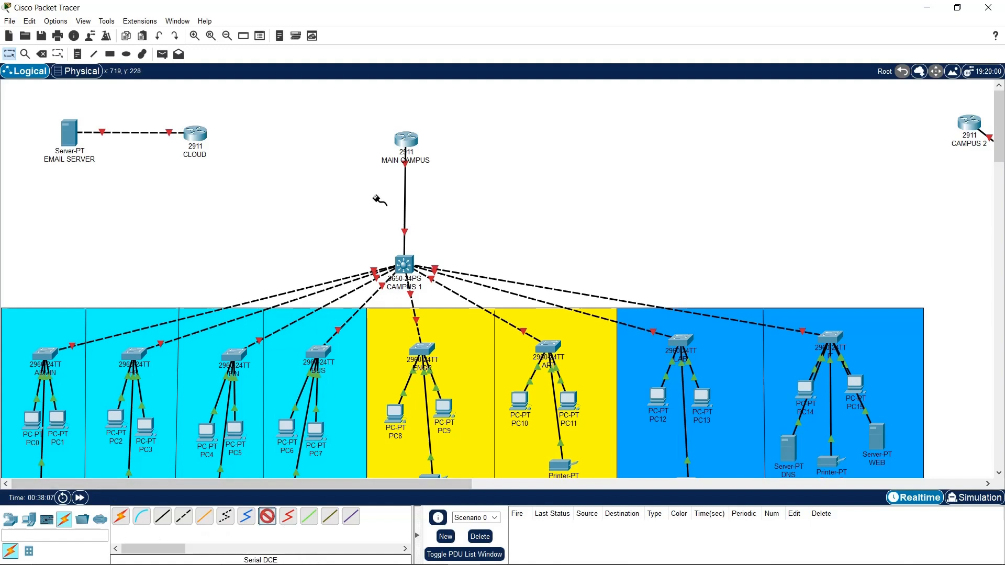
click(404, 140)
click(462, 199)
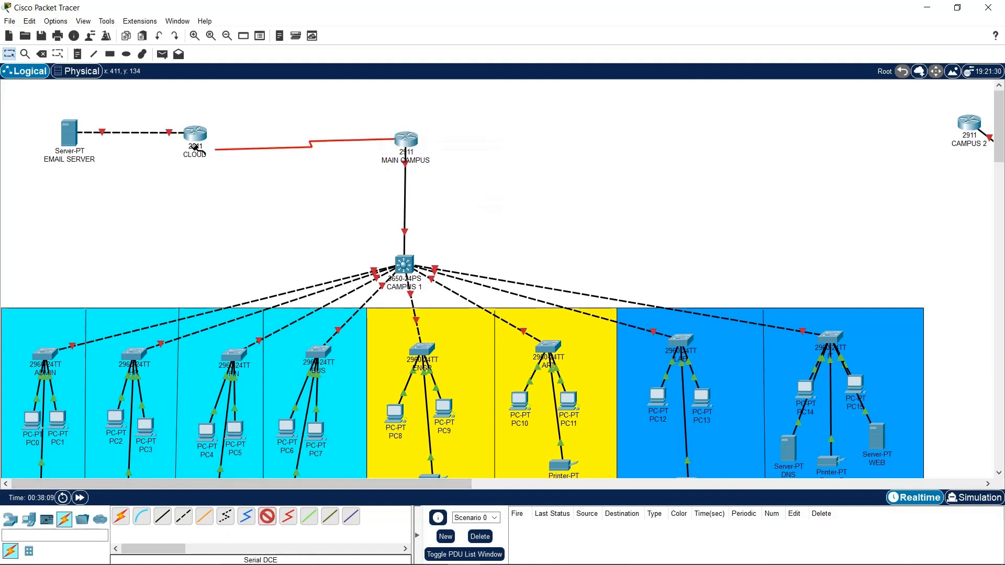
click(198, 134)
click(291, 180)
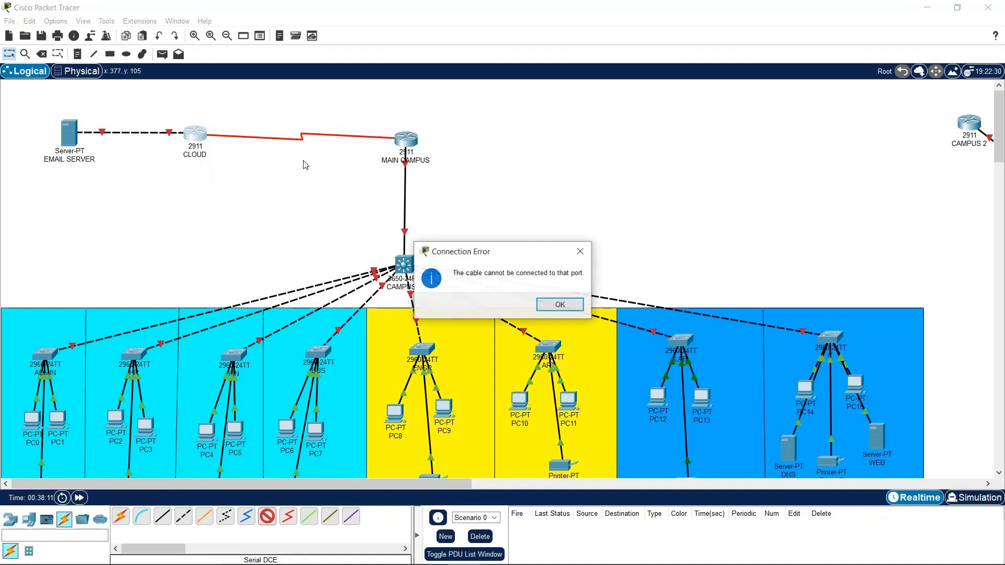
click(559, 305)
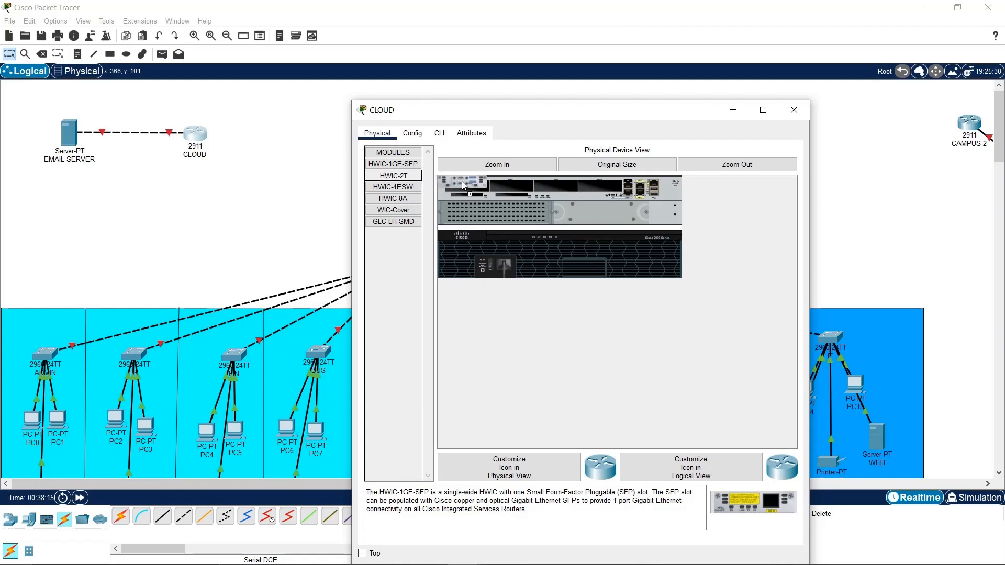
Add HWIC-2T cards to CLOUD and CAMPUS 2, powering CAMPUS 2 off and on
drag(463, 185, 464, 186)
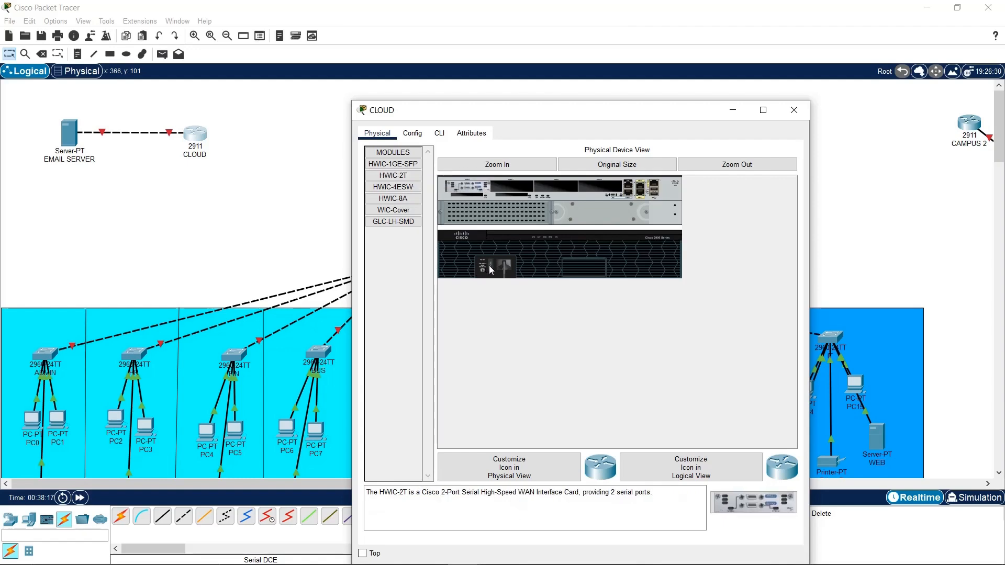
click(794, 110)
click(977, 121)
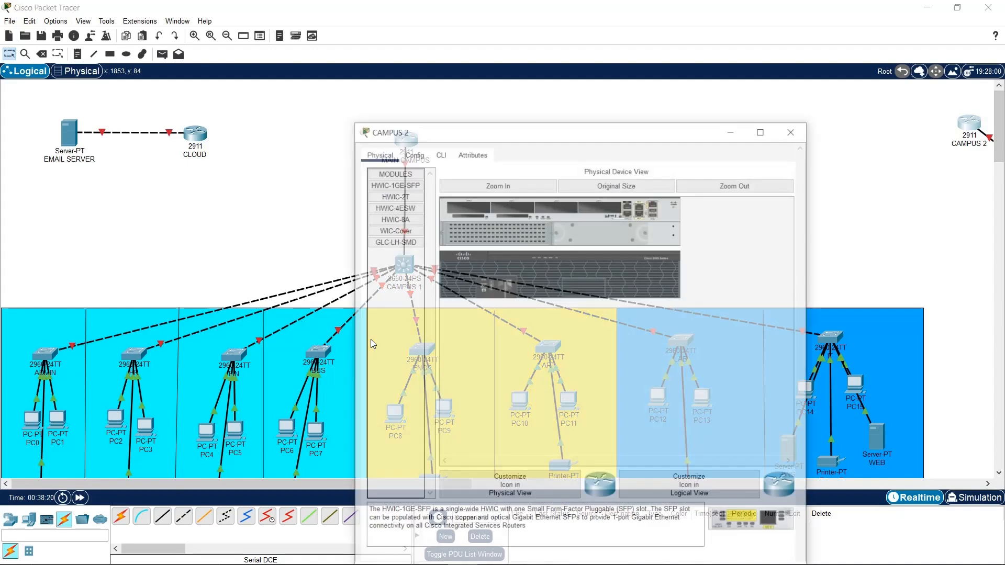
click(407, 176)
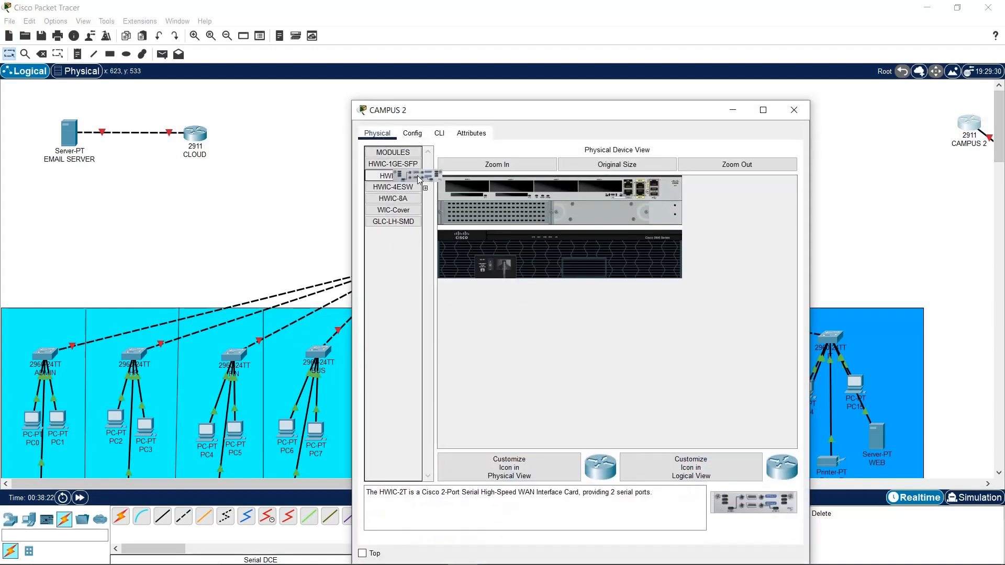
drag(417, 176, 445, 214)
click(489, 268)
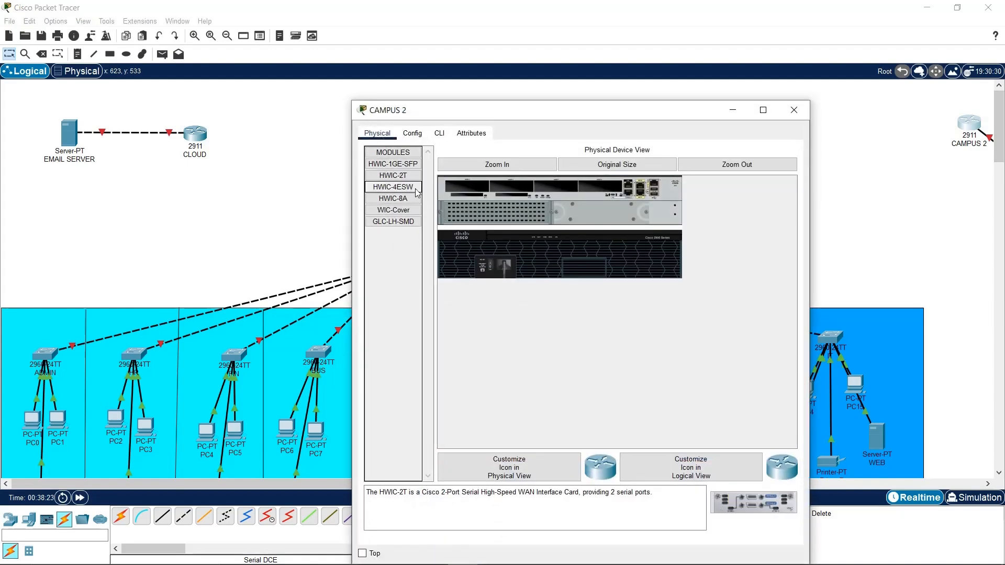
drag(414, 176, 465, 184)
click(491, 270)
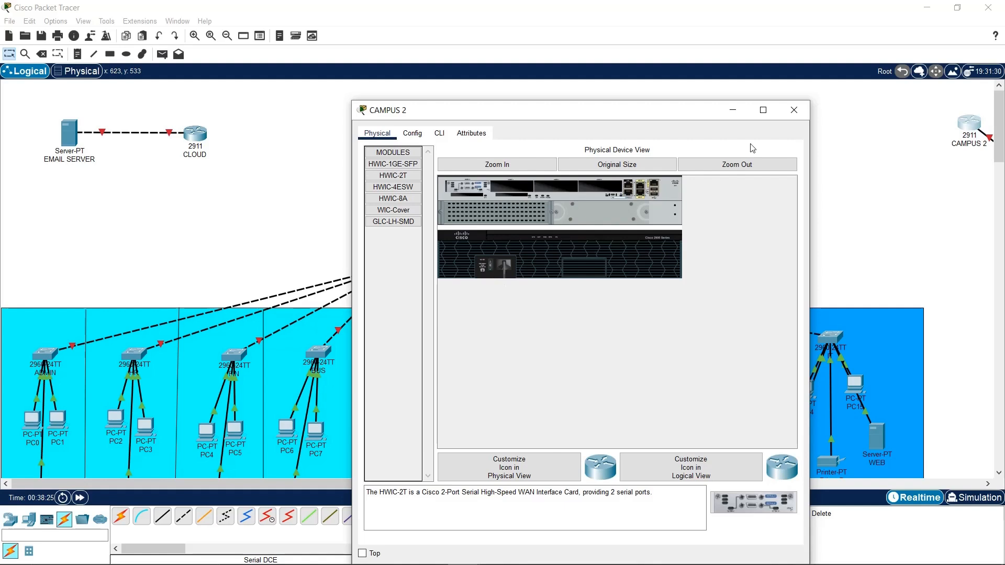
click(793, 110)
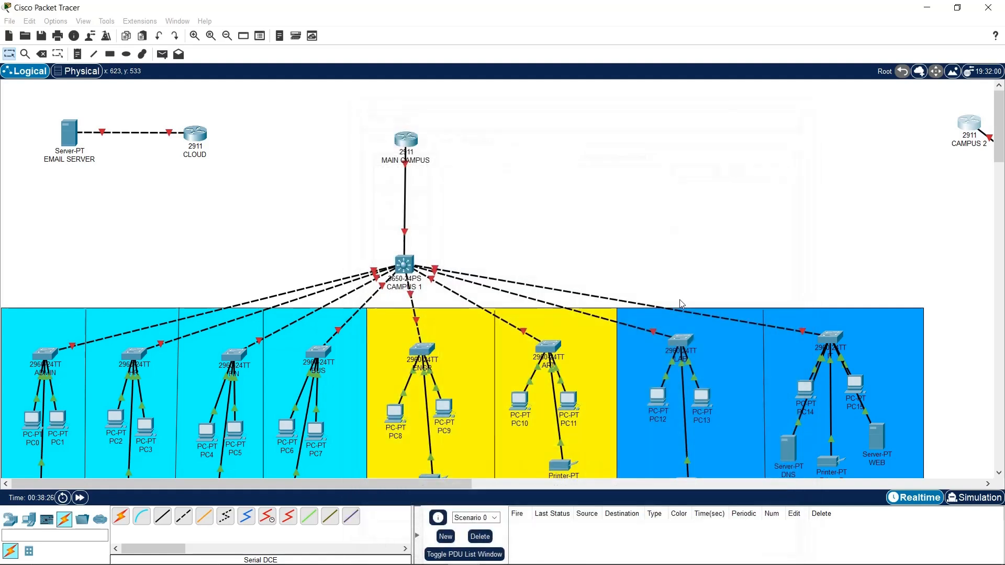
Run serial DCE cables from MAIN CAMPUS serial ports to CLOUD and, via Serial0/3/1, to CAMPUS 2
click(267, 516)
click(406, 140)
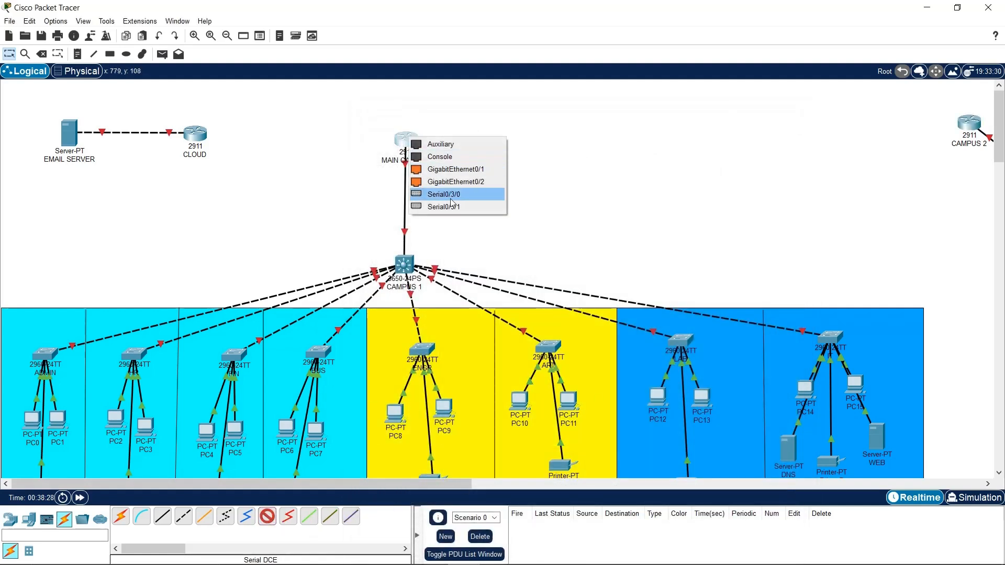
click(435, 192)
click(195, 134)
click(253, 195)
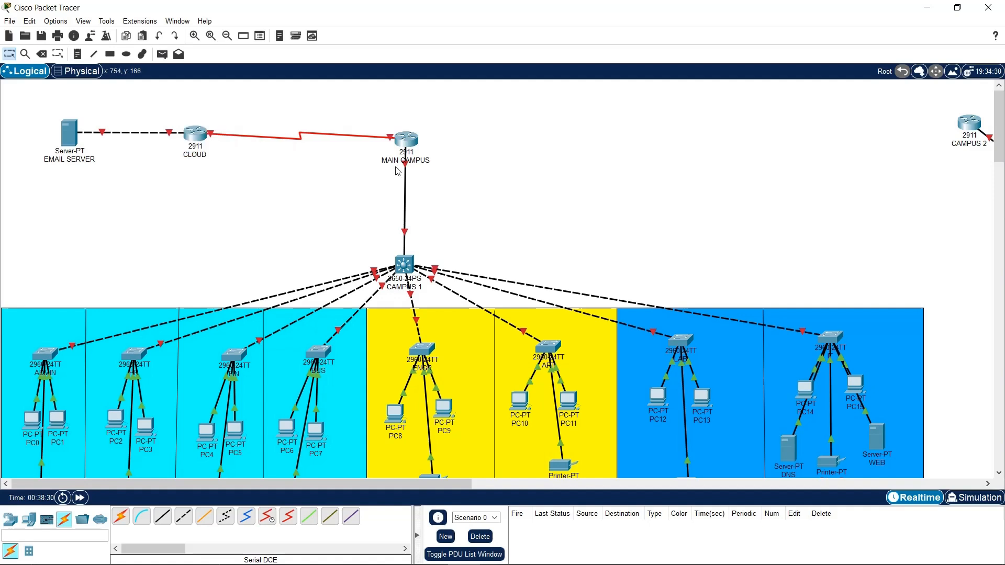
click(264, 518)
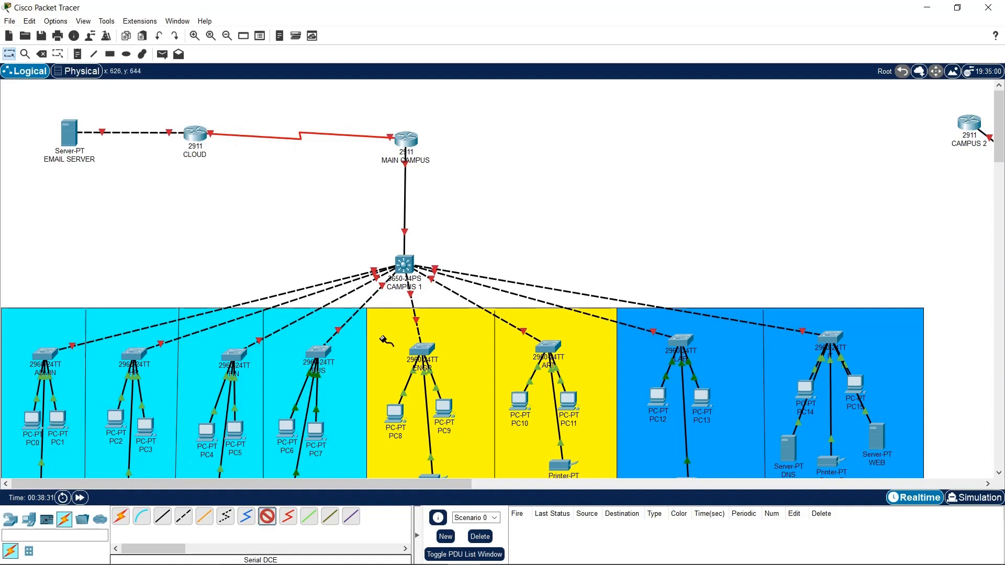
click(406, 139)
click(471, 198)
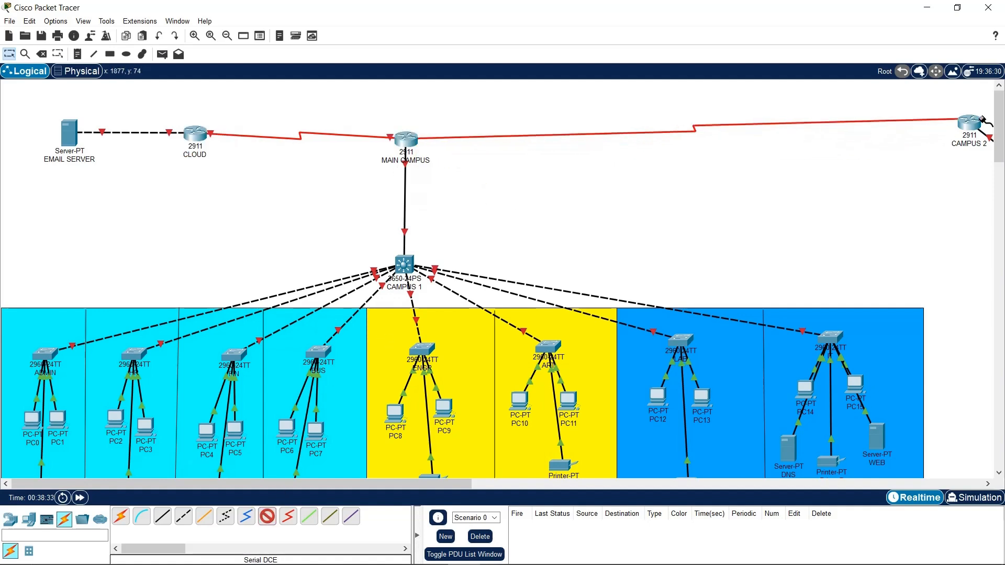
click(968, 123)
click(941, 193)
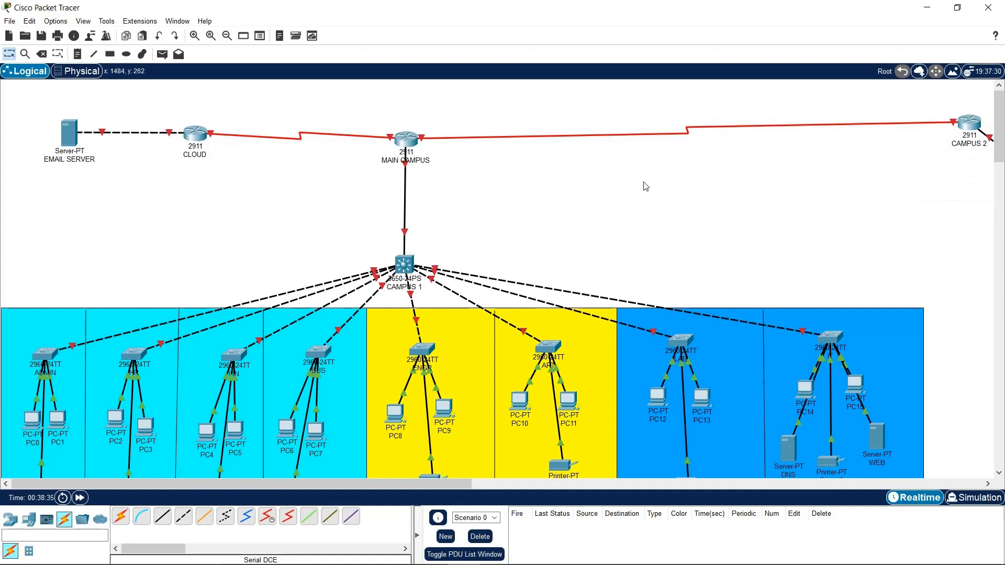
Nudge the MAIN CAMPUS router and CAMPUS 1 switch slightly right
drag(411, 139, 435, 140)
drag(405, 262, 450, 266)
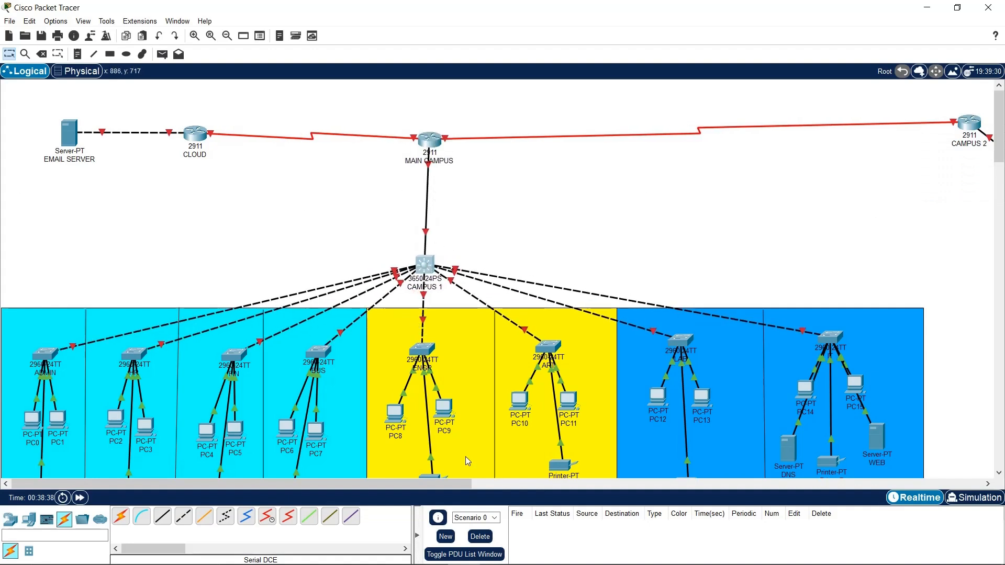
drag(440, 484, 272, 477)
scroll(404, 378, down, 3)
scroll(400, 375, up, 3)
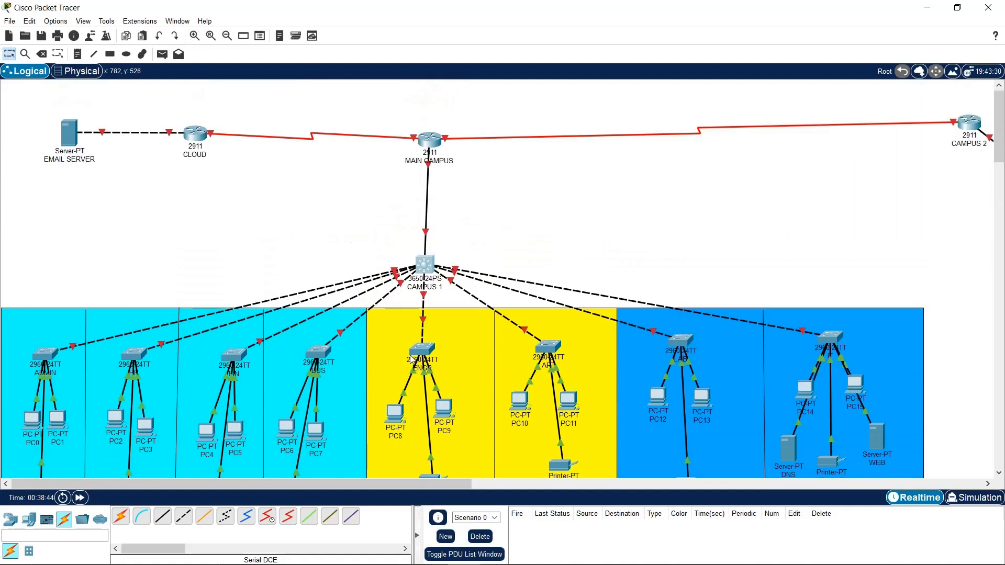
mouse_move(843, 563)
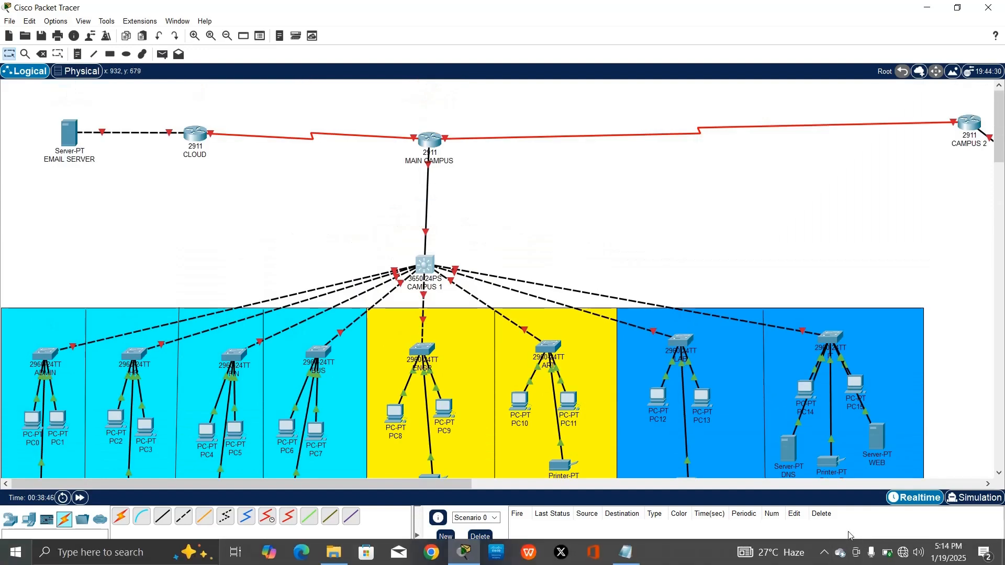
Label the backbone links with subnets 20.20.20.0/30, 10.10.10.0/30 and 10.10.10.4/30
click(840, 553)
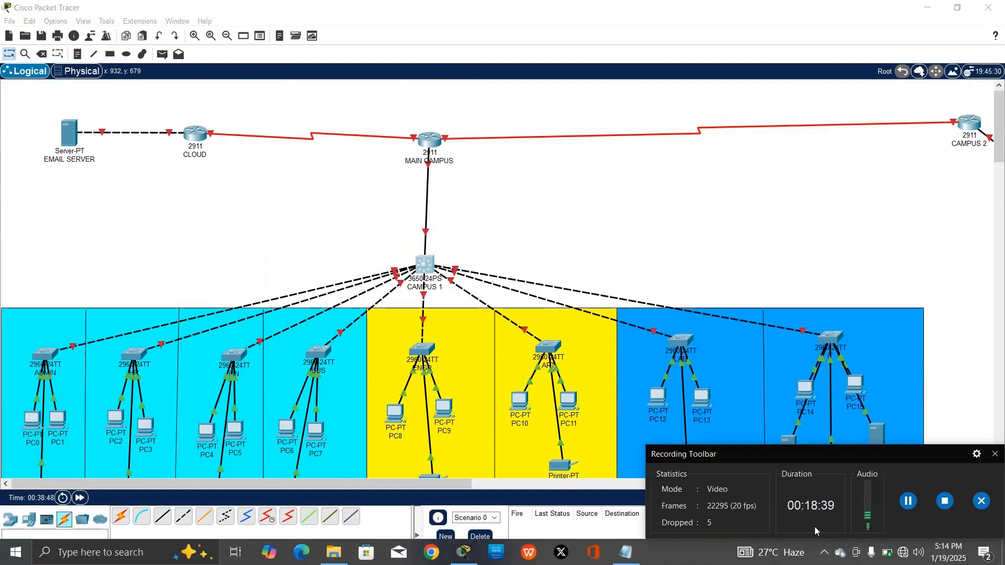
click(908, 503)
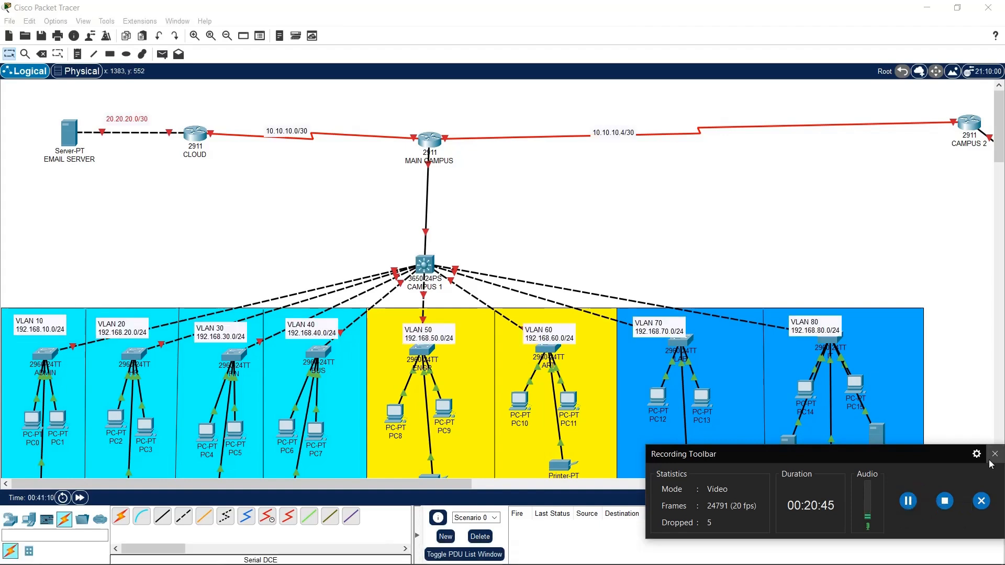
click(995, 454)
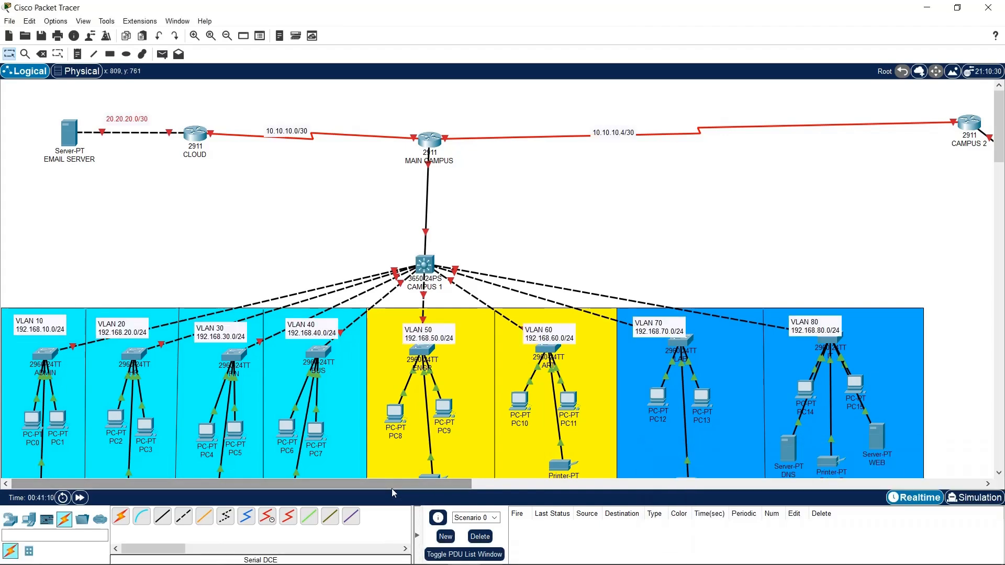
drag(391, 488, 179, 443)
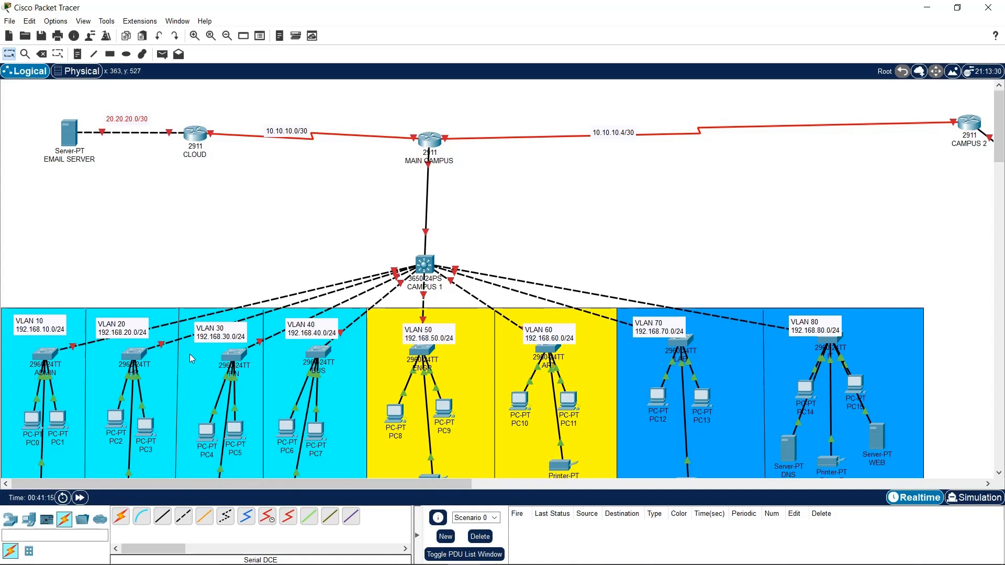
Install a second AC-POWER-SUPPLY in the CAMPUS 1 switch's empty bay
click(418, 268)
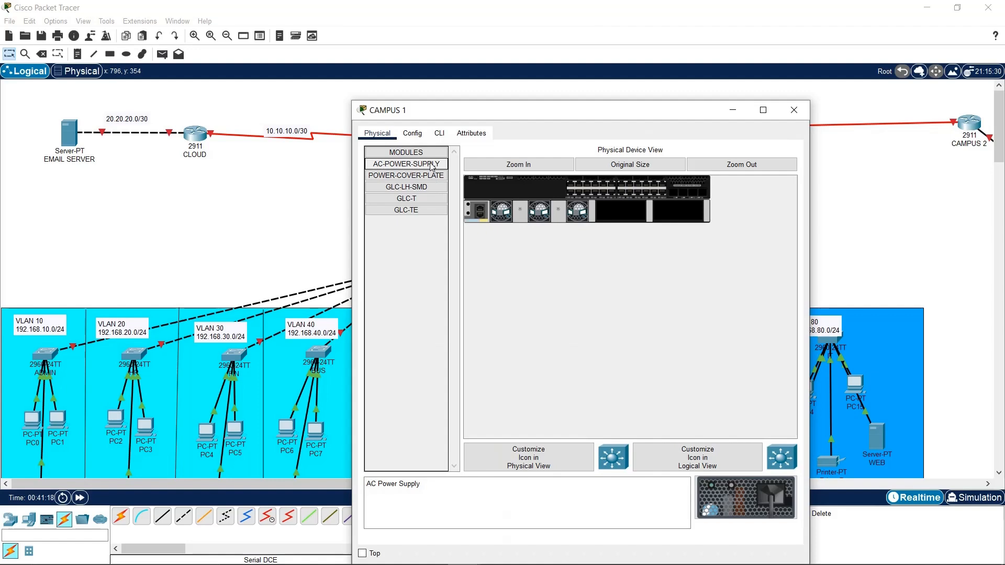
drag(432, 167, 631, 215)
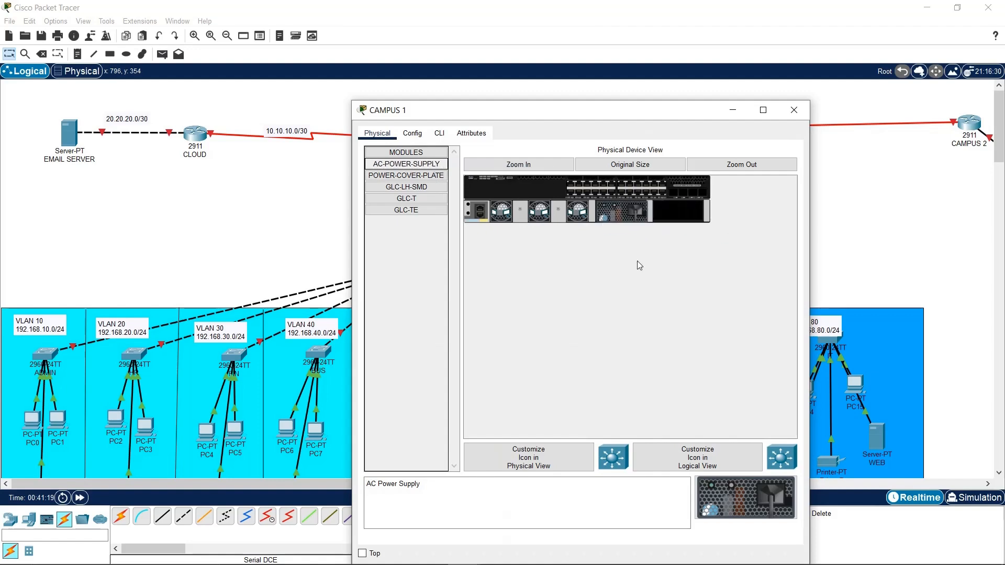
click(794, 109)
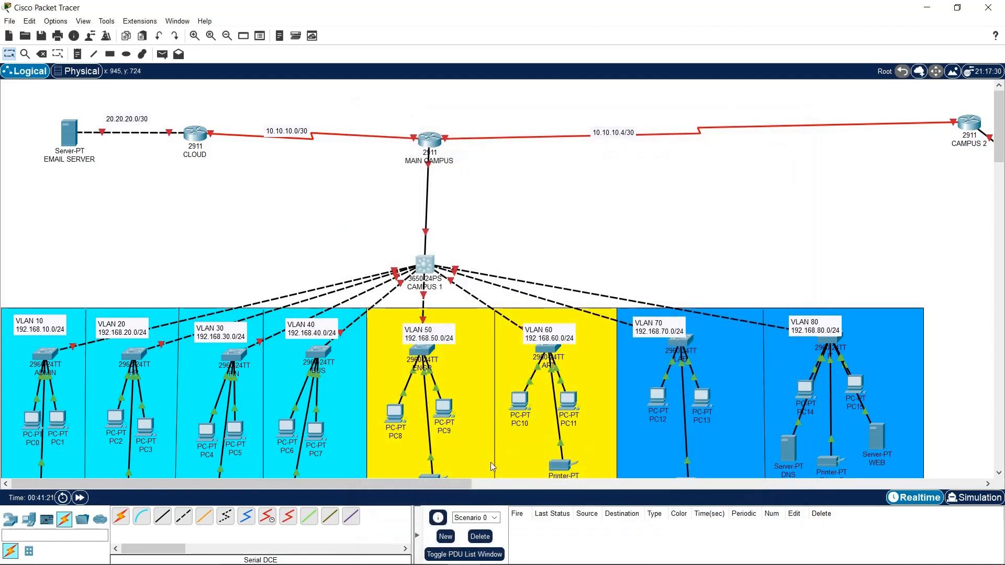
Check the CAMPUS 2 SWITCH's device settings and close its window
drag(464, 484, 668, 484)
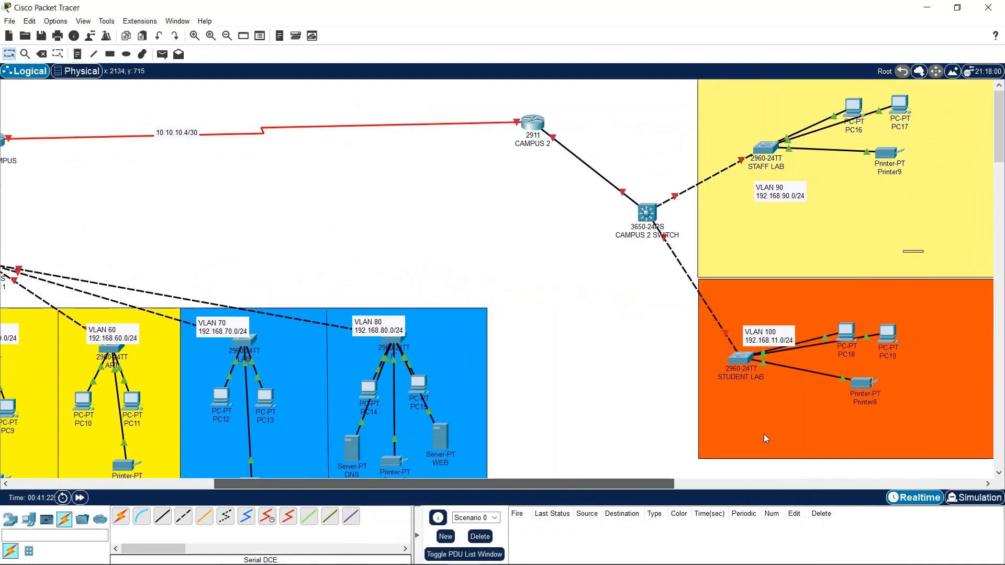
click(650, 213)
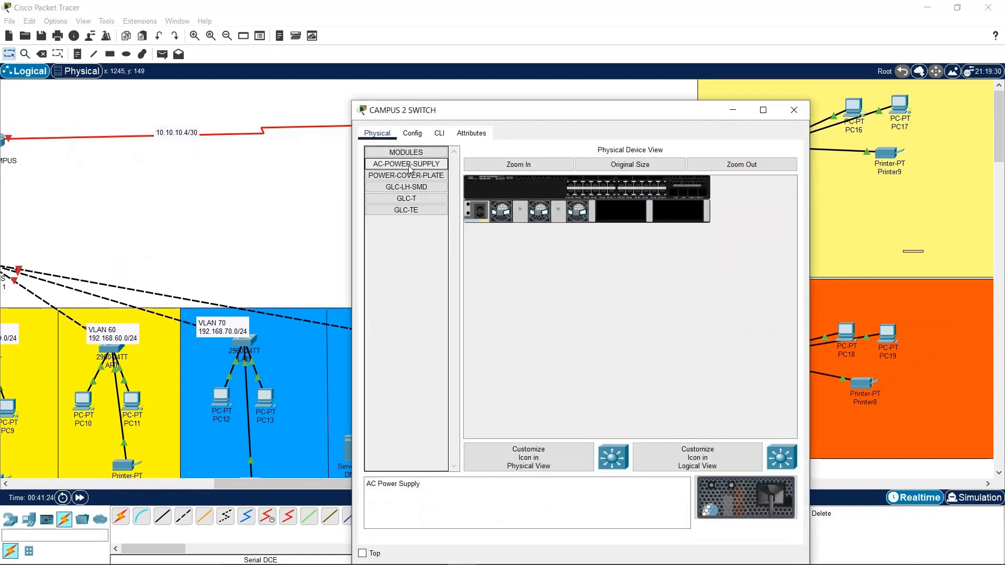
click(793, 110)
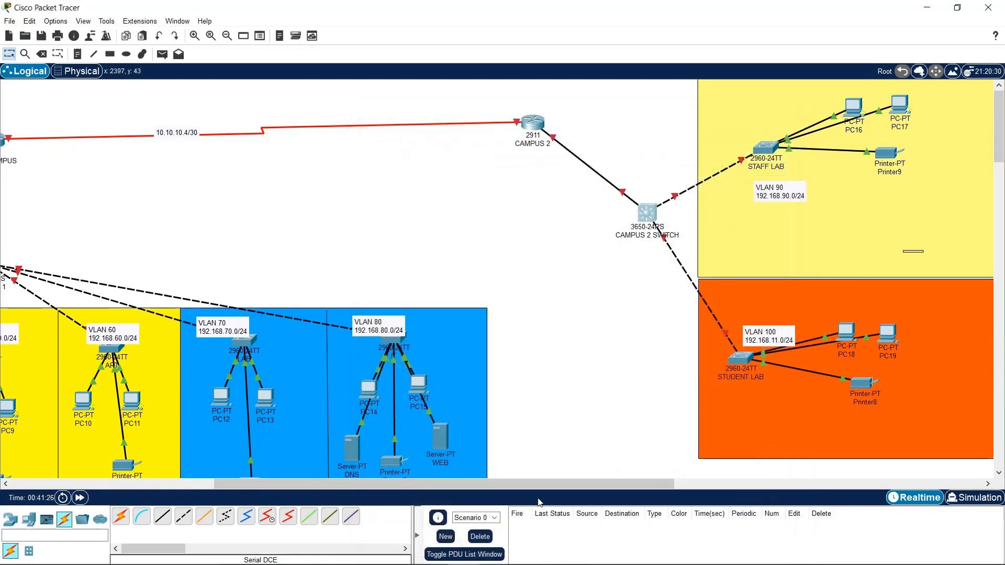
drag(404, 484, 147, 483)
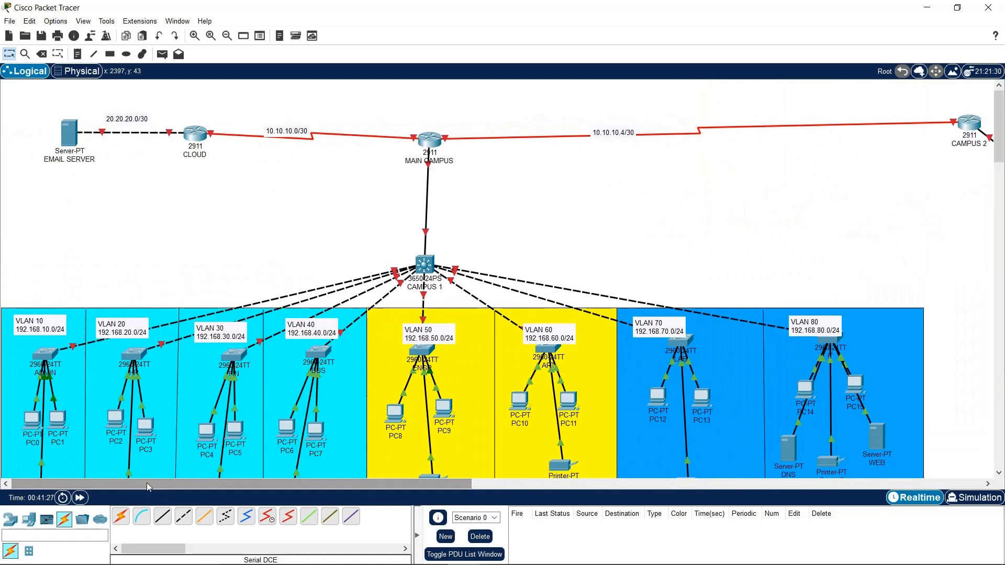
Fast-forward simulation time twice, then pan across the workspace to confirm every link, including CAMPUS 2, is green
click(80, 497)
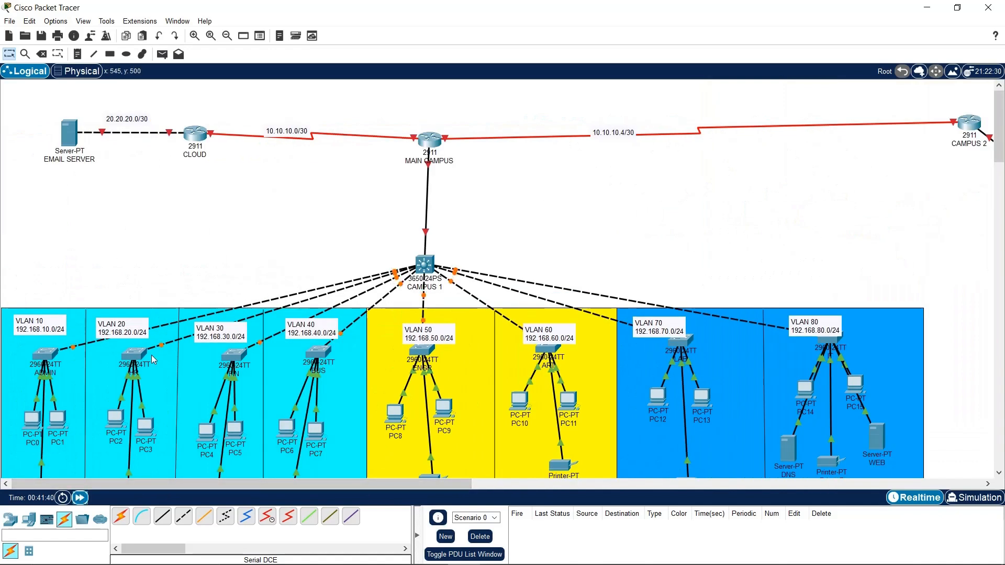
click(80, 498)
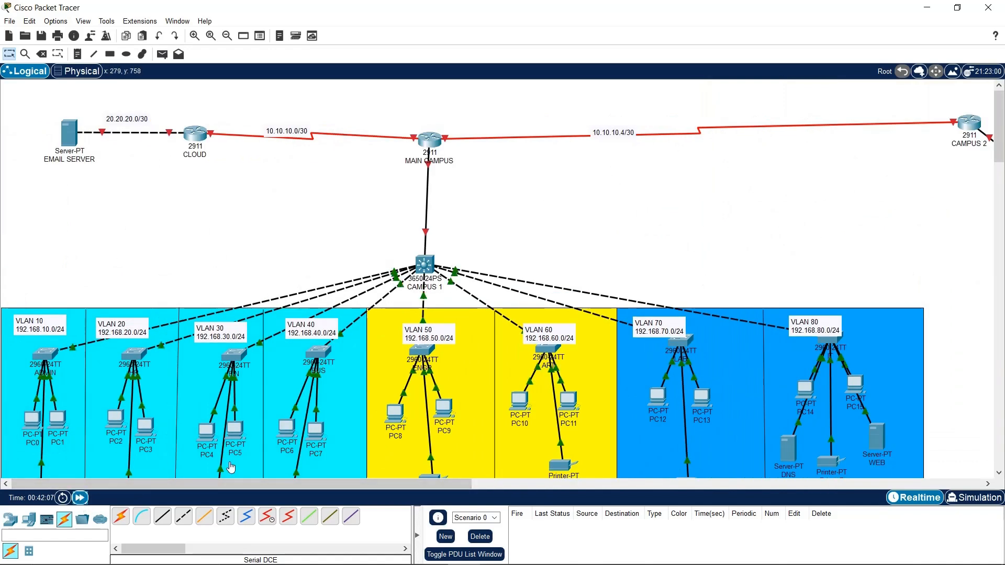
drag(244, 483, 175, 440)
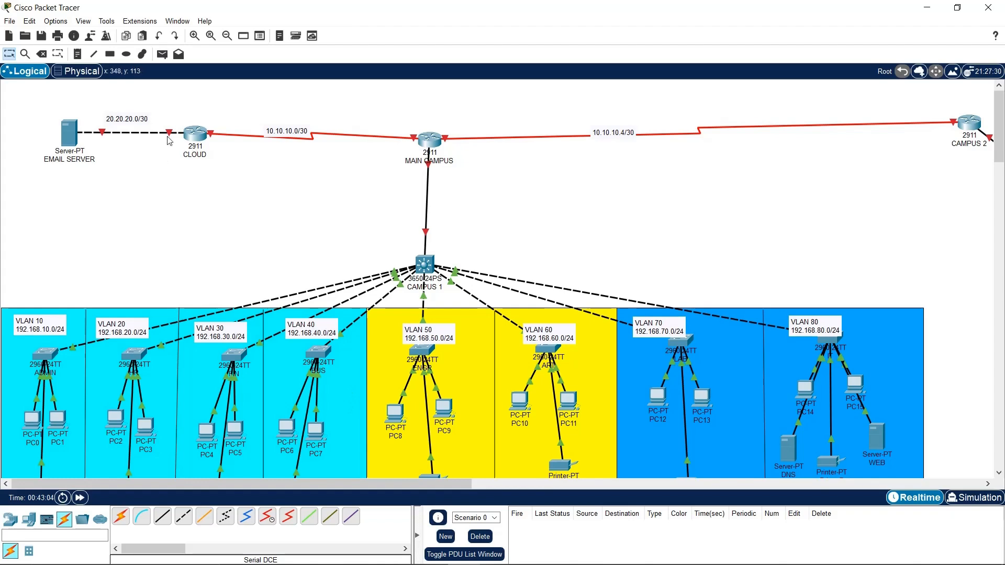
drag(332, 476, 539, 471)
drag(280, 480, 69, 394)
click(638, 479)
drag(626, 485, 566, 478)
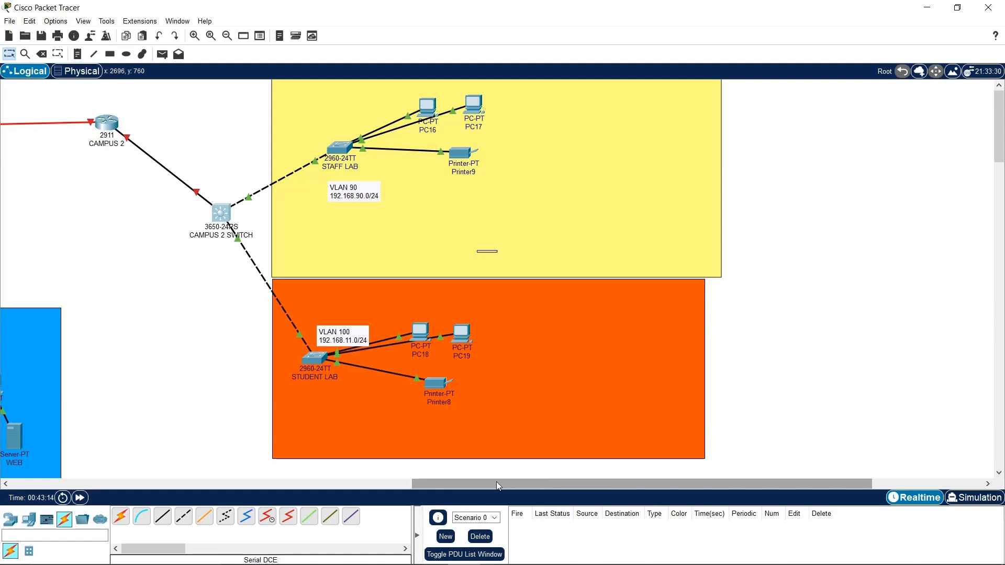
drag(496, 481, 32, 408)
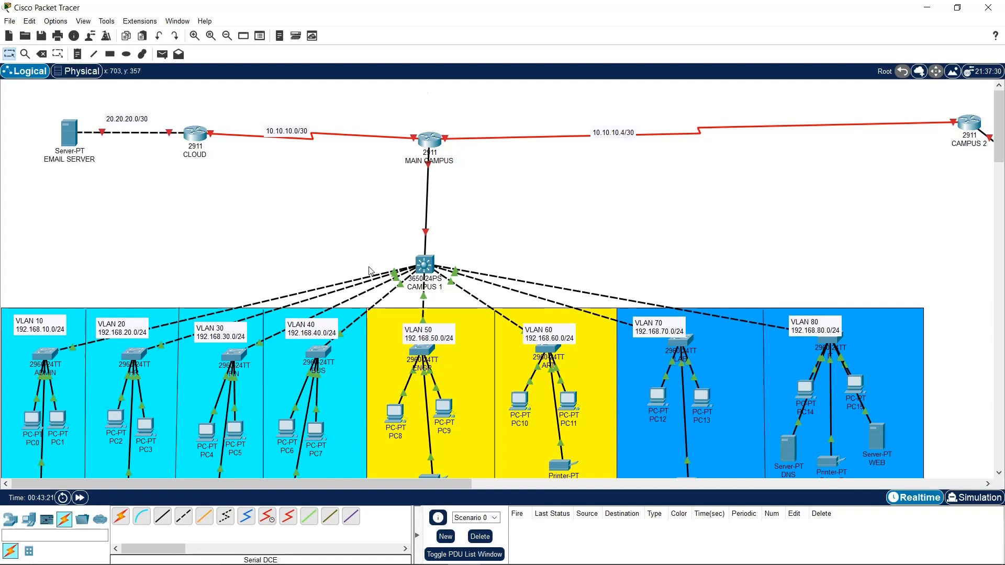
scroll(370, 271, down, 3)
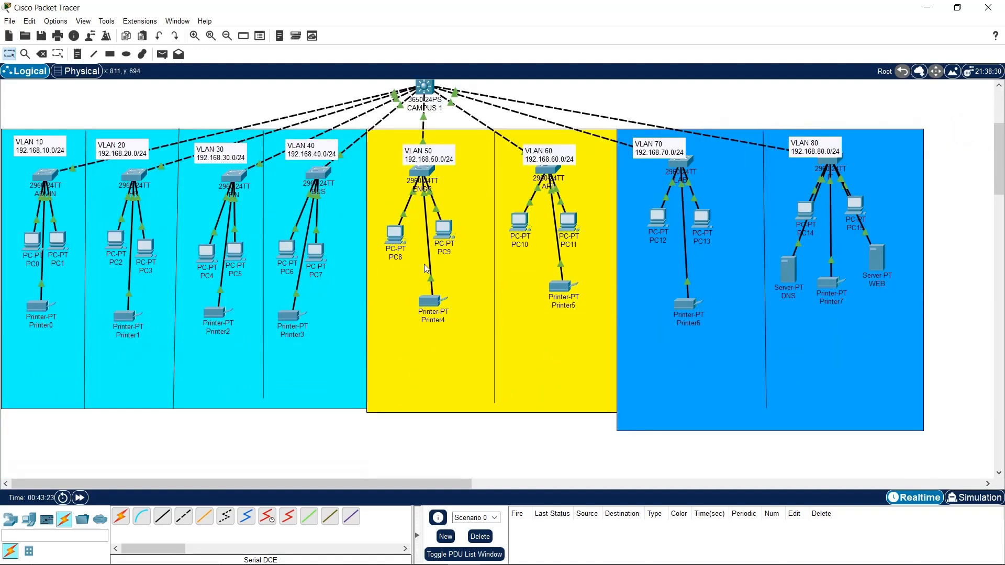
Move the VLAN 50 label below the ENGR switch and nudge the VLAN 40 label up-left
scroll(427, 267, up, 2)
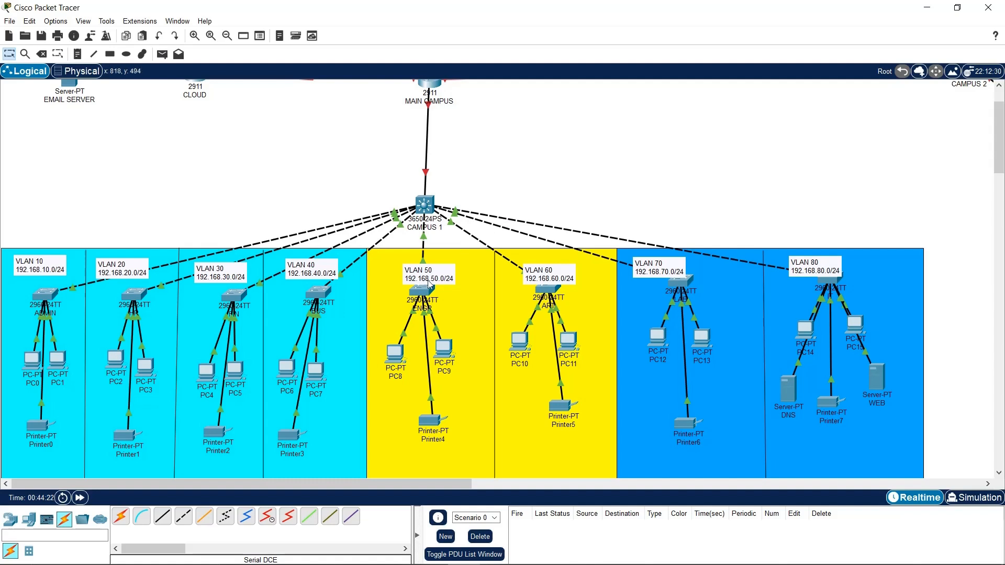
drag(429, 285, 469, 270)
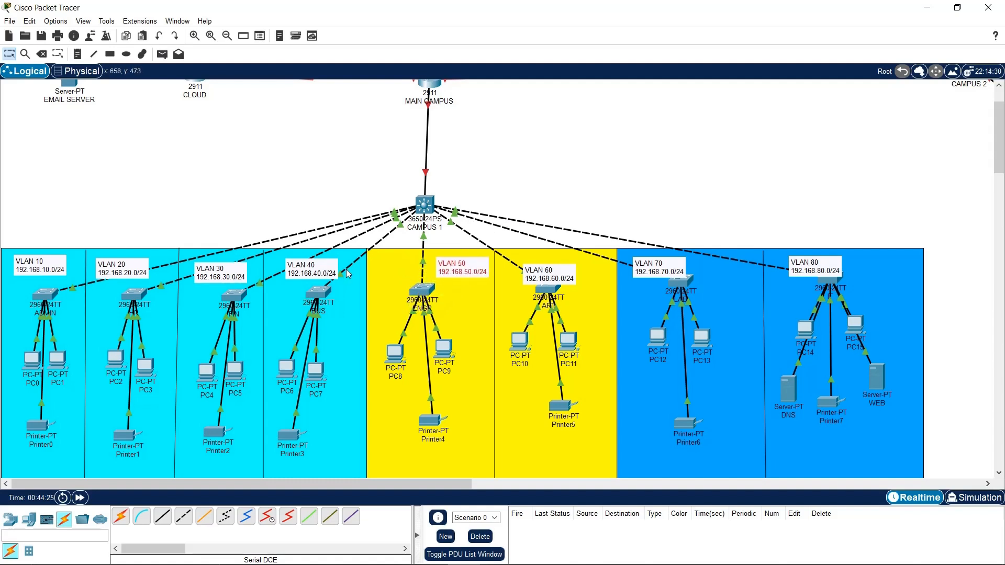
click(329, 268)
drag(329, 268, 324, 261)
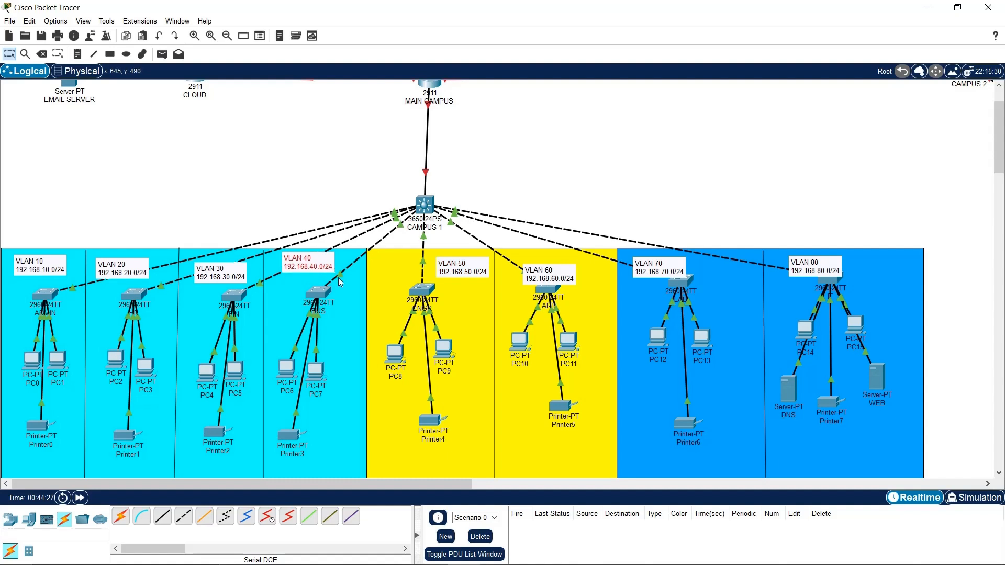
Open the ADMIN switch's device window
mouse_move(873, 561)
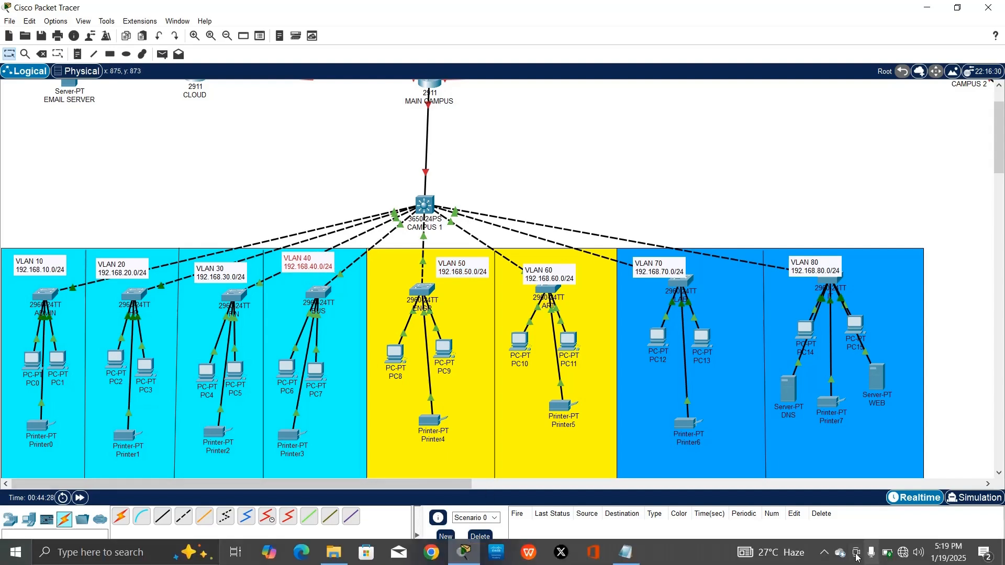
click(823, 552)
click(819, 529)
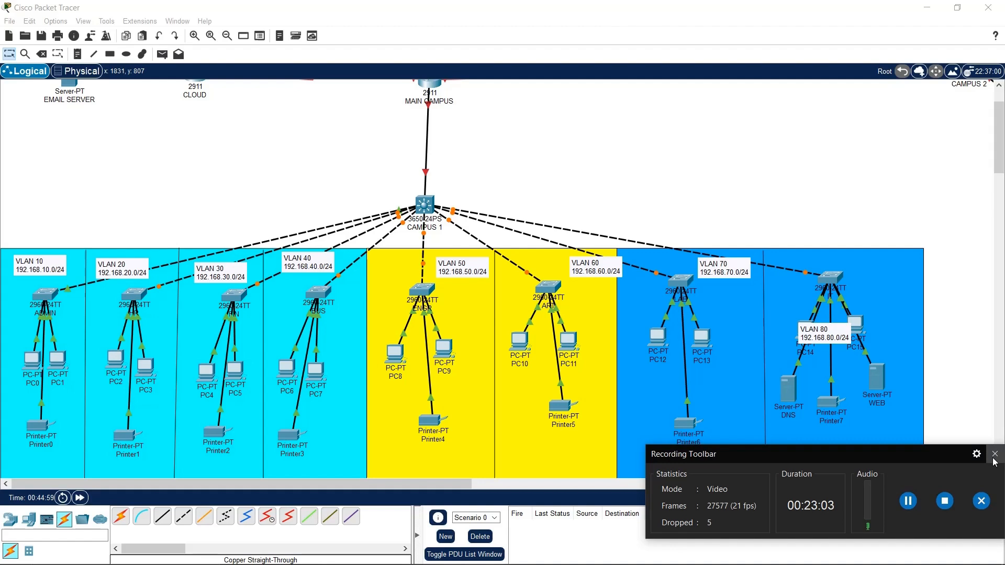
click(995, 454)
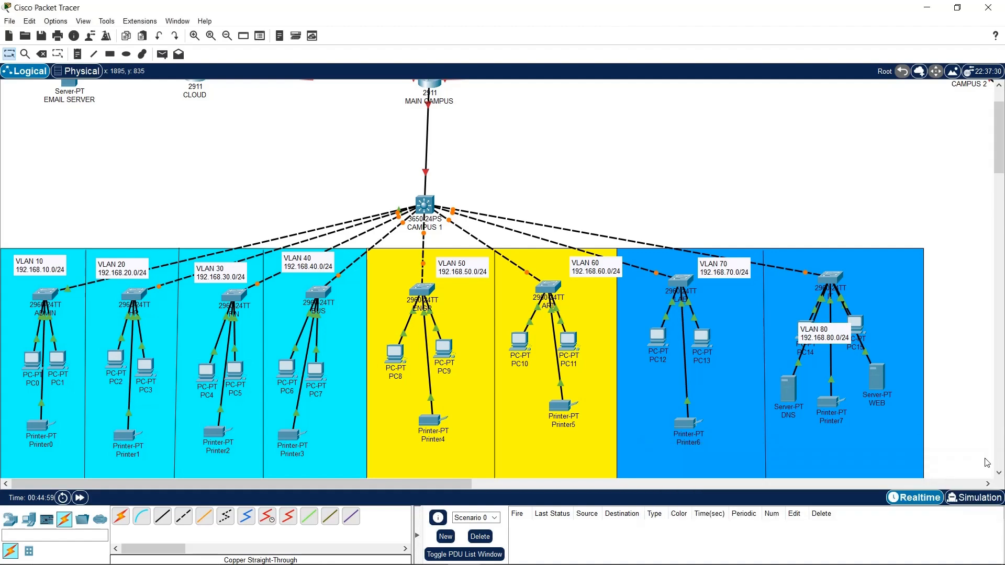
click(44, 296)
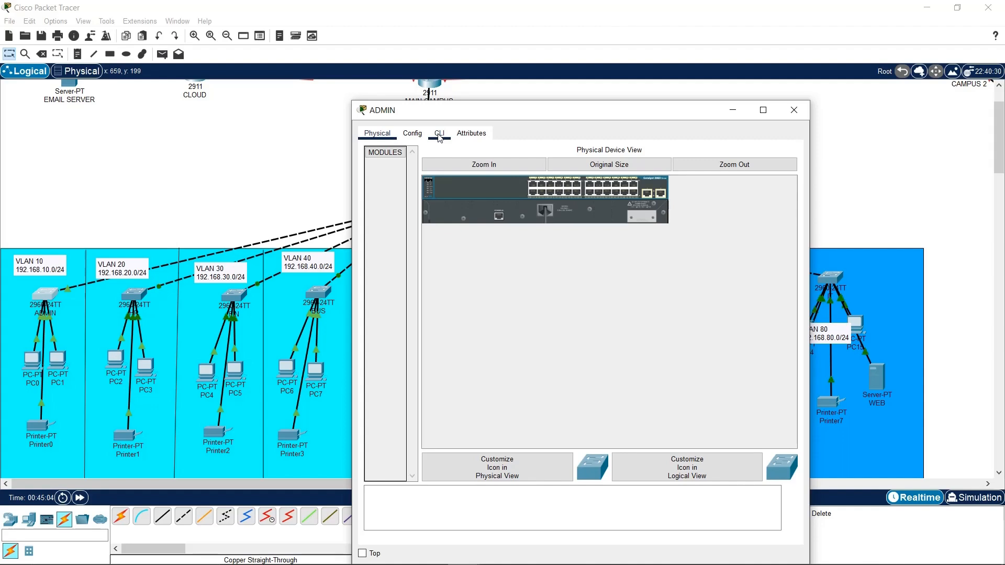
Open the ADMIN switch's CLI and move its window toward the upper left
click(439, 134)
drag(461, 108, 164, 64)
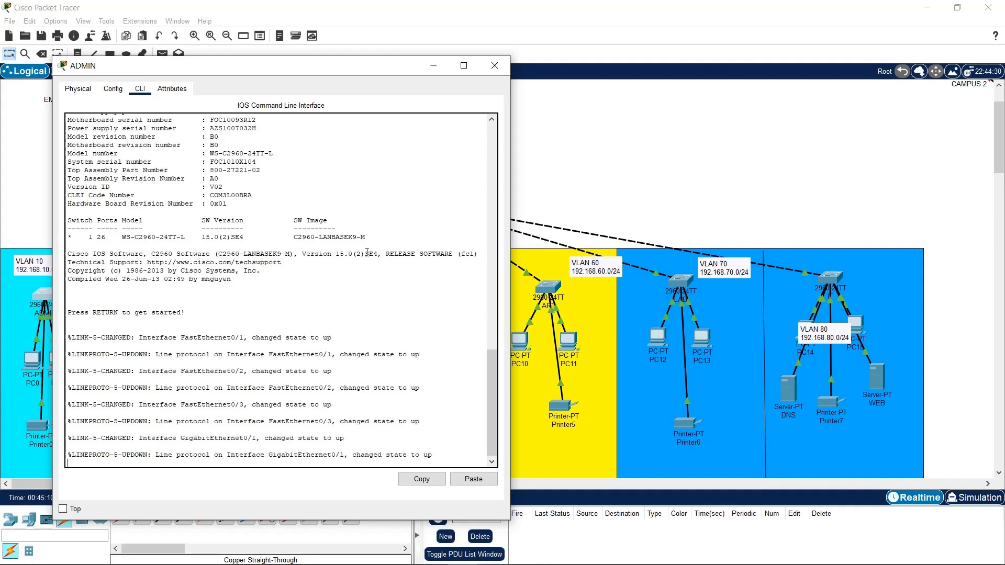
drag(272, 73, 467, 63)
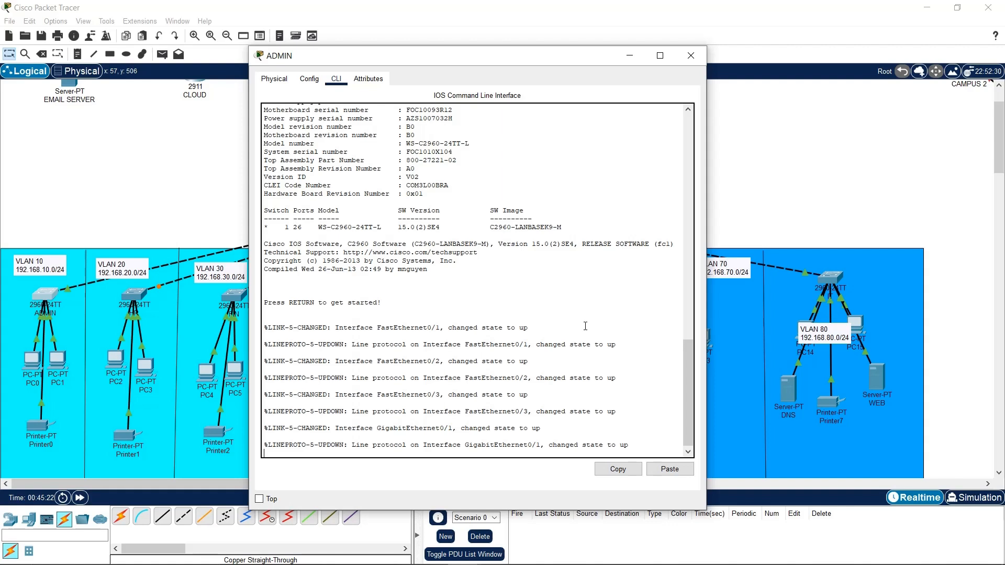
Enter privileged EXEC and then global configuration mode with EN and CONF T
key(Return)
key(Return)
key(Return)
key(Return)
key(Return)
text(EN)
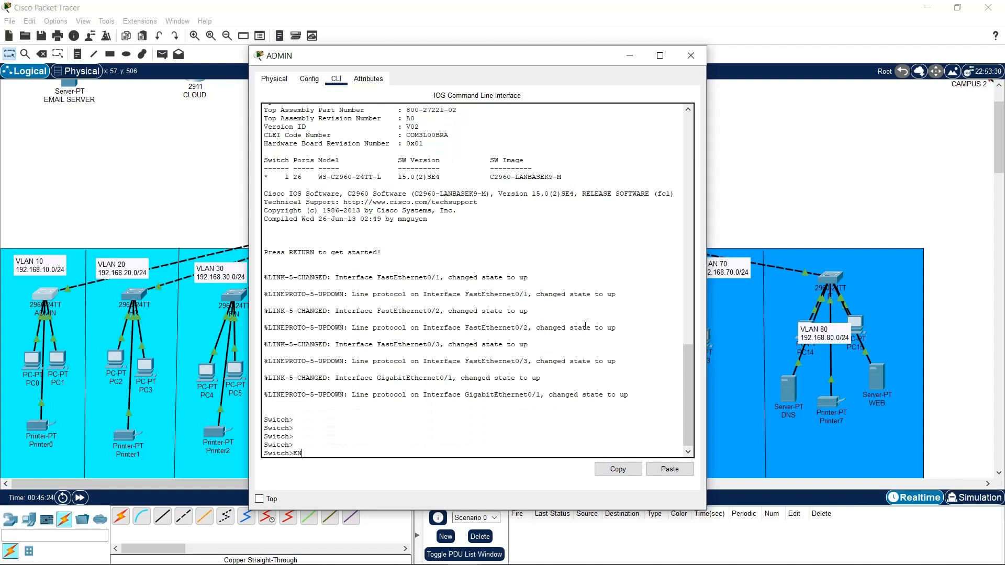
key(Return)
key(Return)
key(Return)
text(CONF)
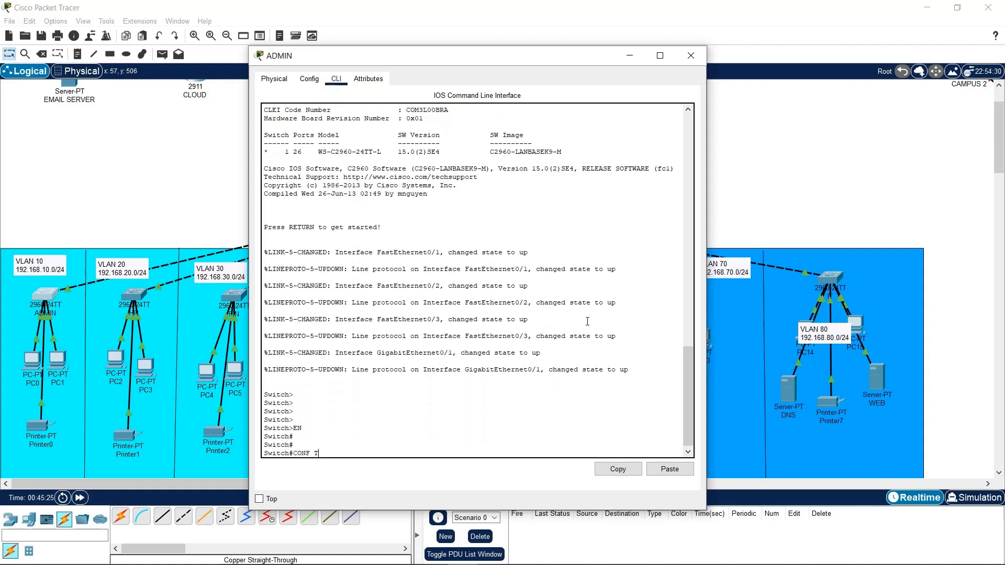
text( T)
key(Return)
key(Return)
key(Return)
key(Return)
key(Return)
key(Return)
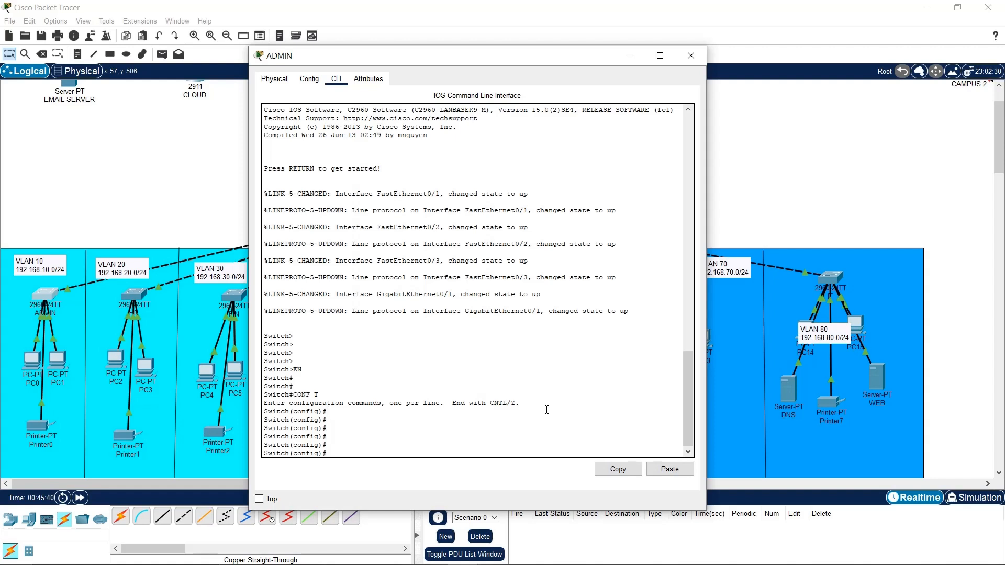
Set the hostname to ADMIN, then attempt the rejected 'secret' password command
text(ostname ADMIN)
key(Return)
key(Return)
key(Return)
key(Return)
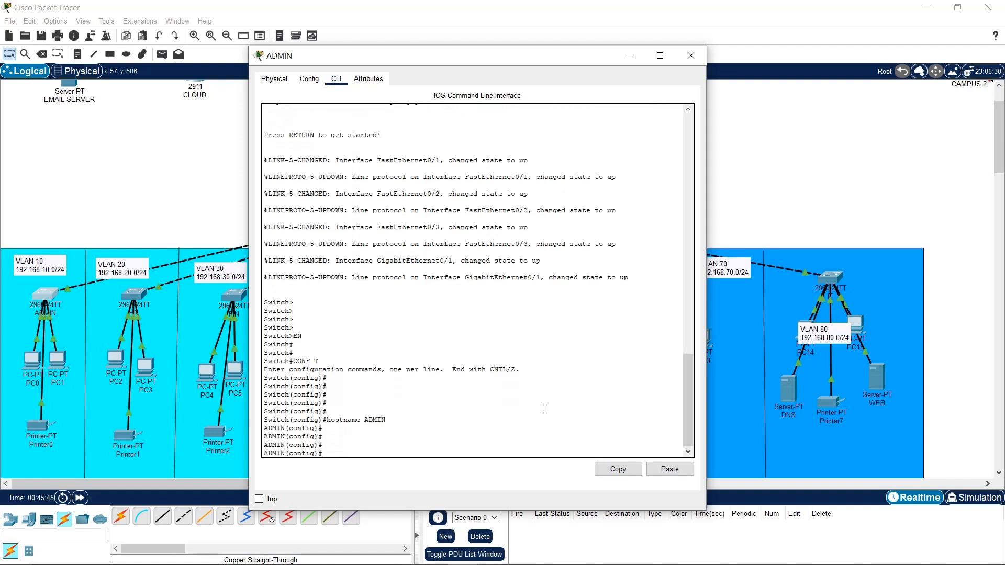
text(secret cisco)
key(Return)
key(Return)
key(Return)
key(Return)
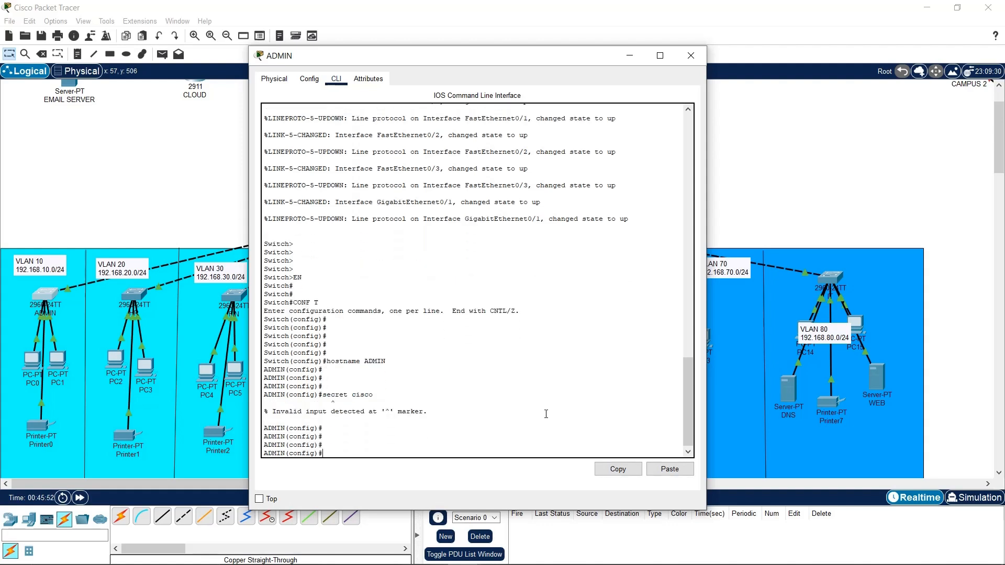
Browse the command help and set the switch's enable secret password
text(?)
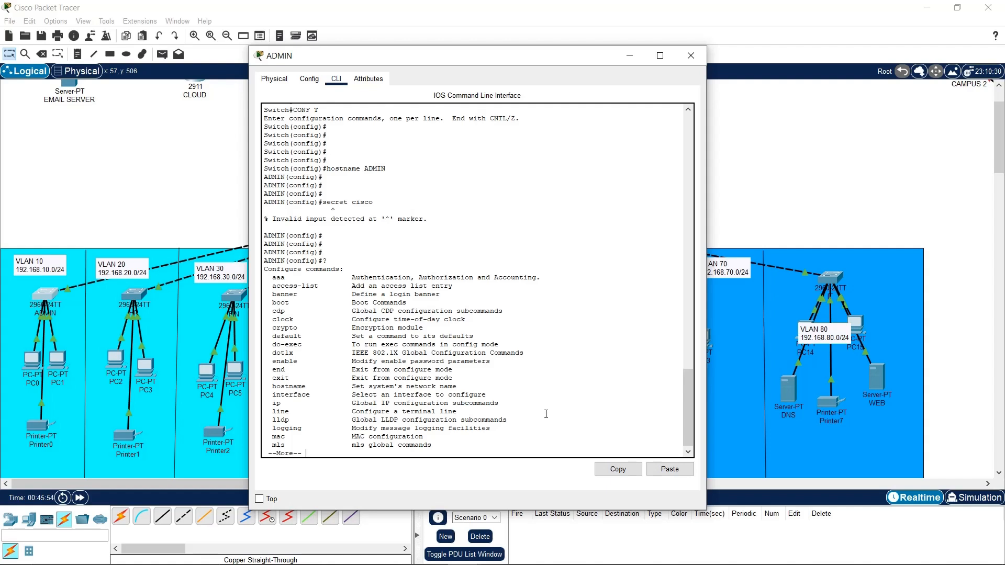
key(space)
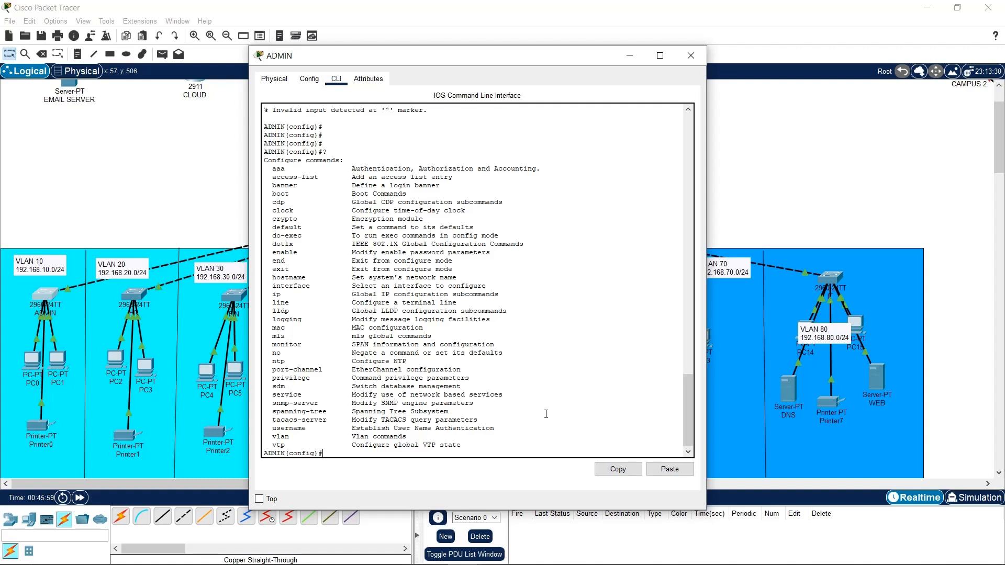
text(enable secret cisco)
key(Return)
key(Return)
key(Return)
key(Return)
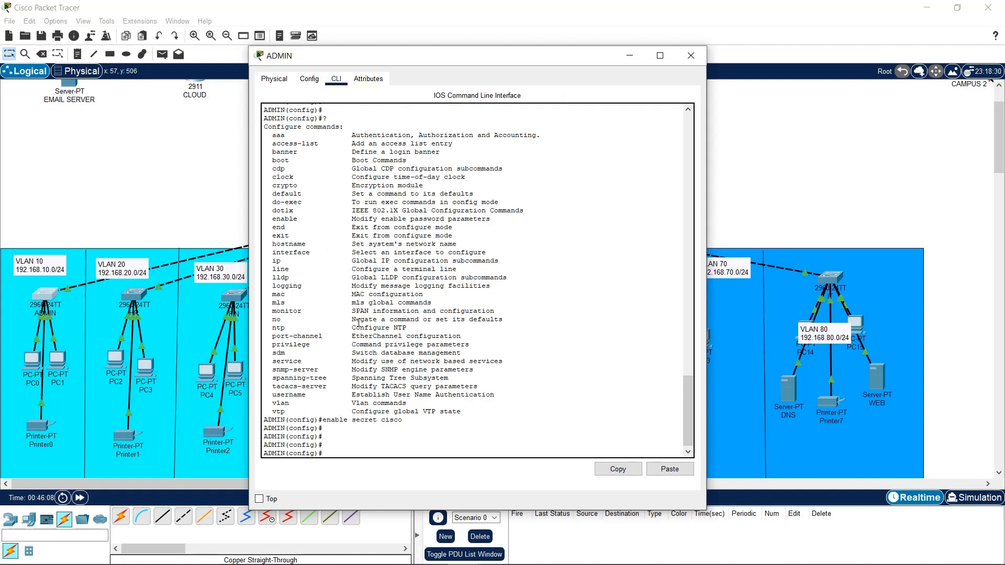
Page through the help list, exit to privileged mode, and submit the mistyped 'cond t' command
text(?)
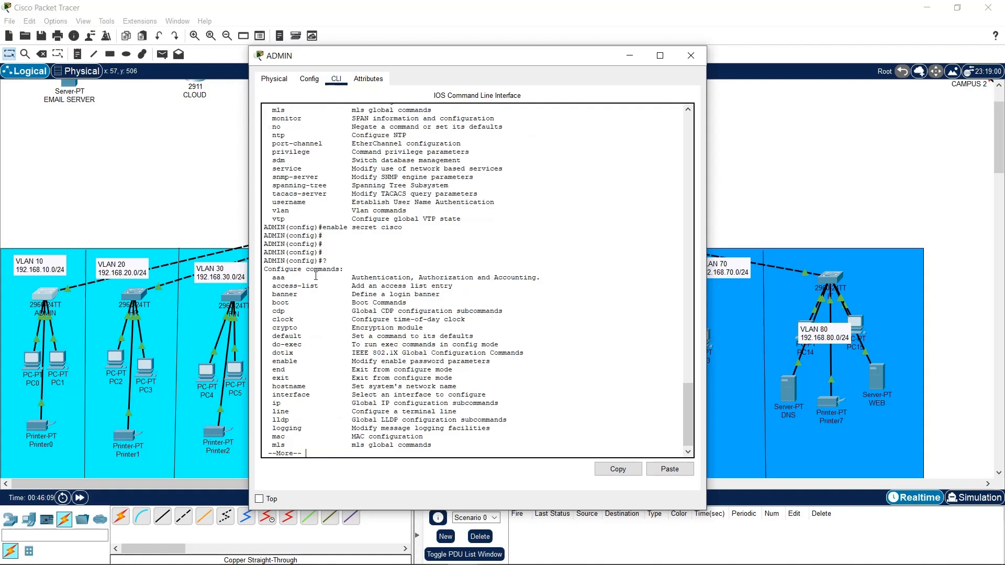
key(Return)
key(Return)
key(Return)
key(Return)
key(Return)
key(Return)
key(Return)
key(Return)
key(Return)
key(Return)
key(Return)
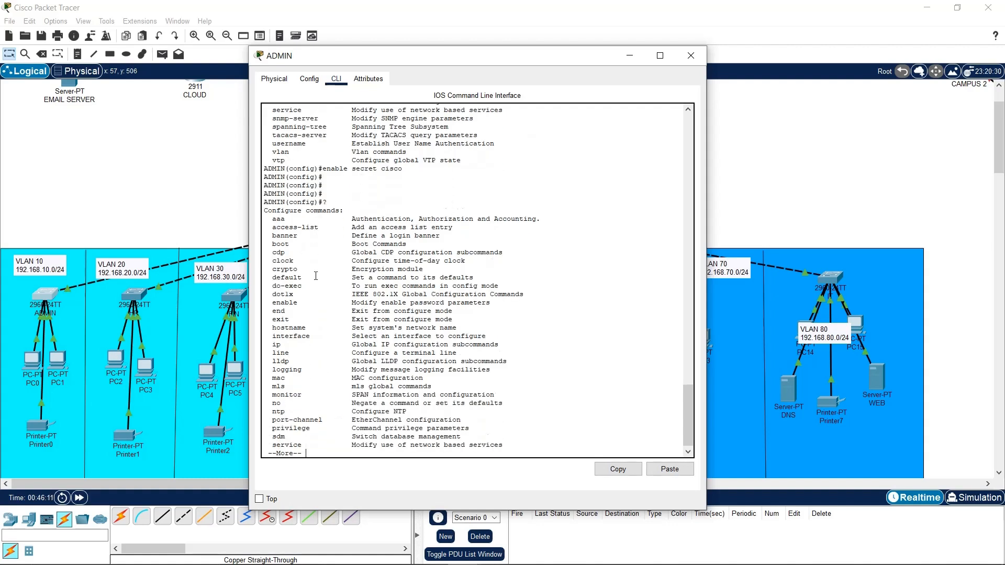
key(Return)
key(Return)
key(Return)
key(Return)
key(Return)
key(Return)
key(Return)
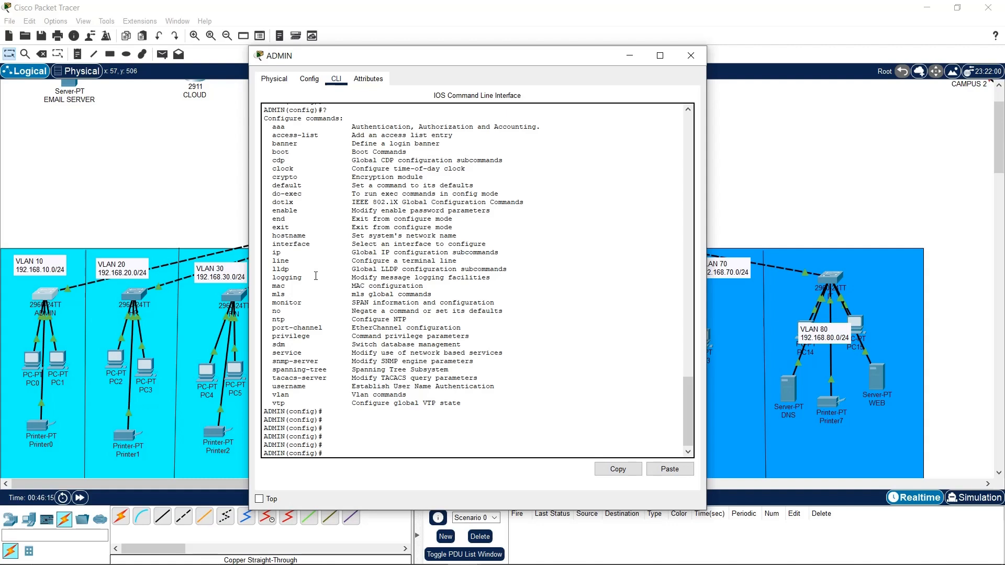
text(exit)
key(Return)
key(Return)
key(Return)
key(Return)
key(Return)
key(Return)
key(Return)
key(Return)
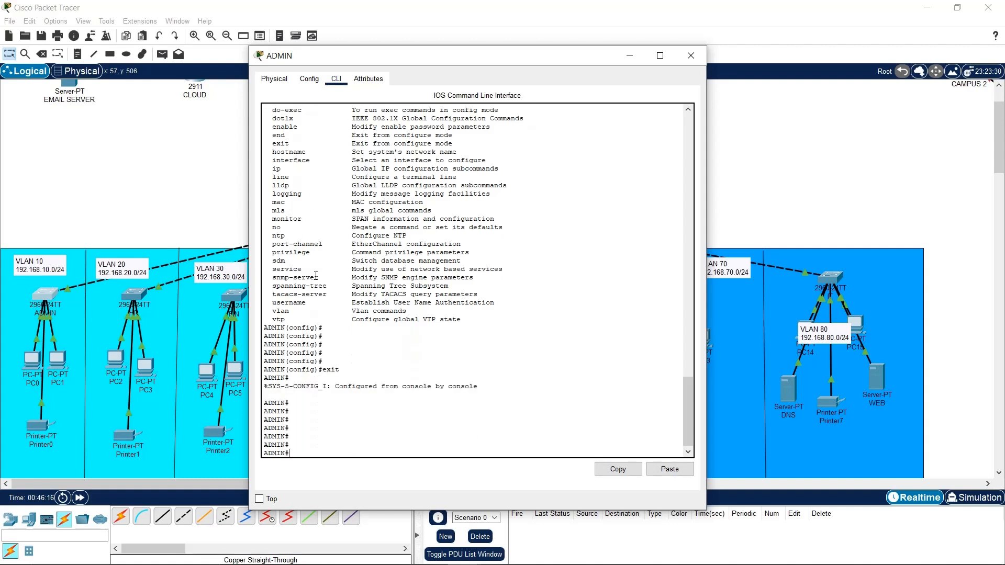
key(Return)
key(Return)
key(Return)
key(Return)
text(cond)
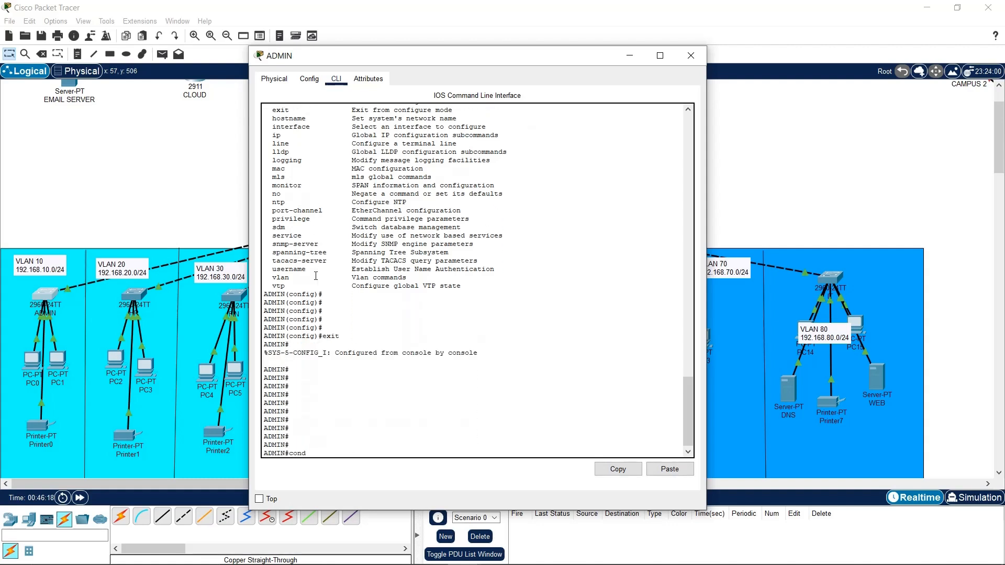
text( t)
key(Return)
key(Return)
key(Return)
key(Return)
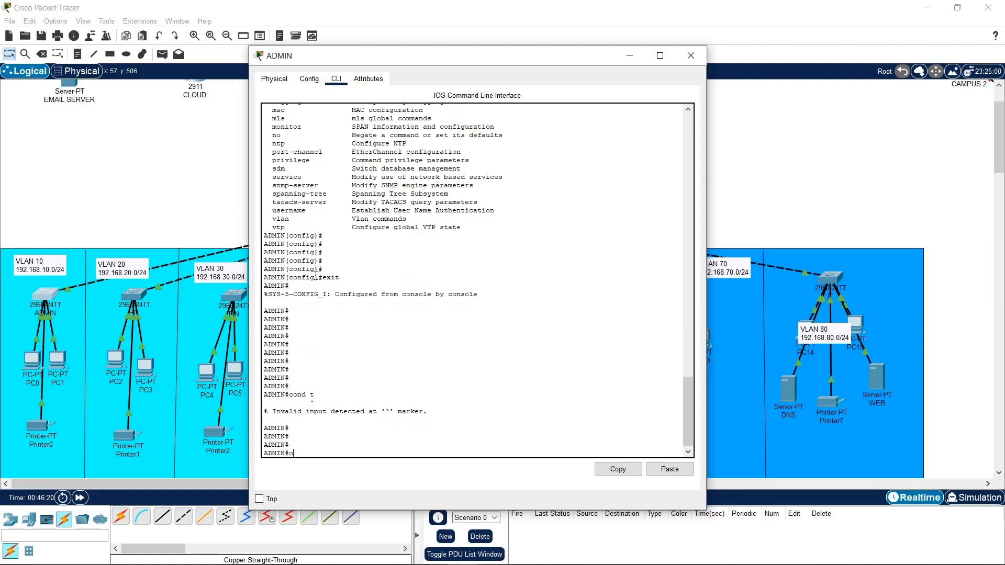
Re-enter global configuration mode and create VLAN 10 named ADMIN
text(conf t)
key(Return)
key(Return)
key(Return)
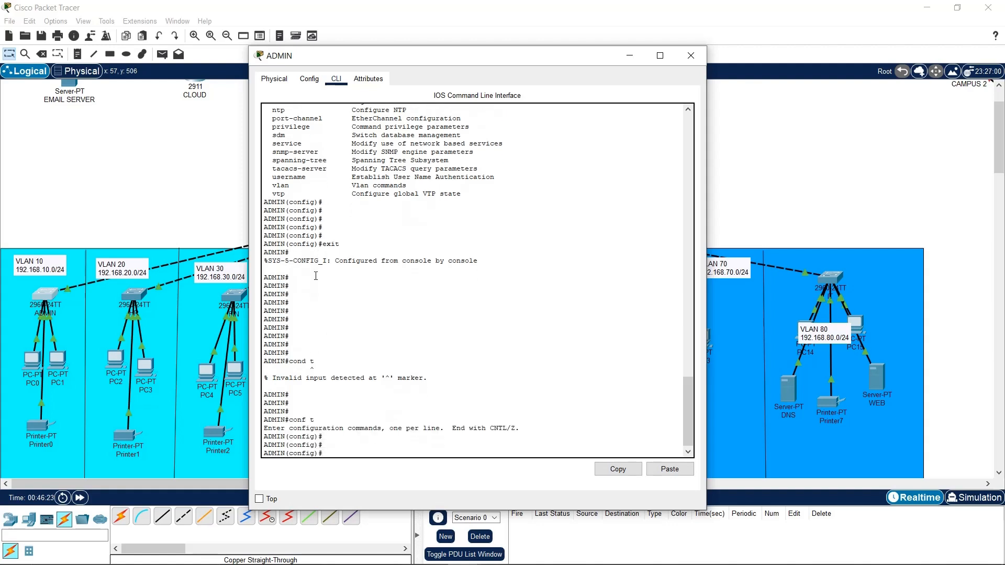
text(int vla)
key(BackSpace)
key(BackSpace)
key(BackSpace)
key(BackSpace)
key(BackSpace)
key(BackSpace)
key(BackSpace)
text(c)
key(BackSpace)
text(vlan 10)
key(Return)
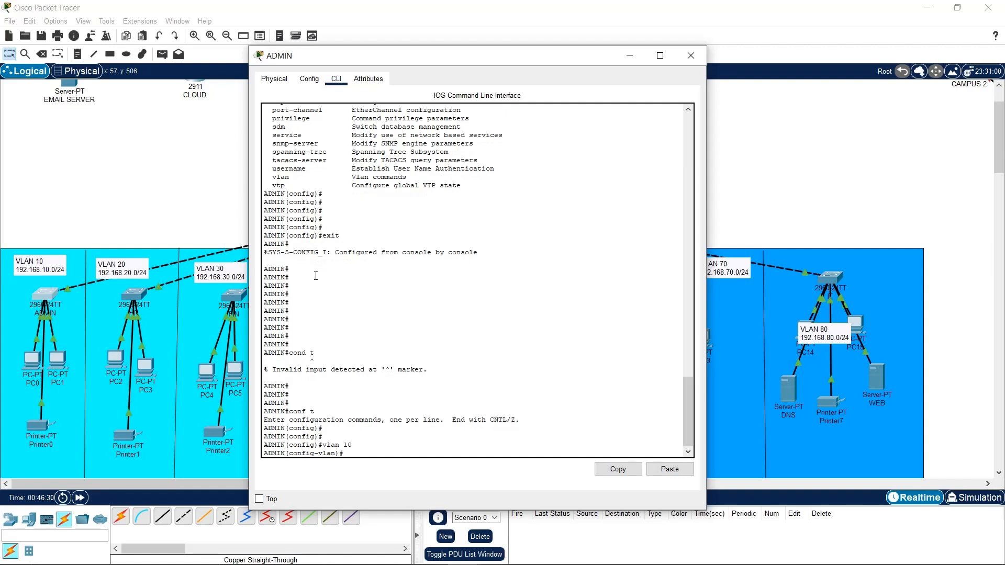
text(name ADMIN)
key(Return)
key(Return)
key(Return)
key(Return)
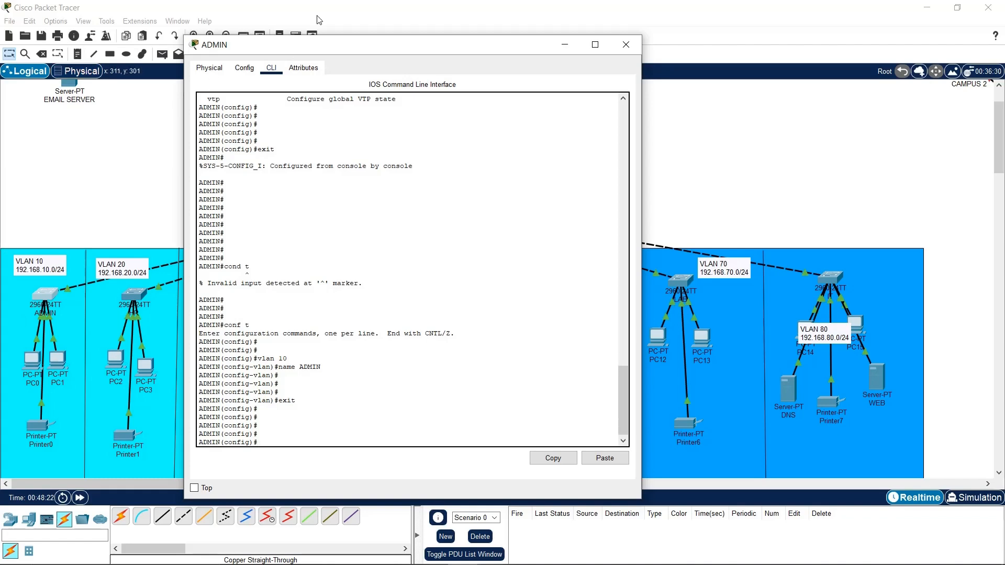
Move the ADMIN console window aside, then back to the upper left
drag(312, 49, 635, 42)
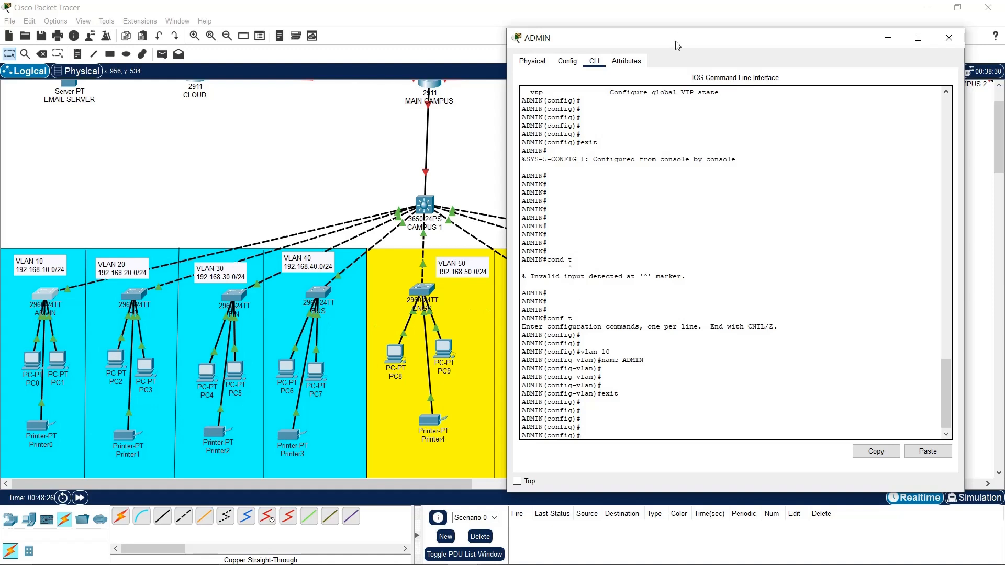
drag(676, 45, 682, 68)
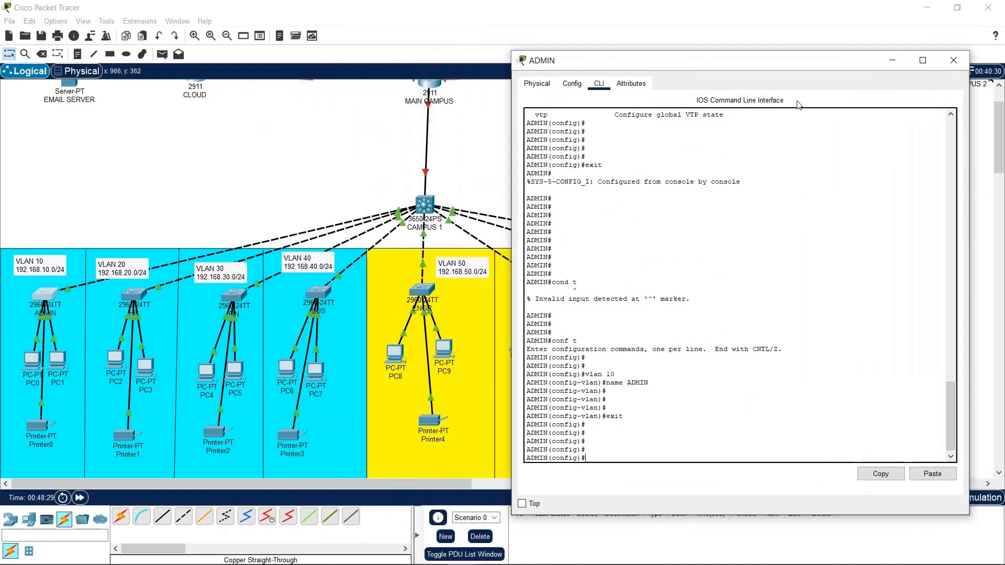
drag(612, 65, 256, 19)
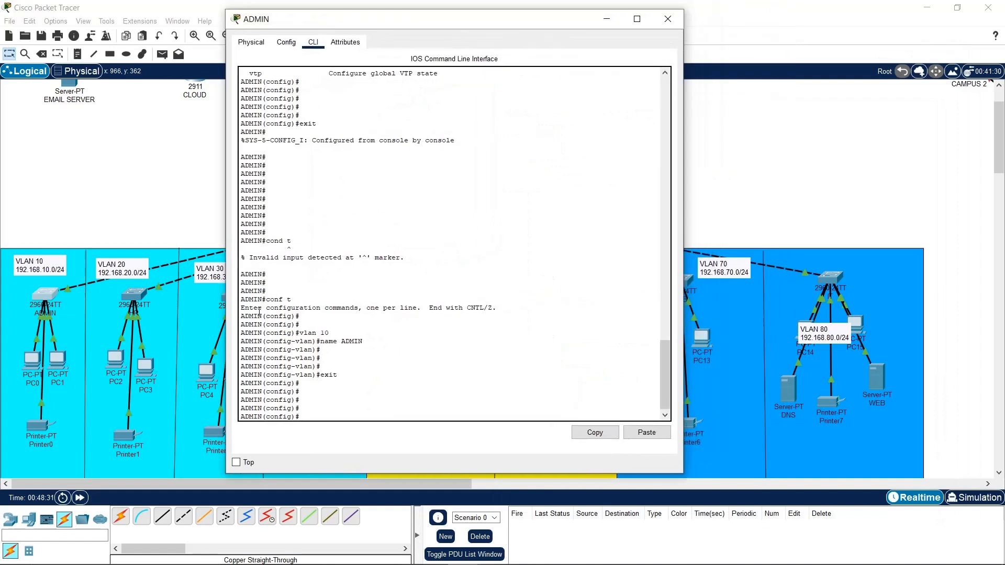
In the Config tab, make GigabitEthernet0/2 and GigabitEthernet0/1 access ports in VLAN 10:ADMIN
click(286, 42)
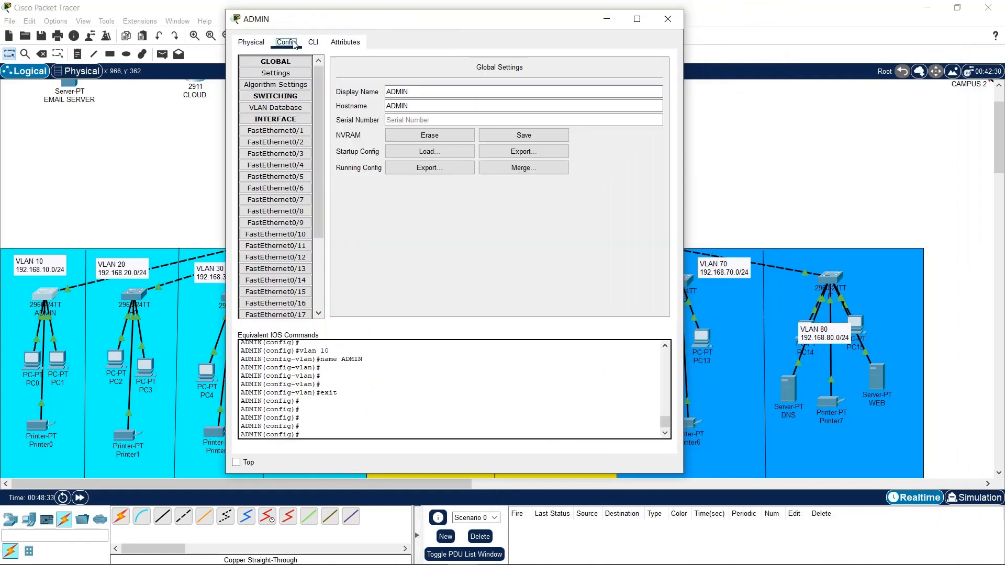
scroll(298, 251, down, 5)
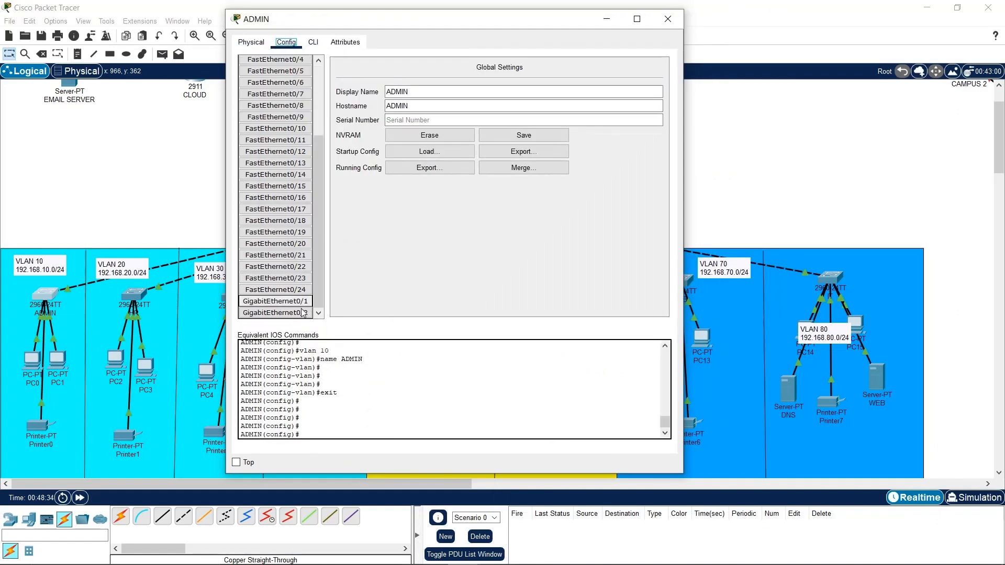
click(307, 313)
click(410, 117)
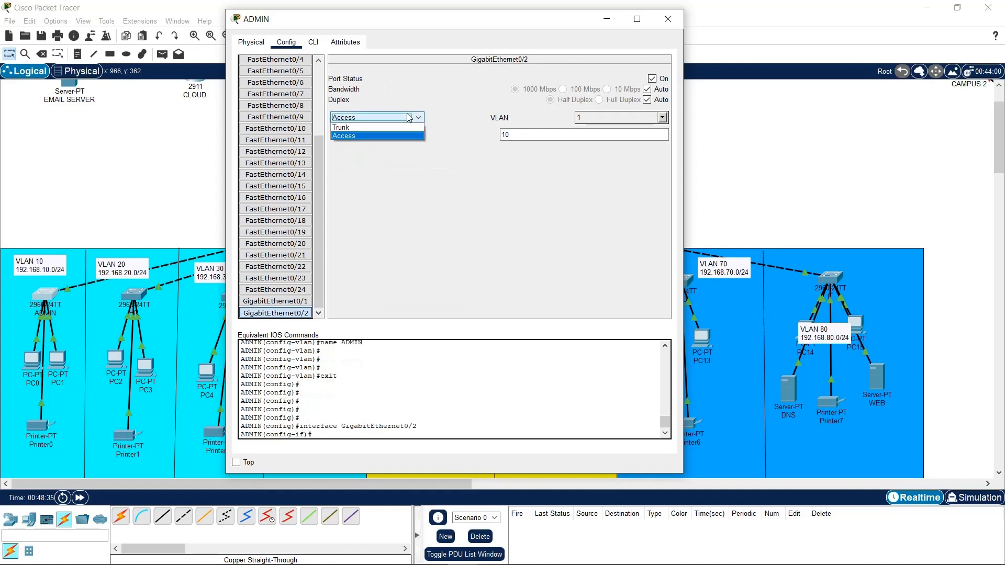
click(398, 127)
click(662, 118)
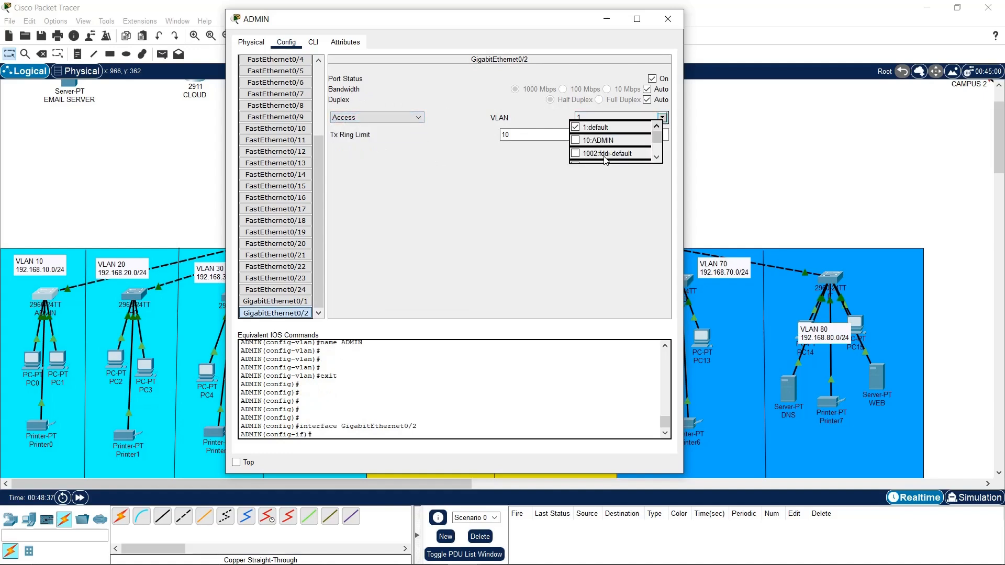
click(577, 141)
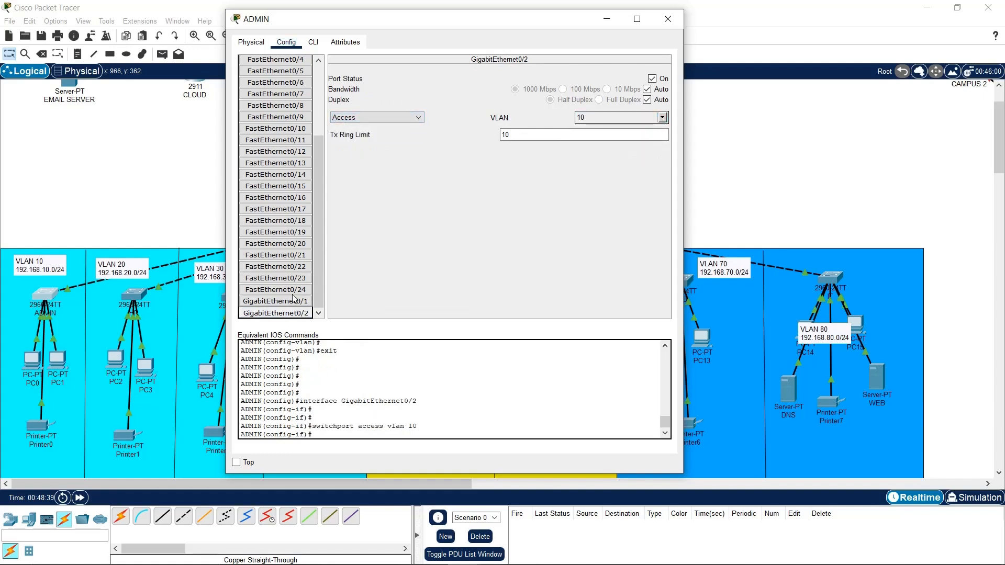
click(316, 301)
click(662, 117)
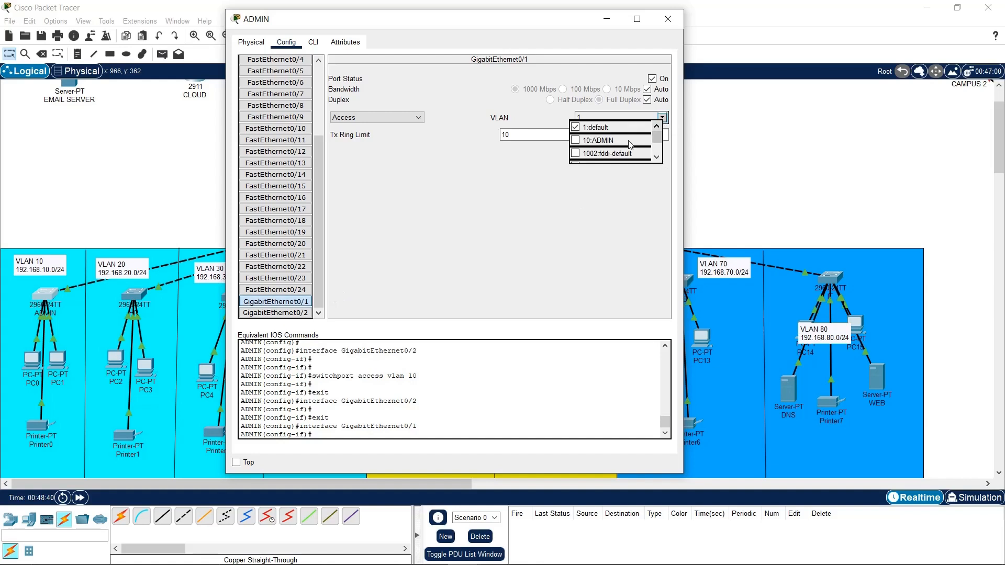
click(576, 140)
Back in the CLI, exit interface mode and select the port range fa0/1-24
click(313, 42)
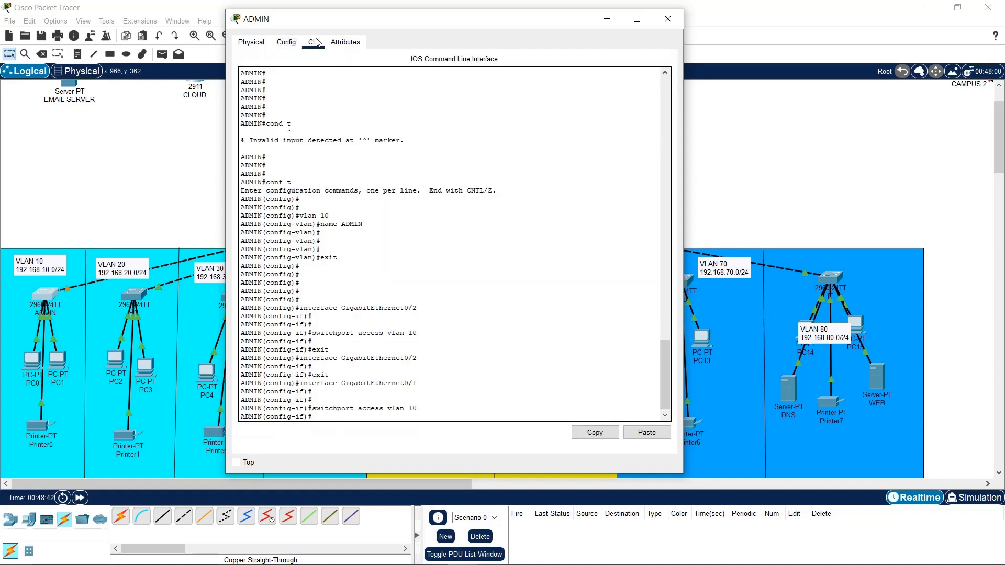
text(exit)
key(Return)
key(Return)
key(Return)
key(Return)
key(Return)
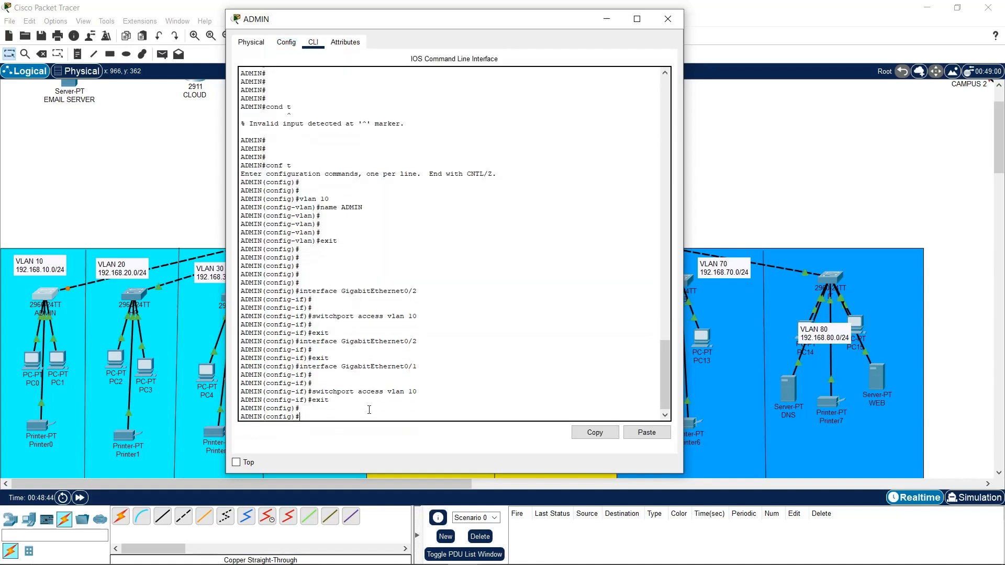
text(int )
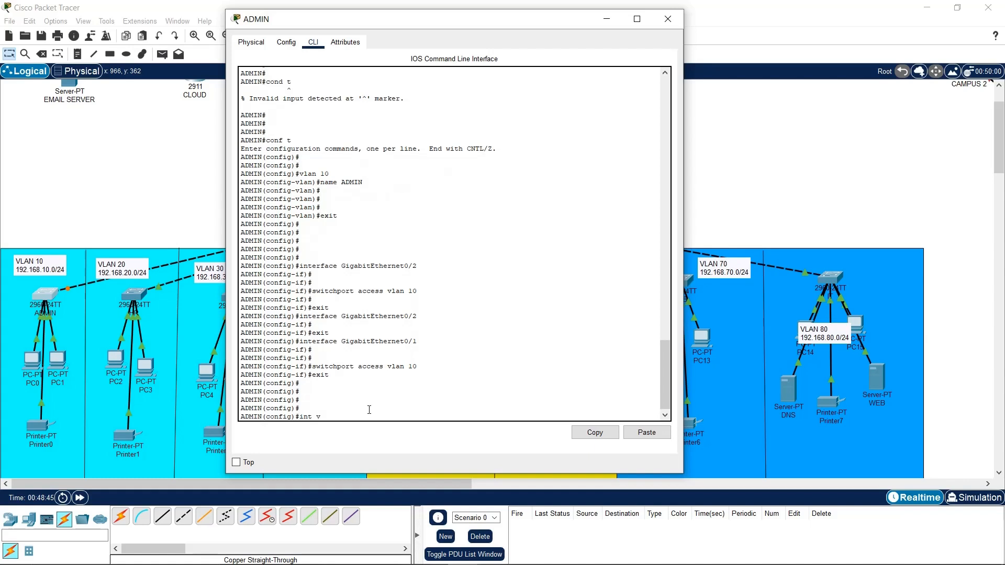
text(range )
text(fa0)
text(.1)
key(BackSpace)
key(BackSpace)
text(/1-24)
key(Return)
Set FastEthernet0/1-24 to switchport mode access and assign them to VLAN 10
text(s)
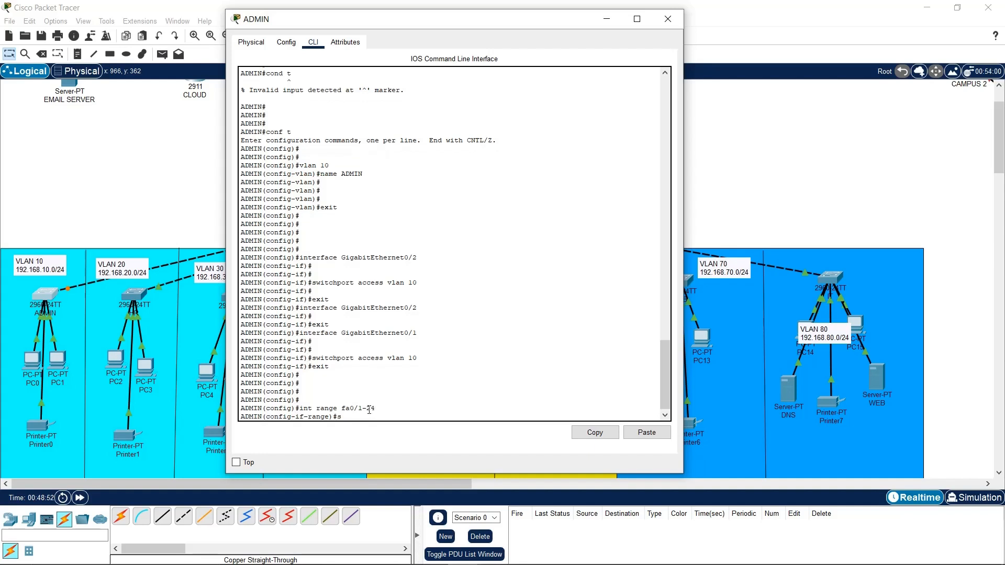
text(w)
key(Tab)
text(mo)
key(Tab)
text(a)
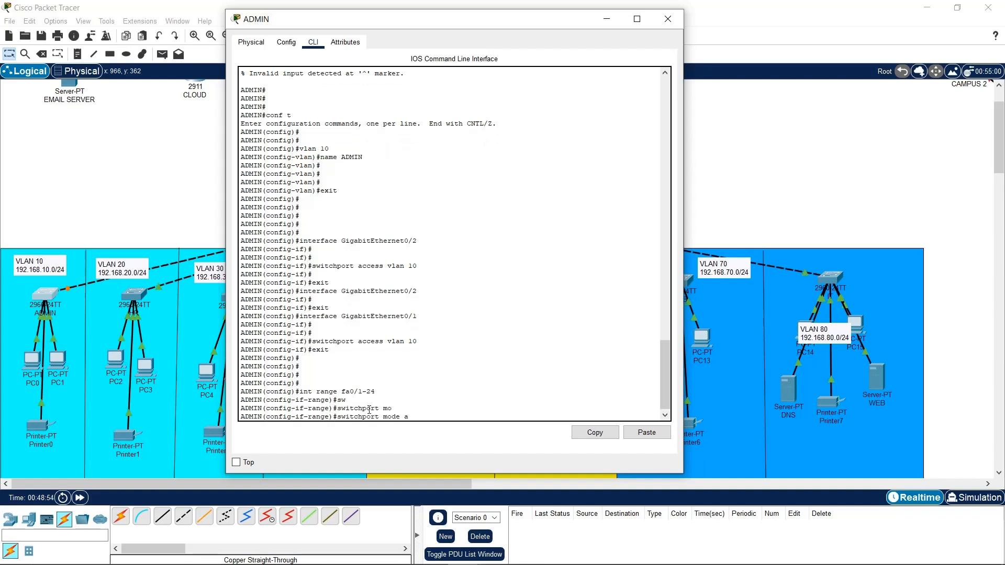
key(Tab)
key(Return)
text(sw)
key(Tab)
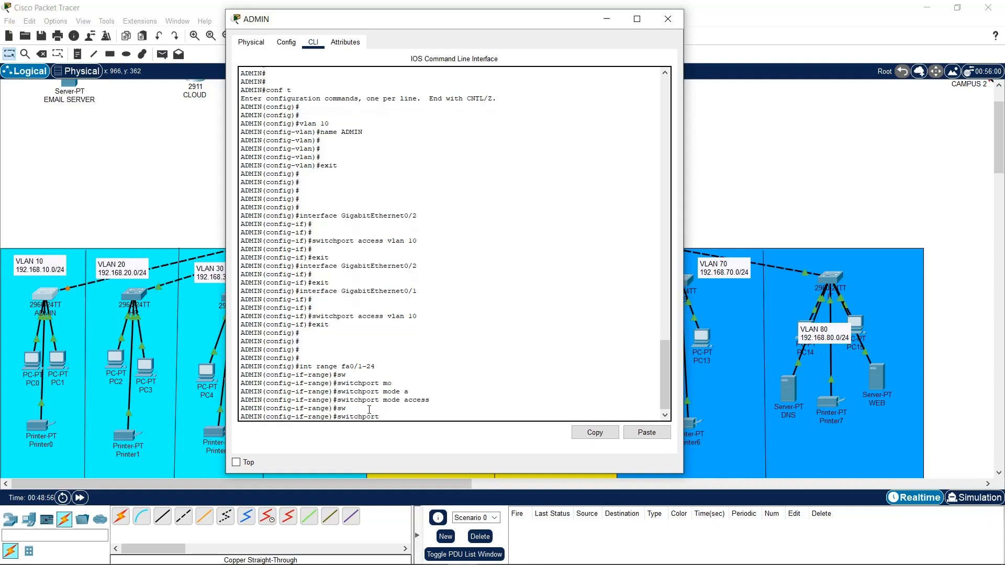
text(a)
key(Tab)
text(vlan 10)
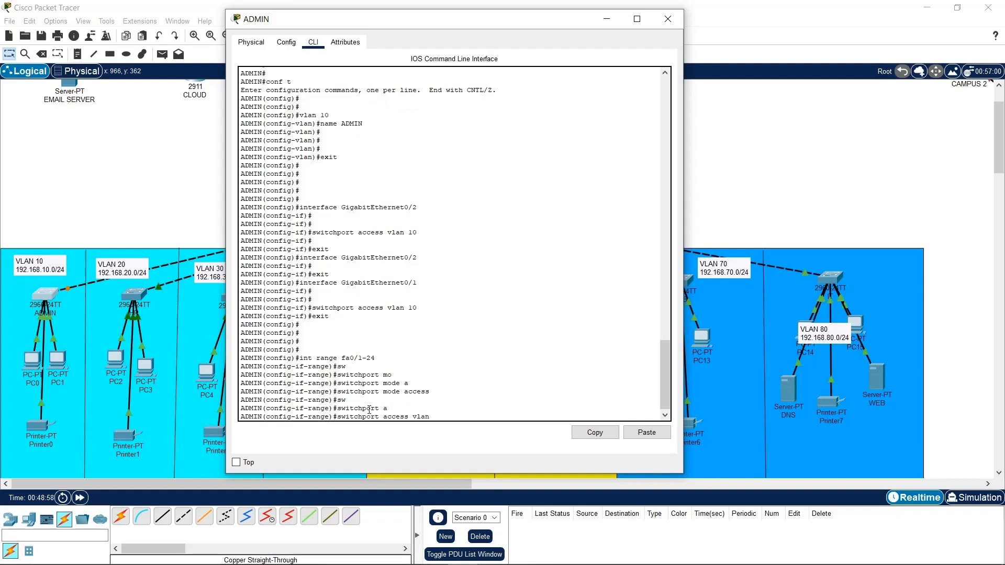
key(Return)
Save the running configuration with 'do wr' and exit the port range
key(Return)
key(Return)
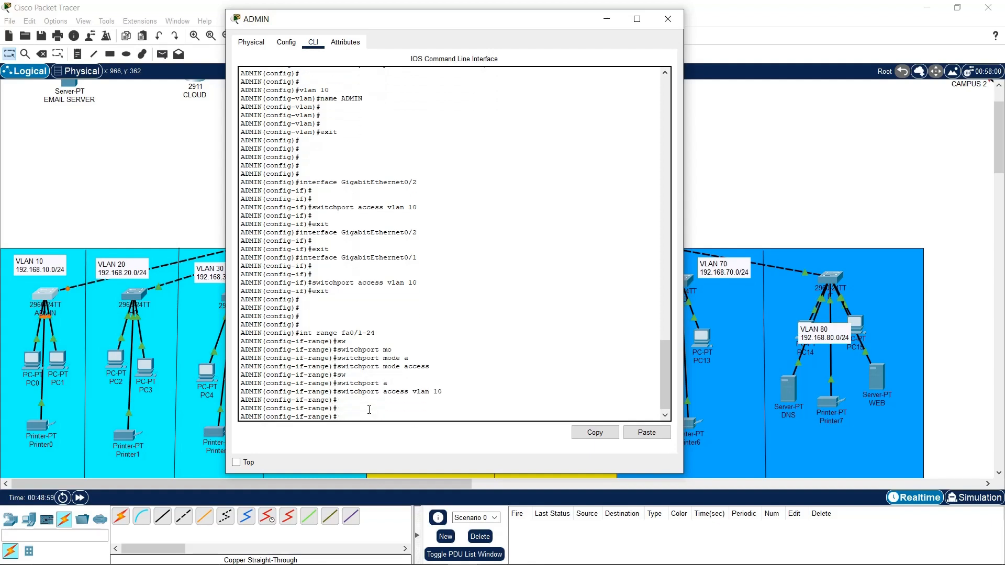
text(do wr)
key(Return)
key(Return)
key(Return)
key(Return)
text(exit)
key(Return)
key(Return)
key(Return)
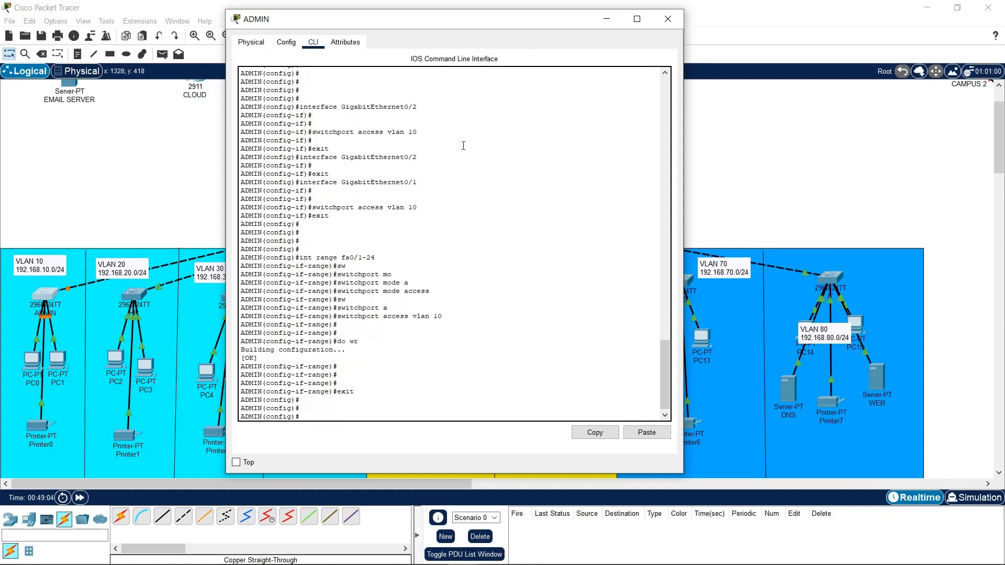
Enter interface Vlan10 and confirm its line protocol comes up
drag(351, 18, 409, 34)
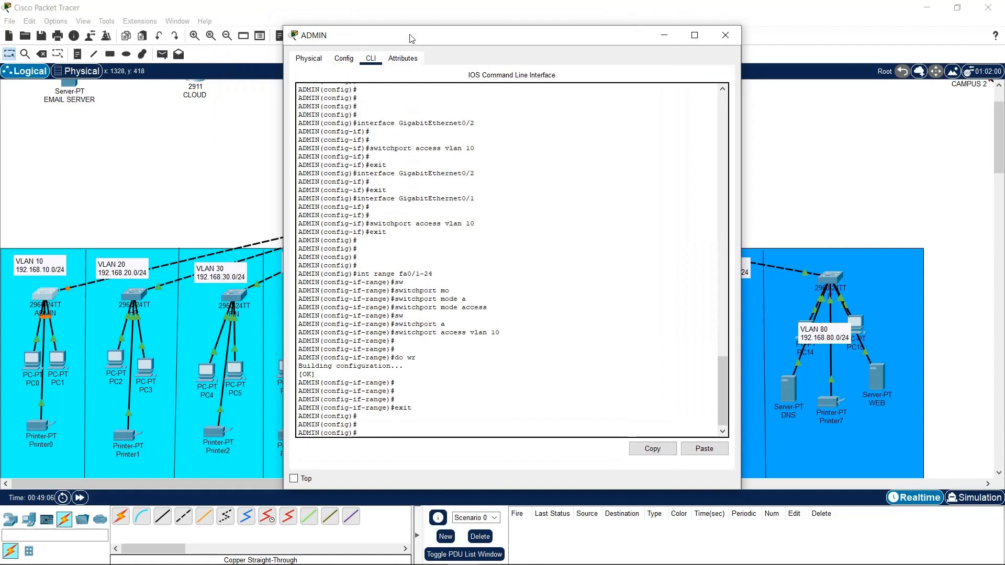
click(469, 428)
text(int val)
key(BackSpace)
key(BackSpace)
key(BackSpace)
key(BackSpace)
key(BackSpace)
key(BackSpace)
key(BackSpace)
key(BackSpace)
key(BackSpace)
key(BackSpace)
text(vlan 10)
key(Return)
key(Return)
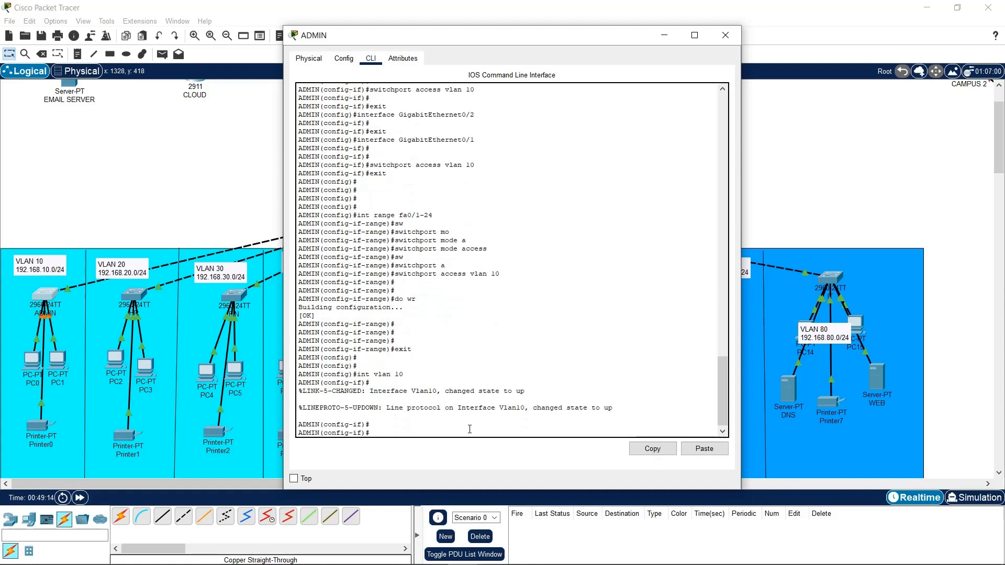
drag(617, 411, 625, 396)
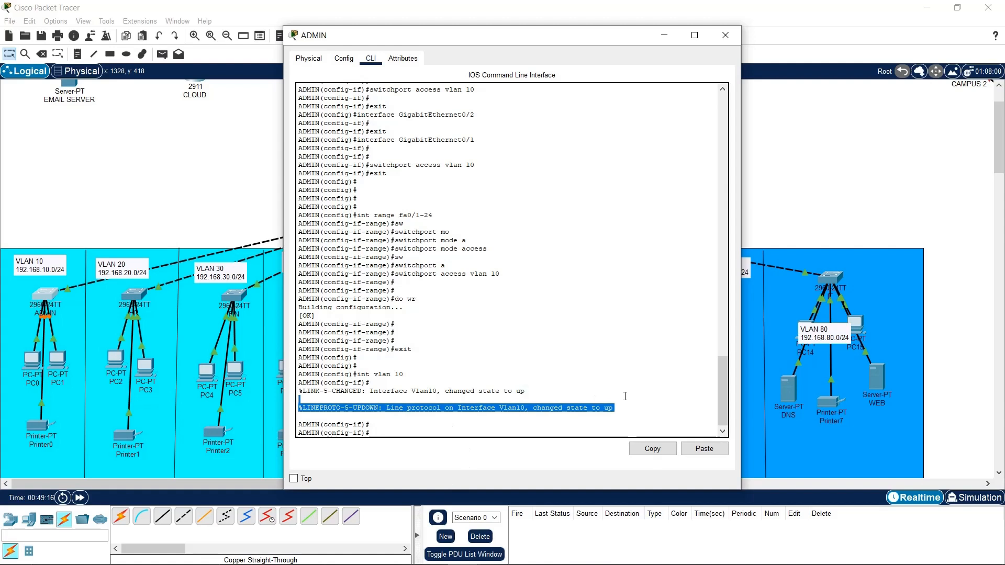
click(453, 429)
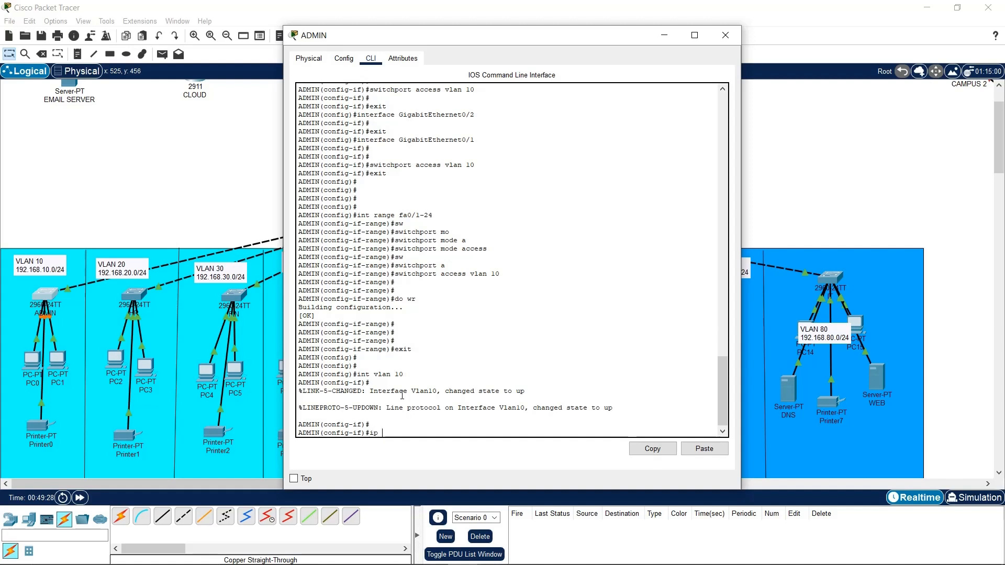
Give interface Vlan10 the address 192.168.10.3 255.255.255.0
text(ad)
key(Tab)
key(Tab)
key(BackSpace)
key(BackSpace)
key(BackSpace)
key(BackSpace)
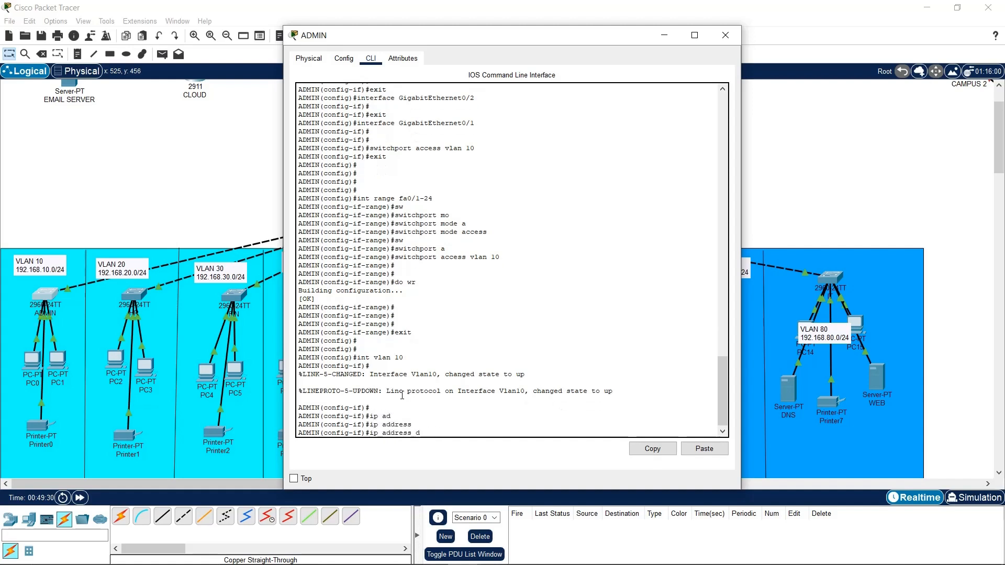
text(192.168.10.1)
drag(328, 38, 550, 50)
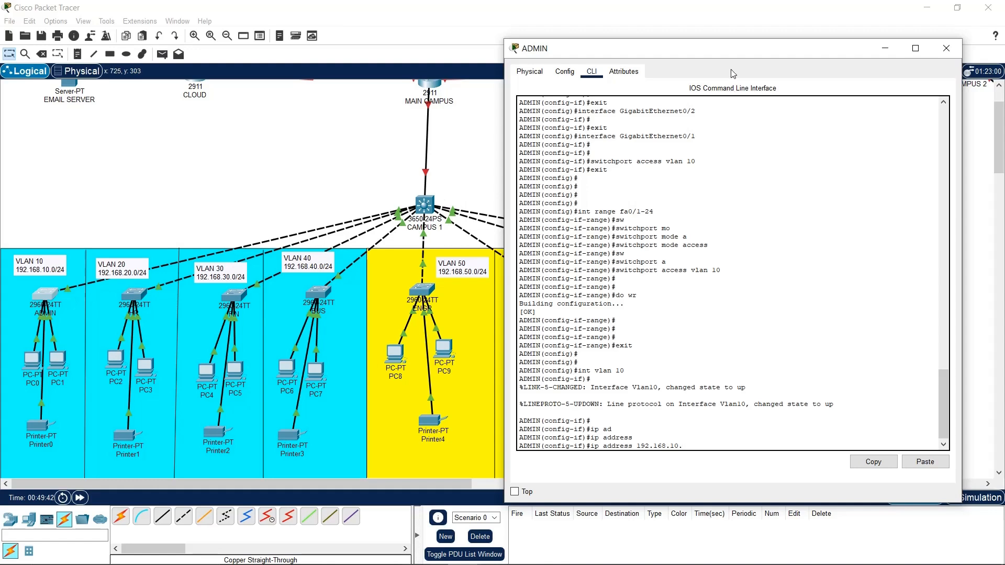
drag(732, 53, 547, 52)
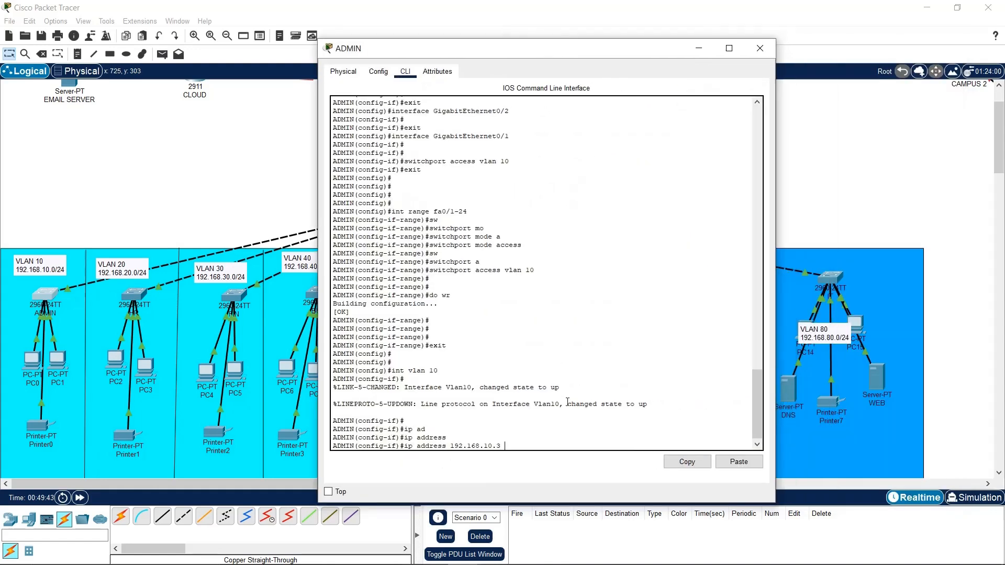
text(55.255.255.0)
key(Return)
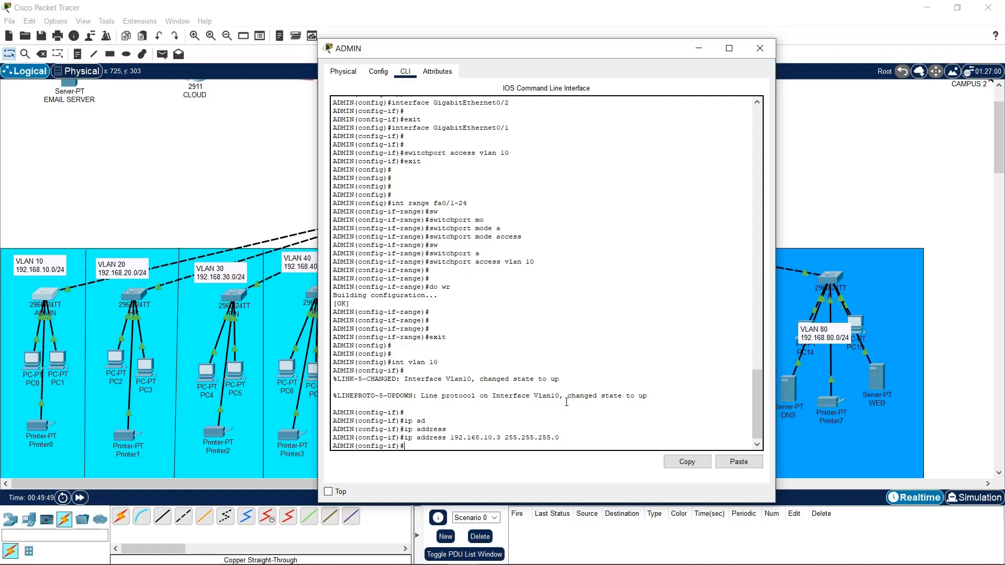
Set the ADMIN switch's default gateway to 192.168.10.1
text(ip default-gateway 192.168.10.1)
key(Return)
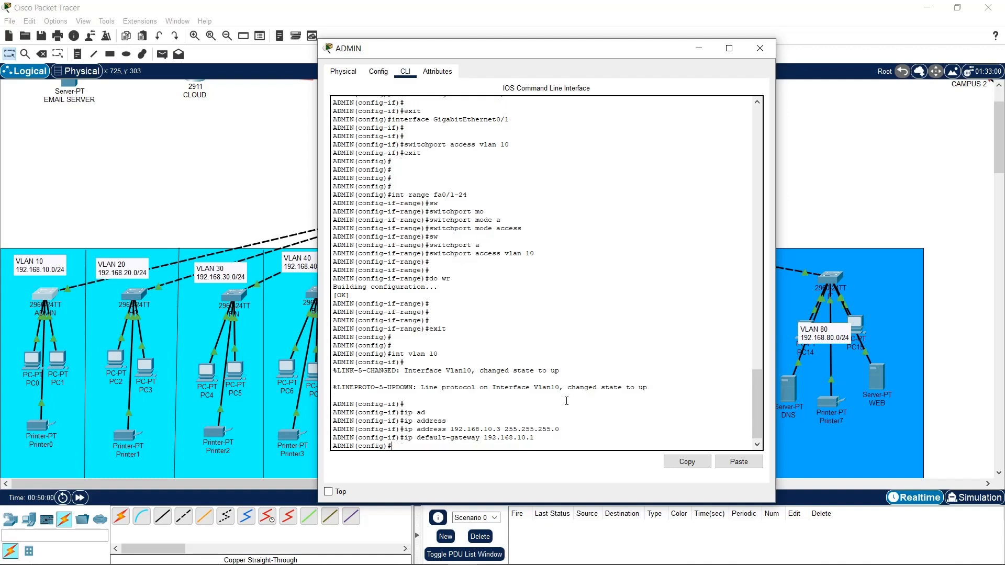
Save the configuration with 'do wr', exit, and close the ADMIN switch window
text(do wr)
key(Return)
key(Return)
key(Return)
key(Return)
text(exit)
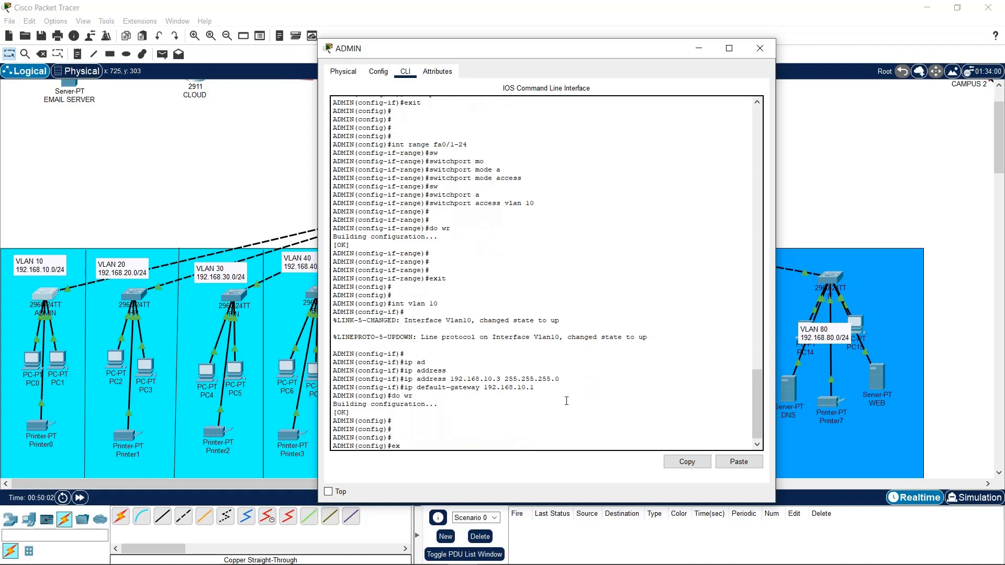
key(Return)
key(Return)
key(Return)
key(Return)
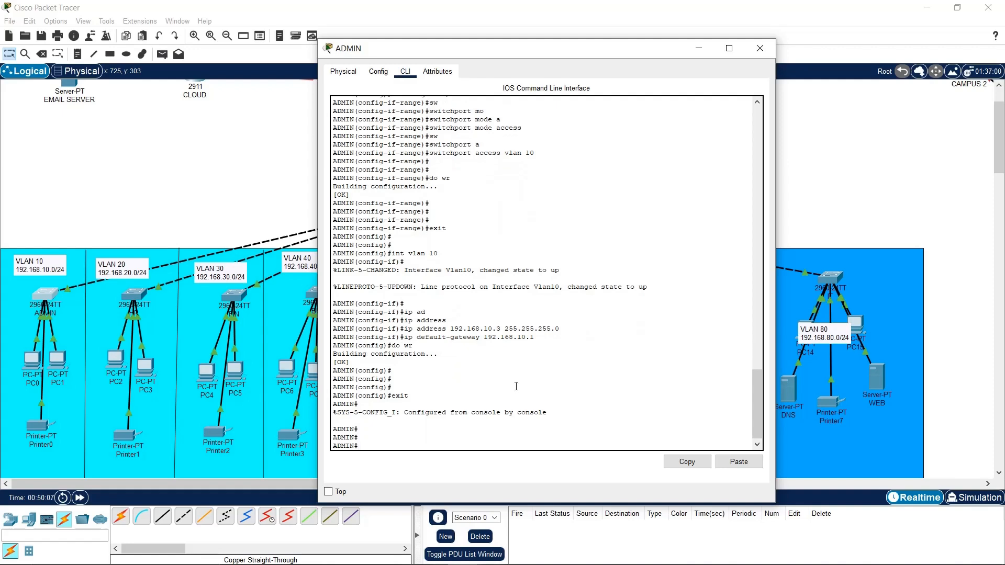
scroll(526, 380, up, 20)
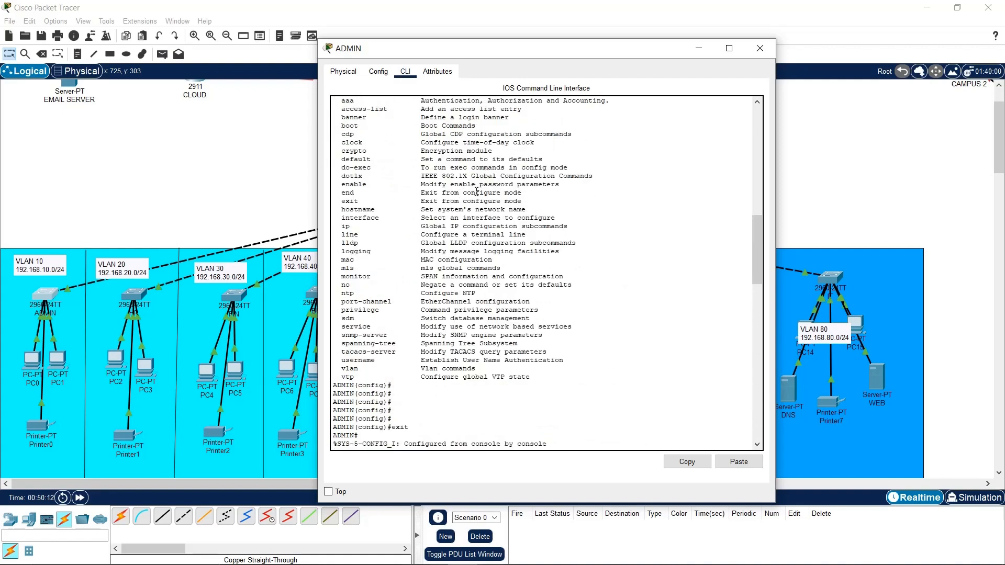
scroll(473, 200, up, 3)
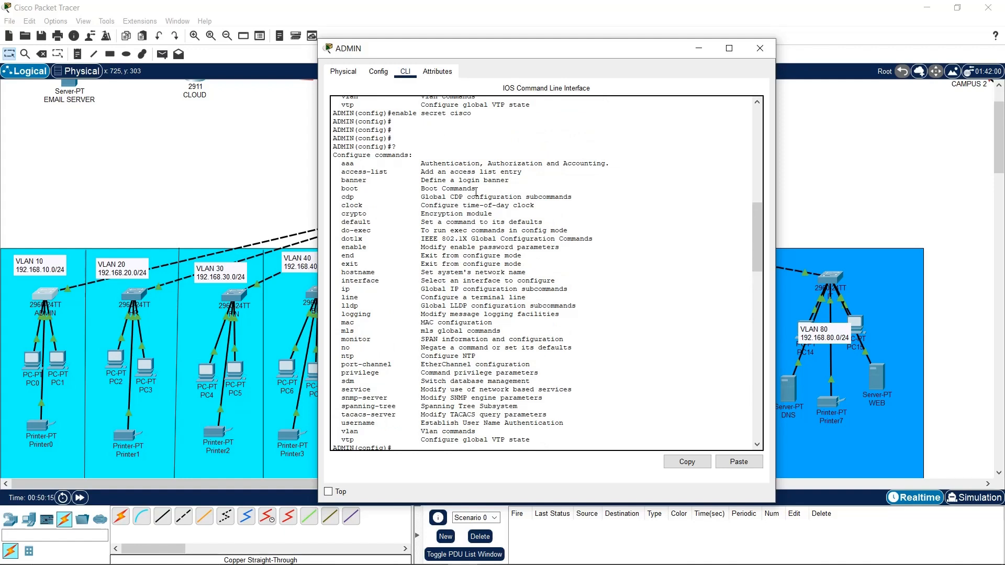
scroll(476, 192, down, 15)
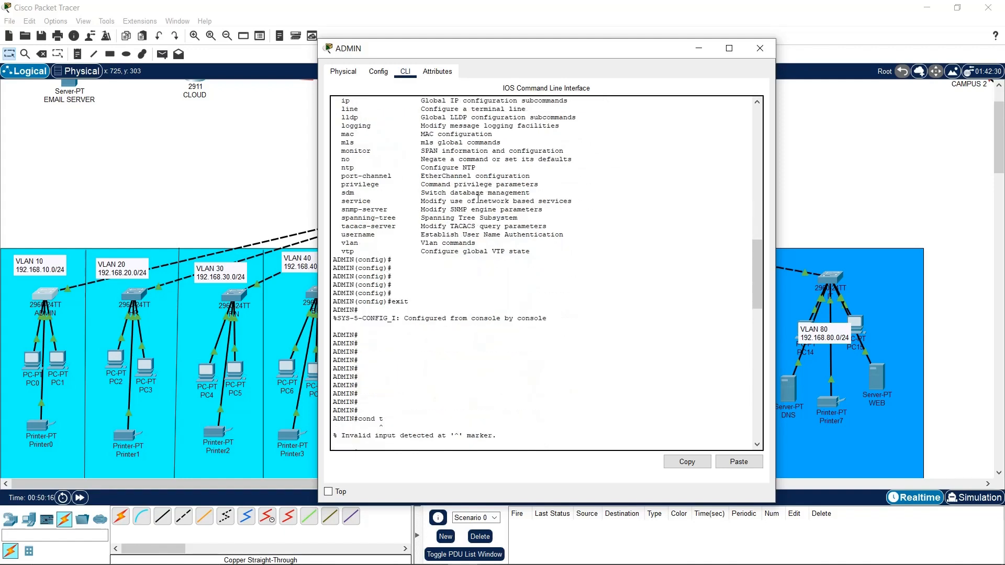
click(759, 48)
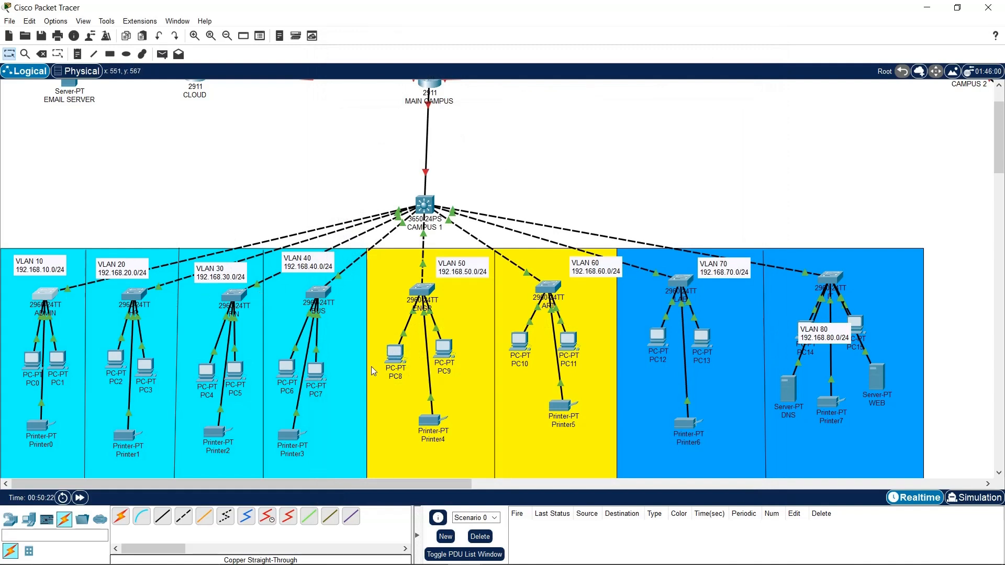
Open the HR switch, change its hostname from Switch to HR, and save to NVRAM
mouse_move(921, 555)
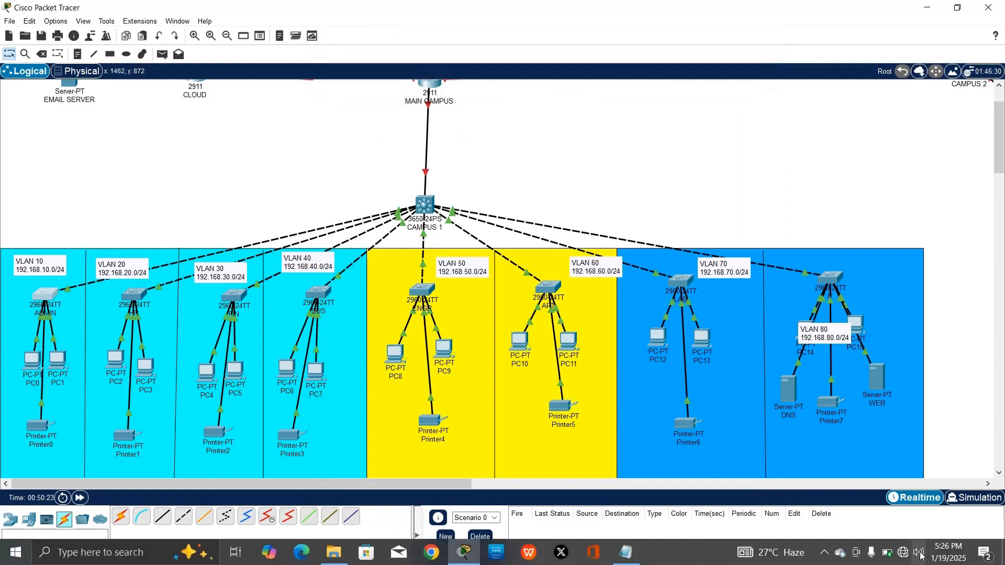
click(824, 553)
click(813, 526)
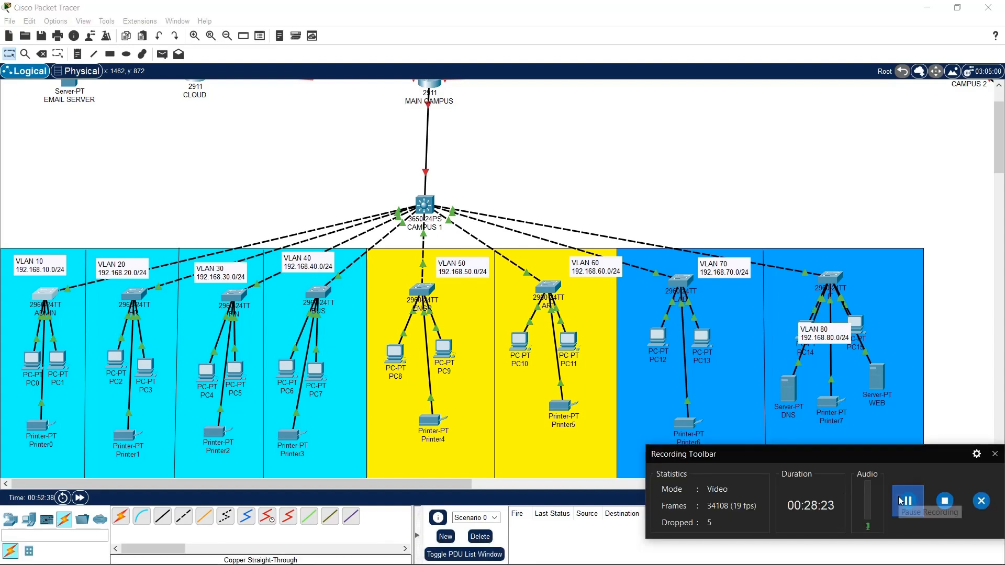
click(994, 453)
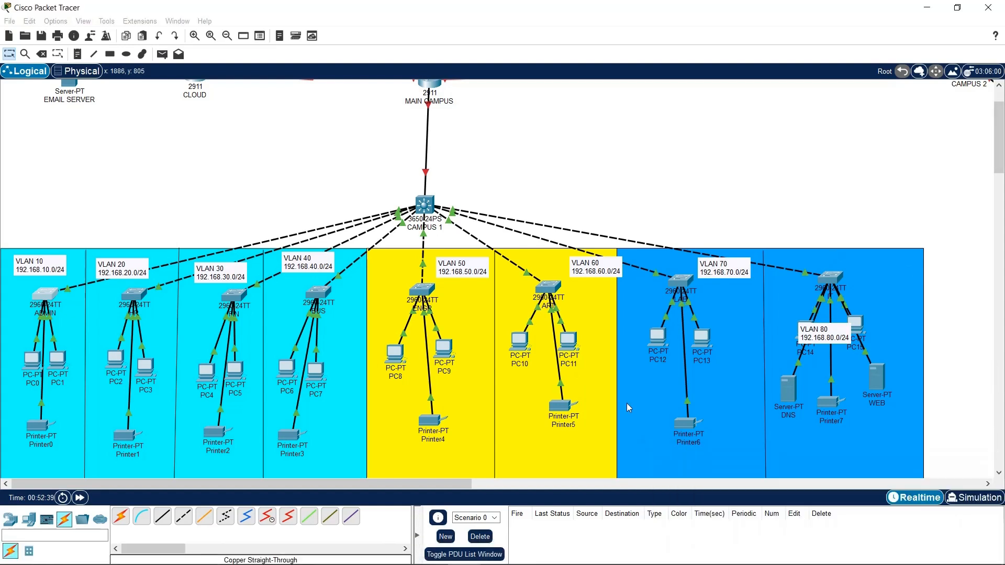
click(144, 295)
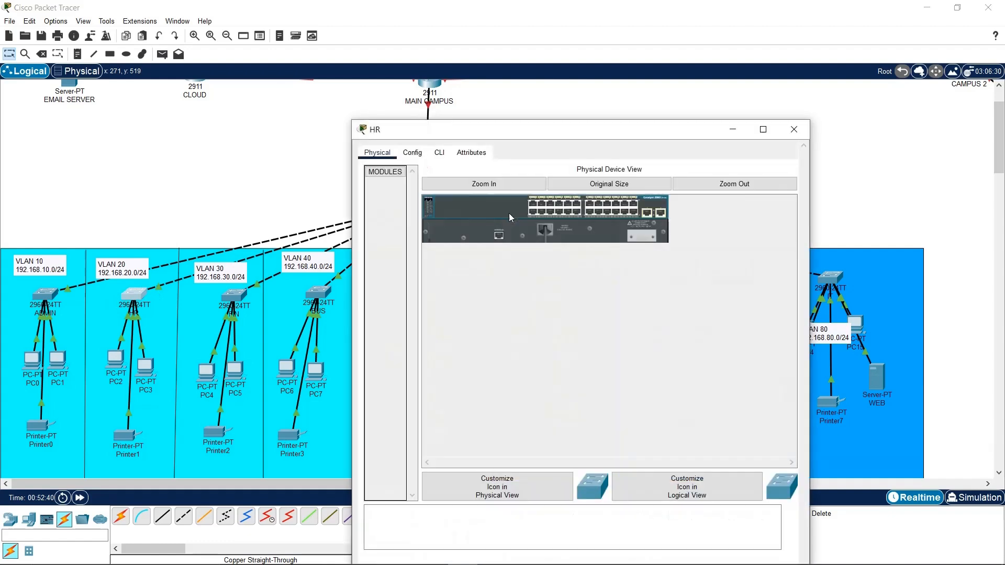
drag(523, 100, 520, 71)
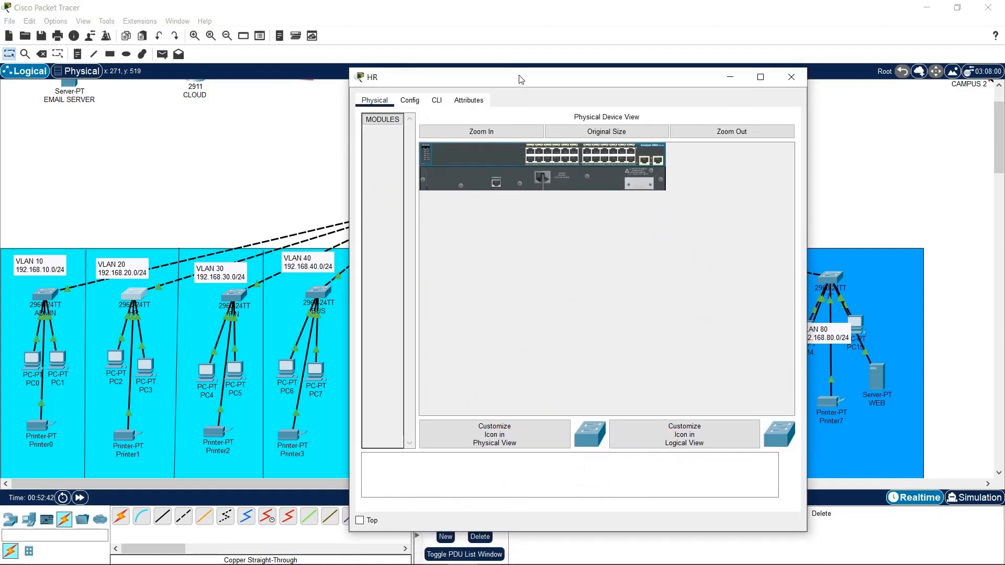
click(418, 105)
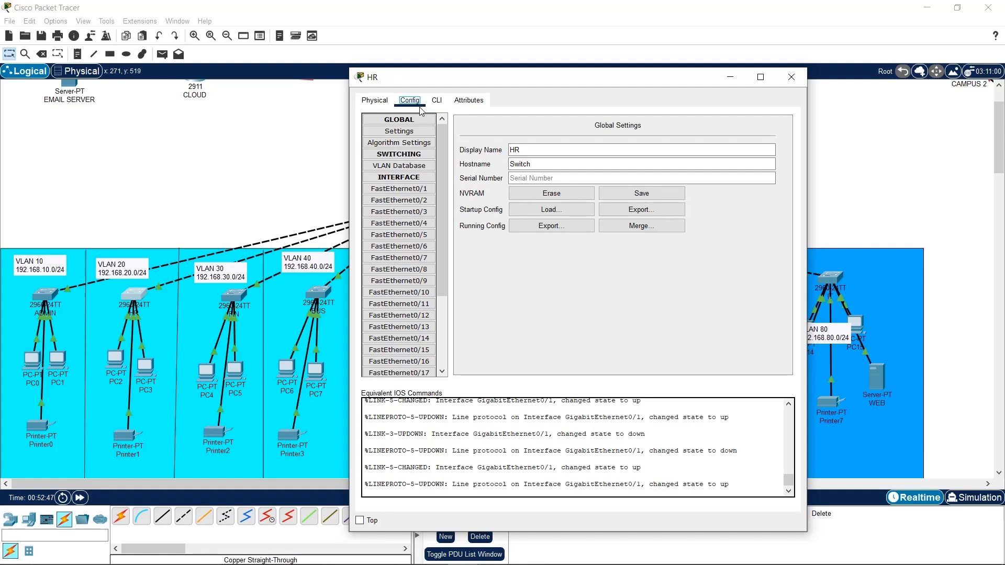
drag(557, 164, 454, 163)
text(HR)
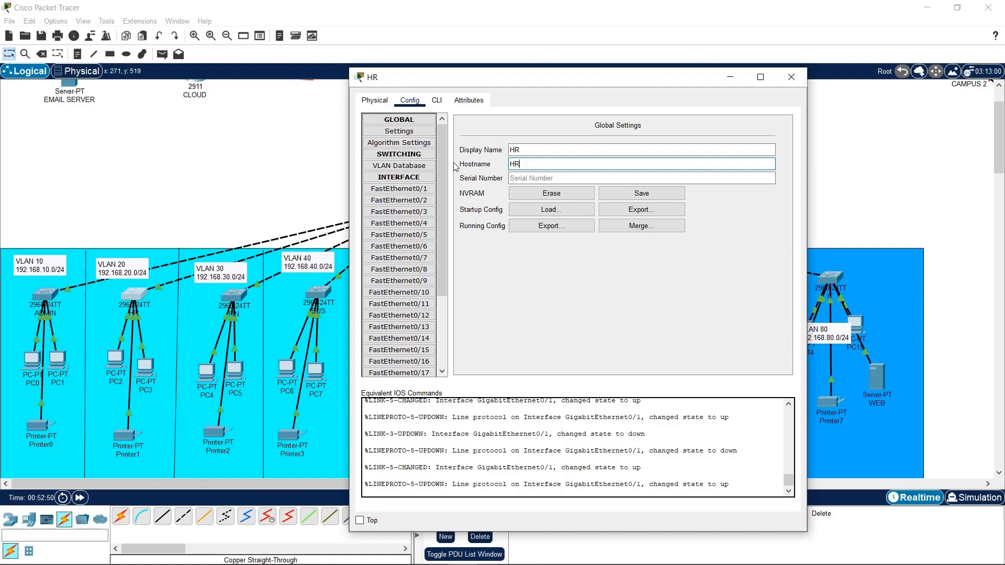
click(672, 193)
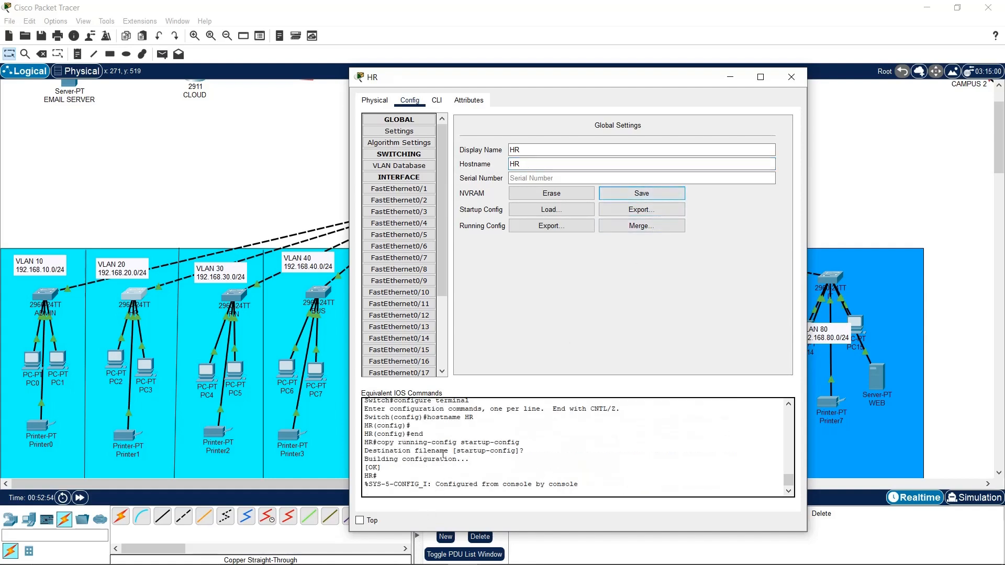
drag(473, 417, 448, 417)
Add VLAN 20 named HR in the HR switch's VLAN Database
click(398, 165)
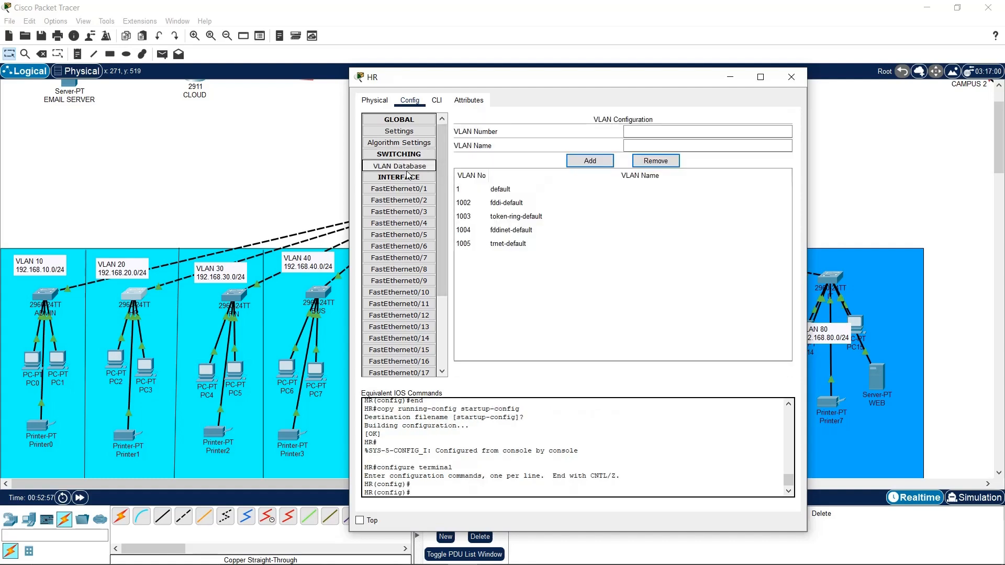
click(734, 135)
text(2)
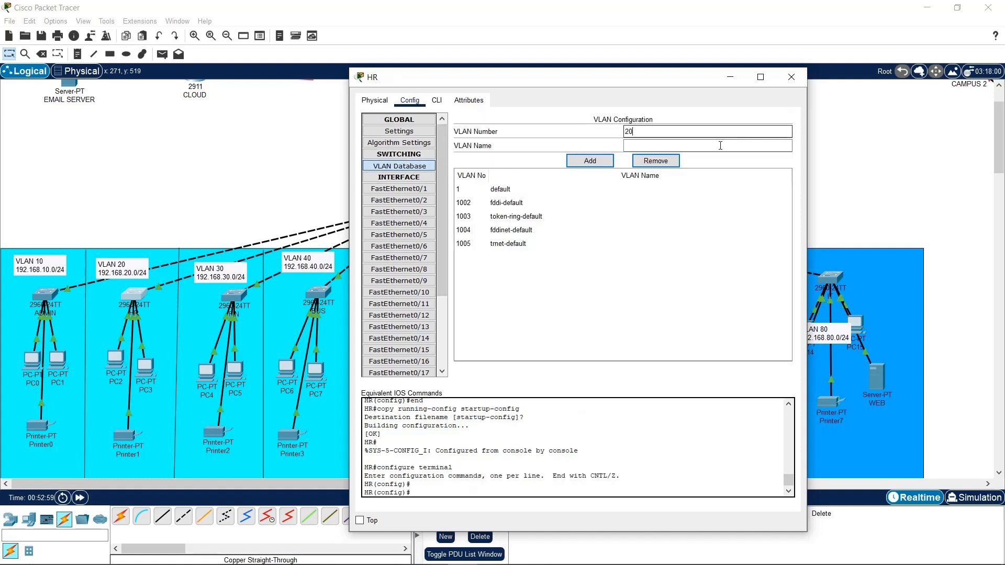
text(0)
click(702, 147)
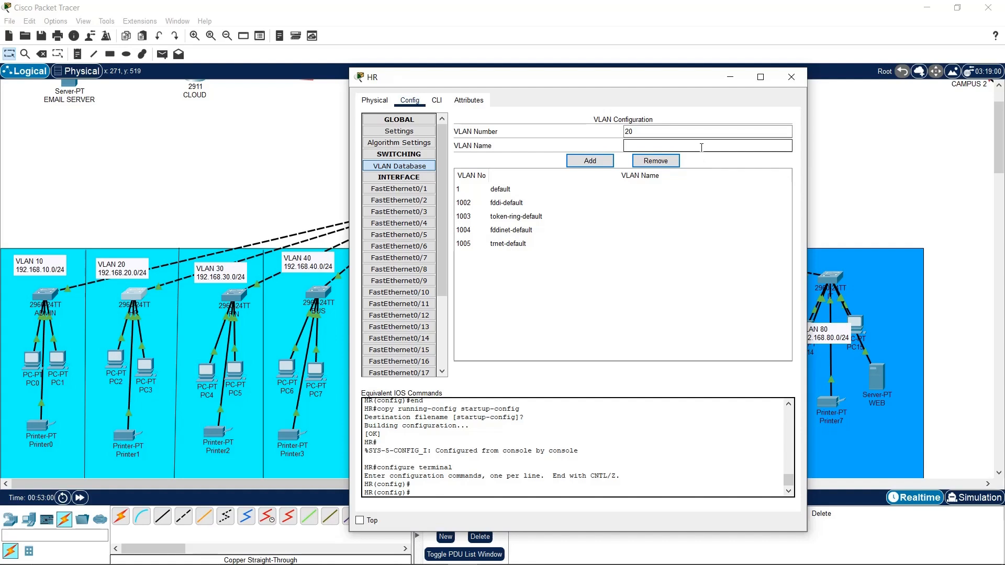
text(HR)
click(607, 161)
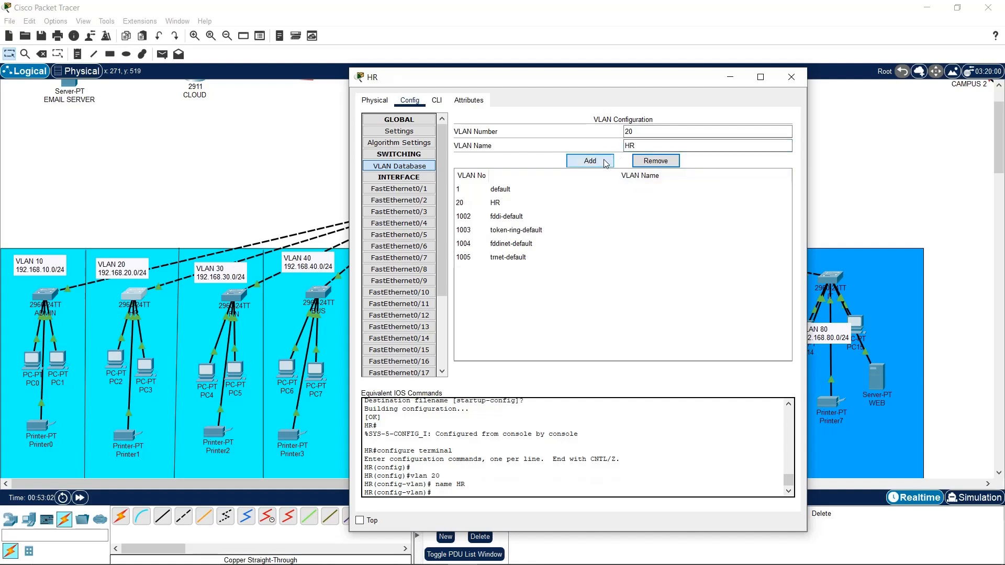
click(513, 204)
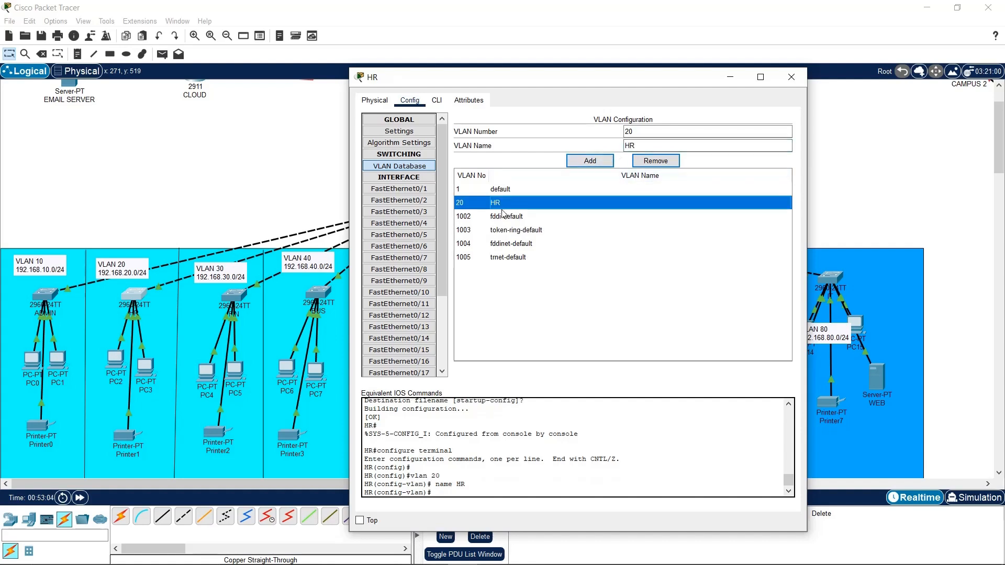
scroll(428, 187, down, 3)
scroll(428, 187, up, 3)
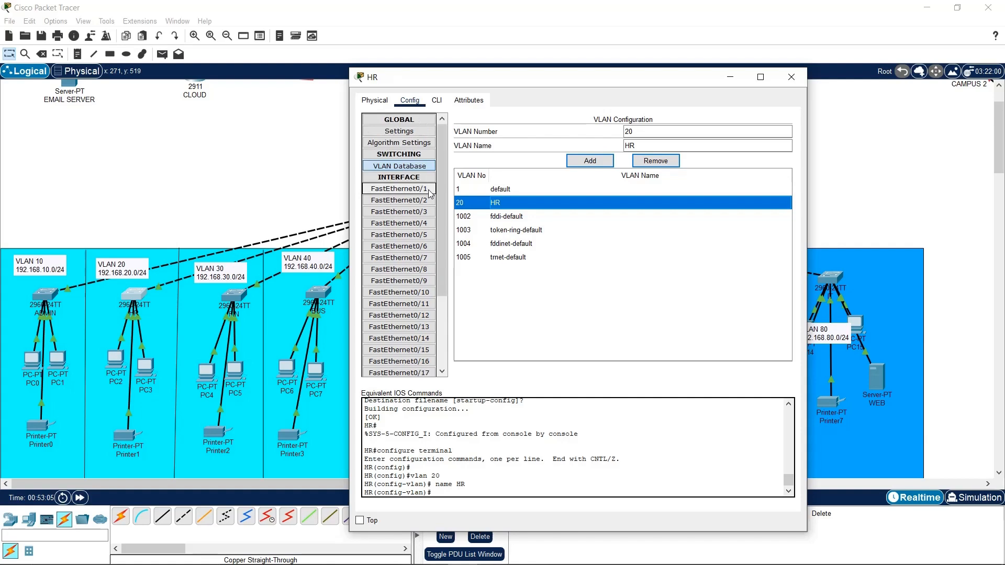
Set GigabitEthernet0/1 and GigabitEthernet0/2 to VLAN 20:HR
click(428, 189)
click(779, 176)
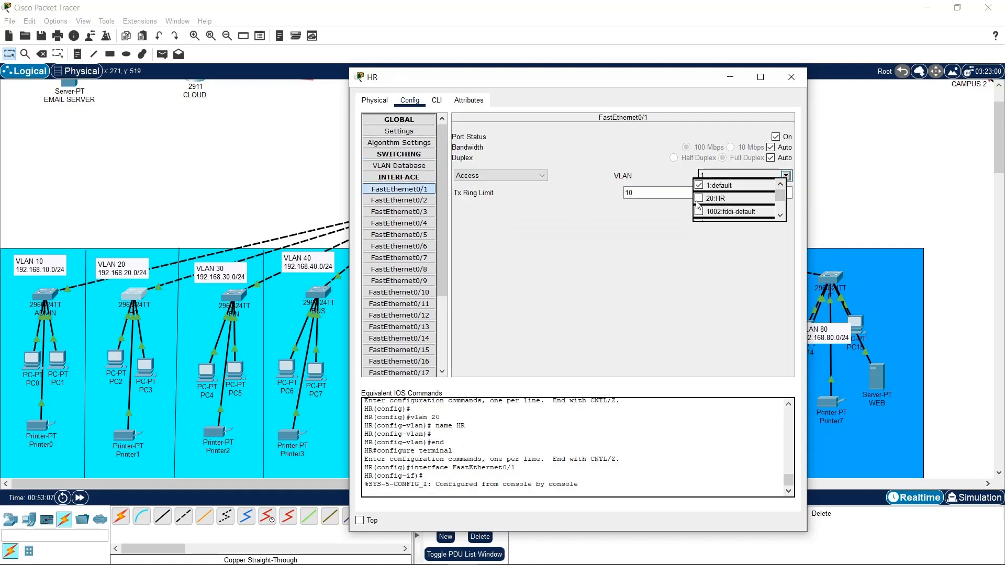
click(675, 207)
scroll(406, 269, down, 3)
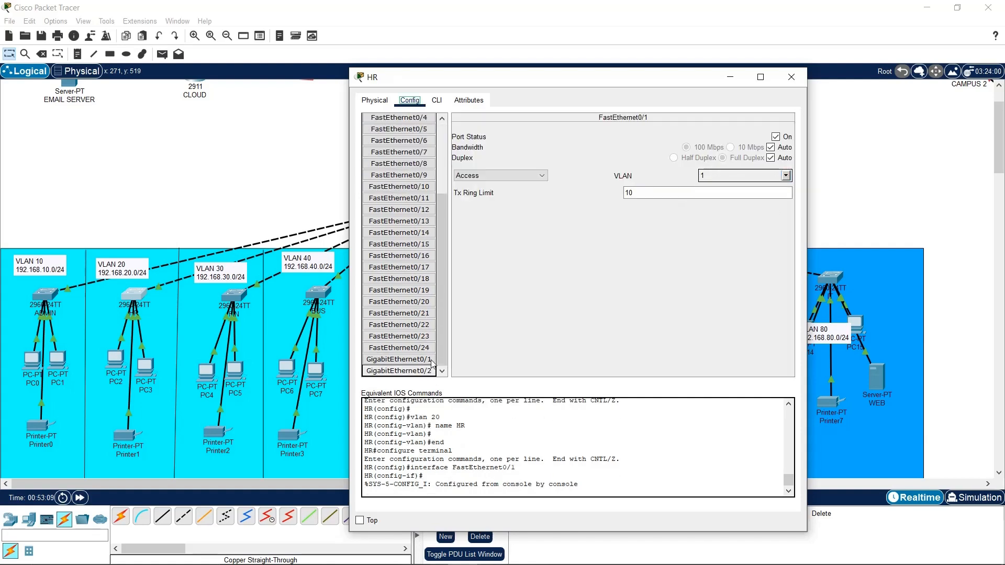
click(399, 360)
click(785, 175)
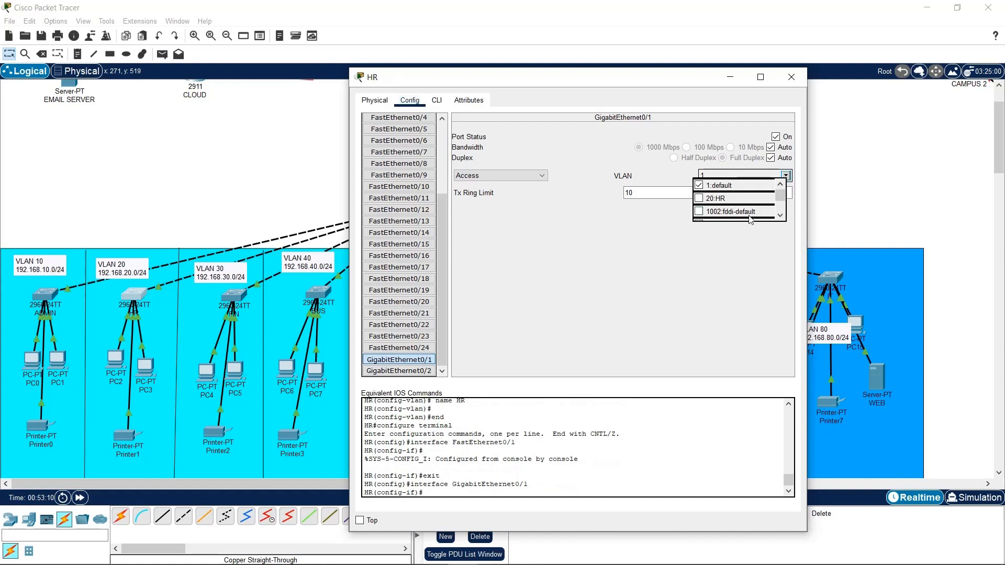
click(717, 197)
click(398, 370)
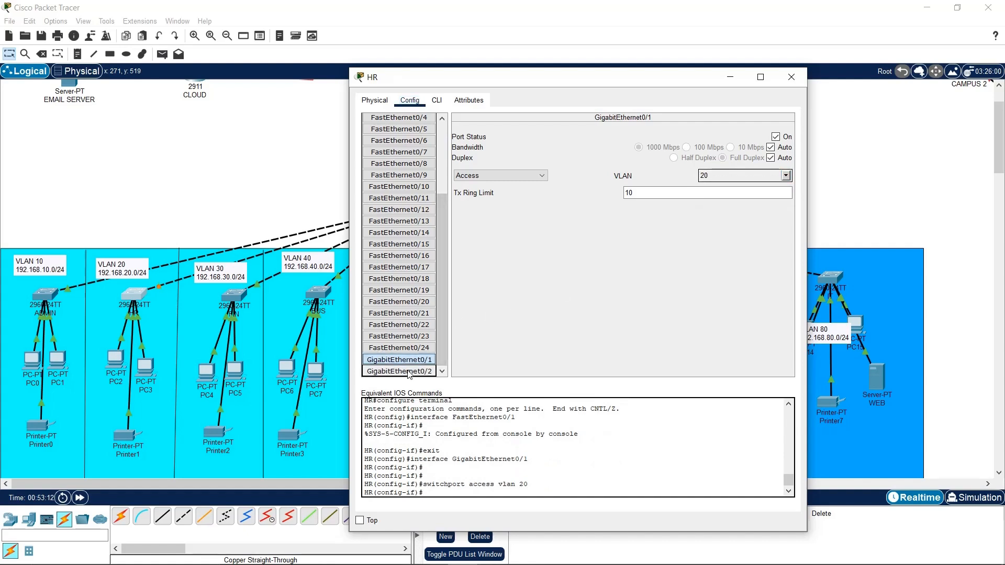
click(785, 175)
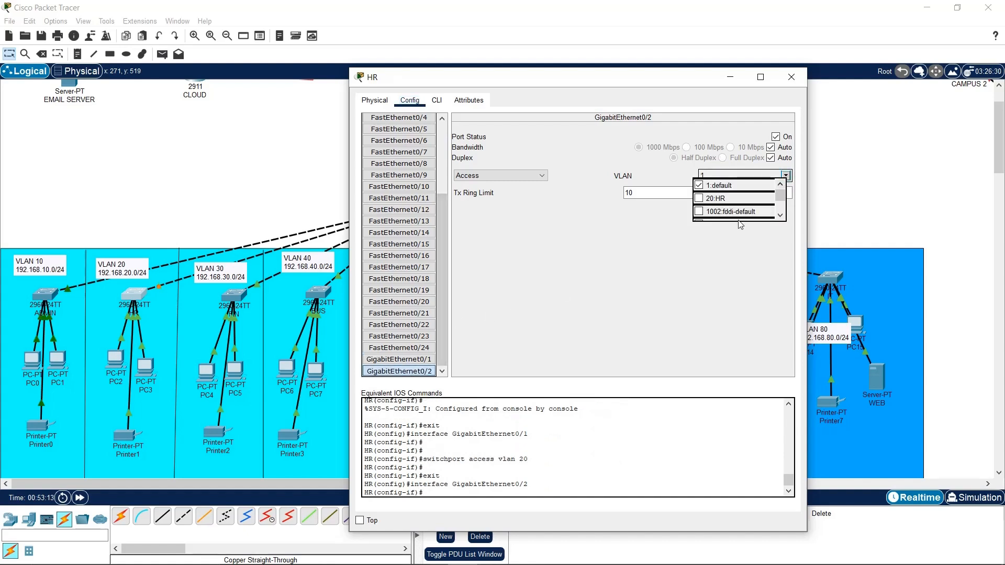
click(715, 198)
In the HR CLI, select interface range fa0/1-24 and make them access ports
click(437, 100)
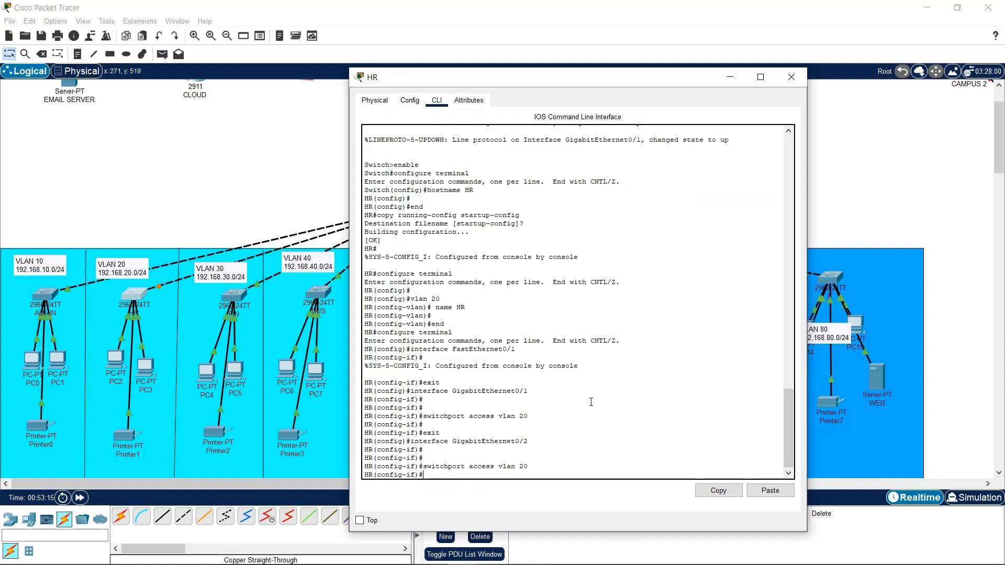
key(Return)
key(Return)
text(exit)
key(Return)
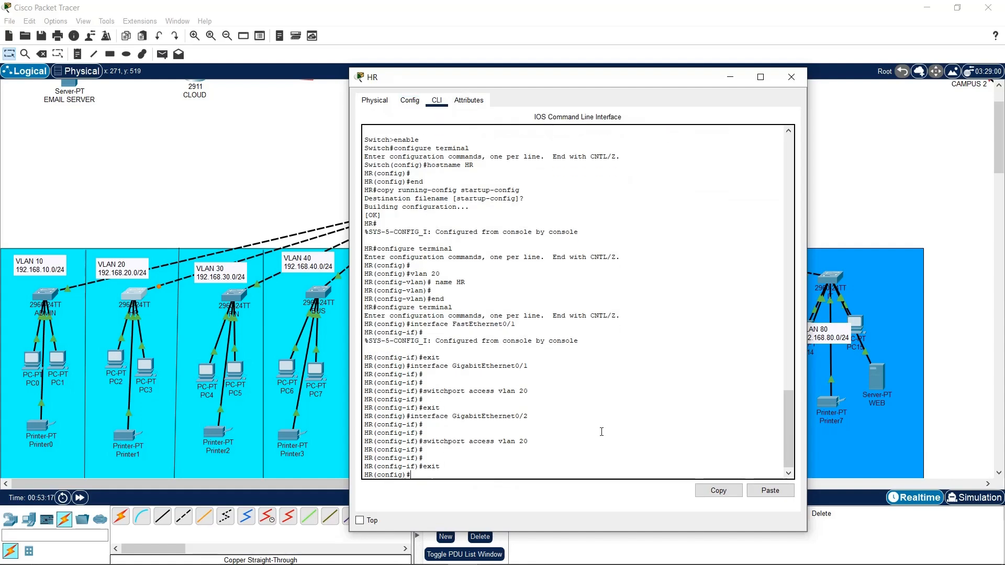
key(Return)
key(Return)
text(int ran)
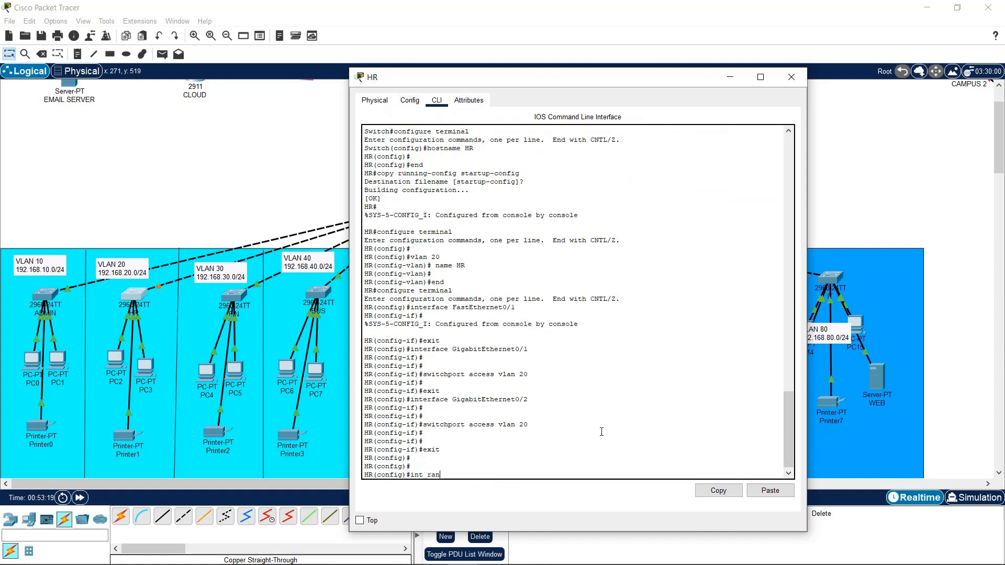
text( fa0/1-24)
key(Return)
key(Return)
text(sw)
key(Tab)
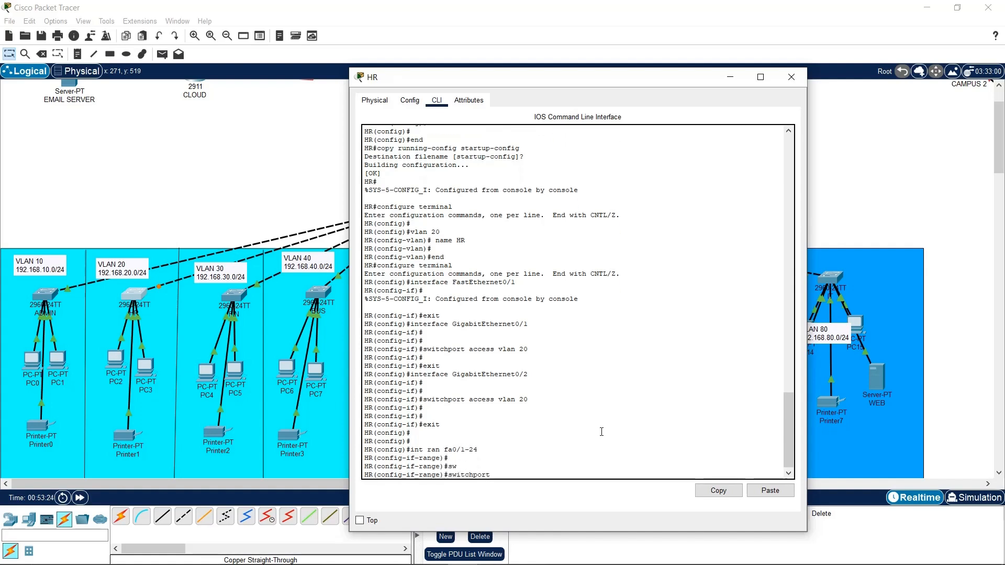
text(MO)
key(Tab)
text(A)
key(Tab)
key(Return)
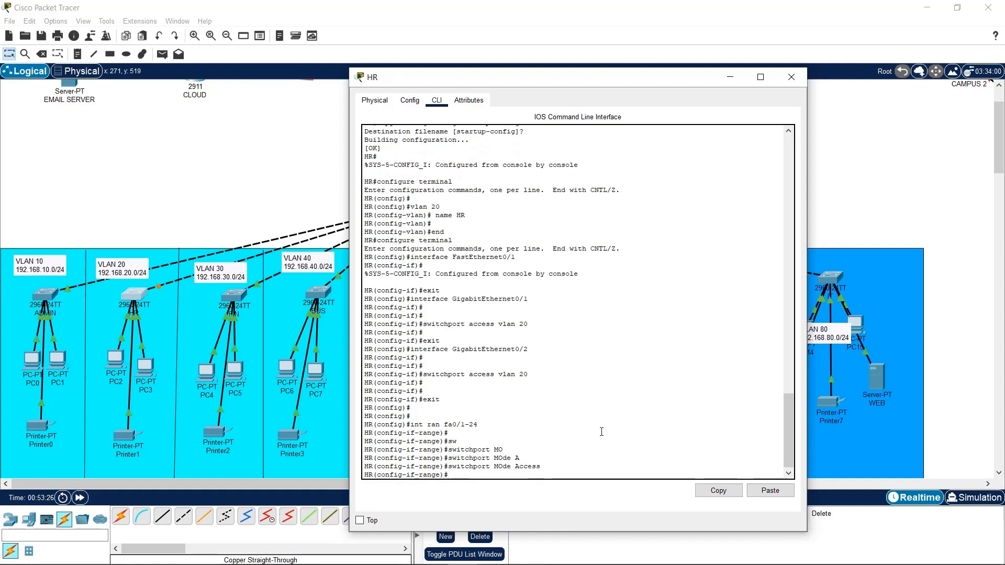
Assign fa0/1-24 to VLAN 20, save with 'do wr', and enter interface Vlan20
text(sw)
key(Tab)
text(a)
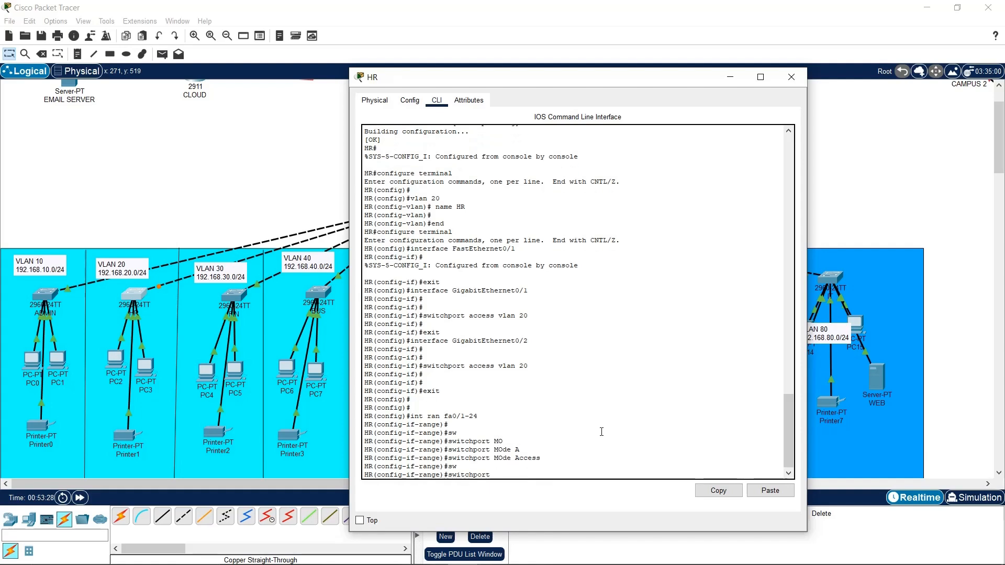
key(Tab)
text(vlan 20)
key(Return)
key(Return)
key(Return)
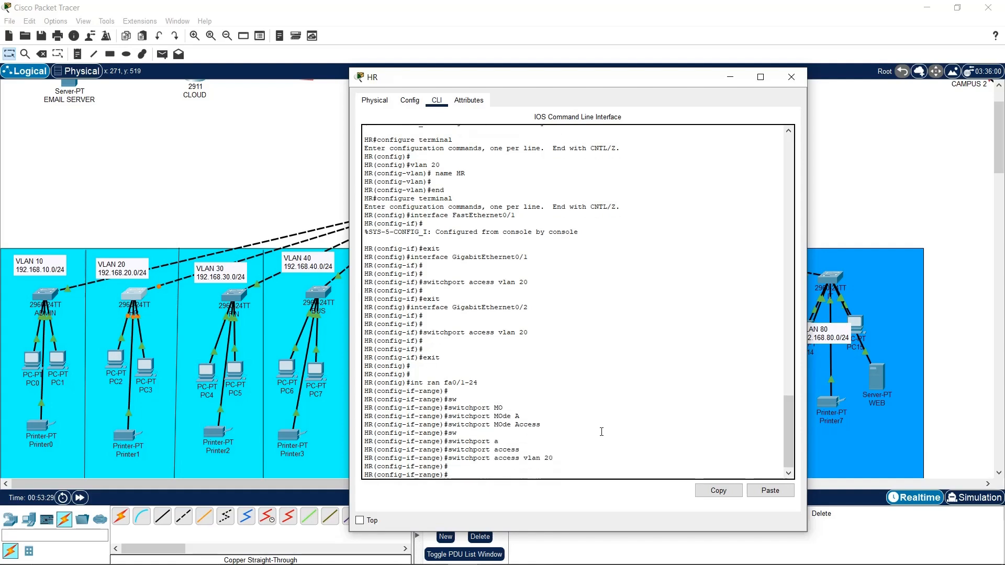
text(exit)
key(Return)
key(Return)
key(Return)
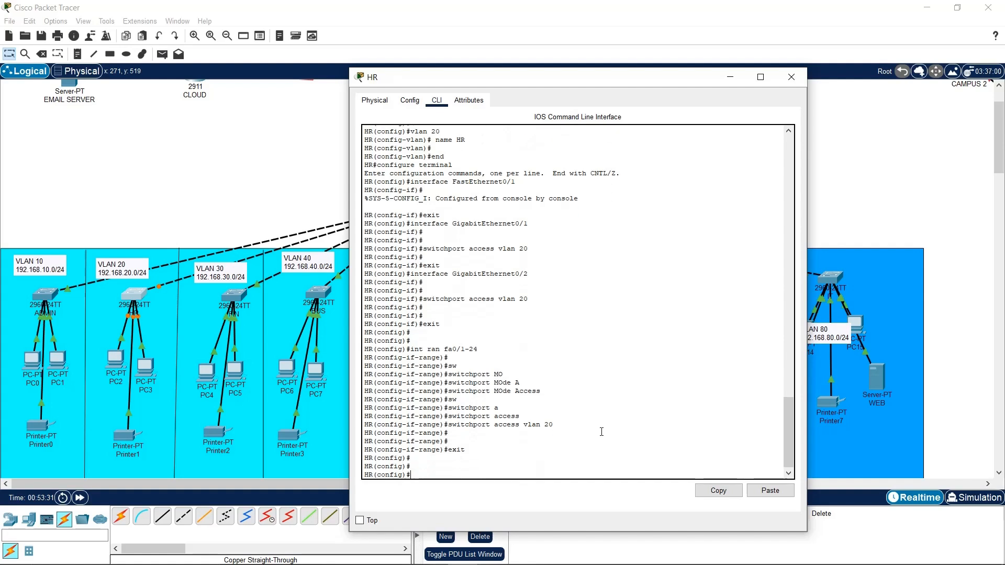
text(do wr)
key(Return)
key(Return)
key(Return)
key(Return)
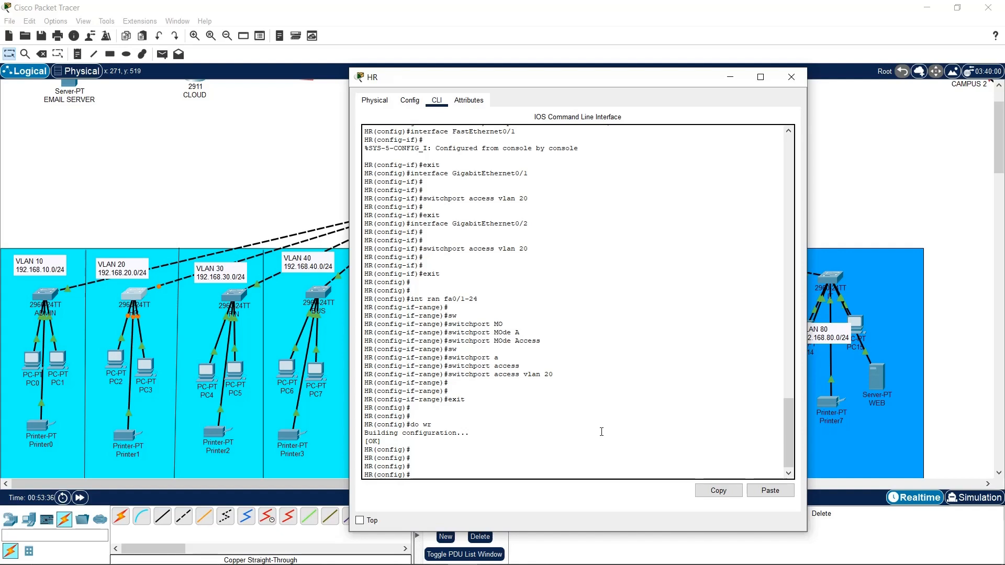
text(int vlan 20)
key(Return)
key(Return)
key(Return)
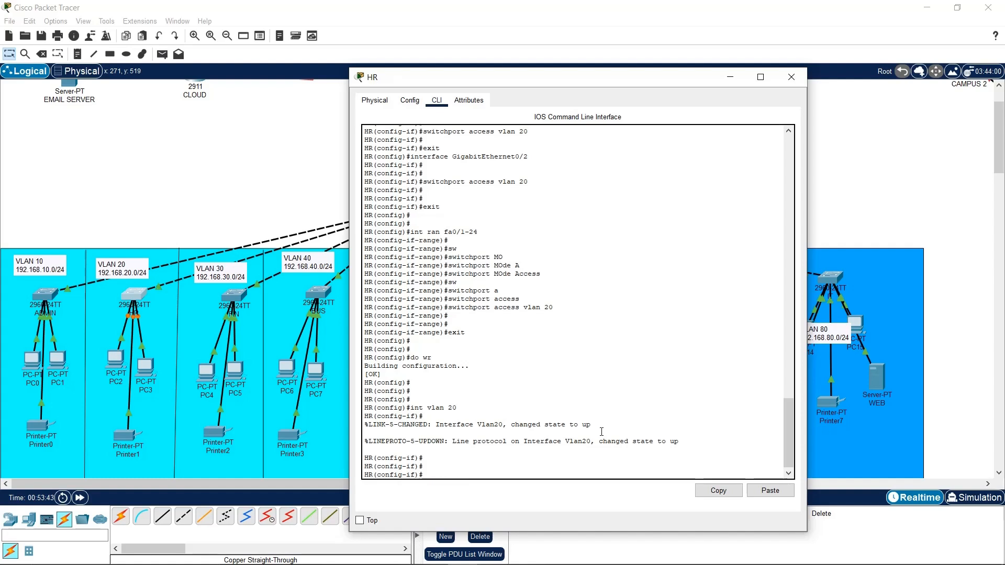
Give Vlan20 the address 192.168.20.3 255.255.255.0
text(ip add)
key(Tab)
text(192.)
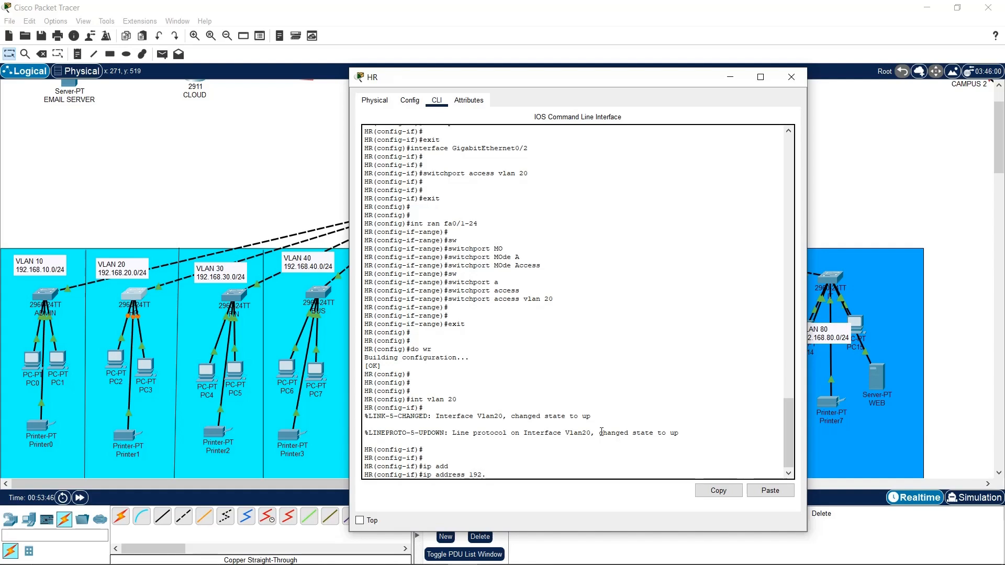
text(168.20.3 255.255.255.0)
key(Return)
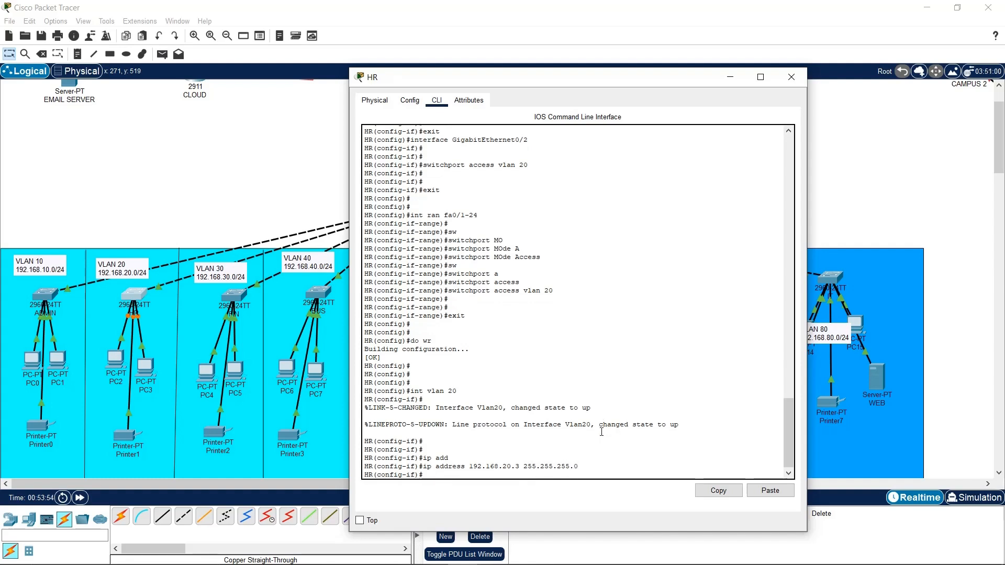
Set default gateway 192.168.20.3, save with 'do wr', and close the HR window
text(ip defa)
key(Tab)
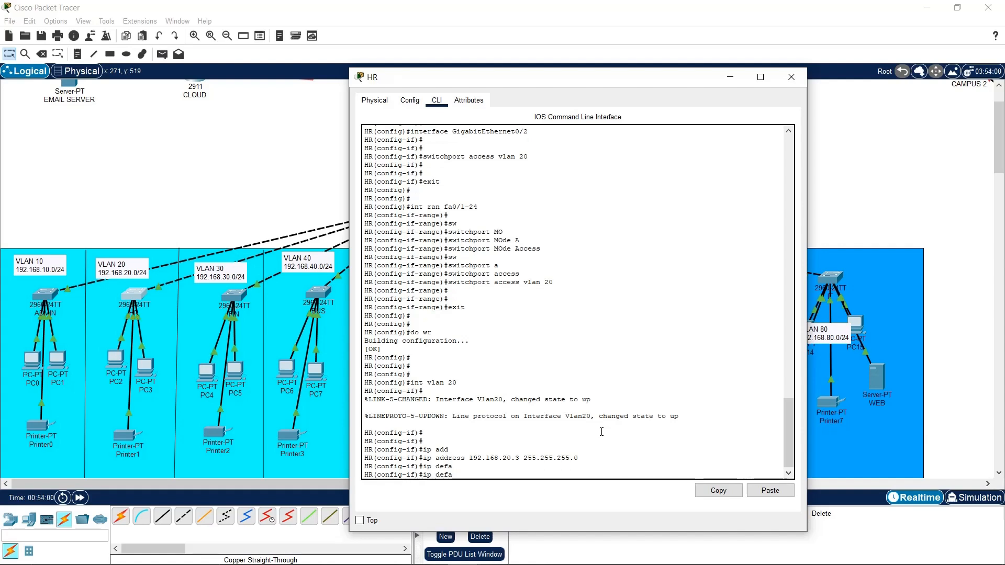
text(ult-gateway 192.168.20.3)
key(Return)
key(Return)
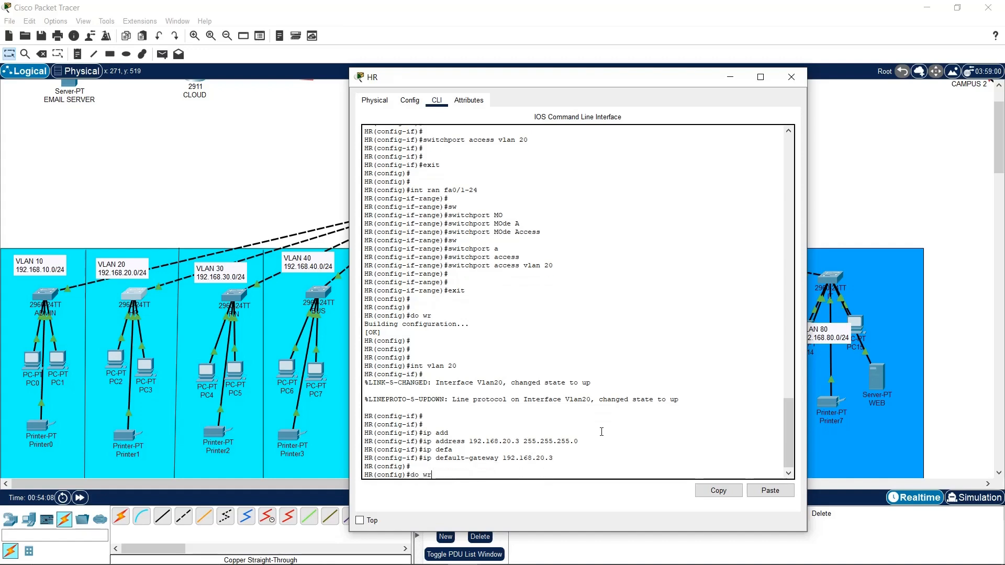
text(do wr)
key(Return)
key(Return)
key(Return)
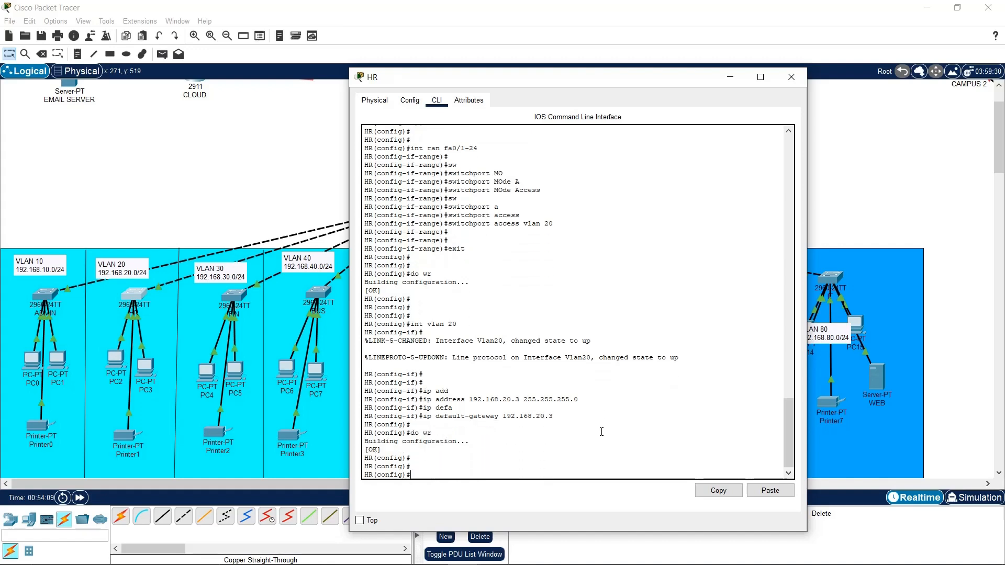
click(791, 77)
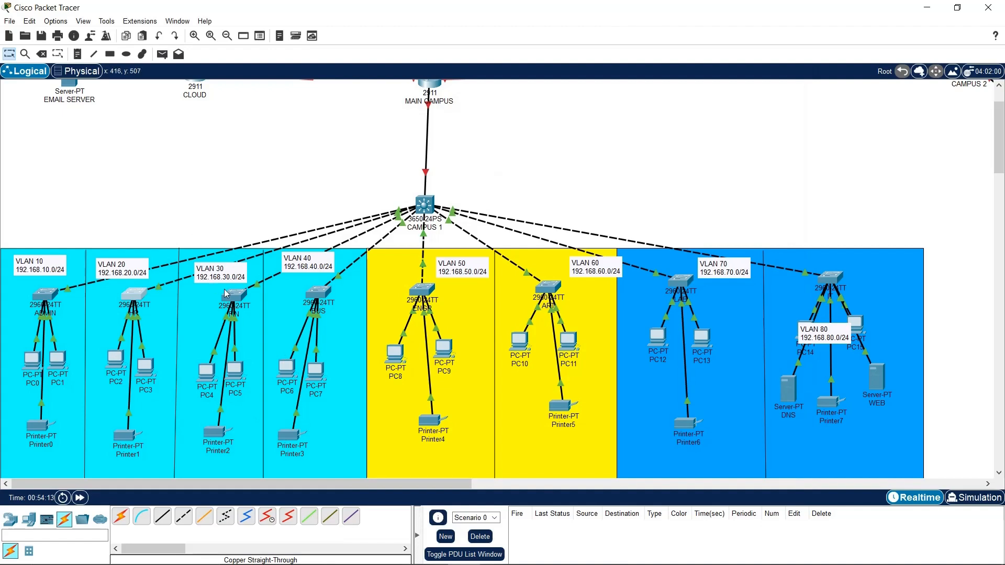
Open the FIN switch and change its hostname to FIN
click(241, 291)
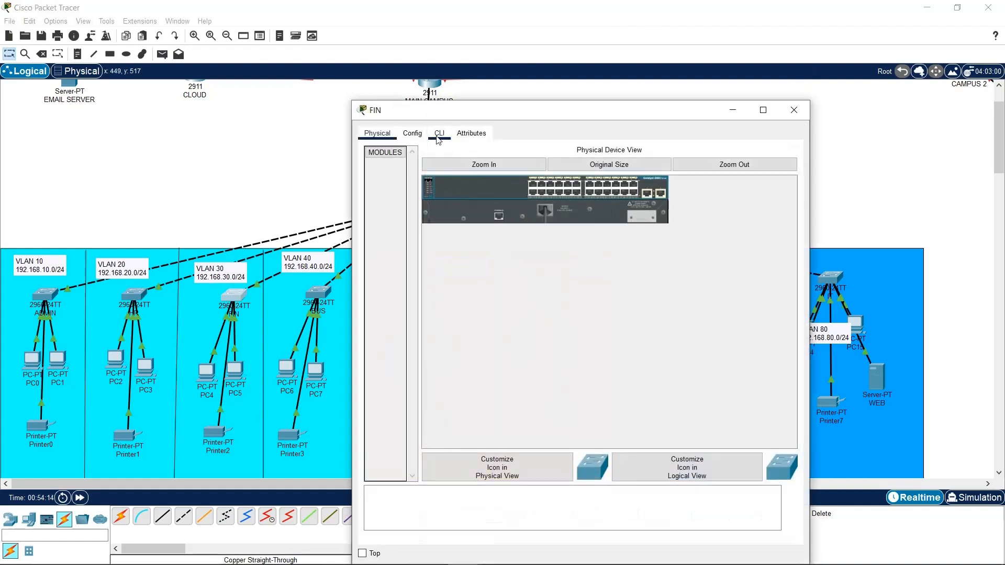
click(412, 132)
double_click(585, 203)
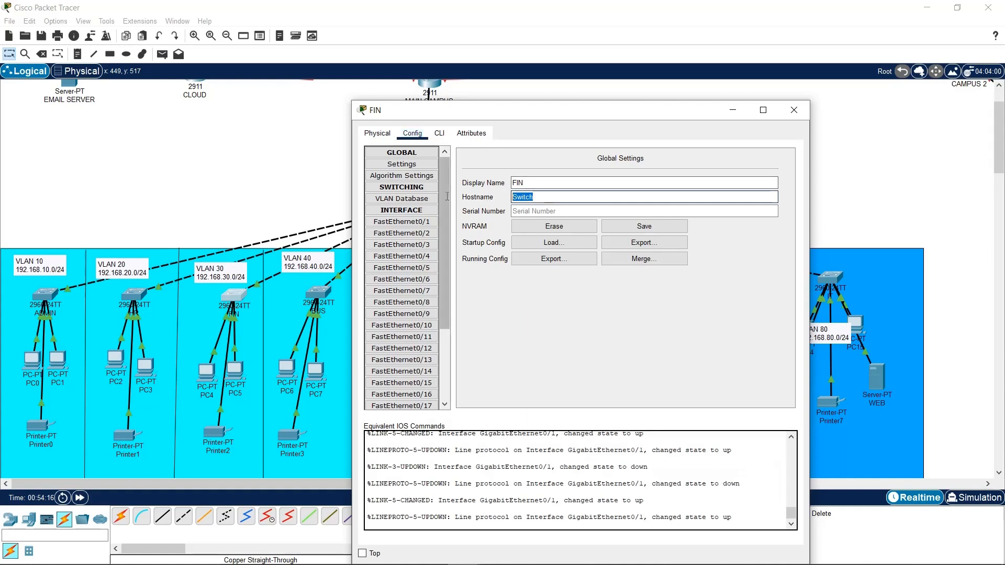
text(FIN)
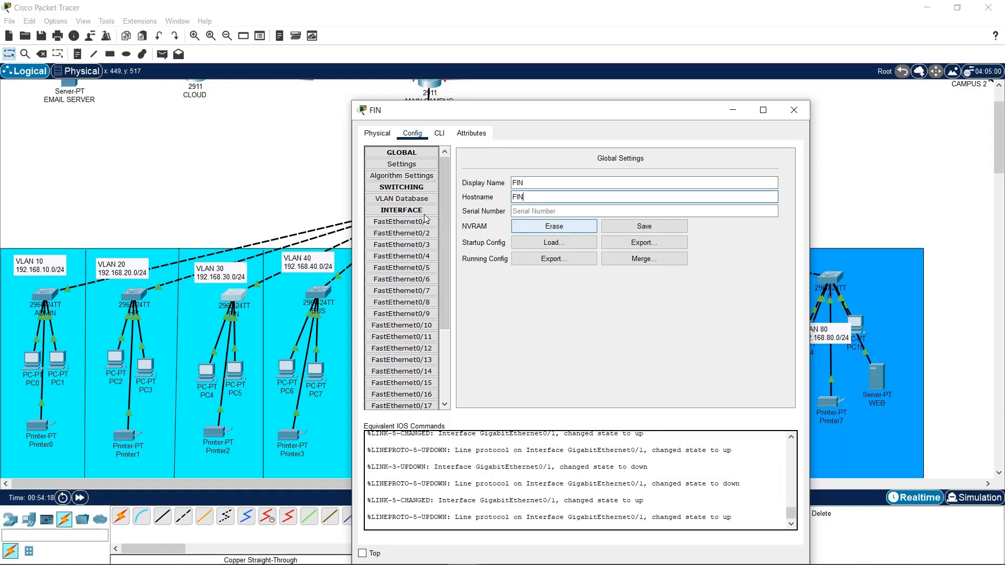
Add VLAN 30 named FIN in the FIN switch's VLAN Database
click(401, 198)
click(666, 165)
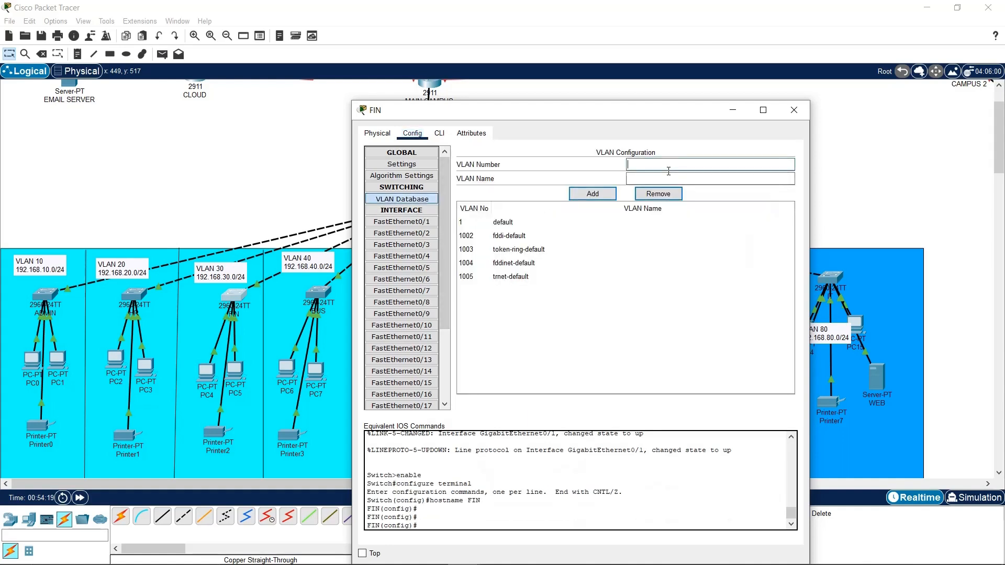
text(3)
click(601, 276)
click(599, 222)
mouse_move(636, 164)
mouse_down()
mouse_move(597, 168)
mouse_move(599, 182)
mouse_up()
text(30FIN)
click(592, 194)
Assign FastEthernet0/1, FastEthernet0/23, GigabitEthernet0/1 and GigabitEthernet0/2 to VLAN 30
click(401, 233)
click(423, 224)
click(788, 208)
click(719, 231)
scroll(418, 314, down, 5)
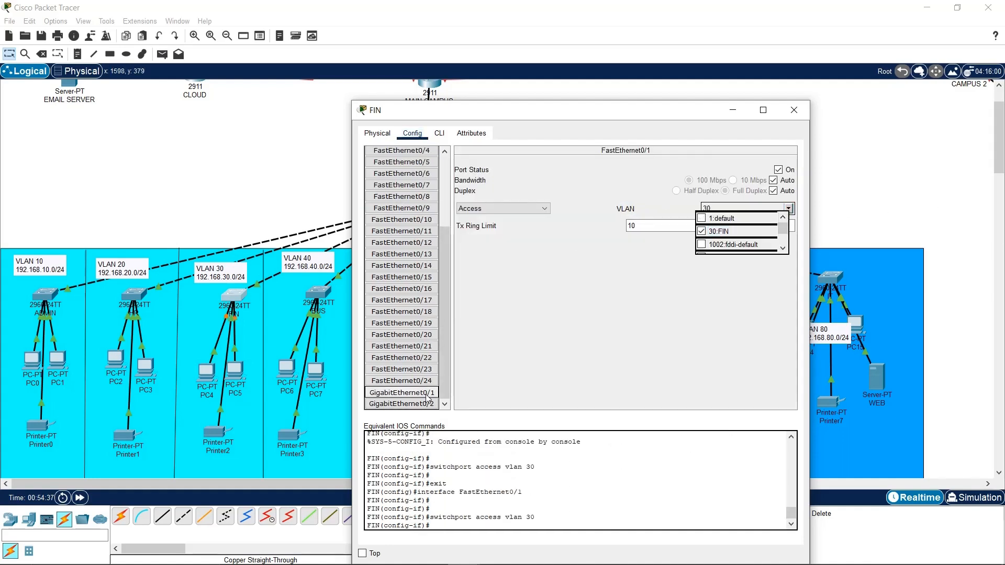
click(401, 392)
click(788, 209)
click(719, 230)
click(401, 369)
click(788, 208)
click(719, 231)
In the FIN CLI, make fa0/1-24 access ports in VLAN 30
click(439, 133)
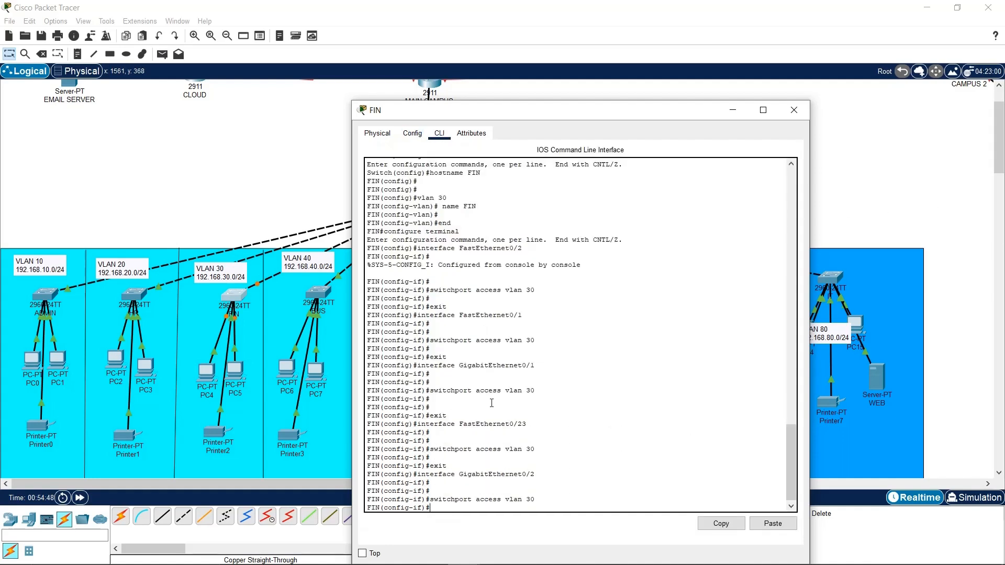
text(EXIT)
key(Return)
key(Return)
key(Return)
text(INT RAN fa0/1-24)
key(Return)
text(switchport mode access)
key(Return)
text(switchport access vlan 30)
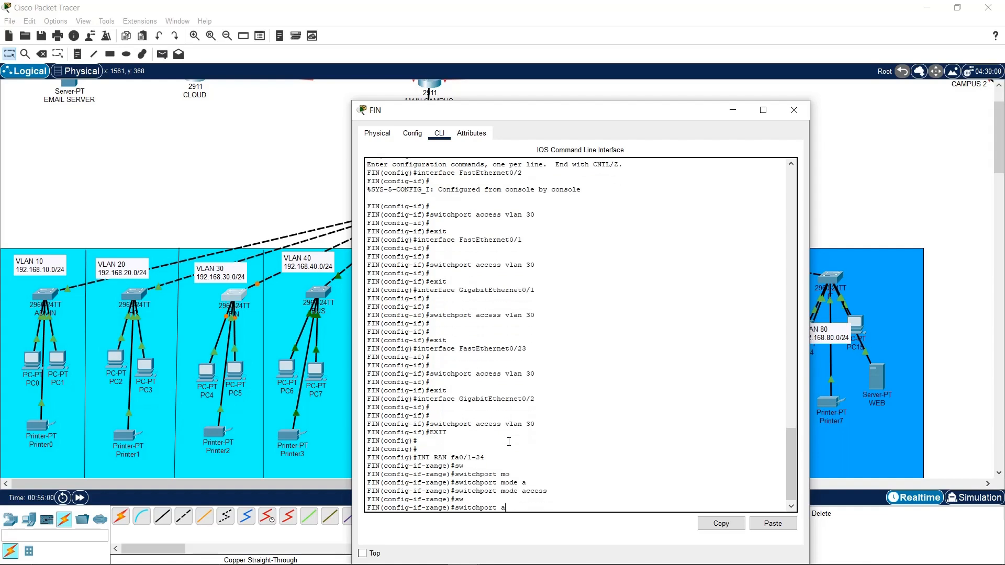
key(Return)
key(Return)
key(Return)
Give interface Vlan30 the address 192.168.30.3 255.255.255.0
text(exit)
text(0)
key(Return)
key(Return)
key(Return)
text(ip defau;t-gawetw)
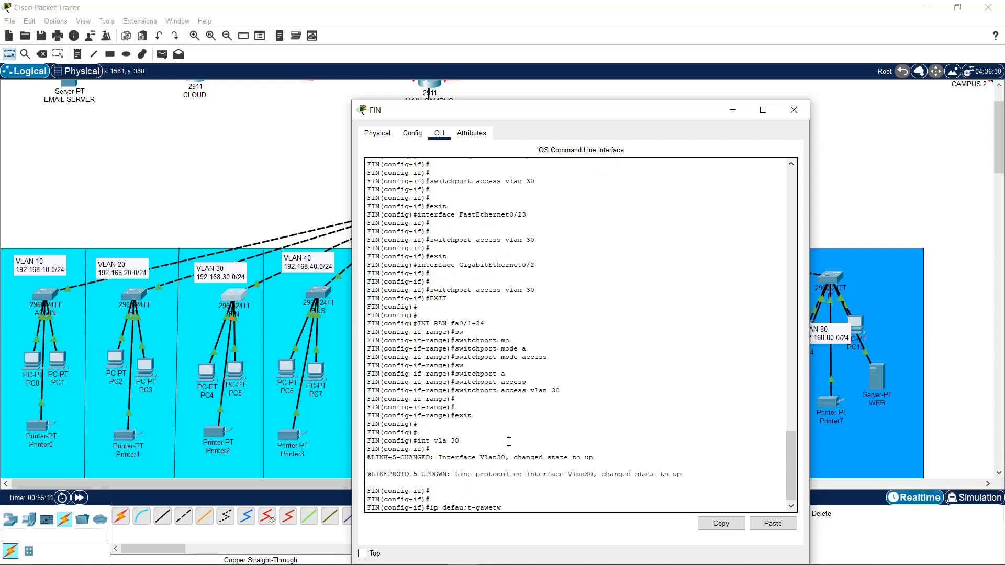
key(BackSpace)
key(BackSpace)
key(BackSpace)
key(BackSpace)
key(BackSpace)
key(Tab)
text(address 192.168.30.3)
key(Return)
key(Up)
text(255.255.255.0)
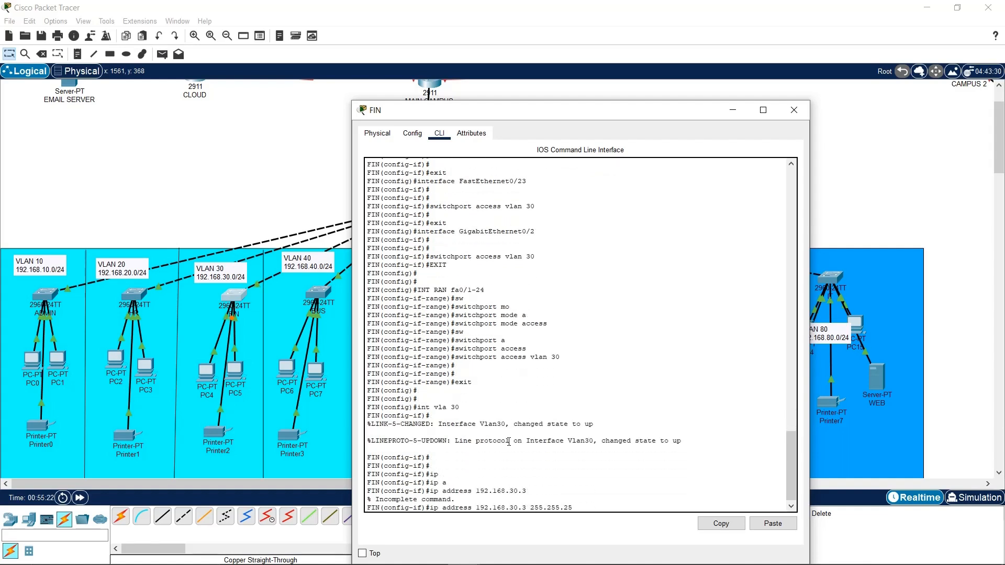
key(Return)
text(ip default-gateway 192.168.30.)
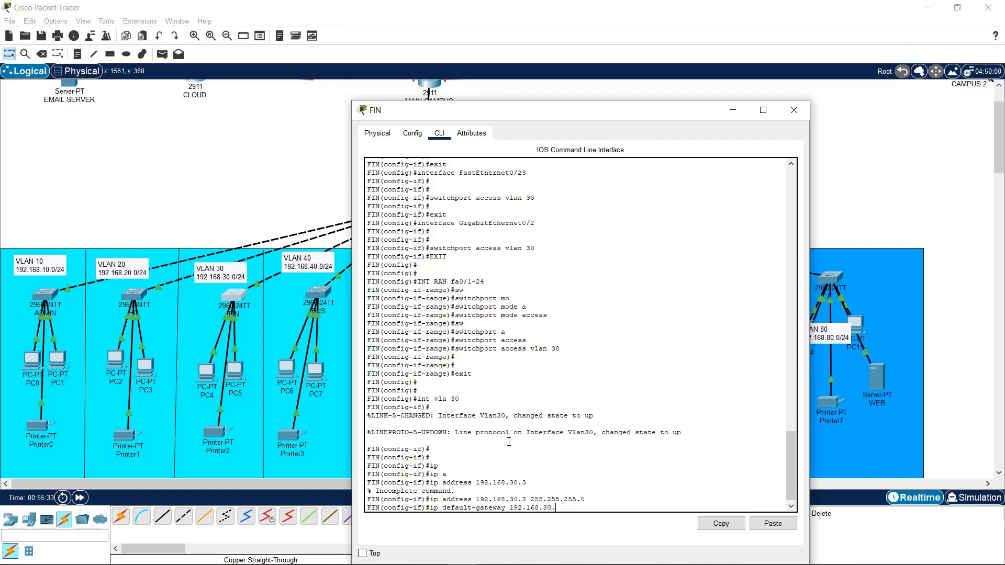
text(1)
key(Return)
drag(585, 441, 425, 440)
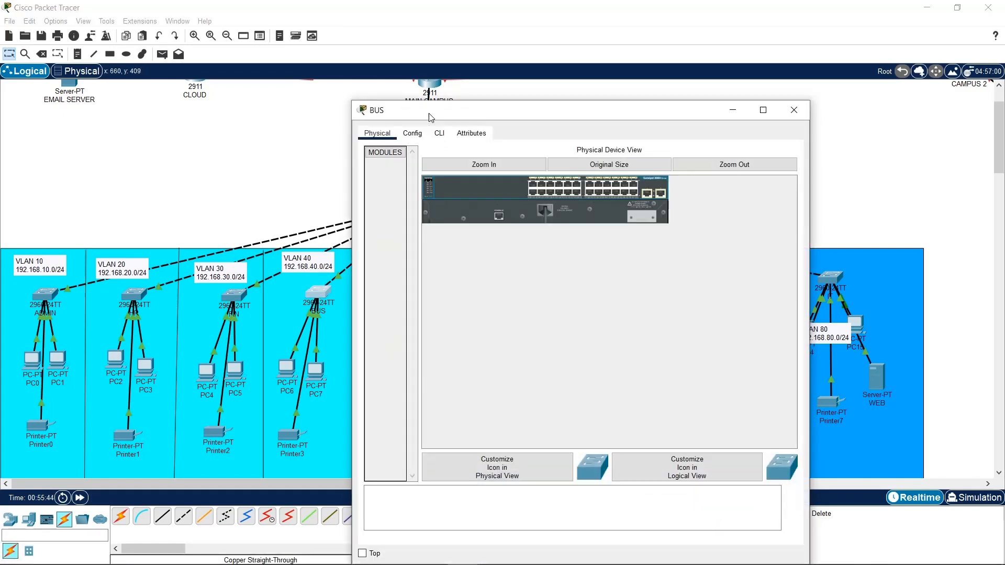
On the BUS switch CLI, make ports fa0/1-24 and gig0/1-2 access ports in VLAN 40
click(439, 133)
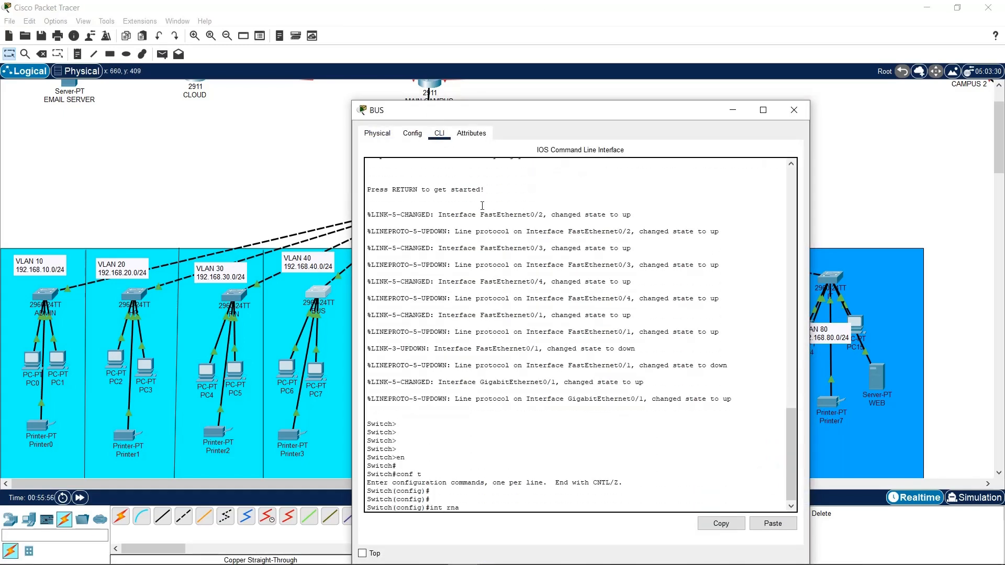
text(fa0/1-24,gig0/1-2)
key(Return)
text(switchport mode access)
key(Return)
text(switchport access vlan 4-)
key(BackSpace)
text(0)
key(Return)
key(Return)
key(Return)
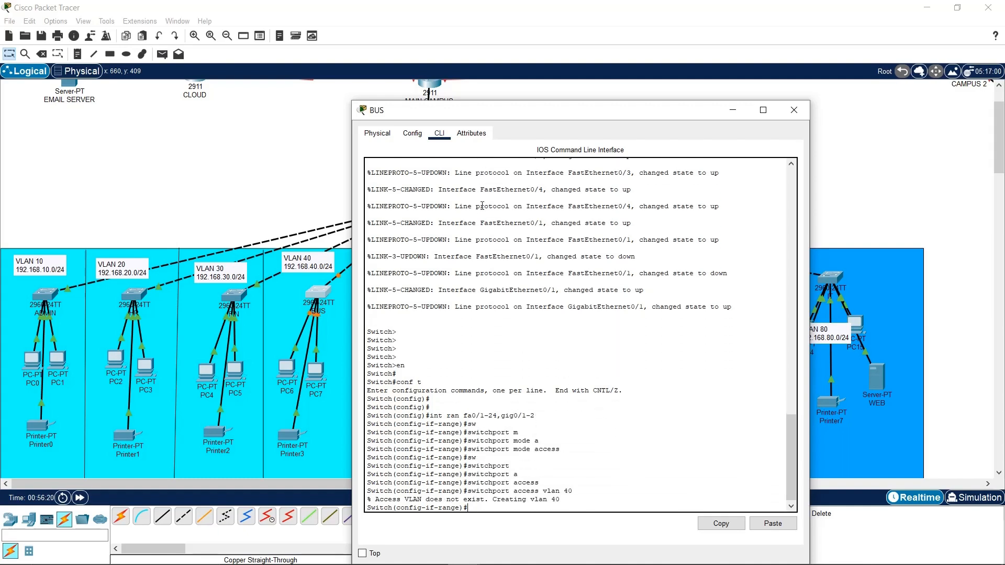
text(exit)
key(Return)
key(Return)
Give interface Vlan40 192.168.40.3/24 with gateway 192.168.40.1 and save the configuration
text(do wr)
key(Return)
key(Return)
text(int vlan 40)
key(Return)
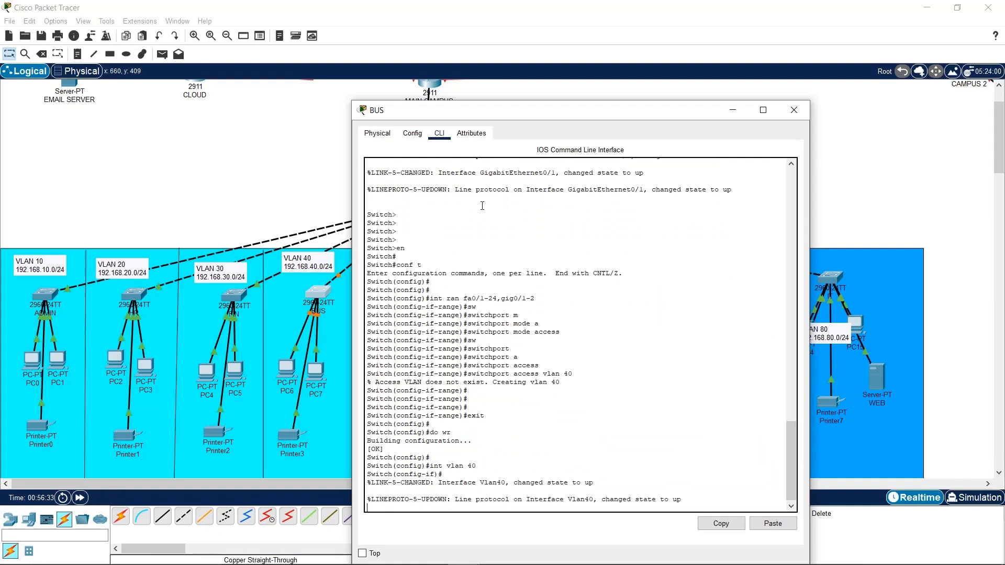
text(ip address 192.168.40.3 255.255.255.0)
key(Return)
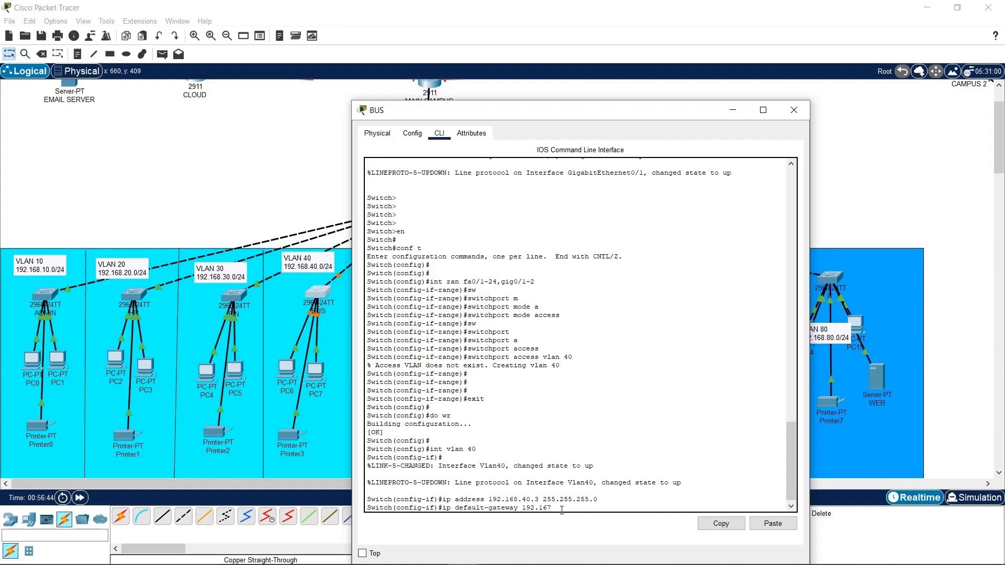
key(BackSpace)
text(8.40.1)
key(Return)
text(do wr)
key(Return)
key(Return)
key(Return)
Rename VLAN 40 to BUS in the switch's VLAN Database
click(412, 133)
click(401, 199)
click(508, 236)
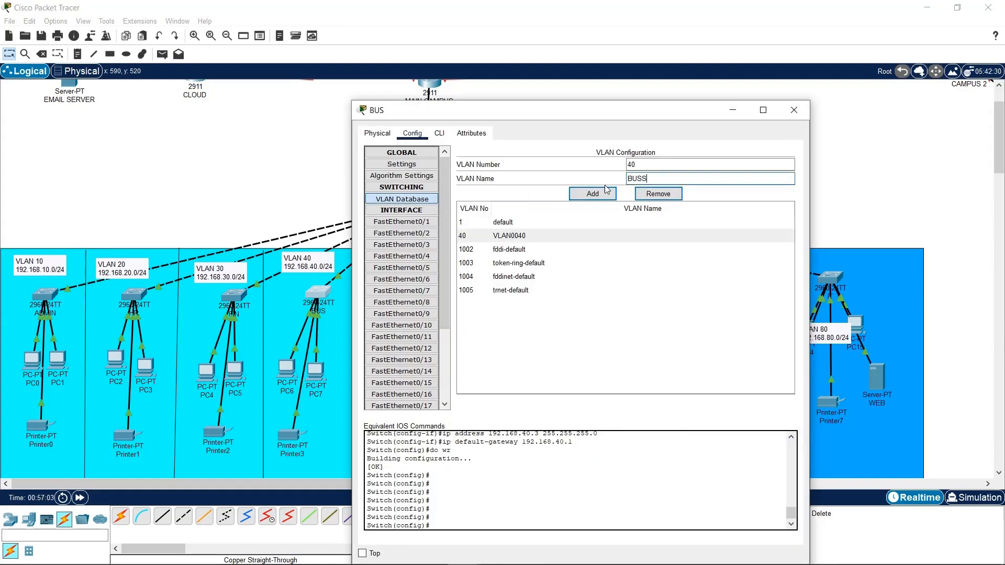
click(602, 194)
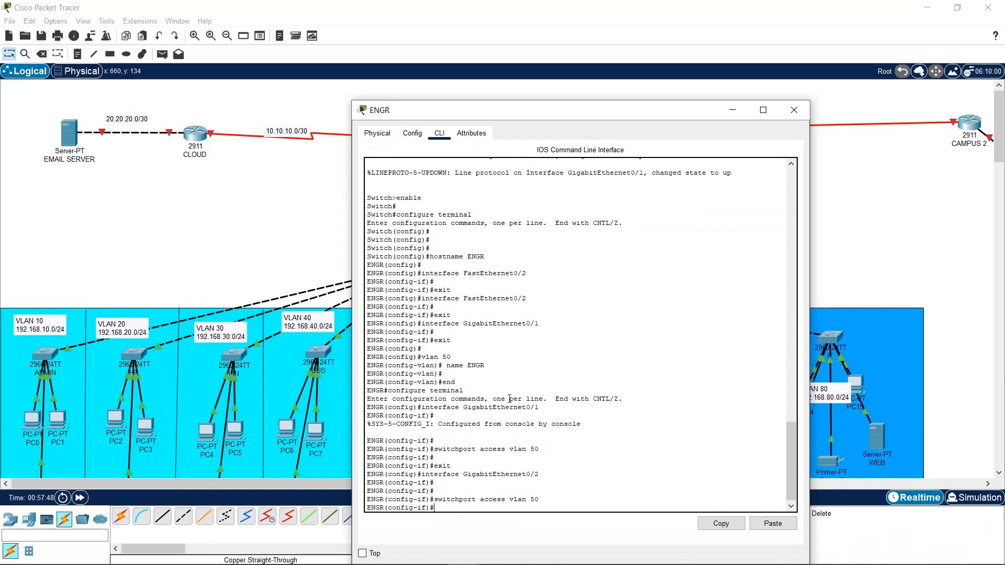
On the ENGR switch, make FastEthernet0/1-24 access ports in VLAN 50
right_click(535, 479)
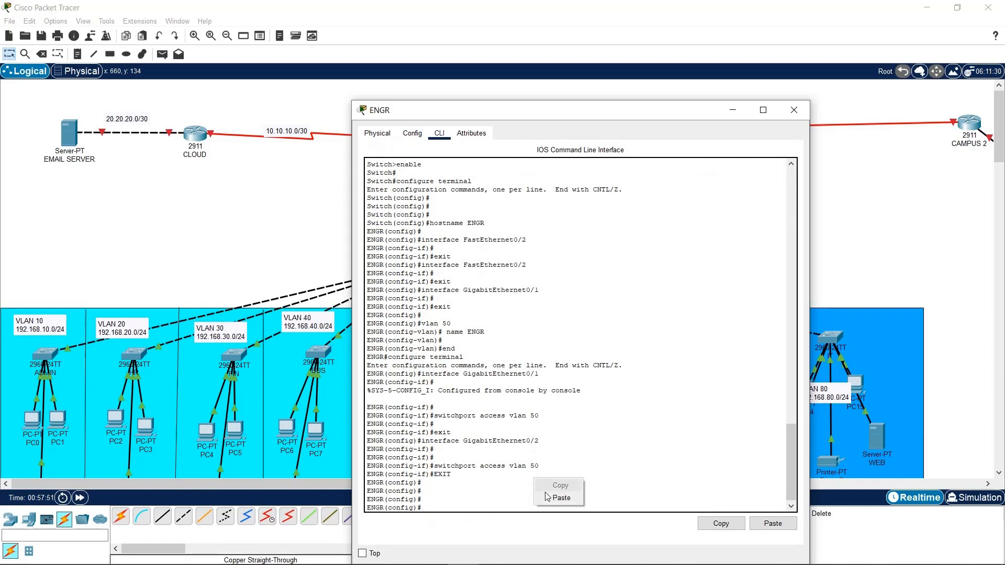
click(491, 489)
text(INT RAN FA0/1-24)
key(Return)
key(Return)
key(Return)
text(switchport mode access)
key(Return)
text(switchport access vlan )
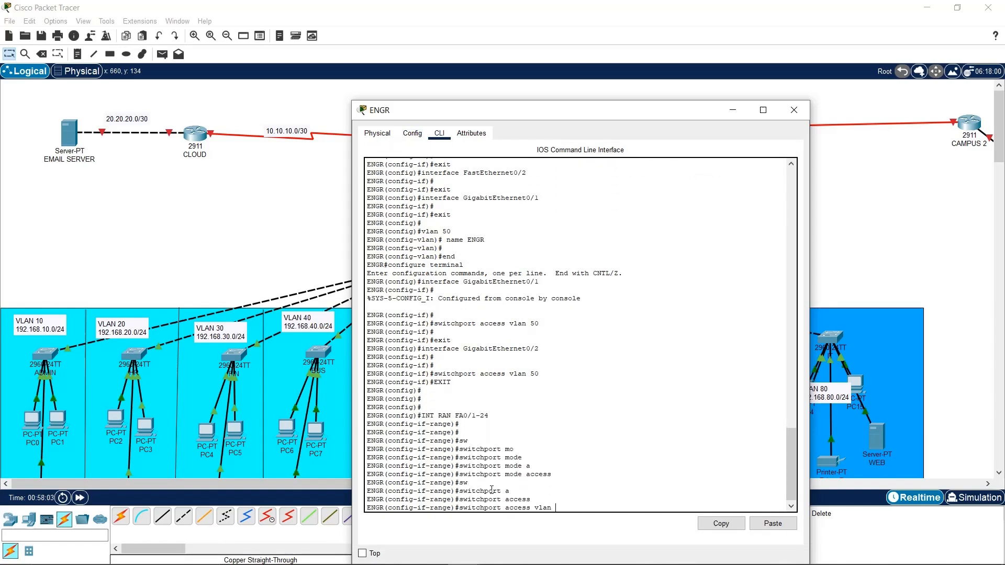
text(50)
key(Return)
key(Return)
key(Return)
text(exit)
key(Return)
key(Return)
Give interface Vlan50 192.168.50.3/24 with default gateway 192.168.50.1
text(int vlan 50)
key(Return)
text(ip address 192.168.30.3 255.255.255.0)
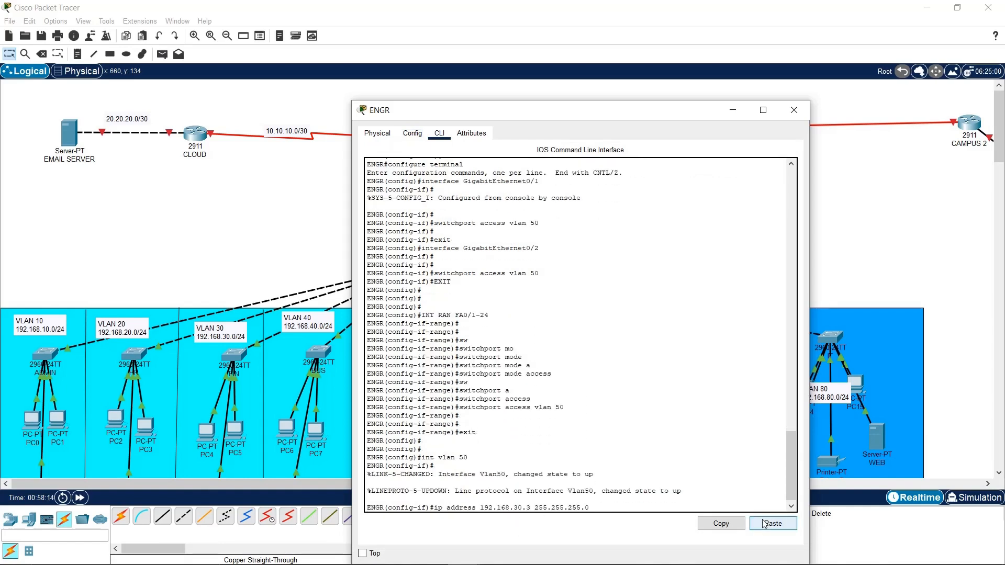
key(Left)
key(Left)
key(Left)
key(Left)
key(Left)
key(Left)
key(Left)
key(Left)
key(Left)
key(Left)
key(Left)
key(Left)
key(Left)
key(Left)
key(Left)
key(Left)
key(Left)
key(BackSpace)
text(5)
key(Return)
key(Return)
key(Return)
text(ip default-gateway 192.168.5)
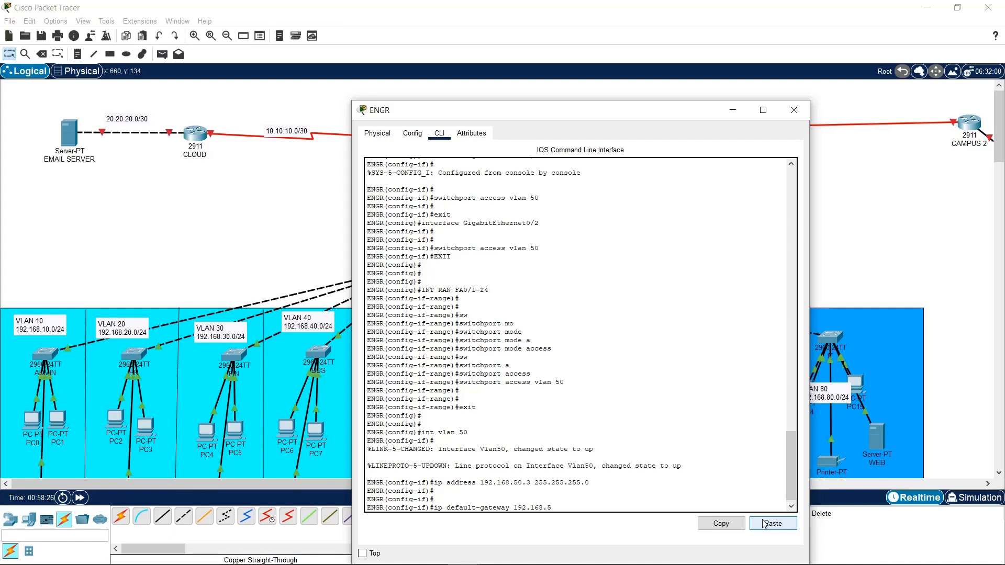
text(0.1)
key(Return)
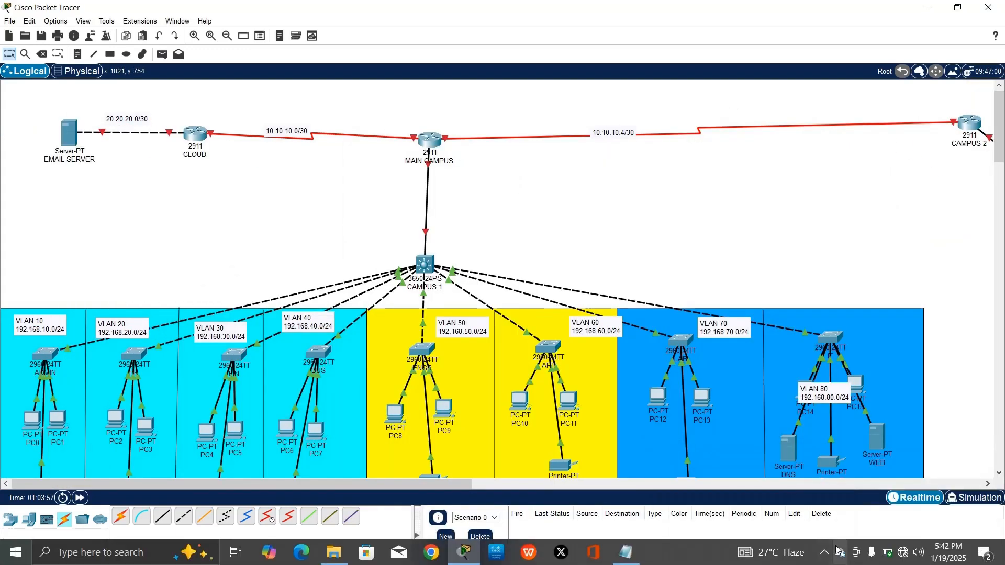
Add a 'MAIN CAMPUS' text note beside the MAIN CAMPUS router on the canvas
mouse_move(892, 555)
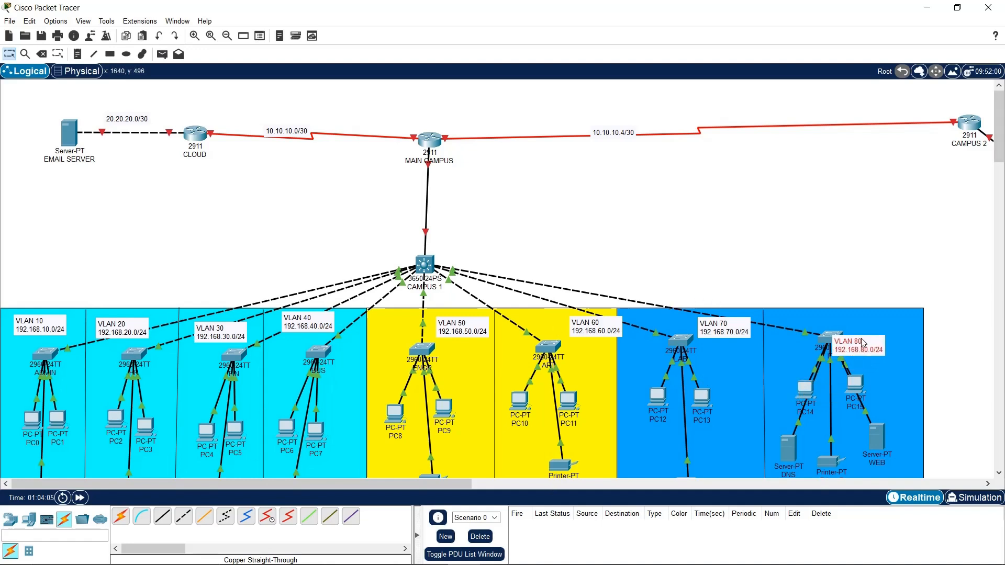
drag(443, 485, 642, 466)
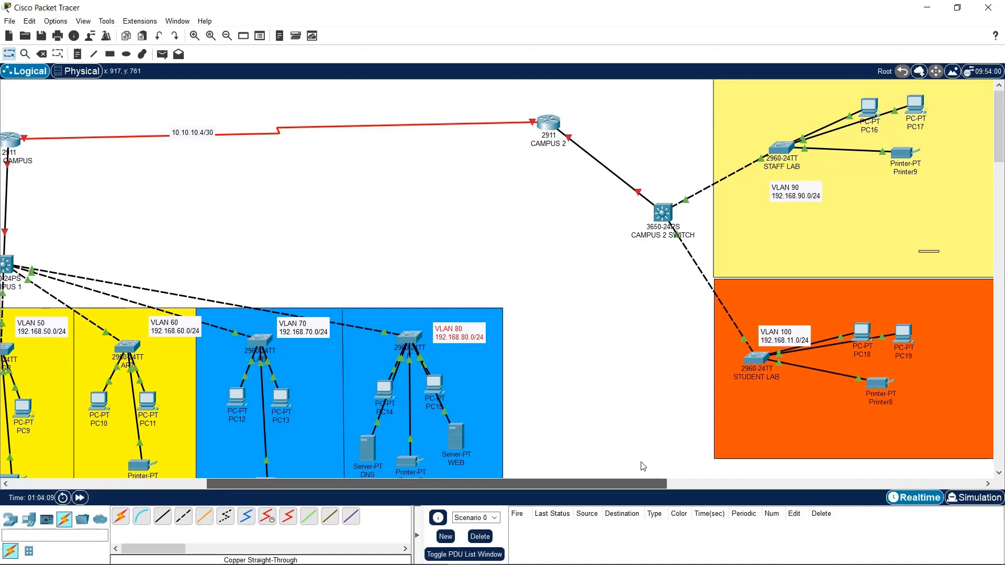
drag(642, 466, 349, 460)
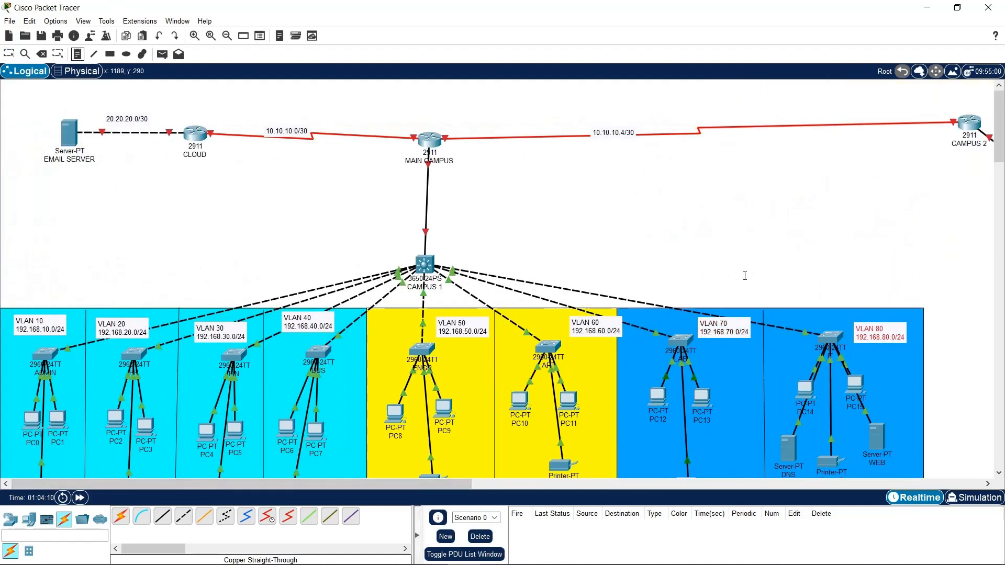
click(571, 204)
text(MA)
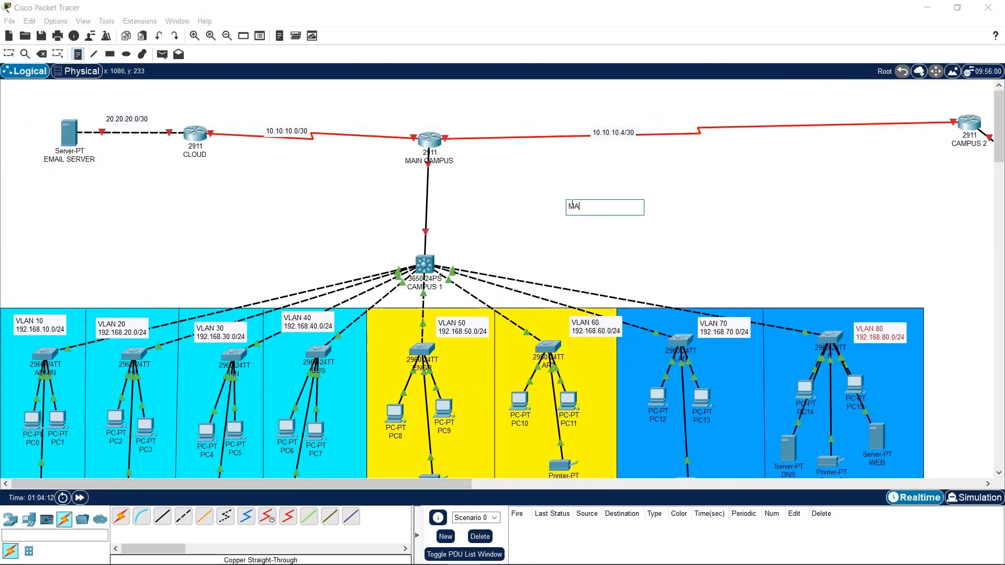
text(IN CAMOUS)
key(BackSpace)
text(MPUS)
key(Escape)
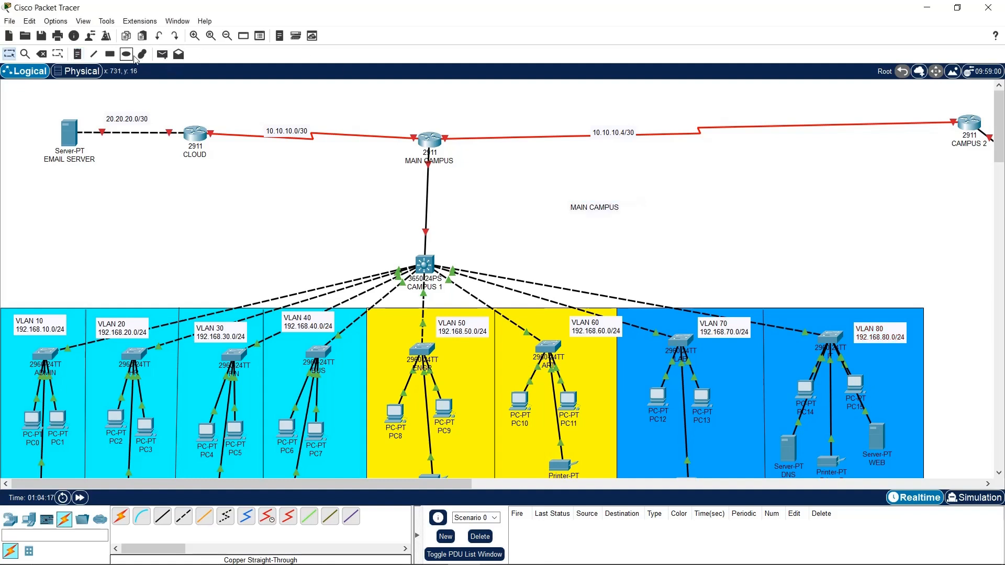
Draw a red-filled rectangle around the MAIN CAMPUS note
click(109, 54)
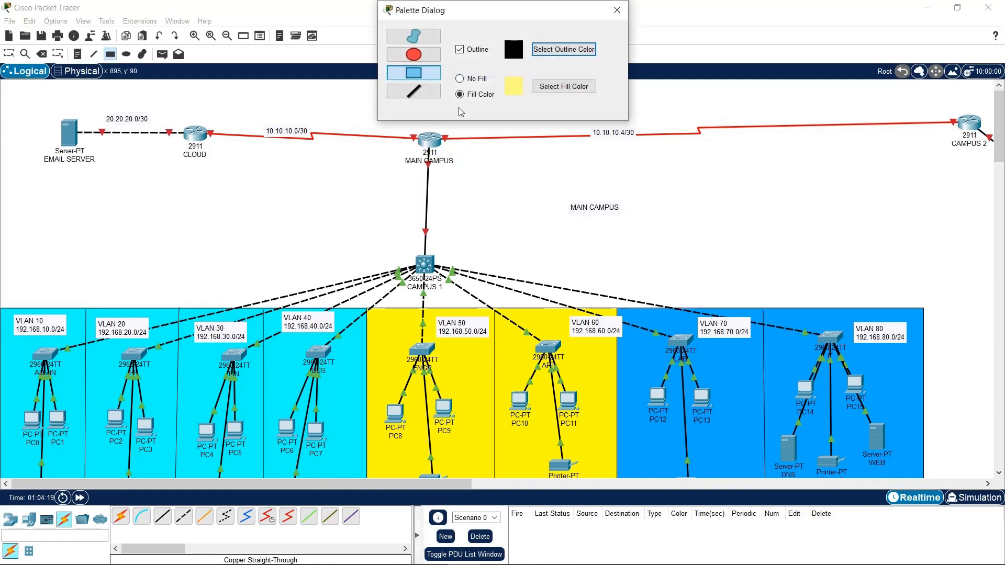
click(548, 90)
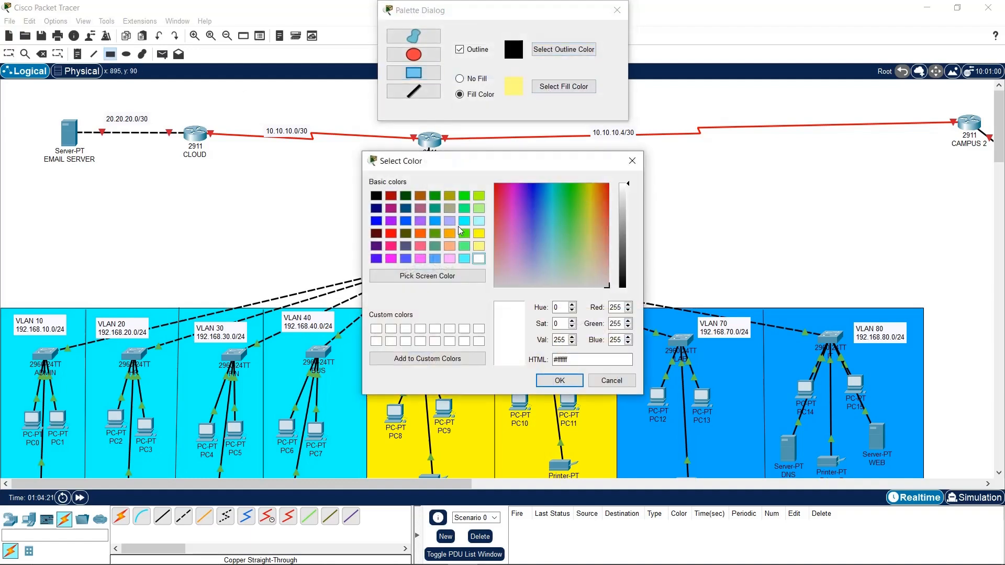
click(391, 233)
click(559, 380)
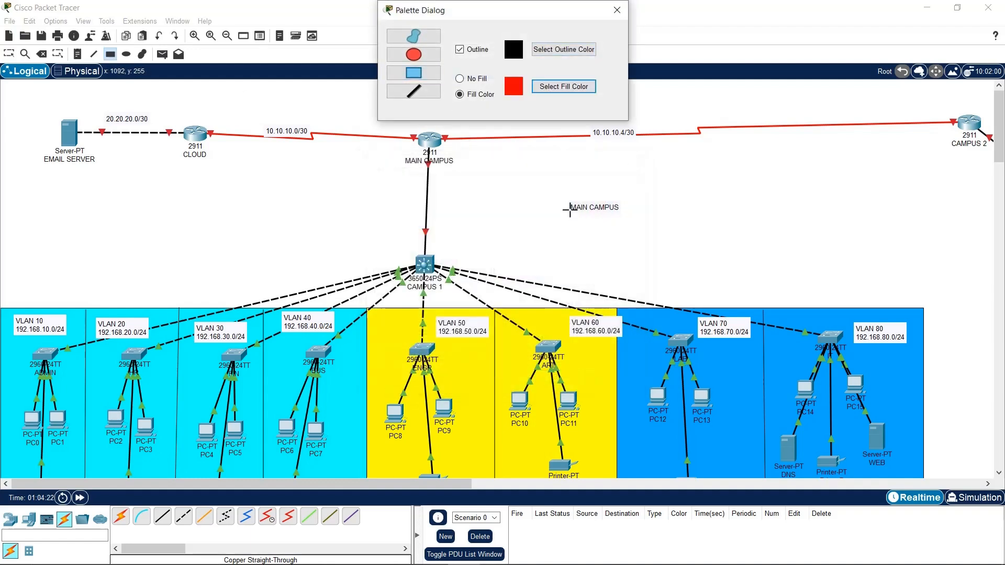
drag(552, 194, 646, 222)
Leave drawing mode and nudge the CAMPUS 1 switch slightly right
key(Escape)
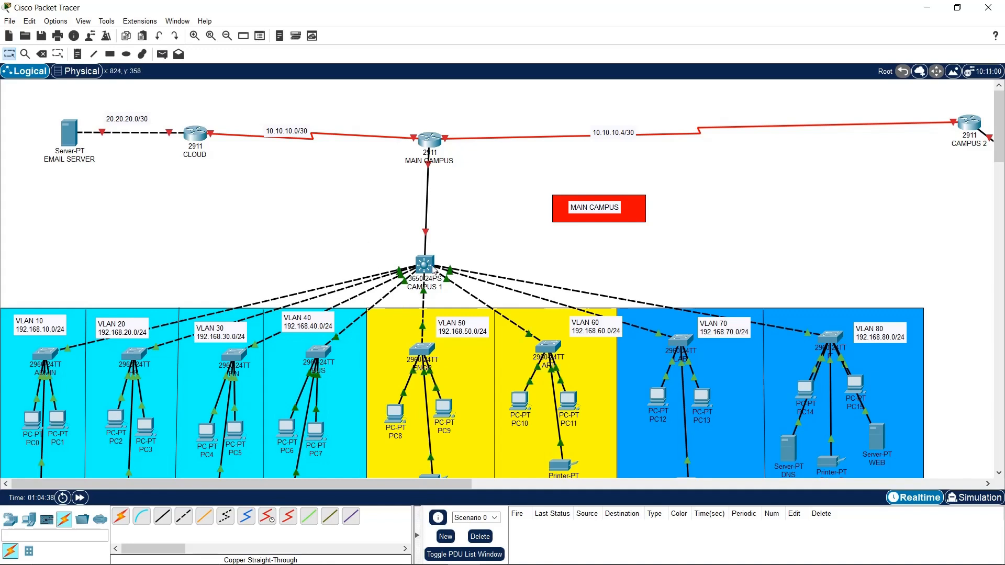
mouse_move(423, 269)
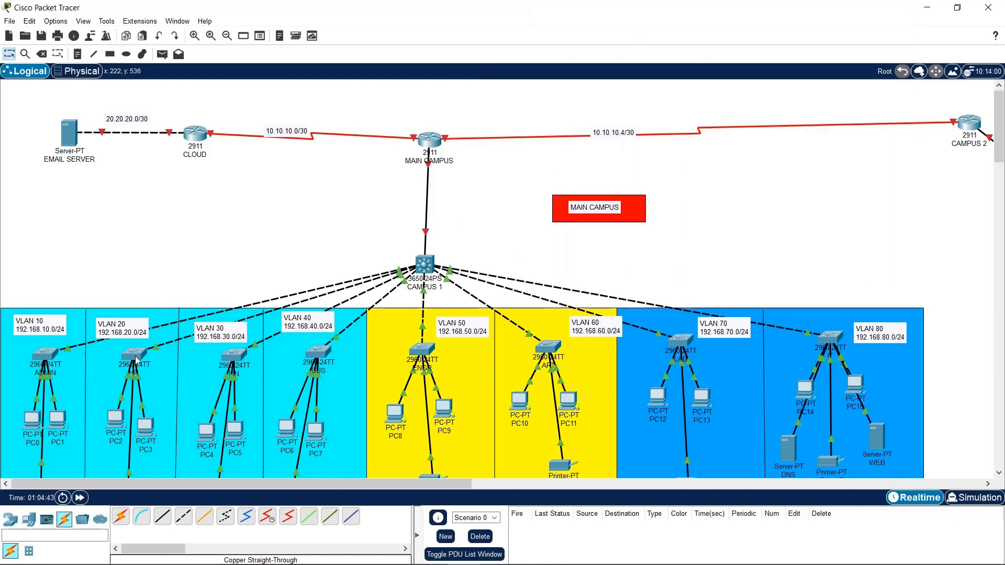
mouse_move(424, 265)
mouse_down()
mouse_move(441, 270)
mouse_move(426, 267)
mouse_up()
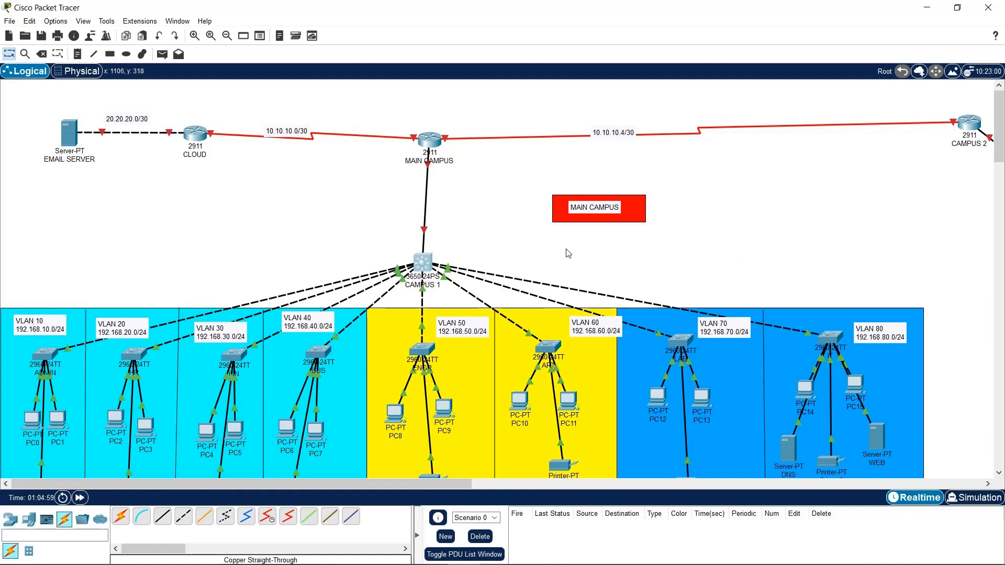
In the CAMPUS 1 switch's Config settings, enter CAMPUS 1 as the hostname
click(419, 265)
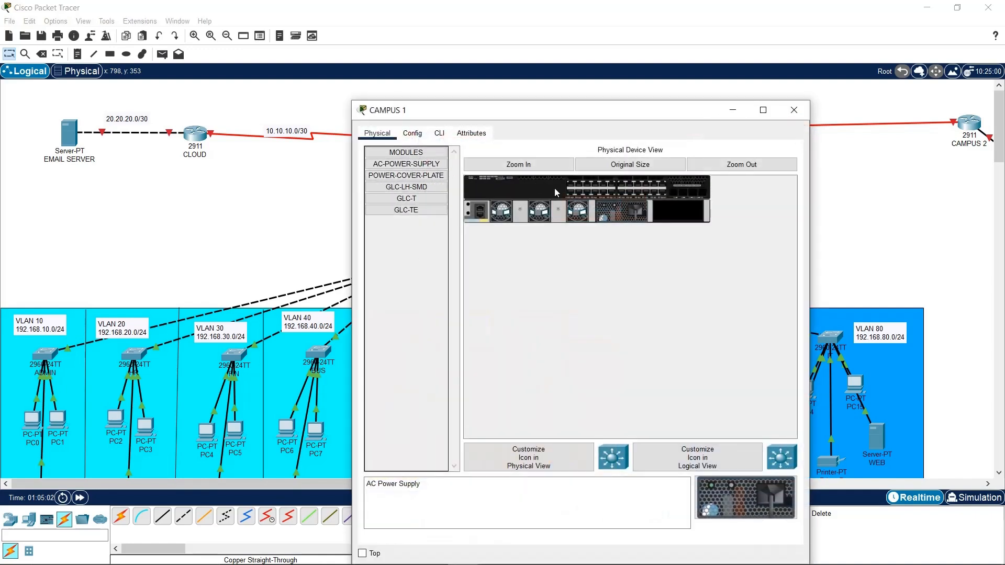
click(428, 137)
drag(466, 113, 293, 78)
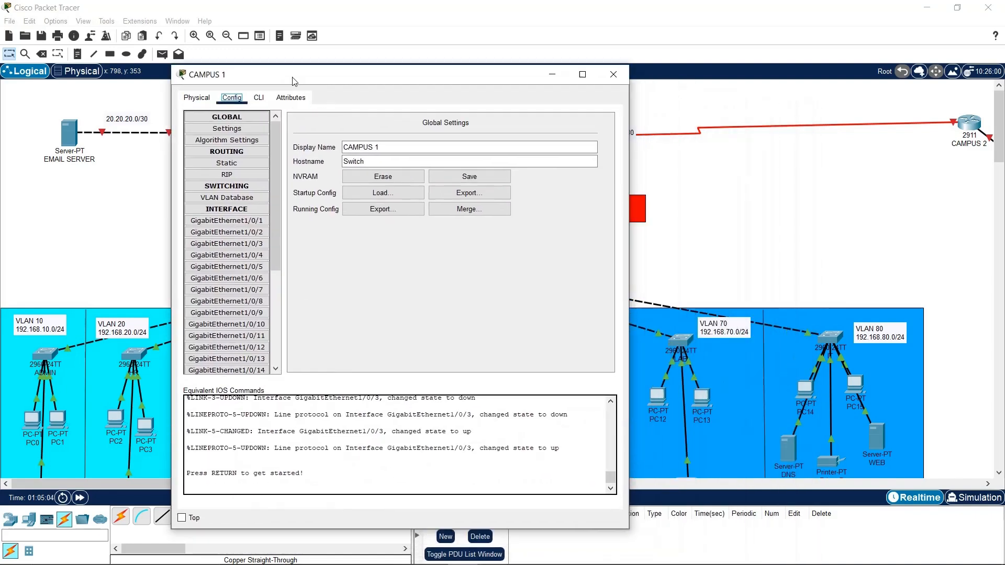
drag(361, 158, 320, 161)
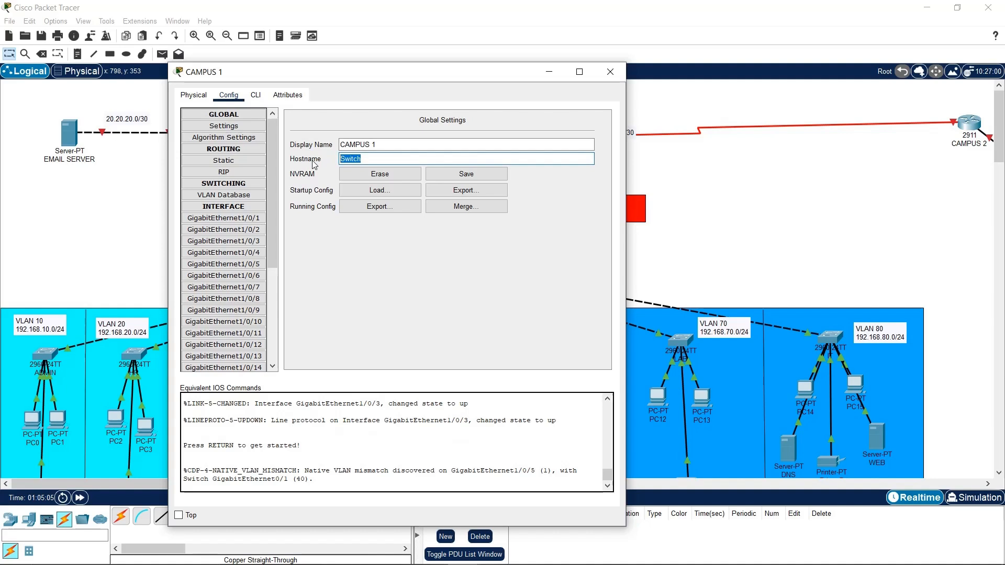
text(CAMP)
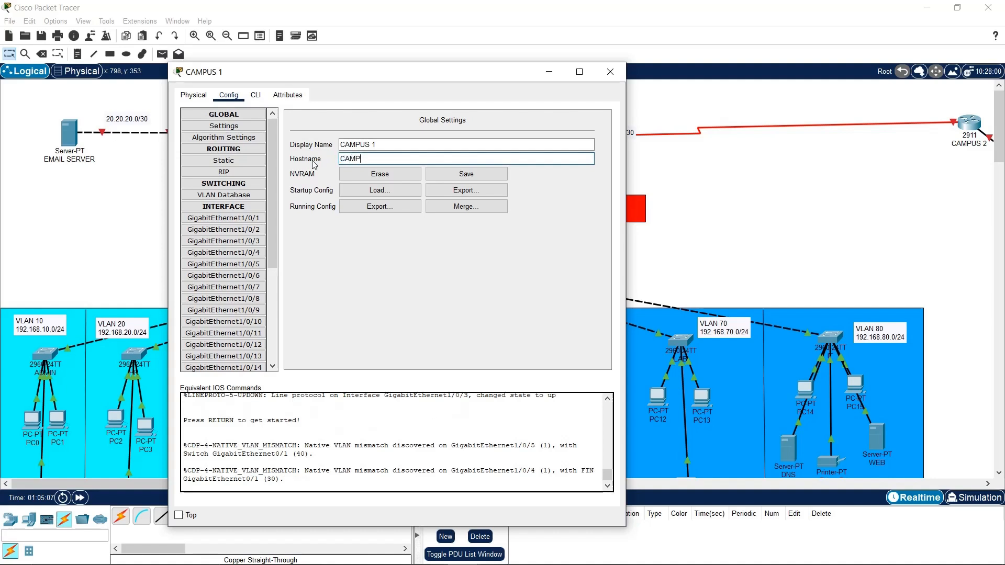
text(US 1)
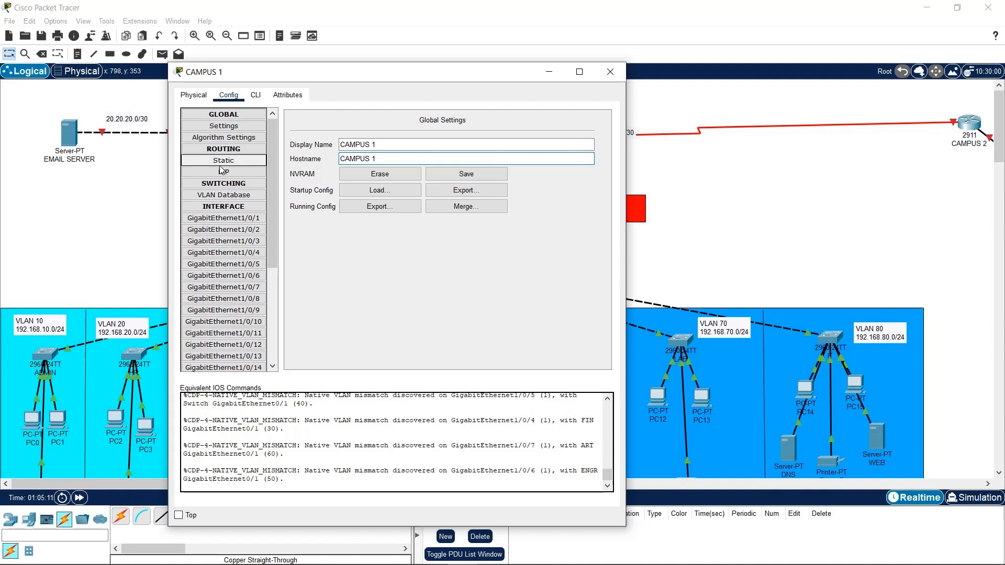
click(242, 197)
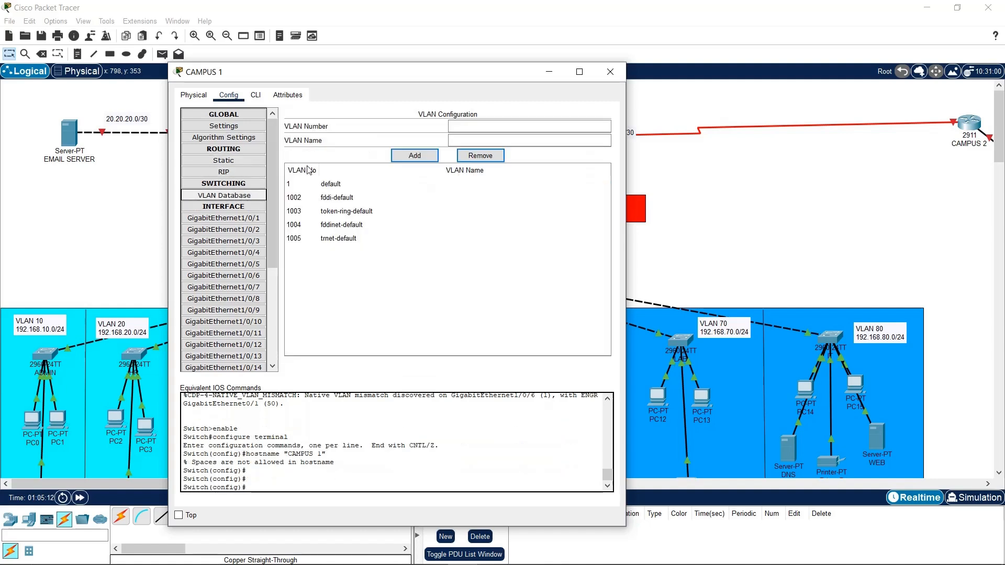
Add VLAN 10 named ADMIN in the VLAN Database
click(511, 124)
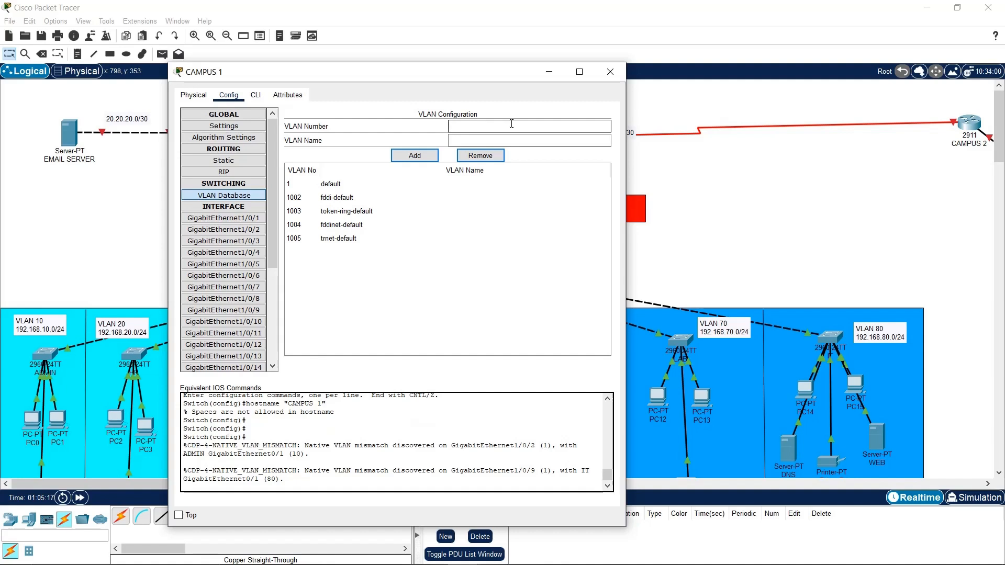
text(10)
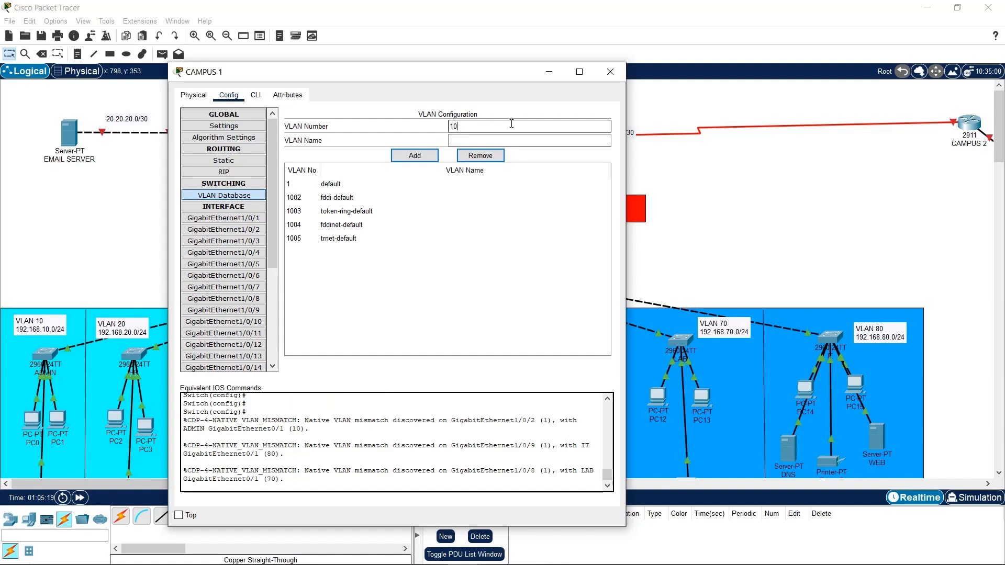
click(516, 138)
text(A)
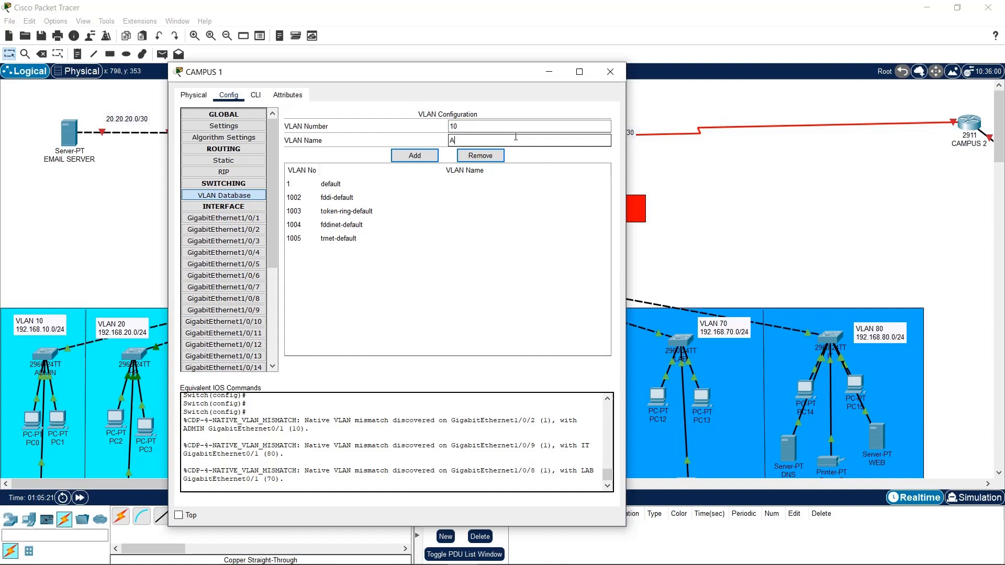
text(DMIN)
click(414, 155)
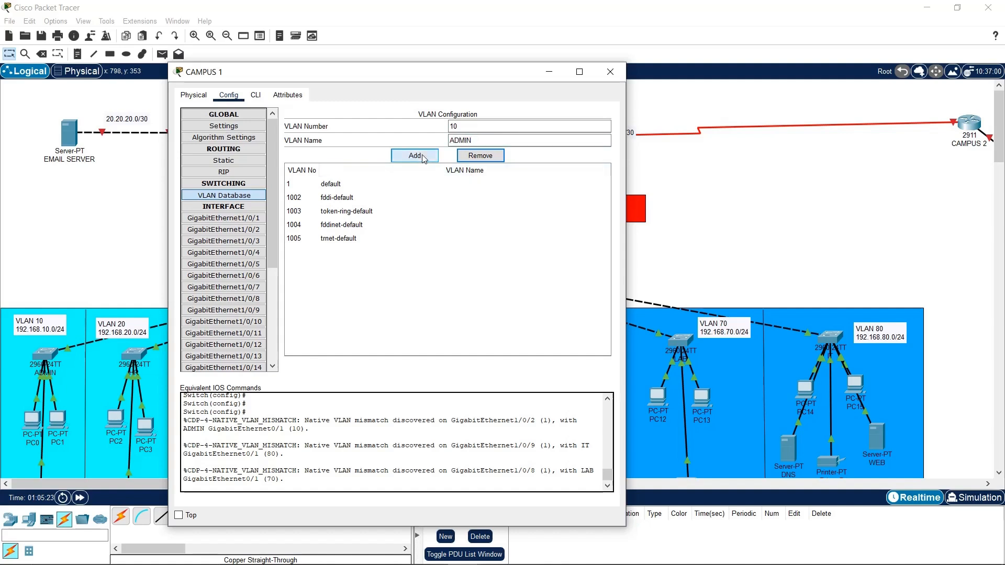
click(457, 126)
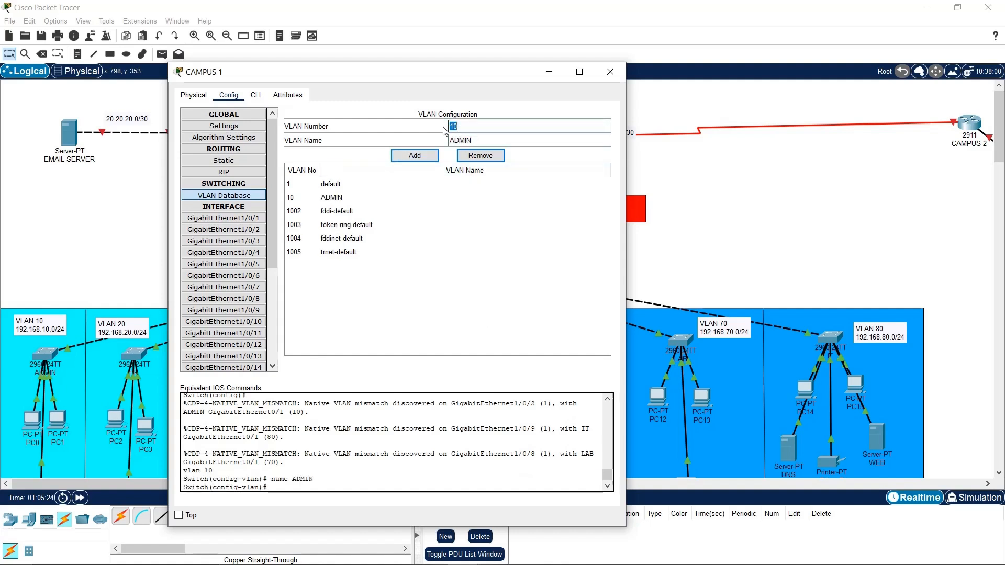
In the switch CLI, create VLAN 20 named HR and VLAN 30 named FIN
click(287, 96)
click(257, 97)
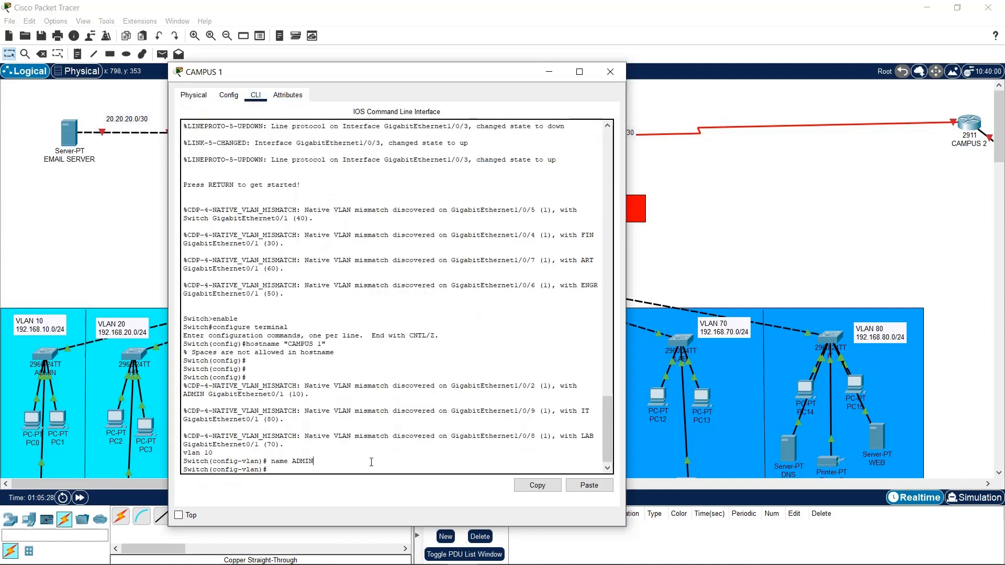
key(Return)
key(Return)
text(EXIT)
key(Return)
key(Return)
key(Return)
key(Return)
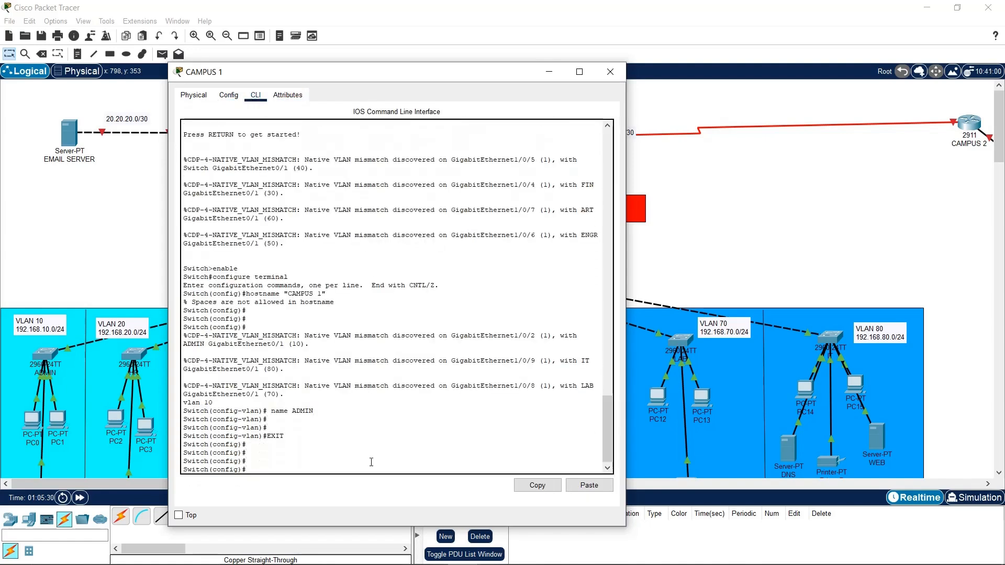
text(vlan 20)
key(Return)
key(Return)
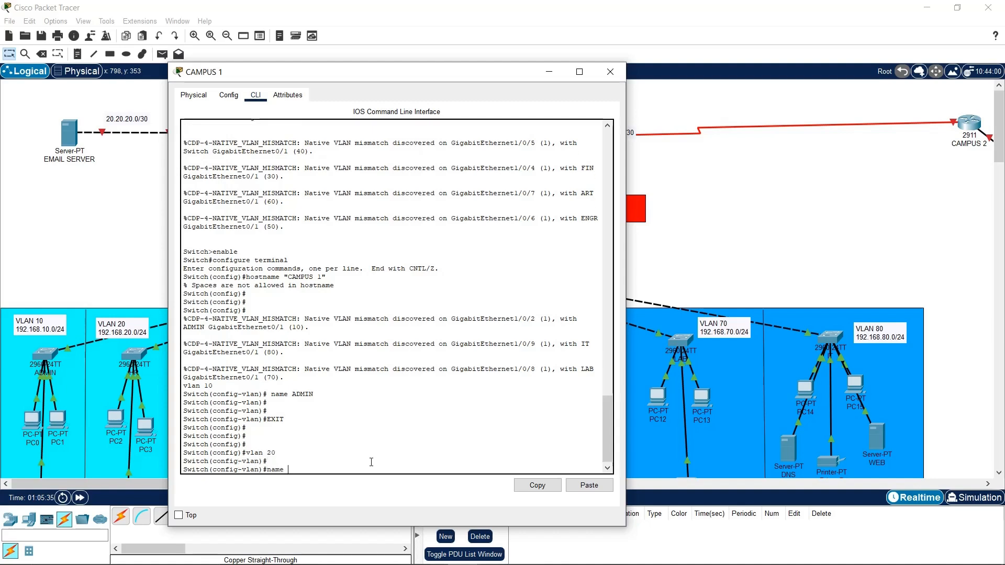
key(Return)
key(Return)
key(Return)
key(Return)
text(e)
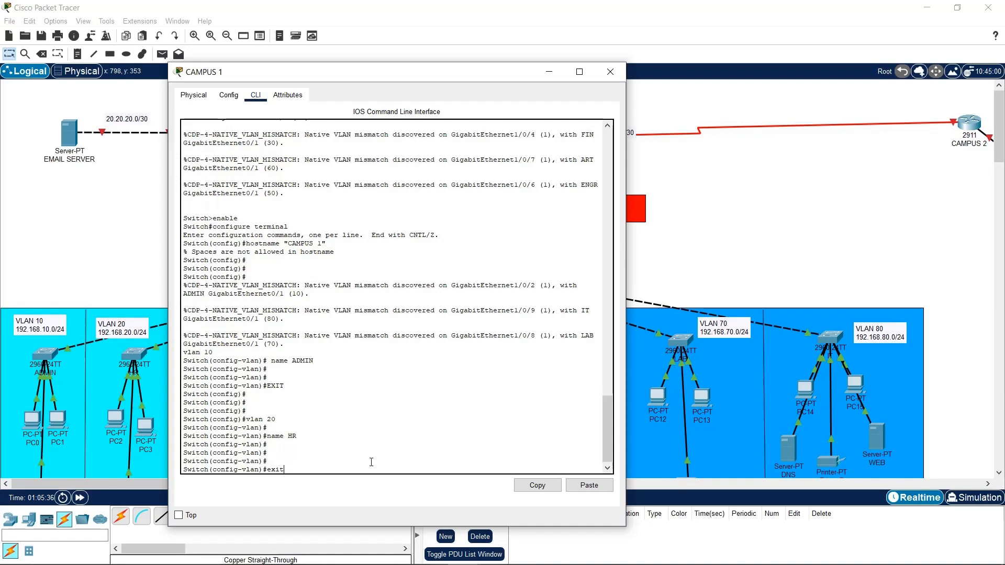
text(xit)
key(Return)
key(Return)
key(Return)
text(vlan 30)
key(Return)
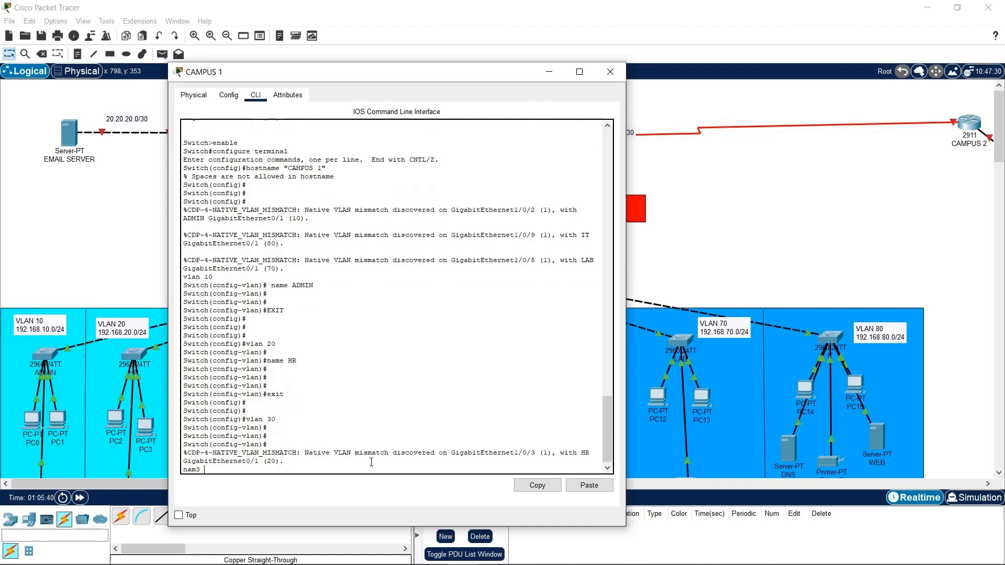
key(Return)
key(Return)
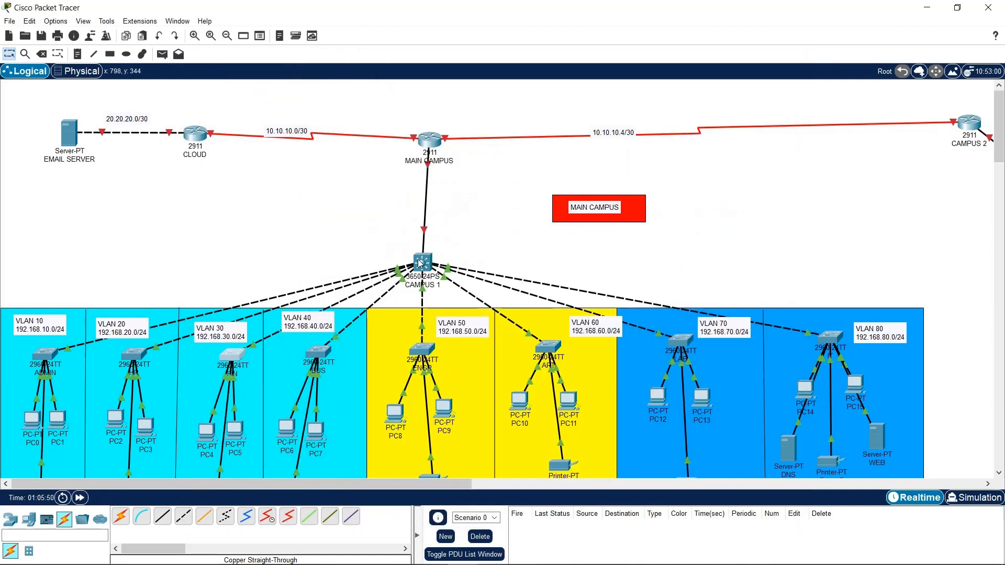
Add VLANs 40 BUS and 50 ENGR in the VLAN Database
click(420, 263)
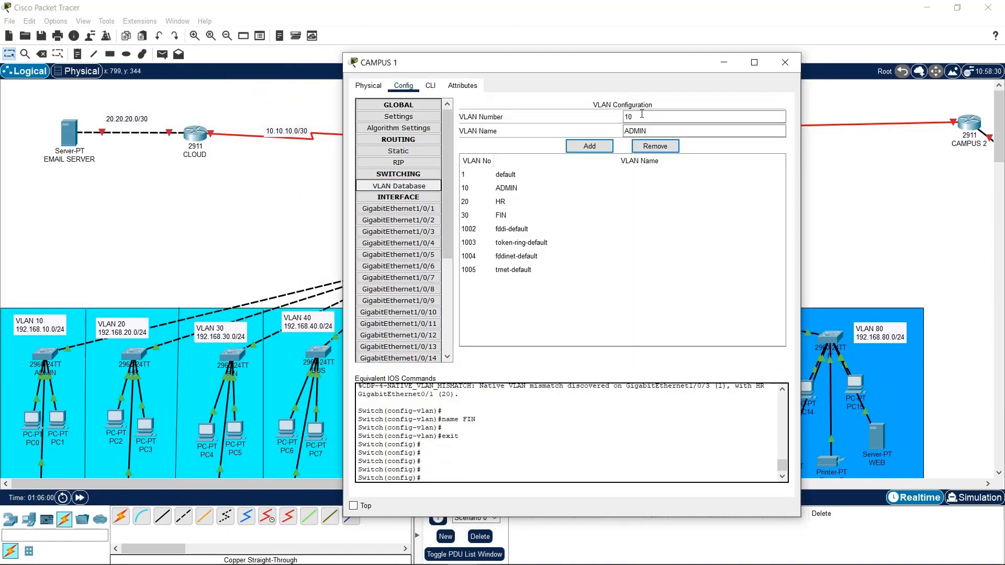
text(40)
key(Tab)
text(BUS)
click(589, 146)
double_click(717, 119)
text(50)
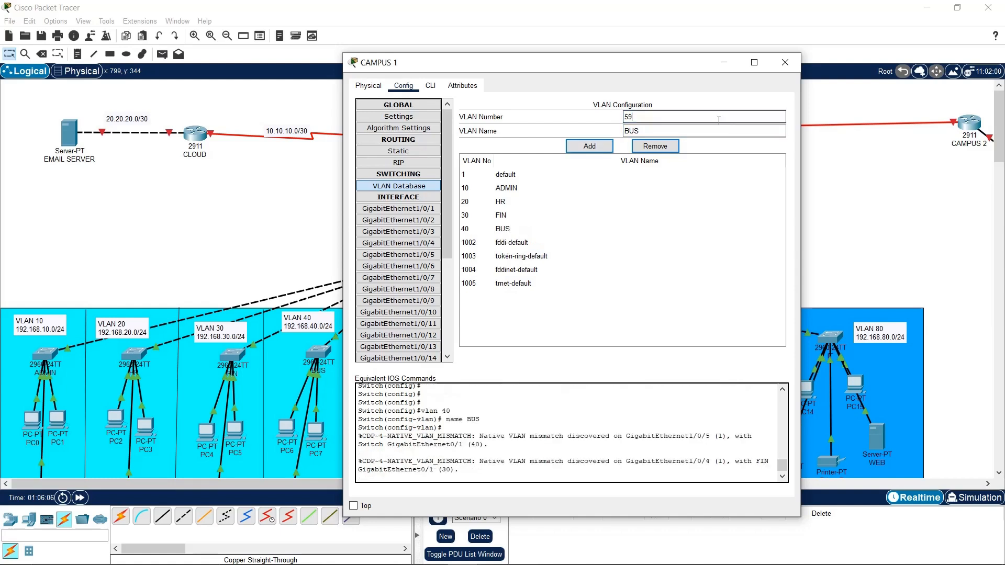
key(Tab)
text(ENGR)
click(589, 146)
Add VLANs 60 ART and 70 LAB in the VLAN Database
double_click(633, 117)
text(ART)
click(589, 146)
double_click(631, 117)
text(70)
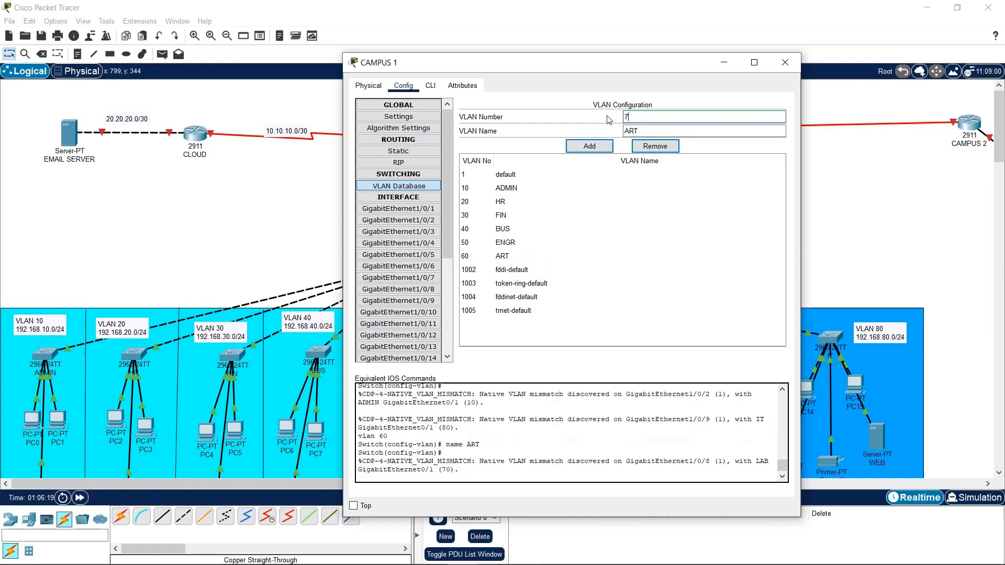
key(Tab)
text(LAB)
click(589, 146)
double_click(630, 117)
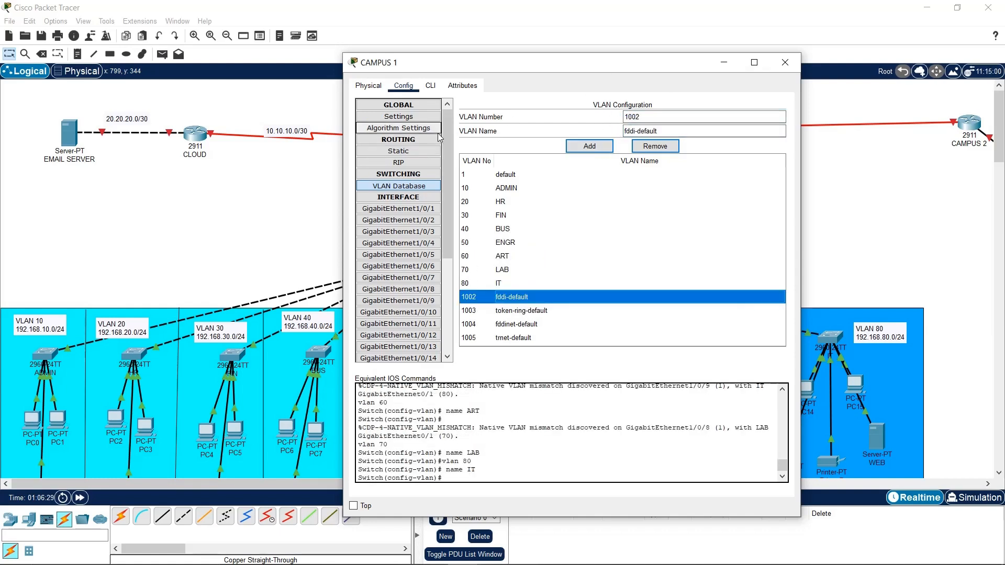
click(434, 93)
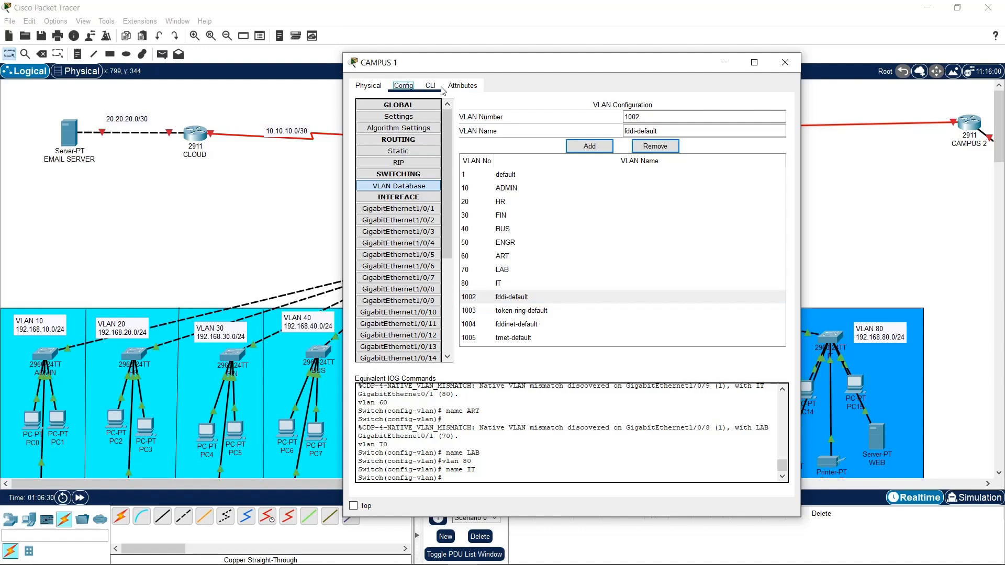
click(439, 88)
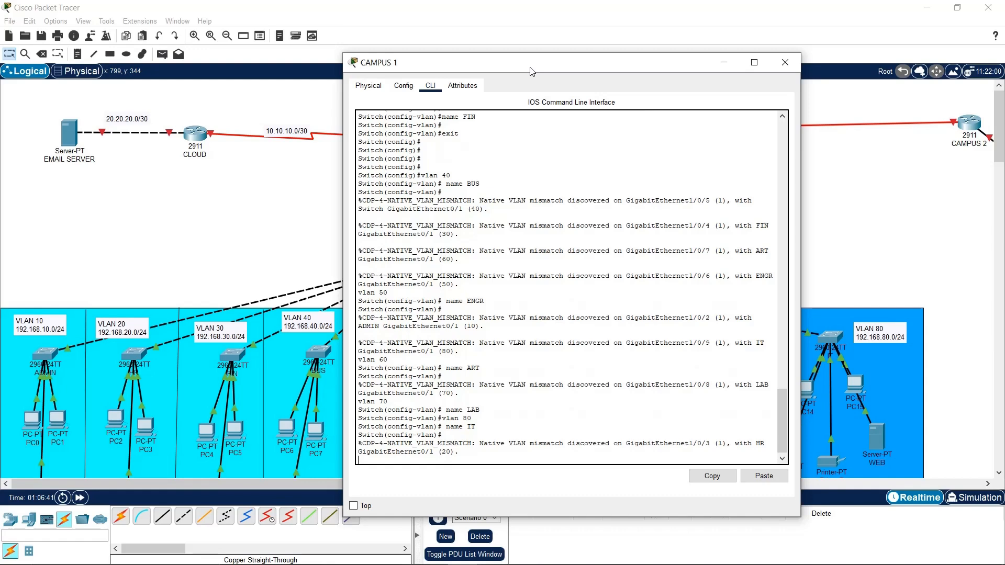
Move the CAMPUS 1 window to the right and keep it on top of the topology
drag(447, 438, 460, 453)
drag(546, 63, 741, 52)
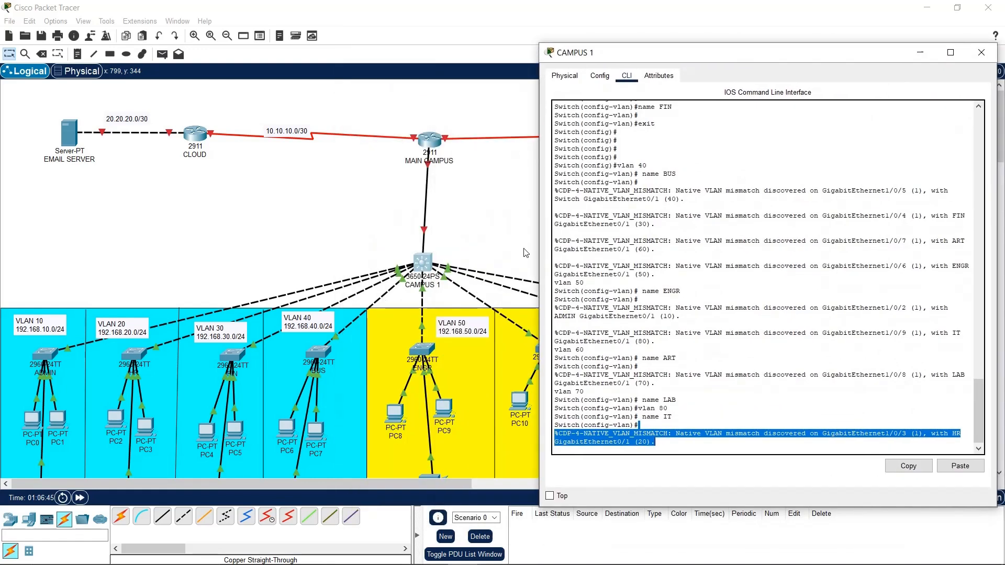
click(551, 496)
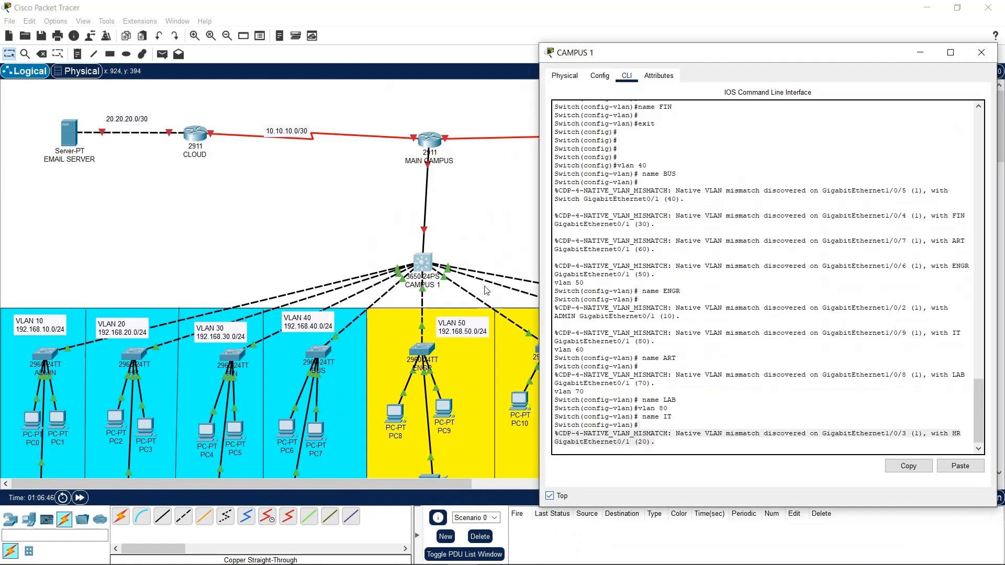
click(423, 232)
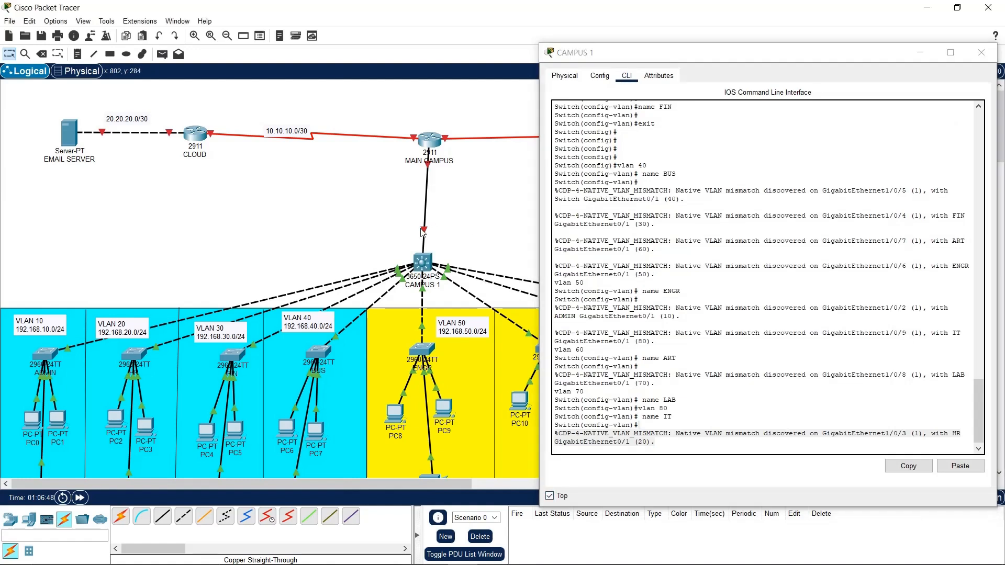
mouse_move(428, 234)
click(675, 433)
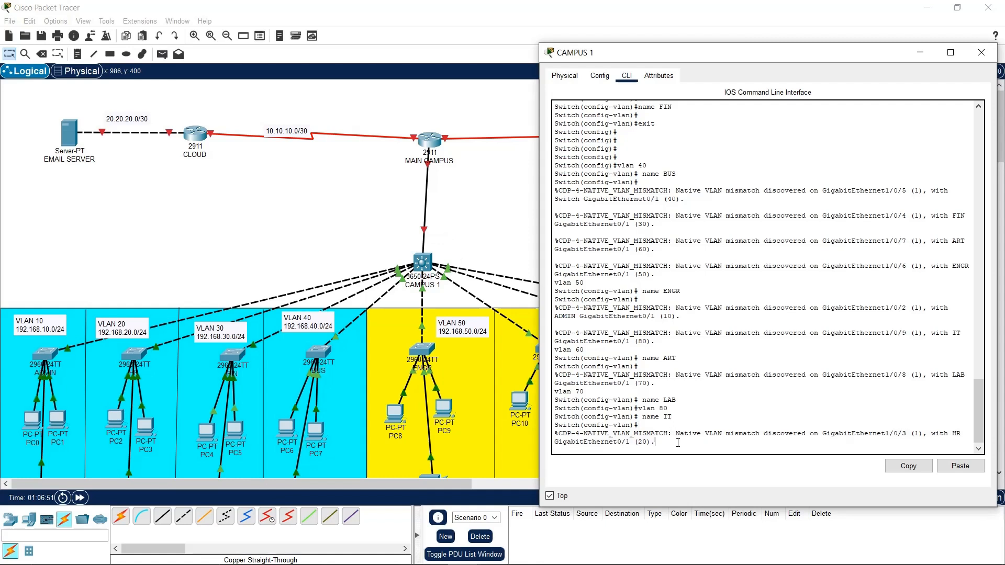
key(Return)
key(Return)
key(Return)
key(Return)
key(Return)
key(Return)
key(Return)
text(EXIT)
key(Return)
key(Return)
key(Return)
key(Return)
key(Return)
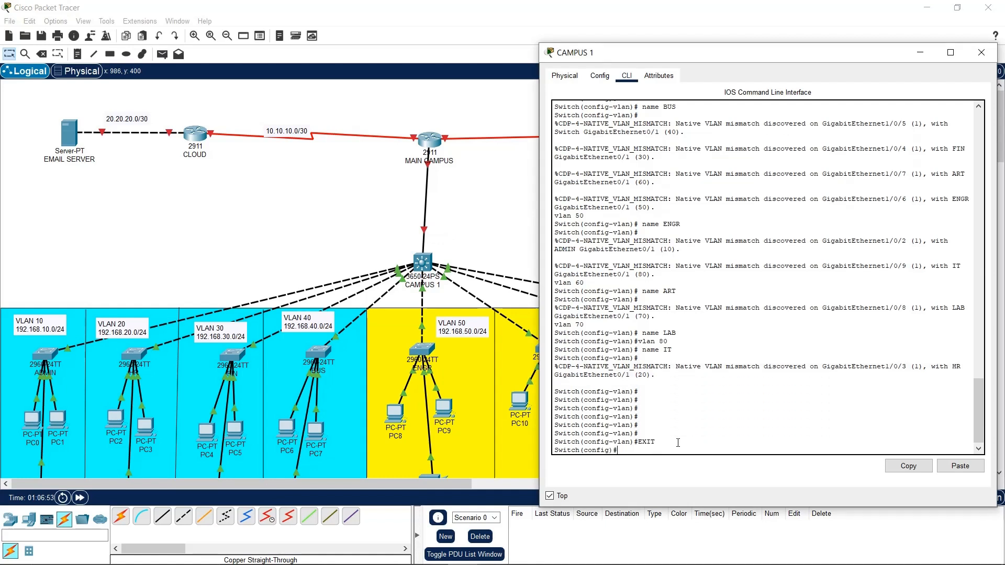
key(Return)
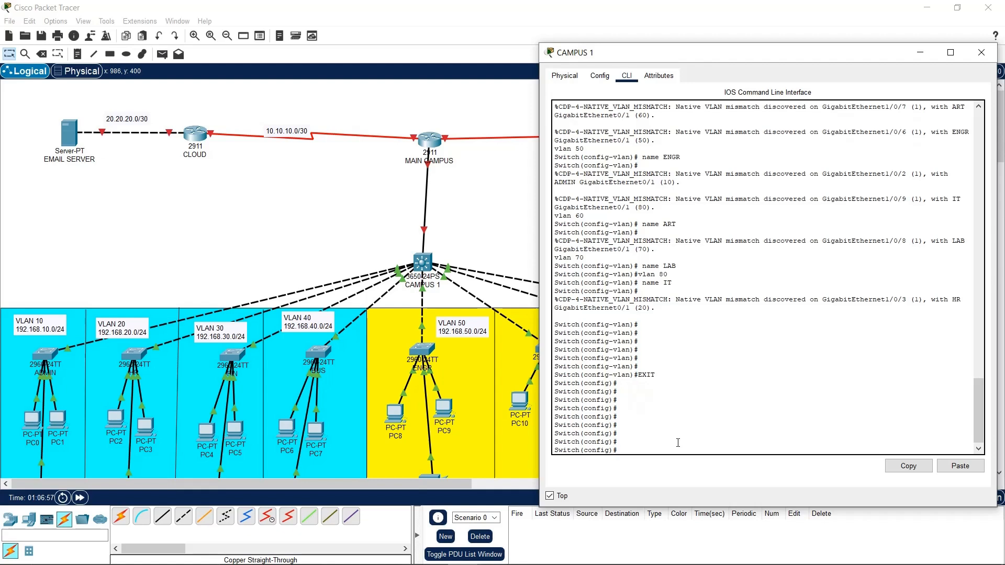
text(EN SEC cisco)
key(Return)
key(Return)
key(Return)
key(Return)
key(Return)
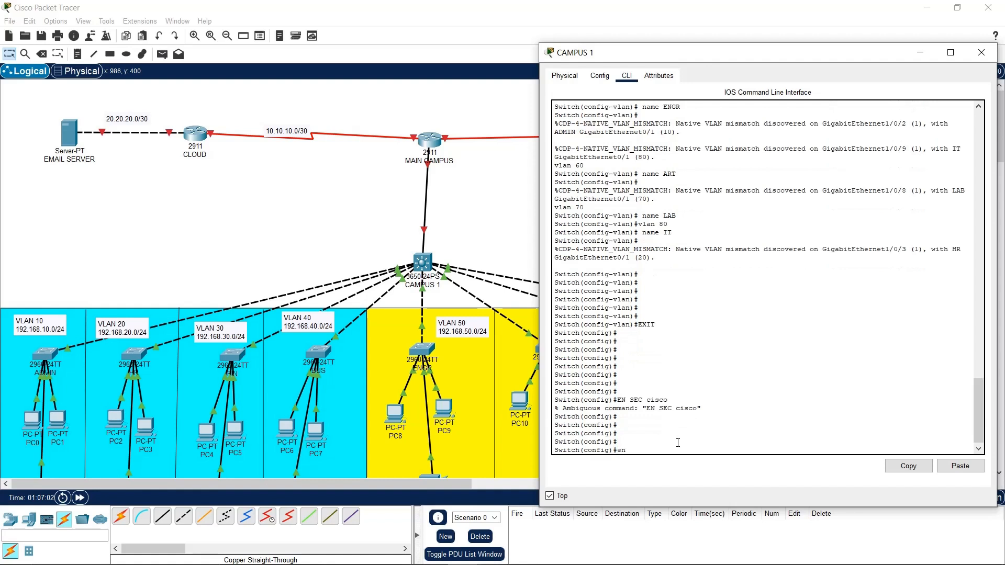
Retry the enable secret command using abbreviations and tab completion
text(en)
key(Tab)
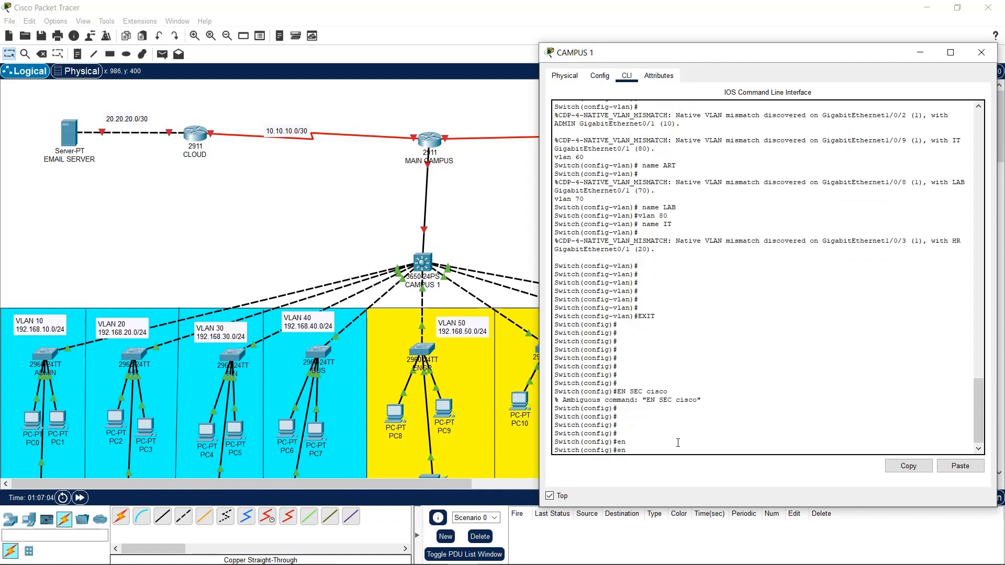
text(c)
key(BackSpace)
text(se)
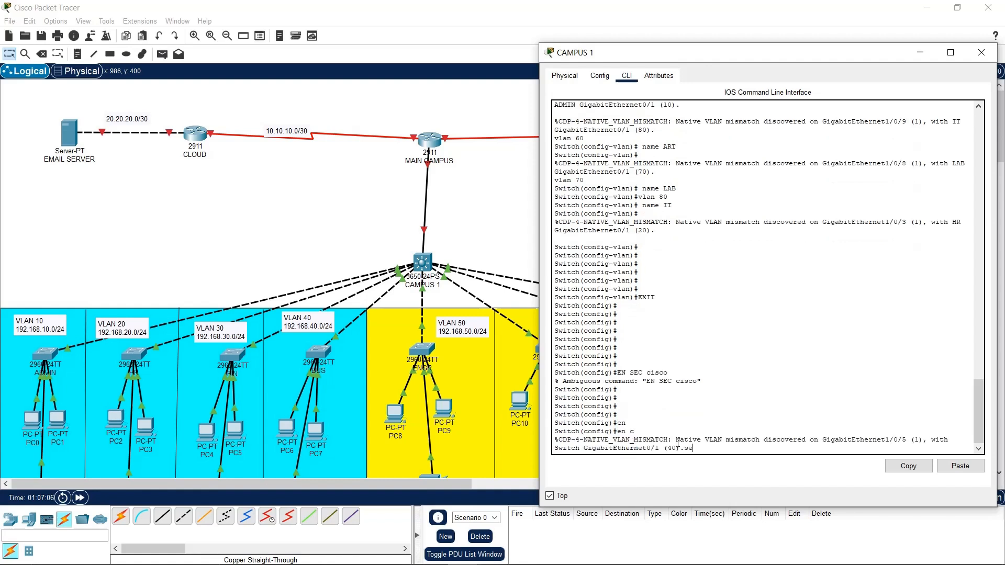
key(Return)
key(Return)
key(Return)
key(Return)
text(en)
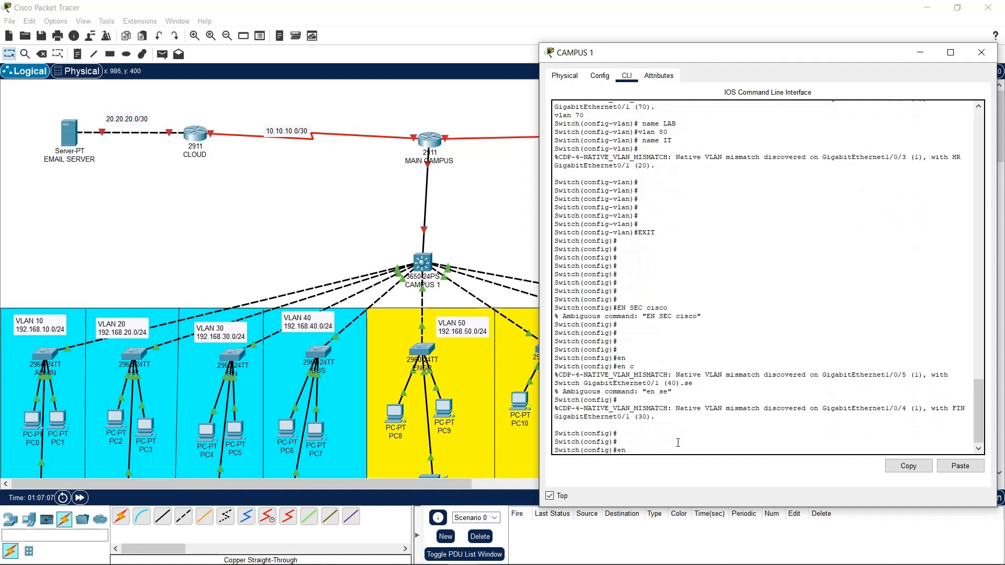
text( sc)
key(BackSpace)
key(BackSpace)
key(BackSpace)
key(Return)
key(Return)
key(Return)
key(Return)
key(Return)
key(Return)
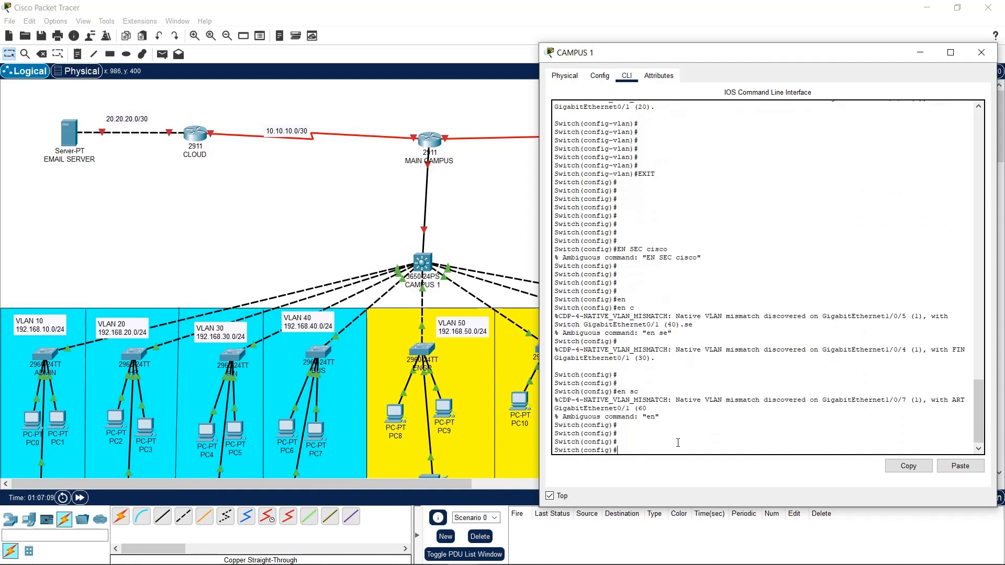
text(en)
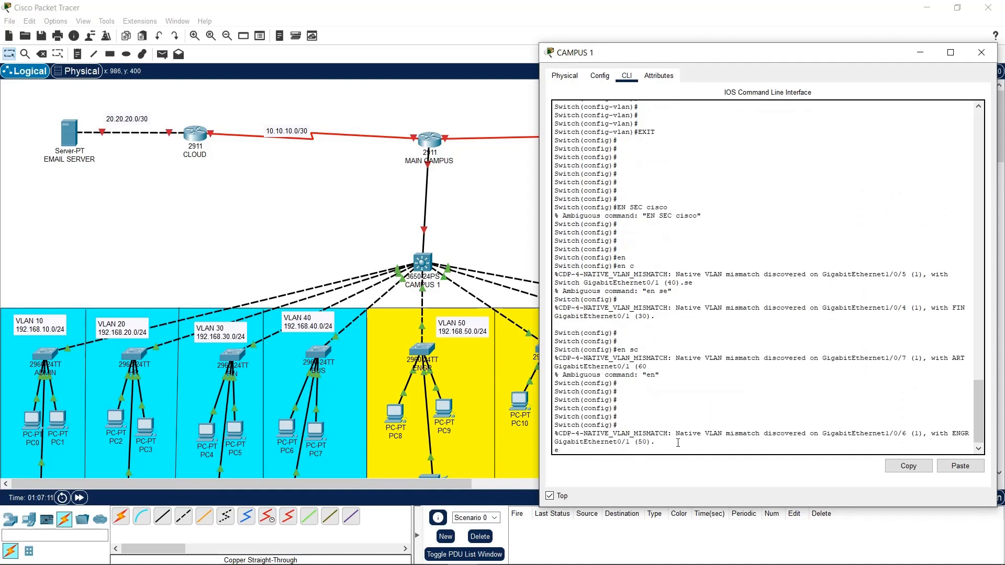
key(BackSpace)
key(BackSpace)
key(Return)
key(Return)
key(Return)
key(Return)
key(Return)
key(Return)
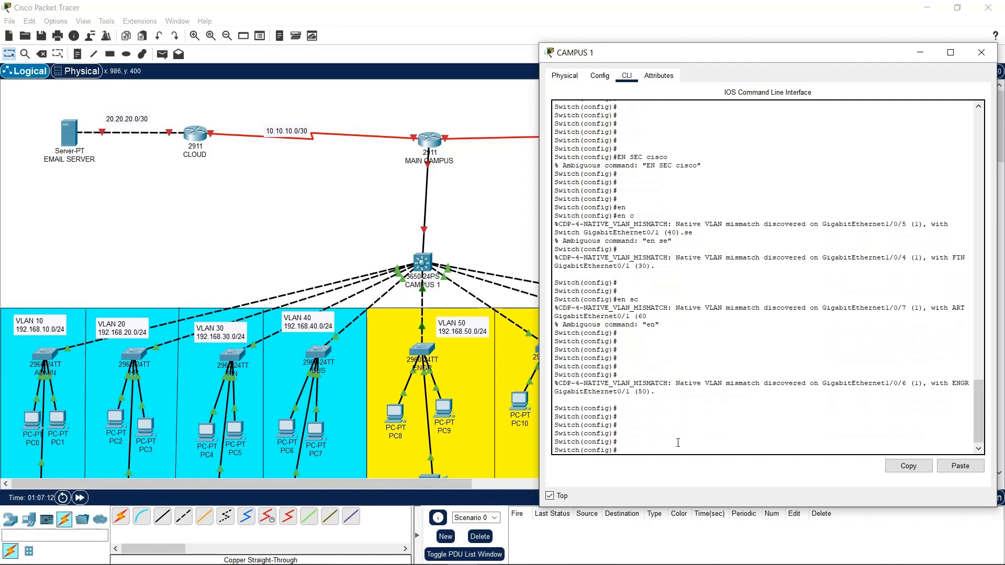
Clear the console text selection and show CAMPUS 1's Config settings page
drag(648, 442, 723, 305)
click(788, 306)
drag(788, 323, 732, 381)
drag(660, 281, 628, 288)
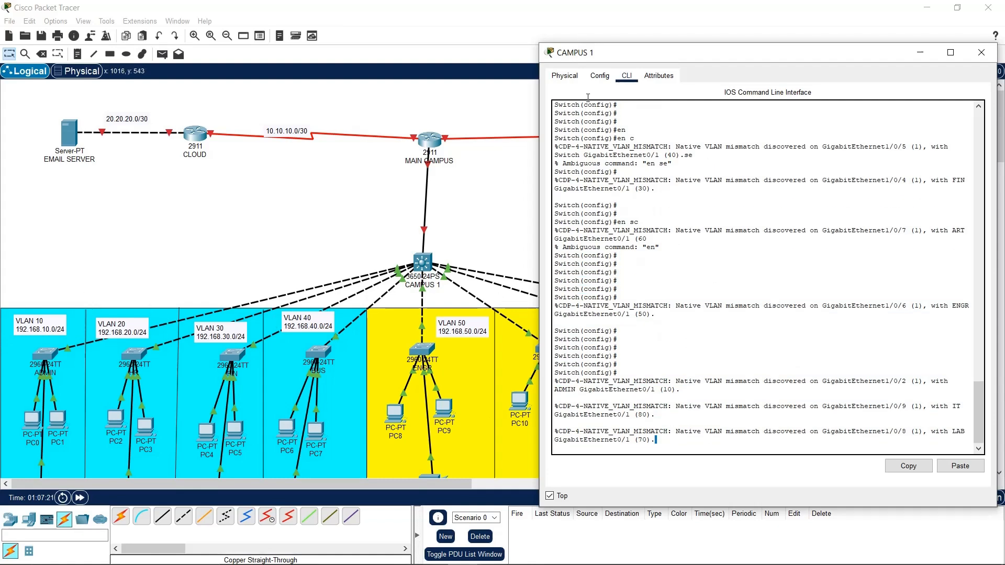
click(600, 77)
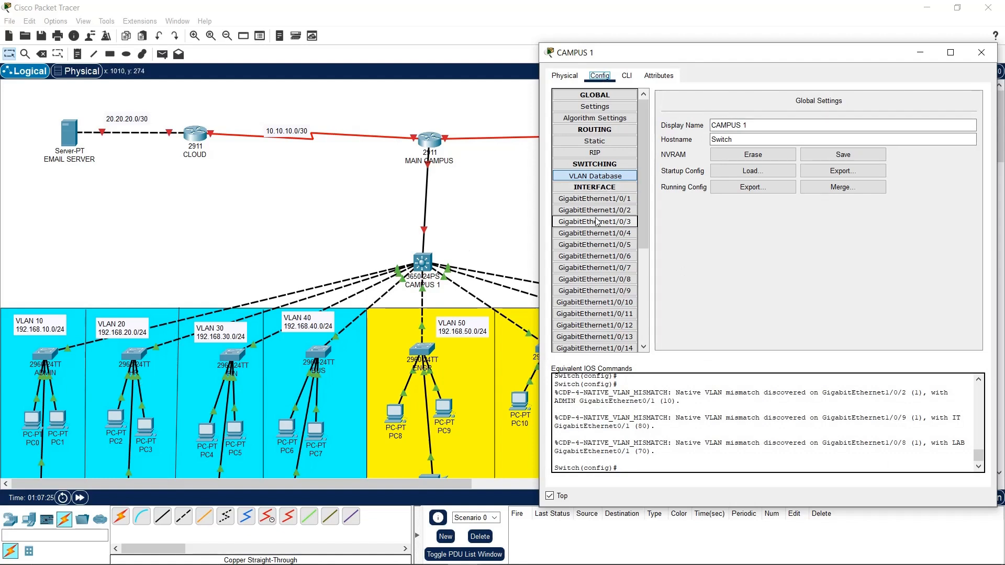
Assign CAMPUS 1 ports Gi1/0/2, Gi1/0/3 and Gi1/0/4 to VLANs 10 ADMIN, 20 HR and 30 FIN
click(611, 211)
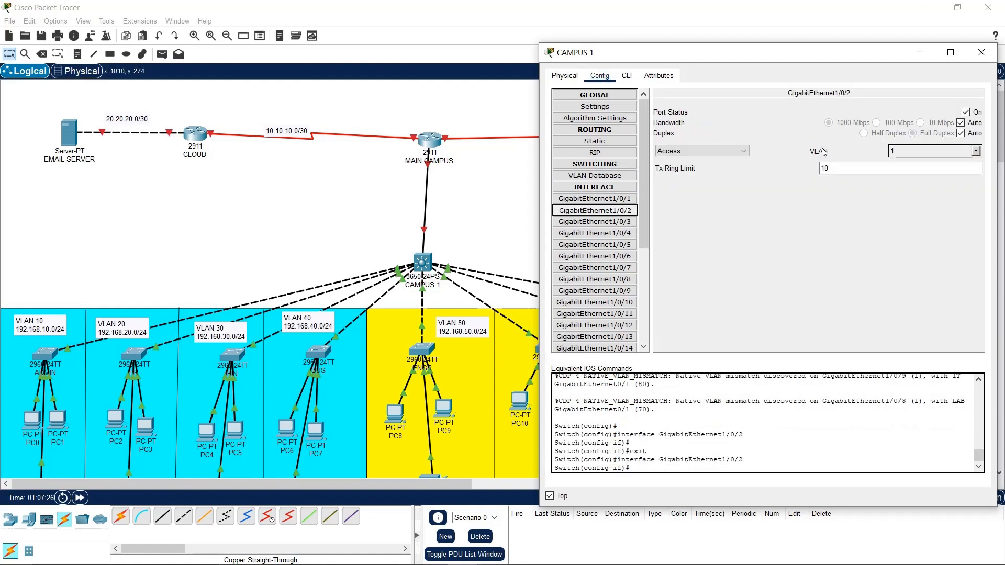
click(975, 150)
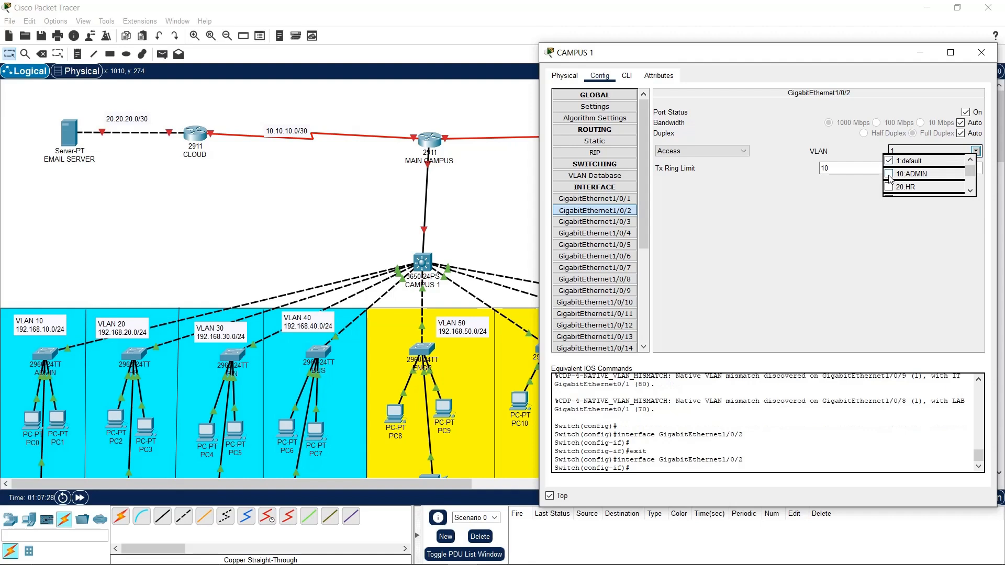
click(888, 174)
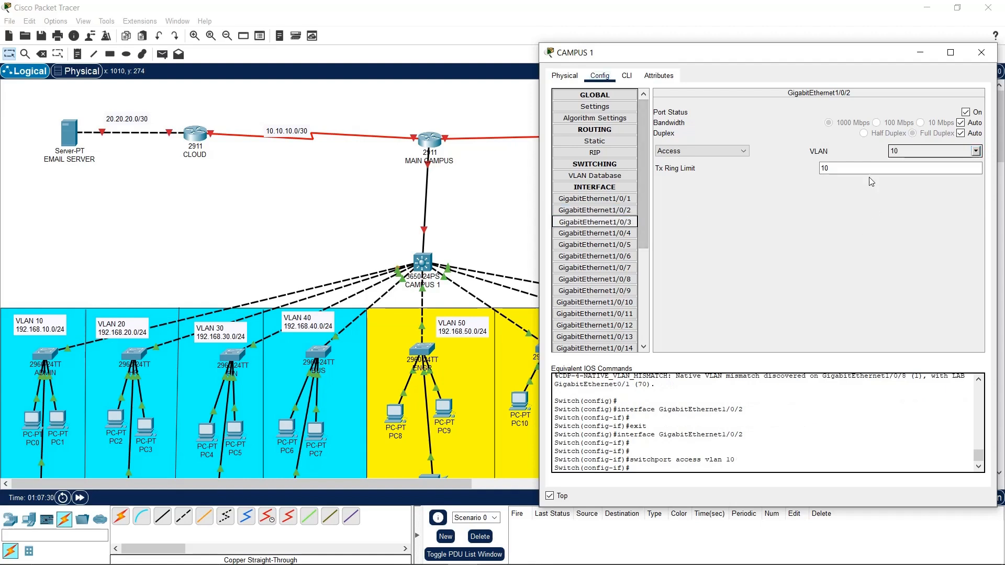
click(975, 151)
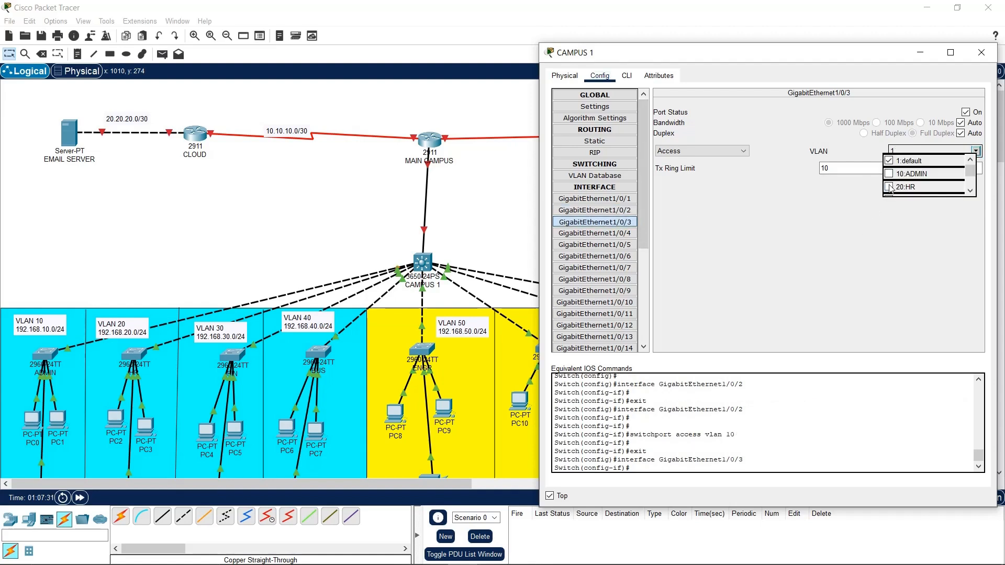
click(889, 188)
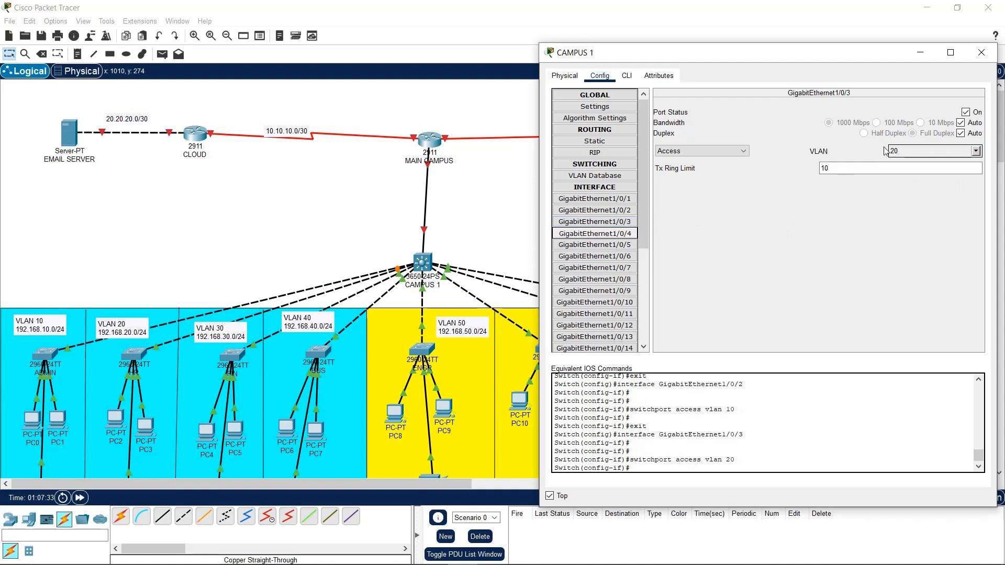
click(975, 152)
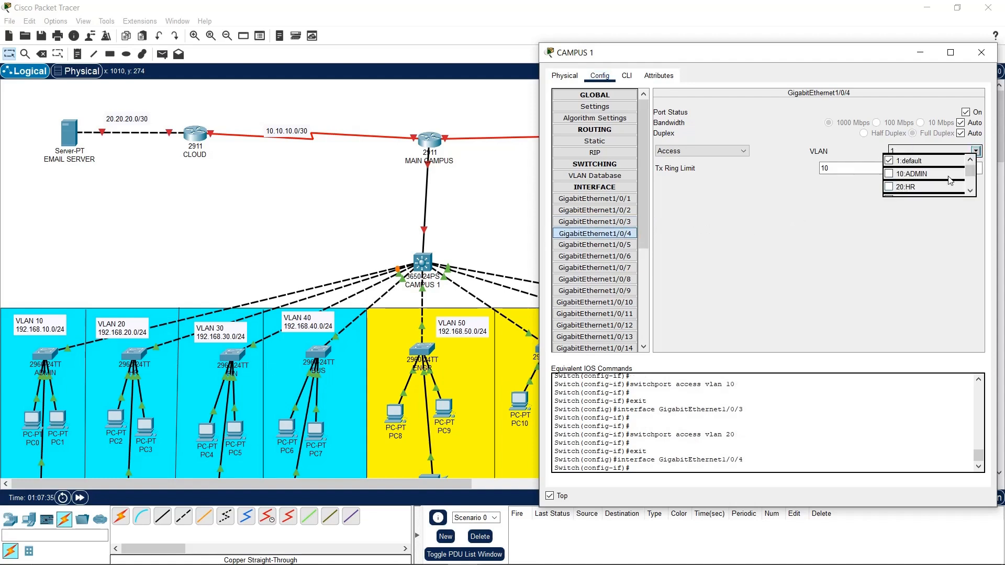
click(969, 191)
click(970, 191)
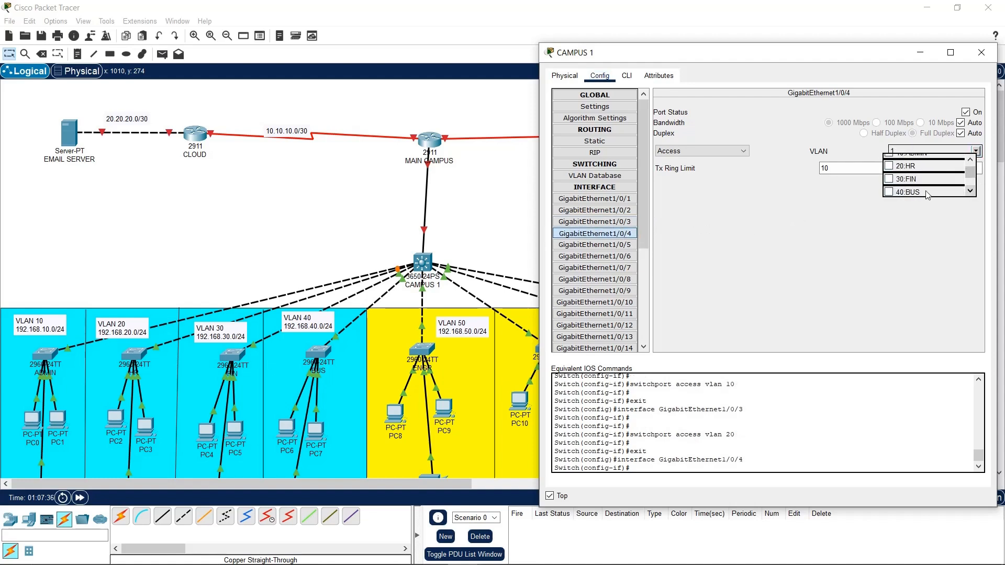
click(907, 192)
click(622, 243)
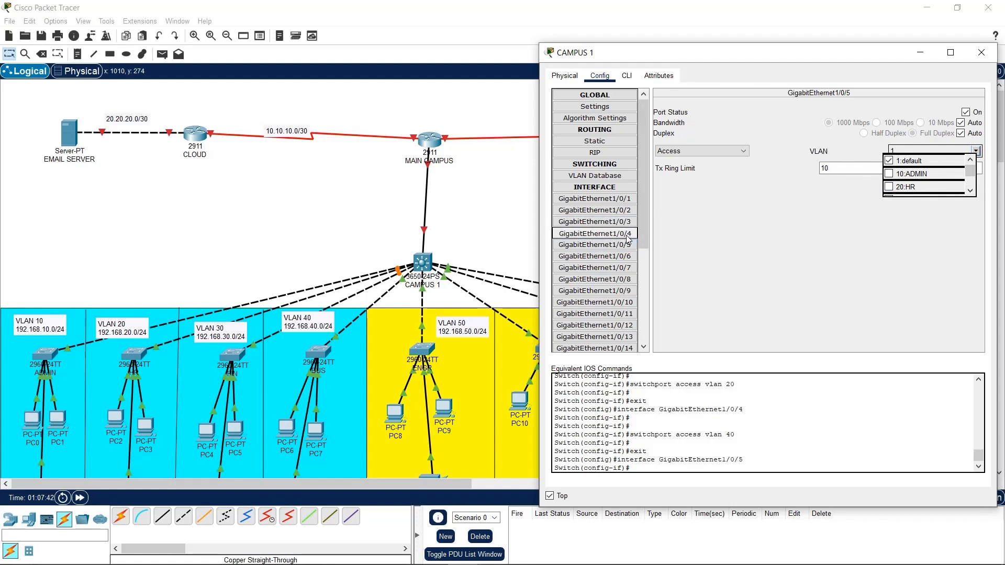
click(626, 235)
click(969, 191)
click(906, 187)
Assign ports Gi1/0/5 through Gi1/0/8 to VLANs 40 BUS, 50, 60 and 70 LAB
click(622, 222)
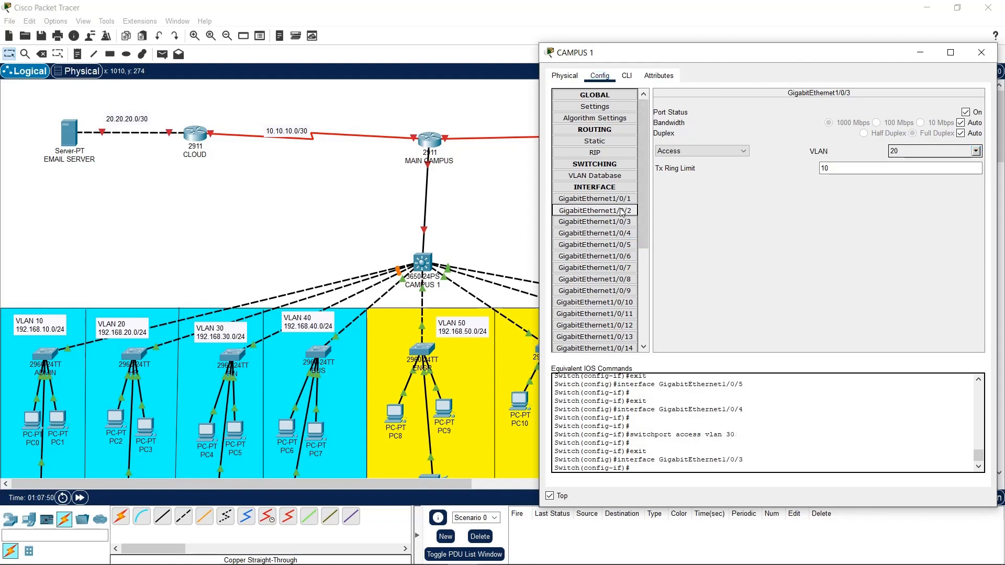
click(620, 211)
click(623, 233)
click(622, 245)
click(974, 150)
click(969, 192)
click(969, 192)
click(906, 192)
click(617, 256)
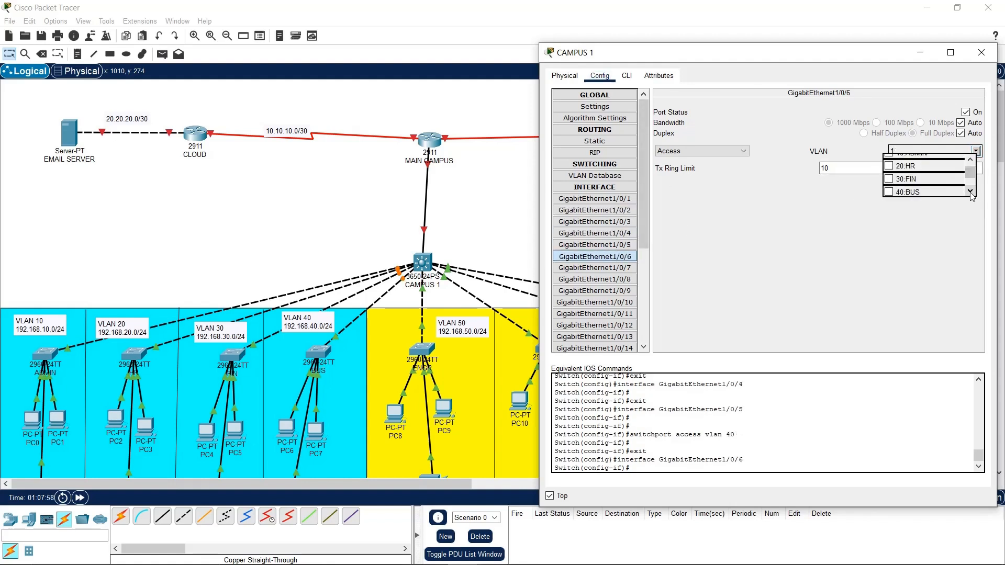
click(970, 192)
click(888, 194)
click(623, 267)
click(975, 151)
click(970, 192)
click(888, 192)
click(623, 278)
click(975, 150)
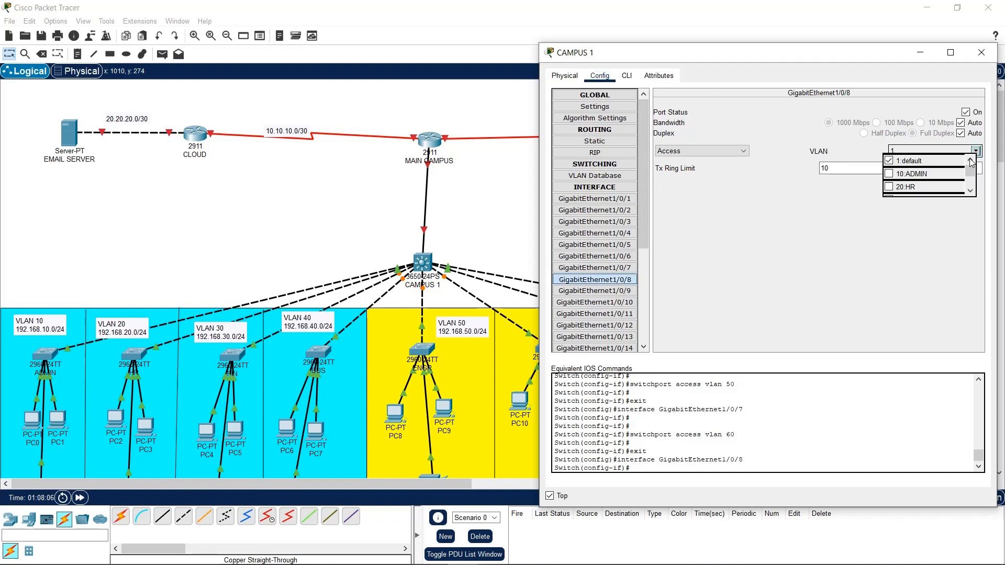
click(969, 192)
click(970, 192)
click(888, 190)
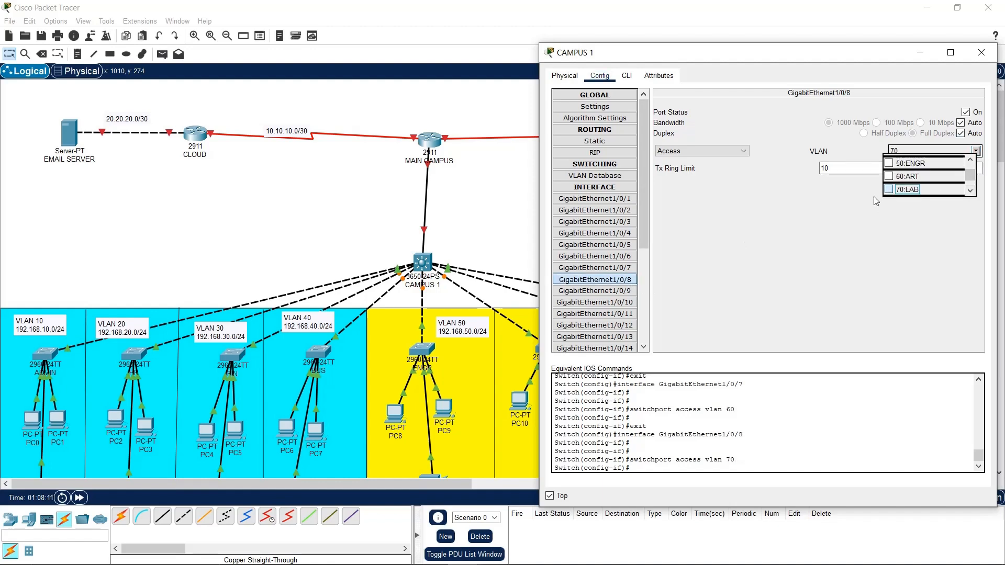
click(874, 197)
In the CAMPUS 1 CLI, leave interface mode and enter interface GigabitEthernet1/0/9
click(626, 75)
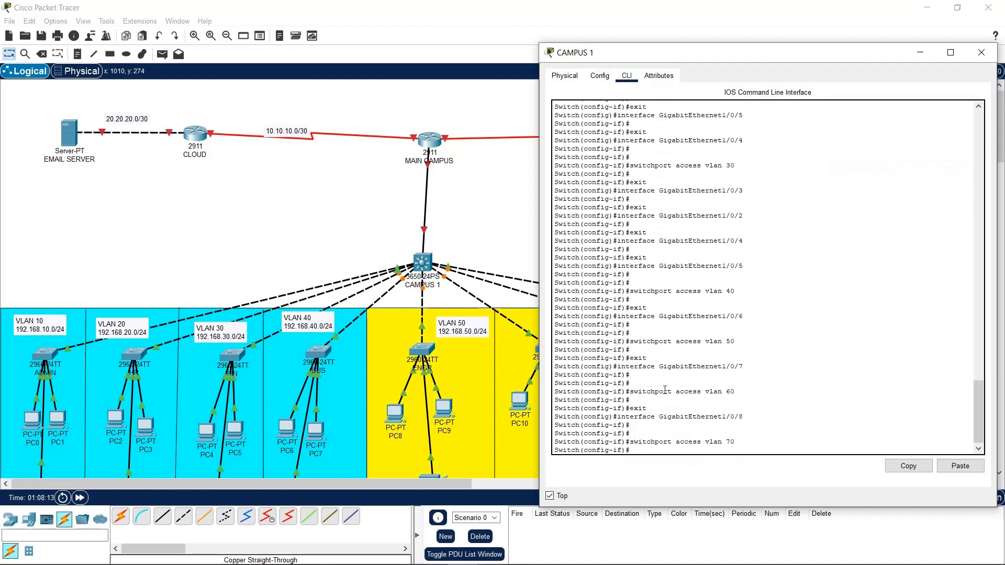
text(exit)
key(Return)
key(Return)
key(Return)
key(Return)
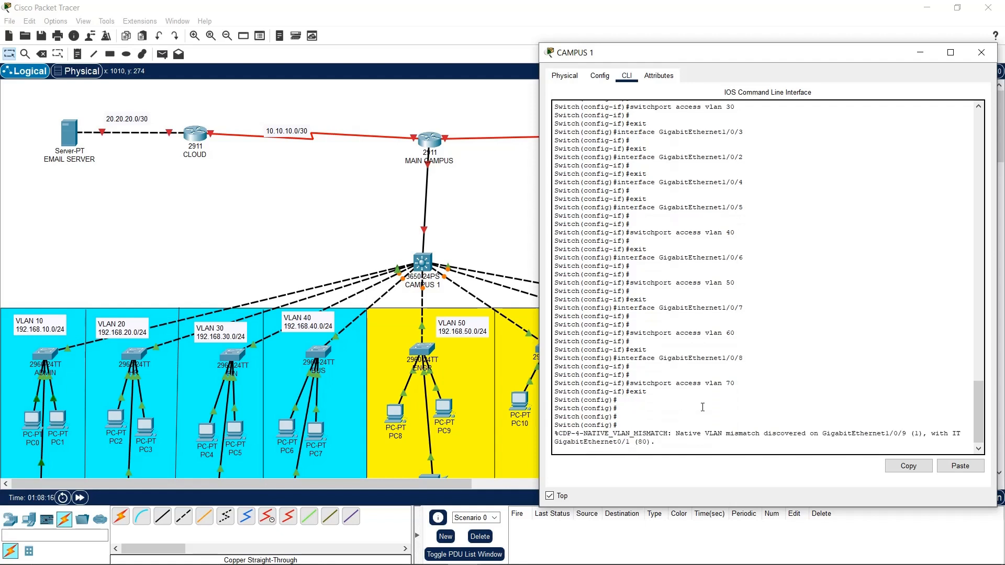
key(Return)
key(Return)
drag(744, 342, 617, 341)
key(ctrl+c)
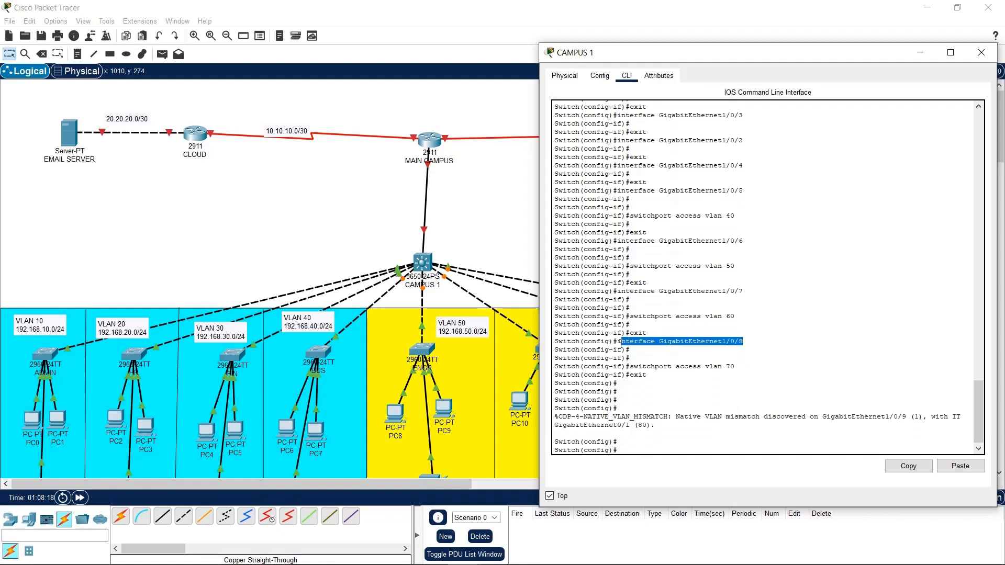
right_click(619, 341)
click(641, 350)
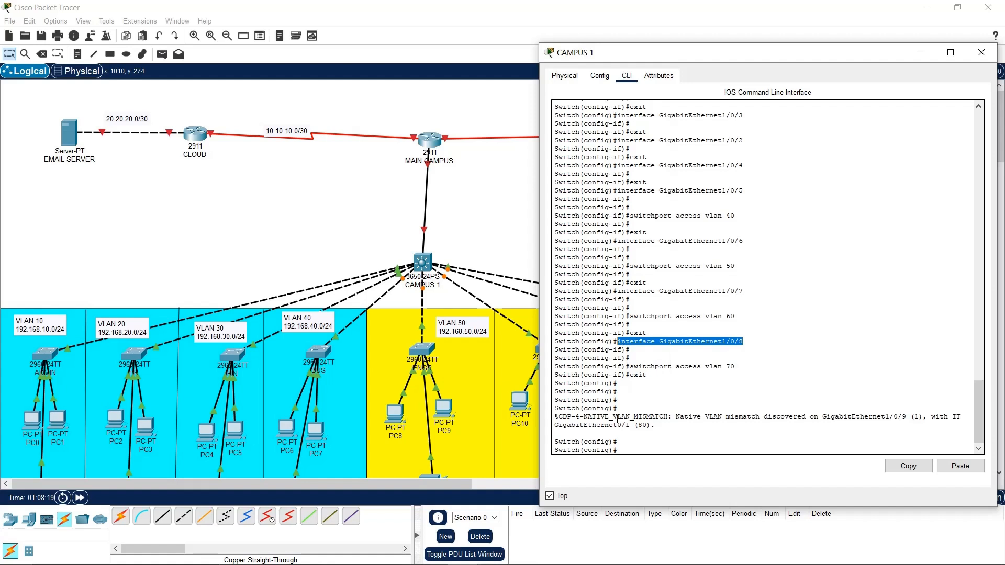
click(647, 454)
click(959, 466)
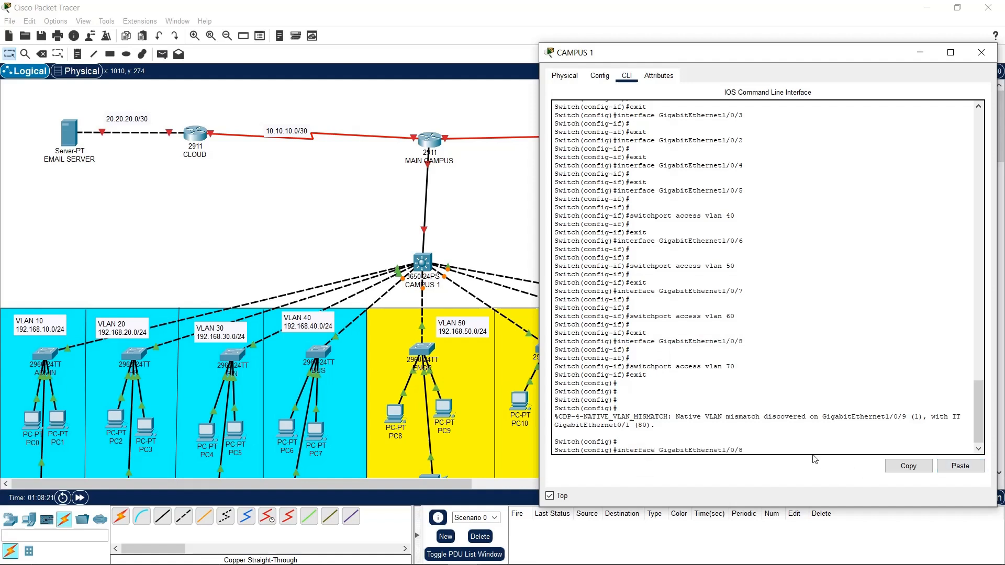
key(BackSpace)
text(9)
key(Return)
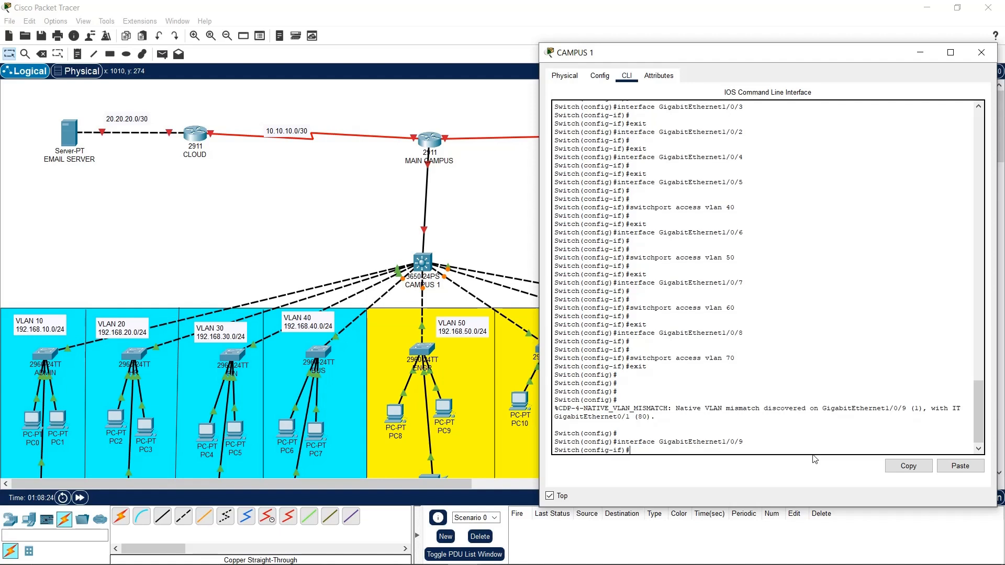
Make Gi1/0/9 an access port on VLAN 80 and save with do wr
text(sw)
key(Tab)
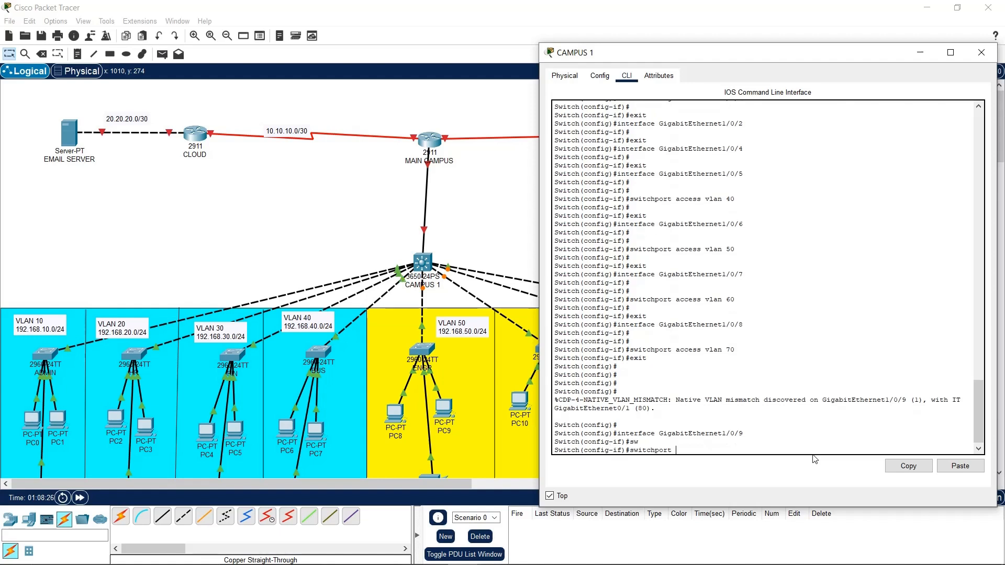
text(mo)
key(Tab)
text(a)
key(Tab)
key(Return)
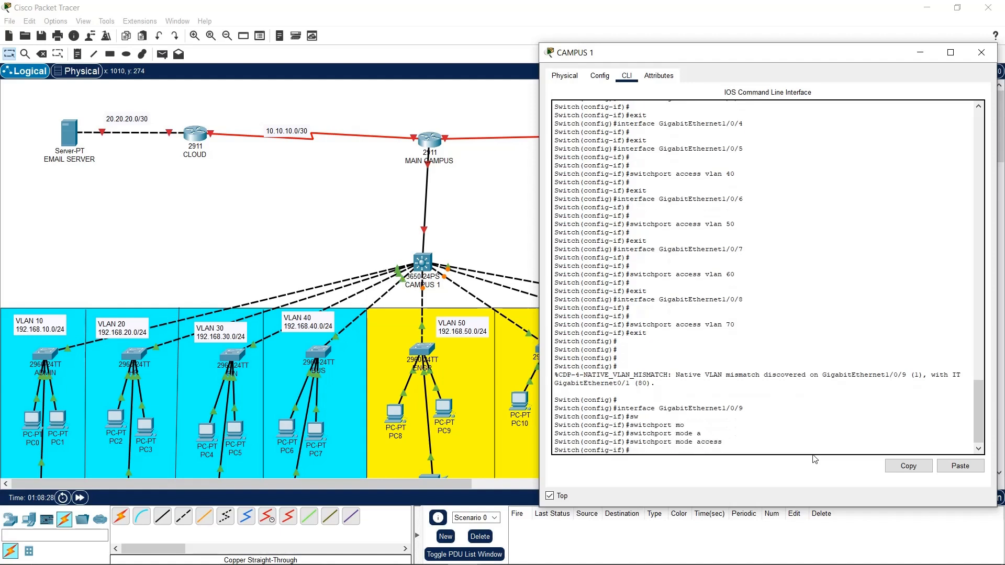
text(ssw)
key(Return)
text(ss)
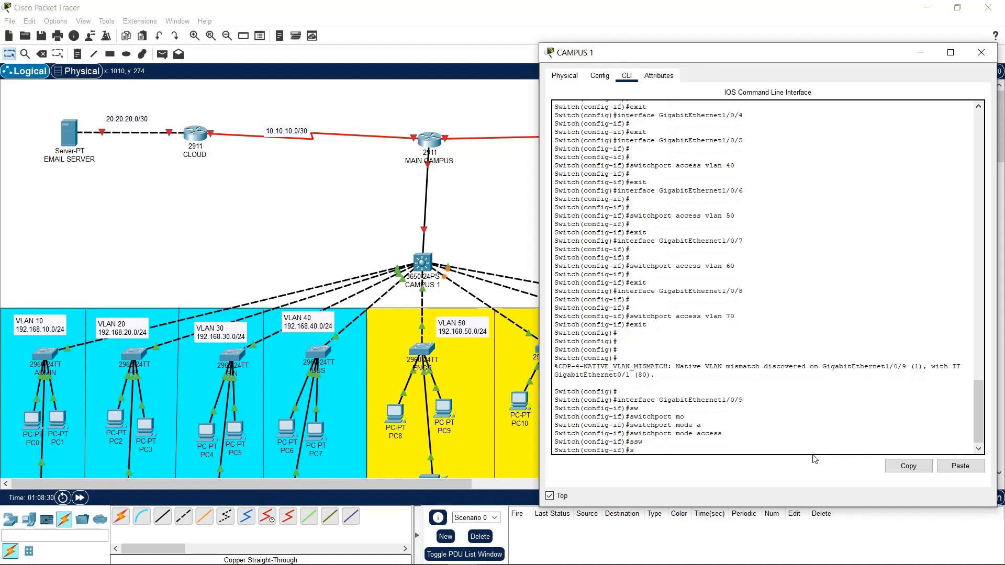
text(w)
key(Tab)
text(a)
key(Tab)
key(Tab)
text(vlan)
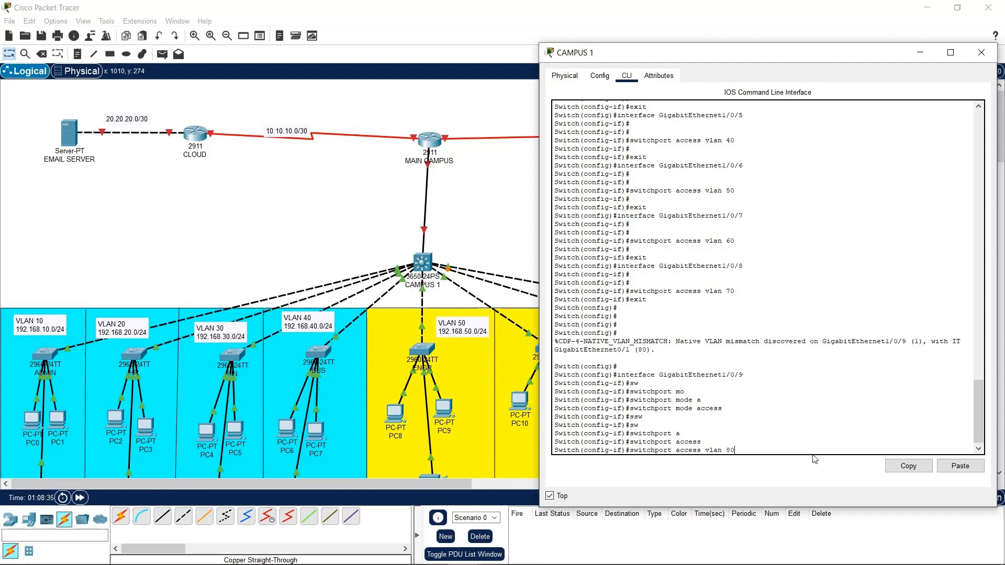
text( 80)
key(Return)
key(Return)
key(Return)
key(Return)
key(Return)
key(BackSpace)
key(BackSpace)
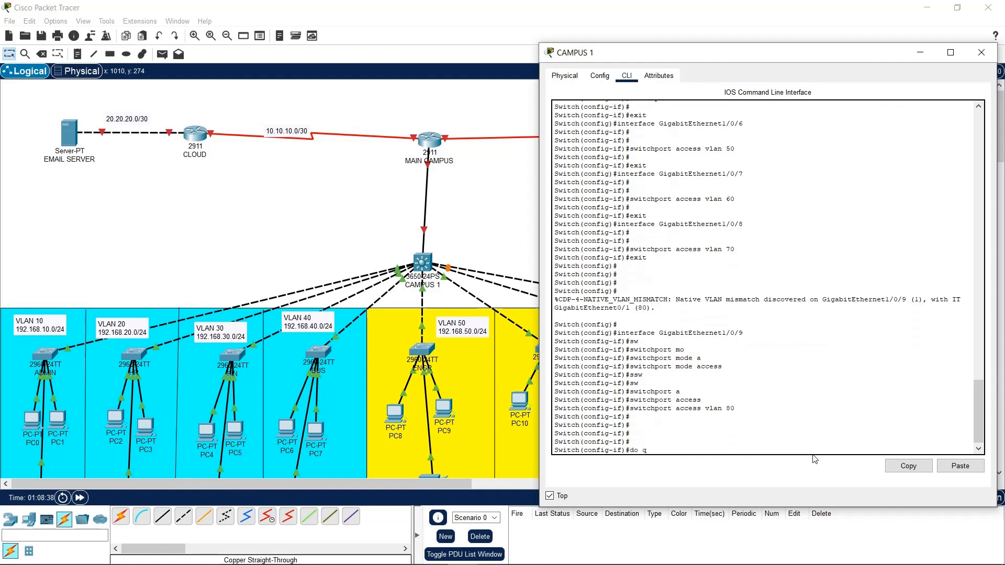
text(do wr)
key(Return)
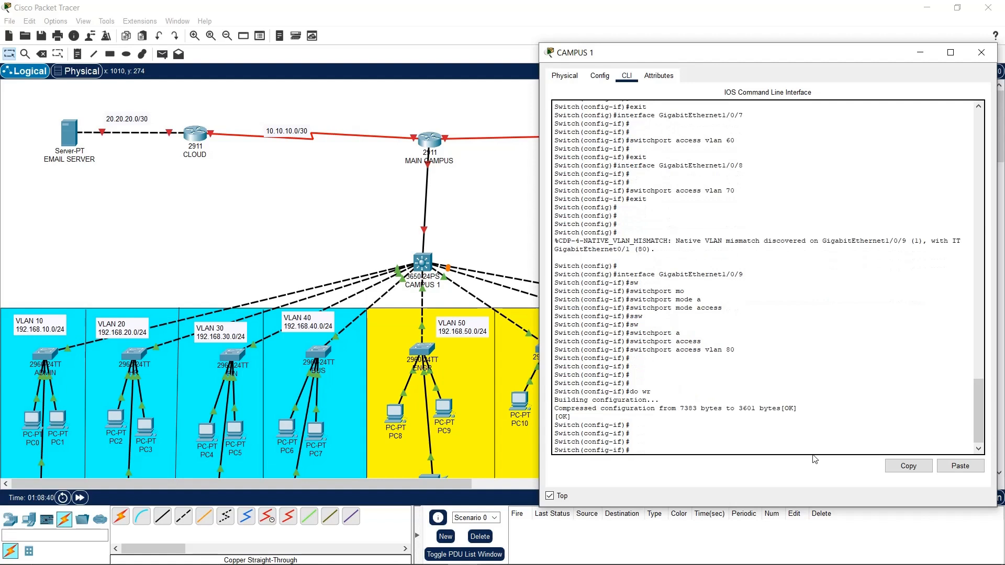
Enter interface GigabitEthernet1/0/1 and set it to switchport mode trunk
drag(750, 164, 613, 165)
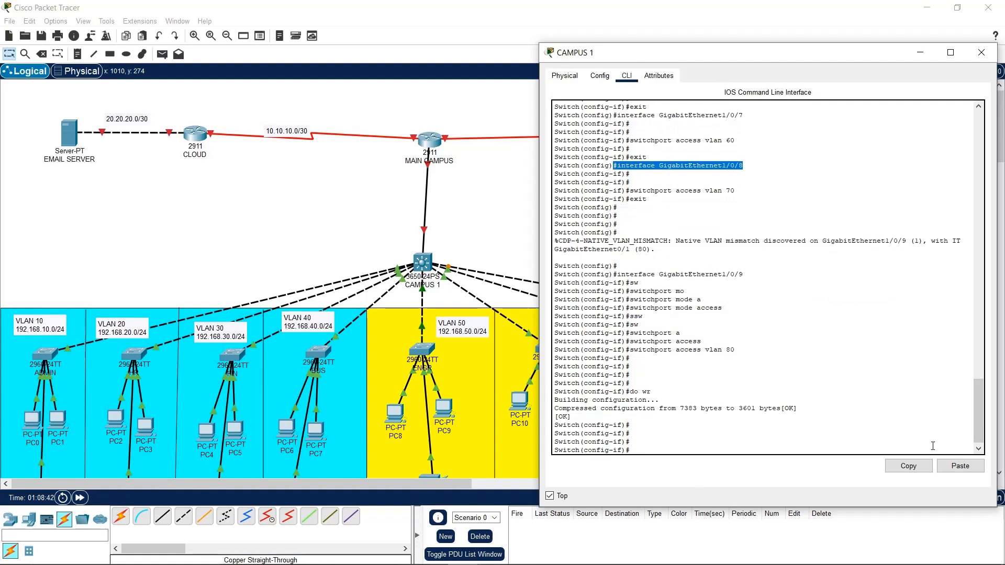
click(960, 465)
key(BackSpace)
text(1/0/1)
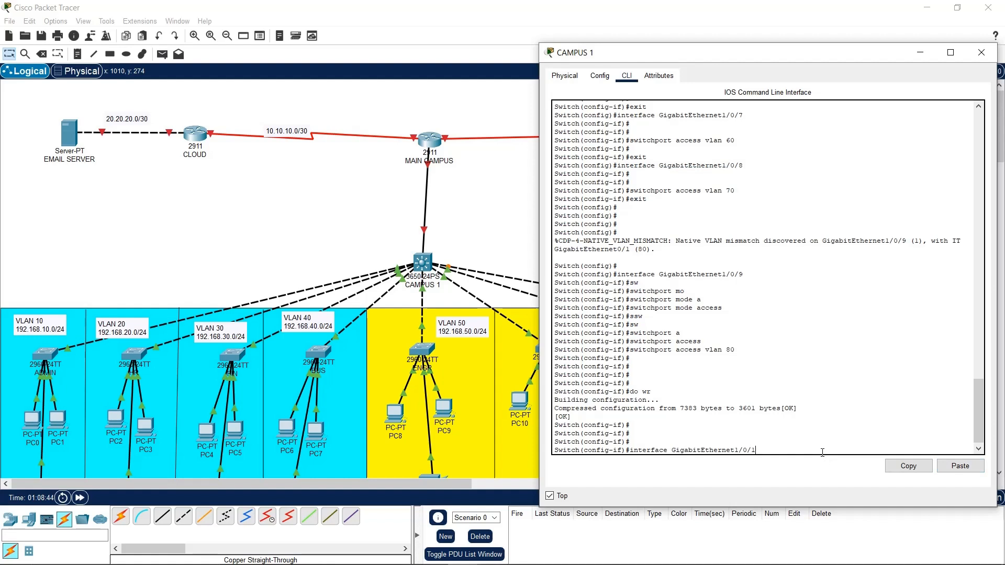
key(Return)
text(sw)
key(Tab)
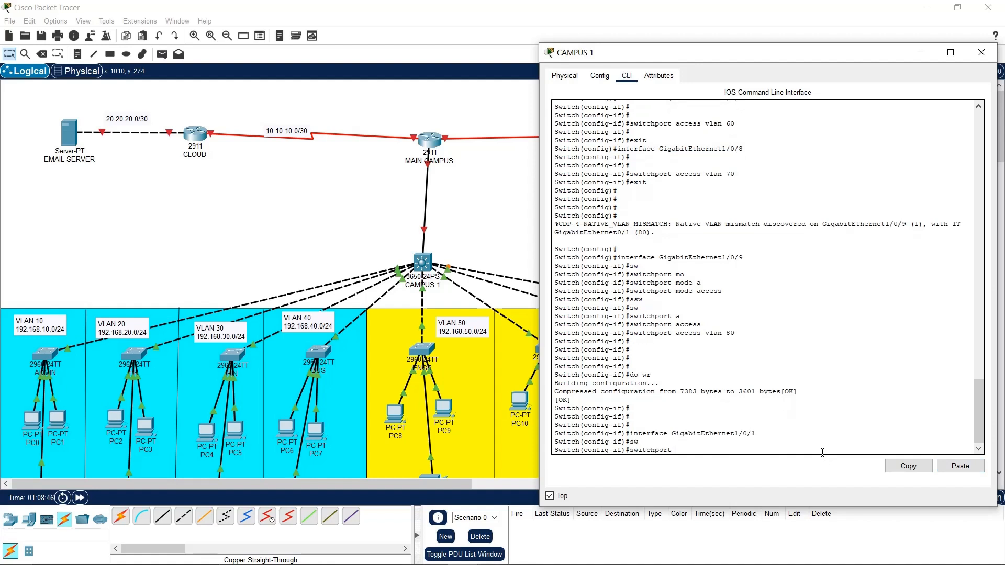
text(mi)
key(Tab)
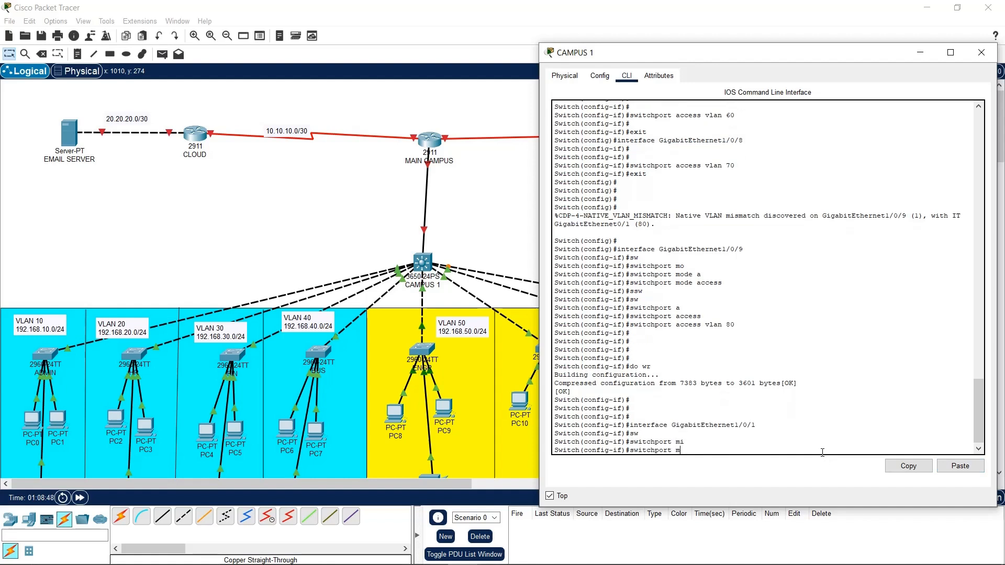
text(o)
key(Tab)
text(t)
key(Tab)
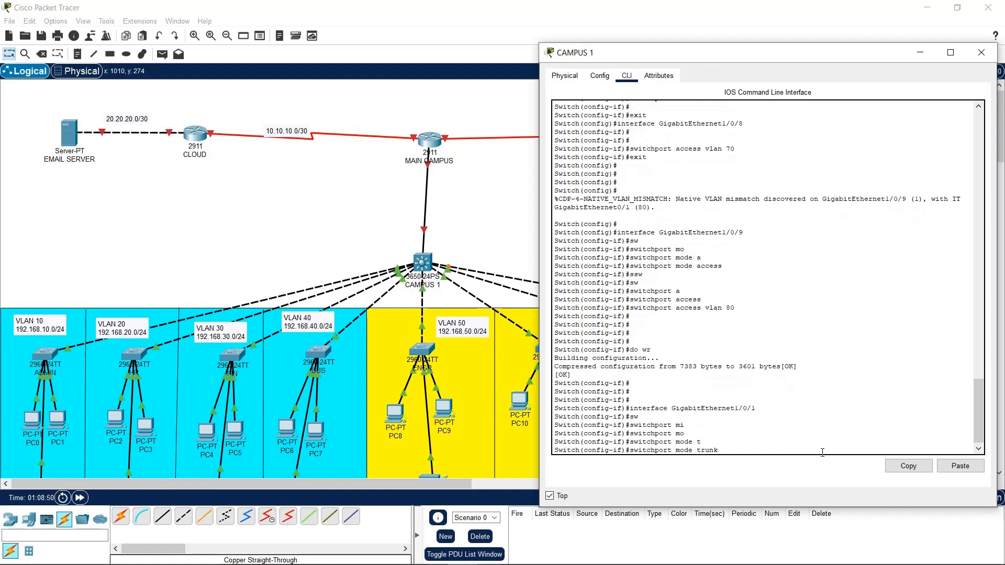
key(Return)
text(sw)
key(Tab)
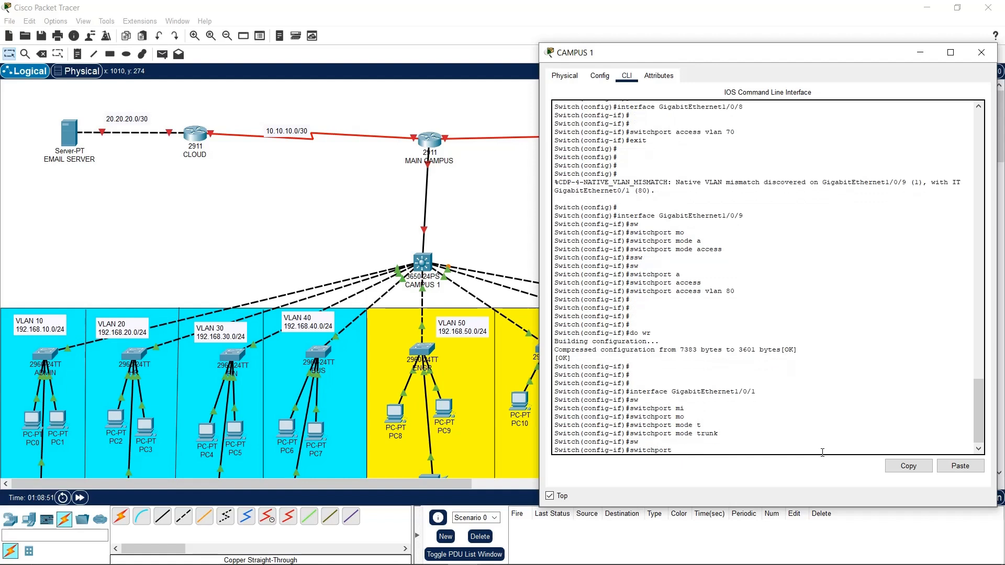
key(BackSpace)
key(BackSpace)
key(BackSpace)
key(BackSpace)
key(BackSpace)
key(BackSpace)
key(BackSpace)
key(BackSpace)
key(BackSpace)
key(BackSpace)
Leave interface mode and enable ip routing on the CAMPUS 1 switch
text(exit)
key(Return)
key(Return)
key(Return)
key(Return)
key(Return)
text(itch(config)#i)
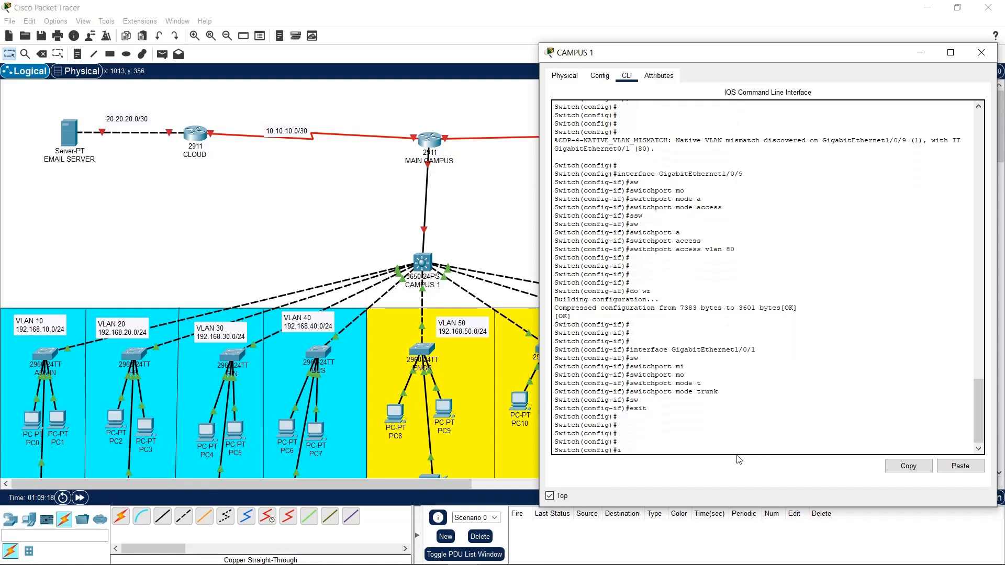
key(BackSpace)
key(BackSpace)
key(BackSpace)
text(ip?)
text( ?)
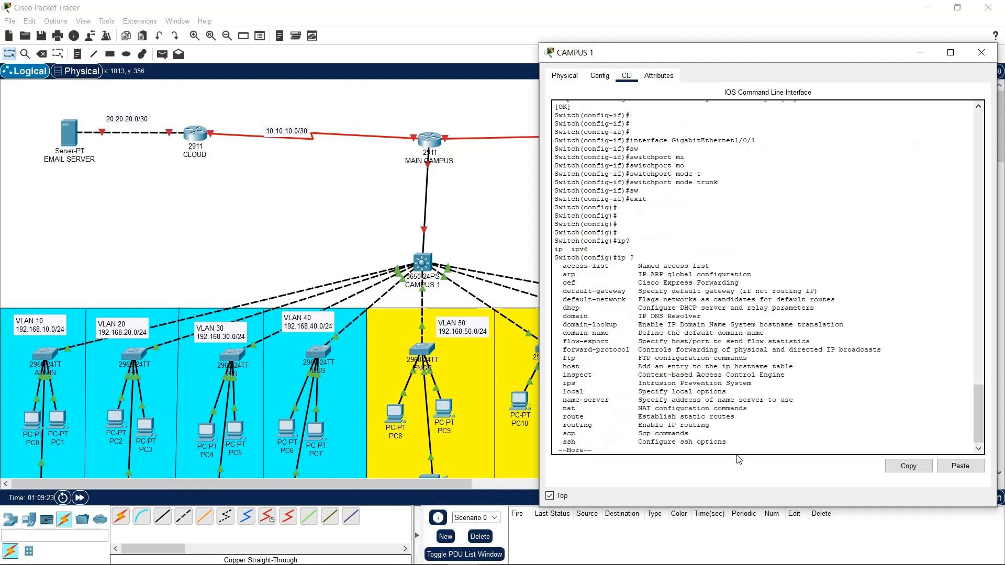
key(Return)
key(Return)
key(Return)
key(Return)
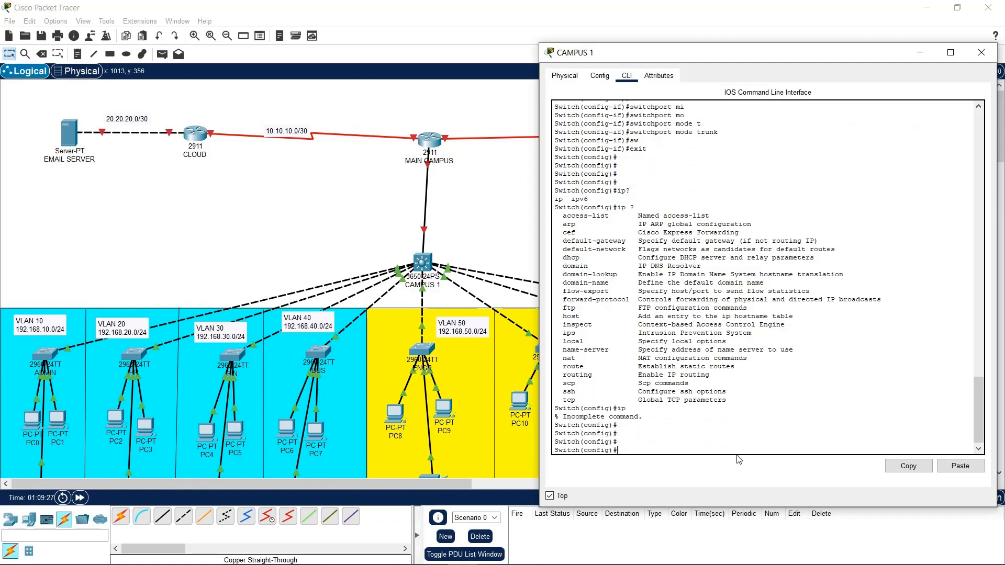
text(ip nr)
key(BackSpace)
key(Tab)
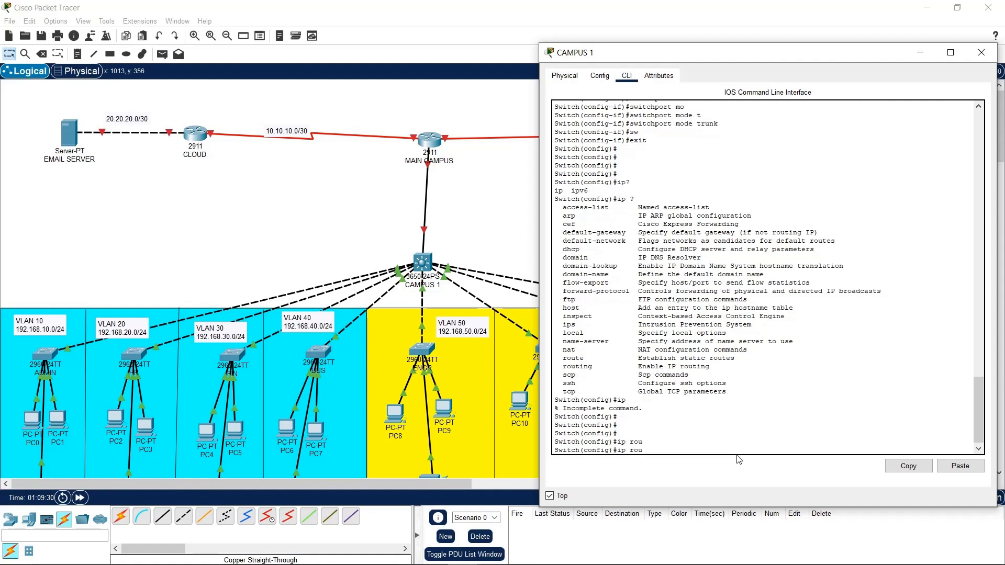
text(t)
key(Tab)
text(in)
key(Tab)
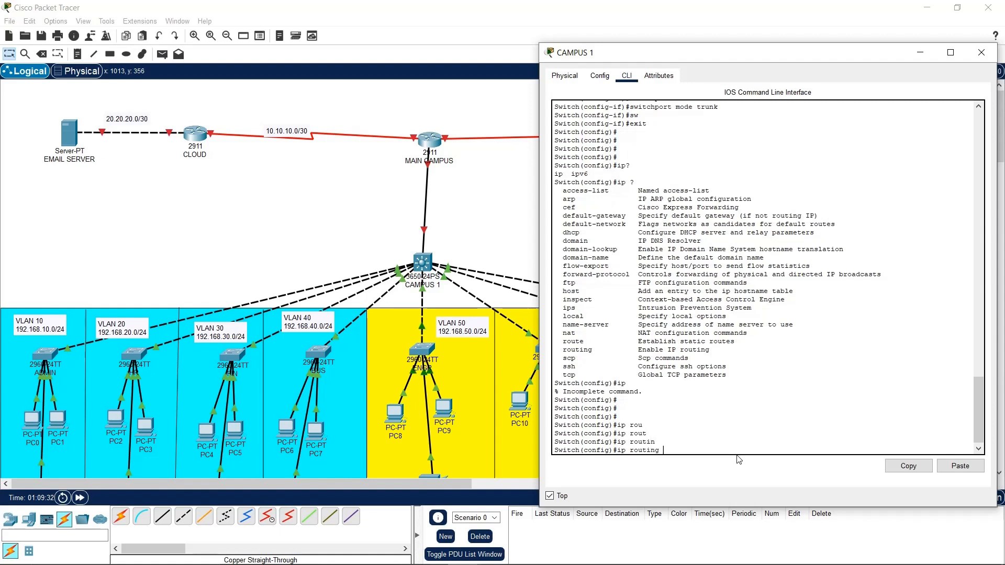
key(Return)
Save the configuration with do wr and exit configuration mode
key(Return)
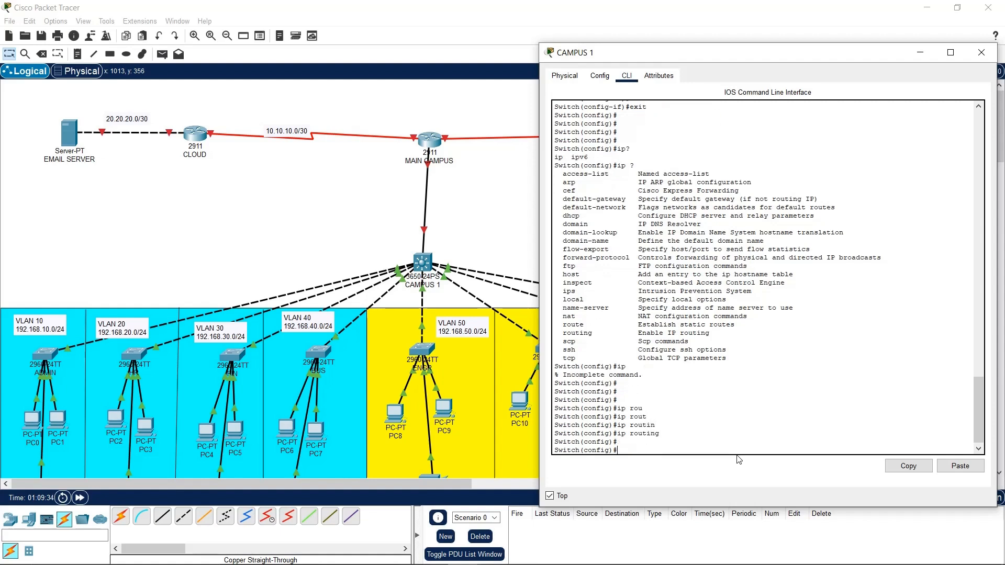
text(do wr)
key(Return)
key(Return)
key(Return)
key(Return)
text(e)
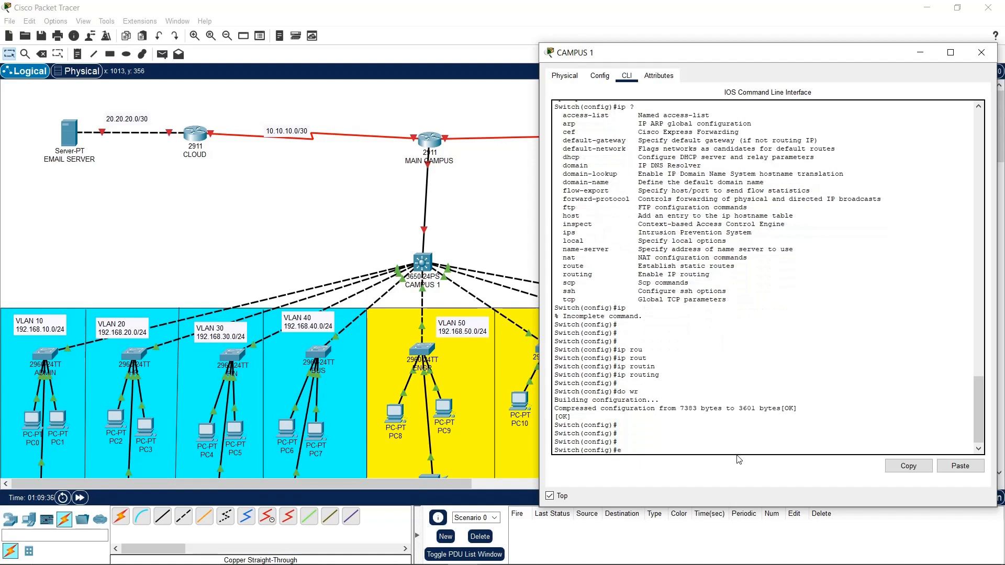
text(xit)
key(Return)
key(Return)
key(Return)
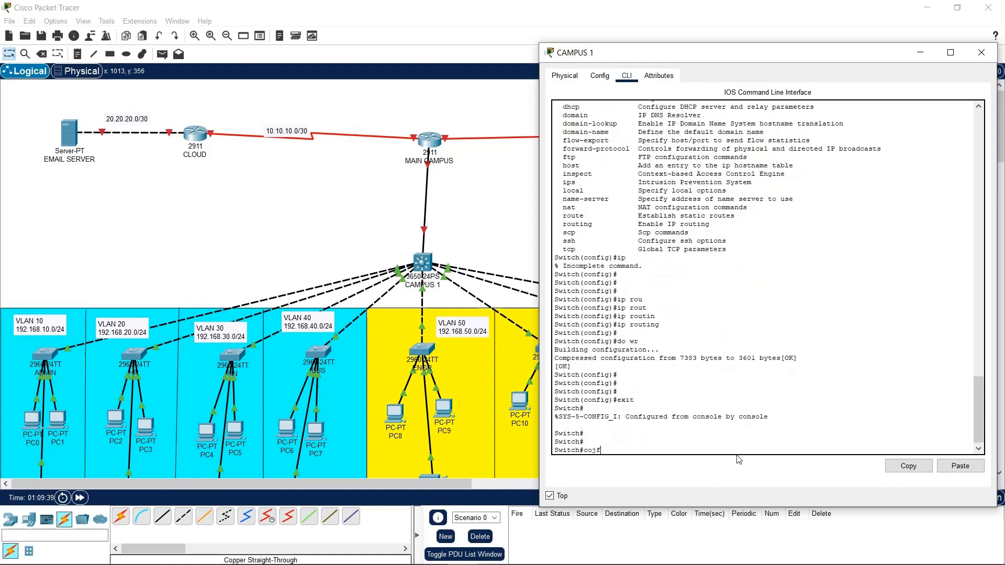
Enter global configuration with conf t and create interface vlan 10
text(conf t)
key(Return)
key(Return)
key(Return)
key(Return)
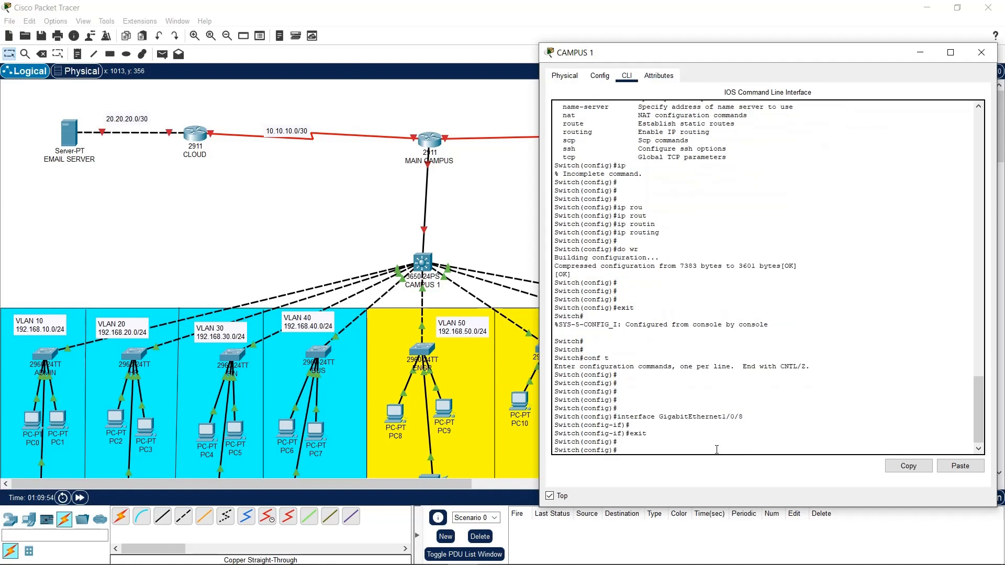
text(nt vlan 10)
key(Return)
key(Return)
key(Return)
key(Return)
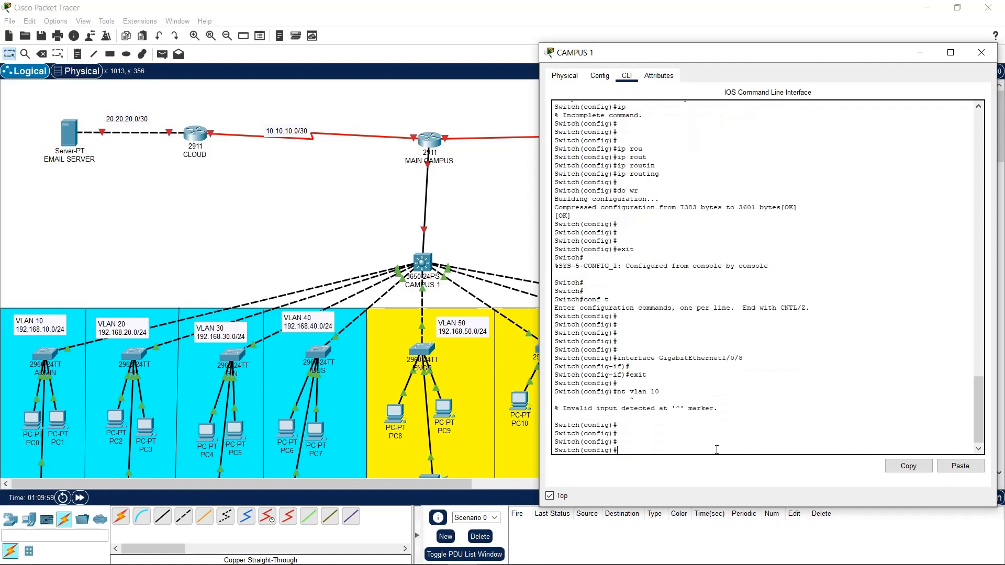
key(Up)
text(i)
key(Return)
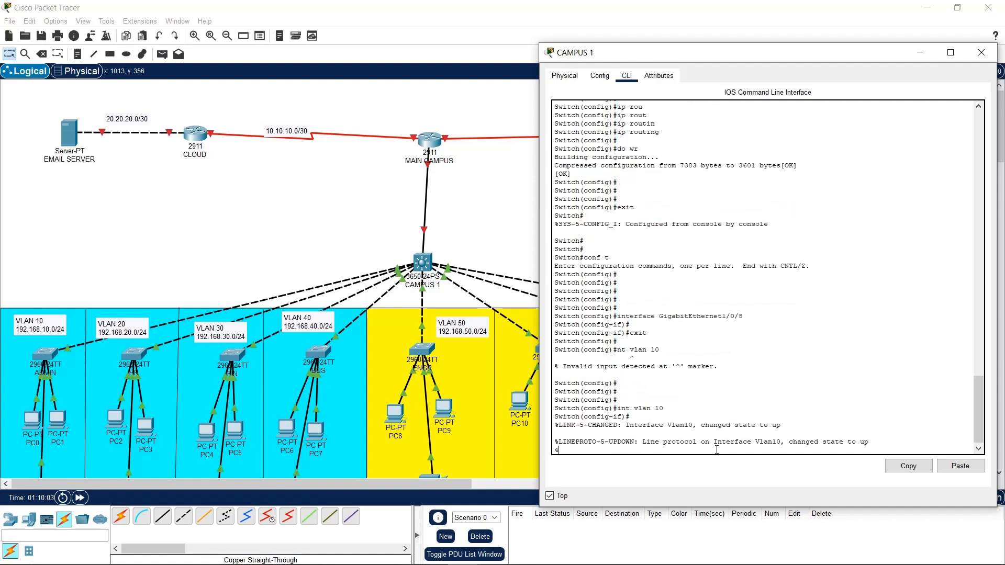
key(Return)
key(Return)
key(Return)
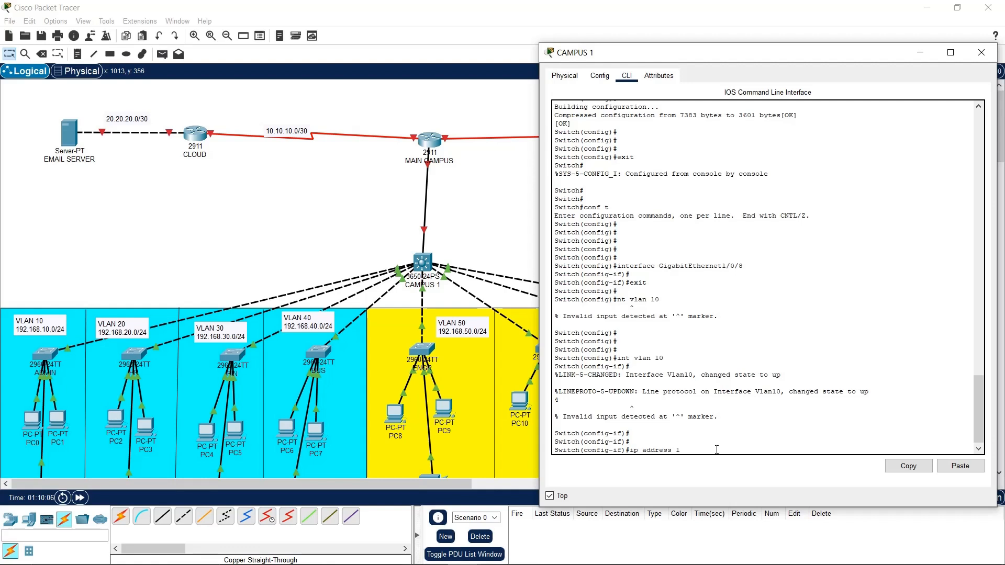
Give Vlan10 the address 192.168.10.2 with mask 255.255.255.0
text(ip address 192.168.10.1)
key(BackSpace)
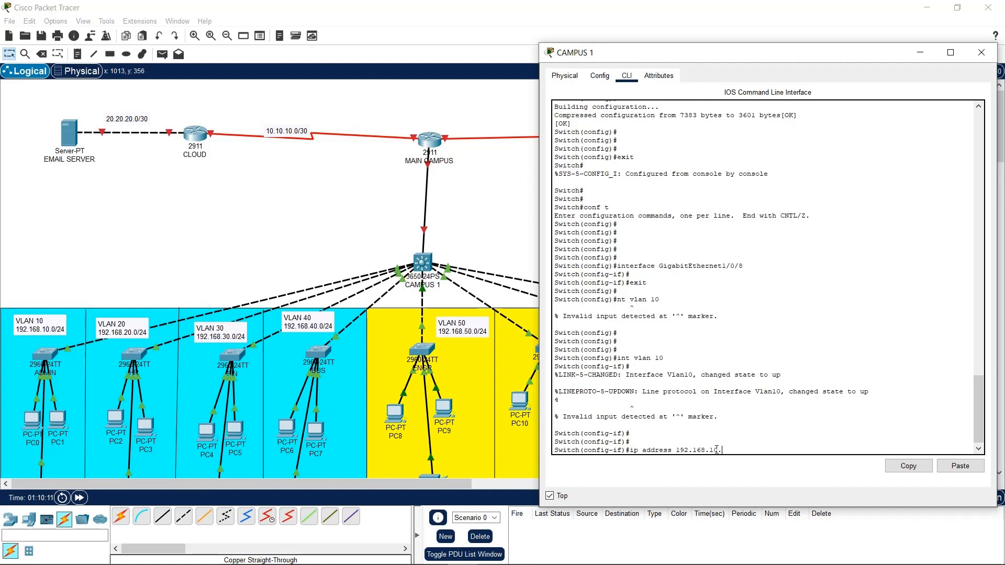
text(2 255.255)
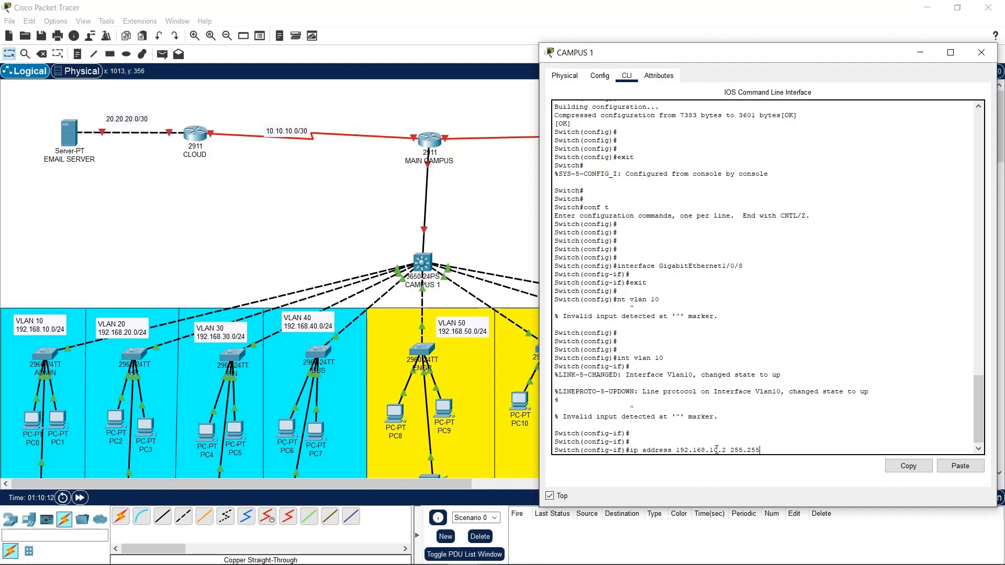
text(.255.255.0)
key(Return)
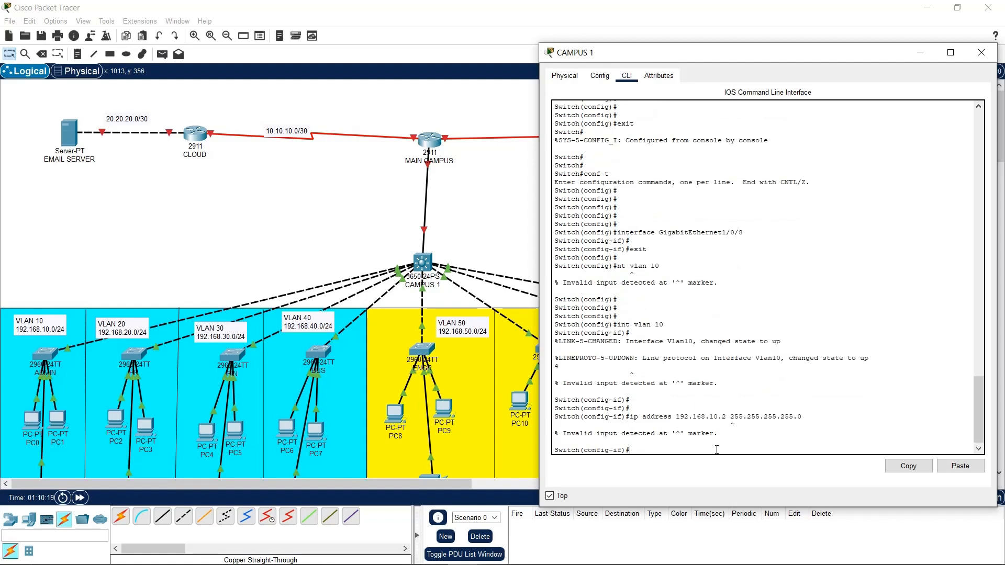
key(Up)
key(BackSpace)
key(BackSpace)
key(BackSpace)
key(BackSpace)
key(BackSpace)
key(BackSpace)
key(BackSpace)
key(BackSpace)
key(BackSpace)
key(BackSpace)
key(BackSpace)
key(BackSpace)
key(BackSpace)
key(BackSpace)
key(BackSpace)
key(BackSpace)
key(Return)
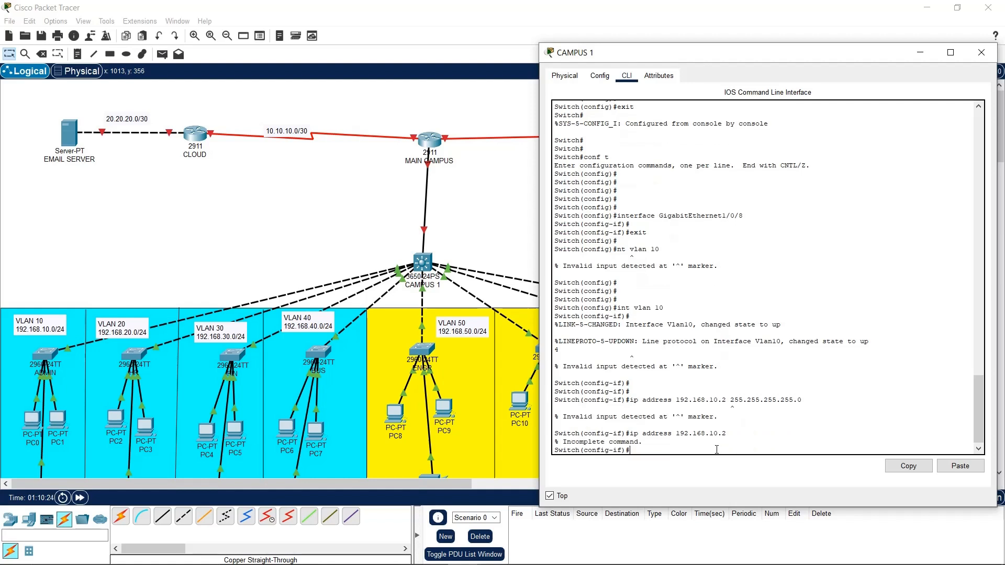
key(Up)
text(255.255.255.255.0)
key(Return)
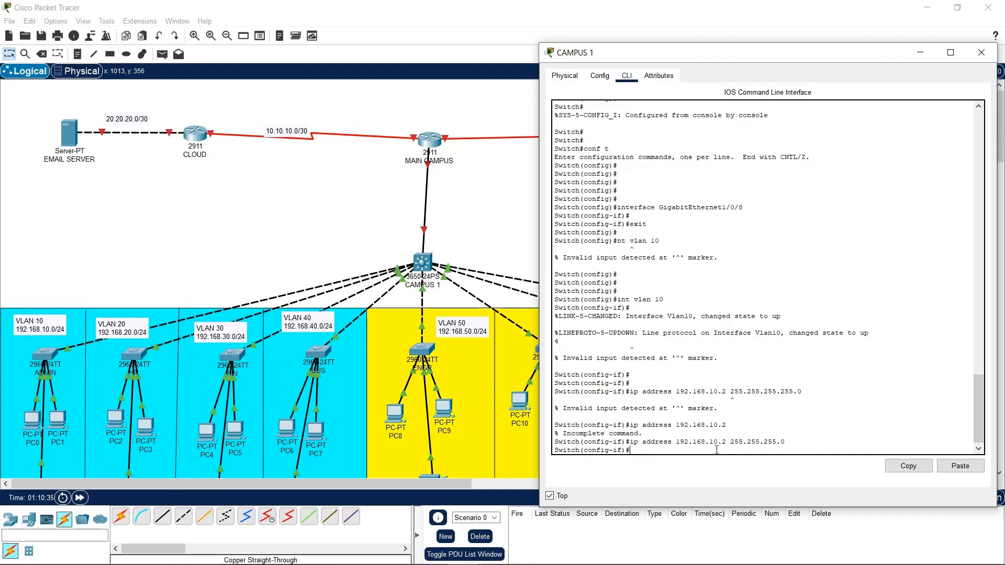
Set default gateway 192.168.10.1 and save the configuration with do wr
text(ip de)
text(afu)
text(ult-g)
text(ateway)
key(BackSpace)
key(BackSpace)
text(92.168.10.1)
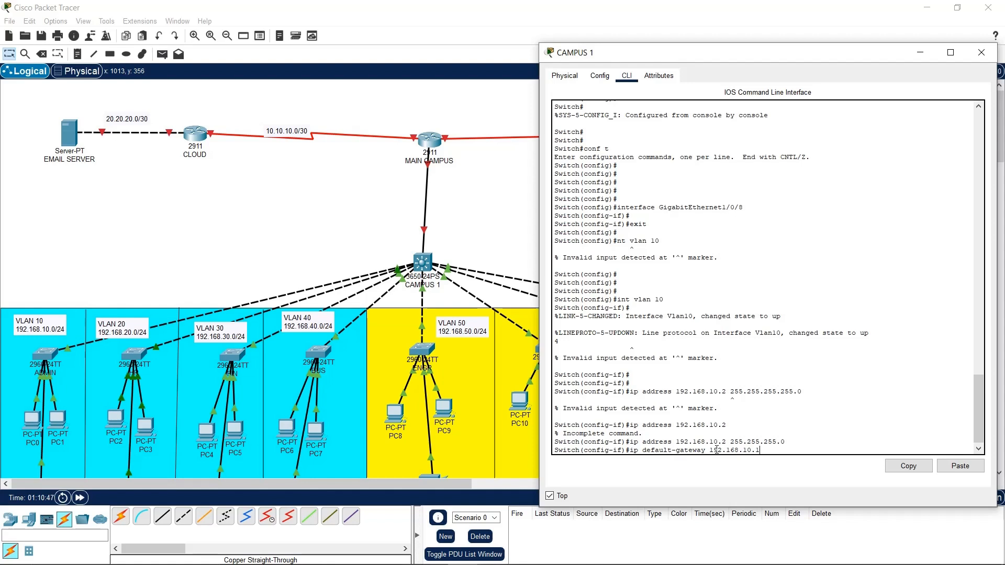
key(Return)
key(Return)
key(Return)
text(do wr)
key(Return)
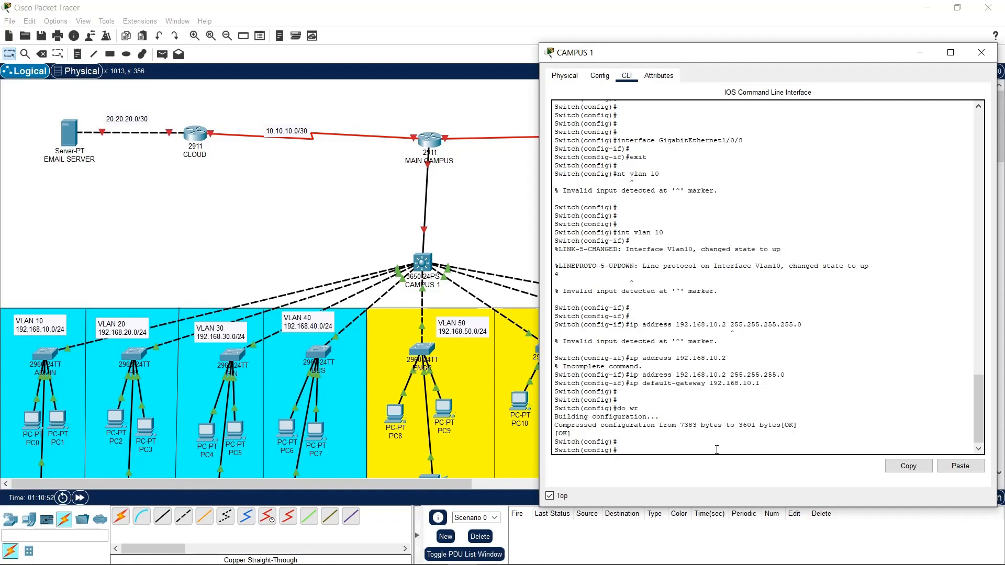
Create interface VLAN 20 with IP 192.168.20.2 and default gateway 192.168.20.1
key(Up)
key(Up)
key(Up)
key(BackSpace)
key(BackSpace)
key(BackSpace)
key(BackSpace)
key(BackSpace)
key(BackSpace)
key(BackSpace)
key(BackSpace)
key(BackSpace)
key(BackSpace)
key(BackSpace)
key(BackSpace)
key(BackSpace)
key(Up)
key(Up)
key(Up)
key(BackSpace)
key(Return)
key(Up)
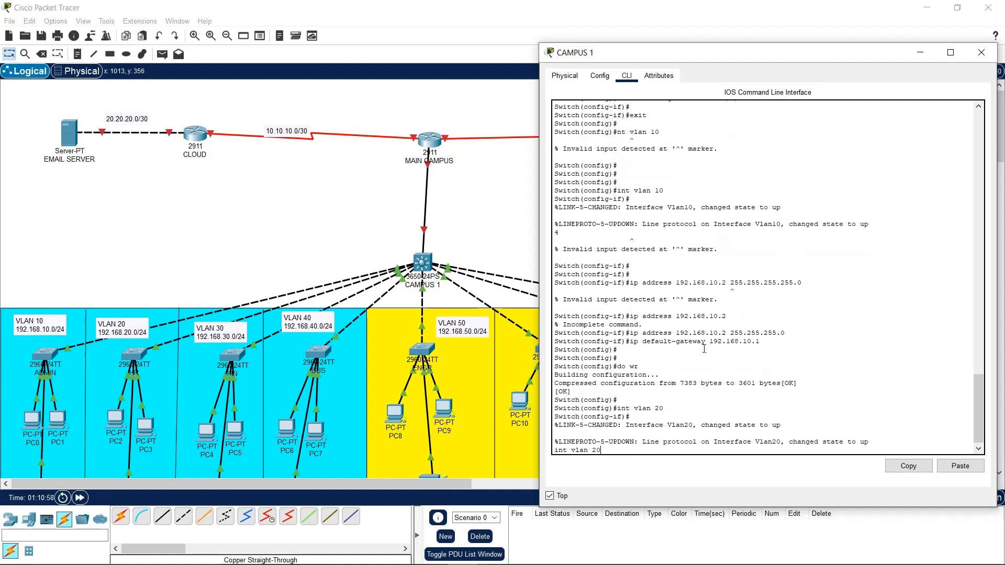
key(Return)
key(Up)
key(Up)
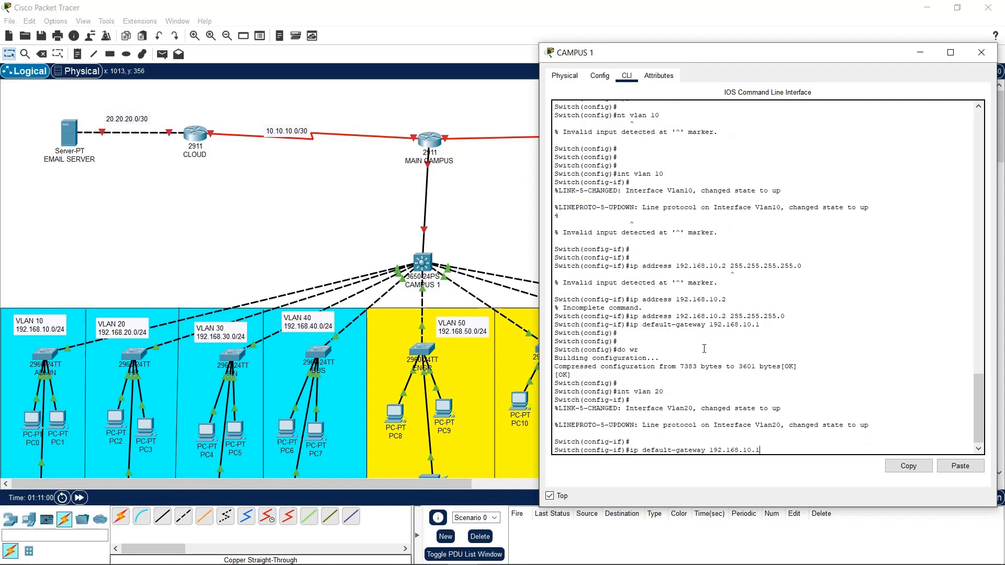
key(Up)
key(Left)
key(Left)
key(Left)
key(Left)
key(Left)
key(Left)
key(Left)
key(Left)
key(Left)
key(Left)
key(Left)
key(Left)
key(Left)
key(Left)
key(BackSpace)
text(2)
key(Return)
key(Up)
key(Up)
key(Up)
key(Up)
key(Up)
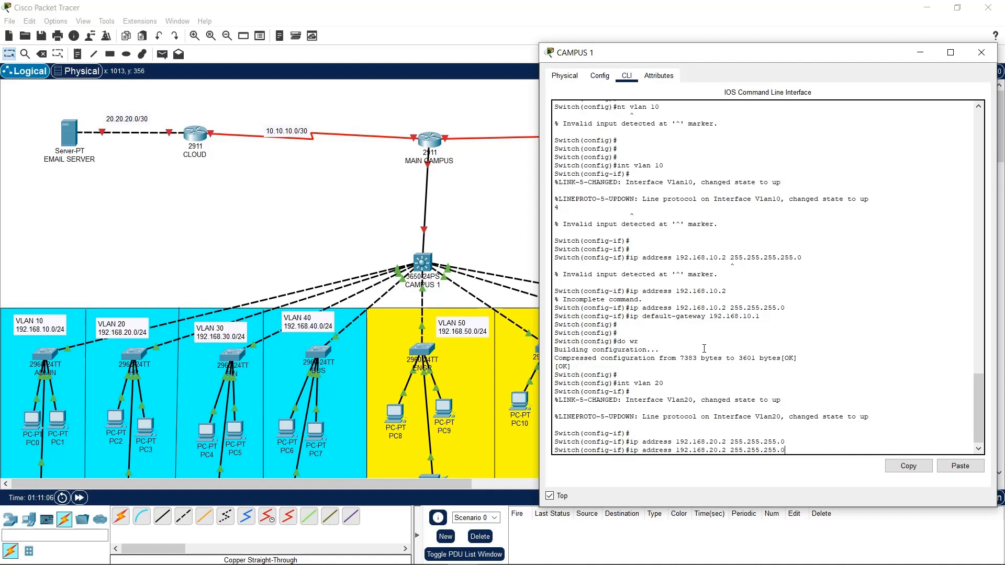
key(Down)
key(Left)
key(Left)
key(Left)
key(BackSpace)
text(2)
key(Return)
key(Return)
key(Return)
Create interface VLAN 30 with IP 192.168.30.2 and default gateway 192.168.30.1
key(Up)
key(Up)
key(Up)
key(Up)
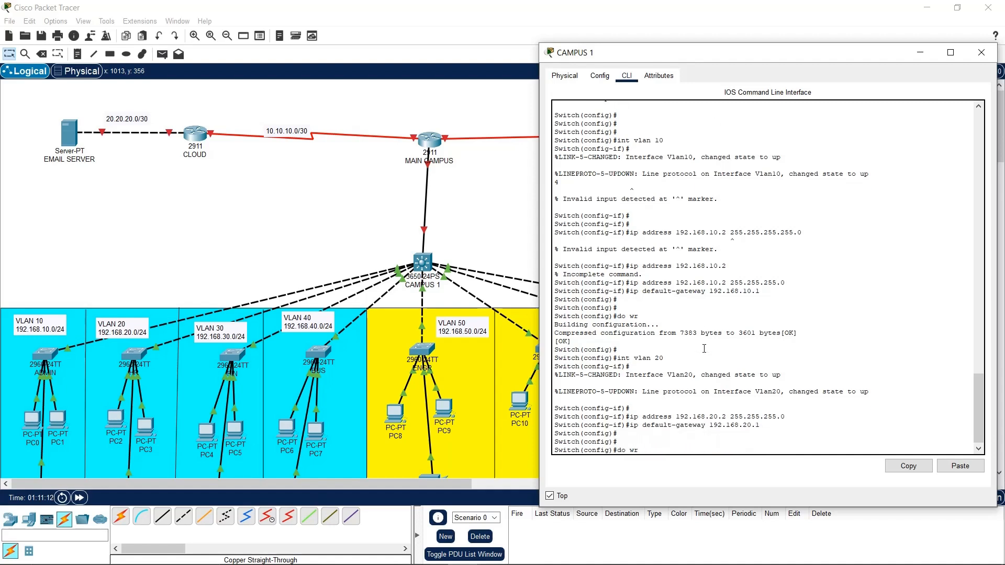
key(Down)
key(BackSpace)
key(BackSpace)
text(30)
key(Return)
key(Return)
key(Return)
key(Up)
key(Up)
key(Up)
key(Left)
key(Left)
key(Left)
key(Left)
key(Left)
key(Left)
key(Left)
key(Left)
key(Left)
key(Left)
key(Left)
key(Left)
key(Left)
key(Left)
key(Left)
key(Left)
key(Left)
key(BackSpace)
text(3)
key(Return)
key(Up)
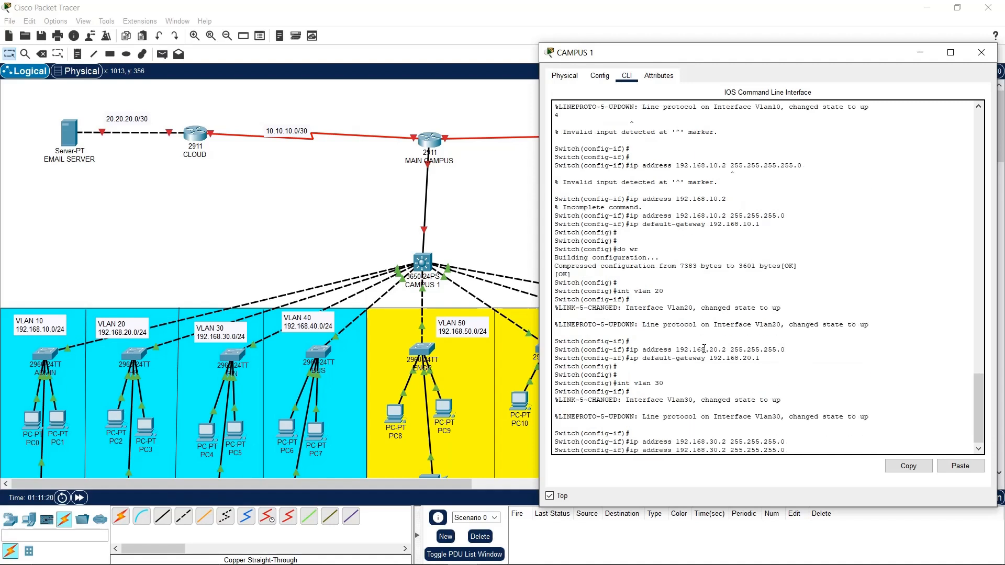
key(BackSpace)
text(3)
key(Return)
key(Return)
key(Return)
Create interface VLAN 40 with IP 192.168.40.2 and default gateway 192.168.40.1
key(Up)
key(Up)
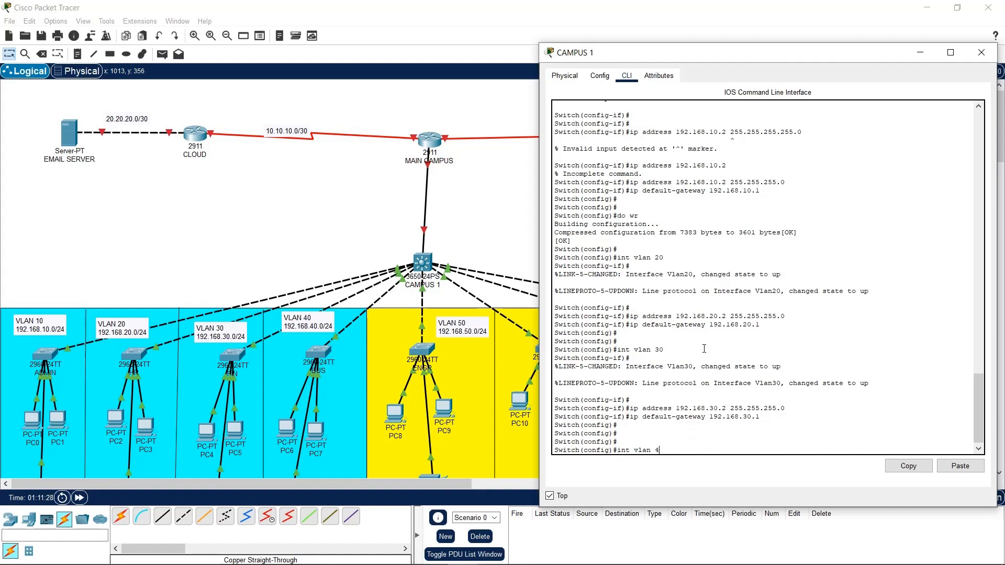
text(0)
key(Return)
key(Return)
key(Return)
key(Left)
key(Left)
key(Left)
key(Left)
key(Left)
key(Left)
key(Left)
key(Left)
key(Left)
key(Left)
key(Left)
key(Left)
key(Left)
key(Left)
key(BackSpace)
text(4)
key(Return)
key(Up)
key(Left)
key(Left)
key(Left)
key(BackSpace)
text(4)
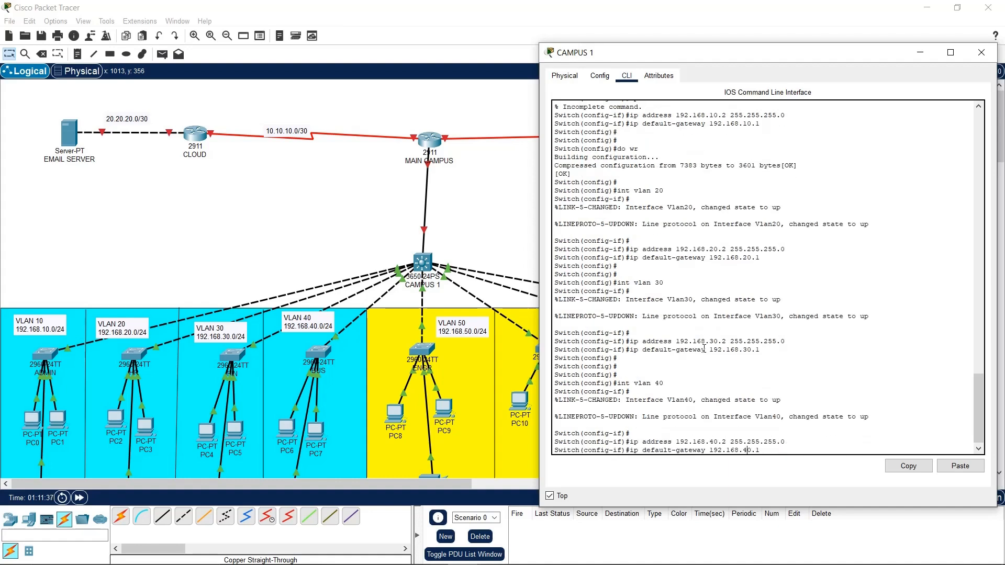
key(Return)
key(Return)
key(Return)
Create interface VLAN 50 with IP 192.168.50.2 and default gateway 192.168.50.1
key(Up)
text(0)
key(Return)
key(Up)
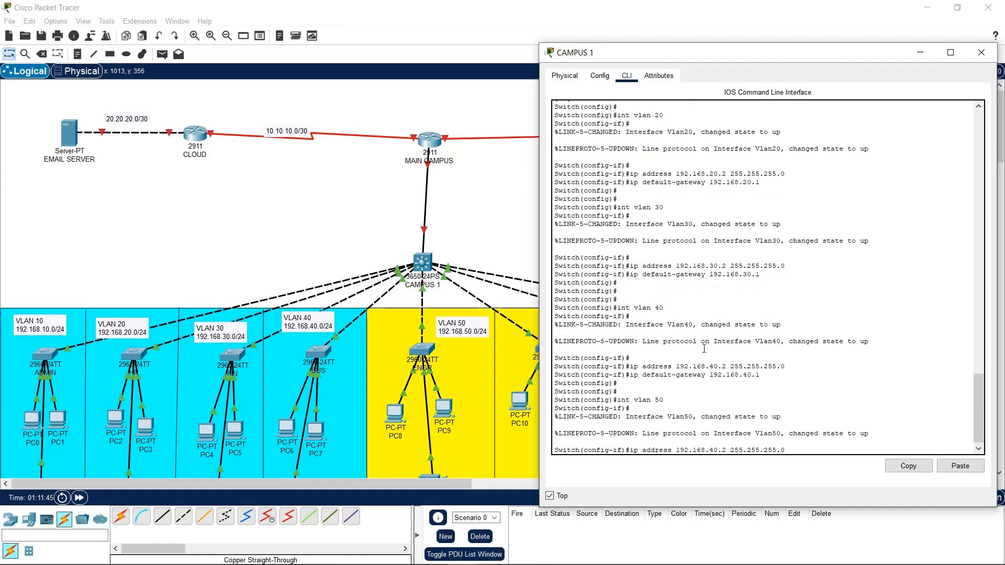
key(Left)
key(Left)
key(Left)
key(Left)
key(Left)
key(Left)
key(Left)
key(Left)
key(Left)
key(Left)
key(Left)
key(Left)
key(Left)
key(Left)
key(Left)
key(Left)
key(Left)
key(BackSpace)
text(5)
key(Return)
key(Up)
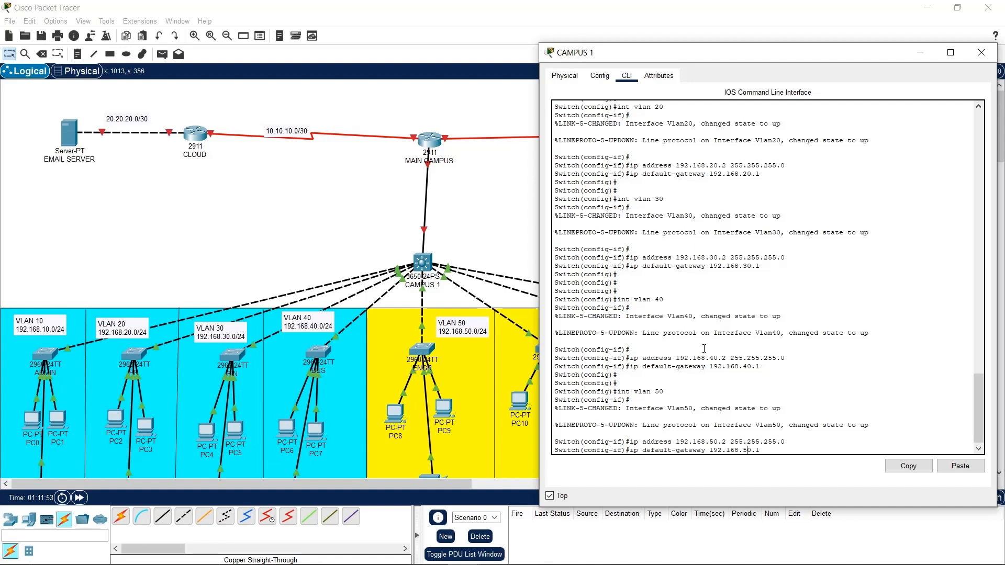
key(Return)
key(Return)
key(Return)
key(Return)
key(Return)
key(Return)
Create interface VLAN 60 with IP 192.168.60.2 and default gateway 192.168.60.1
key(Up)
key(Up)
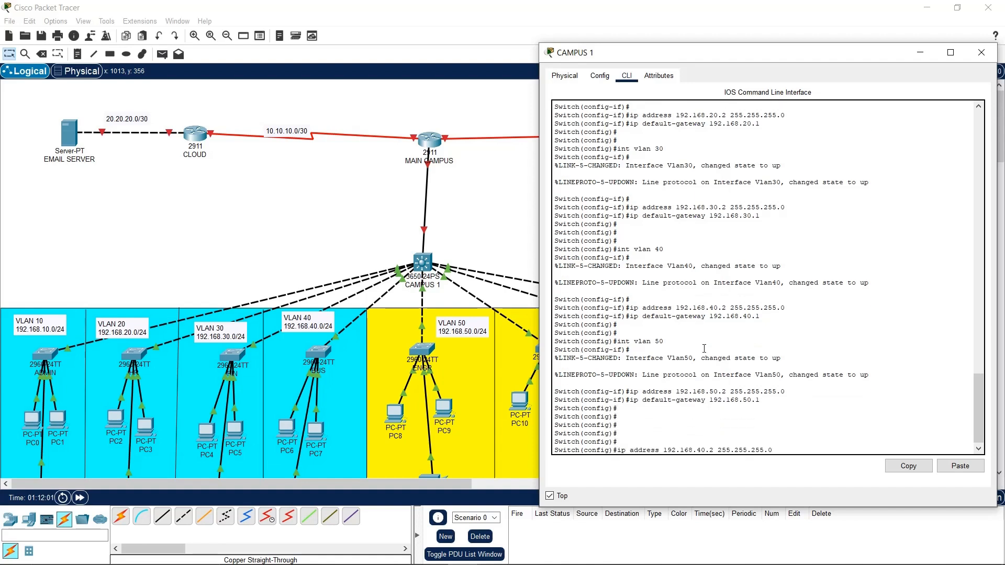
text(6)
key(Return)
key(Up)
key(Left)
key(Left)
key(Left)
key(Left)
key(Left)
key(Left)
key(Left)
key(Left)
key(Left)
key(Left)
key(Left)
key(BackSpace)
text(6)
key(Return)
key(Up)
key(Up)
key(Up)
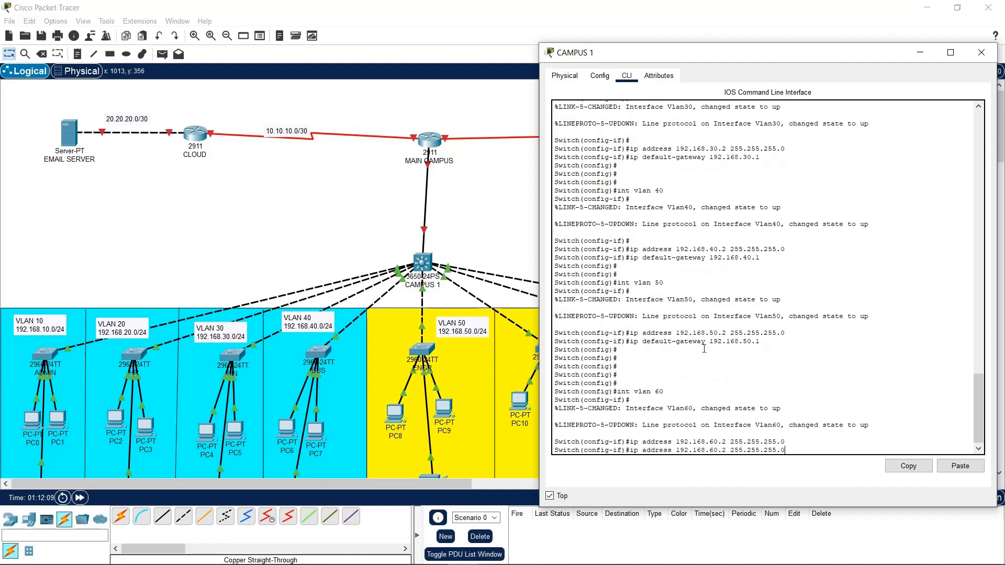
key(Left)
key(Left)
key(Left)
key(BackSpace)
text(6)
key(Return)
key(Return)
key(Return)
Create interface VLAN 70 with IP 192.168.70.2 and default gateway 192.168.70.1
key(Up)
key(Up)
key(Up)
key(BackSpace)
key(BackSpace)
text(70)
key(Return)
key(Return)
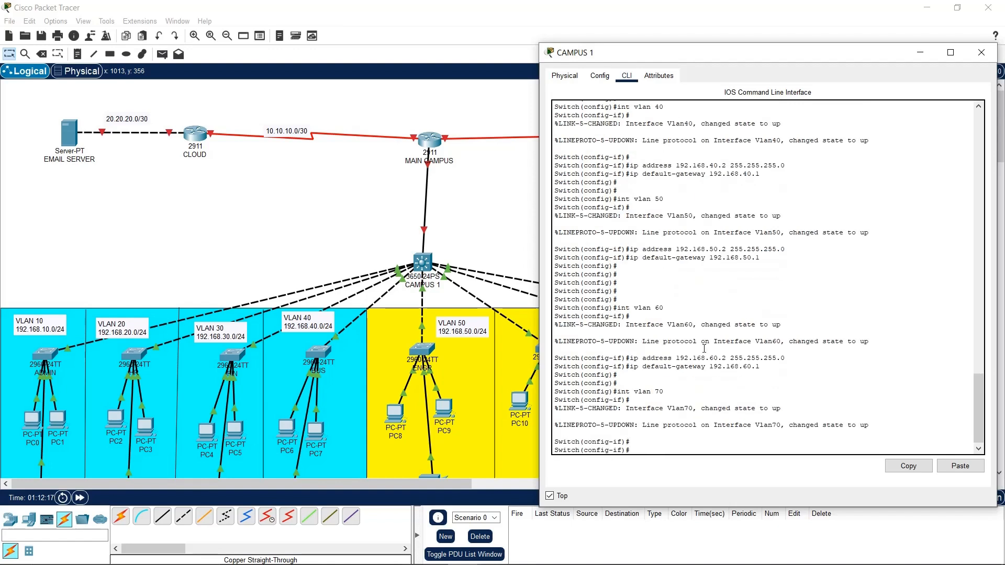
key(Up)
key(Up)
key(Up)
key(Left)
key(Left)
key(Left)
key(Left)
key(Left)
key(Left)
key(Left)
key(Left)
key(Left)
key(Left)
key(Left)
key(Left)
key(Left)
key(Left)
key(Left)
key(Left)
key(Left)
key(BackSpace)
text(7)
key(Return)
key(Up)
key(Up)
key(Up)
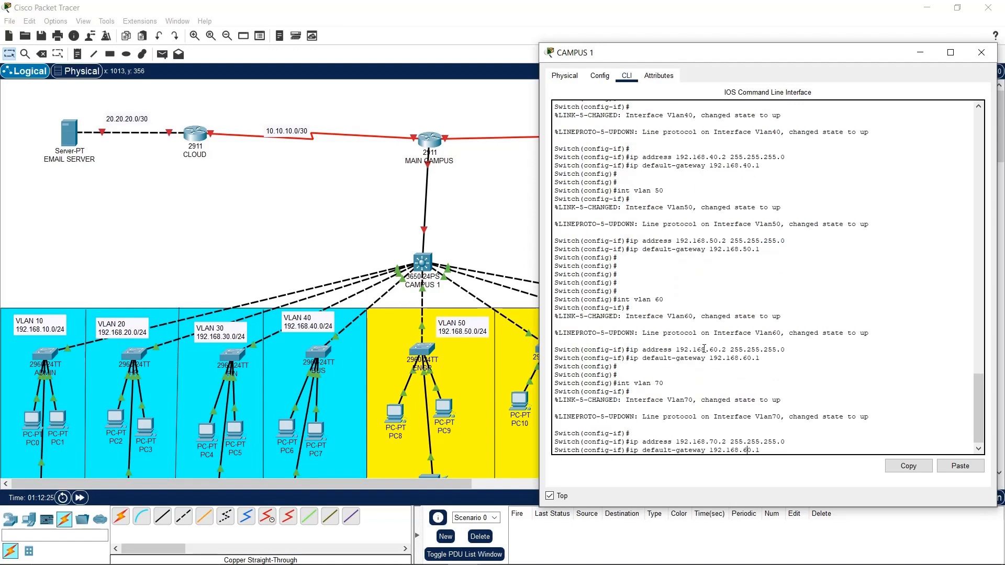
text(7)
key(Return)
key(Return)
Create interface VLAN 80 with IP 192.168.80.2 and default gateway 192.168.80.1
key(Up)
key(Up)
key(Up)
key(BackSpace)
key(BackSpace)
text(80)
key(Return)
key(Up)
key(Up)
key(Up)
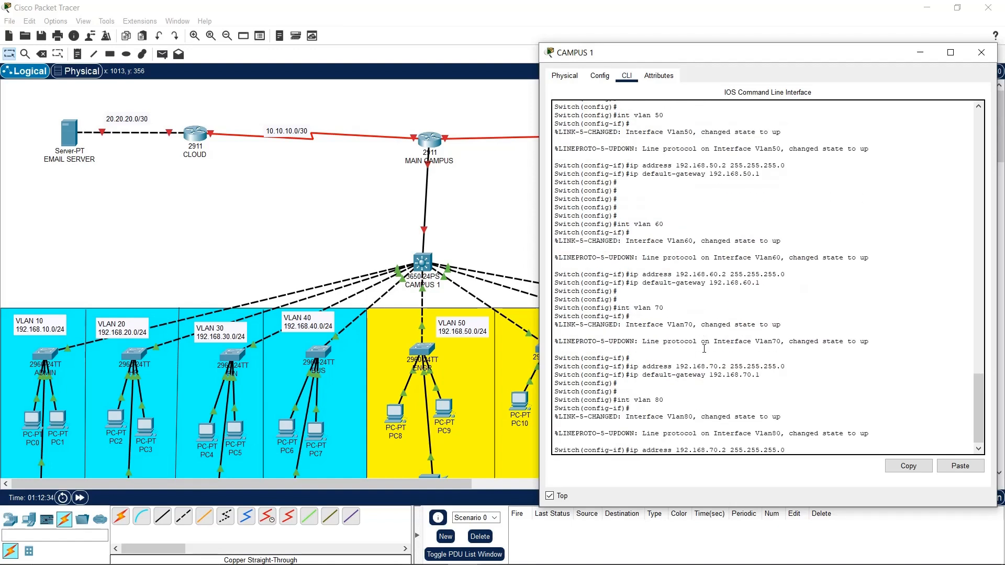
key(Left)
key(Left)
key(Left)
key(Left)
key(Left)
key(Left)
key(Left)
key(Left)
key(Left)
key(Left)
key(Left)
key(Left)
key(Left)
key(Left)
key(Left)
key(Left)
key(Left)
key(BackSpace)
text(8)
key(Return)
key(Up)
key(Up)
key(Up)
key(Left)
key(Left)
key(Left)
key(BackSpace)
text(8)
key(Return)
key(Return)
key(Return)
key(Return)
Save the switch configuration with 'do wr' and exit configuration mode
text(d)
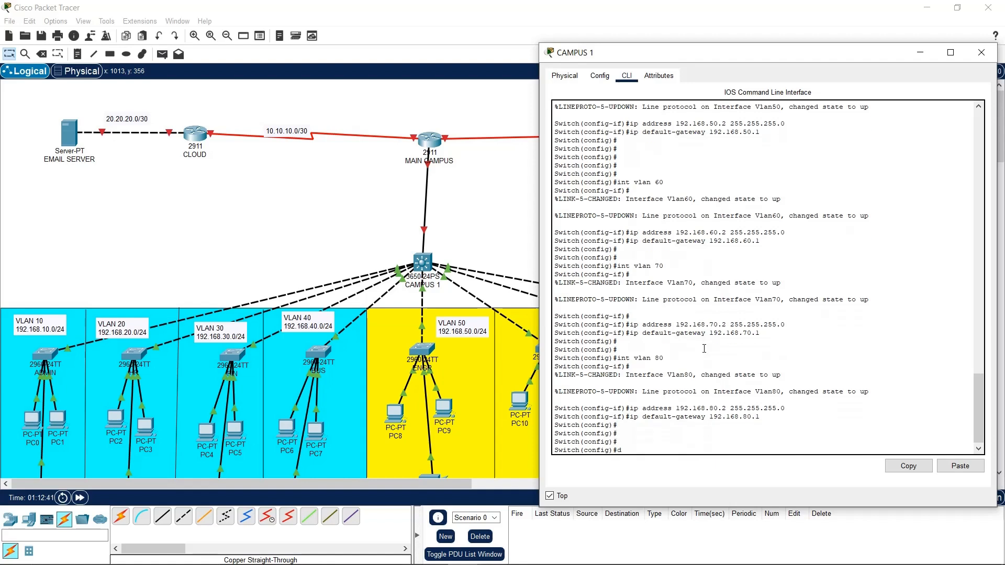
text(o wr)
key(Return)
key(Return)
key(Return)
key(Return)
text(exit)
key(Return)
key(Return)
key(Return)
key(Return)
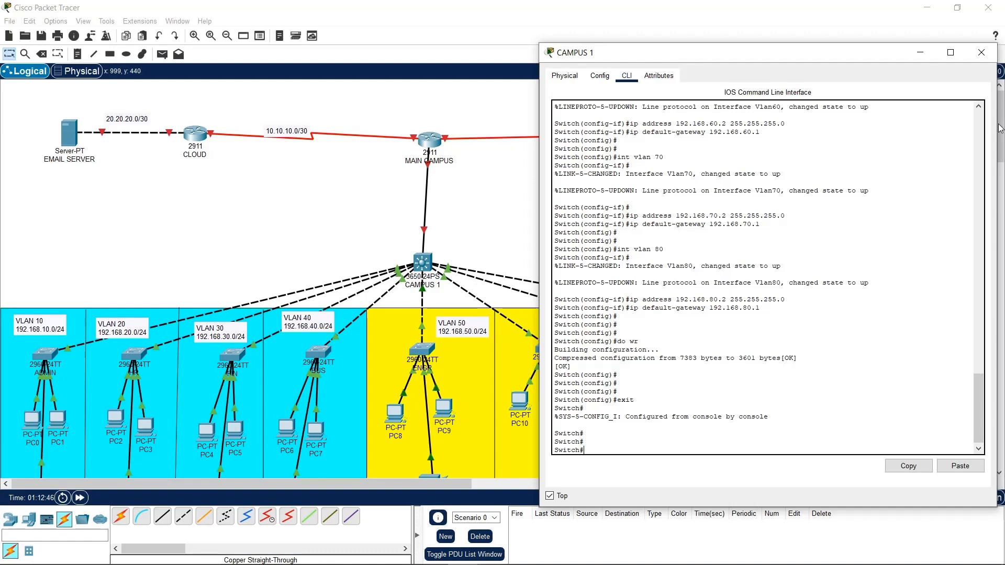
Close the CAMPUS 1 console and bring up the MAIN CAMPUS router's Config settings
click(981, 53)
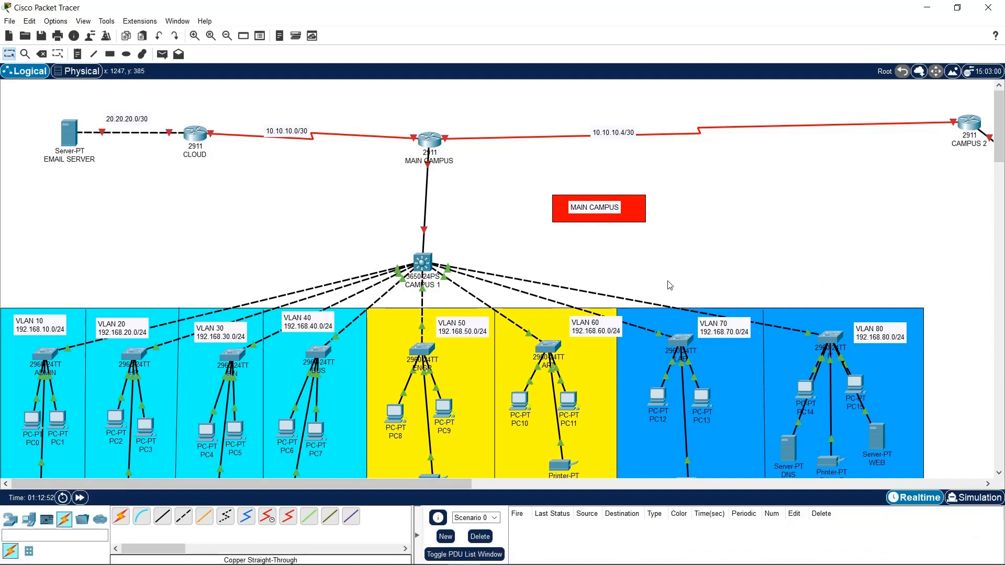
drag(431, 140, 584, 79)
click(428, 140)
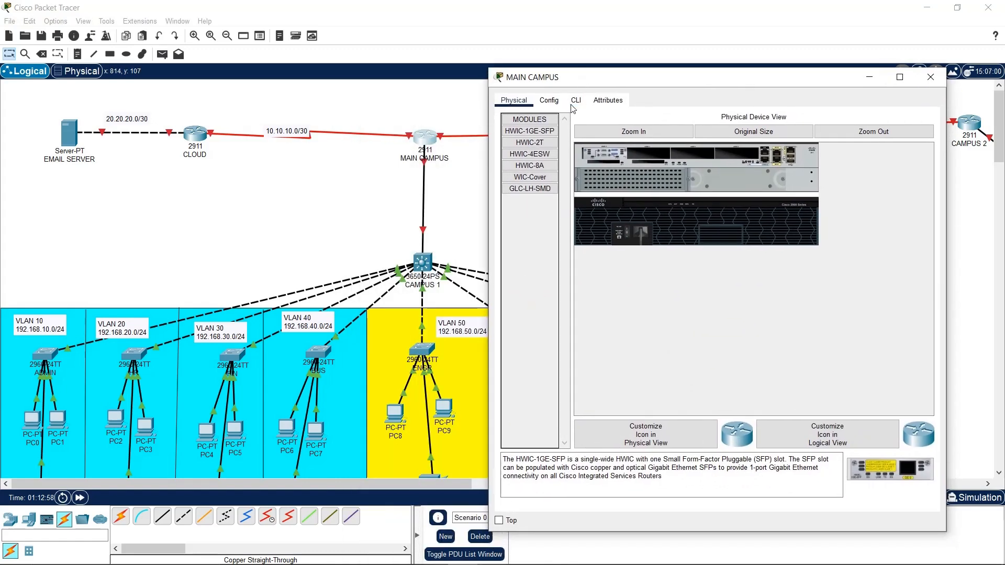
click(549, 100)
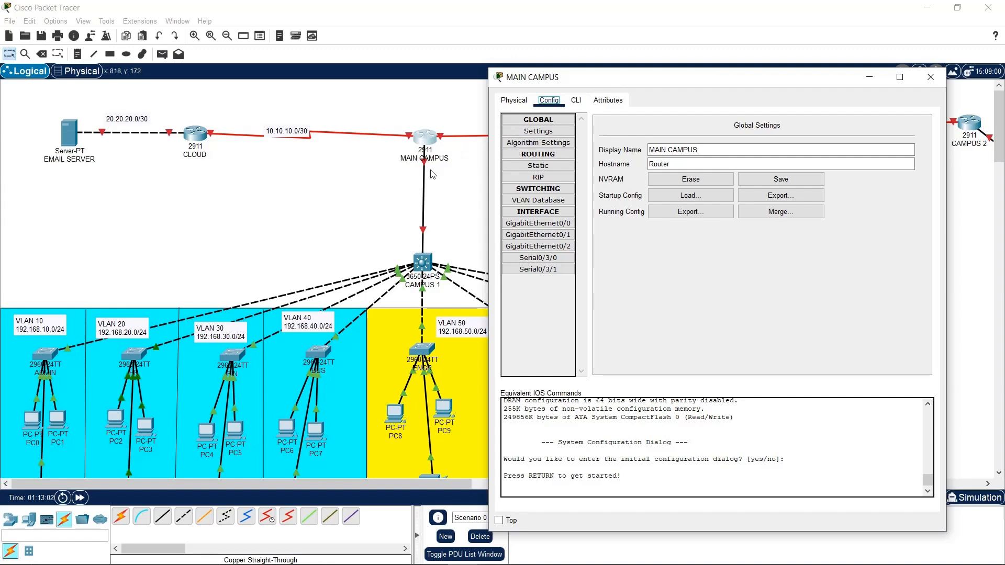
click(401, 169)
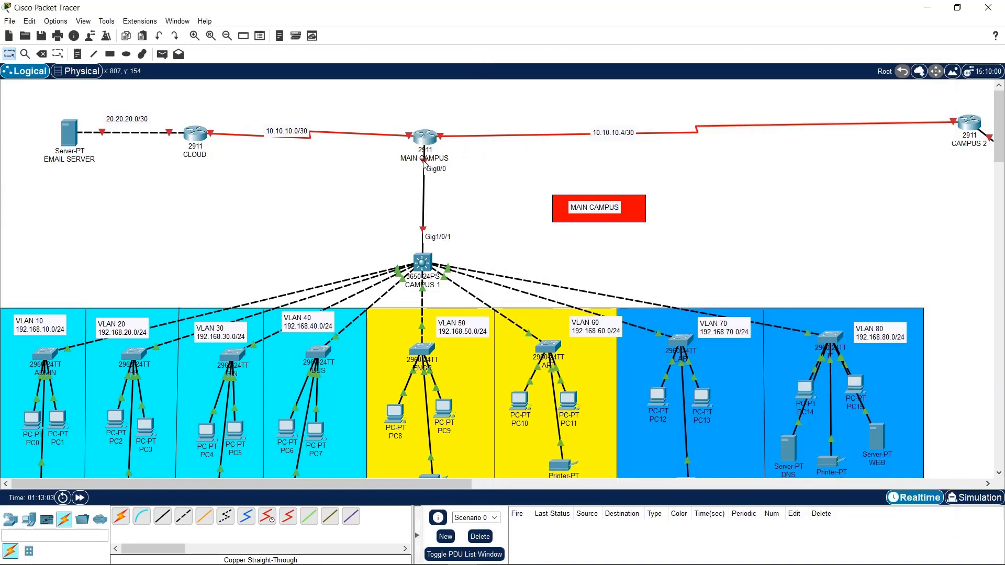
click(424, 138)
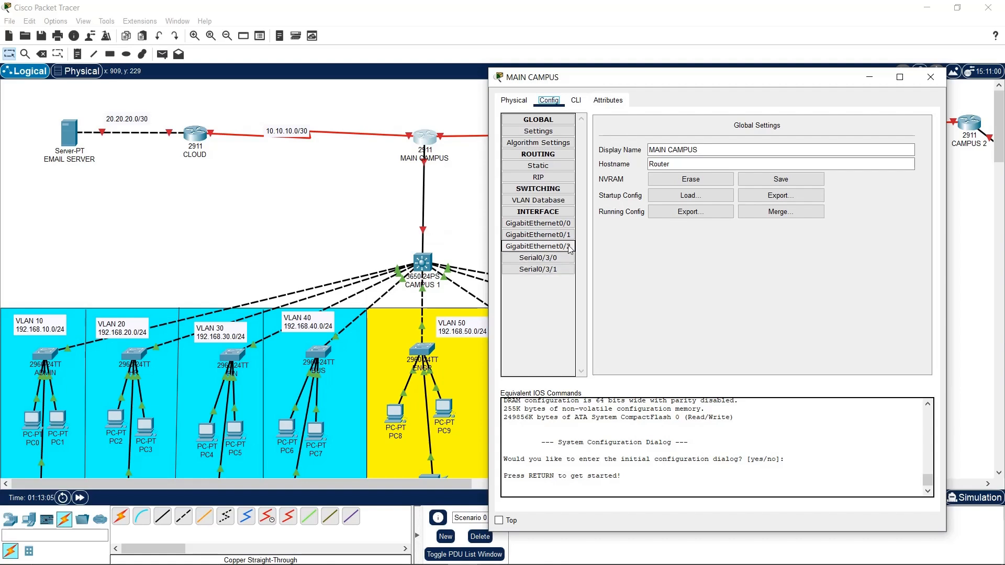
Turn GigabitEthernet0/0 Port Status on, then close the router window
click(538, 223)
click(913, 136)
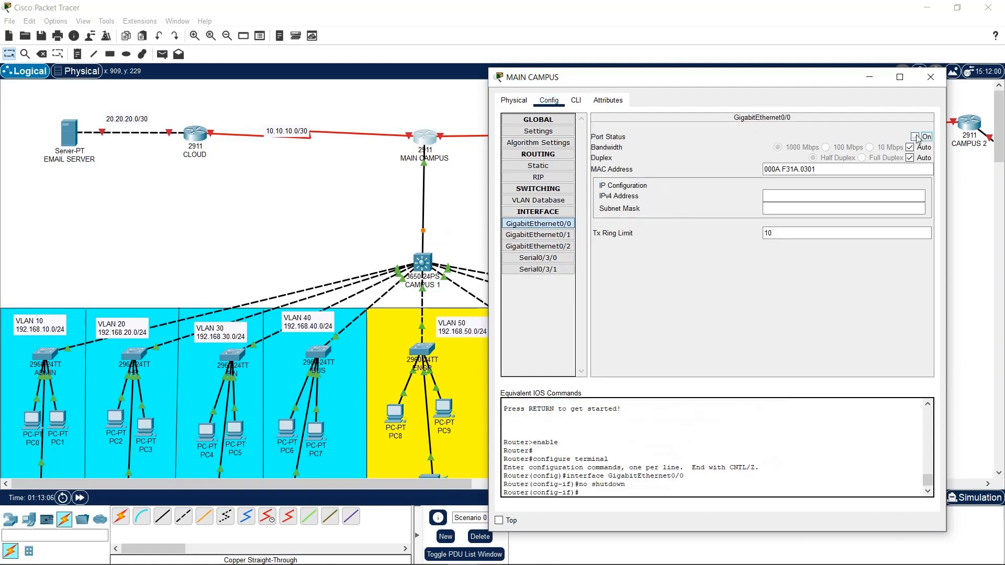
click(751, 316)
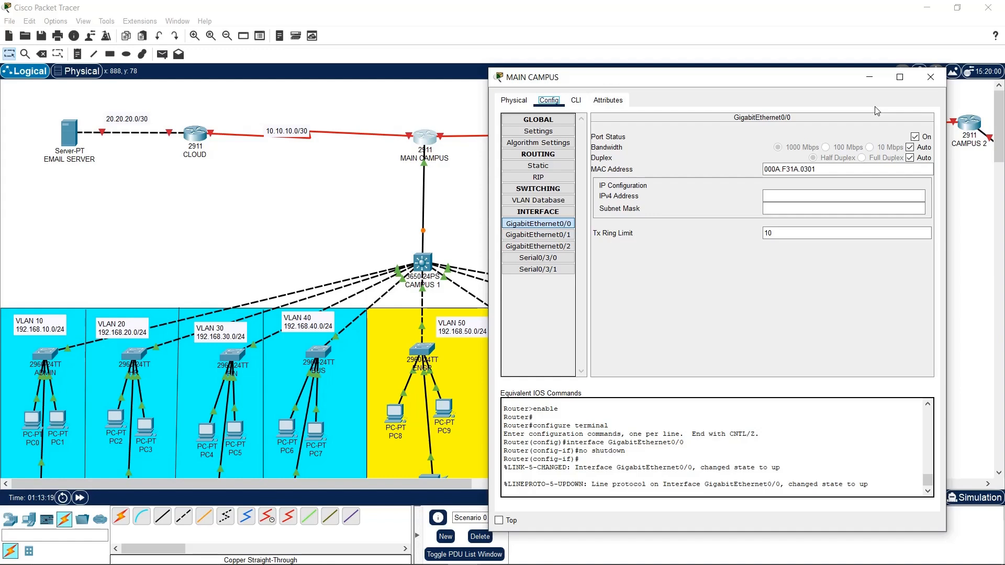
click(929, 77)
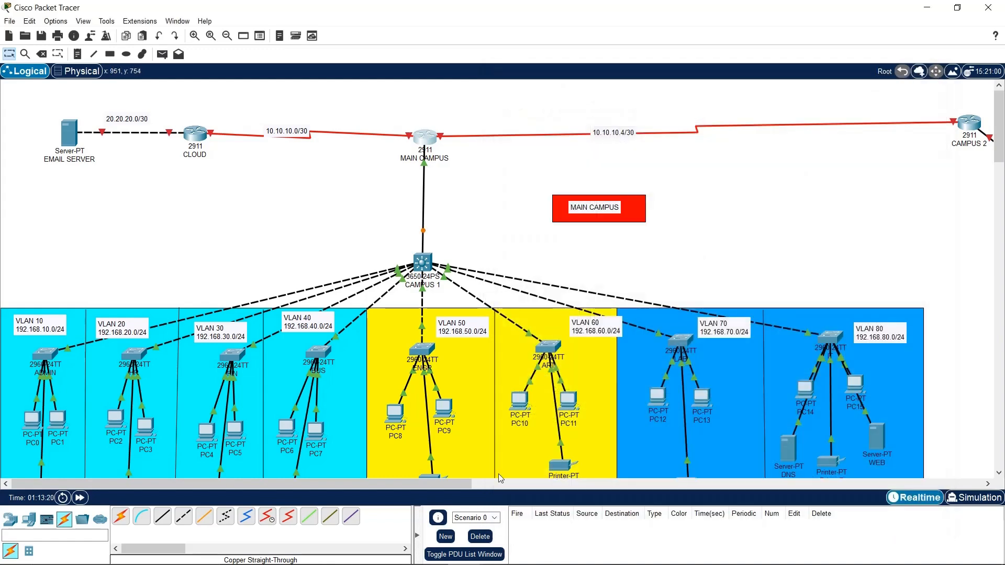
Pan the canvas to CAMPUS 2 and back, then reopen the MAIN CAMPUS router's settings window
drag(470, 484, 769, 475)
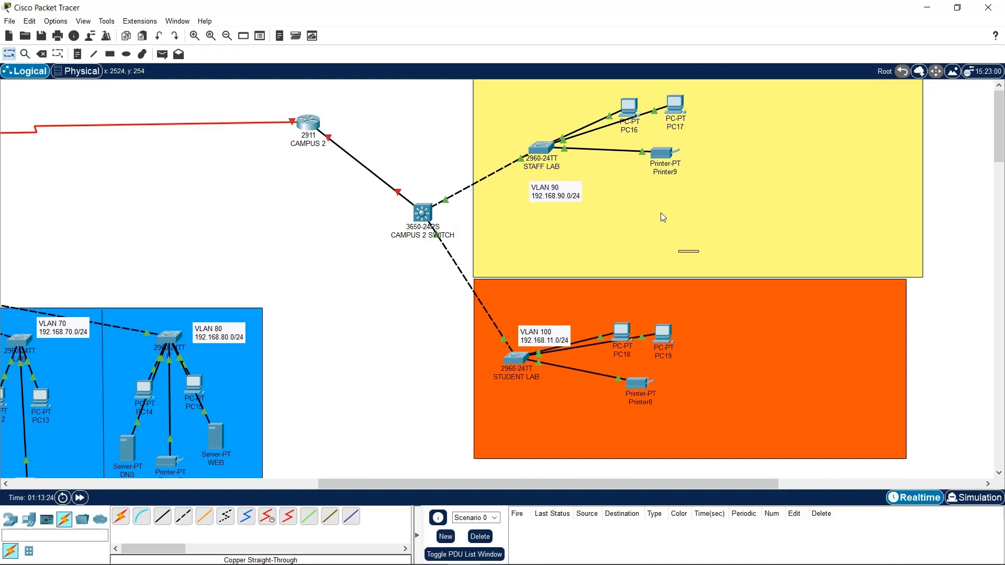
drag(569, 482, 147, 436)
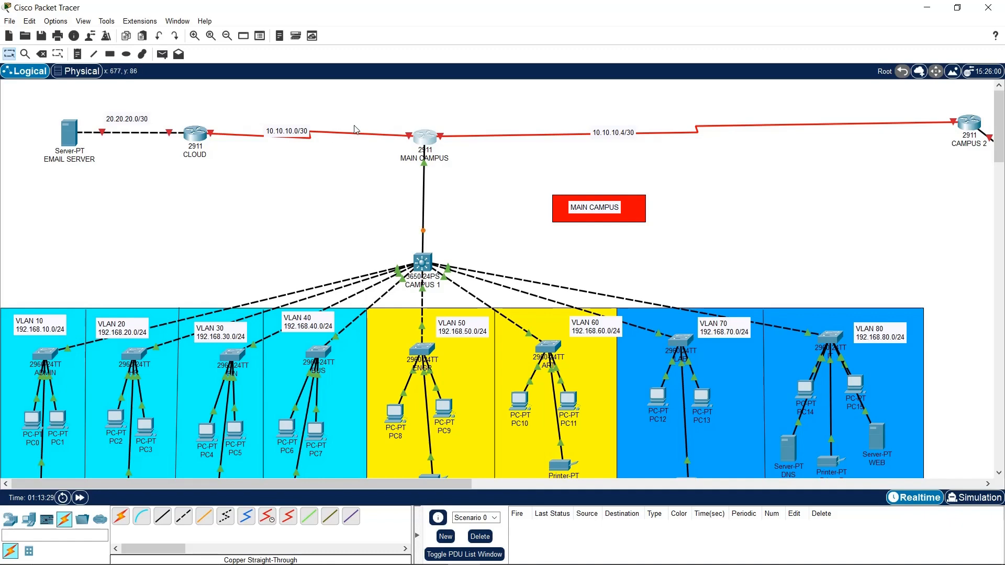
click(421, 142)
drag(575, 128, 721, 42)
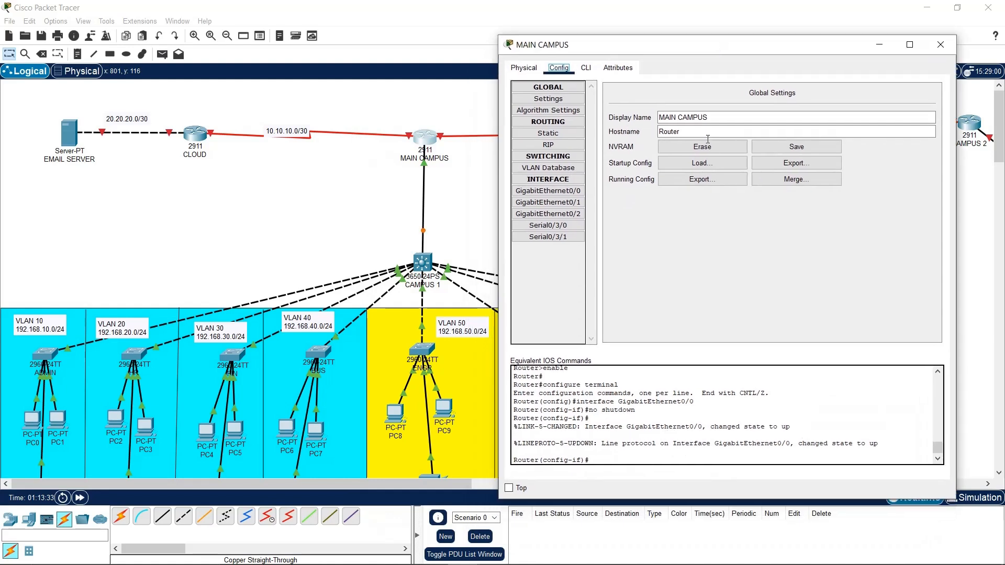
Try the hostname 'MAIN ROUTER' and save the router configuration to startup
click(697, 131)
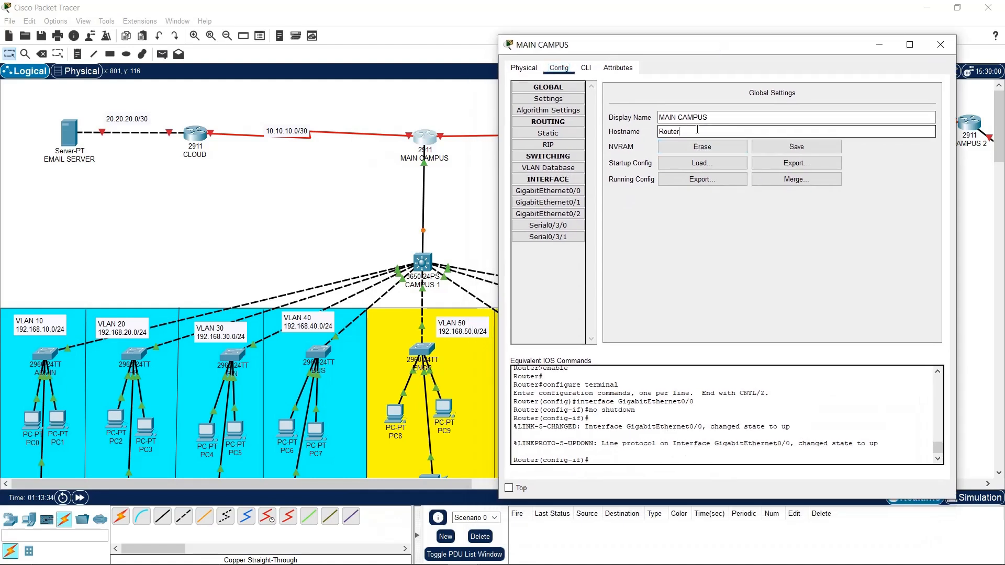
key(BackSpace)
key(BackSpace)
key(BackSpace)
key(BackSpace)
key(BackSpace)
text(MAIN ROUTER)
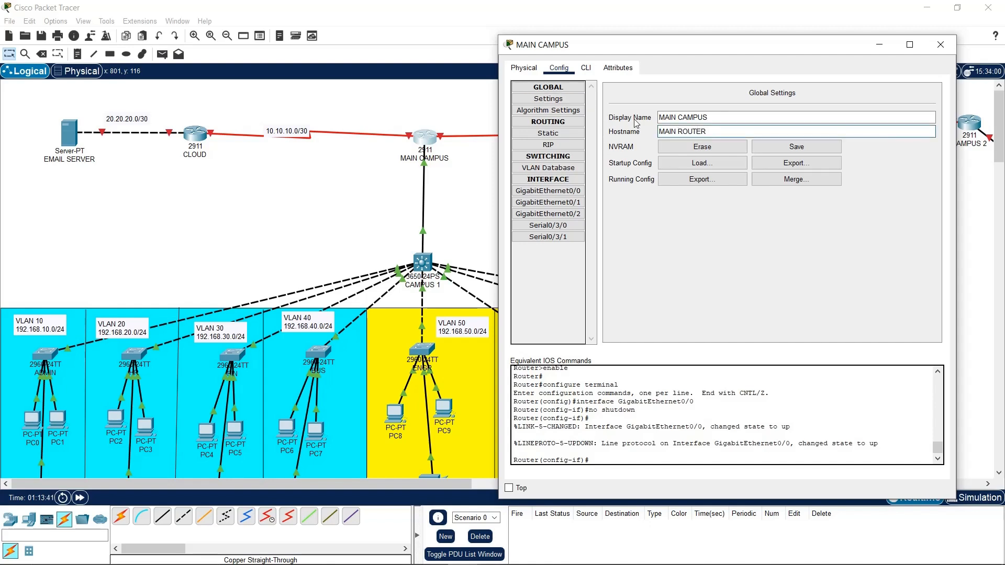
click(796, 146)
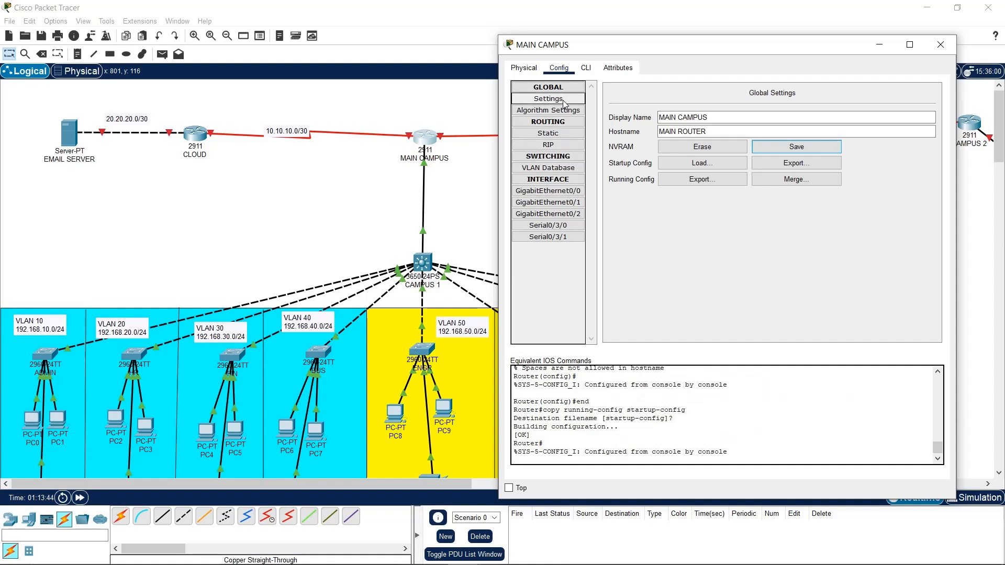
Check the router's VLAN Database page, then show the GigabitEthernet0/0 settings
click(571, 168)
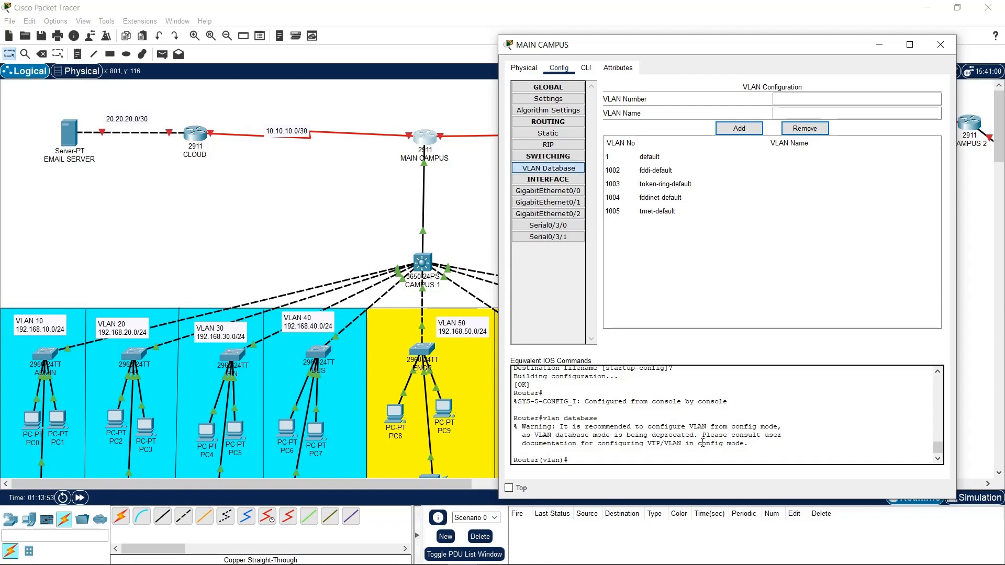
drag(659, 443, 812, 469)
click(603, 416)
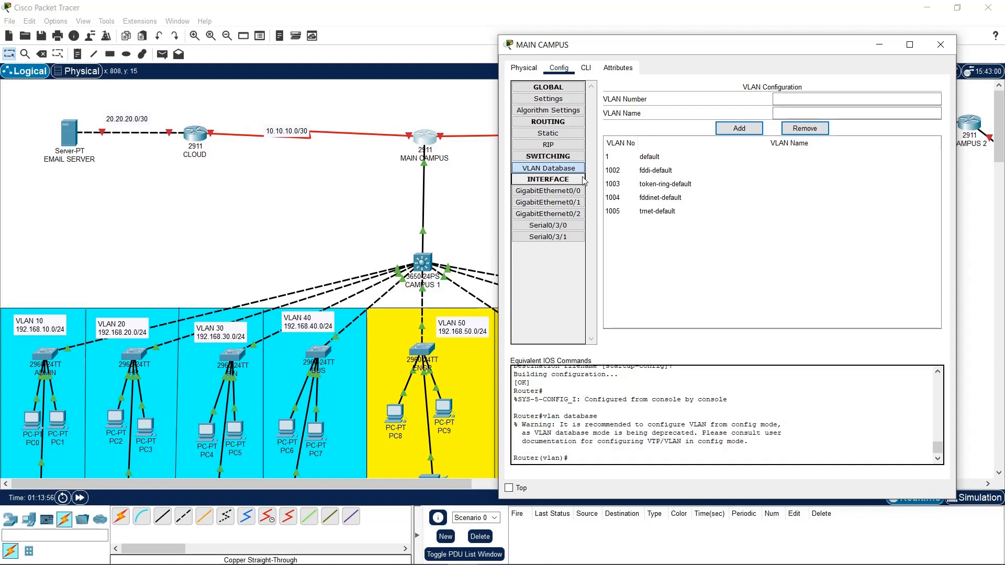
click(578, 192)
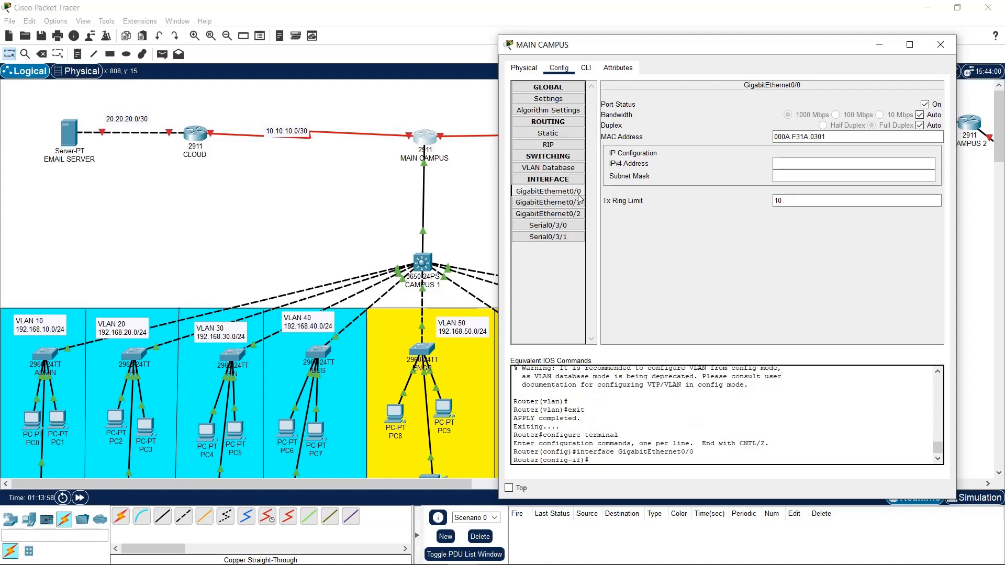
In the router CLI, keep the window on top and enter interface GigabitEthernet0/0
click(585, 68)
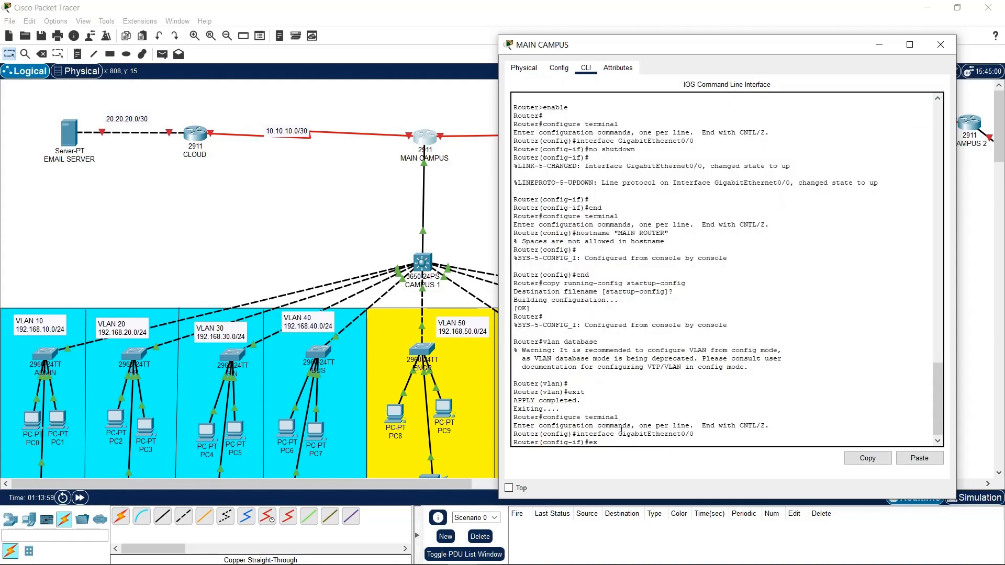
key(Return)
key(Return)
key(Return)
drag(697, 51, 730, 52)
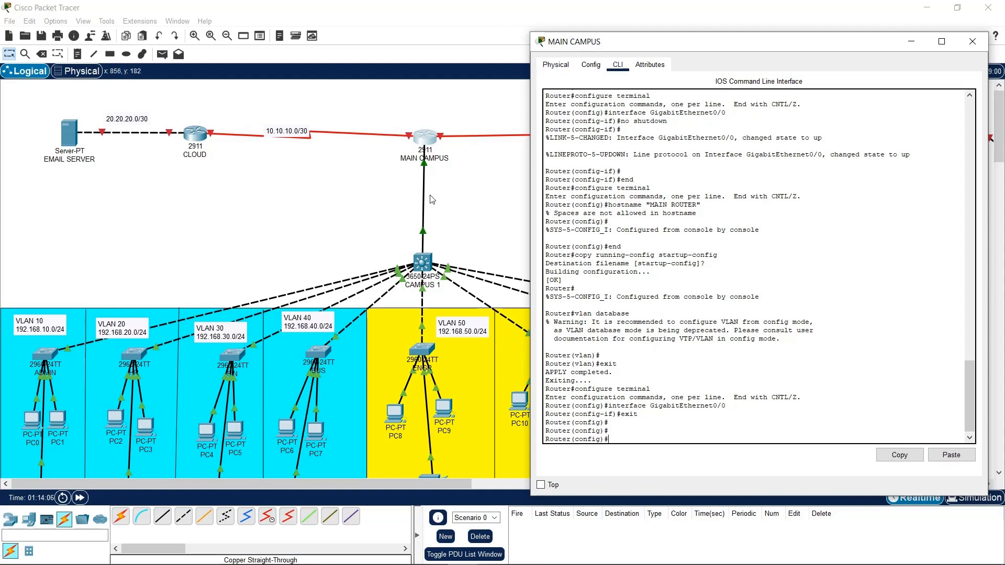
click(539, 485)
text(itn)
text( g)
text(ig)
text(0/0)
click(424, 211)
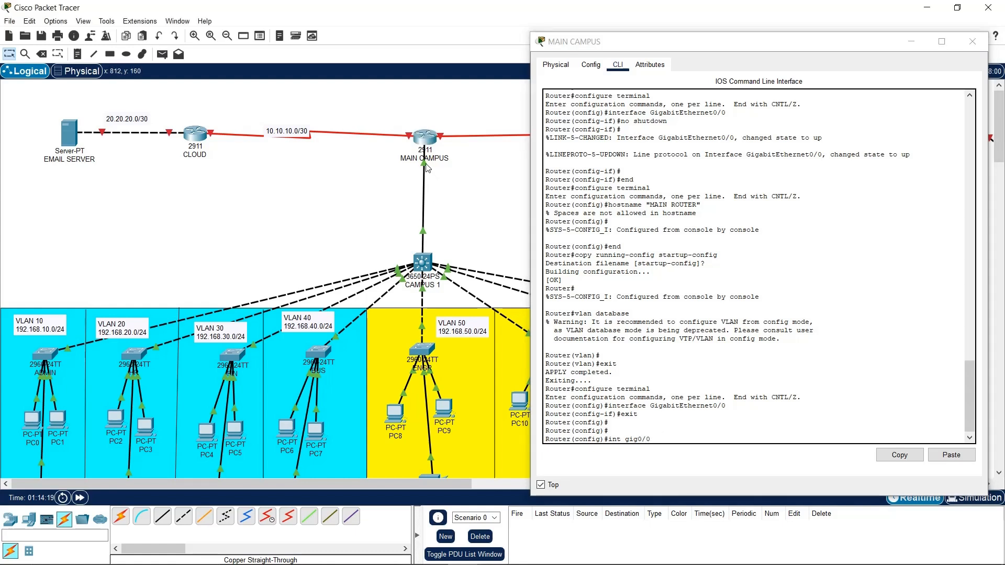
mouse_move(426, 164)
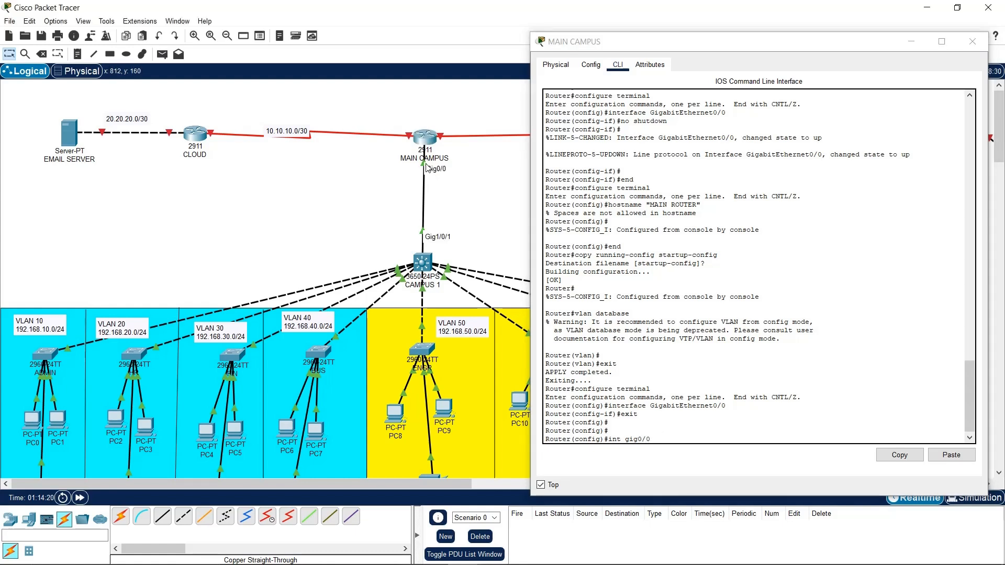
click(723, 358)
key(Return)
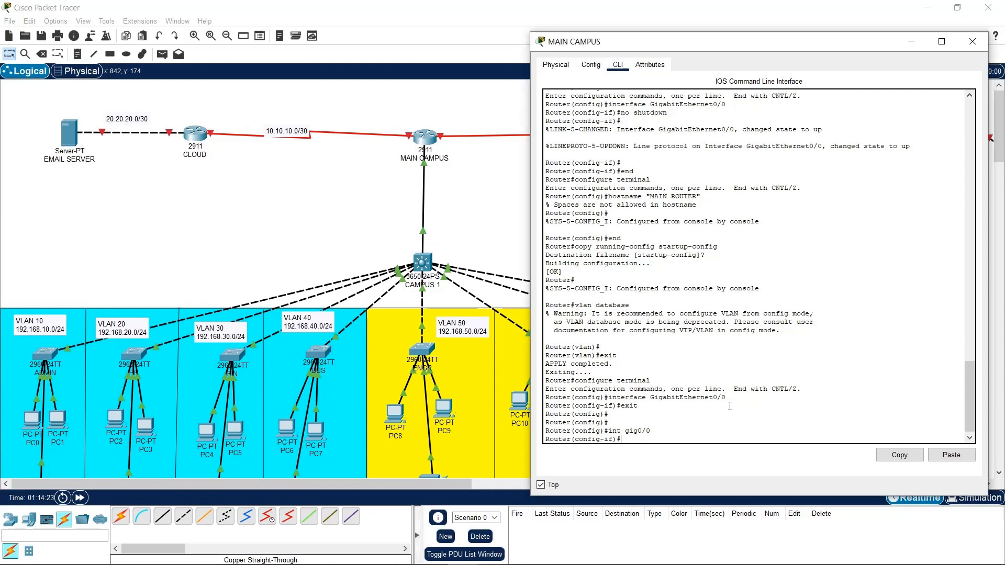
key(Return)
key(Return)
Shut and re-enable GigabitEthernet0/0, exit, and start entering subinterface gig0/0.10
text(shut)
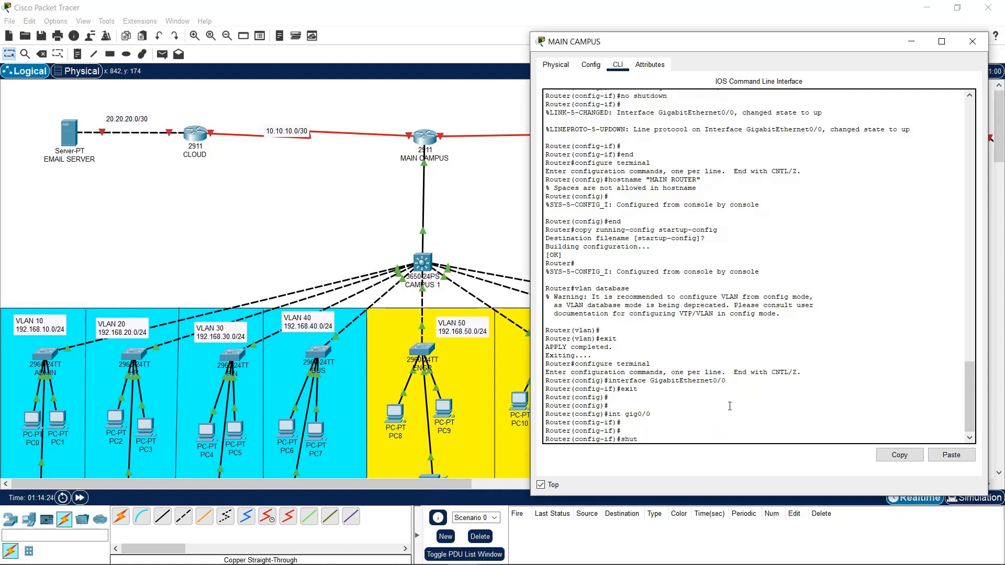
key(Return)
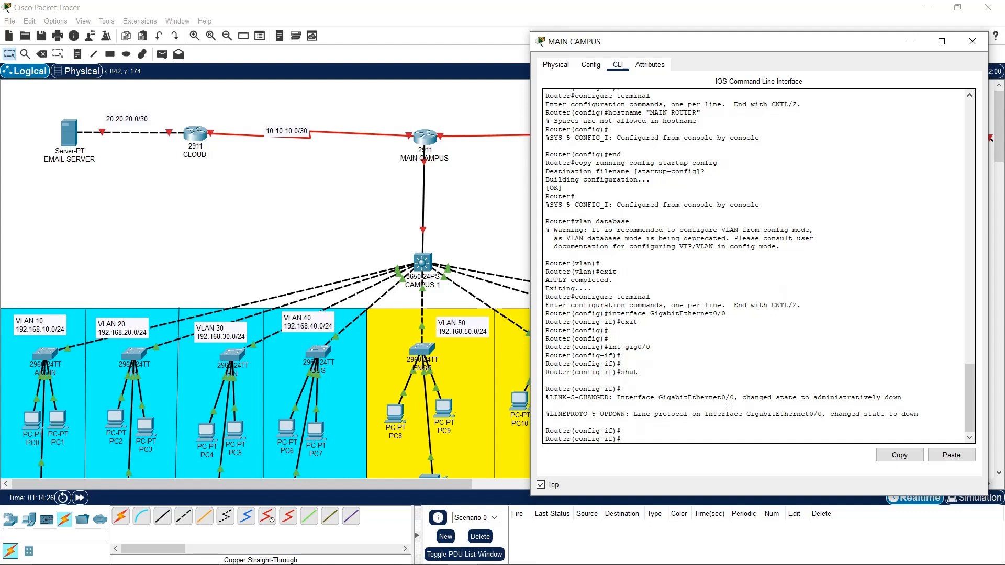
text(no shuit)
key(Return)
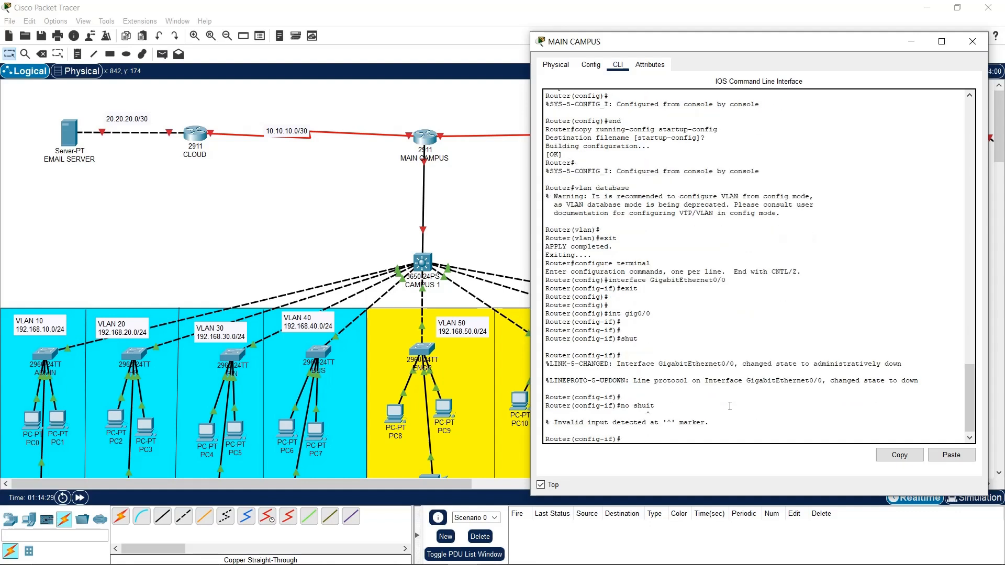
key(Up)
key(Return)
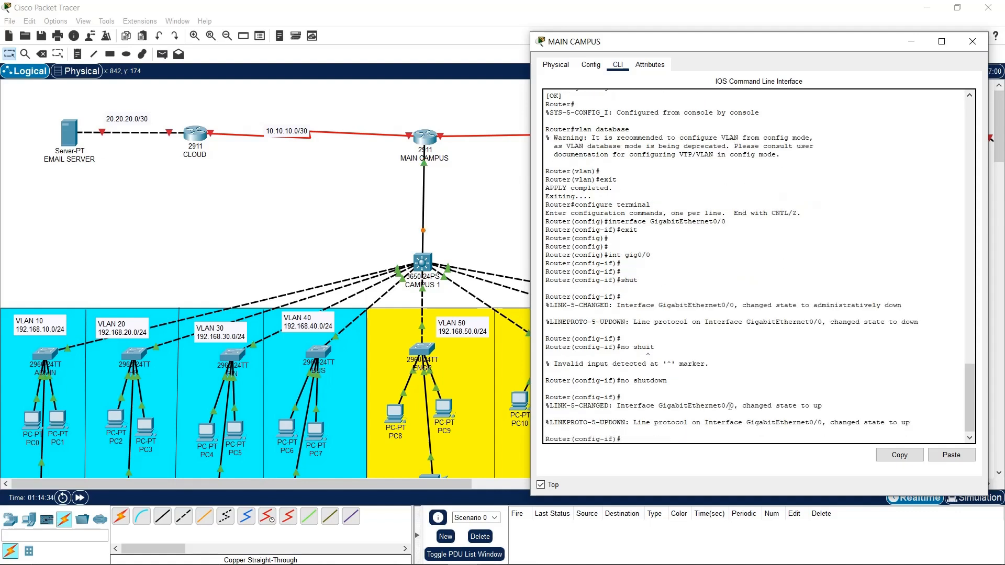
text(exit)
key(Return)
key(Return)
key(Return)
key(Return)
key(Return)
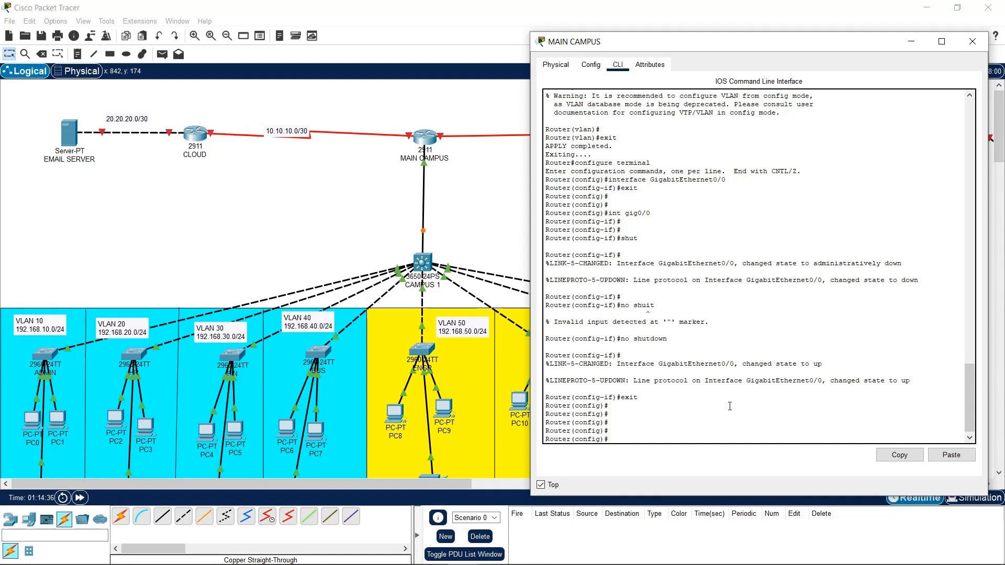
text(int gig0/0.1)
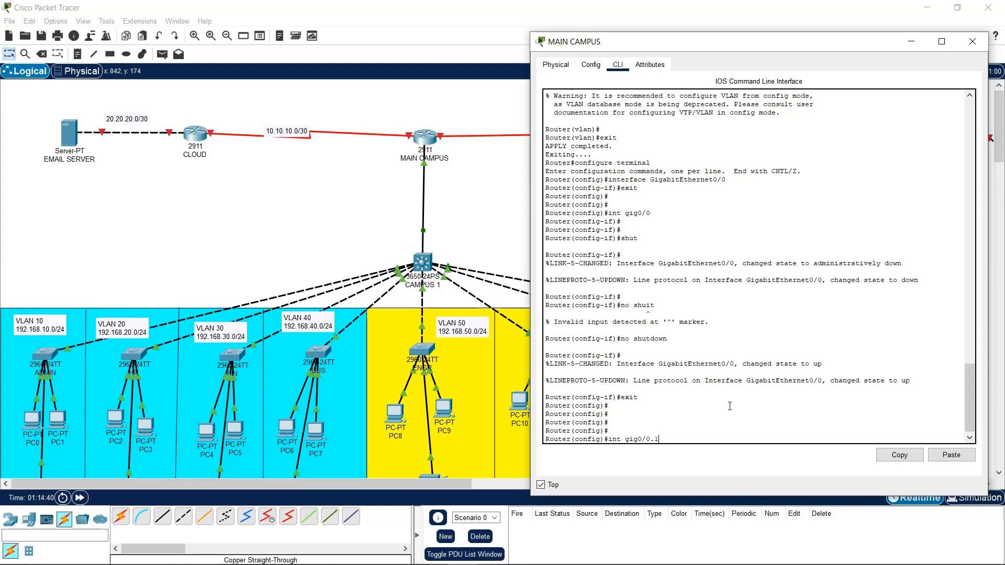
text(0)
Create subinterface GigabitEthernet0/0.10 and set its encapsulation to dot1Q VLAN 10
key(Return)
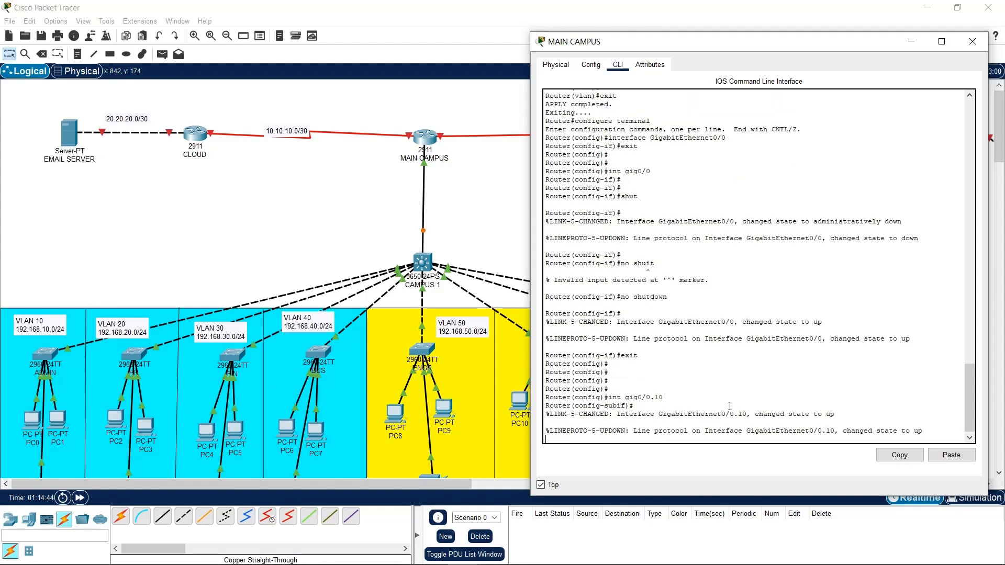
key(Return)
key(Return)
key(Return)
key(Return)
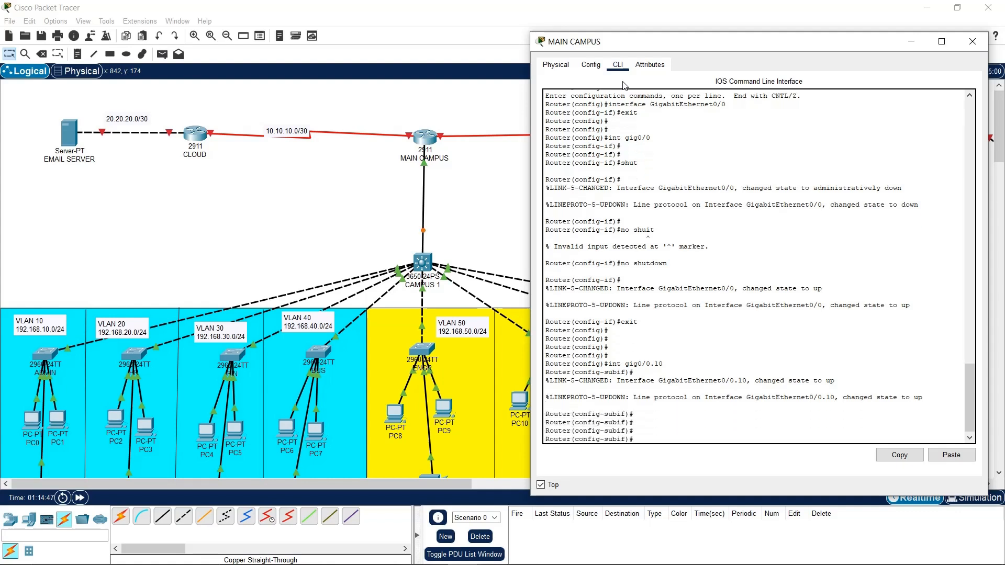
text(?)
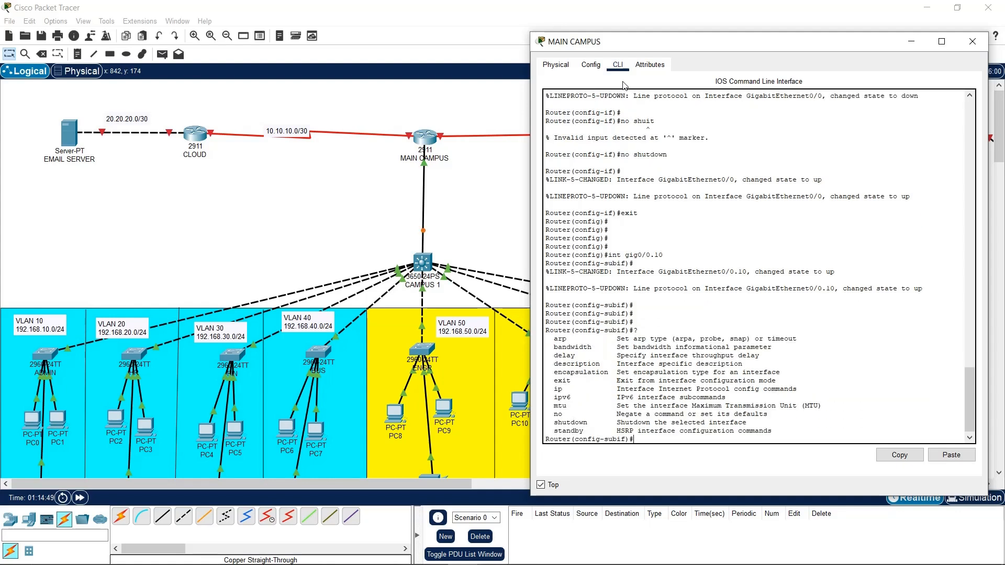
drag(581, 372, 721, 380)
click(720, 439)
text(enca)
key(Tab)
key(Tab)
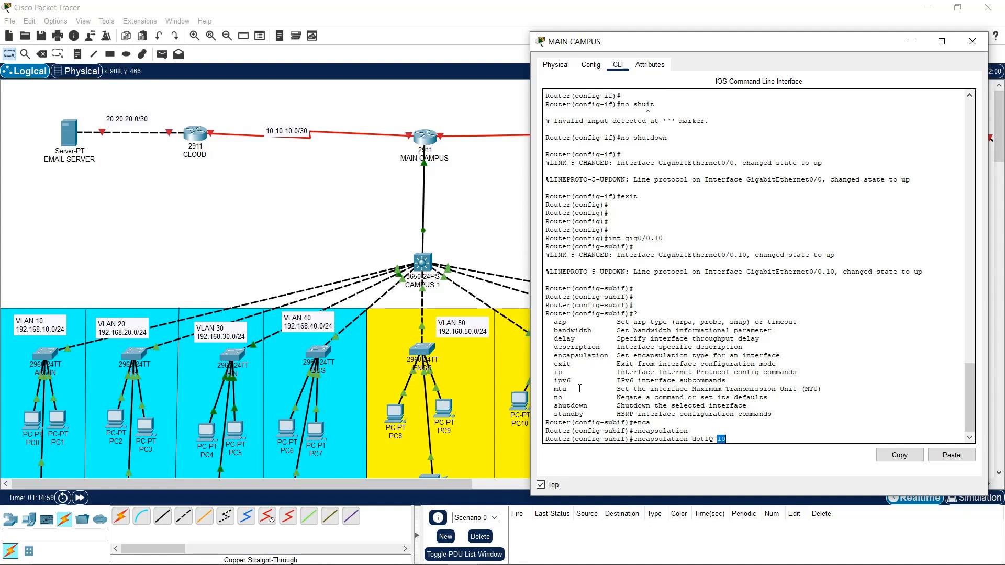
key(Return)
key(Return)
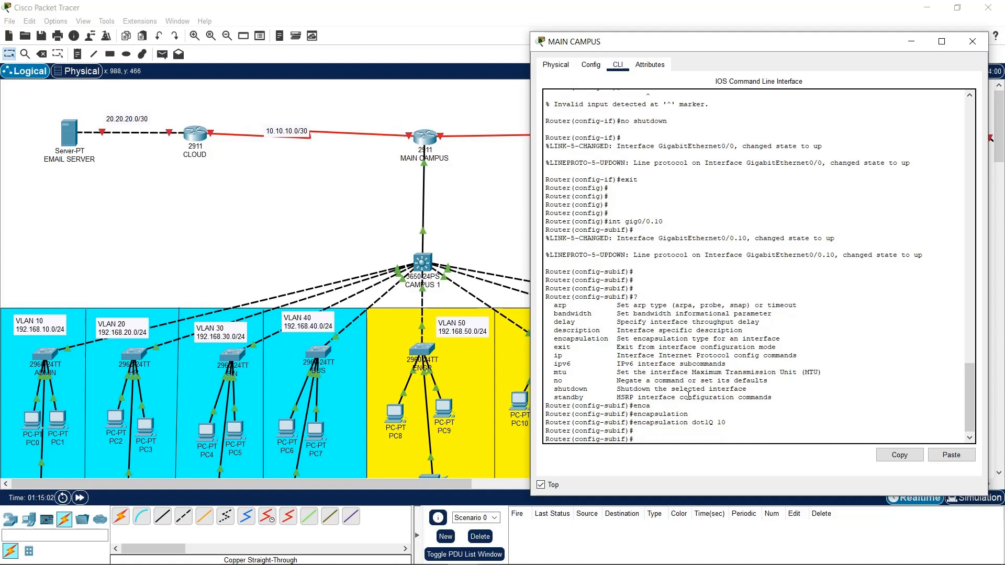
Assign 192.168.10.1 255.255.255.0 to Gi0/0.10 and save the configuration
text(ip addre)
key(Tab)
text(192)
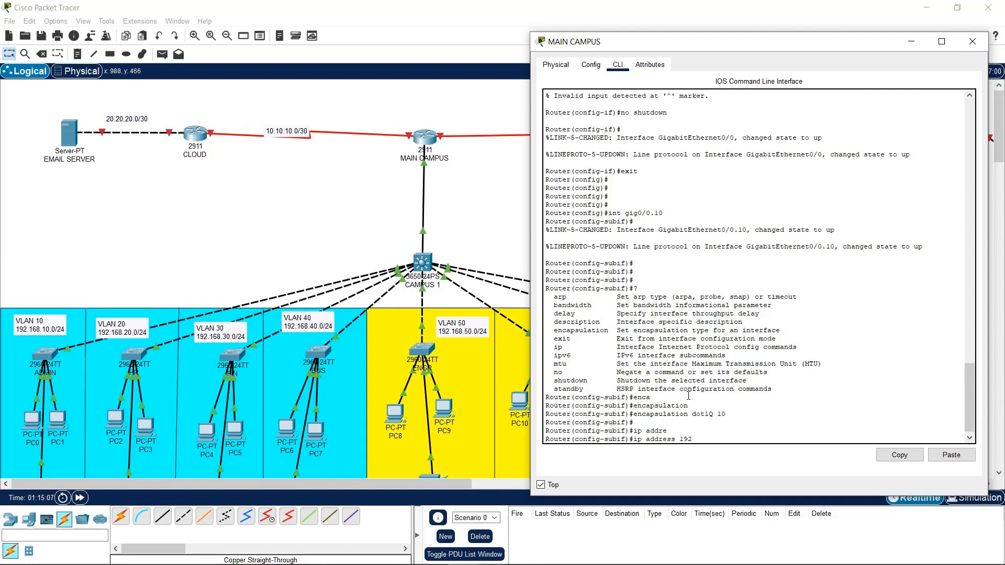
text(.168.10.1 255.255.255.0)
key(Return)
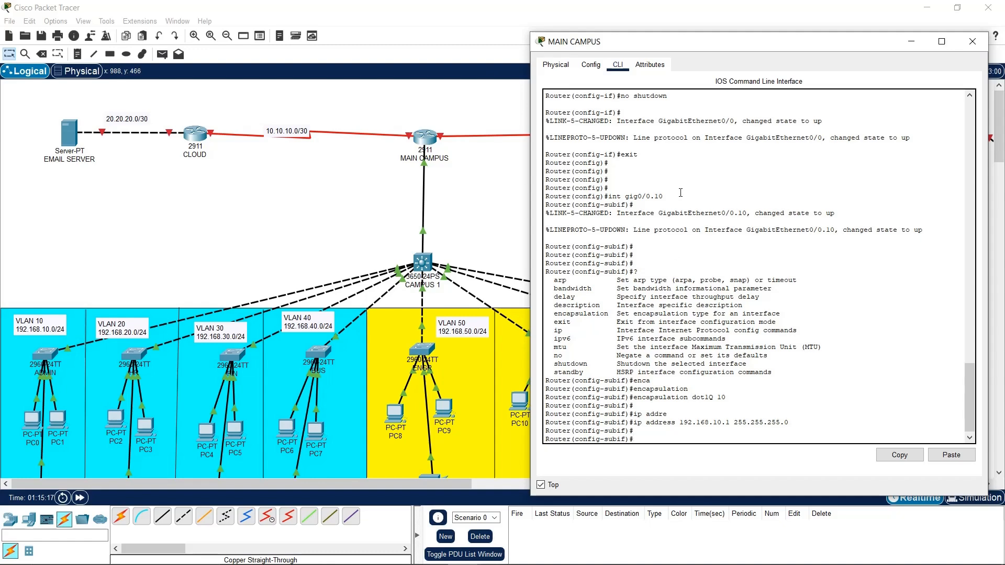
drag(732, 47, 688, 42)
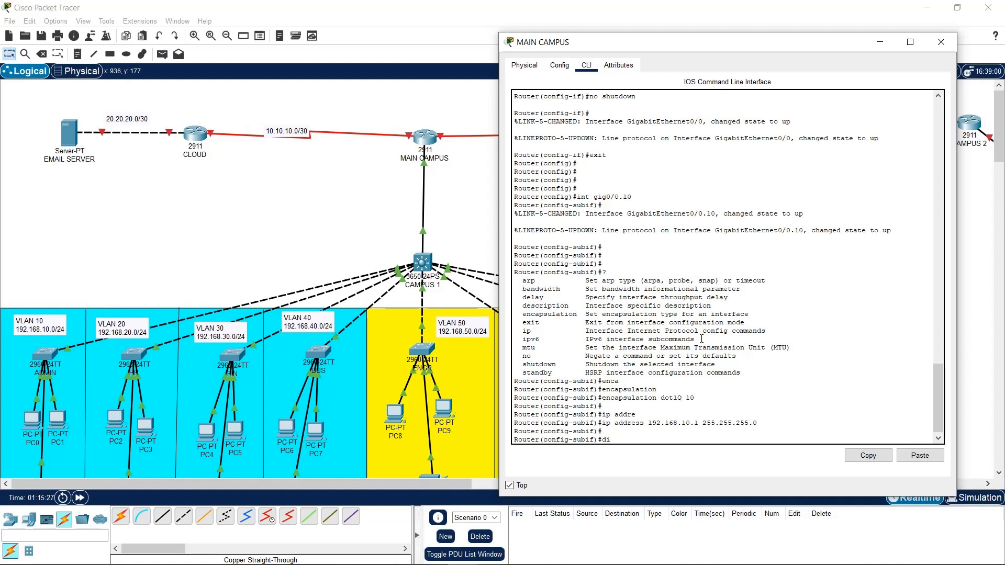
text(wr)
key(Return)
key(Return)
key(Return)
key(Return)
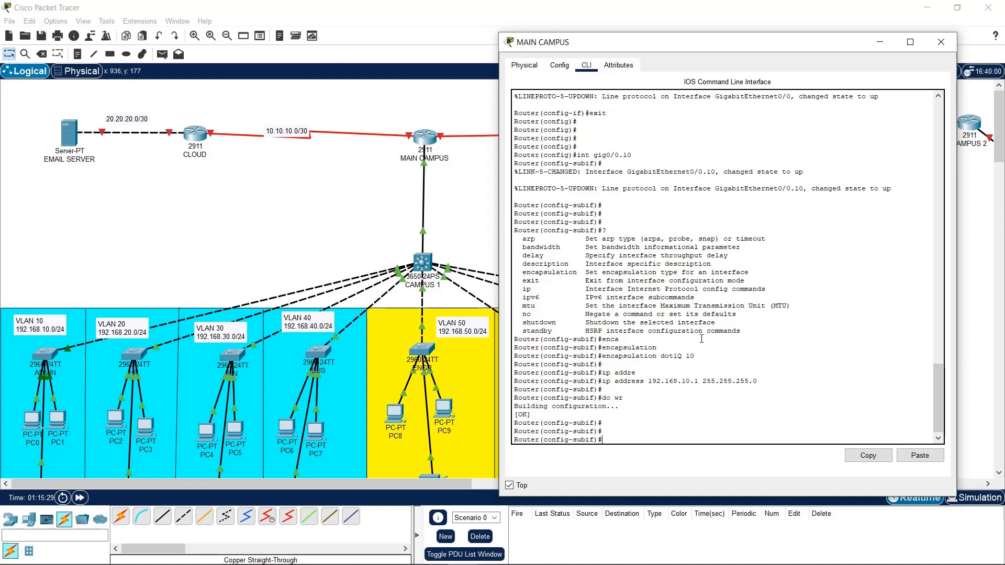
Create subinterface GigabitEthernet0/0.20 with dot1Q encapsulation for VLAN 20, editing recalled commands
key(Up)
key(Up)
key(Up)
key(Up)
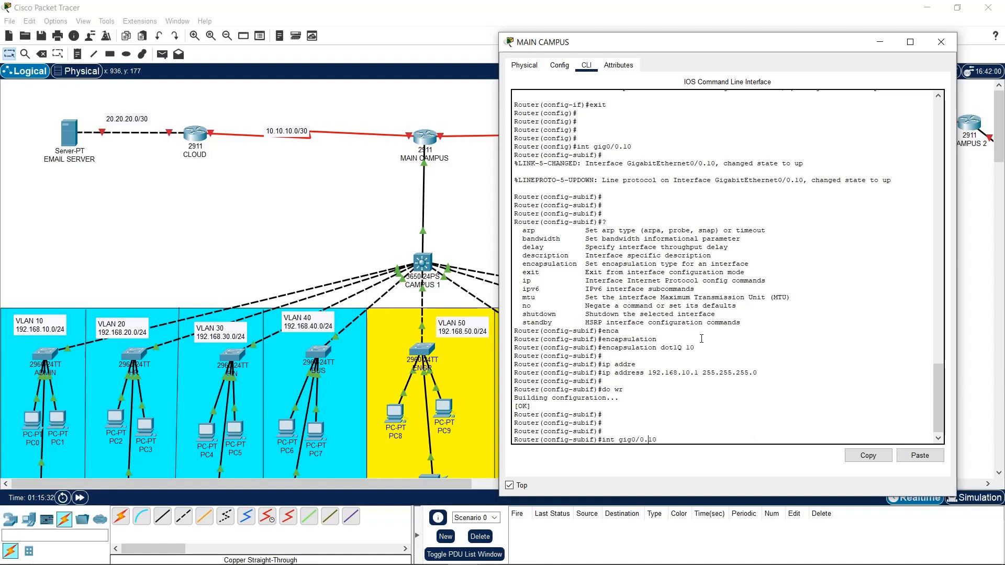
key(Left)
key(BackSpace)
text(2)
key(Return)
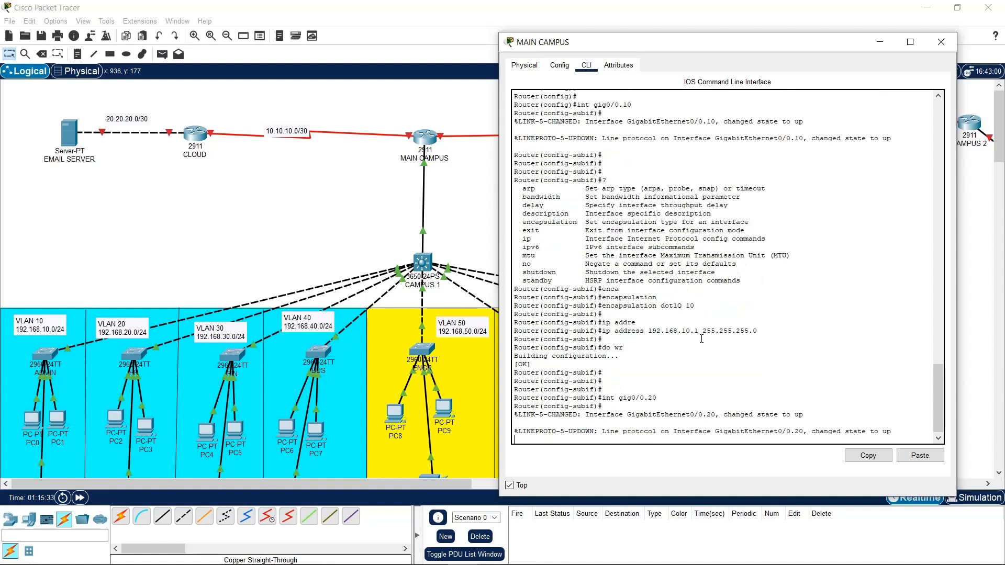
key(Return)
key(Up)
key(Up)
key(Up)
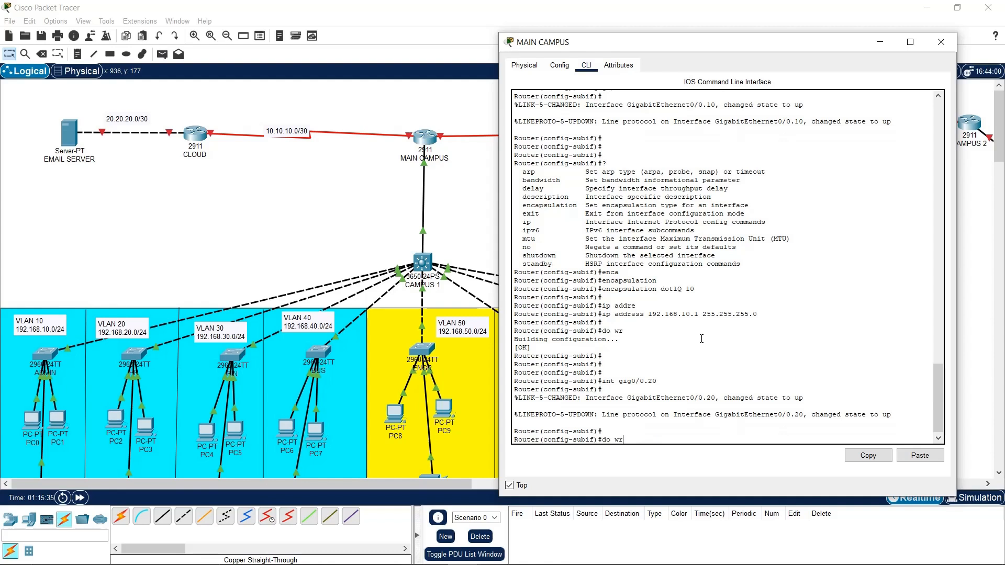
Assign 192.168.20.1 255.255.255.0 to Gi0/0.20, followed by a misspelled 'do wre' save attempt
key(Up)
key(Up)
key(Left)
key(BackSpace)
text(2)
key(Return)
key(Up)
key(Up)
key(Up)
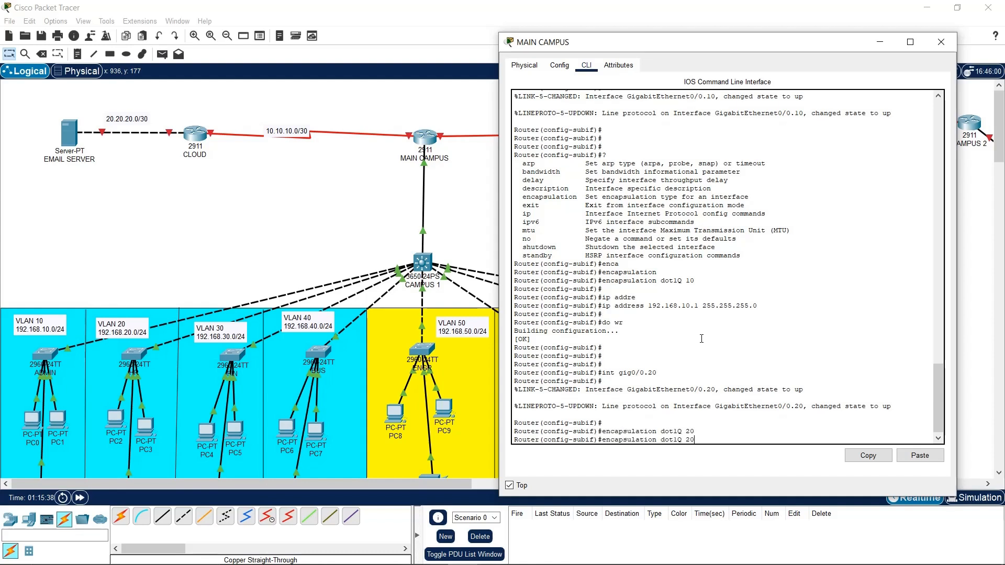
key(Left)
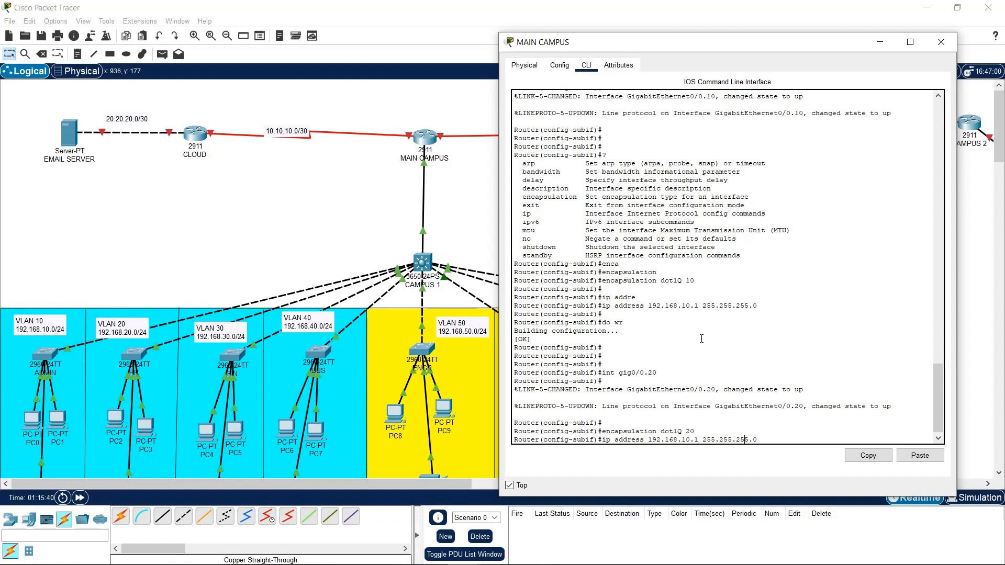
key(BackSpace)
text(2)
key(Return)
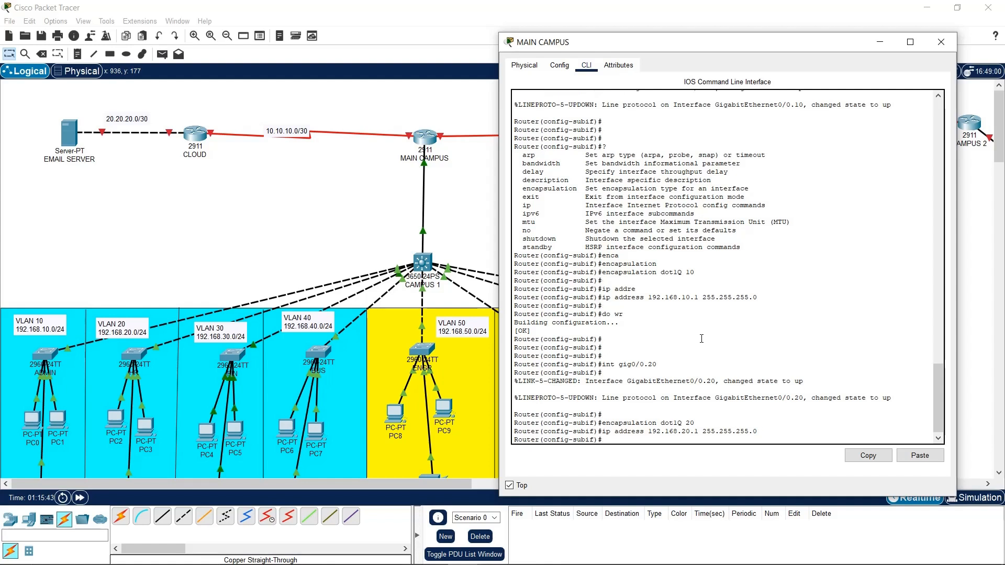
text(do wre)
key(Return)
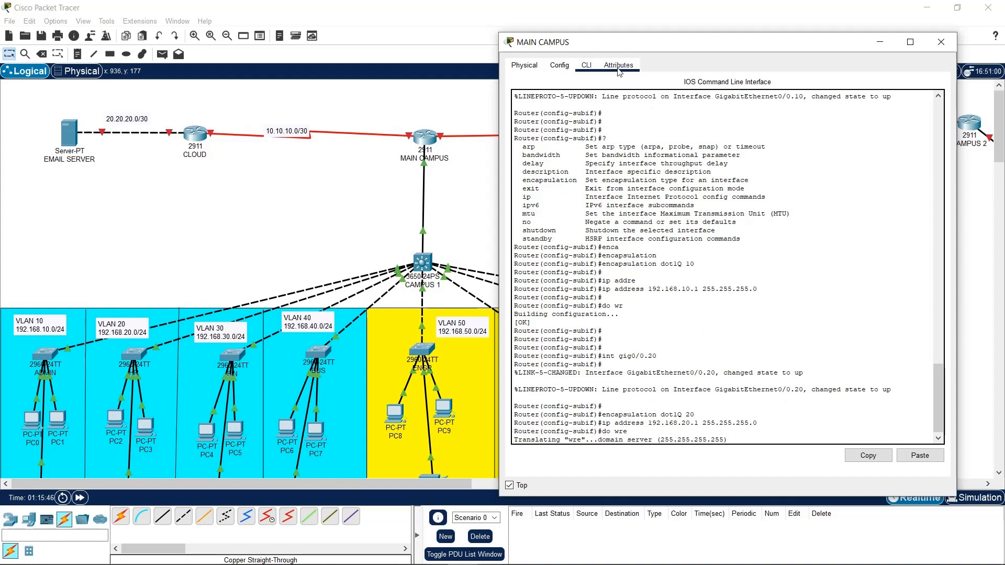
Check the GigabitEthernet0/0 and GigabitEthernet0/1 settings in the router's Config view
click(568, 70)
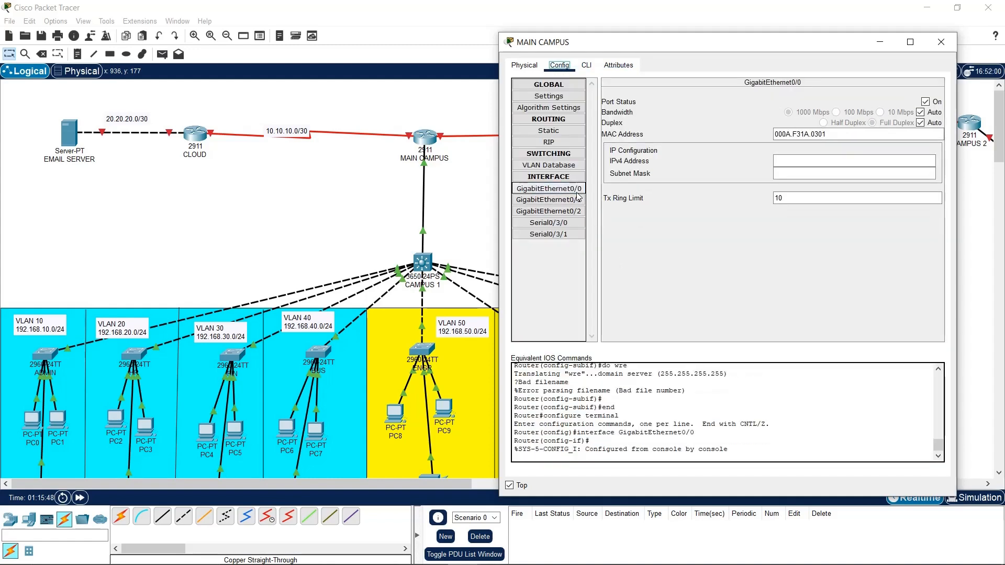
click(571, 190)
click(572, 199)
click(585, 65)
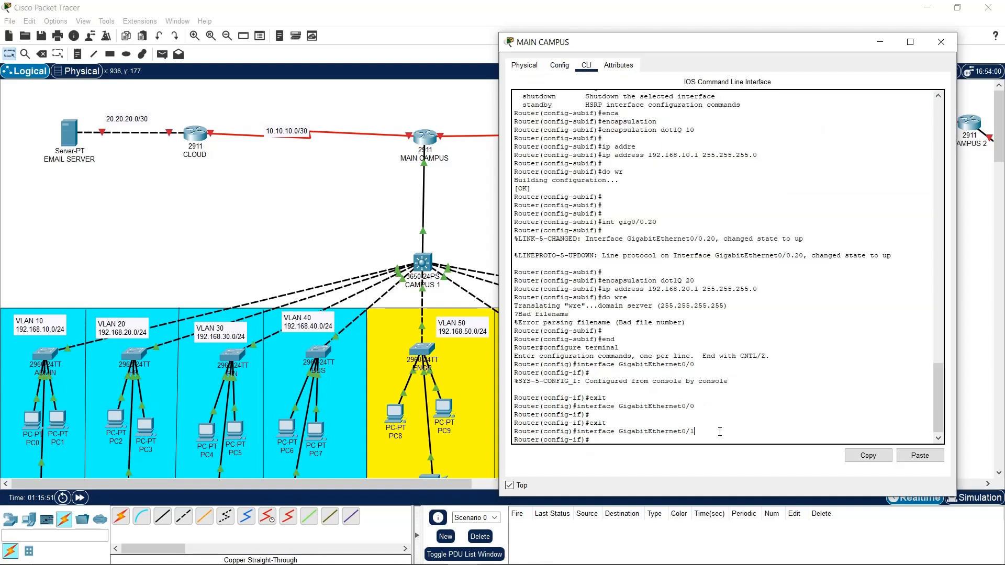
Leave interface configuration mode and save the running configuration with 'do wr'
text(exit)
key(Return)
key(Return)
key(Return)
key(Return)
key(Return)
key(Return)
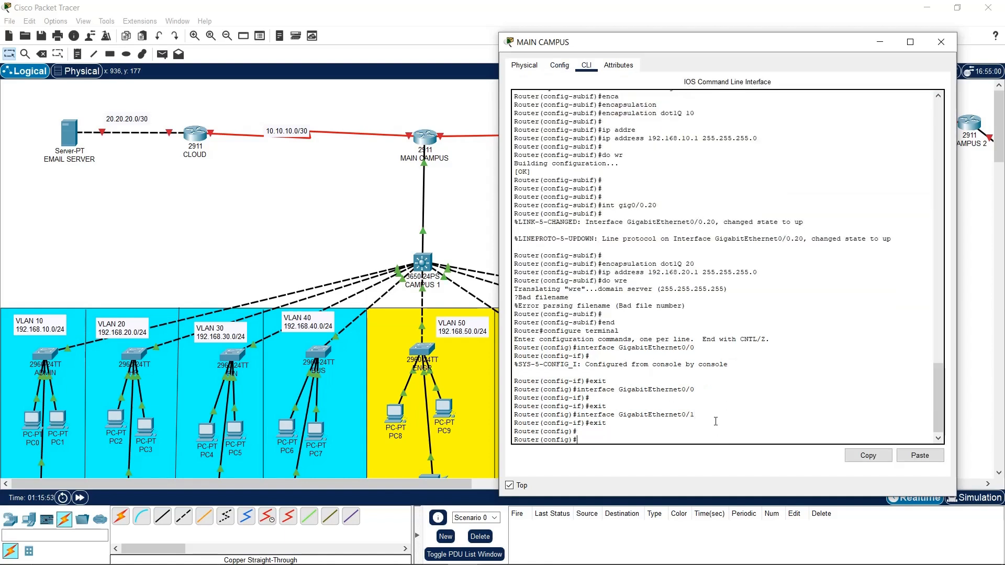
text(do wr)
key(Return)
key(Return)
key(Return)
key(Return)
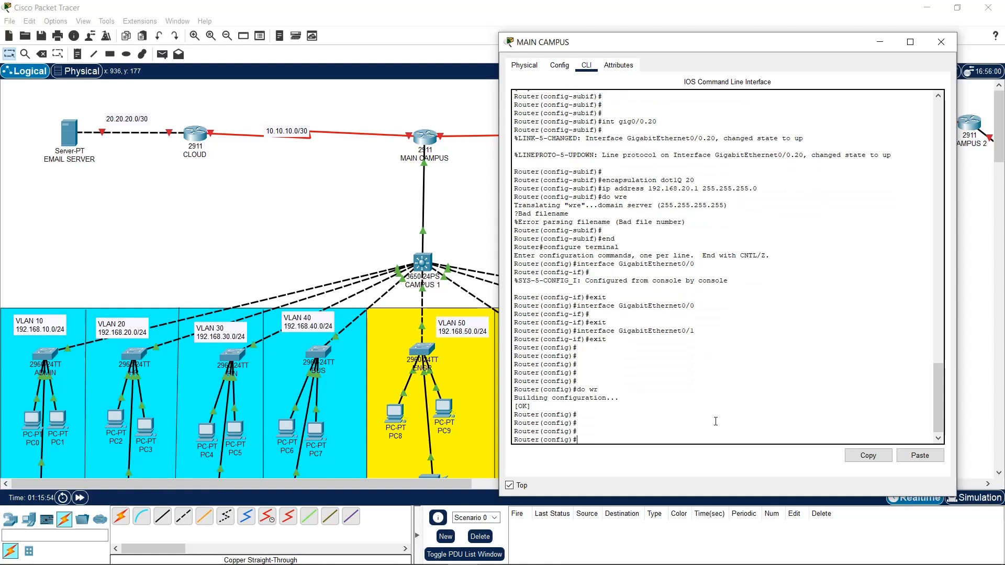
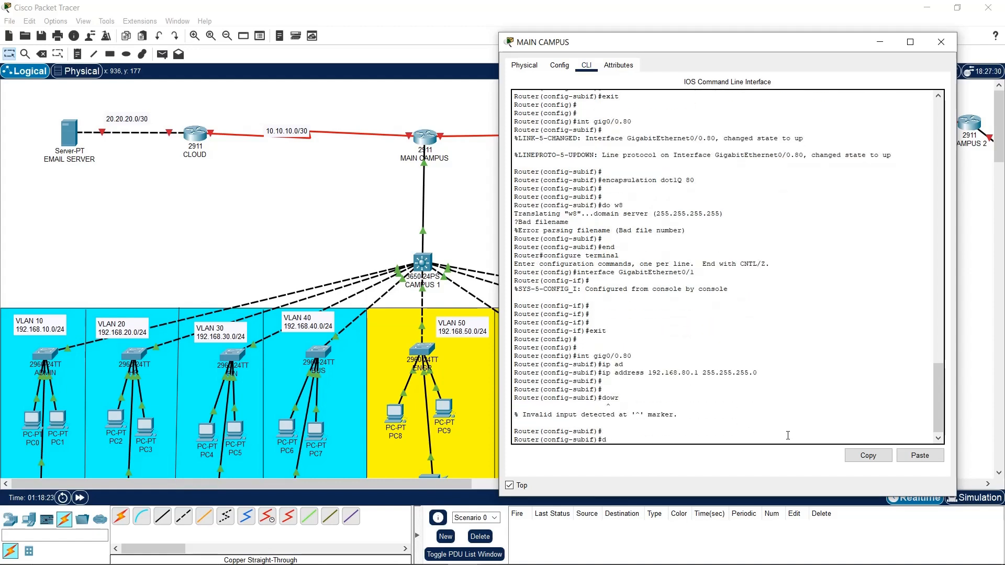
Close the MAIN CAMPUS CLI window and scroll the canvas down and back up
click(940, 42)
scroll(310, 297, down, 6)
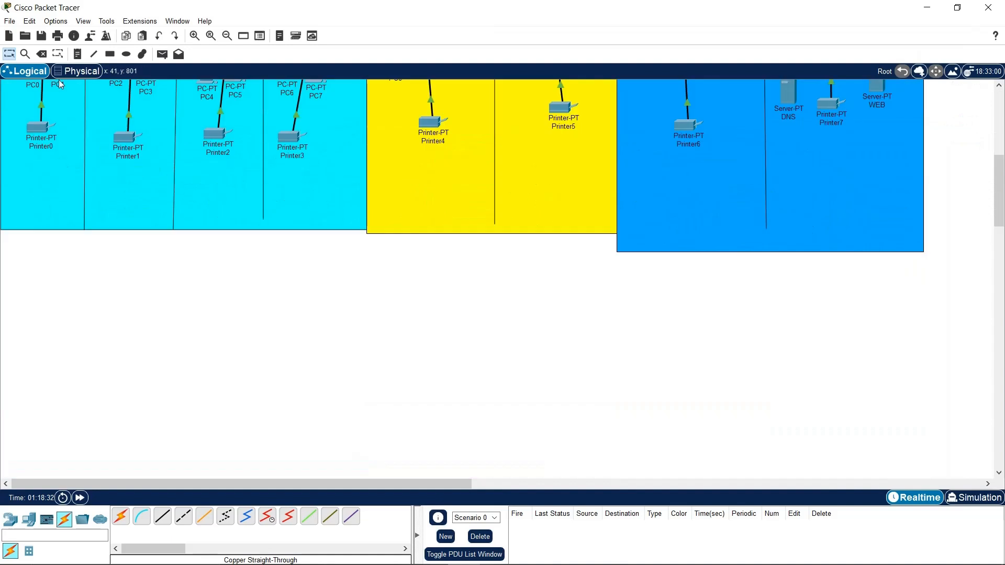
scroll(438, 152, up, 6)
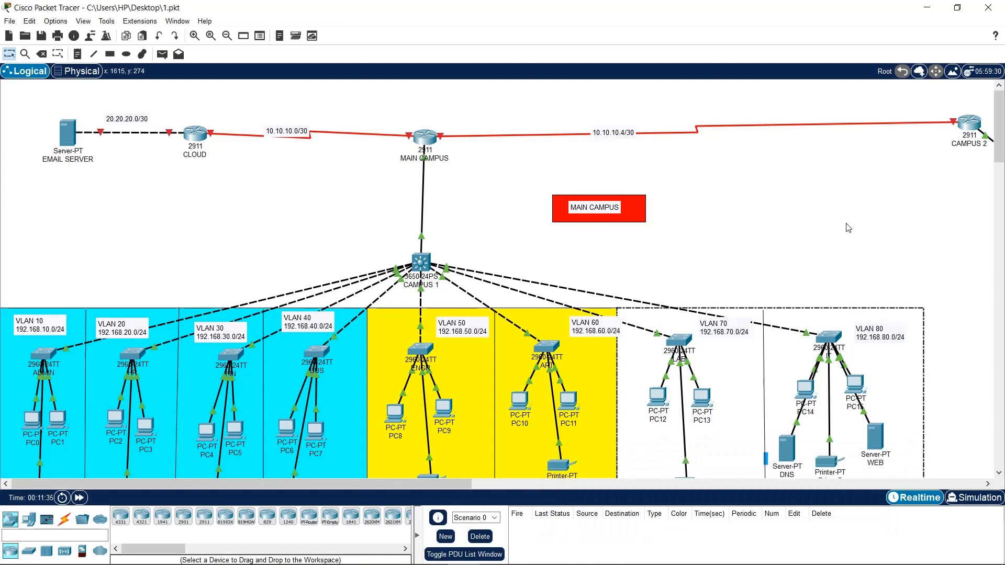
Deselect the VLAN 70/80 area and scroll the canvas right to bring CAMPUS 2 into view
click(845, 224)
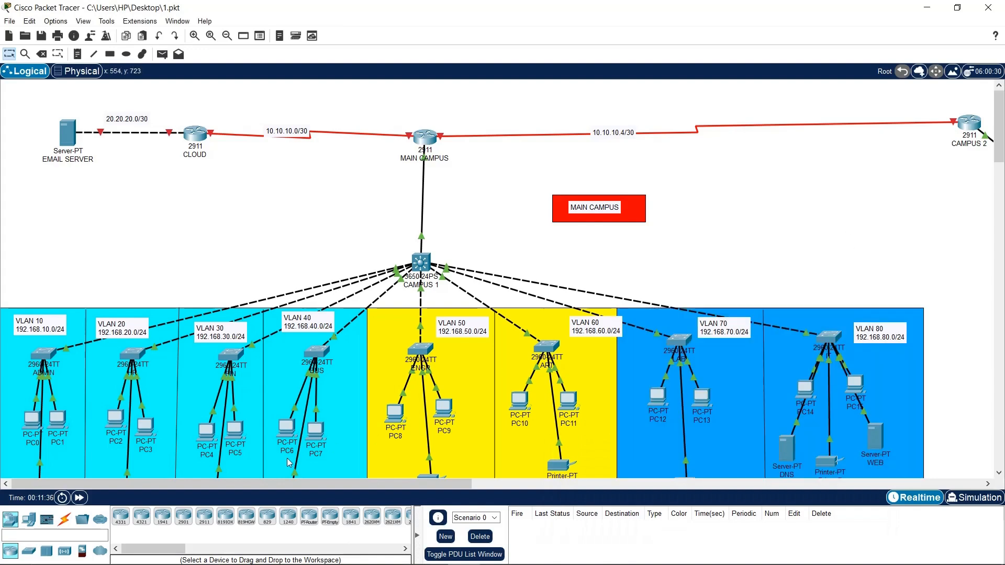
drag(270, 486, 282, 238)
drag(400, 485, 746, 466)
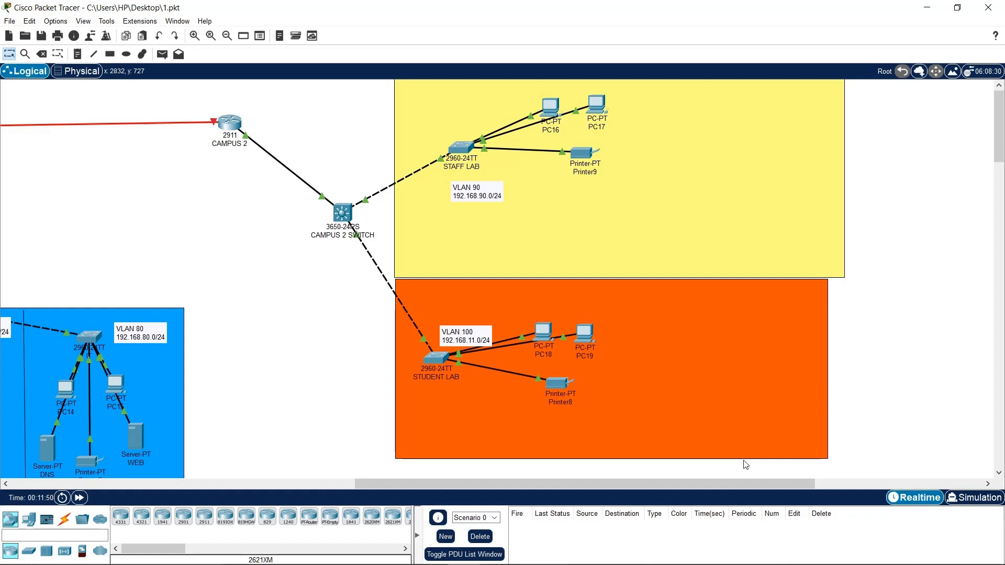
Add a 'SMALLER CAMPUS' text note beside the CAMPUS 2 router
click(77, 54)
click(293, 139)
text(smal)
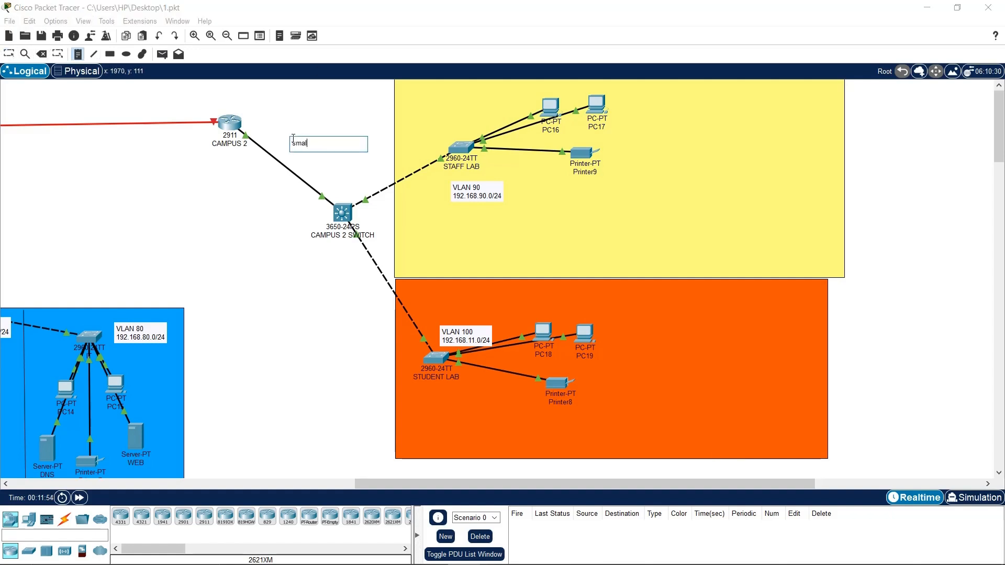
key(BackSpace)
key(BackSpace)
key(BackSpace)
key(BackSpace)
key(BackSpace)
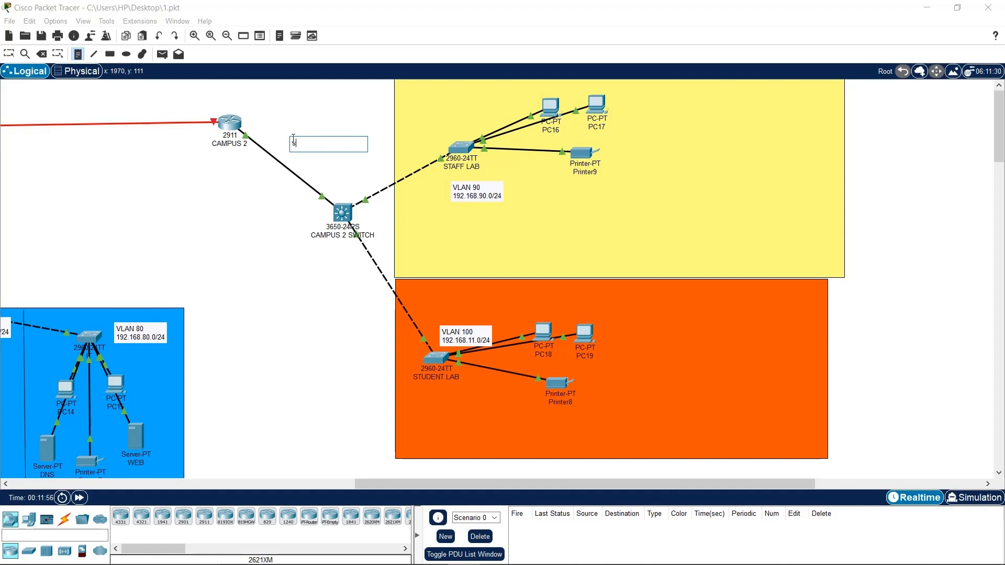
text(s)
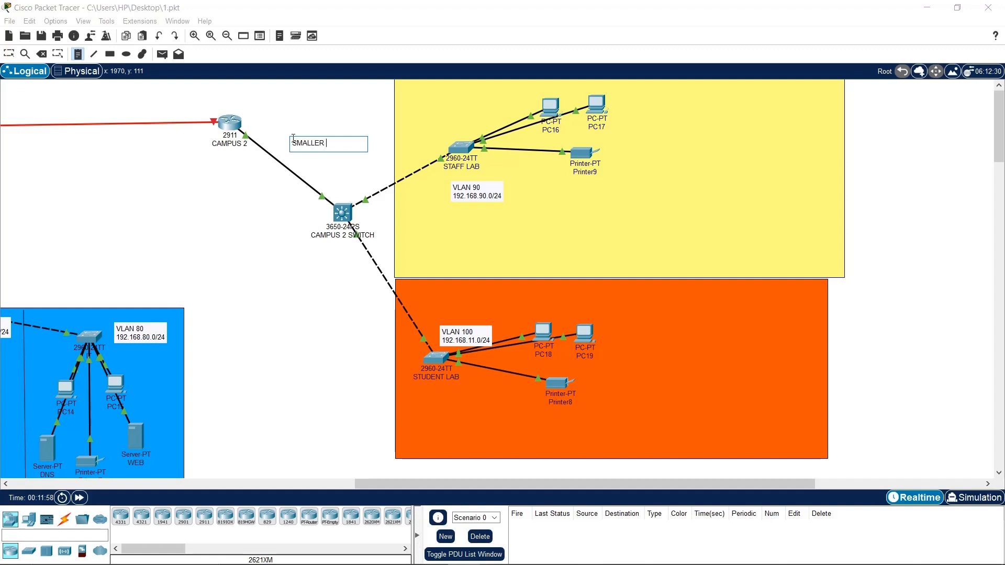
text(MALLER CAMPUS)
key(Escape)
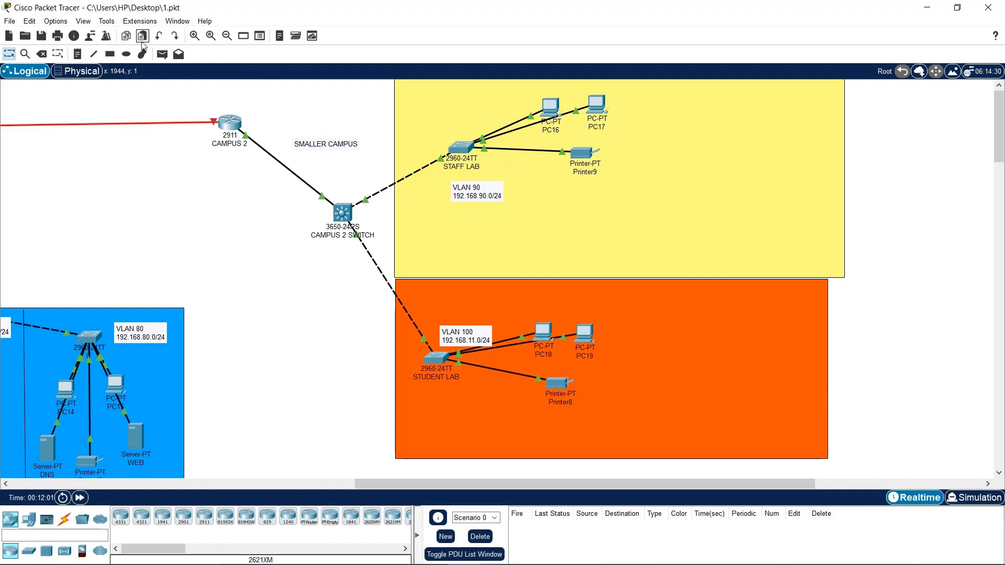
Draw a dark olive filled rectangle around the SMALLER CAMPUS label
click(110, 54)
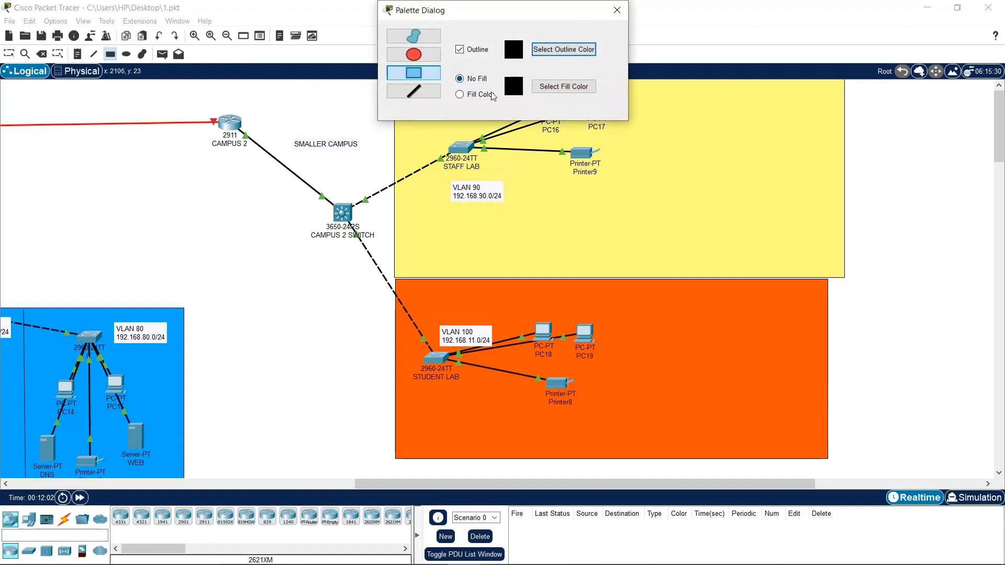
click(491, 95)
click(564, 86)
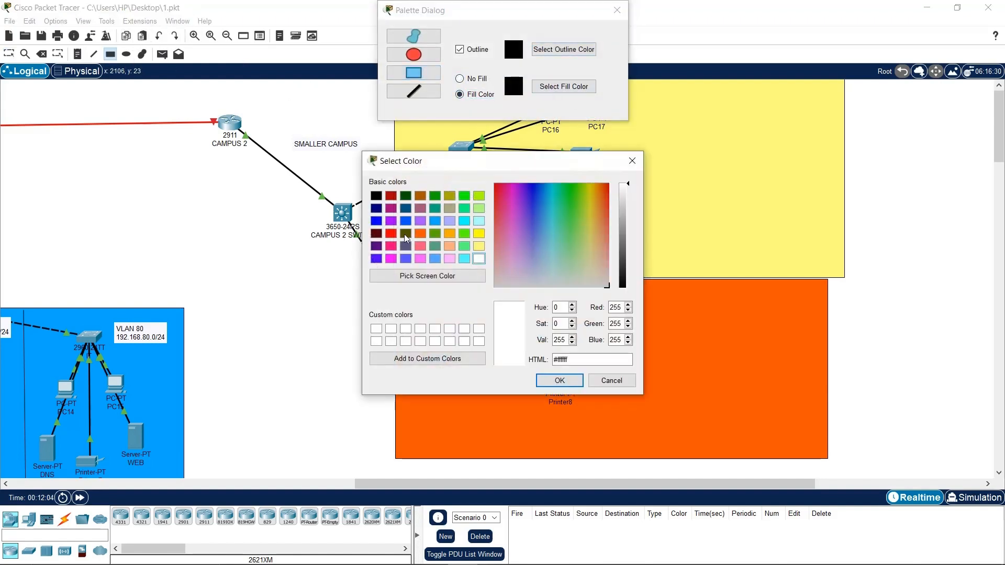
click(405, 234)
click(570, 383)
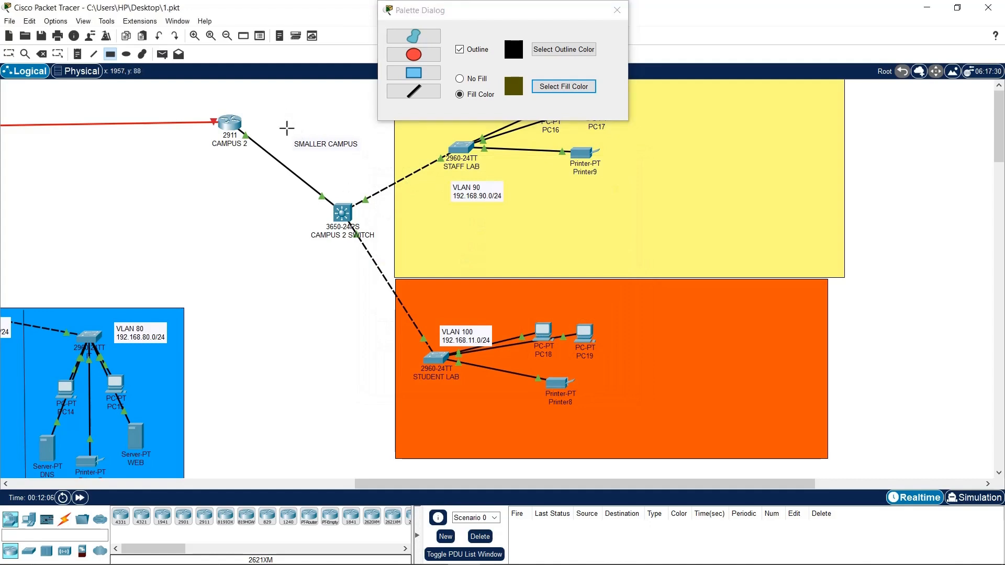
drag(286, 128, 366, 159)
click(617, 10)
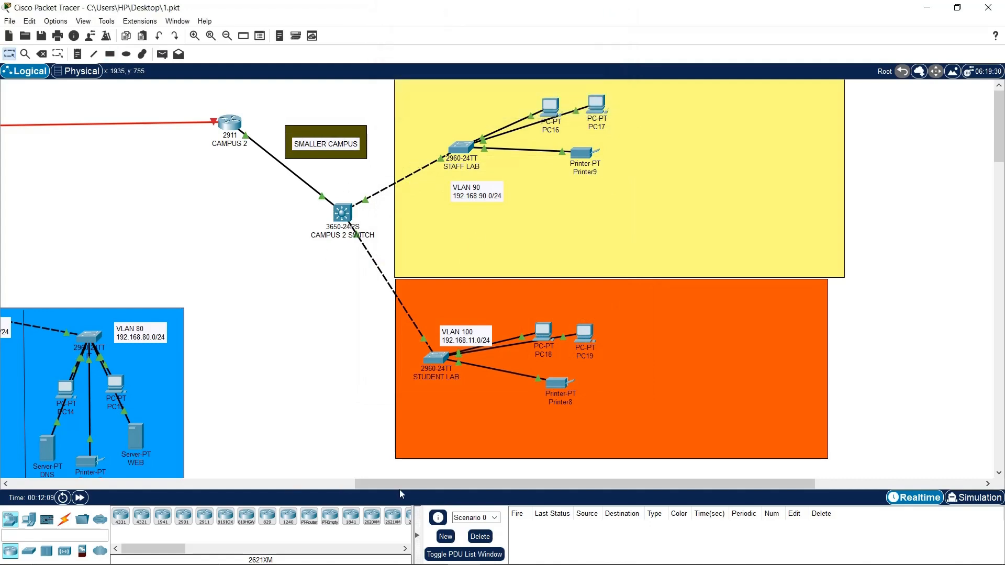
drag(400, 488, 128, 484)
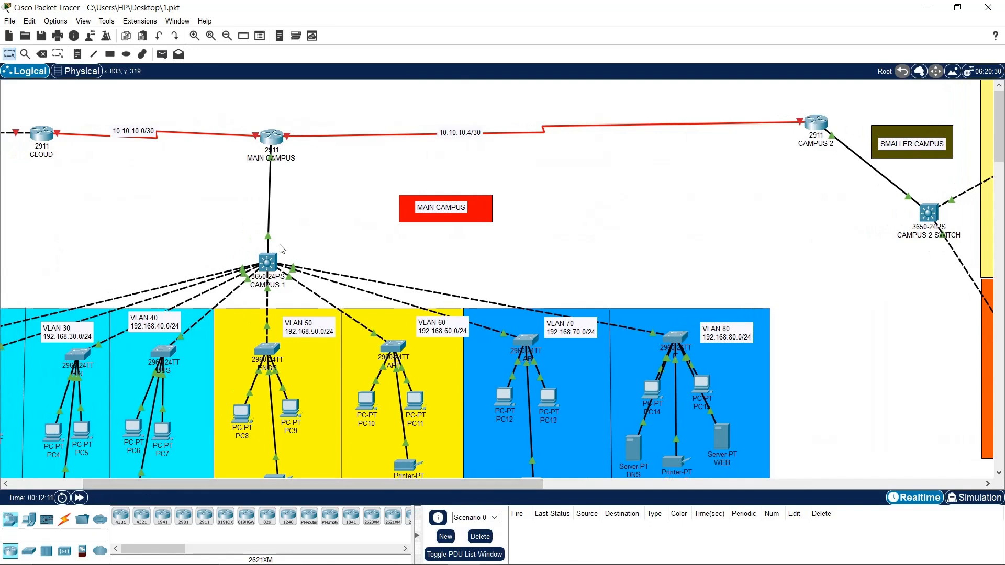
Nudge the VLAN 100 / 192.168.11.0/24 label slightly upward inside the STUDENT LAB area
drag(282, 245, 240, 303)
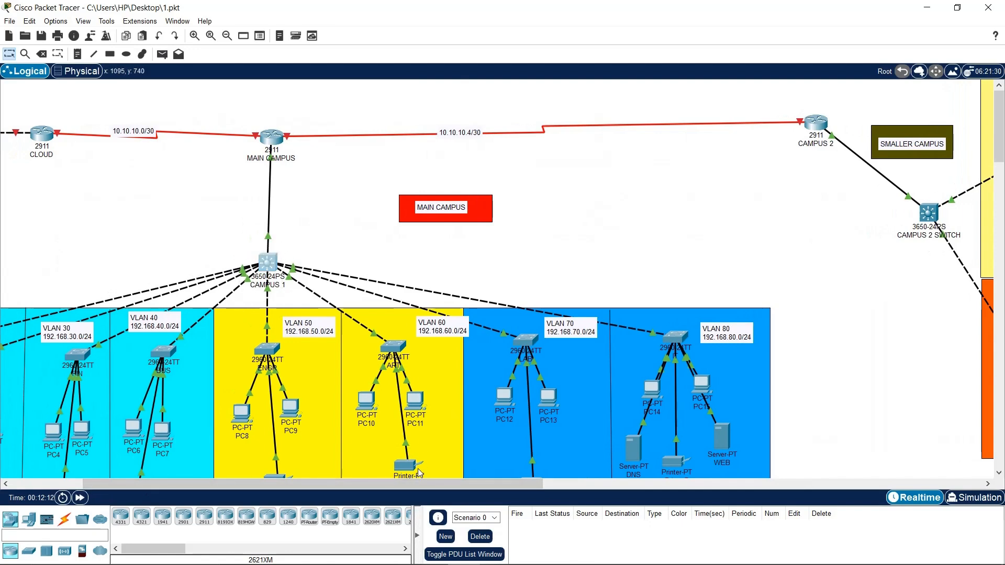
drag(457, 486, 638, 486)
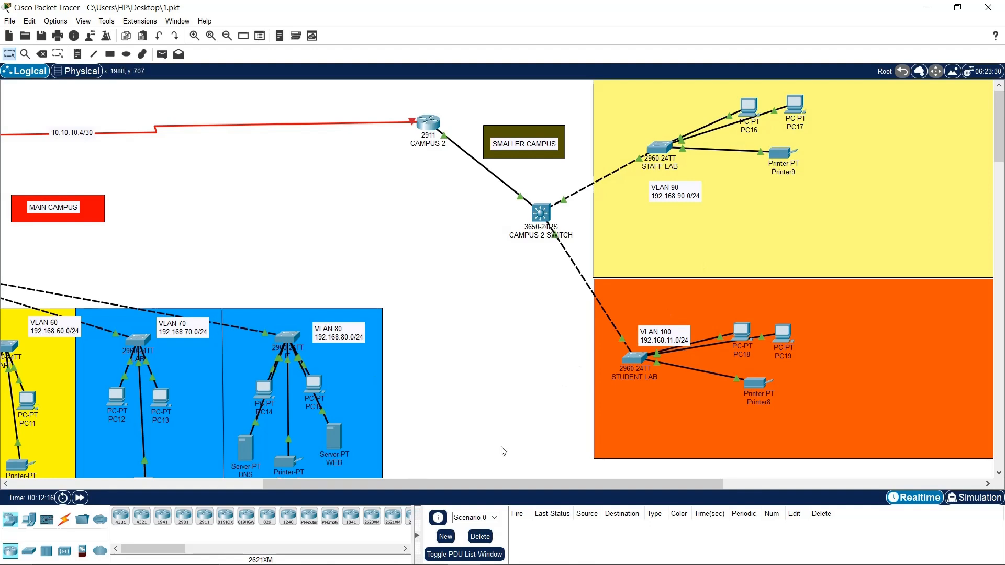
drag(488, 488, 555, 412)
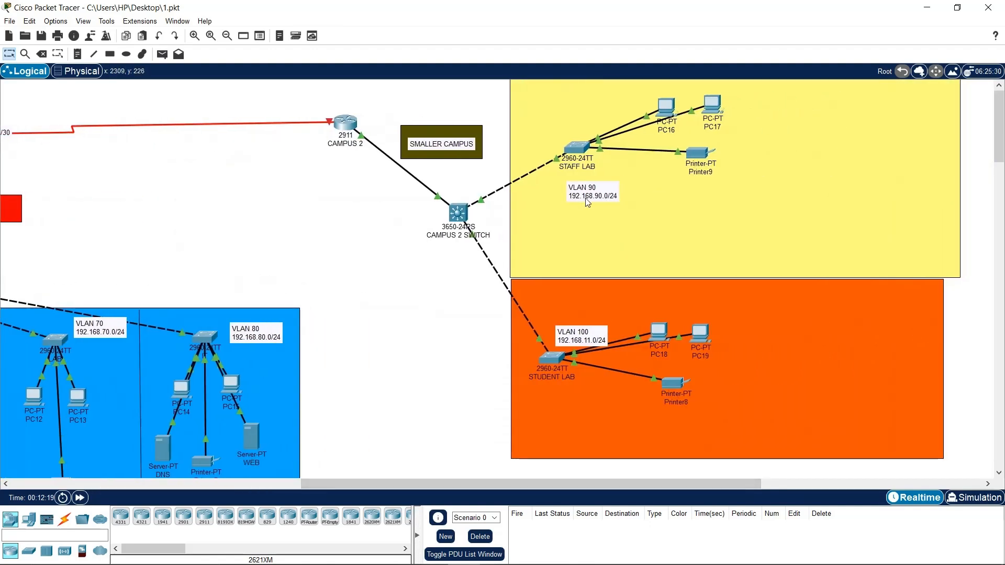
drag(588, 347, 594, 323)
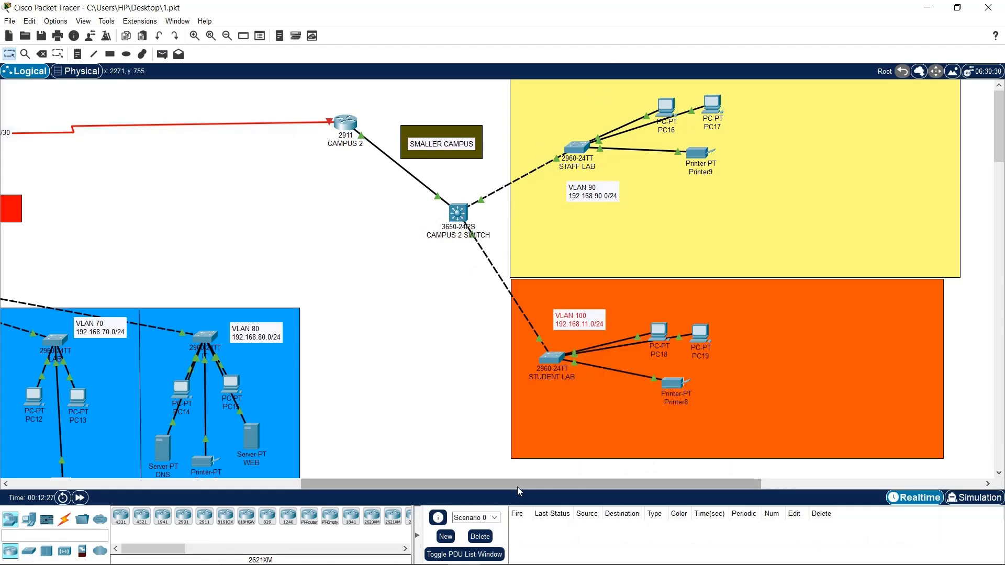
Scroll back and forth across the workspace to review the labelled topology
drag(517, 487, 219, 479)
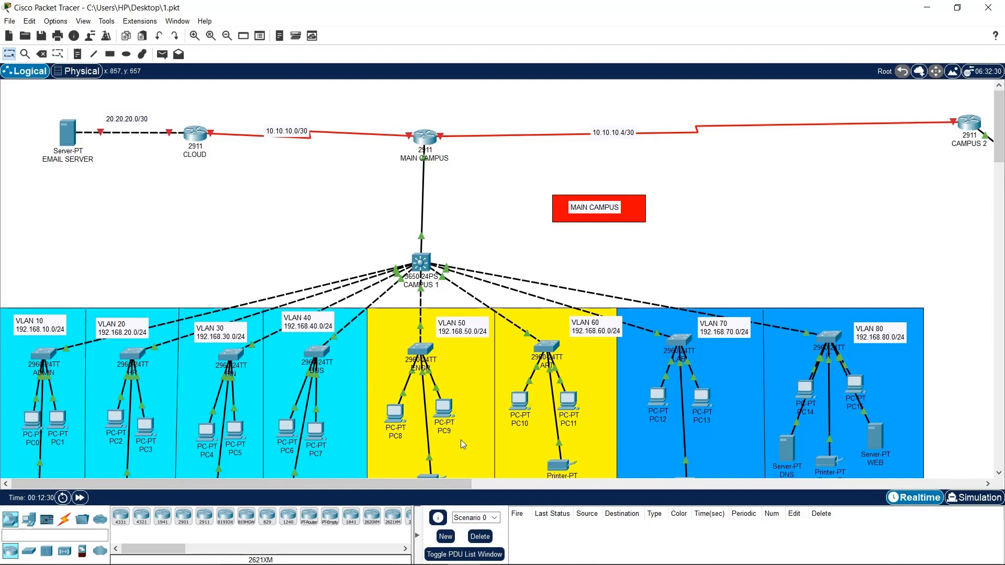
drag(456, 487, 620, 447)
scroll(617, 443, down, 3)
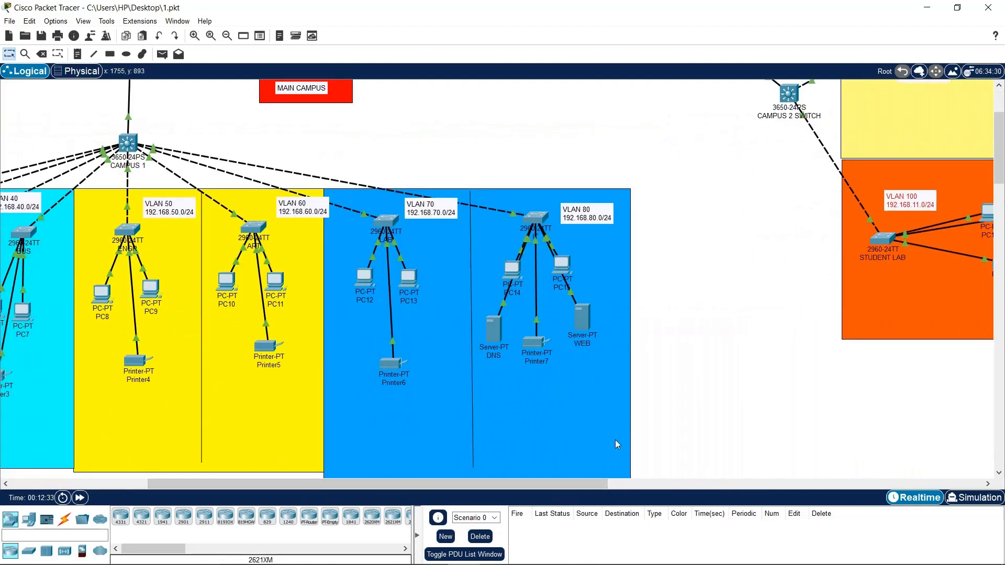
scroll(615, 439, up, 3)
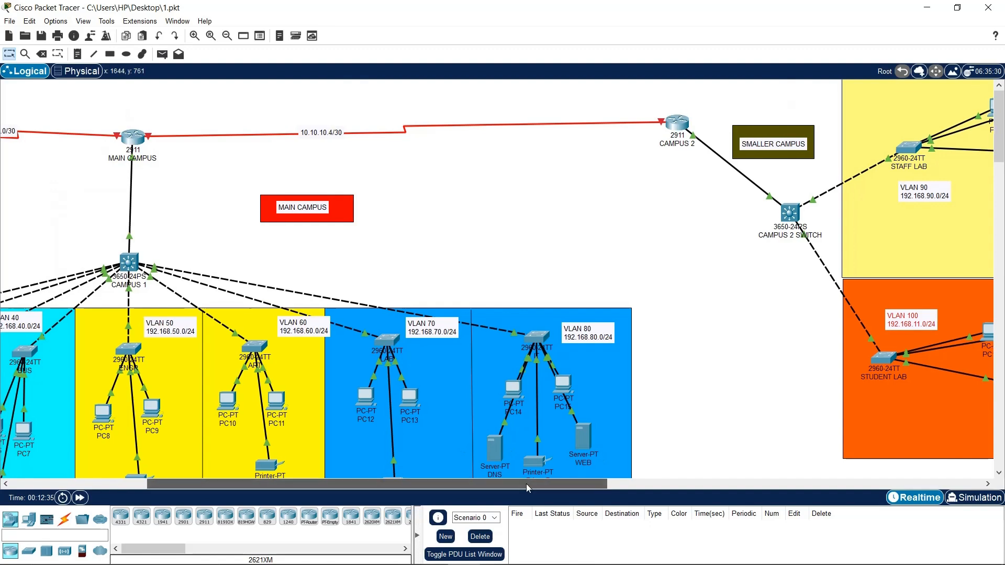
drag(526, 483, 389, 484)
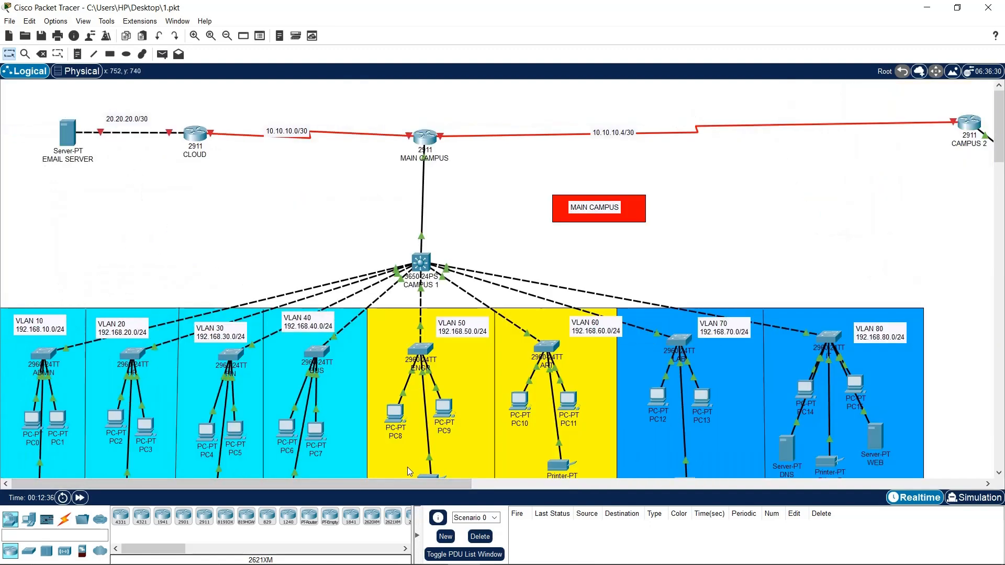
drag(453, 489, 587, 489)
scroll(526, 442, down, 2)
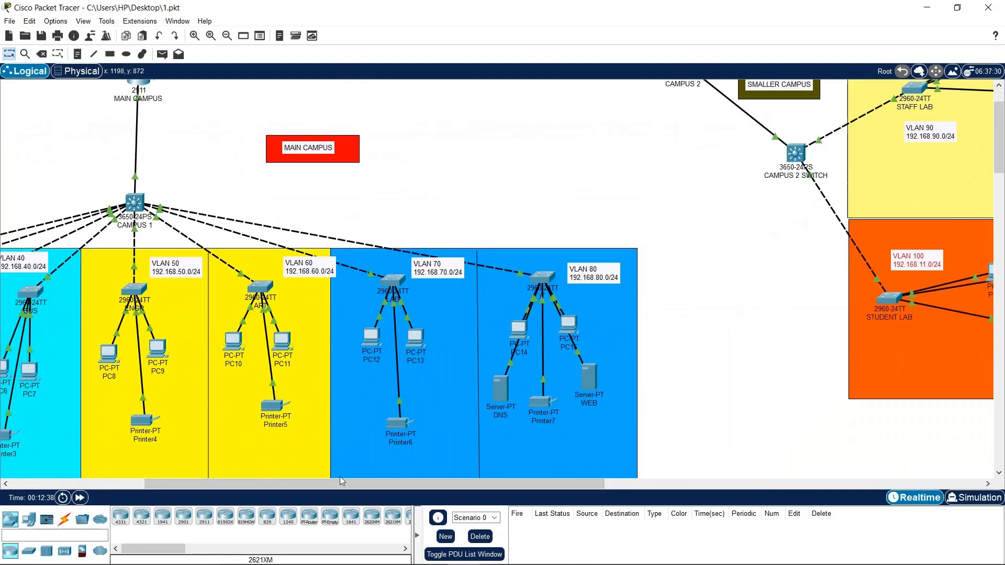
drag(367, 489, 230, 489)
scroll(201, 378, up, 2)
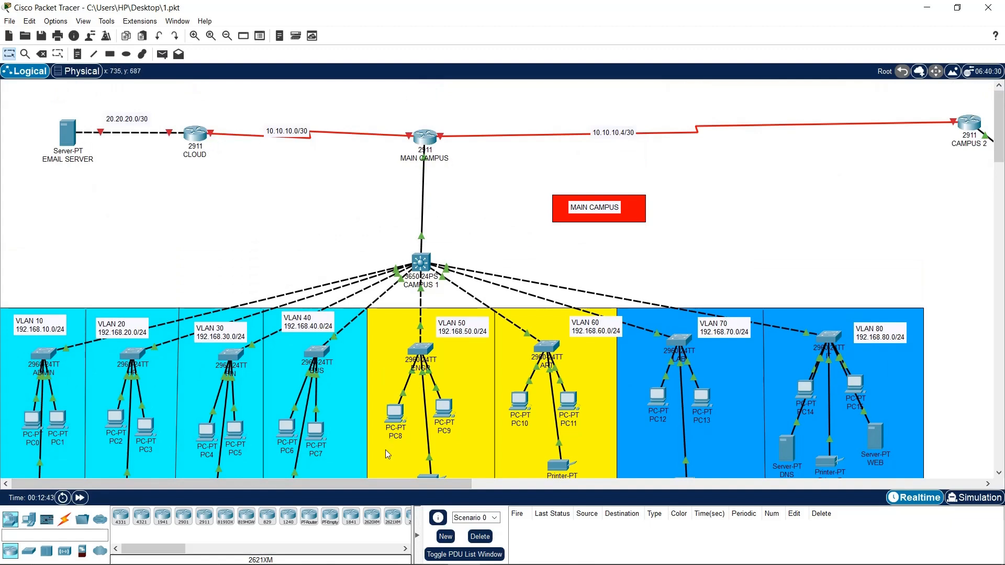
drag(381, 484, 500, 483)
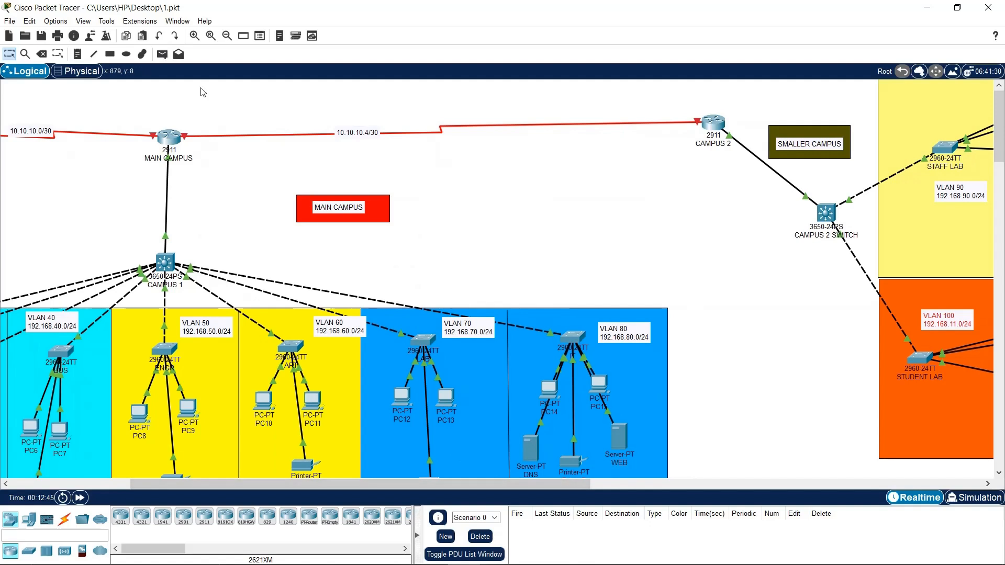
mouse_move(715, 130)
drag(377, 483, 144, 463)
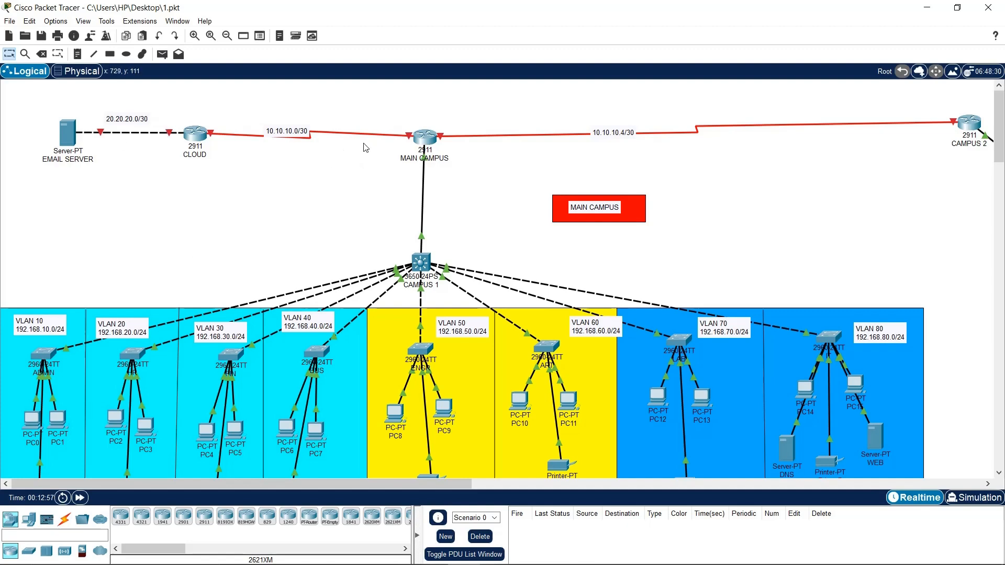
Open the MAIN CAMPUS router's CLI, briefly checking the IOS command log
click(429, 140)
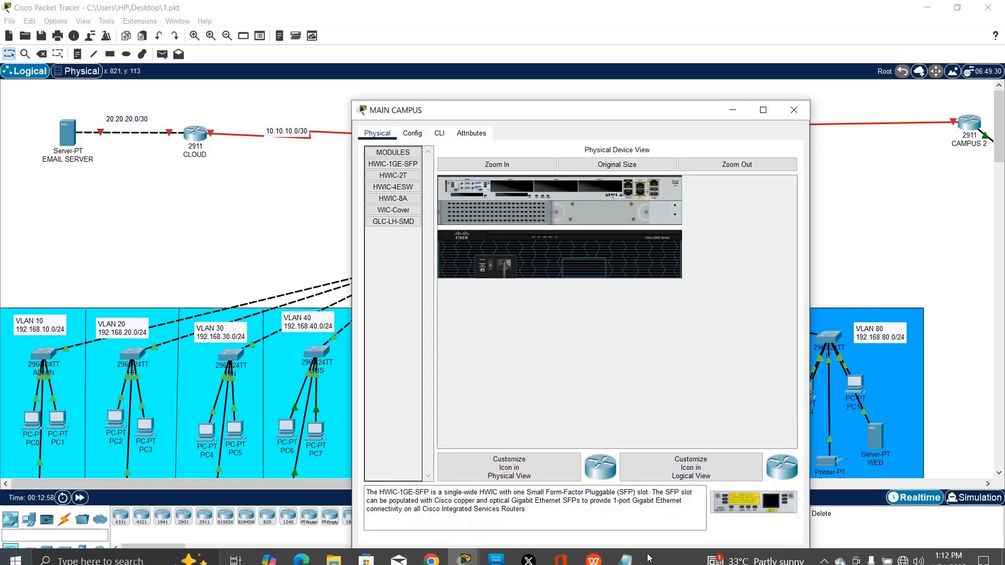
drag(471, 110, 271, 39)
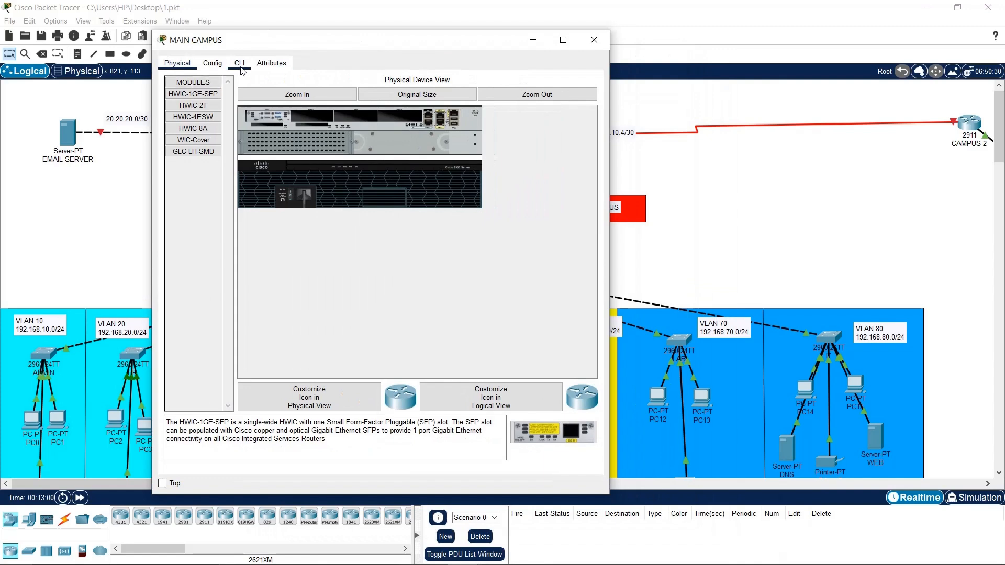
mouse_move(871, 555)
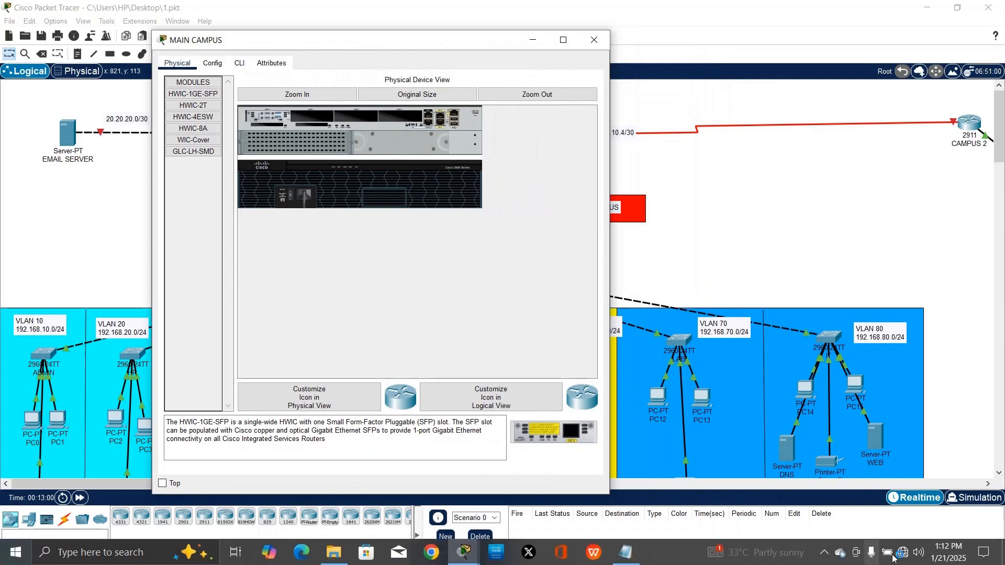
click(825, 554)
click(812, 527)
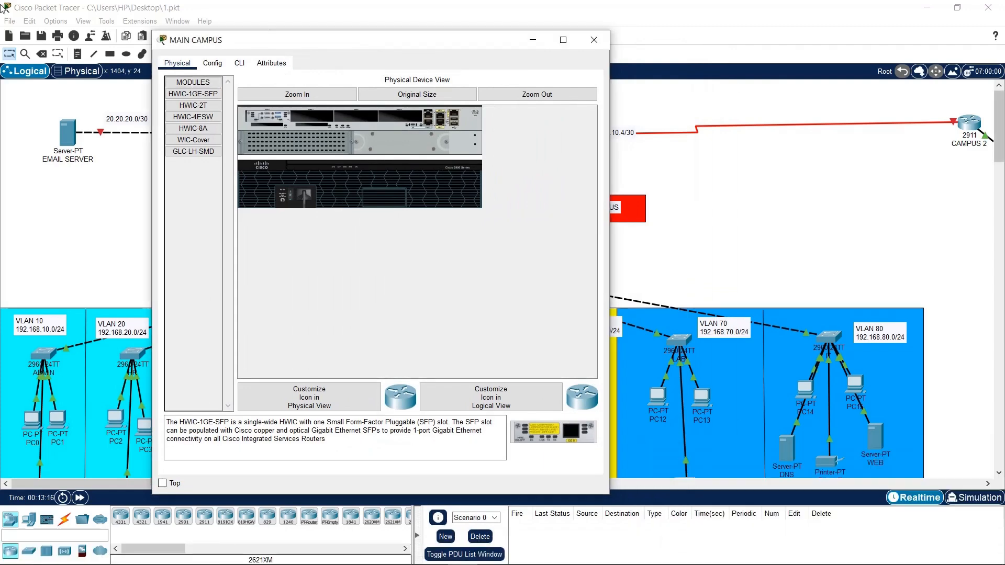
click(239, 66)
click(281, 29)
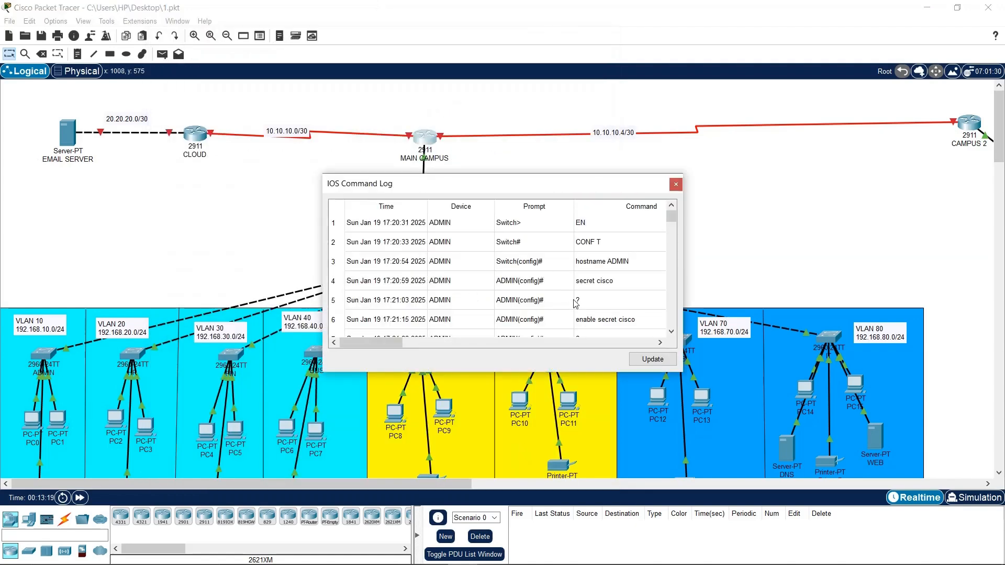
click(683, 180)
click(429, 138)
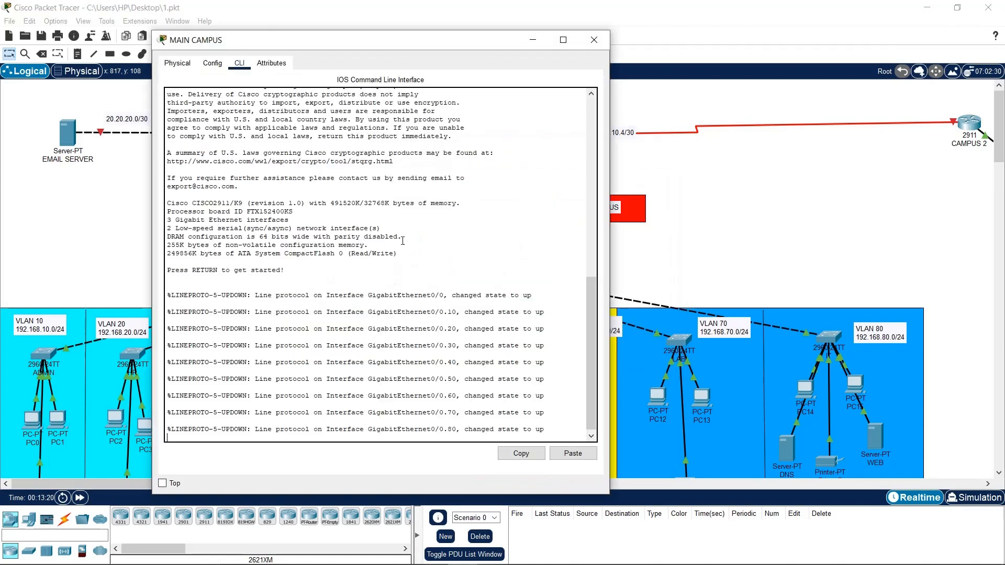
Enter EN and conf t, then enable the DHCP service with 'service dhcp'
key(Return)
key(Return)
key(Return)
key(Return)
text(E)
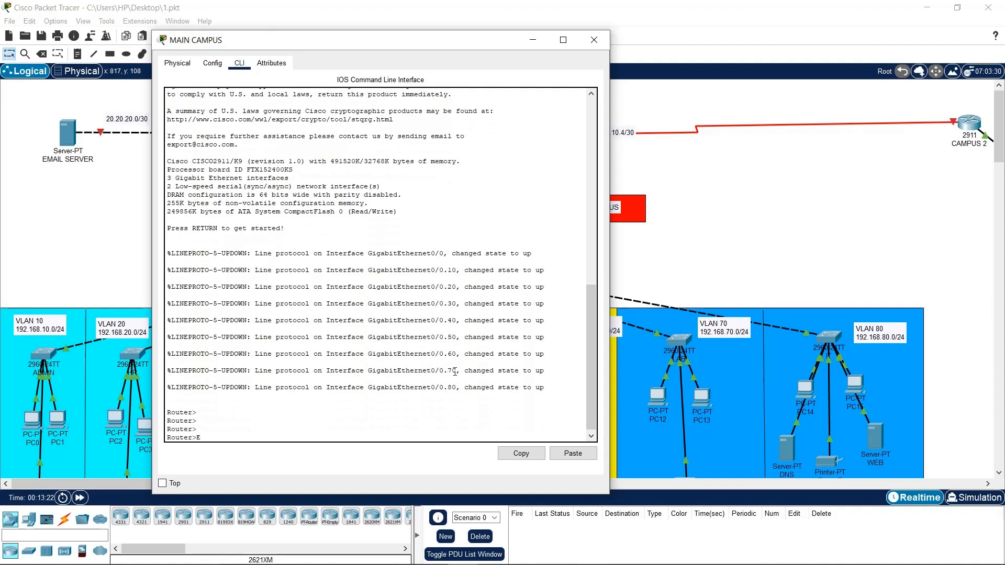
text(N)
key(Return)
key(Return)
key(Return)
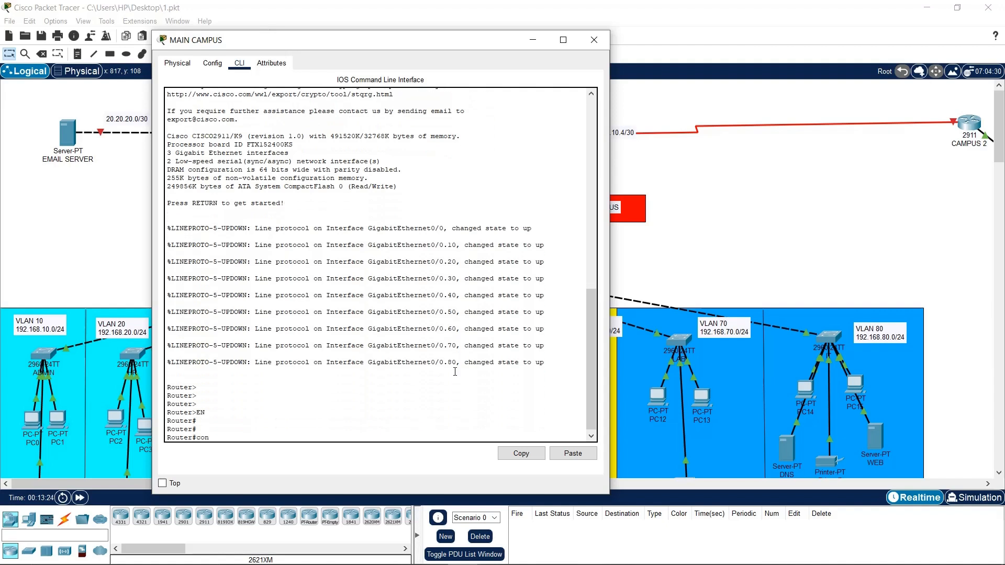
text(conf t)
key(Return)
key(Return)
key(Return)
key(Return)
key(Return)
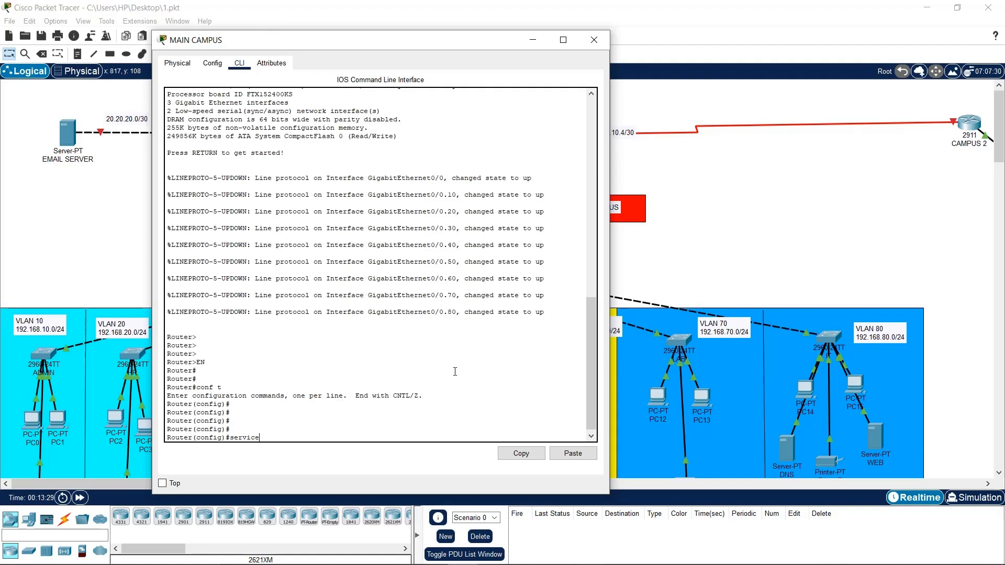
text(service dh)
key(Return)
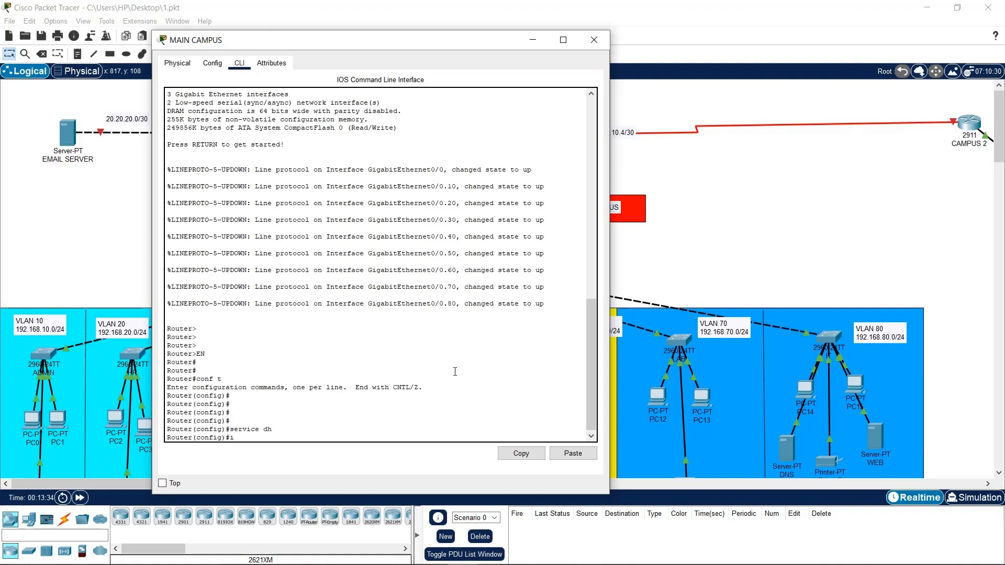
Start typing 'ip dhcp-pool' and reposition the router window over the topology
text(ip dhcp-p)
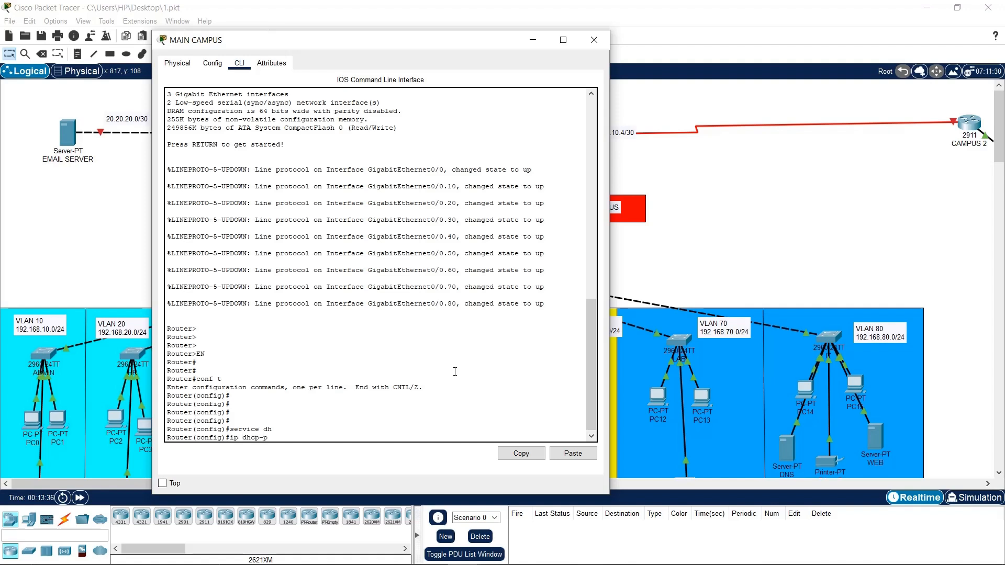
text(ool)
drag(334, 47, 671, 36)
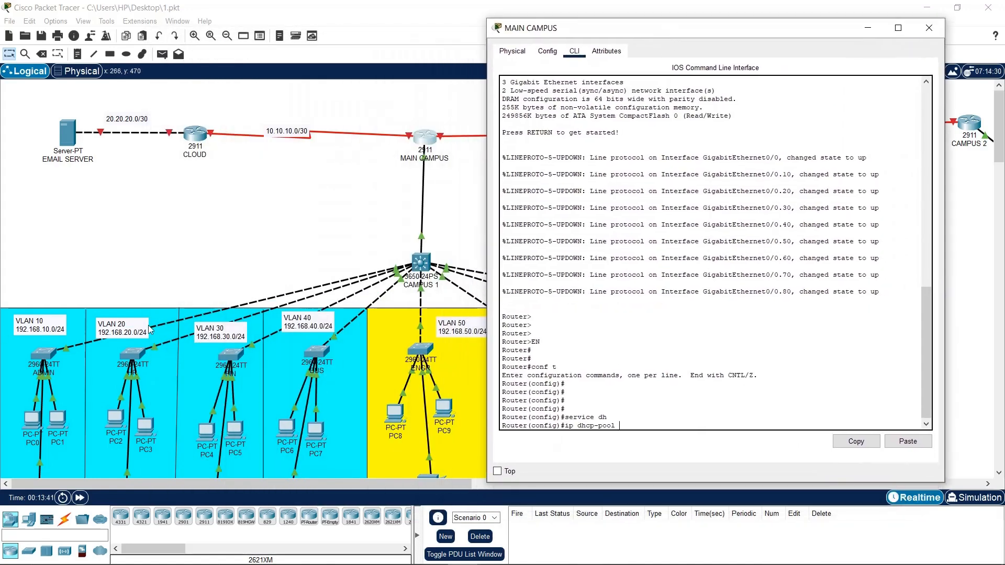
drag(706, 31, 423, 52)
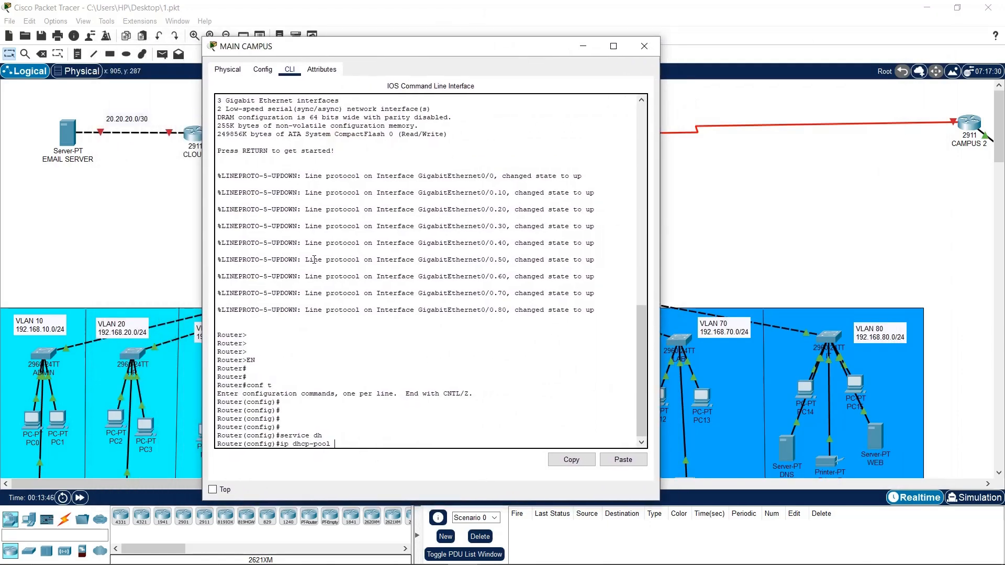
drag(414, 51, 498, 27)
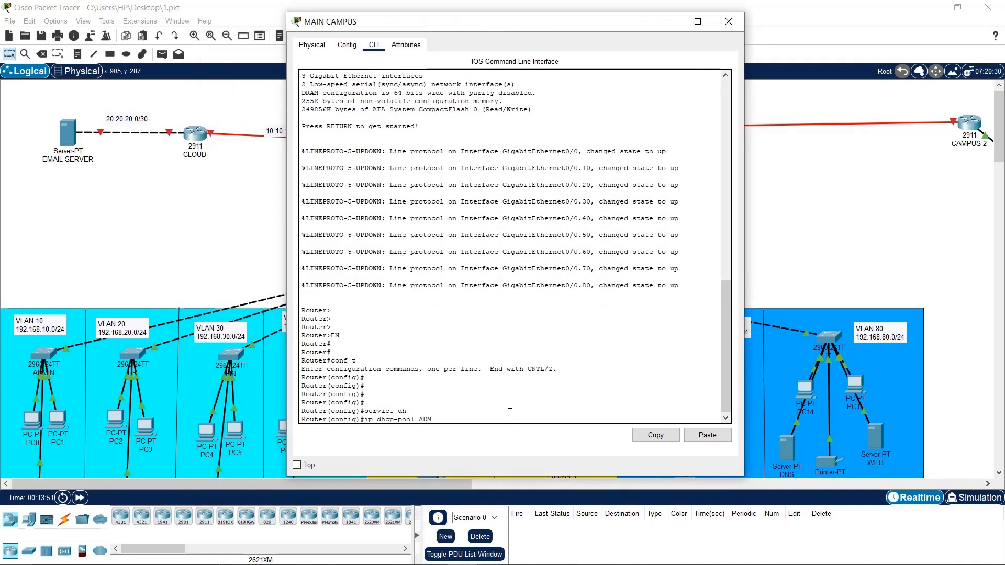
Create DHCP pool ADMIN with network 192.168.10.0 255.255.255.0 and default-router 192.168.10.1
key(Return)
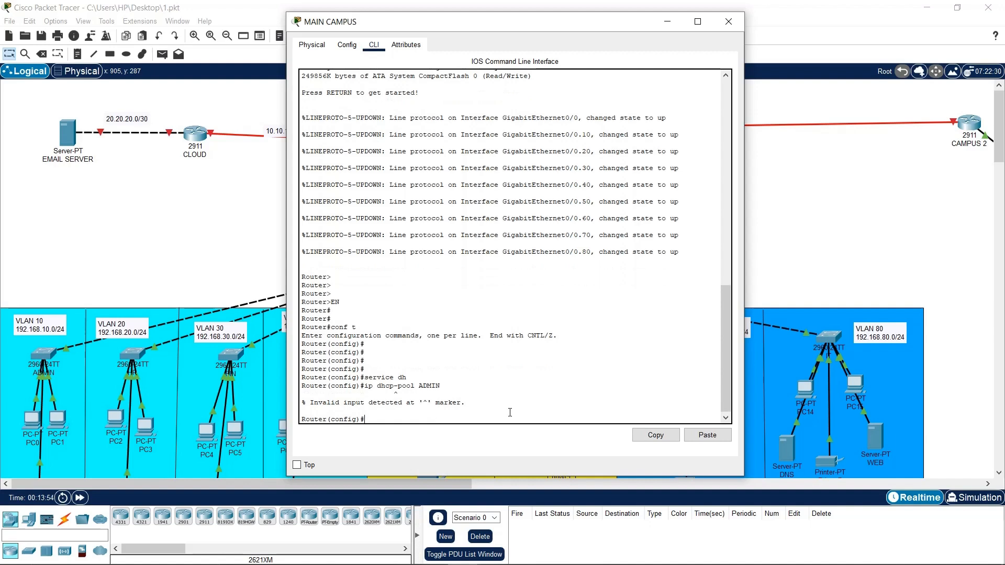
key(Up)
key(BackSpace)
key(Return)
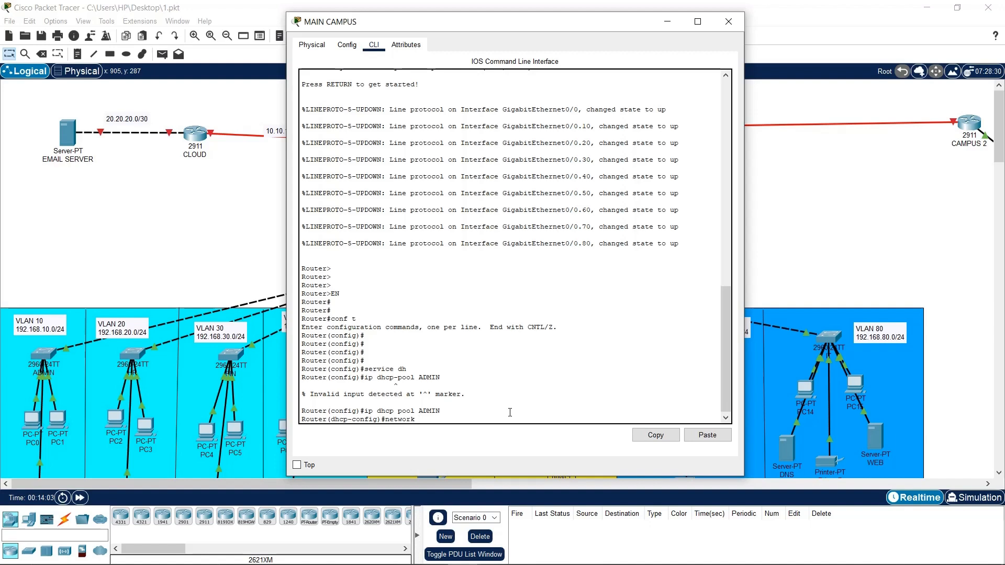
text(.168)
text(.10.0 255.255.255.0)
key(Return)
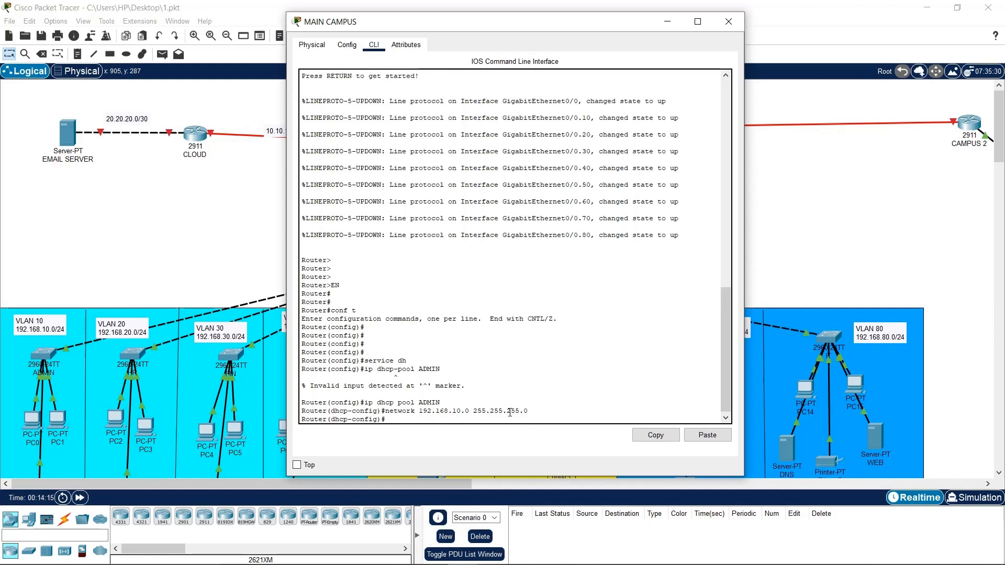
text(defai)
text(lt-router 192.168.10.1)
key(Return)
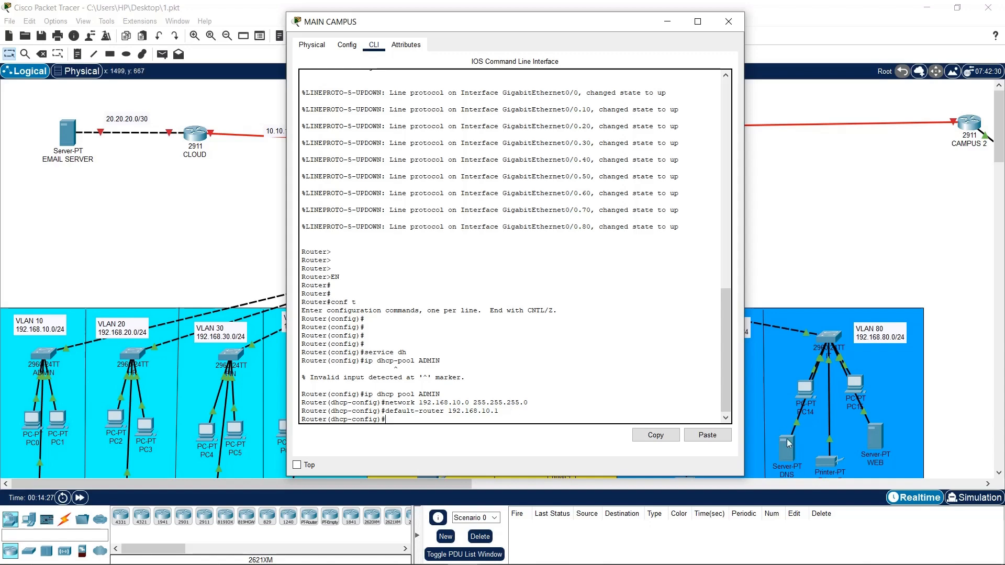
Close the router CLI and open the DNS server's Desktop IP Configuration
click(728, 22)
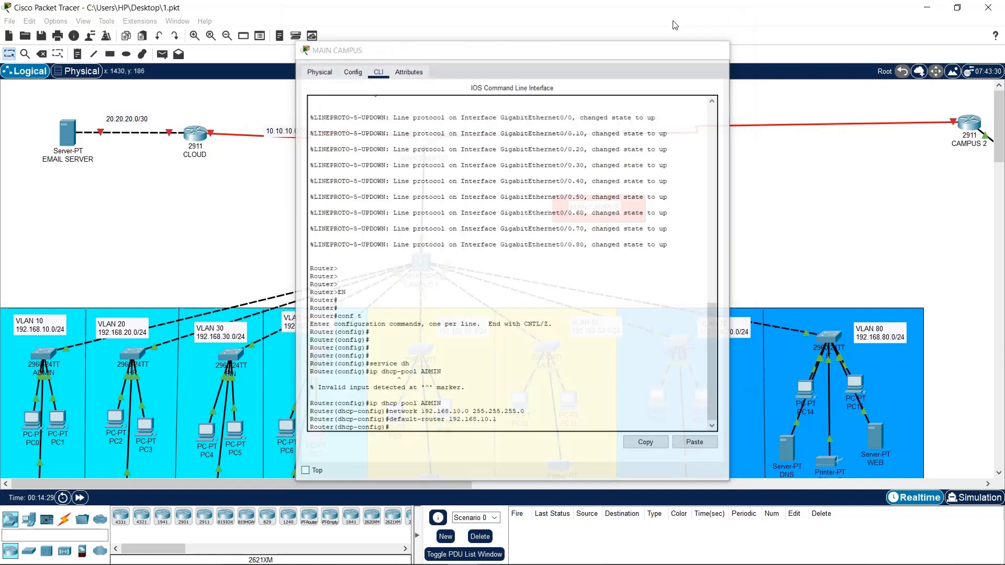
scroll(789, 448, down, 3)
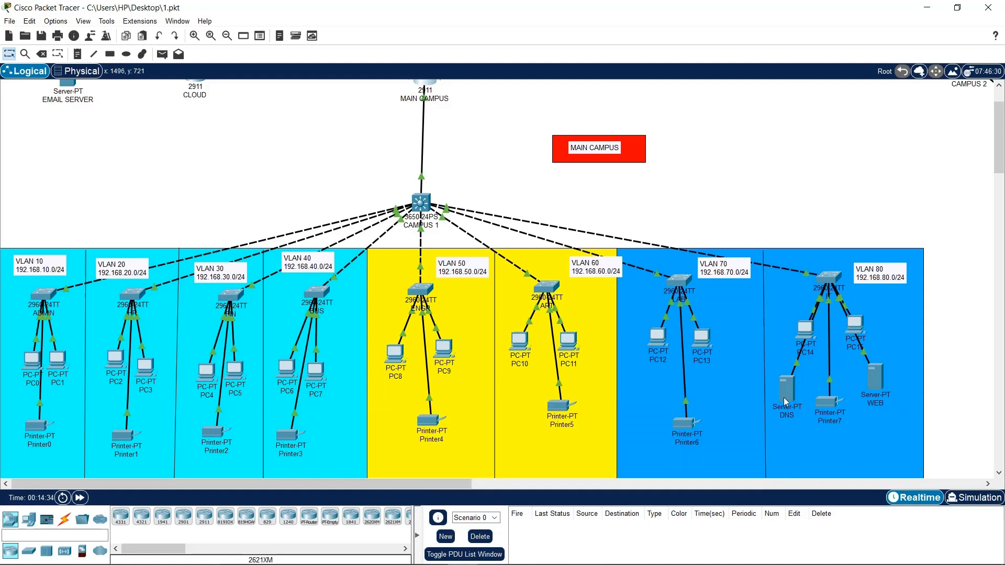
click(793, 395)
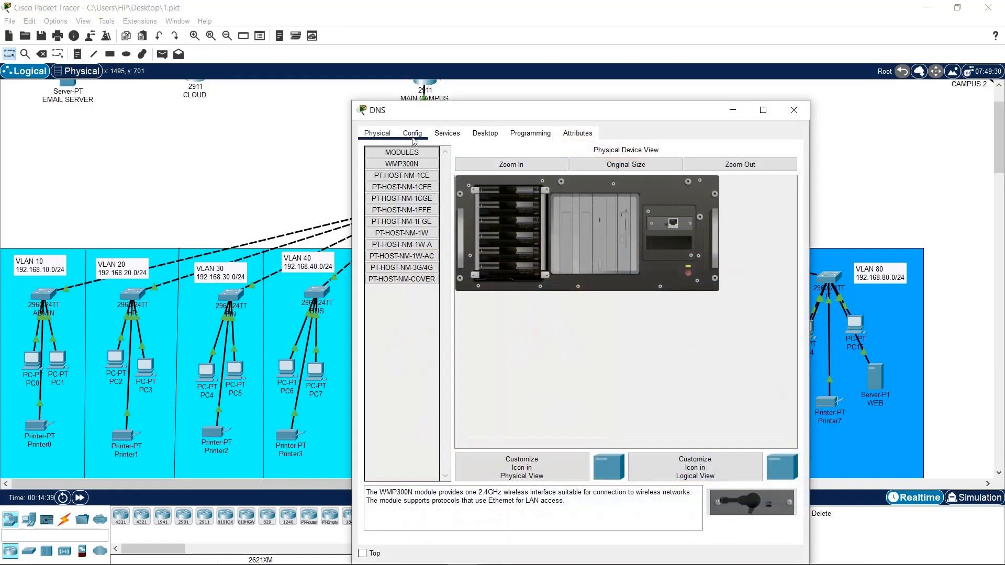
click(412, 134)
click(456, 138)
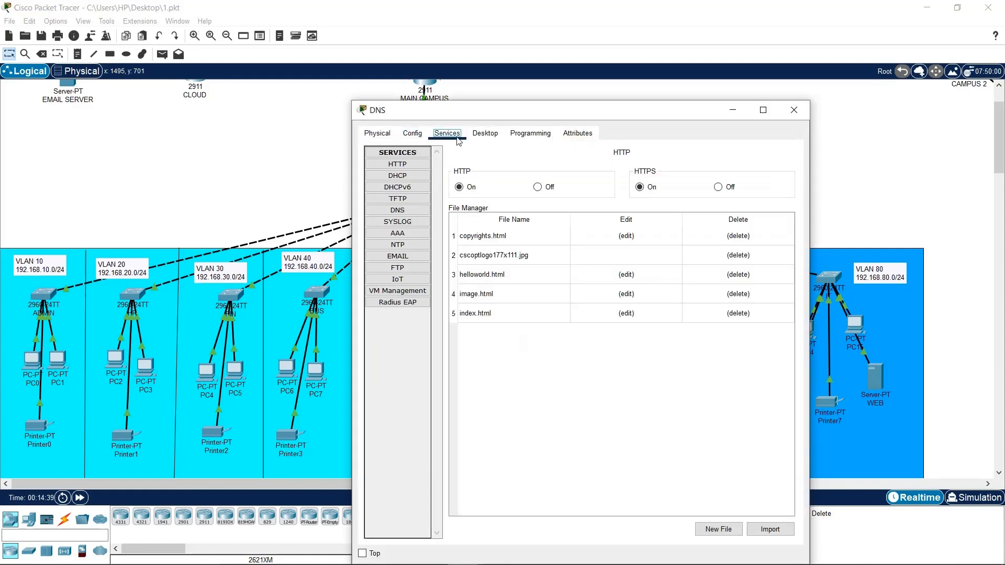
click(494, 134)
click(416, 186)
drag(591, 117, 522, 66)
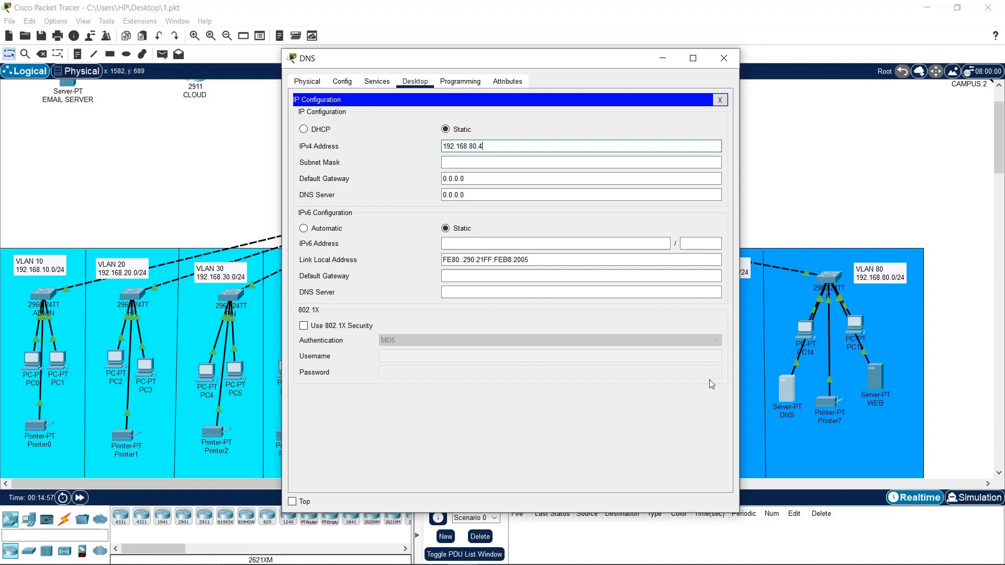
Give the DNS server mask 255.255.255.0, gateway 192.168.80.1 and DNS server 192.168.80.4
click(513, 163)
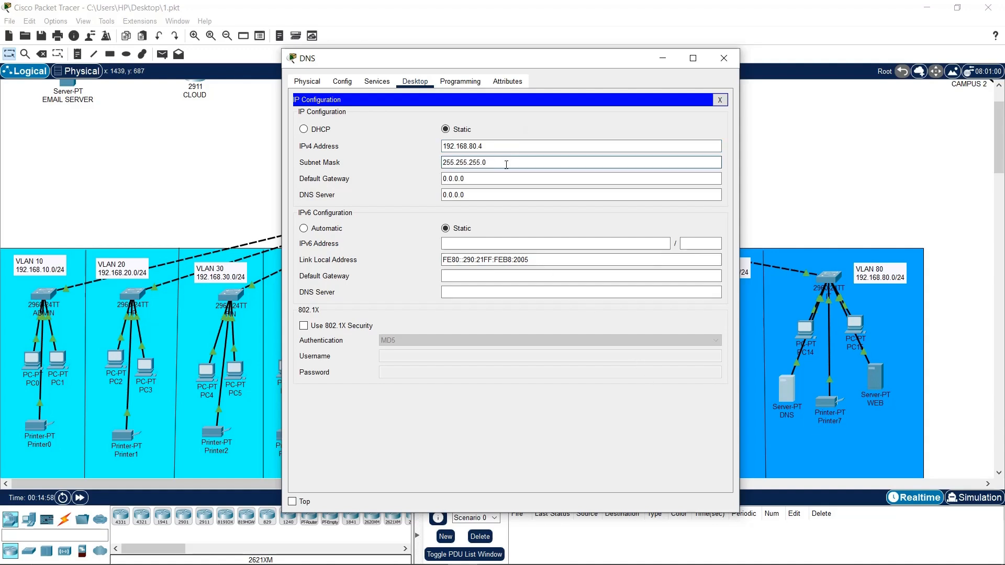
drag(495, 178, 426, 178)
drag(510, 145, 408, 144)
key(ctrl+c)
drag(471, 179, 405, 178)
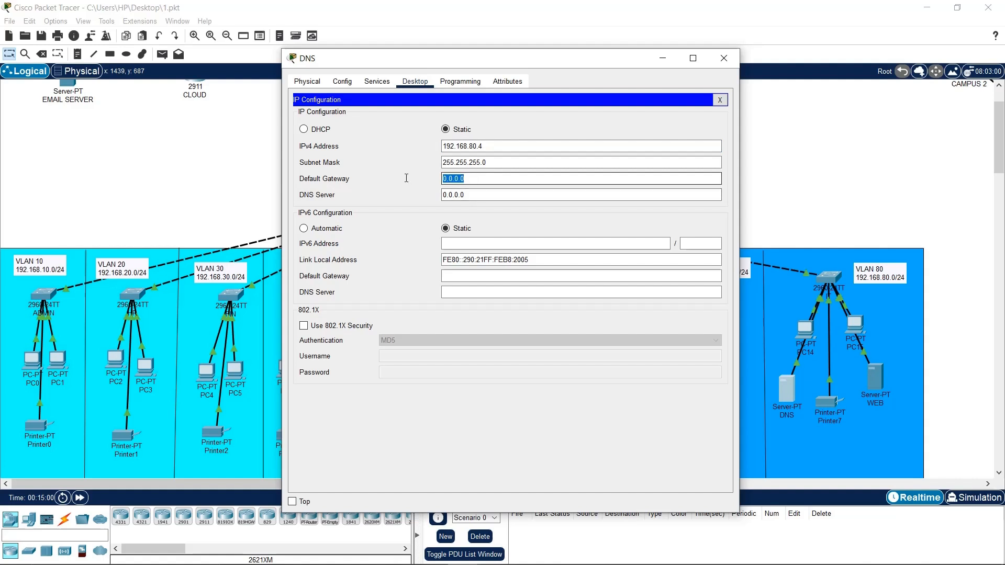
key(ctrl+v)
text(1)
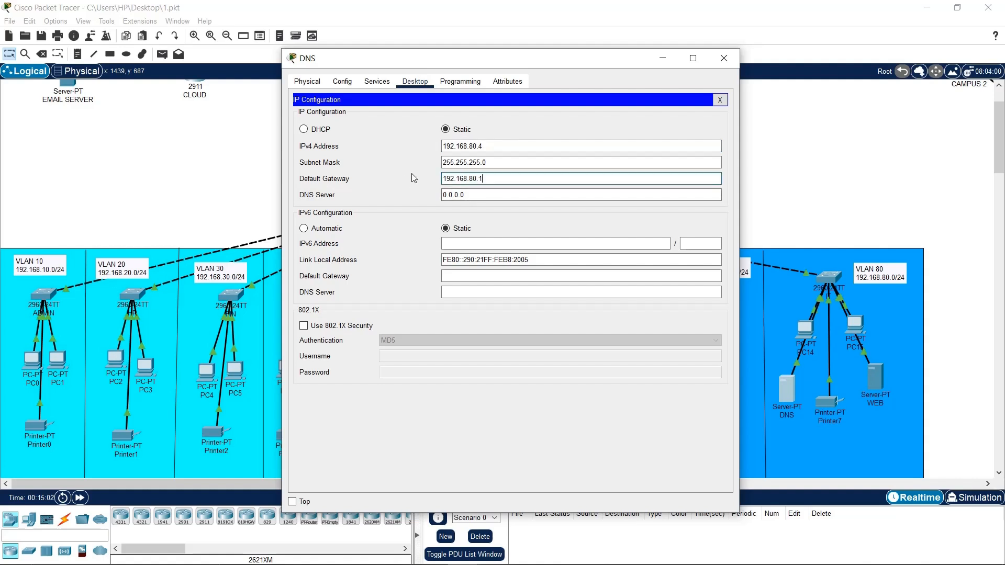
key(Tab)
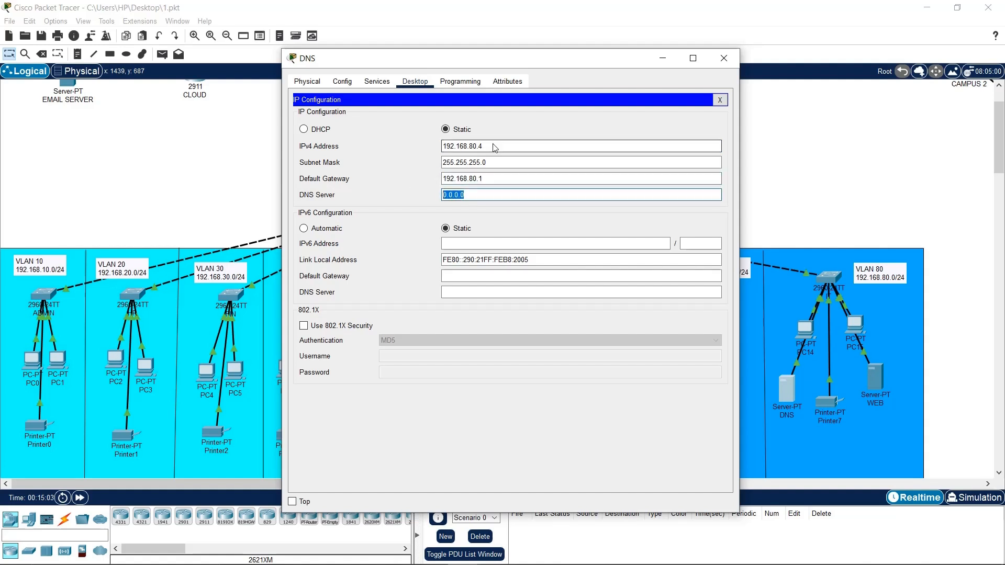
drag(493, 145, 426, 148)
key(ctrl+c)
drag(484, 199, 427, 201)
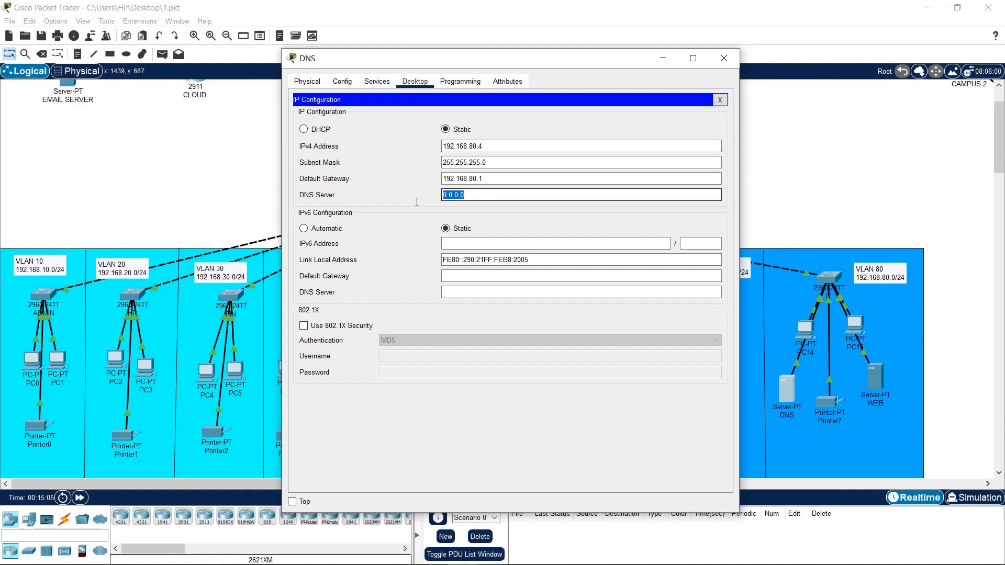
key(ctrl+v)
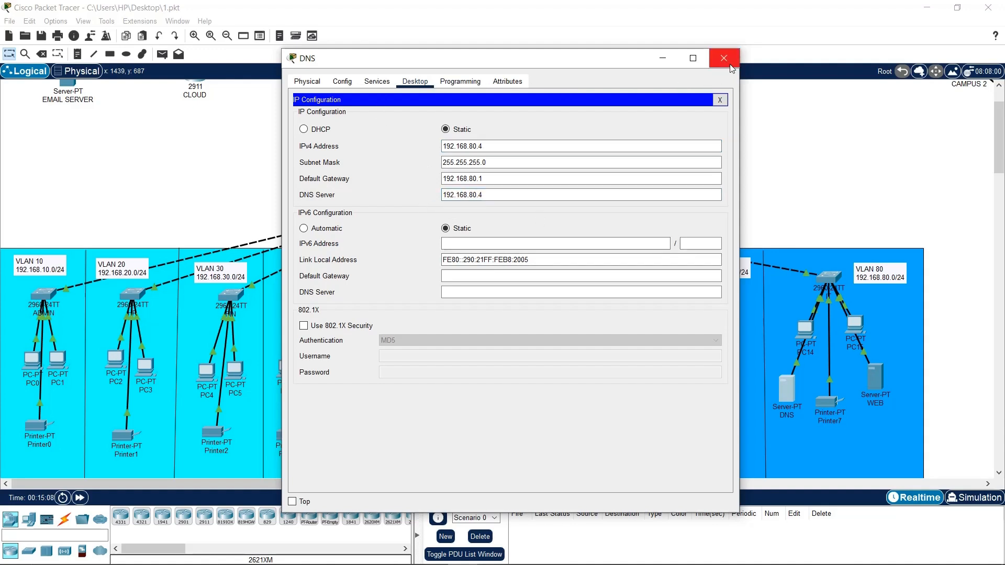
drag(504, 145, 423, 151)
key(ctrl+c)
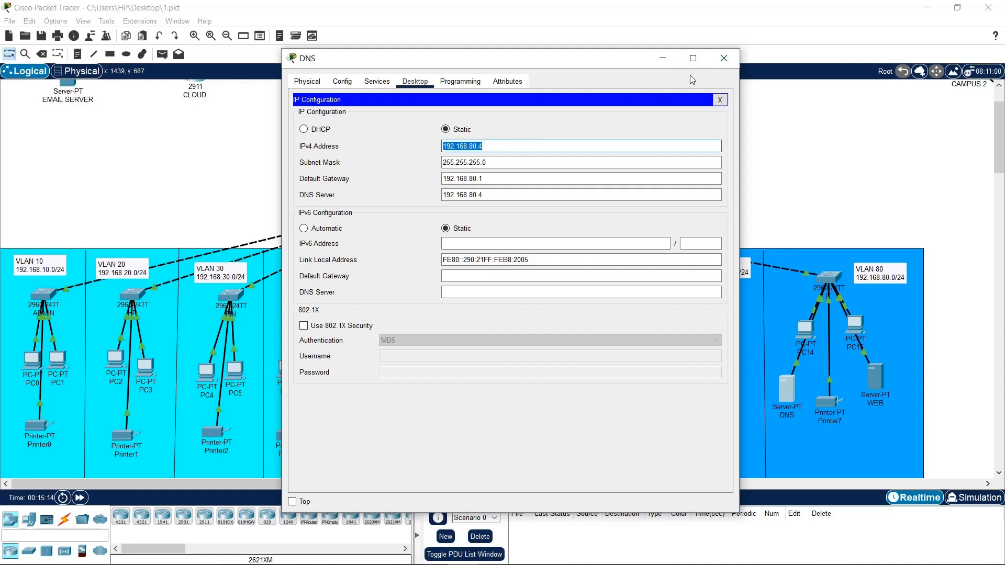
Add dns-server 192.168.80.4 to the ADMIN pool on the MAIN CAMPUS router
click(717, 64)
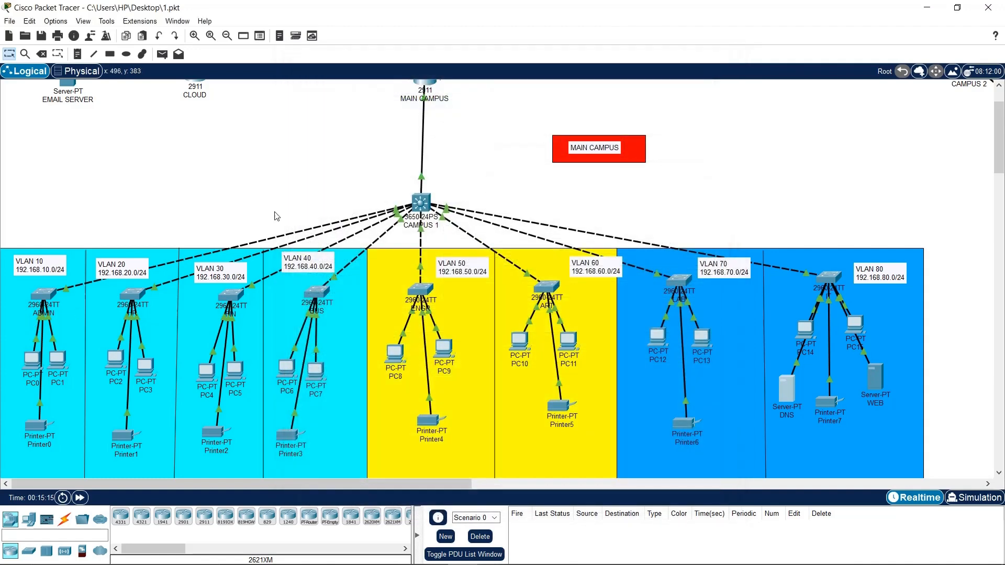
click(432, 87)
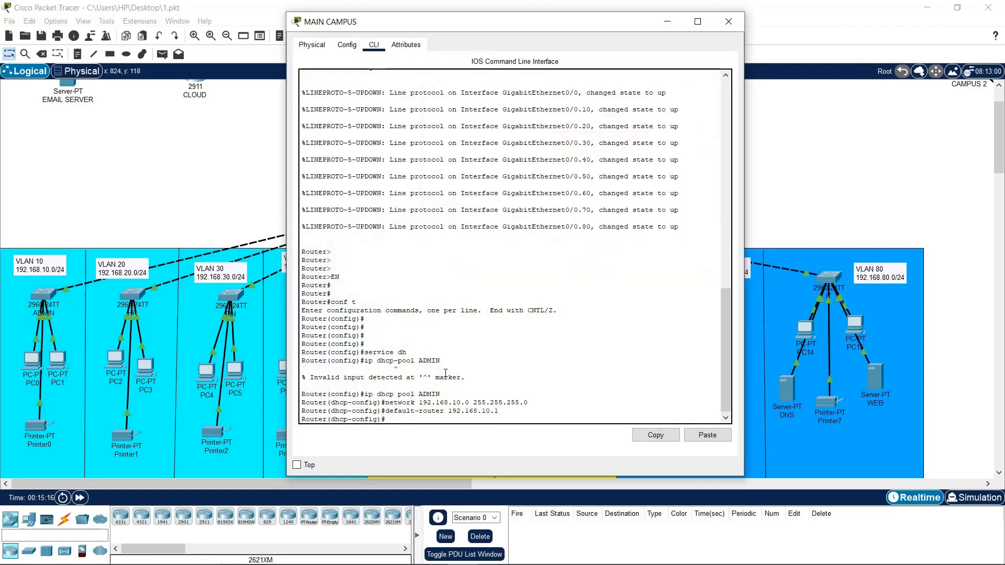
text(dns)
key(Tab)
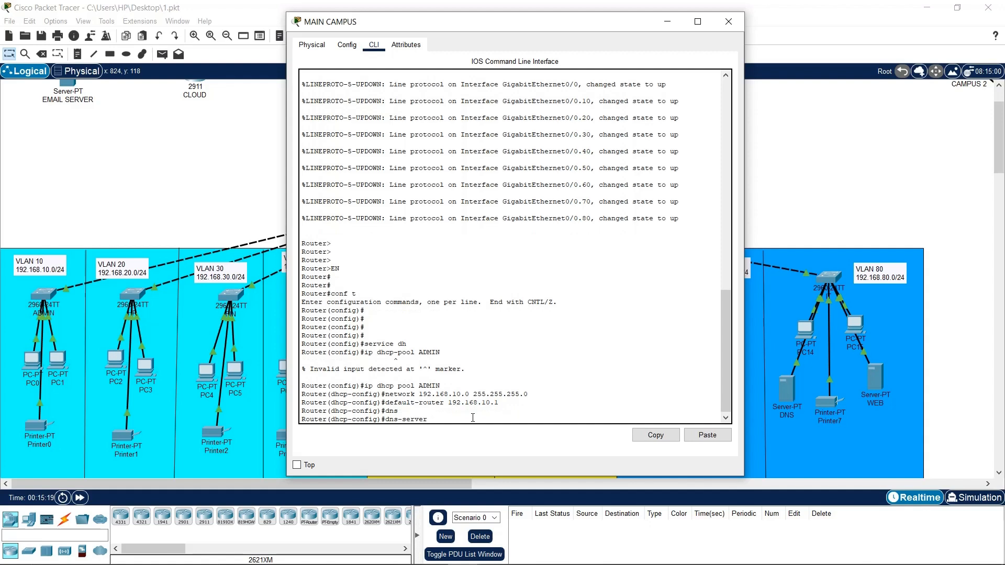
click(707, 435)
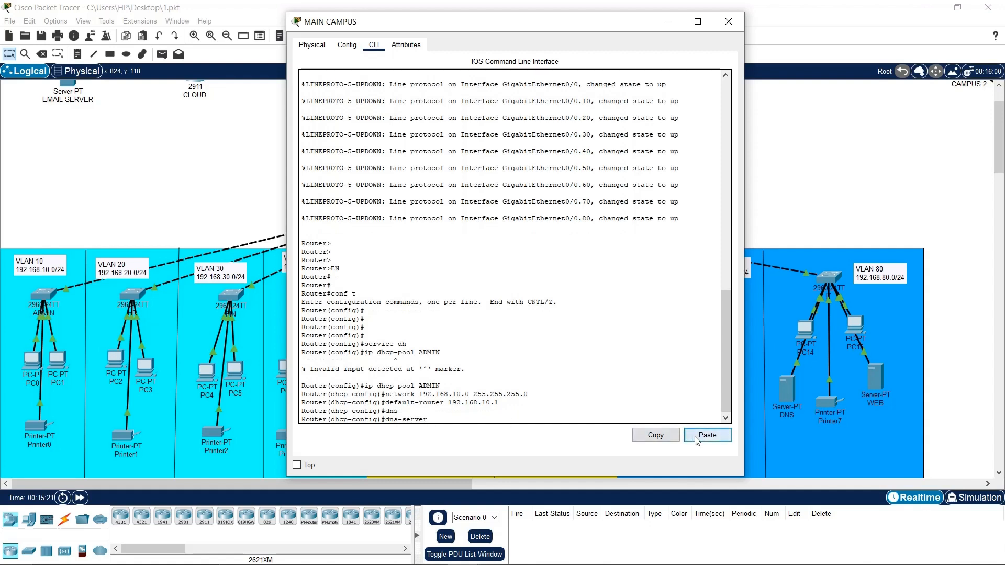
key(Return)
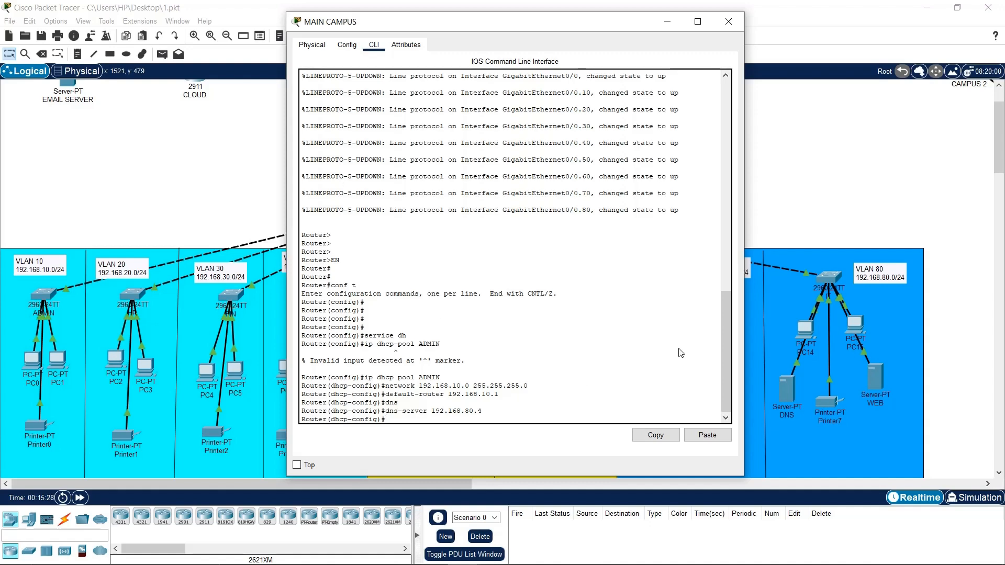
drag(494, 27, 716, 76)
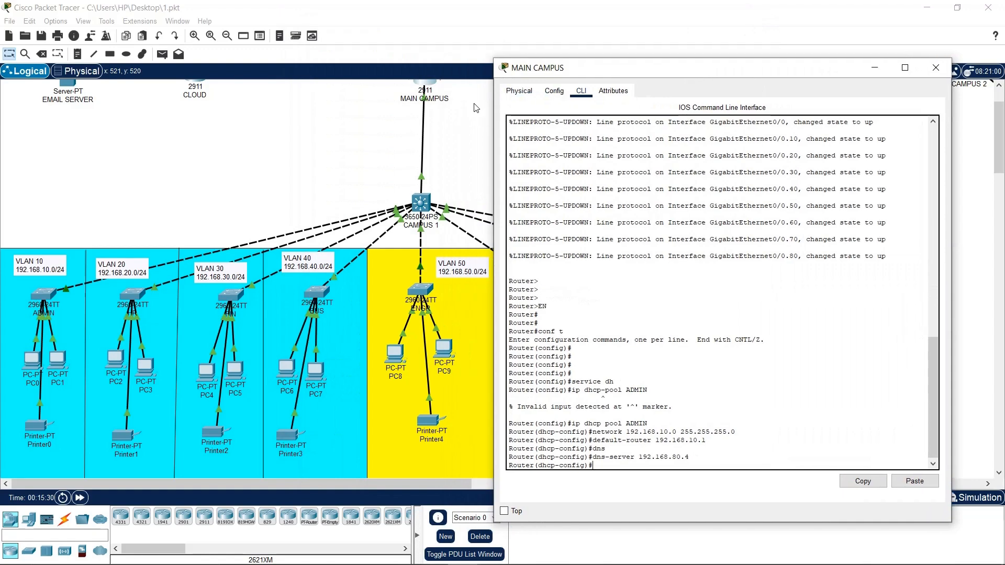
drag(594, 72, 333, 36)
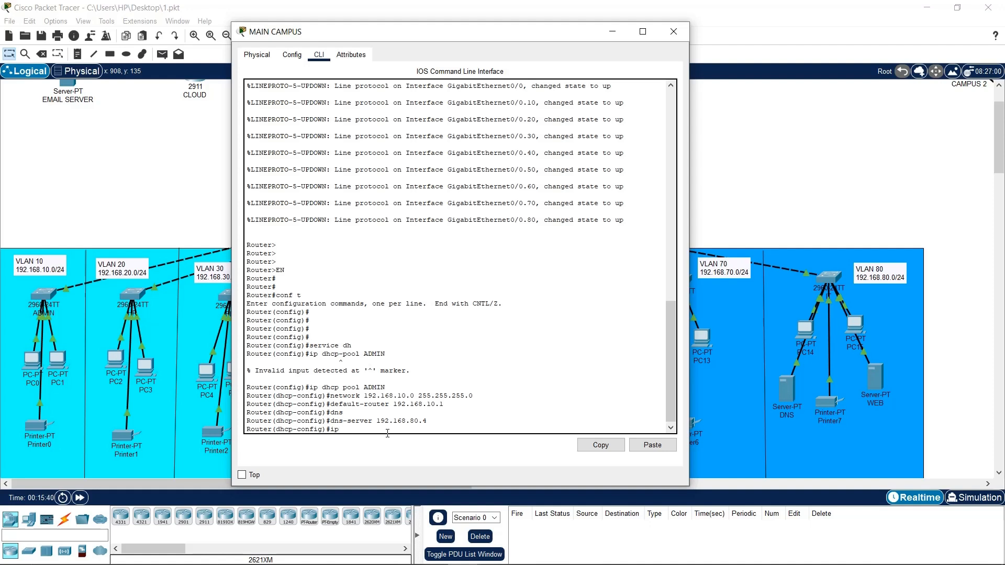
Exclude 192.168.10.1–192.168.10.5 from DHCP and save the router with 'do wr'
text(hcop)
key(BackSpace)
key(BackSpace)
text(p excluded-address 192.168.10.1 19)
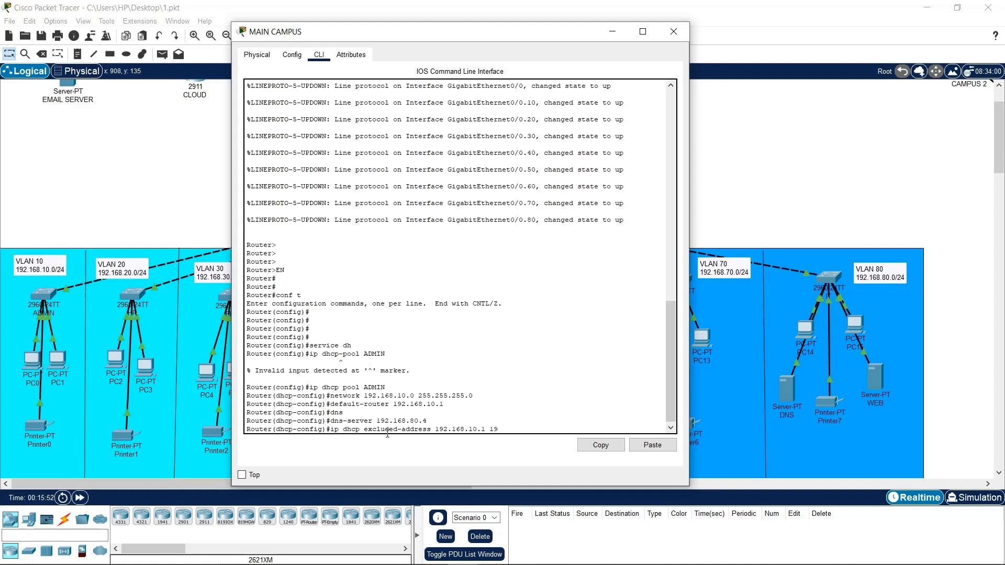
text(2.168.10.5)
key(Return)
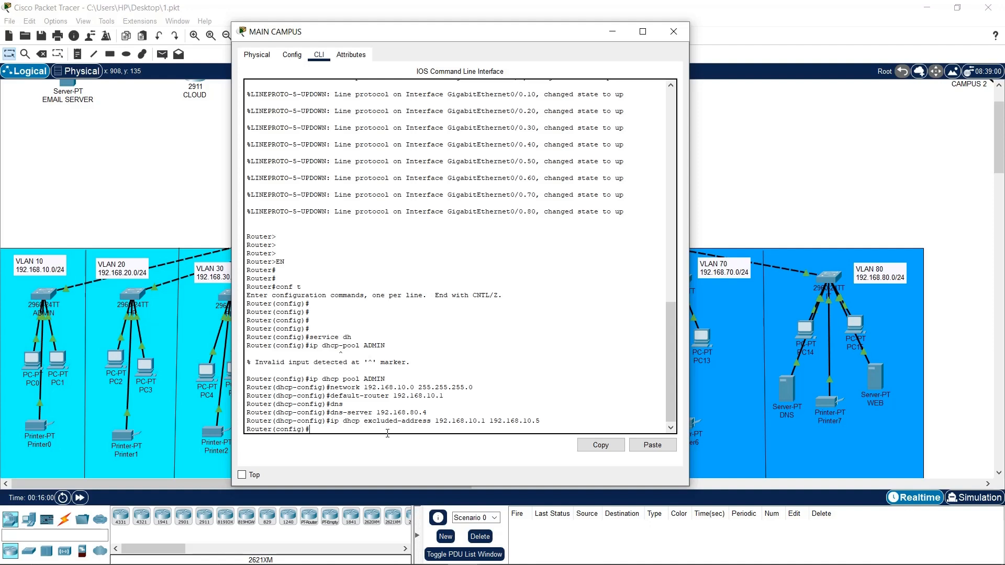
text(do wr)
key(Return)
key(Return)
key(Return)
key(Return)
key(Return)
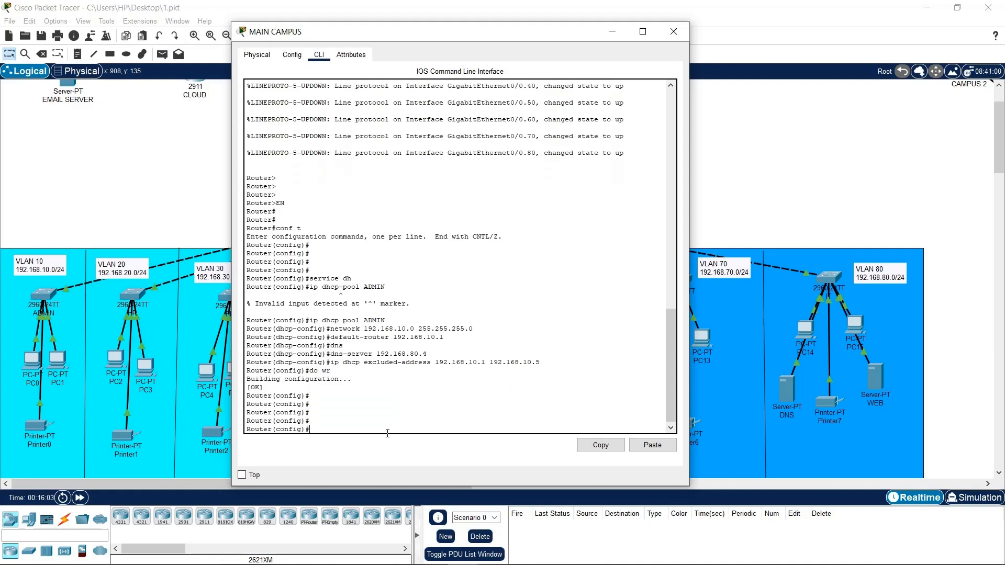
drag(301, 287, 408, 287)
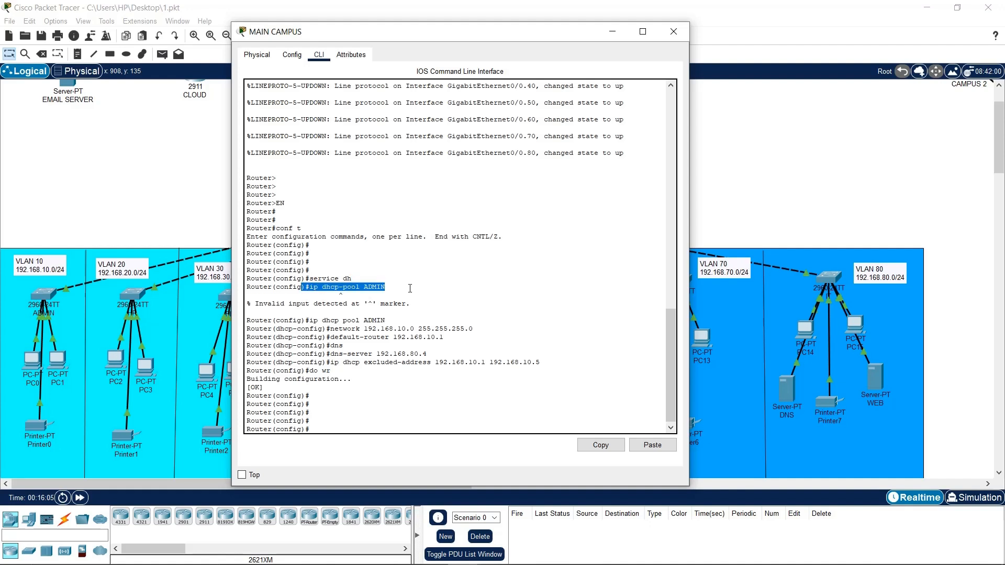
click(408, 287)
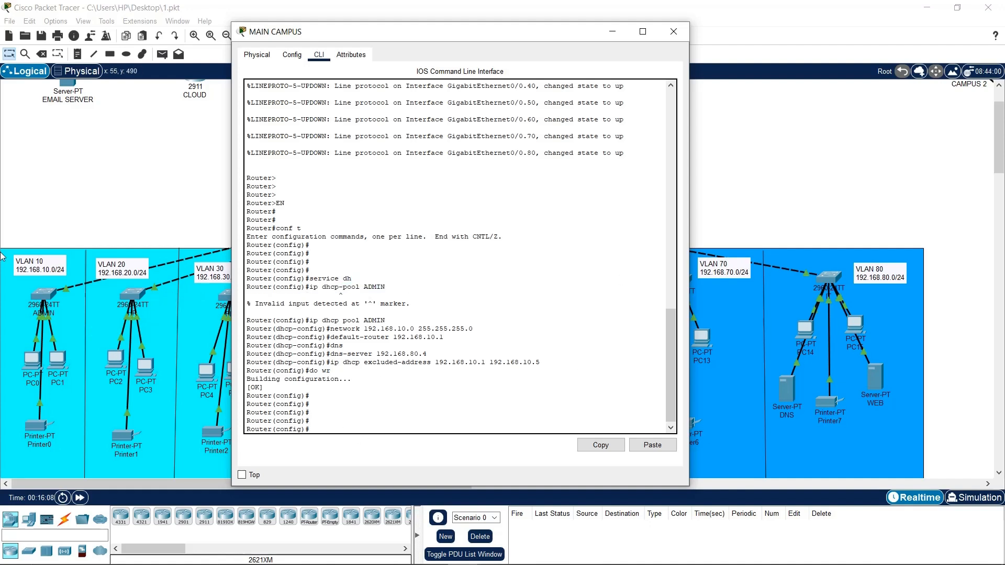
click(33, 359)
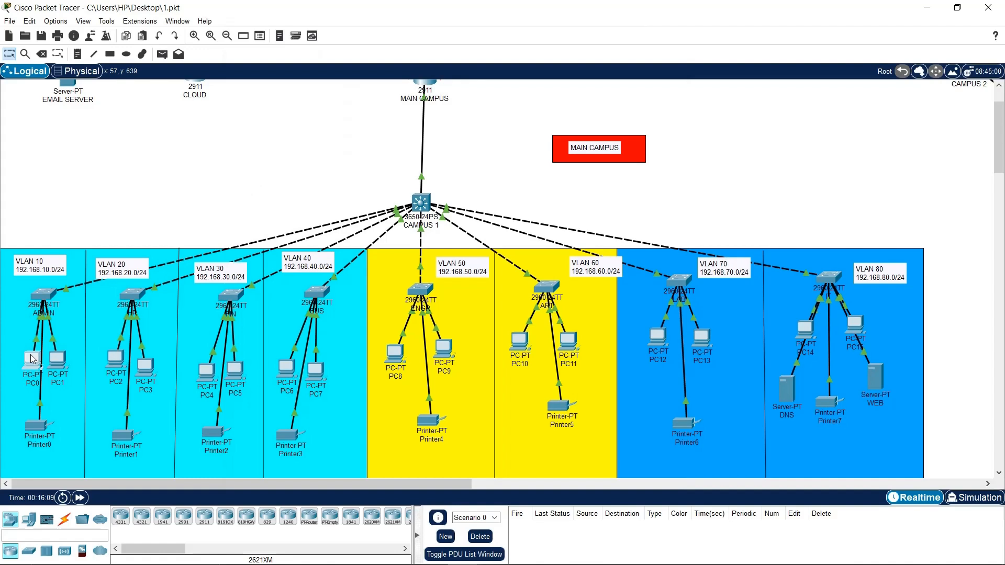
Switch PC0 to DHCP, receiving 192.168.10.6 with gateway 192.168.10.1 and DNS 192.168.80.4
click(33, 359)
click(412, 133)
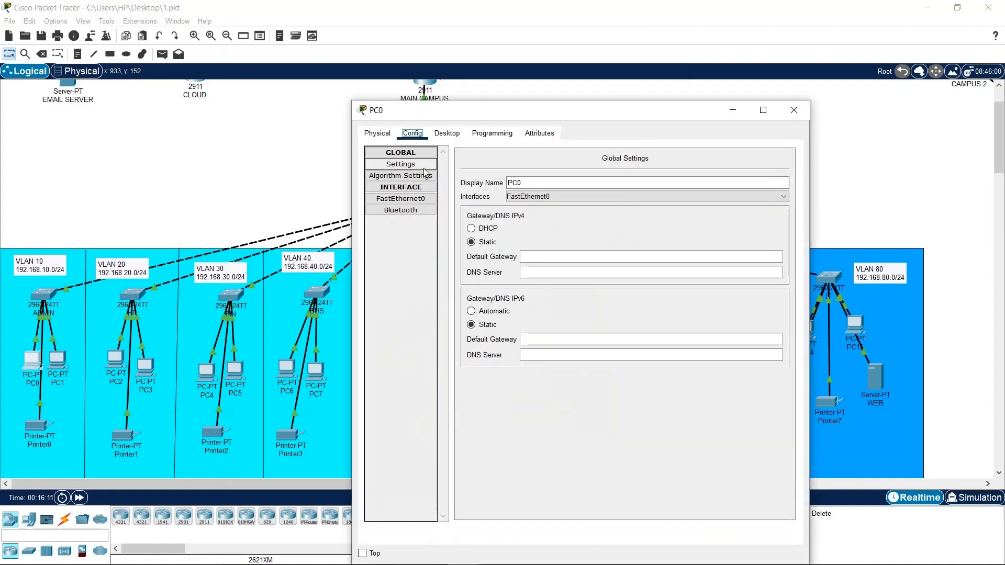
click(447, 133)
click(404, 181)
click(373, 194)
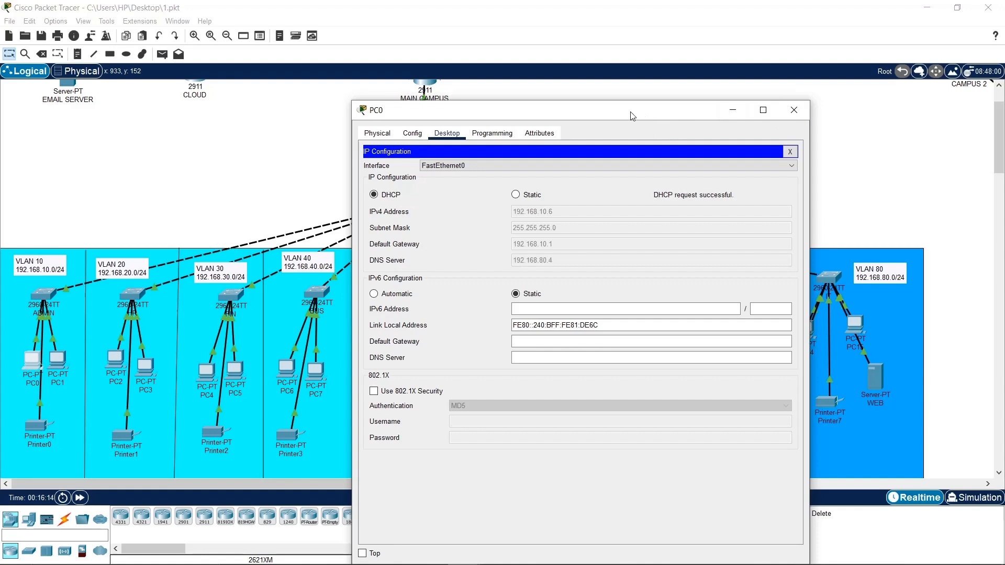
drag(631, 116, 479, 78)
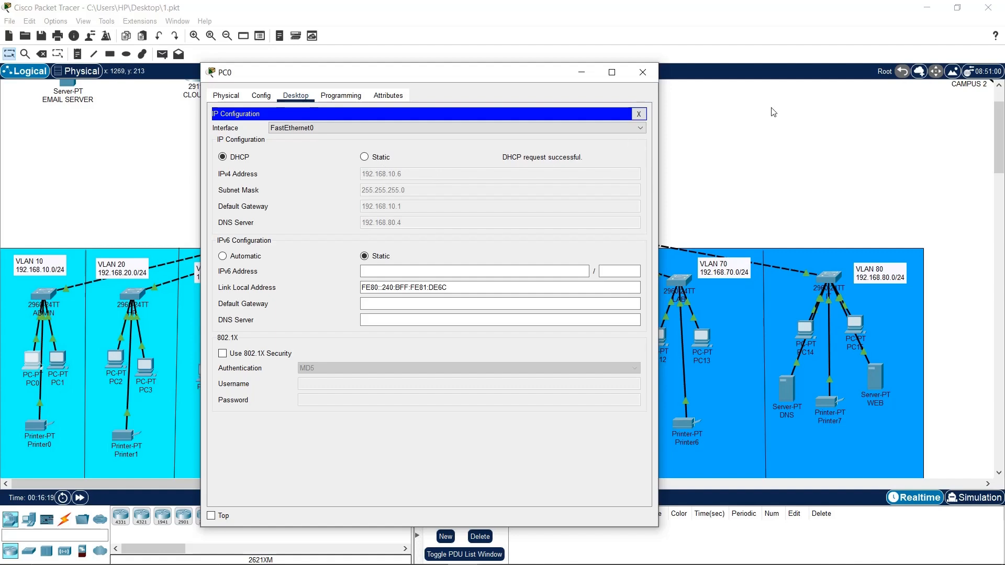
Create DHCP pool HR with network 192.168.20.0 255.255.255.0 on the MAIN CAMPUS router
click(641, 77)
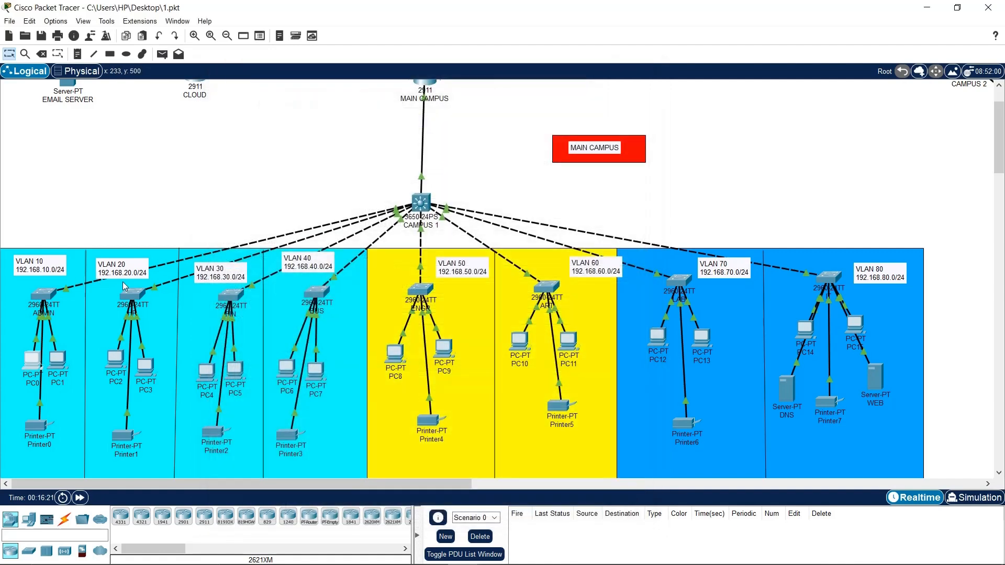
click(424, 87)
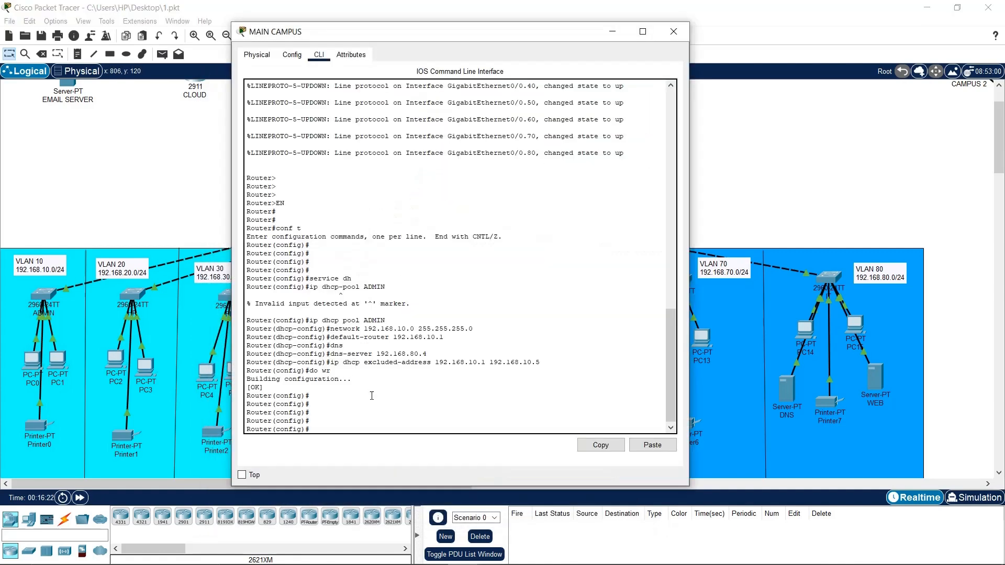
key(Up)
key(Up)
key(Up)
key(Up)
key(Up)
key(Up)
key(Up)
key(BackSpace)
text(HR)
key(Return)
text(do wr)
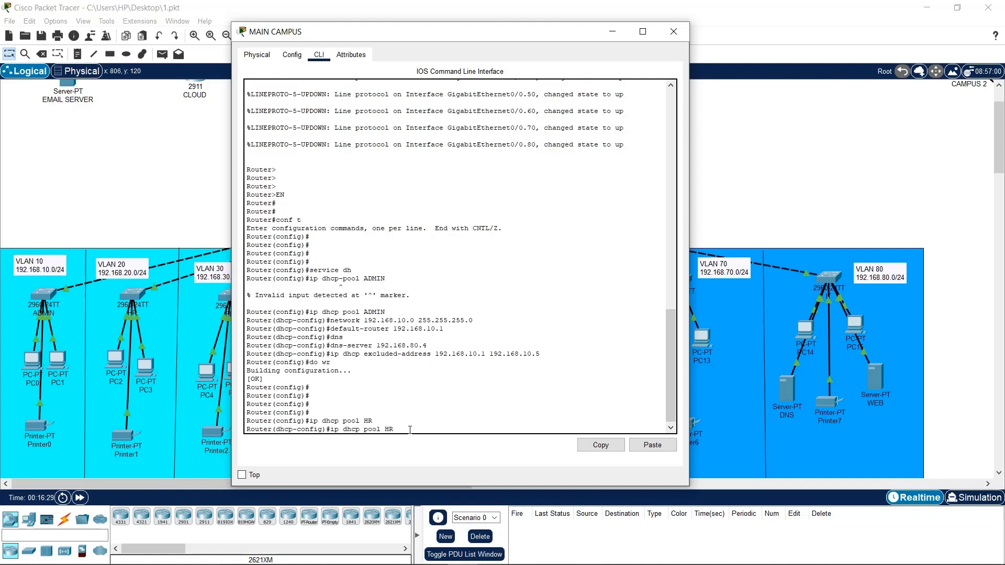
key(Up)
key(Up)
Set the HR pool's default-router 192.168.20.1 and dns-server 192.168.80.4
key(Up)
key(Up)
key(Up)
key(BackSpace)
text(2)
key(Return)
key(Up)
key(Up)
key(Up)
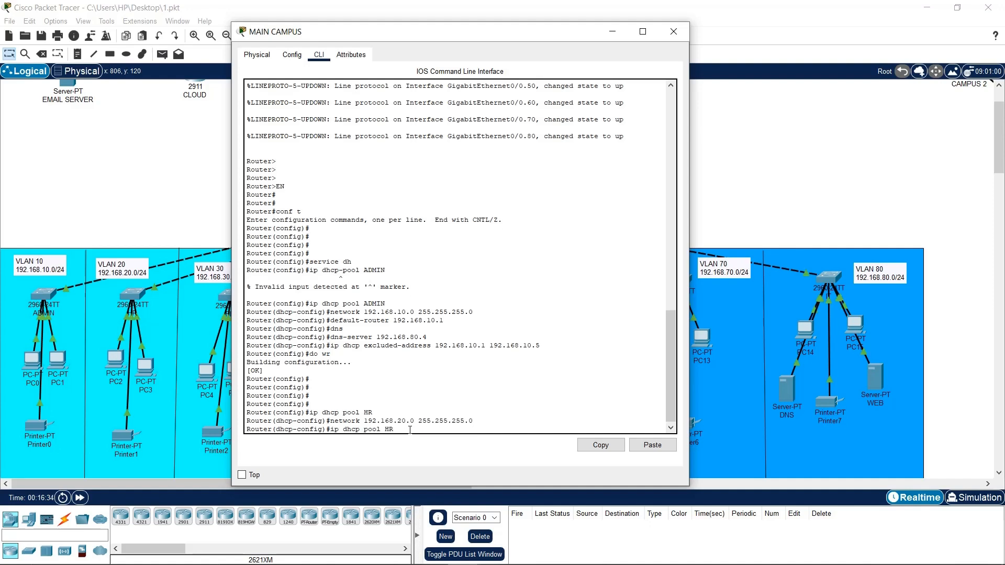
key(Up)
key(Up)
key(Up)
key(Up)
key(BackSpace)
key(BackSpace)
text(20)
key(Return)
key(Up)
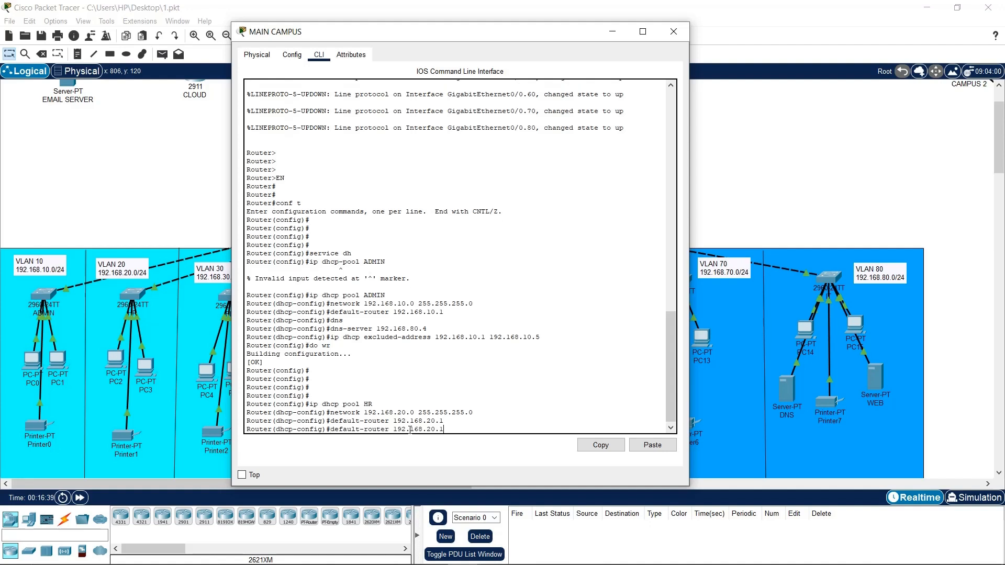
Exclude 192.168.20.1–192.168.20.5 from DHCP and save with 'do wr'
key(Up)
key(Up)
key(Up)
key(Up)
key(Up)
key(Return)
key(Up)
key(Up)
key(Up)
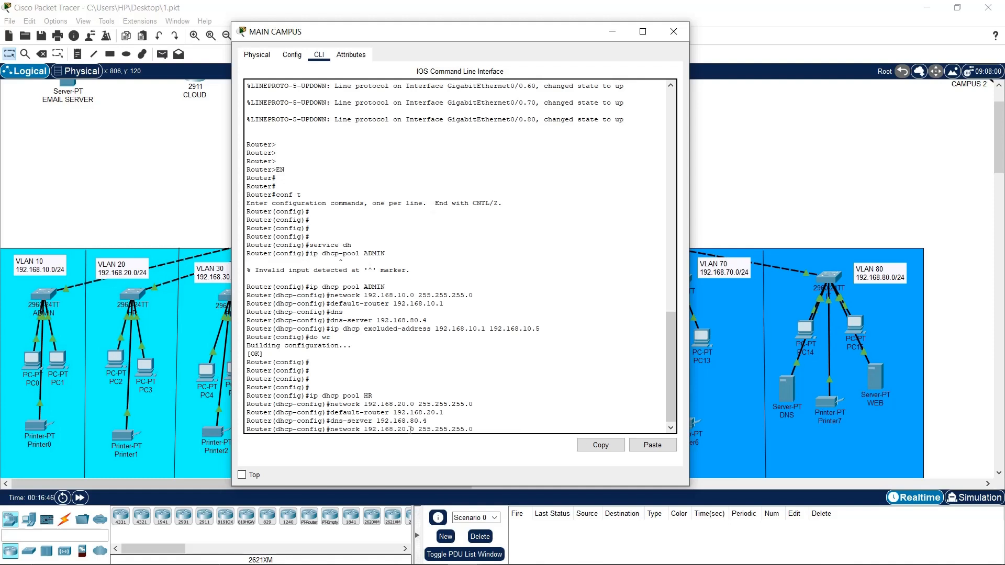
key(Up)
key(Up)
key(Up)
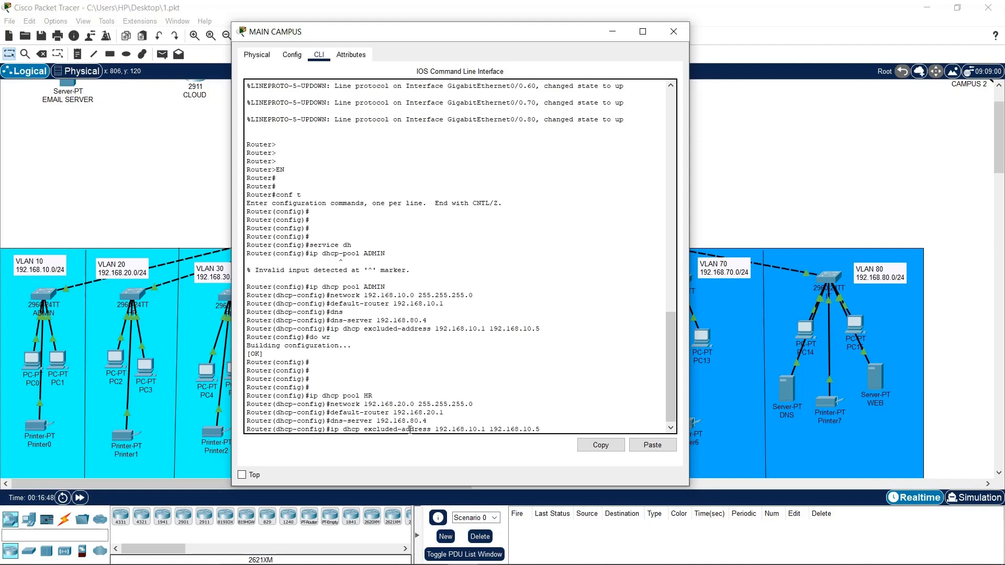
key(BackSpace)
text(2)
key(BackSpace)
text(2)
key(Return)
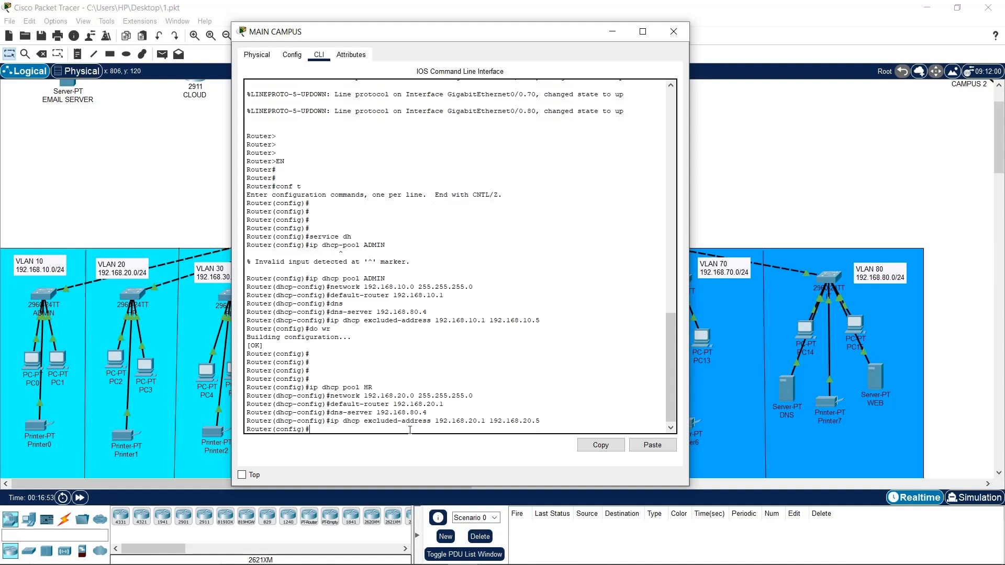
text(do wr)
key(Return)
key(Return)
key(Return)
key(Return)
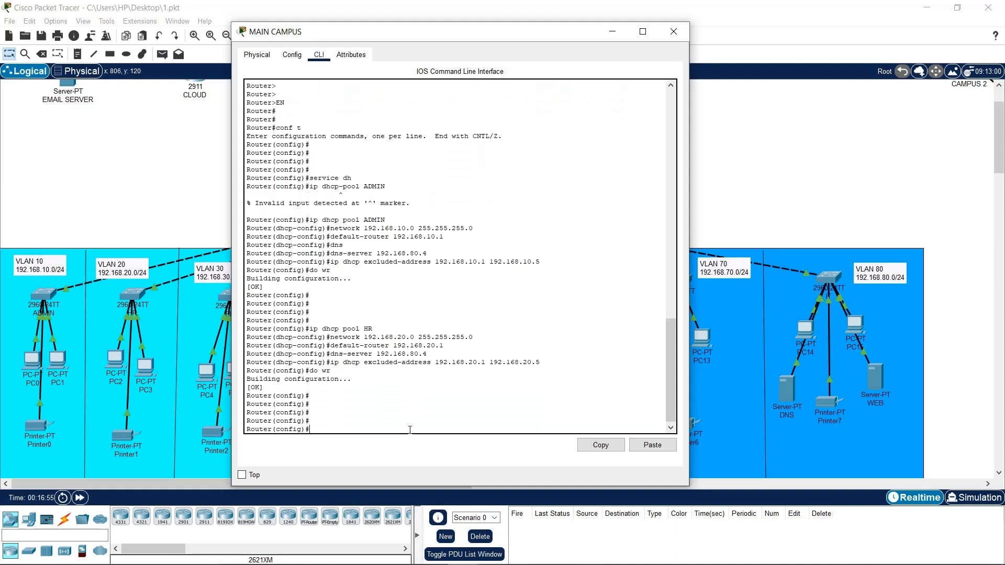
Create DHCP pool FIN on MAIN CAMPUS with network 192.168.30.0 255.255.255.0
text(ip dhc)
key(Tab)
key(Tab)
text(p)
key(Tab)
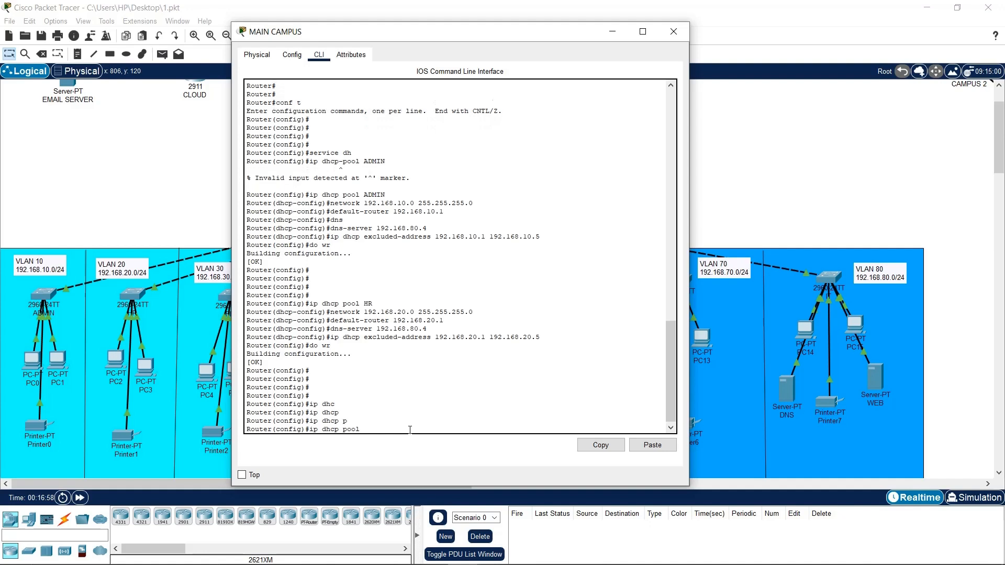
key(Tab)
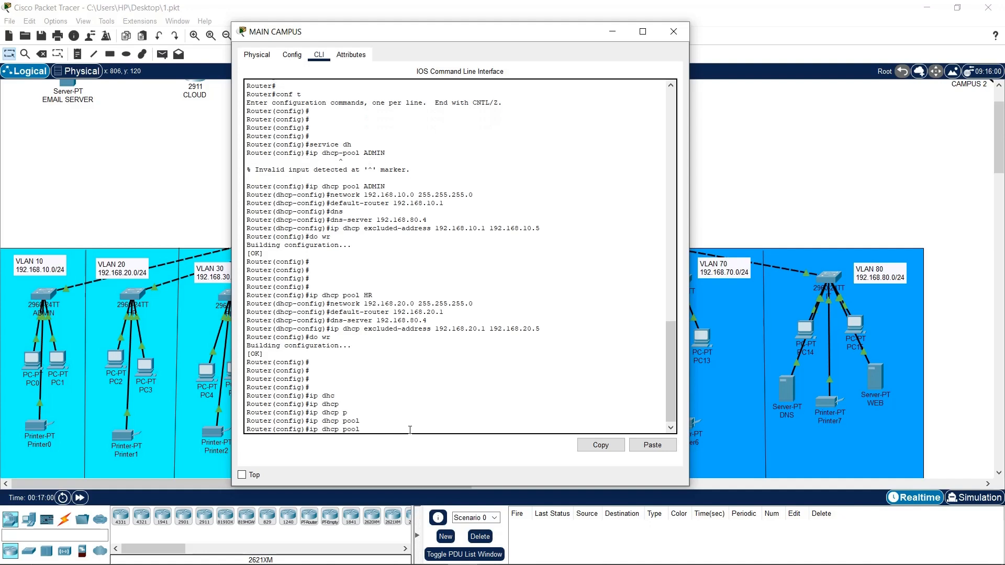
drag(414, 37, 579, 40)
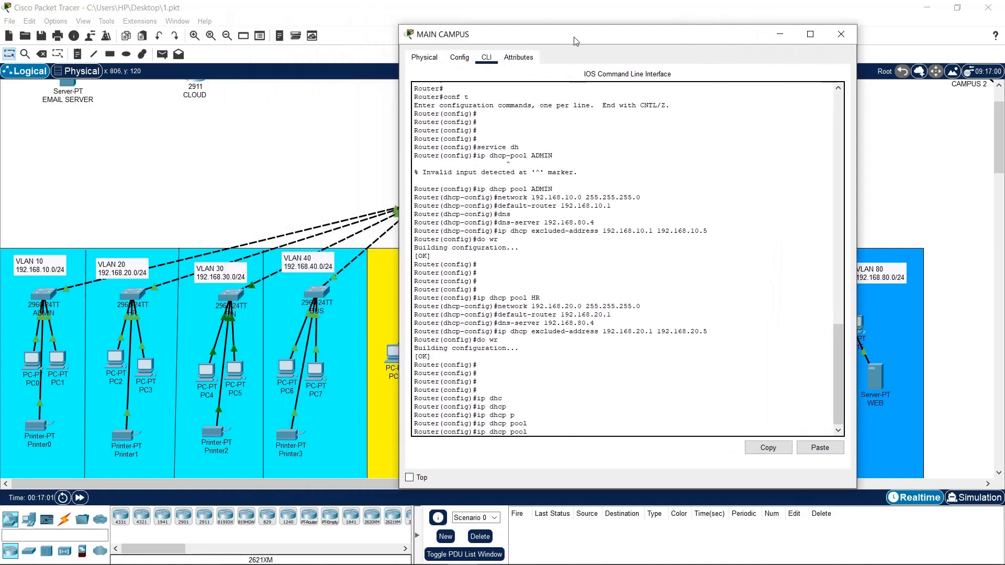
text(FIN)
key(Return)
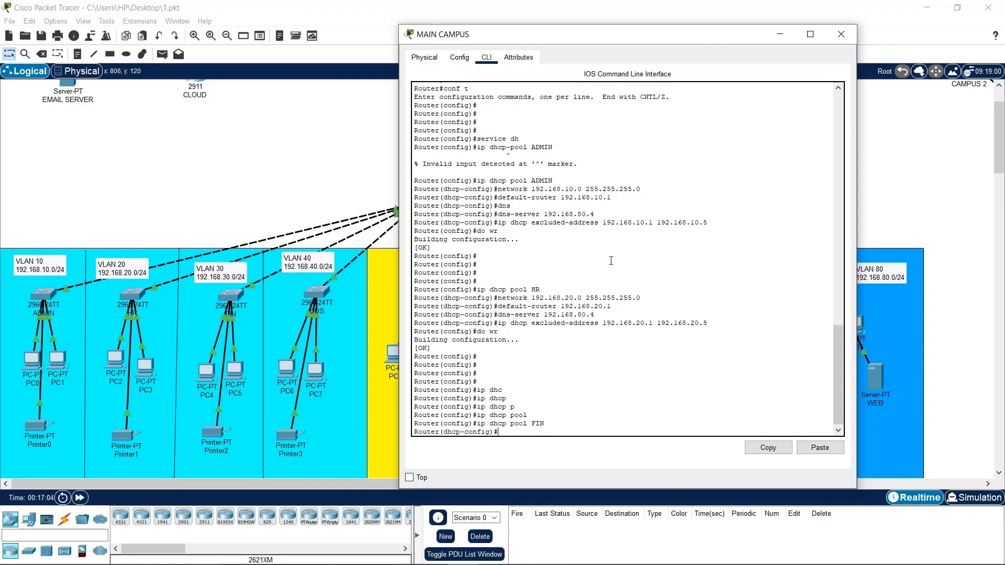
text(ne)
key(Tab)
key(Tab)
text(192.)
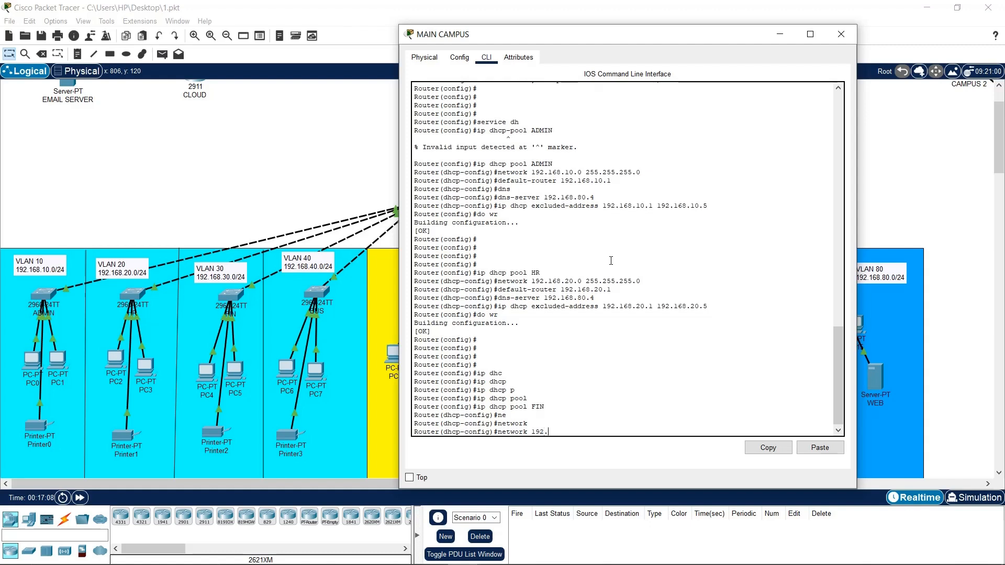
text(168.30.0 255.255.255.0)
key(Return)
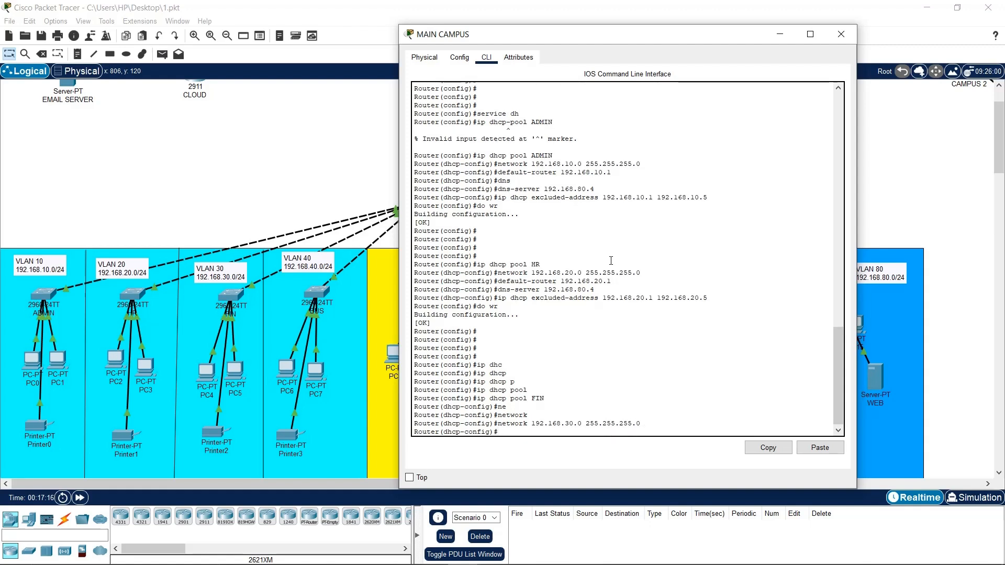
Give the FIN pool default-router 192.168.30.1 and dns-server 192.168.80.4
text(def)
key(Tab)
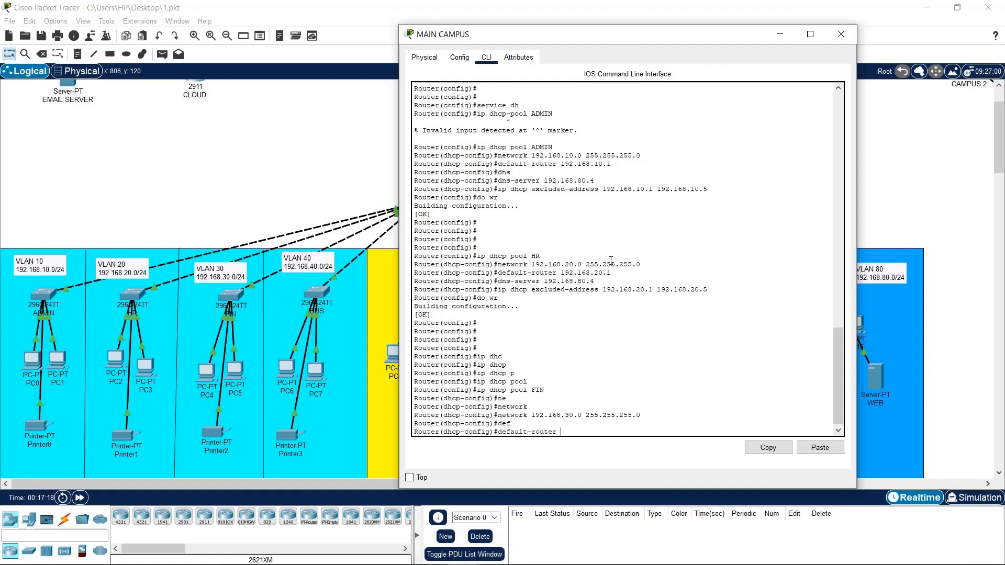
text(192.168)
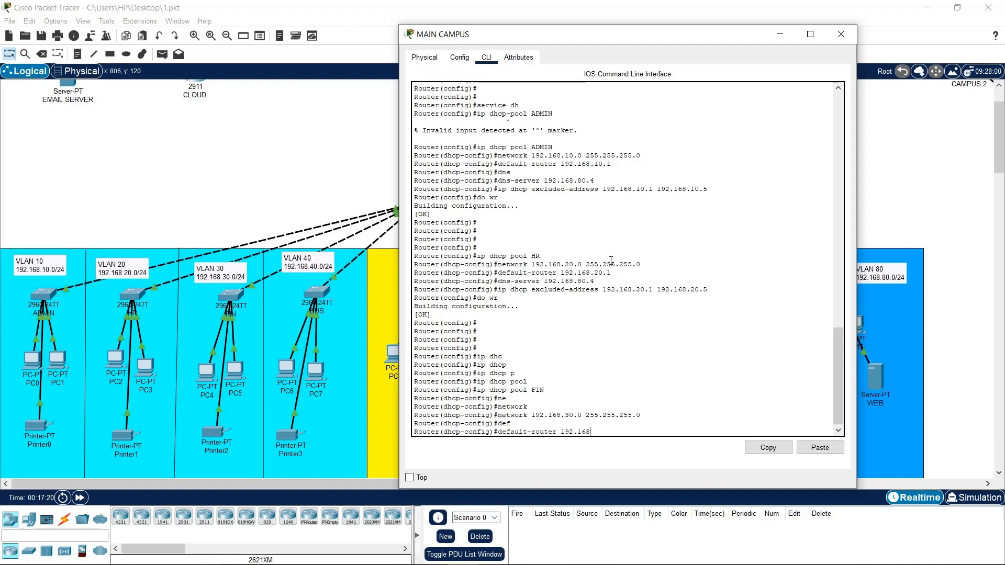
text(.30.1)
key(Return)
text(dns-server 192.168.80.4)
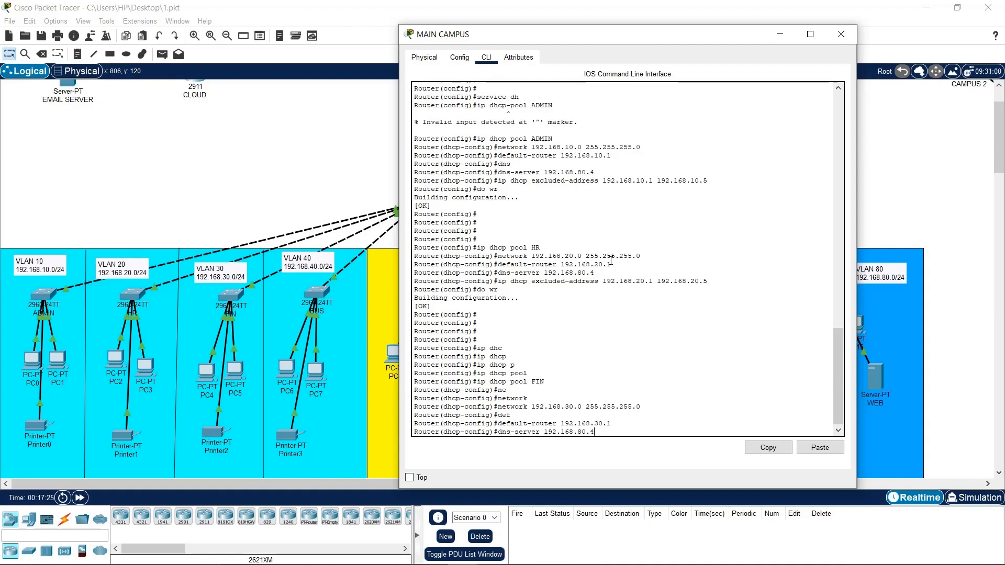
key(Return)
Exclude 192.168.30.1 through 192.168.30.5 by editing the recalled HR excluded-address command
key(Up)
key(Up)
key(Up)
key(Up)
key(Up)
key(Up)
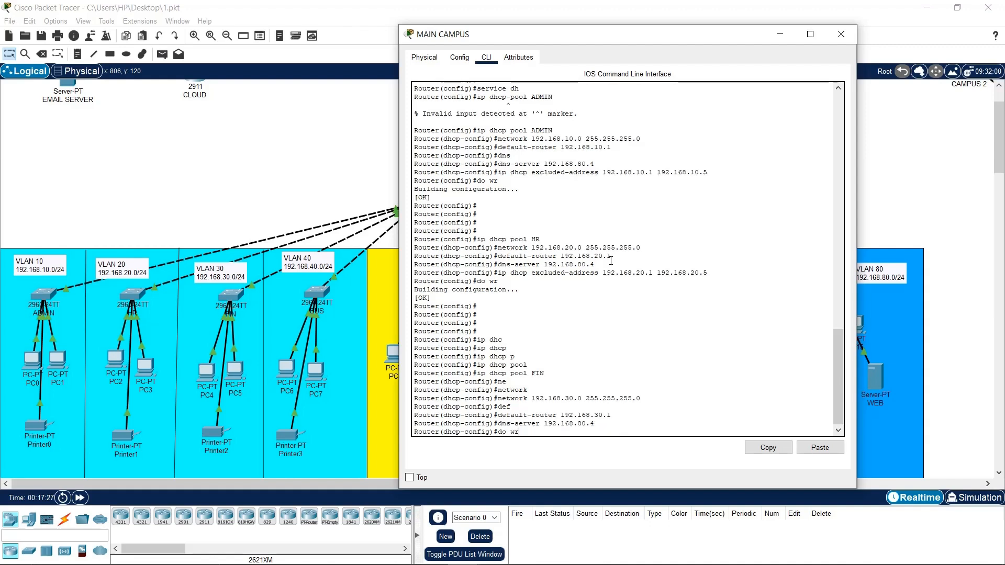
key(Left)
key(Left)
key(Left)
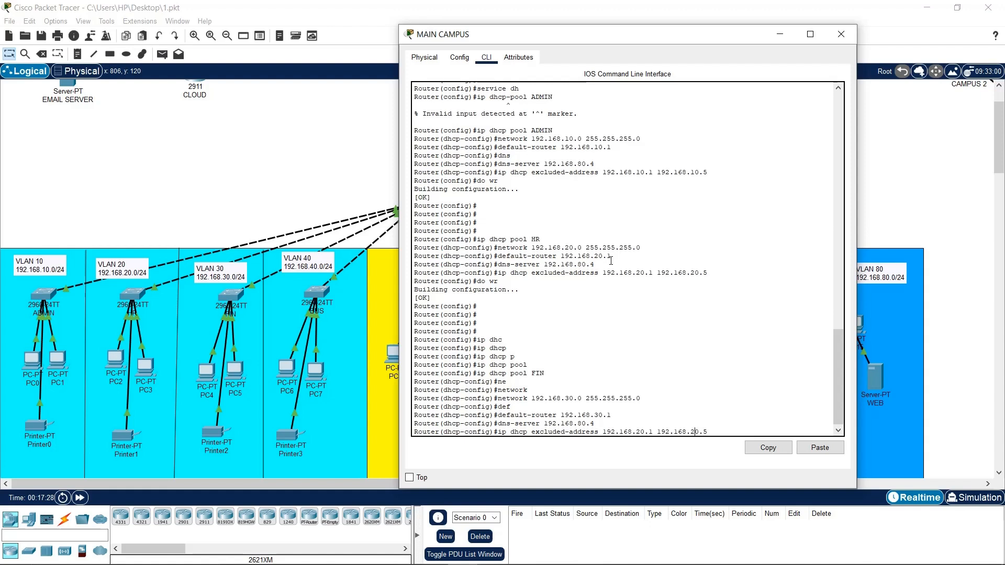
key(Up)
key(Up)
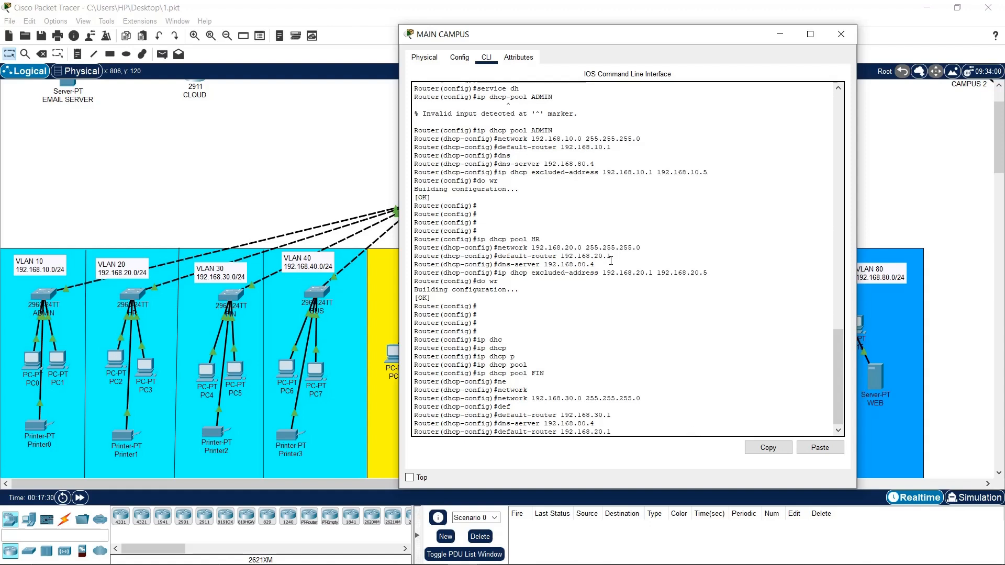
key(Down)
key(Down)
key(Down)
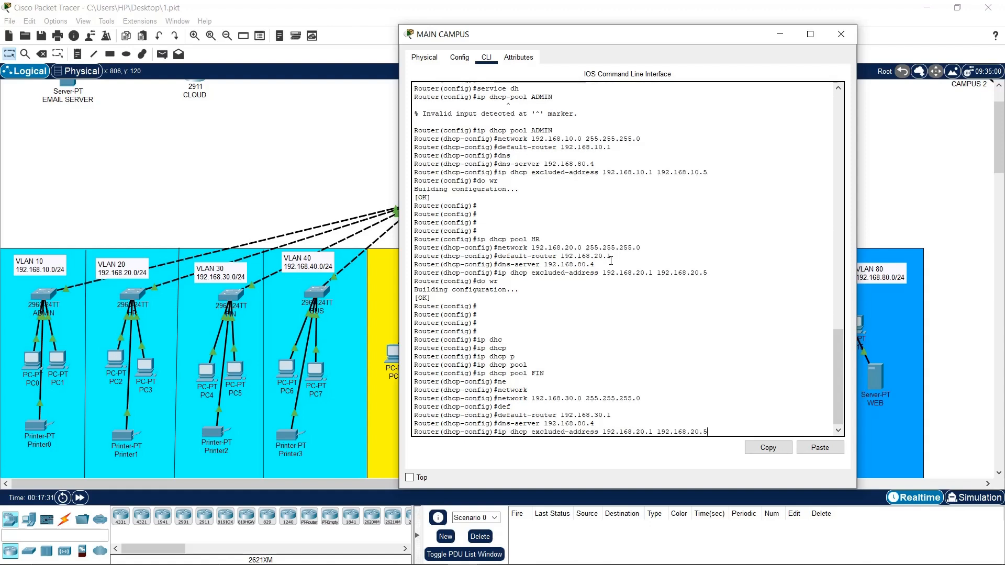
key(Left)
key(BackSpace)
text(3)
key(Left)
key(Left)
key(BackSpace)
text(3)
key(Return)
key(Return)
Save the configuration with do wr and close the MAIN CAMPUS window
text(d o)
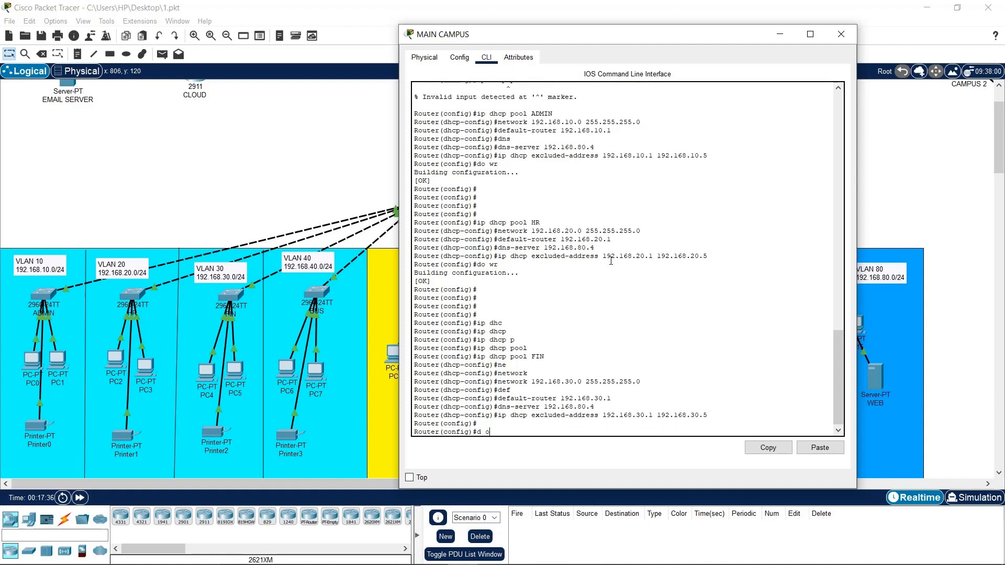
text(wr)
key(Return)
key(Return)
text(do wr)
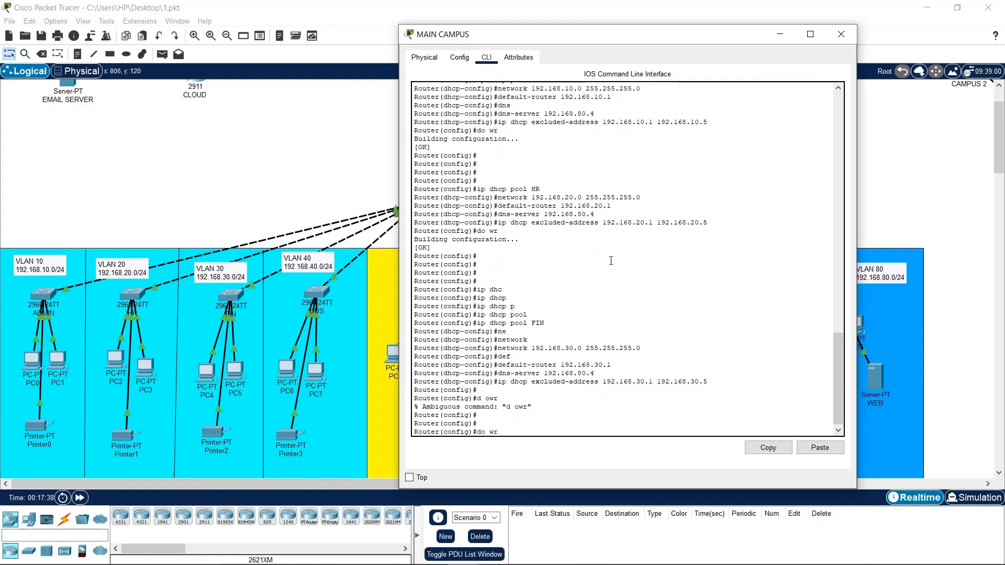
key(Return)
click(780, 34)
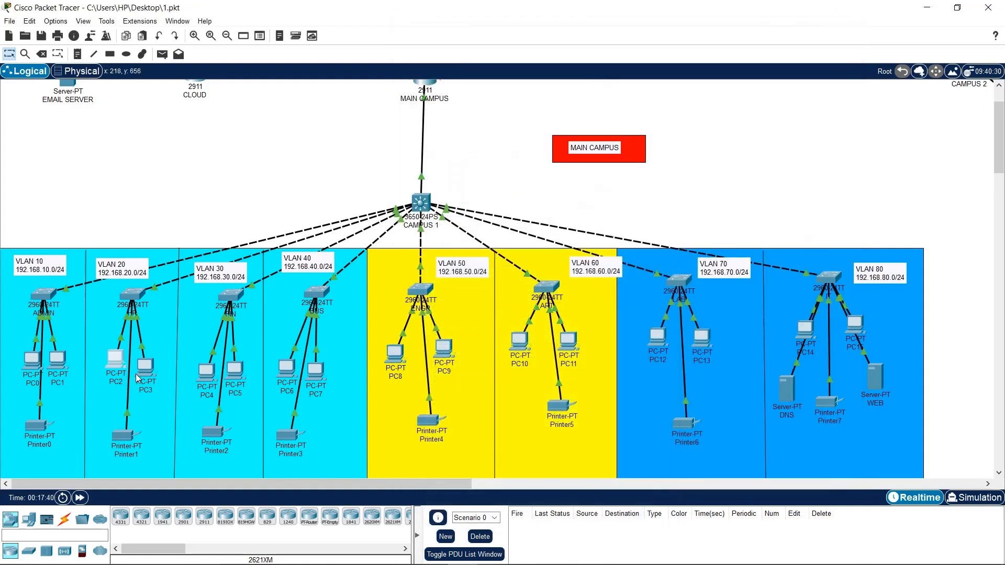
Switch PC2's IP configuration to DHCP so it obtains 192.168.20.6
click(115, 359)
click(453, 132)
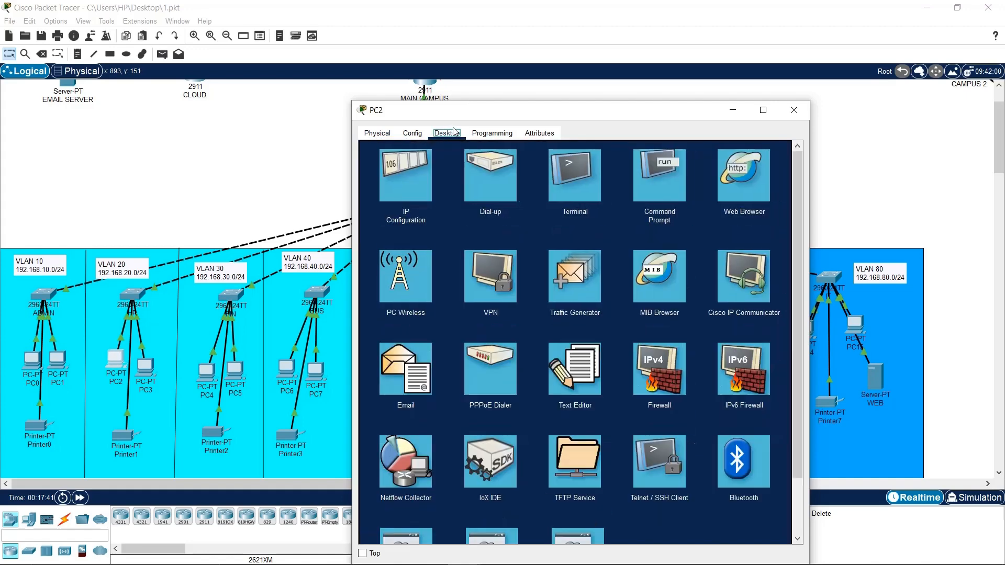
click(400, 199)
click(390, 195)
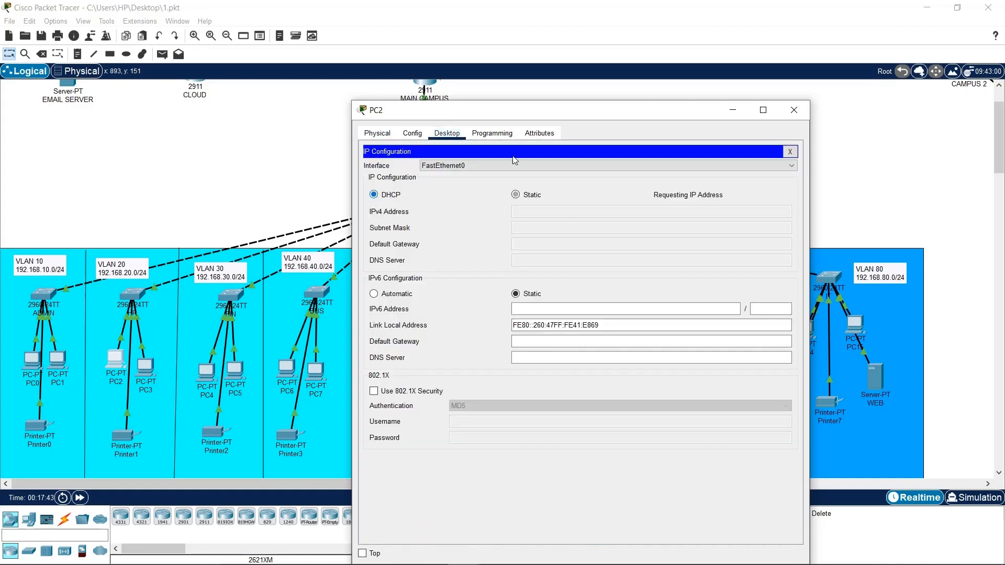
drag(638, 111, 690, 40)
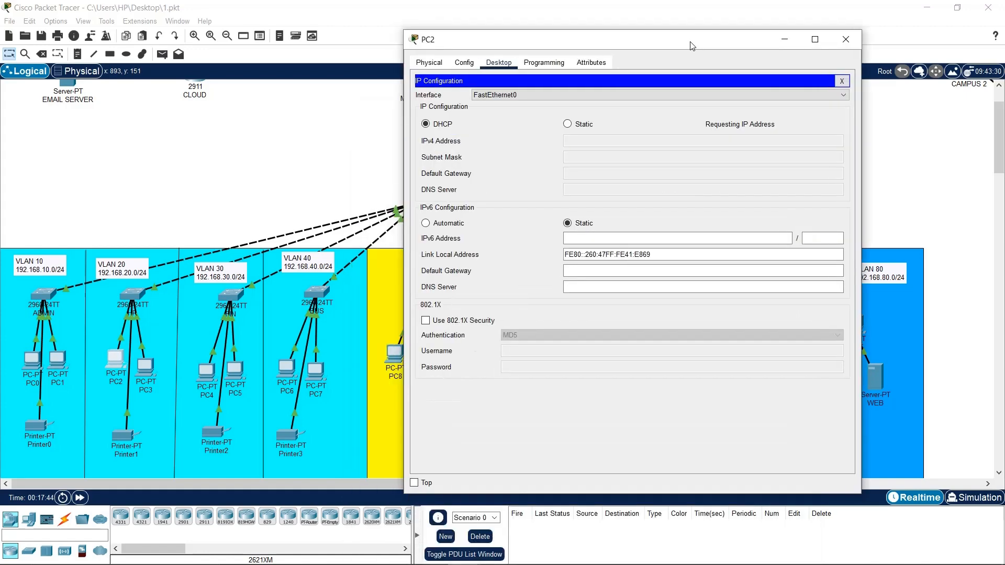
click(846, 39)
Switch PC4 to DHCP, receiving 192.168.30.6, then bring up the BUS switch
click(205, 386)
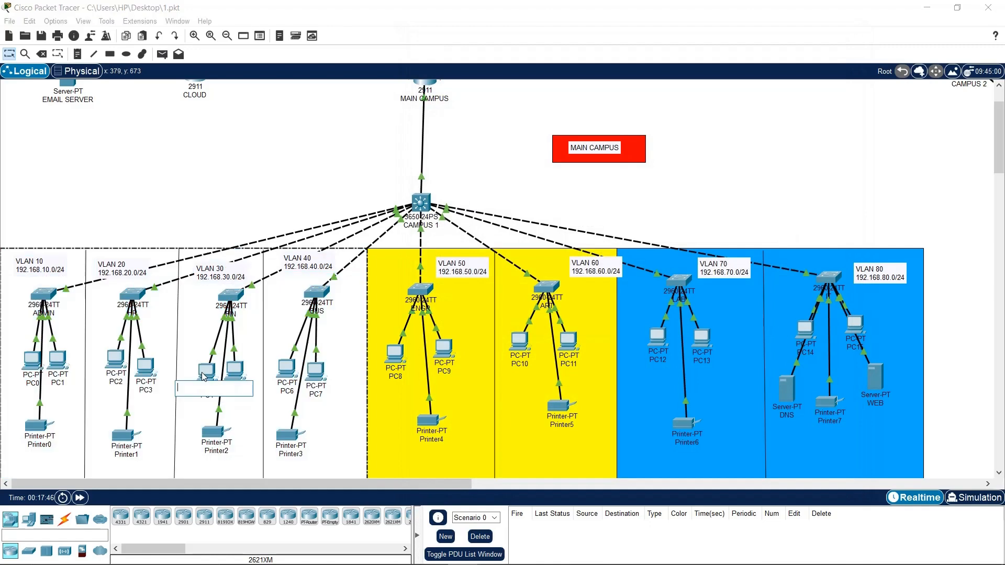
click(206, 371)
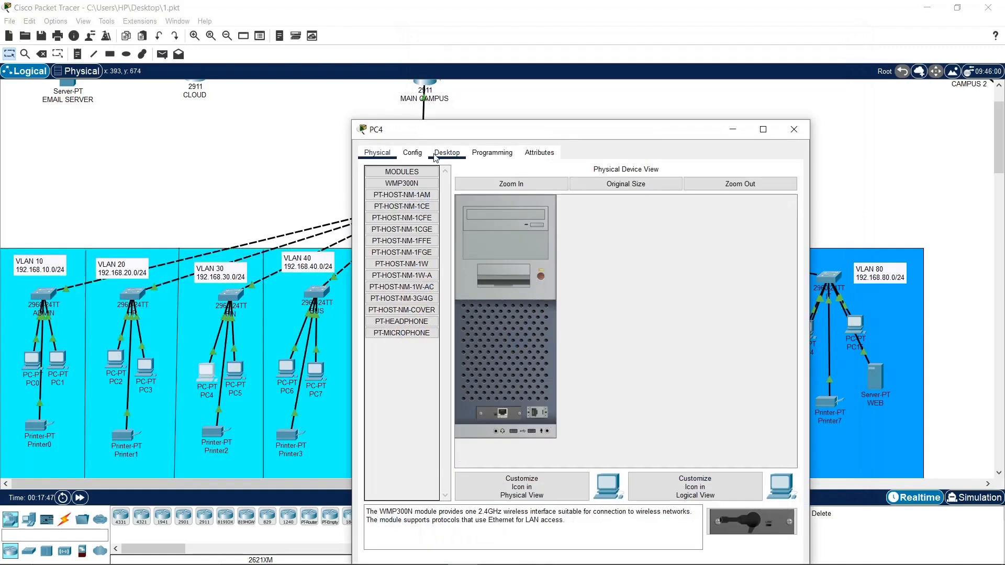
click(435, 155)
click(407, 203)
click(374, 214)
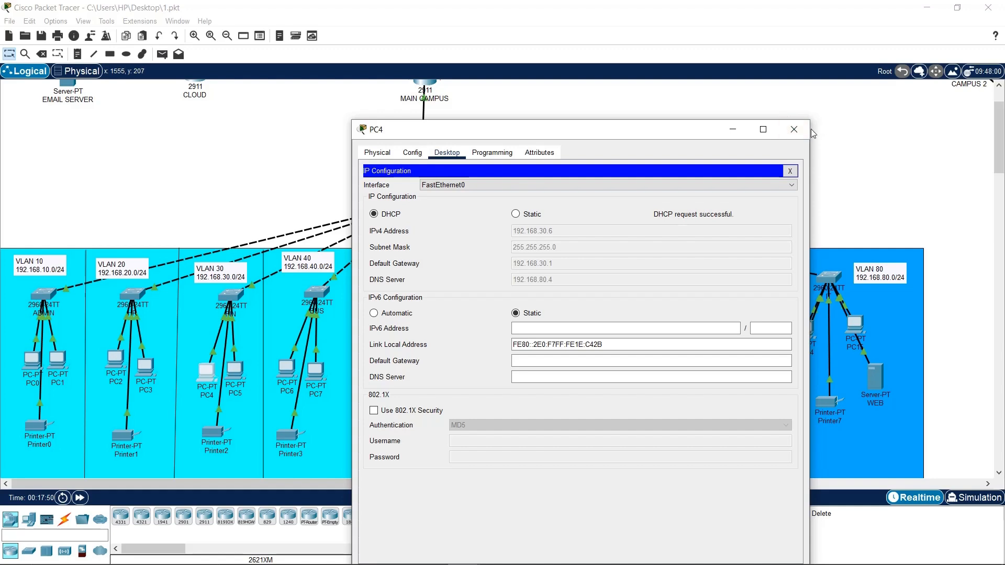
click(793, 129)
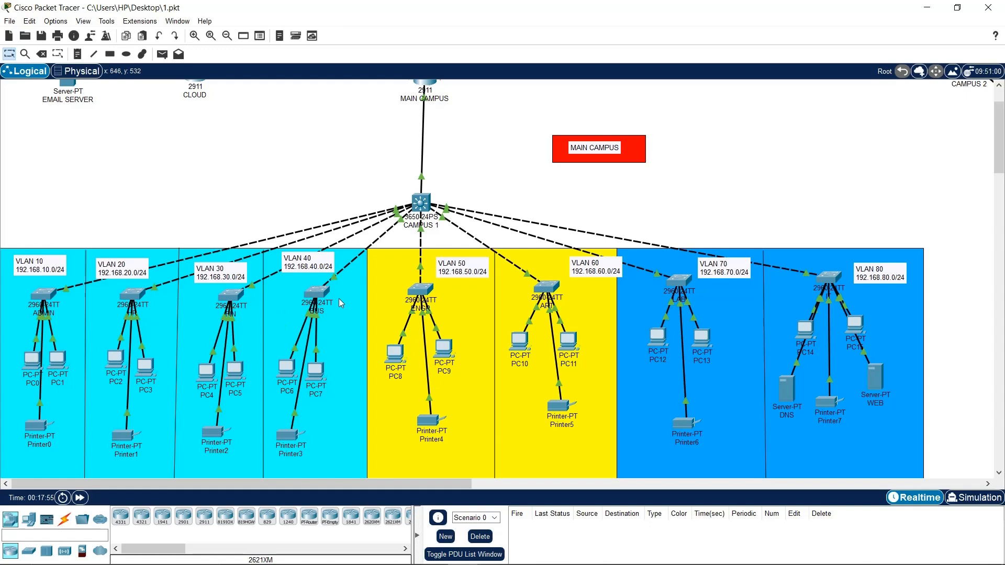
click(314, 294)
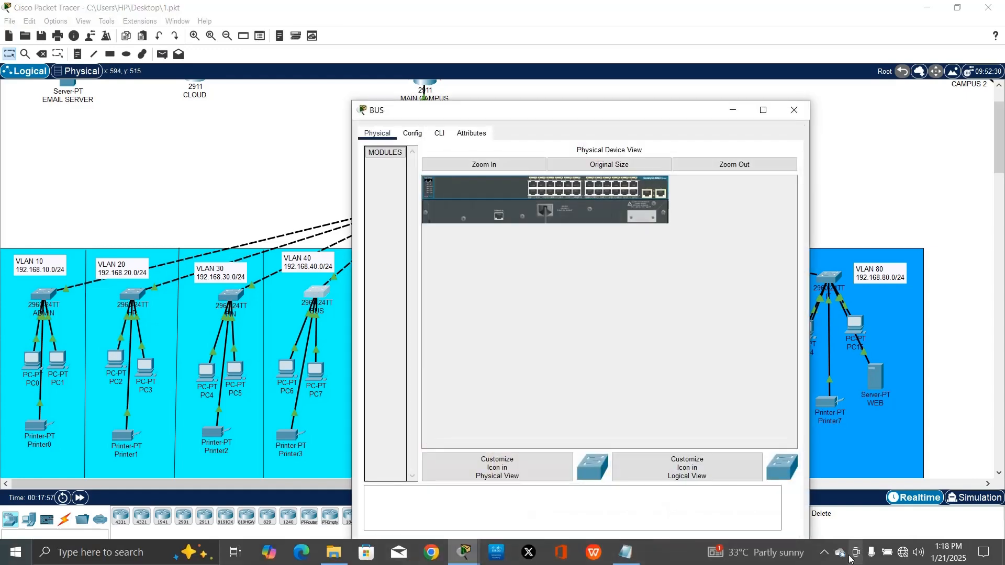
Move the MAIN CAMPUS console aside, turn off its Top option, and close it
click(855, 553)
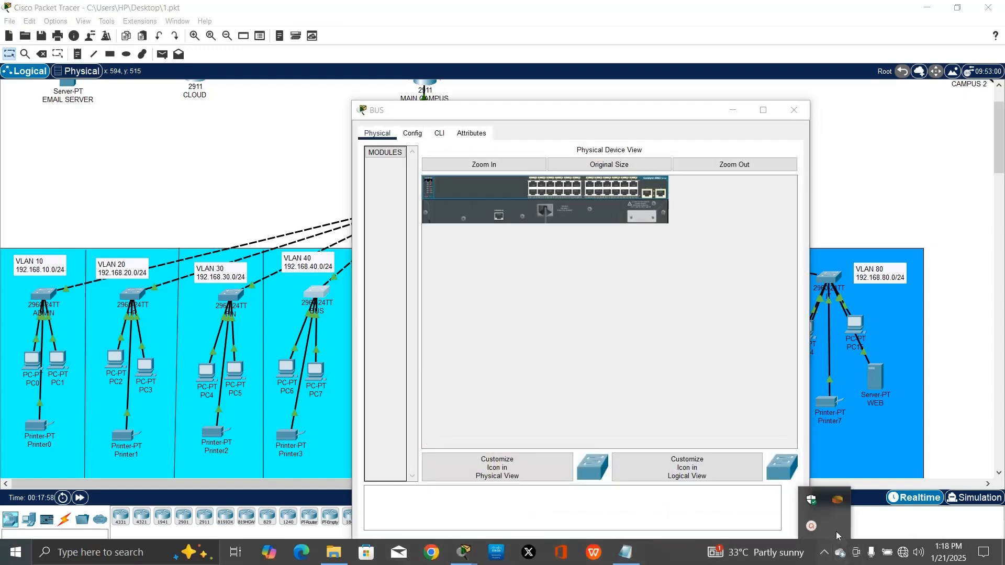
click(892, 501)
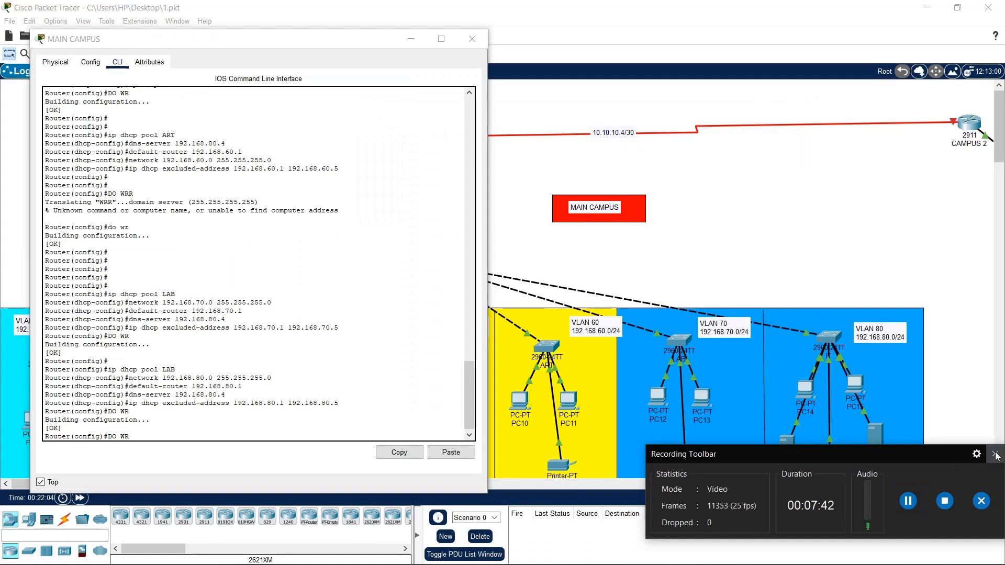
click(995, 455)
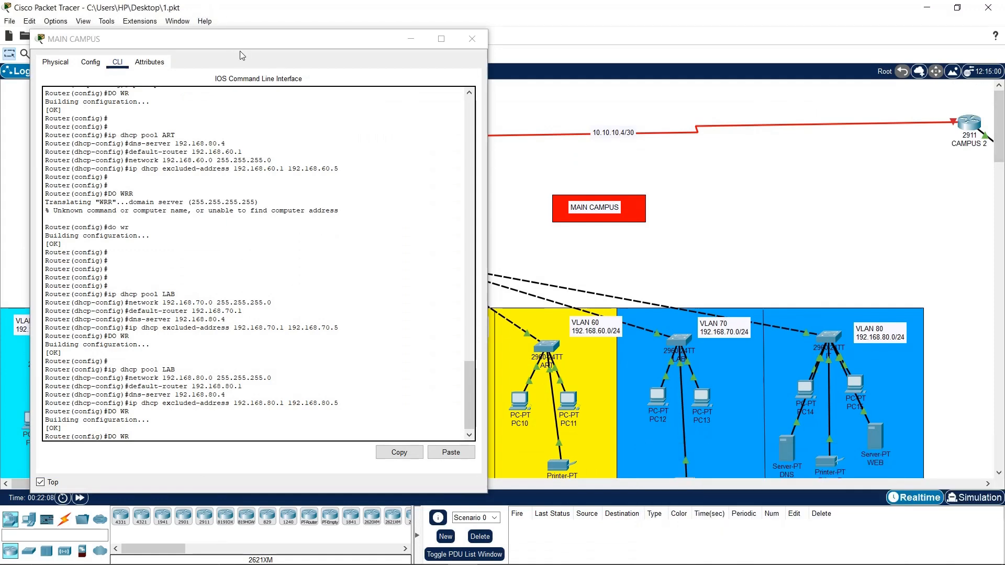
drag(50, 39, 435, 30)
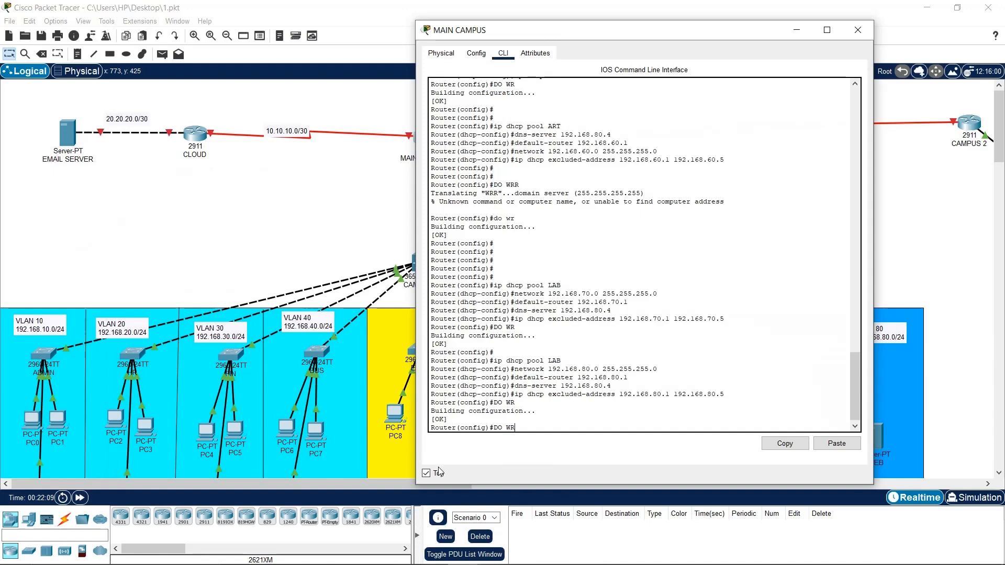
click(426, 473)
click(858, 30)
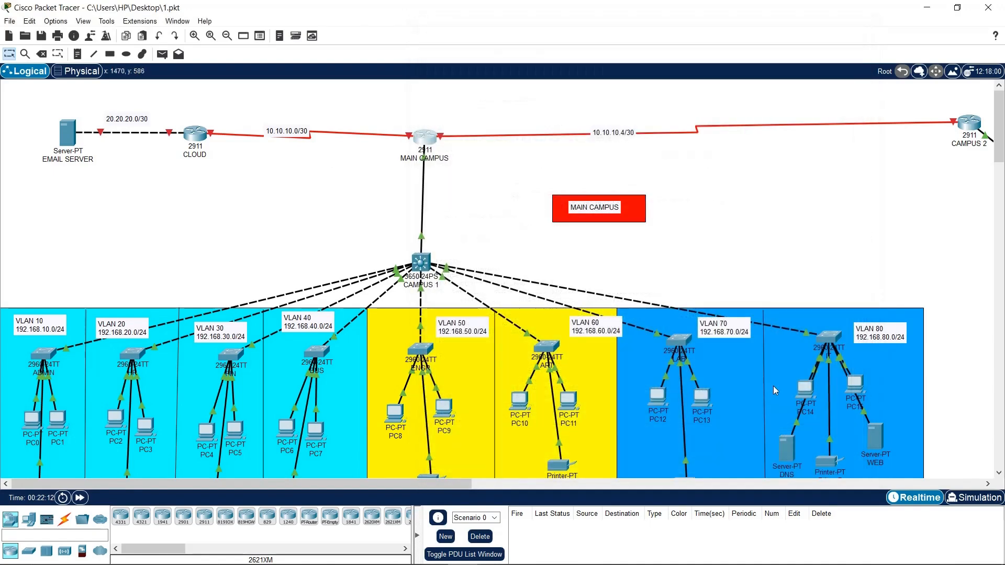
Set PC14's IP configuration to DHCP and let it obtain a lease
click(804, 389)
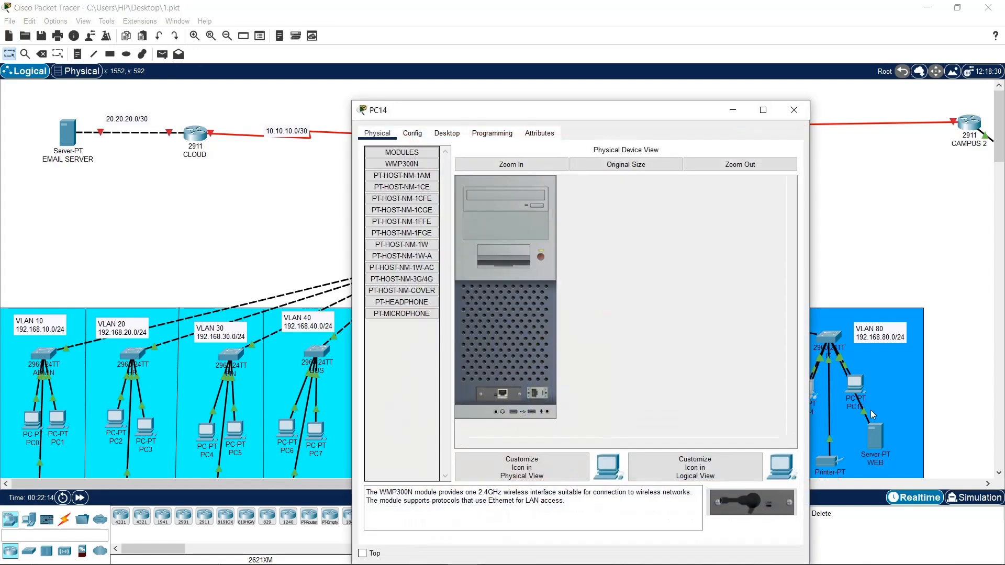
click(447, 133)
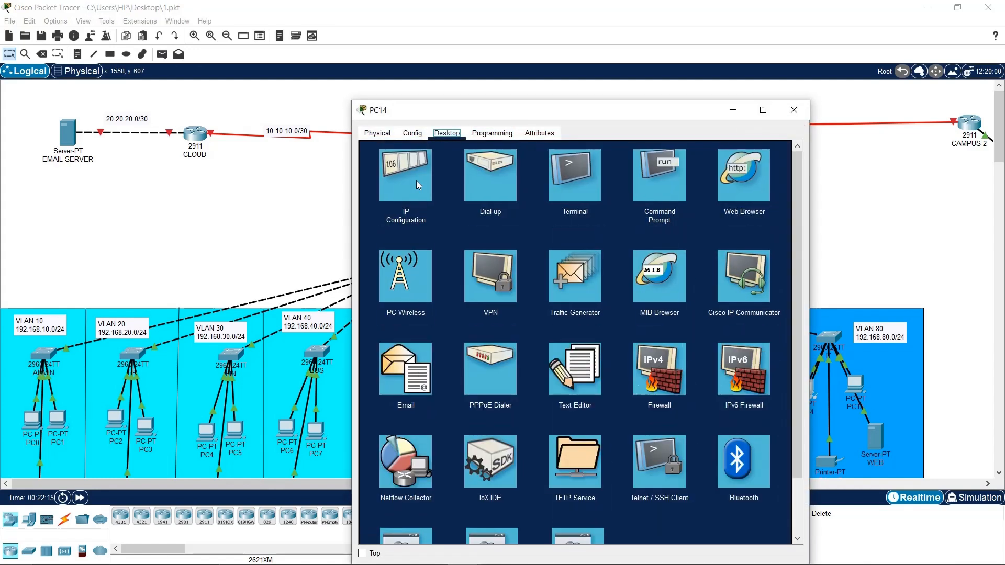
click(416, 183)
click(400, 194)
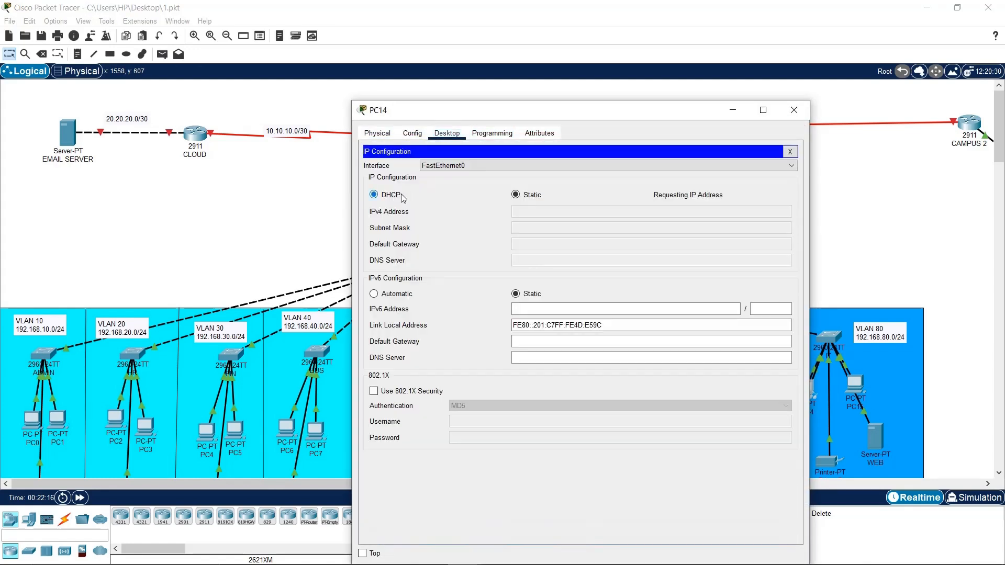
click(791, 110)
Set PC12 to DHCP, retrying via Static and back, and keep its window on top
click(658, 396)
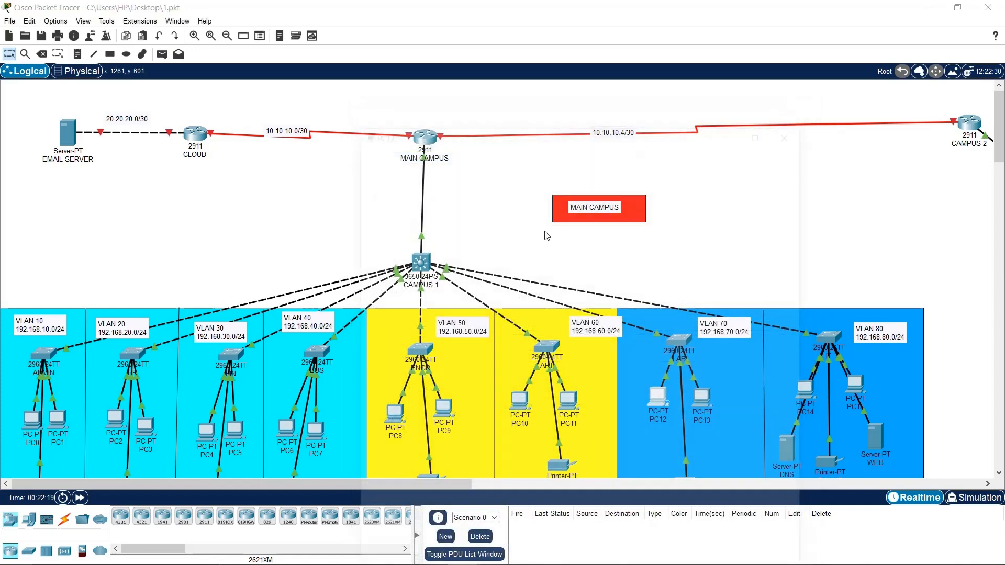
click(447, 133)
click(406, 183)
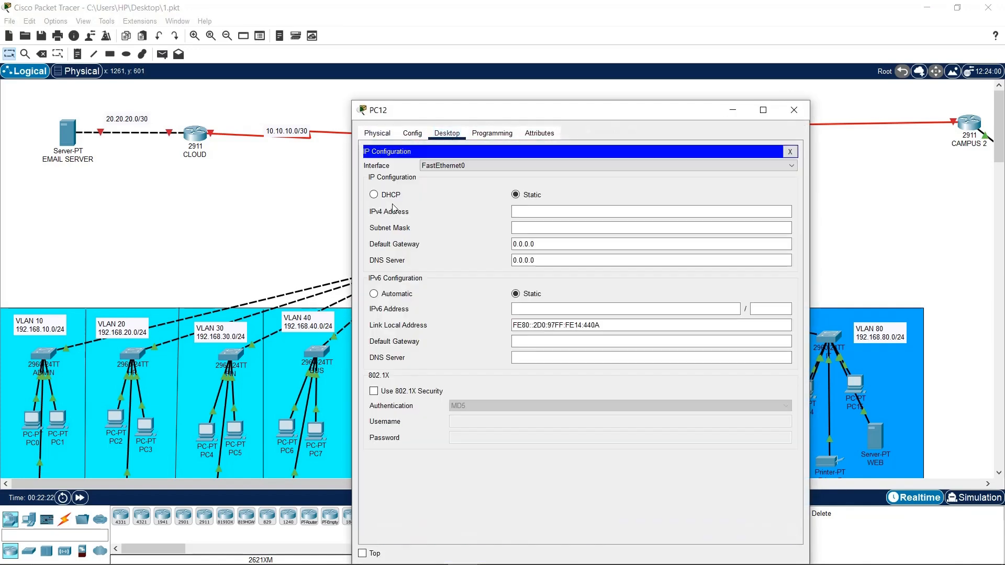
click(385, 194)
drag(516, 112, 612, 72)
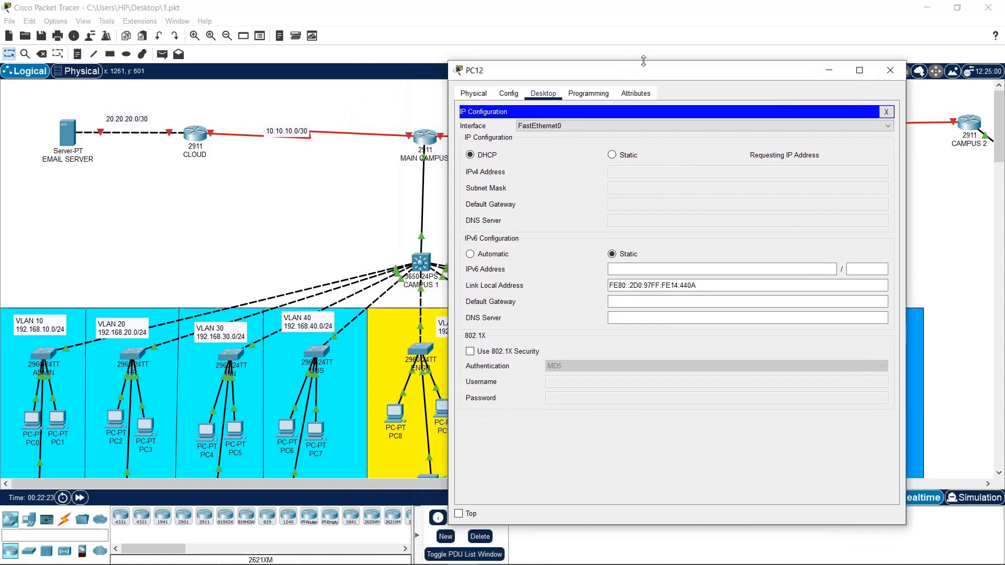
drag(687, 71, 691, 40)
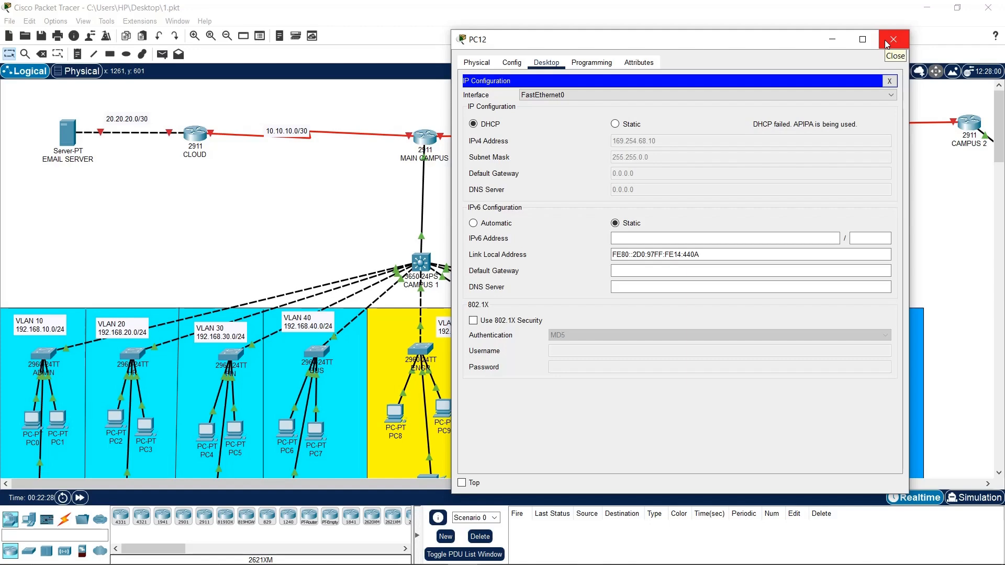
click(615, 124)
click(480, 125)
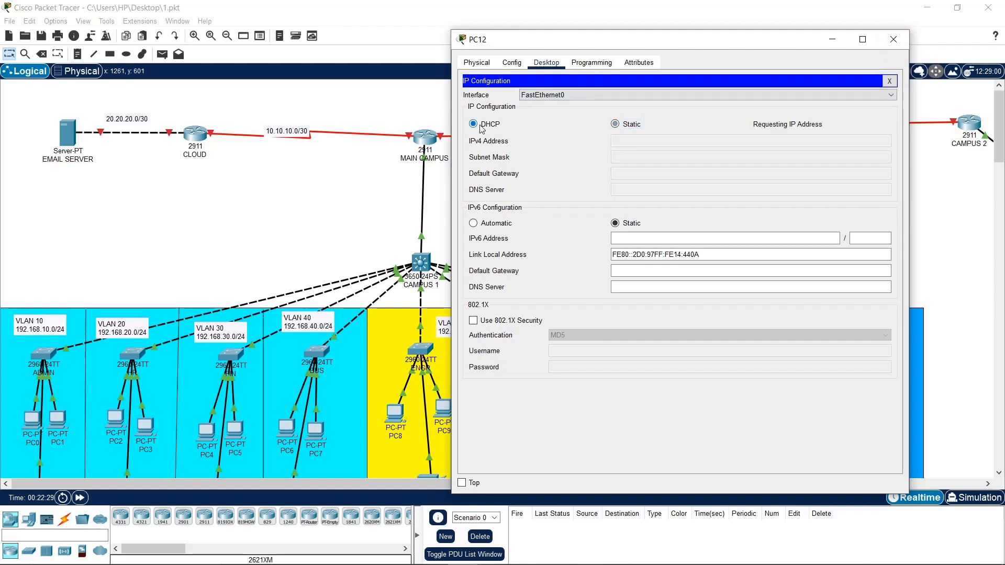
drag(585, 38, 208, 48)
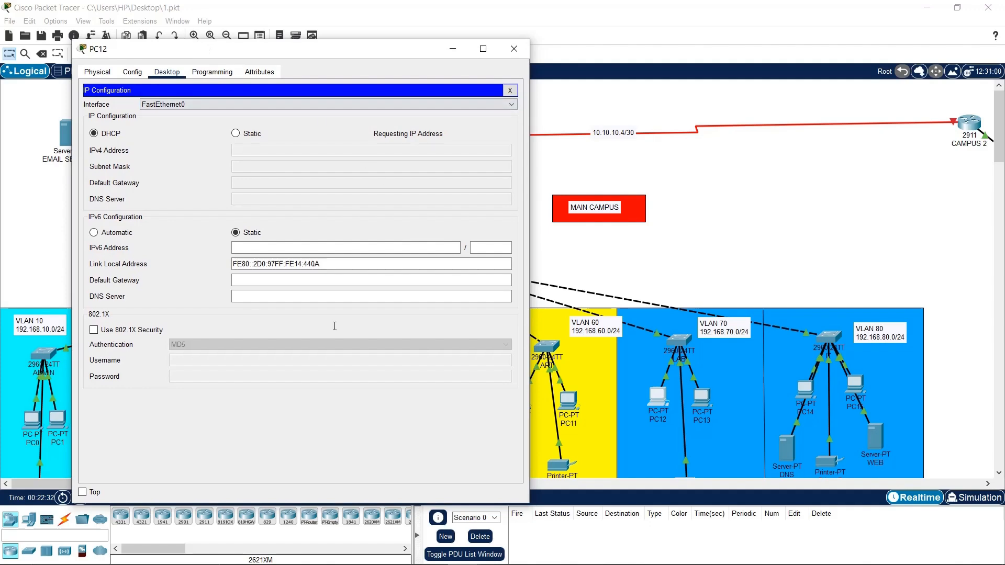
click(82, 492)
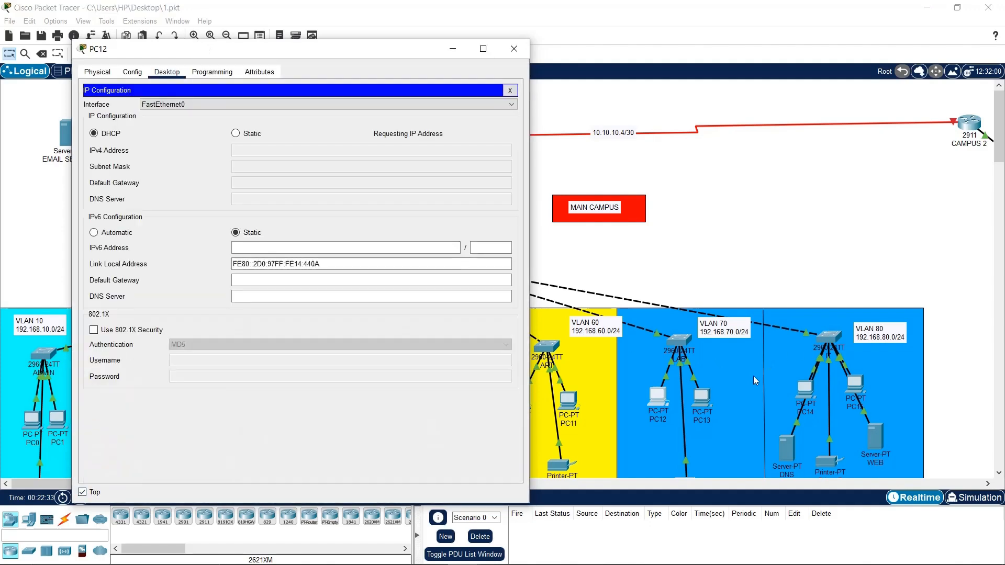
click(703, 398)
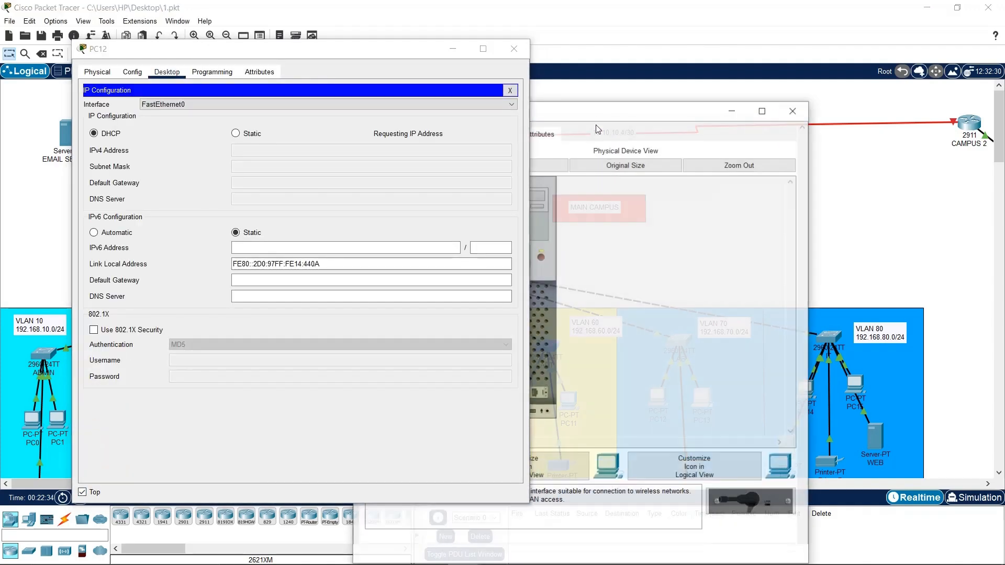
Set PC13's IP configuration to DHCP, which yields only an APIPA address
click(613, 110)
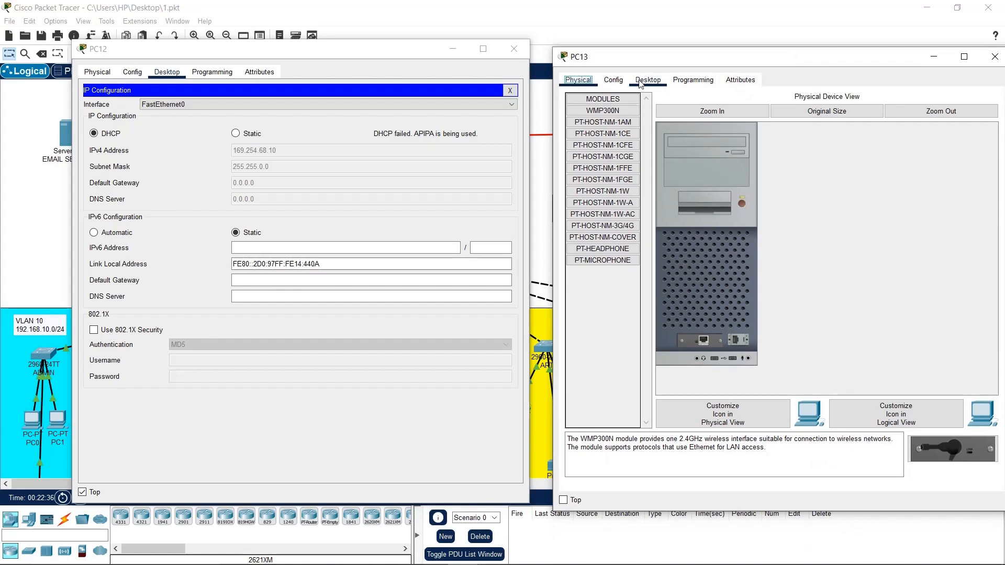
click(647, 79)
click(597, 122)
click(589, 140)
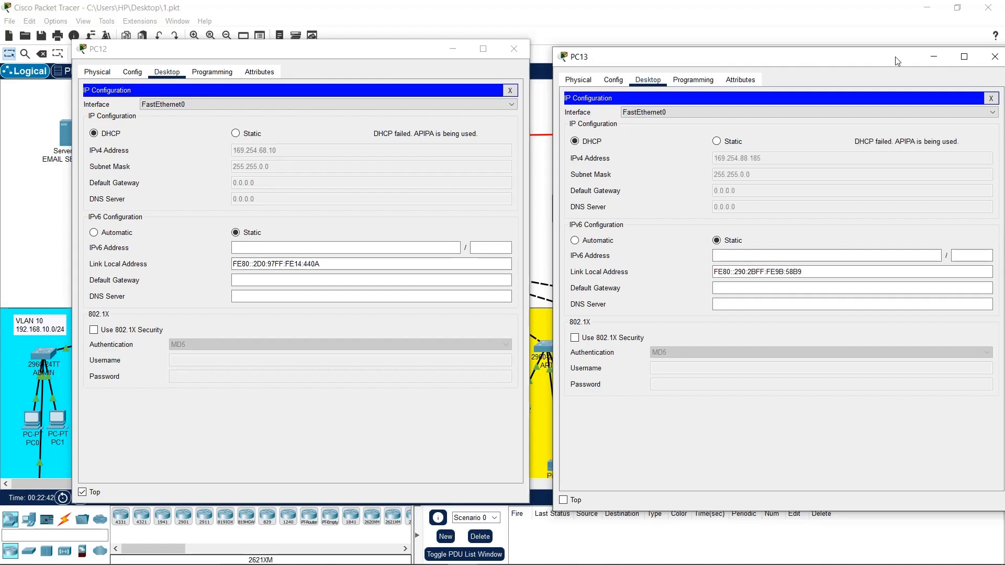
click(994, 57)
Switch PC10's IP configuration to DHCP
click(514, 48)
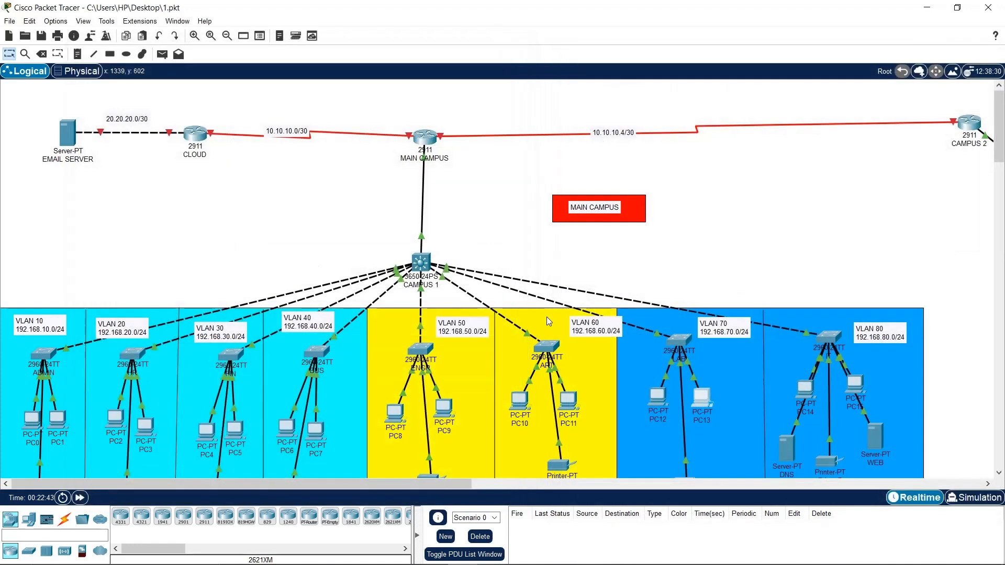
click(521, 402)
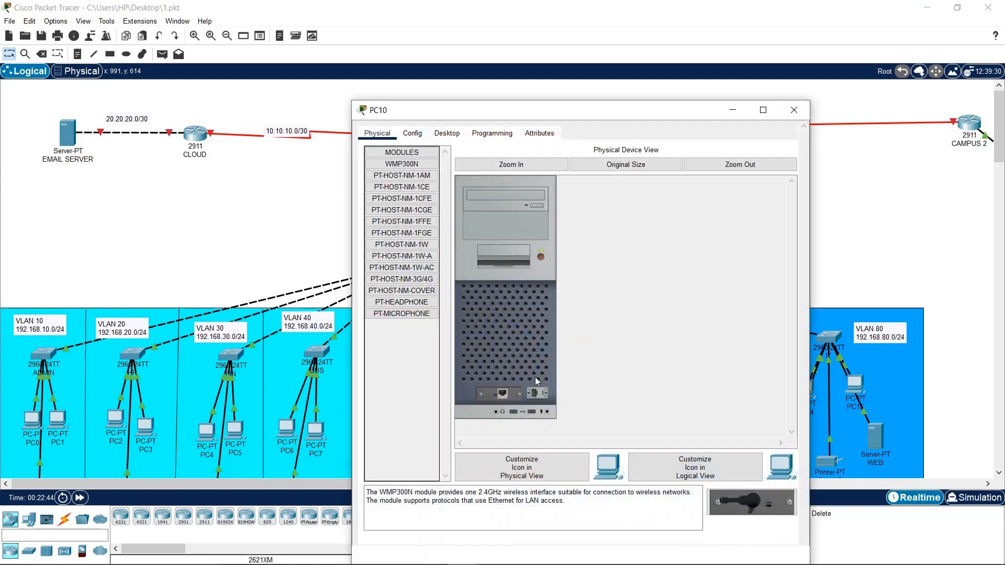
drag(570, 114, 338, 76)
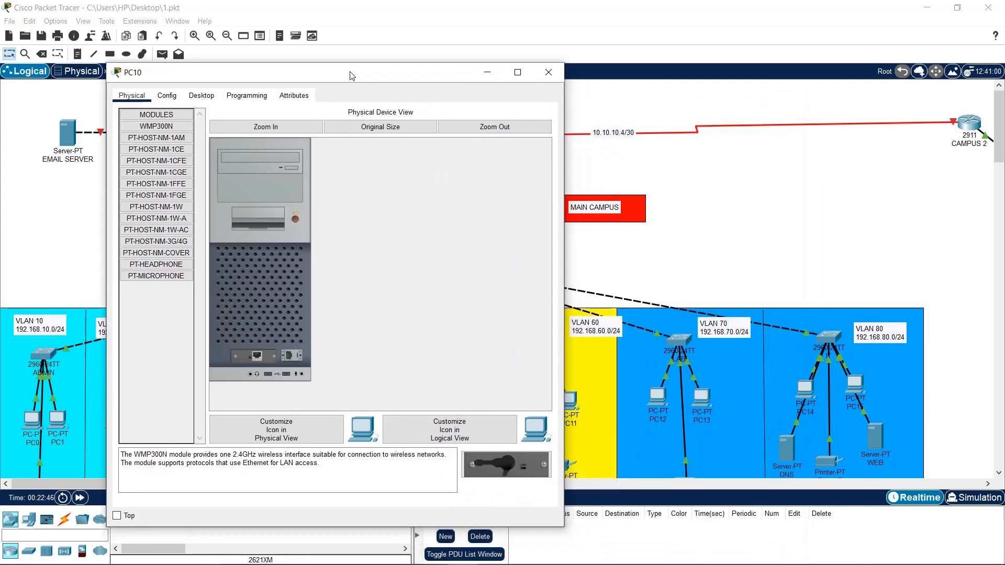
click(213, 100)
click(183, 132)
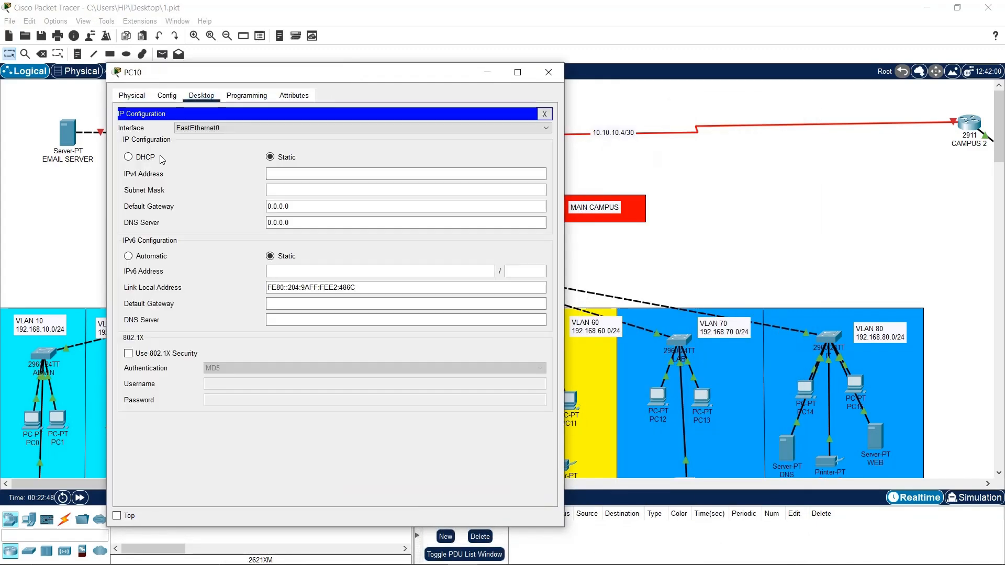
click(129, 157)
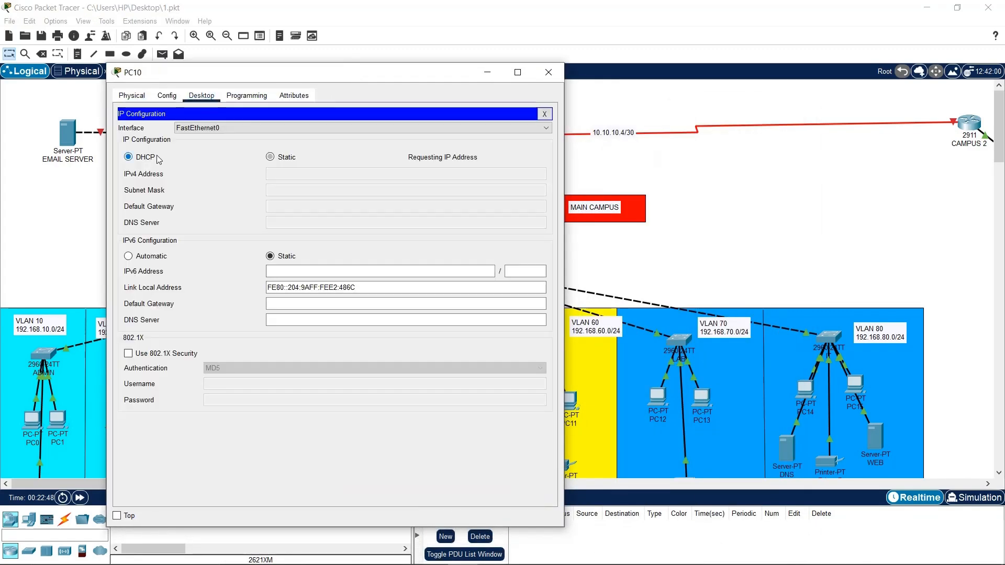
click(540, 78)
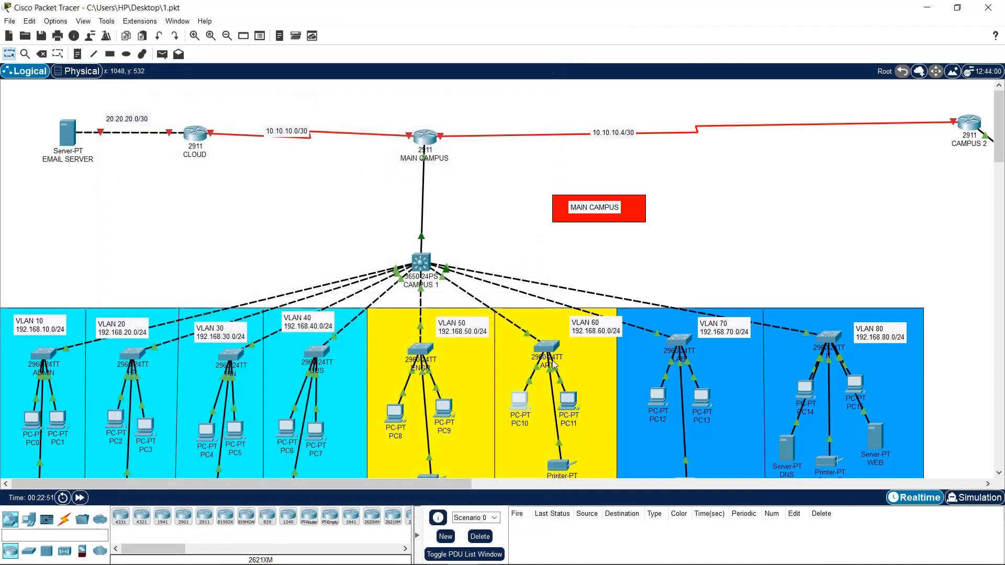
Set PC11's global gateway and DNS settings to DHCP
click(567, 402)
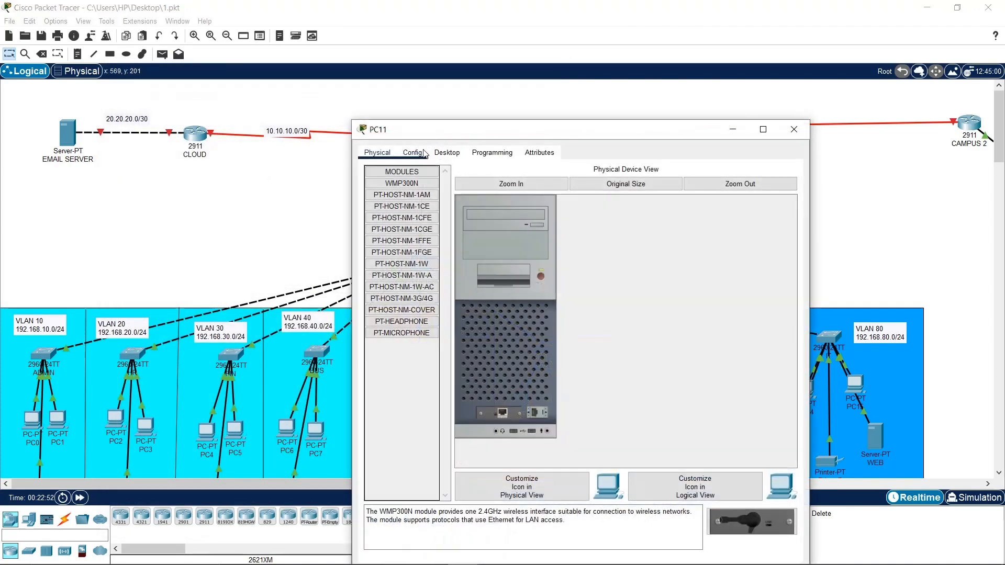
click(413, 152)
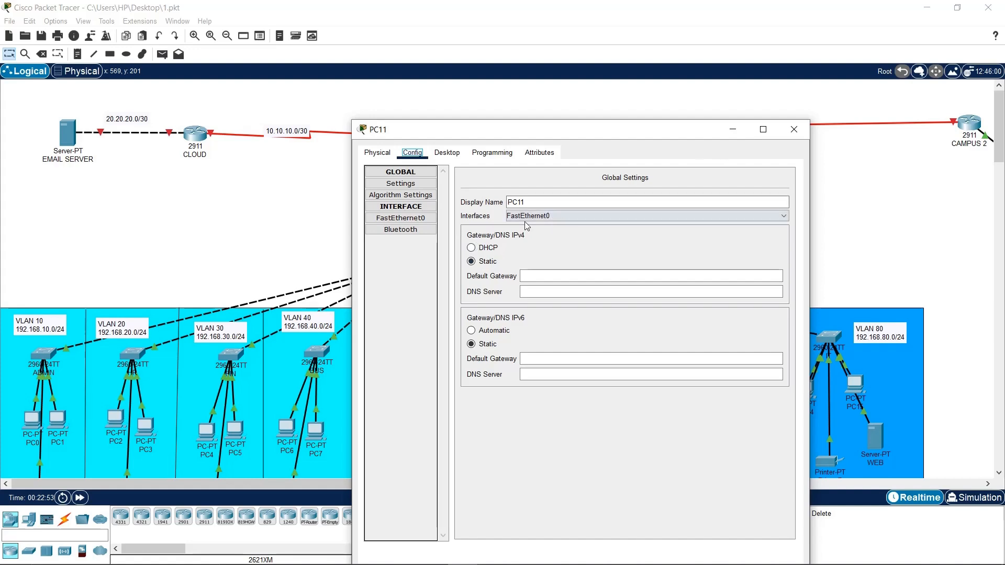
click(498, 248)
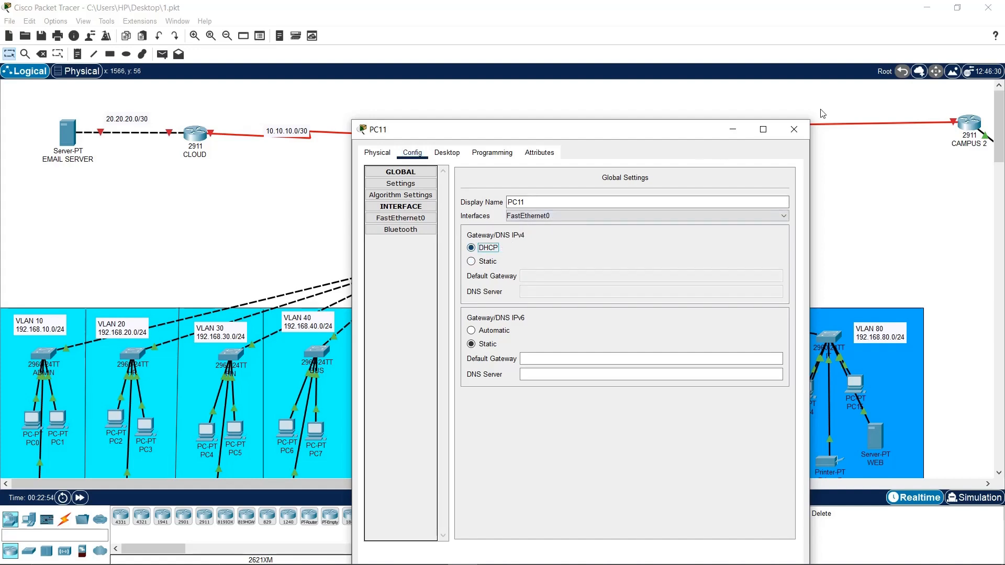
click(791, 138)
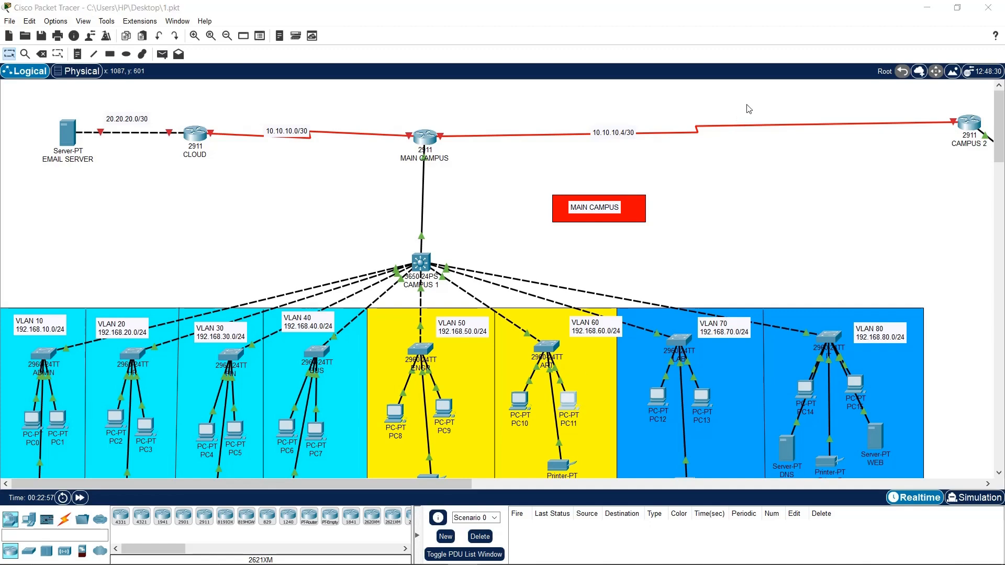
click(571, 399)
click(806, 127)
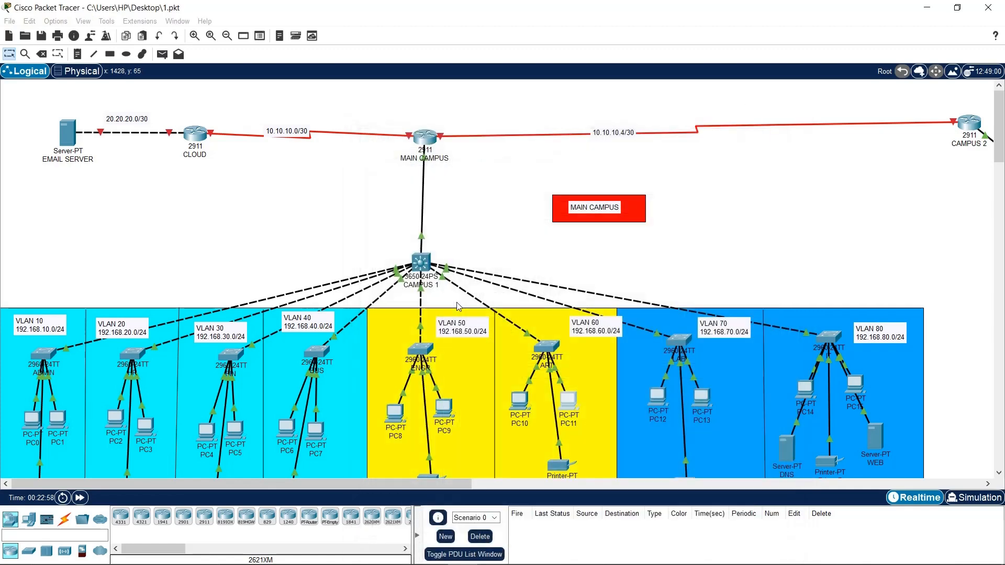
Confirm PC8 holds DHCP address 192.168.50.6 with gateway 192.168.50.1 and DNS 192.168.80.4
click(402, 416)
click(438, 152)
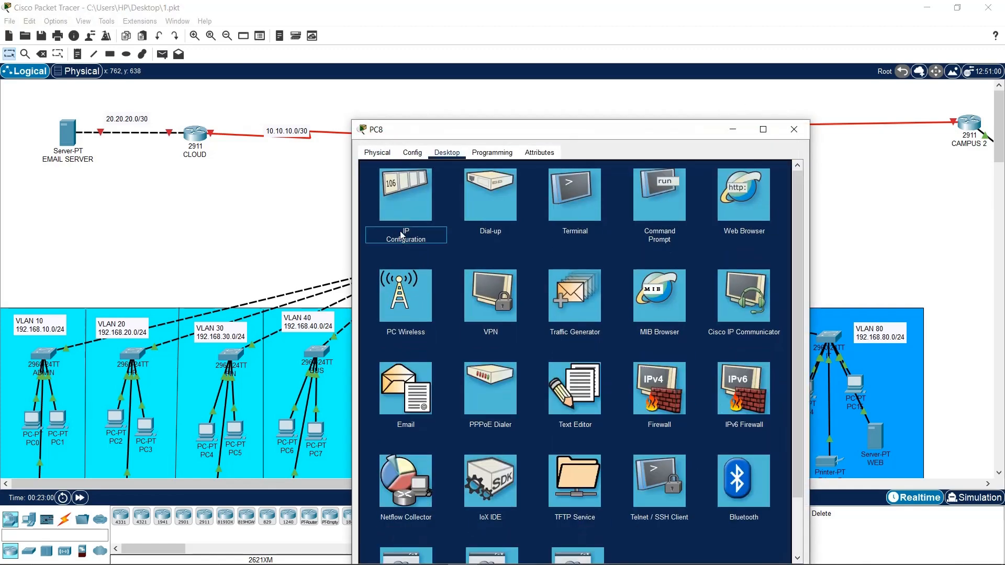
click(406, 215)
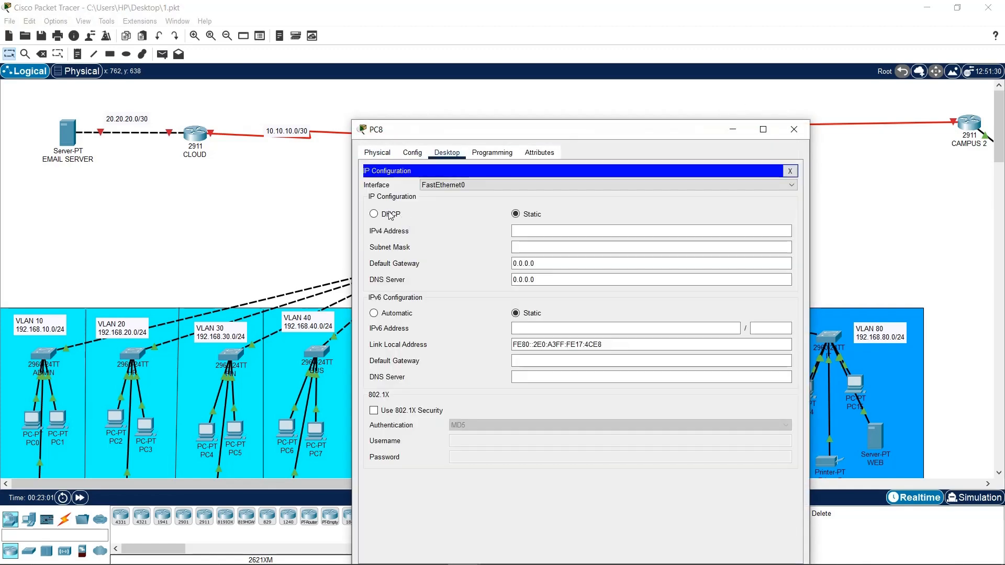
click(791, 131)
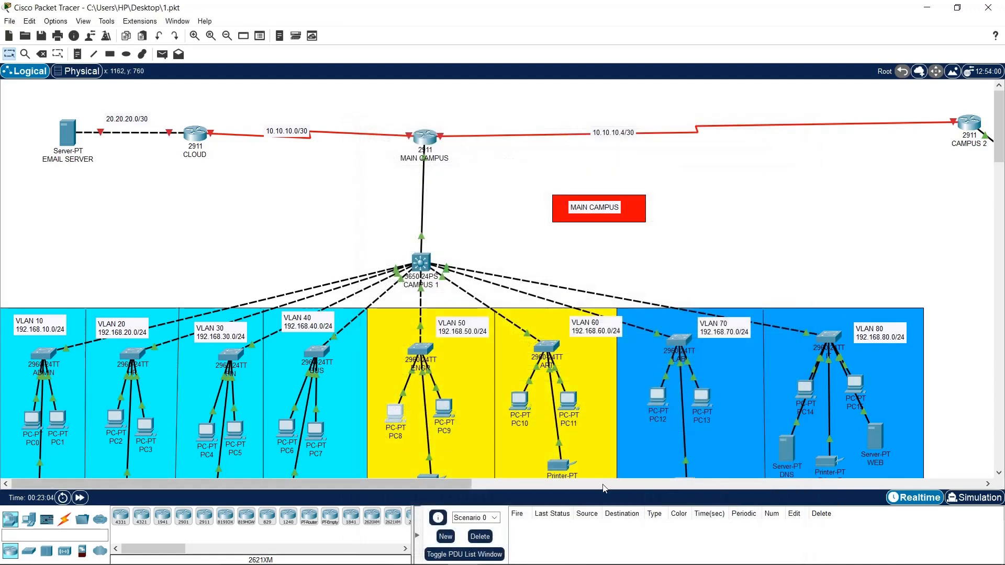
click(603, 483)
Toggle PC12's IP configuration from Static back to DHCP to request a fresh address
drag(532, 483, 254, 460)
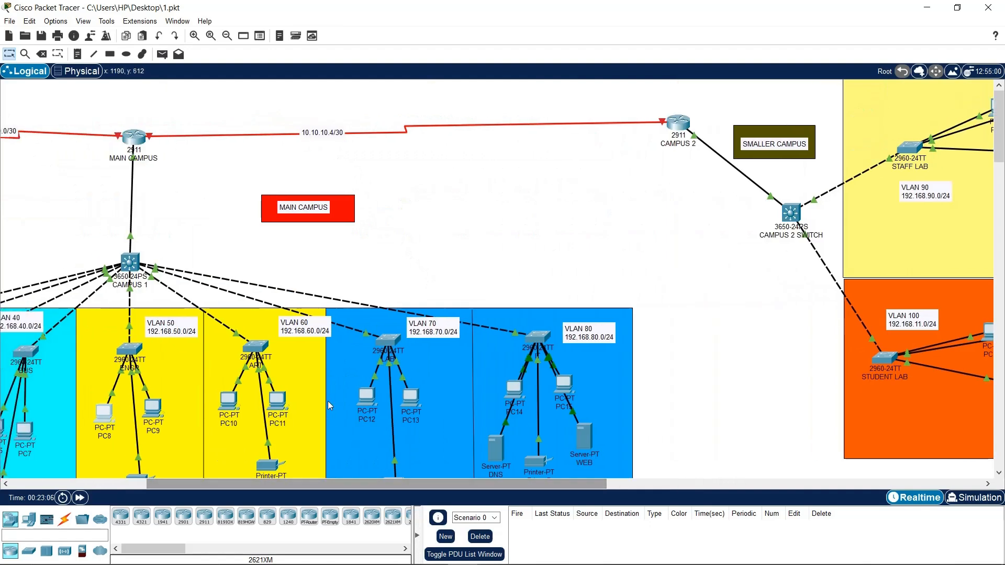
click(374, 399)
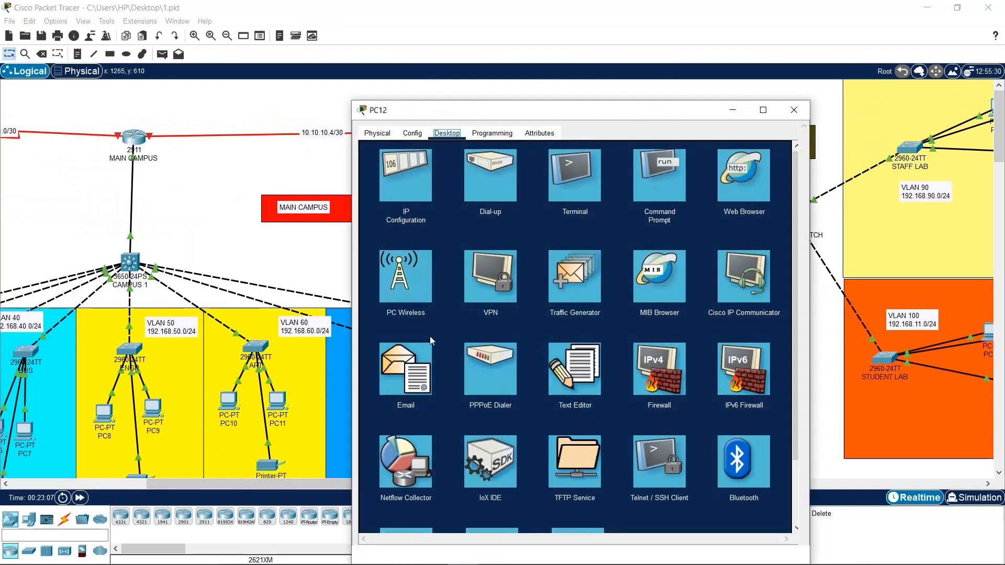
drag(478, 112, 544, 74)
click(474, 162)
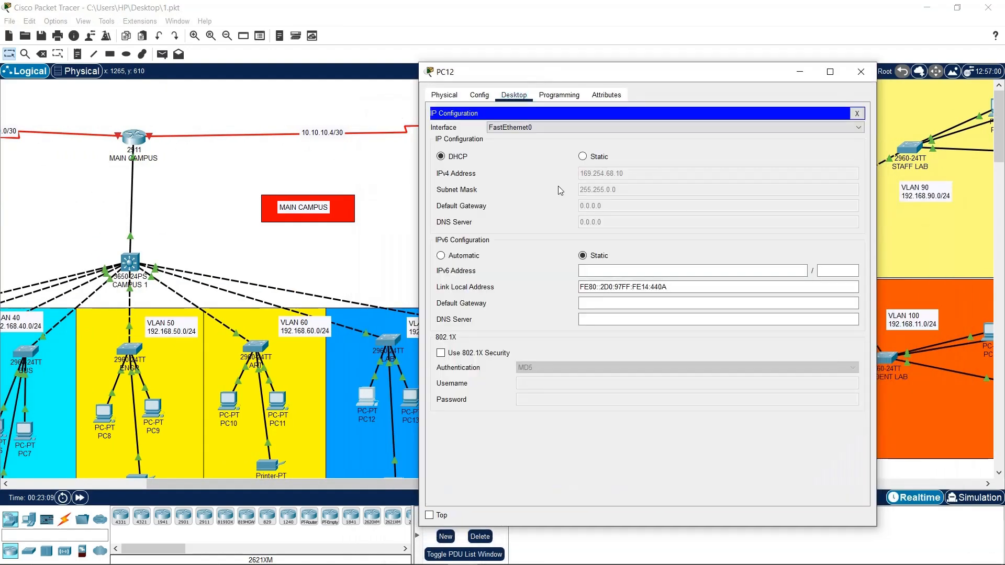
click(599, 157)
click(442, 157)
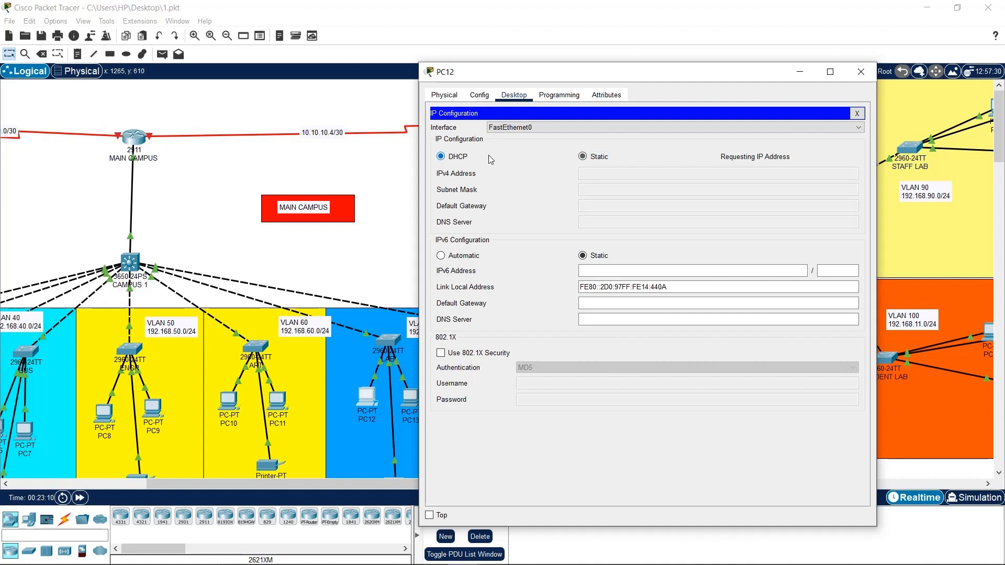
click(869, 76)
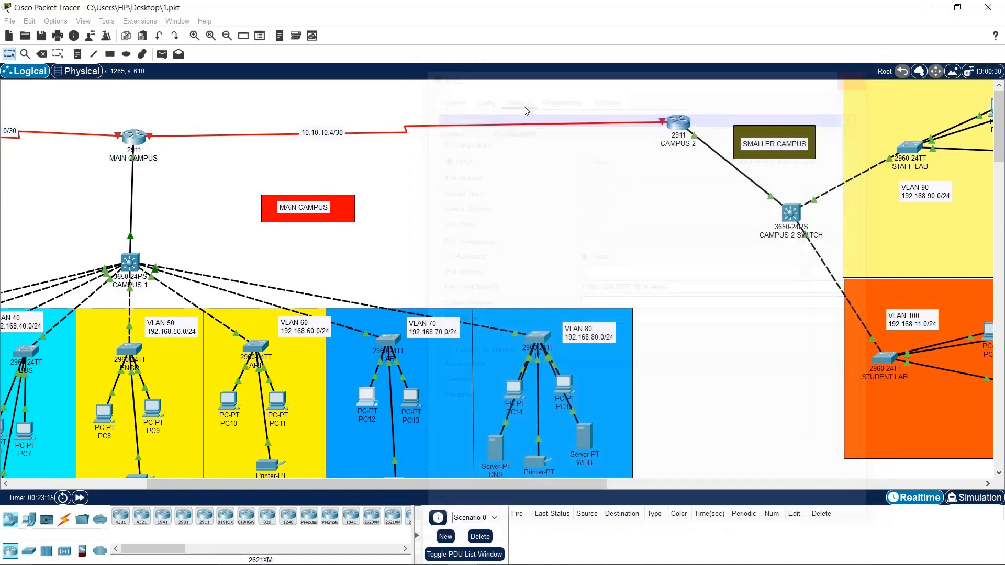
Bring up the MAIN CAMPUS CLI and review the LAB pool's excluded-address command
click(366, 562)
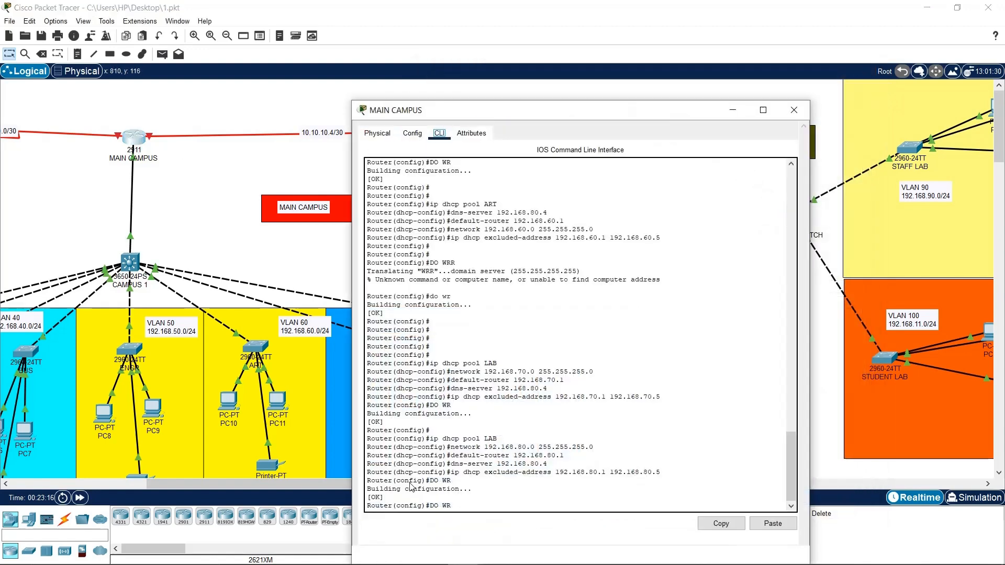
drag(488, 110, 527, 50)
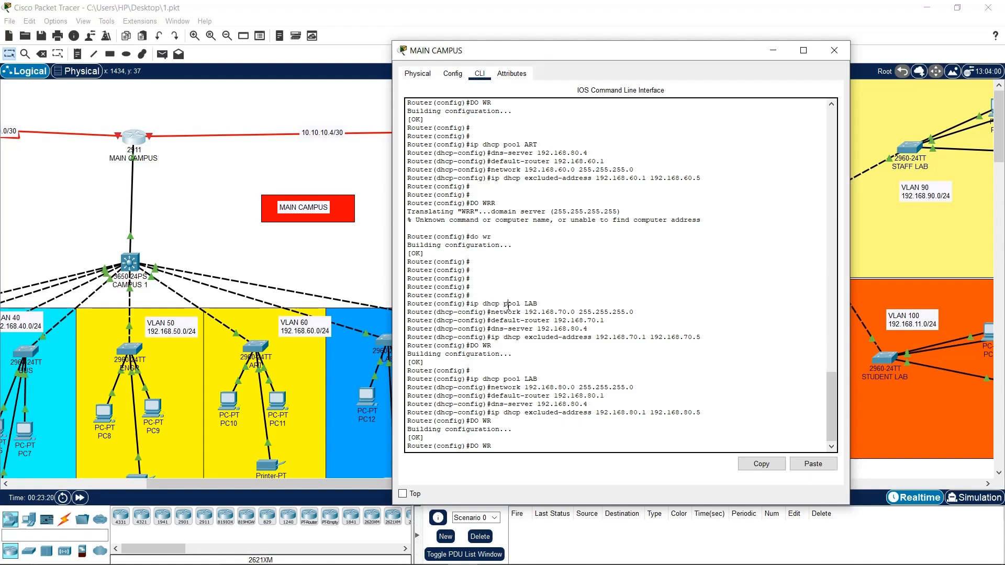
drag(507, 305, 700, 338)
click(623, 354)
drag(507, 338, 591, 337)
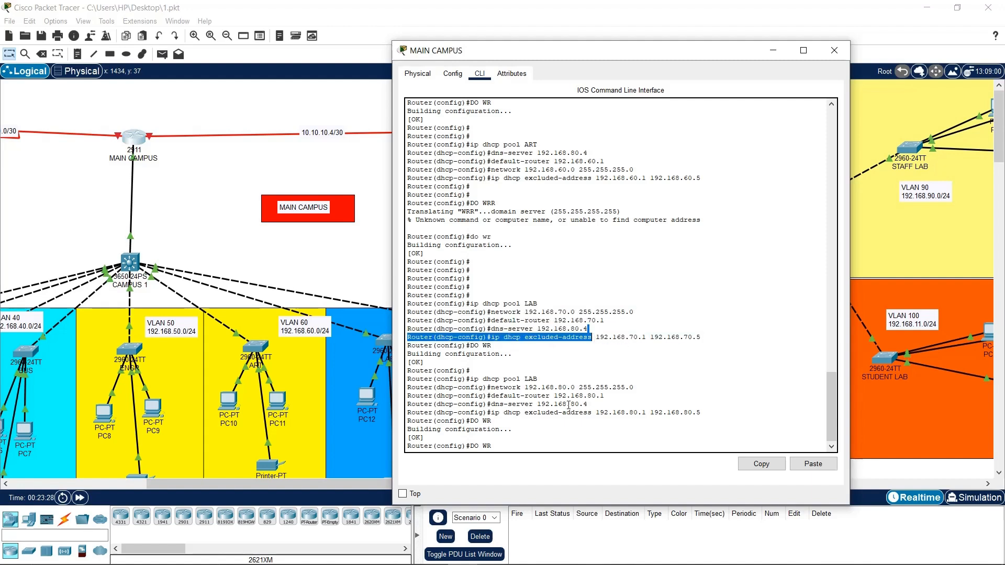
click(553, 434)
Save the running configuration and leave configuration mode with ex
key(Return)
key(Return)
key(Return)
key(Return)
key(Return)
key(Return)
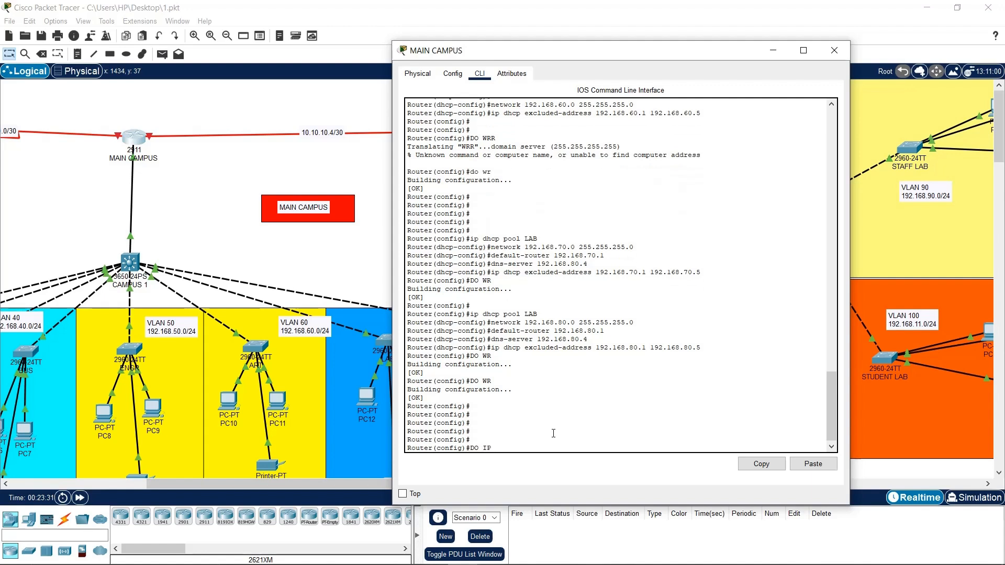
key(BackSpace)
key(BackSpace)
key(BackSpace)
key(BackSpace)
text(ex)
key(Return)
key(Return)
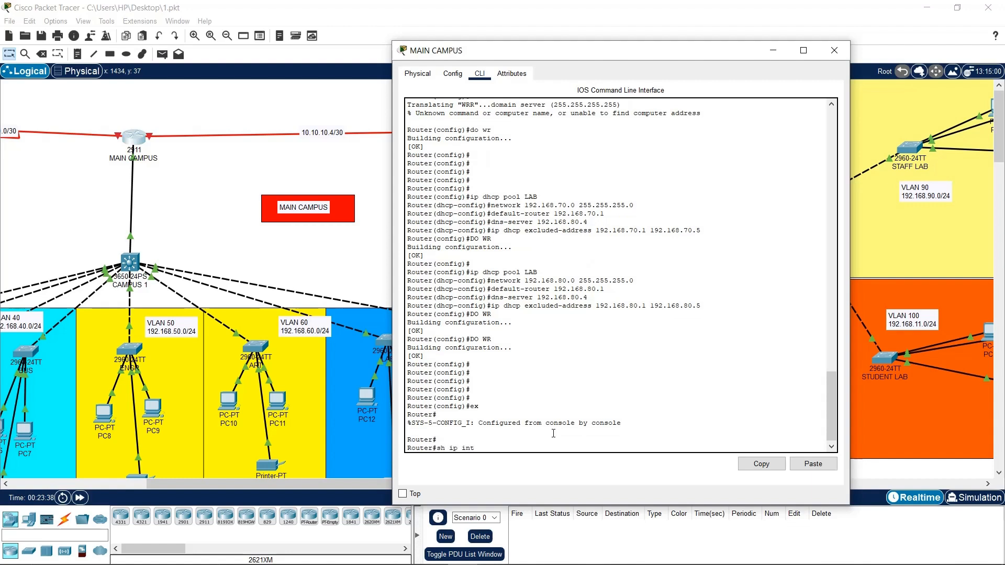
List MAIN CAMPUS interfaces briefly, then display its DHCP pools with sh ip dhcp pool
key(Return)
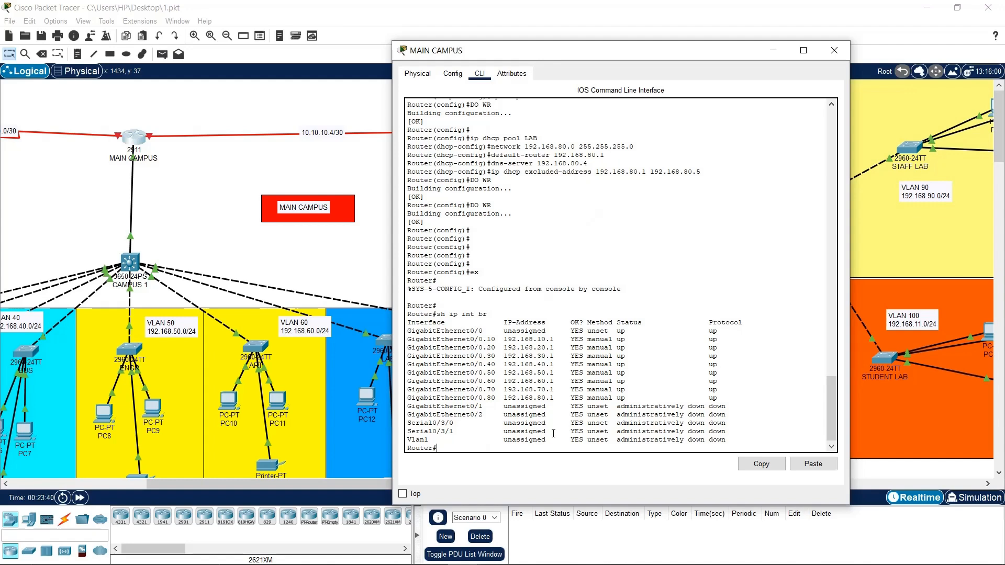
drag(507, 389, 559, 386)
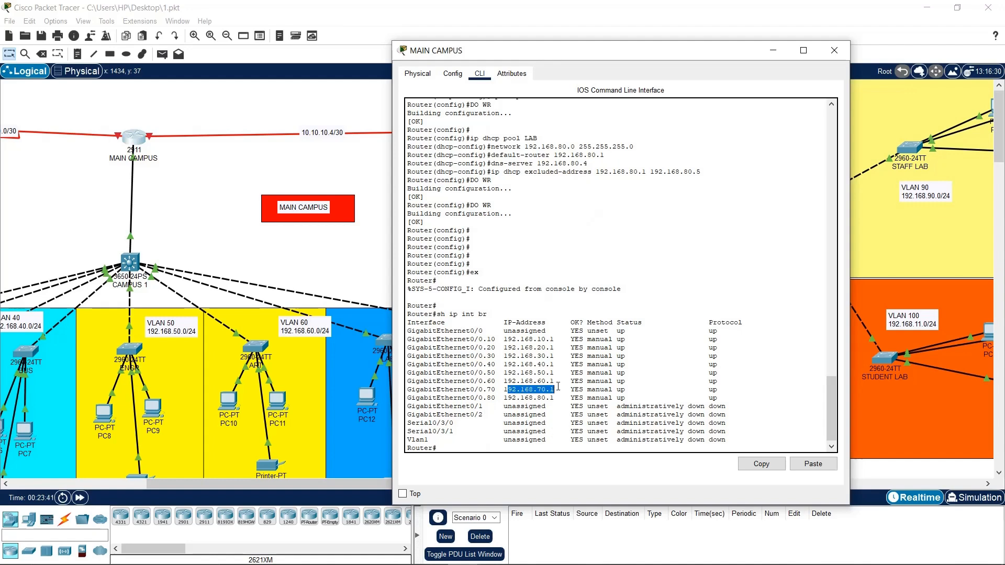
click(601, 370)
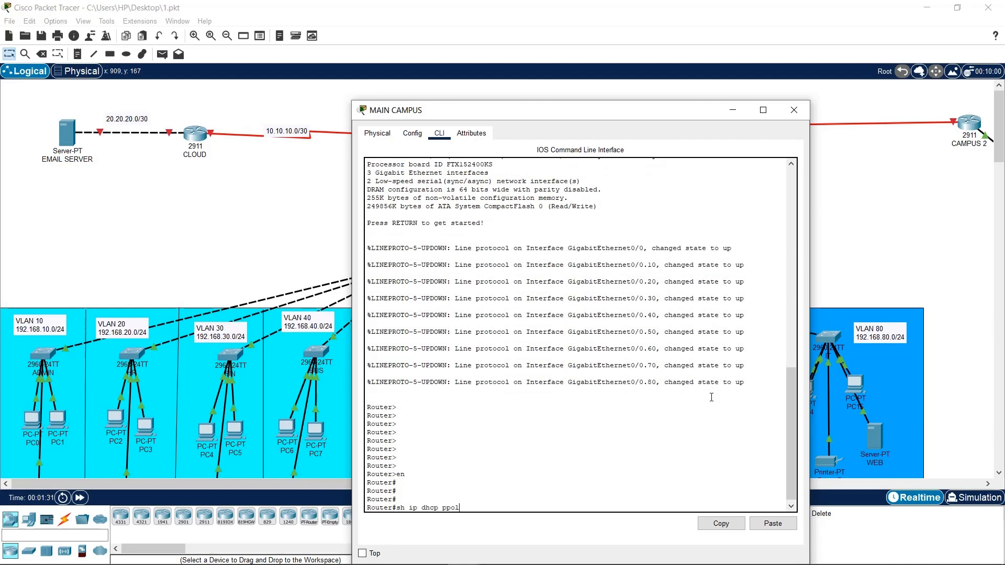
text(ool)
key(Return)
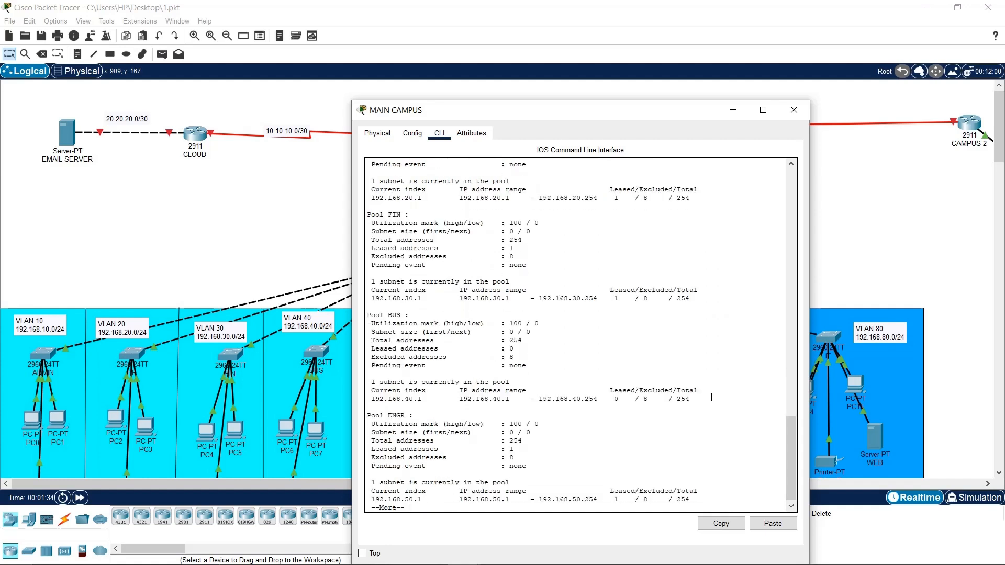
key(Return)
key(Return)
key(Return)
key(Return)
key(Return)
key(Return)
key(Return)
key(Return)
key(Return)
key(Return)
key(Return)
key(Return)
key(Return)
key(Return)
key(Return)
key(Return)
key(Return)
key(Return)
key(Return)
key(Return)
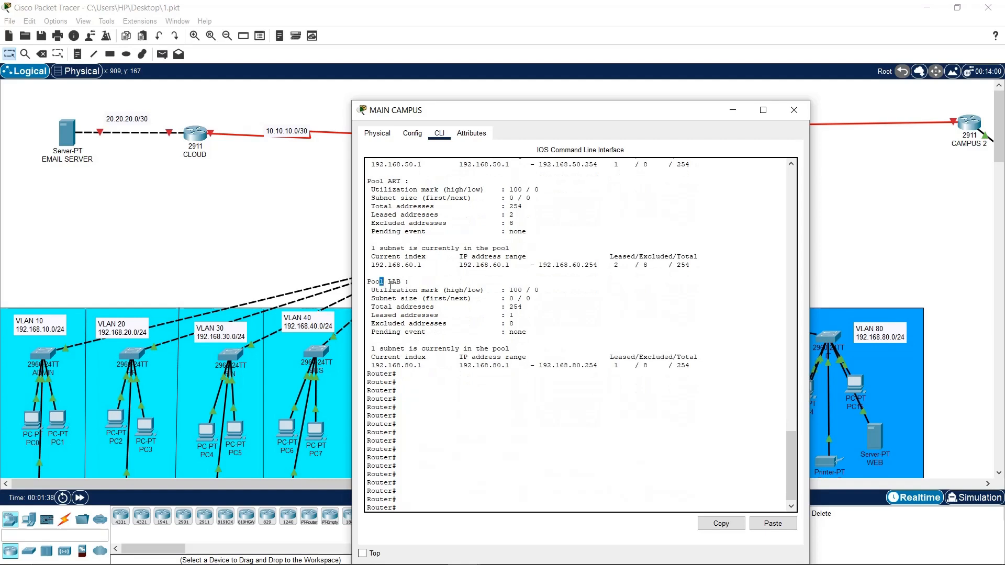
Review the LAB pool's subnet lines and excluded count of 8, then close the router window
drag(391, 286, 400, 325)
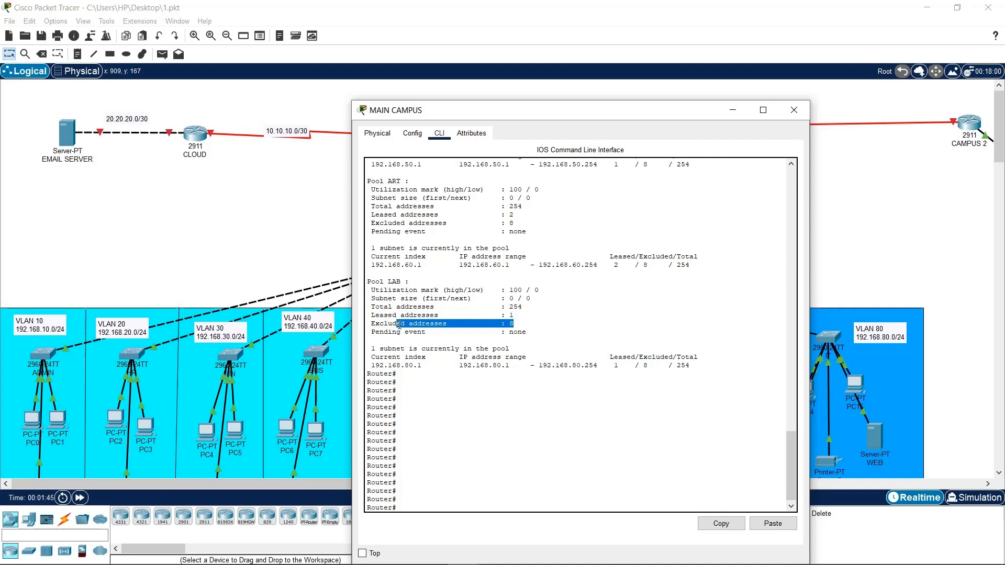
click(398, 328)
drag(397, 348, 539, 367)
click(462, 374)
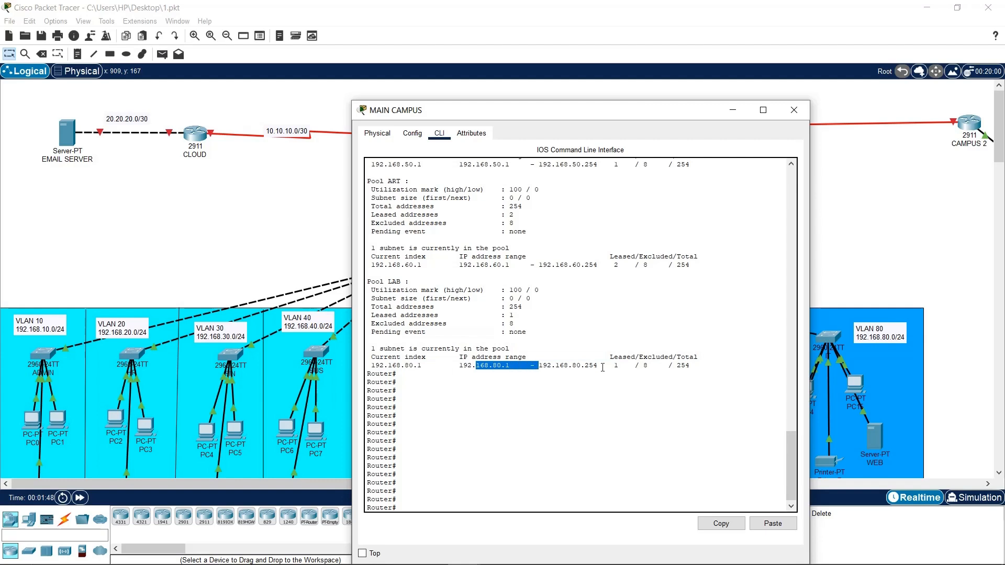
drag(634, 367, 666, 369)
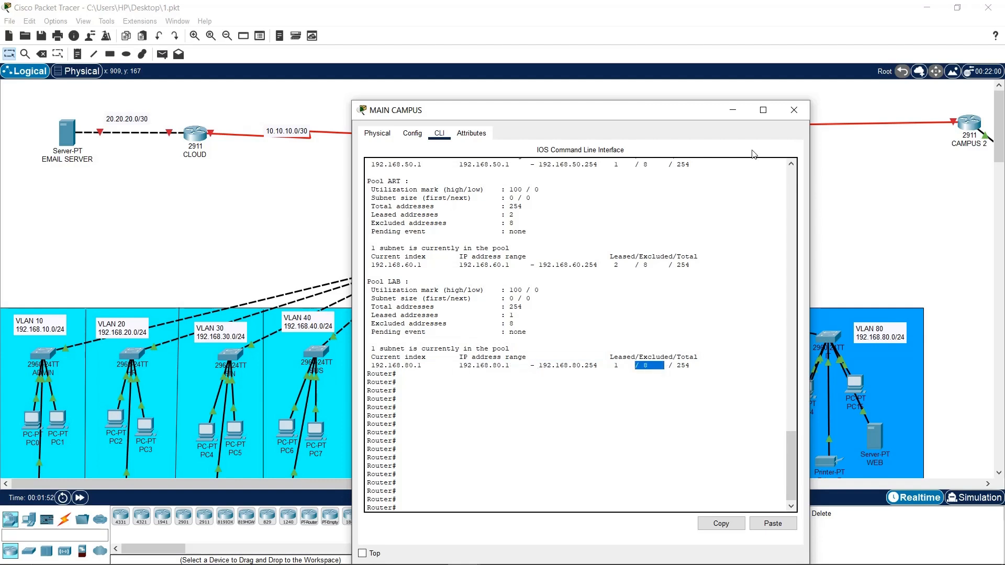
click(749, 114)
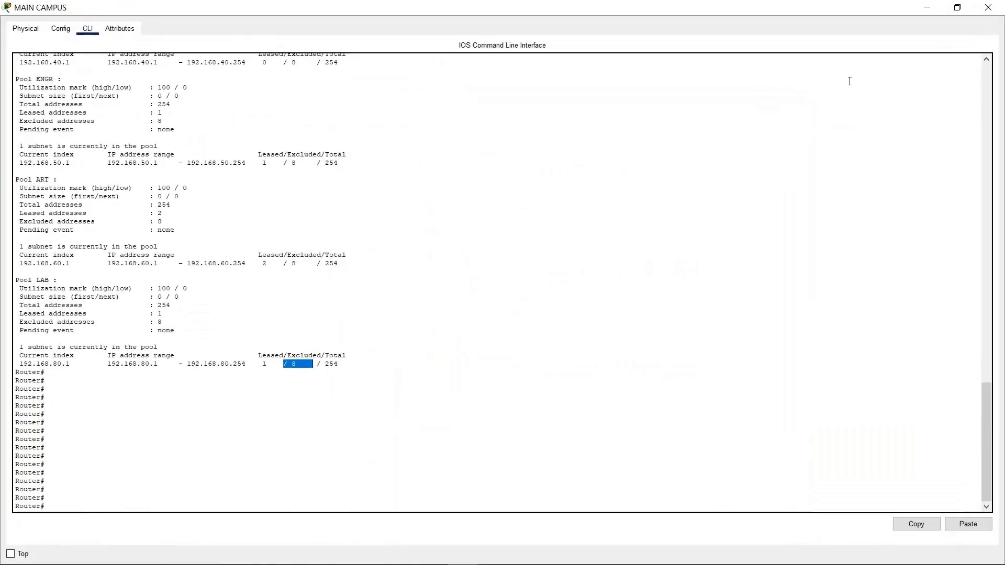
click(965, 12)
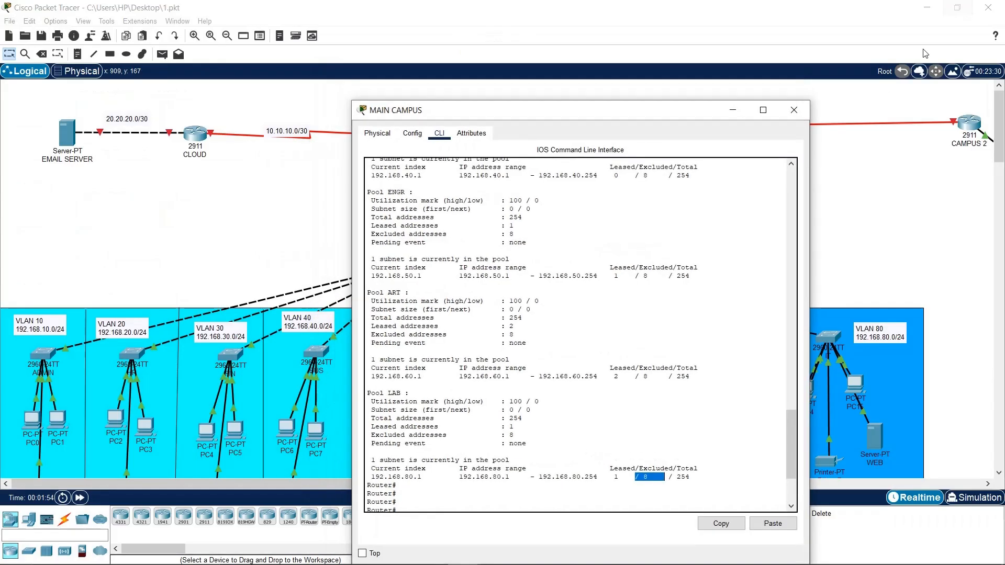
click(804, 111)
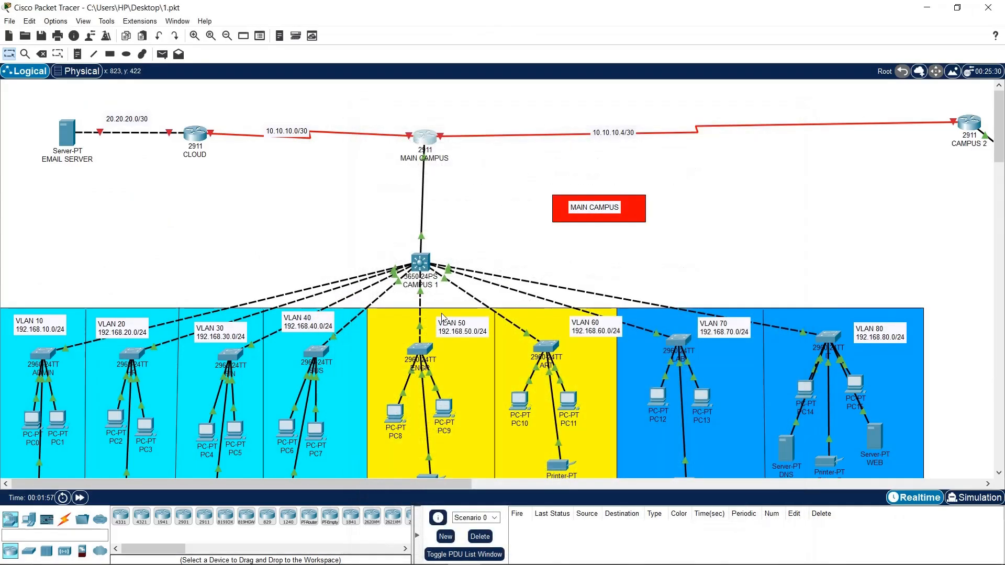
Switch PC12 from its static APIPA address back to DHCP
click(655, 397)
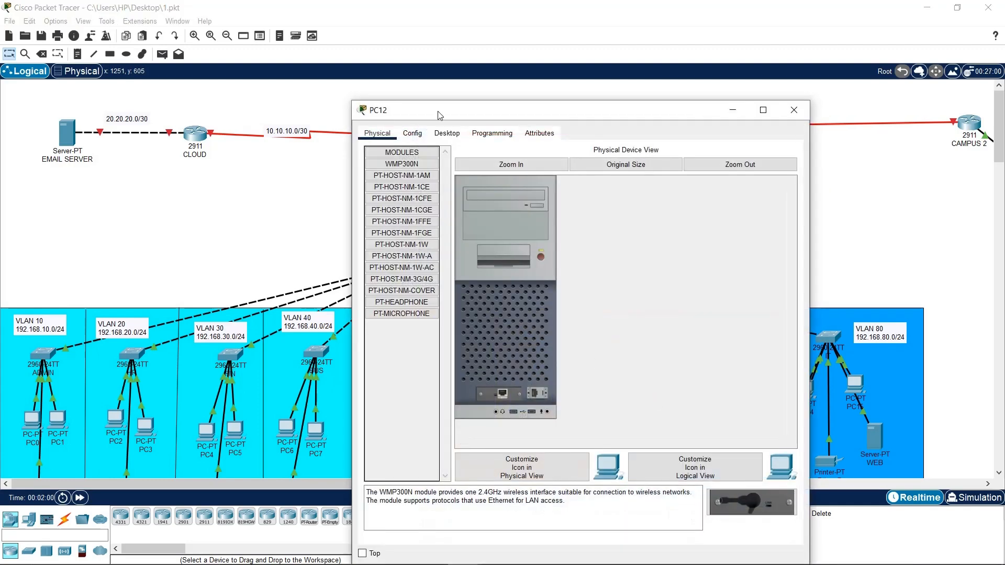
click(446, 134)
click(428, 174)
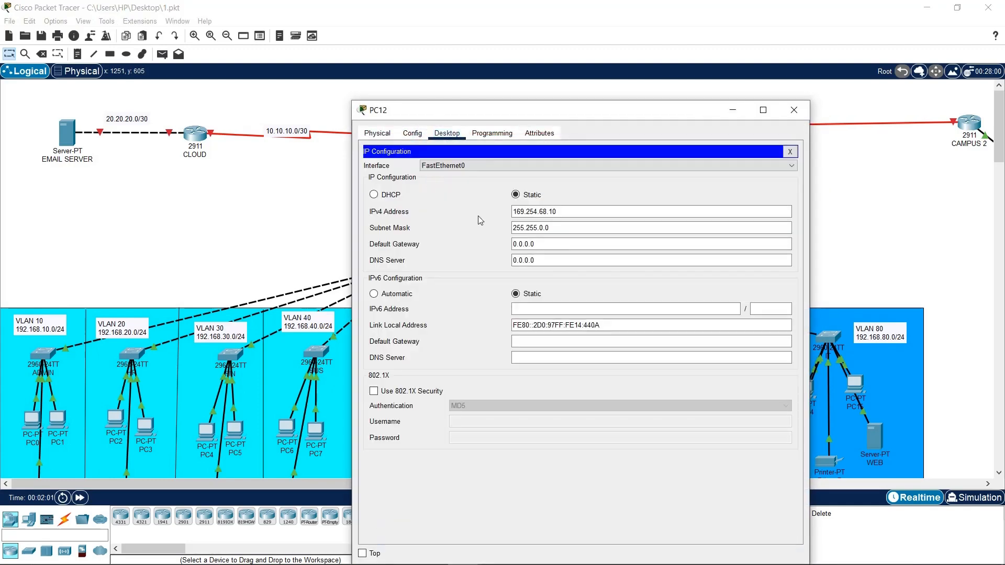
click(373, 194)
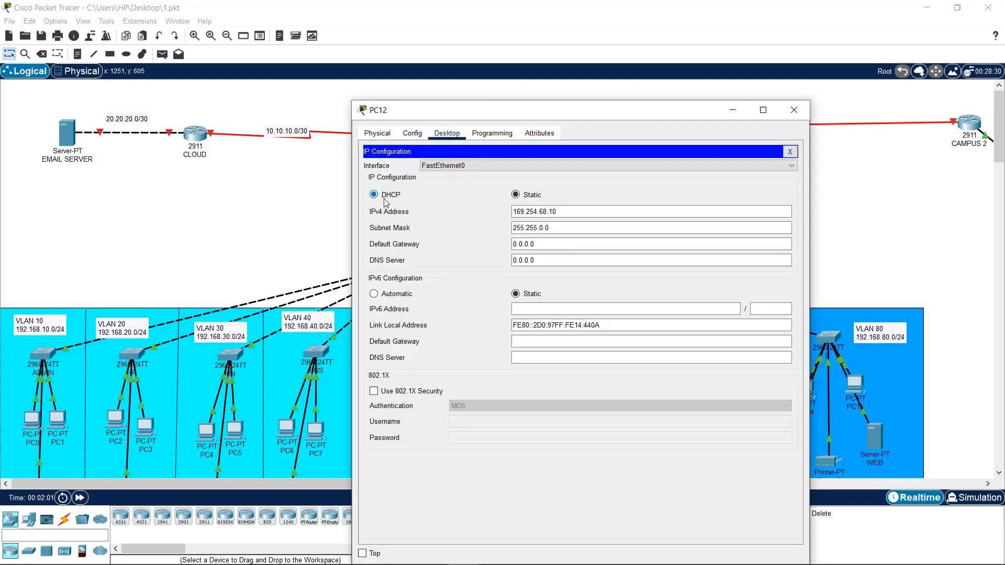
click(792, 120)
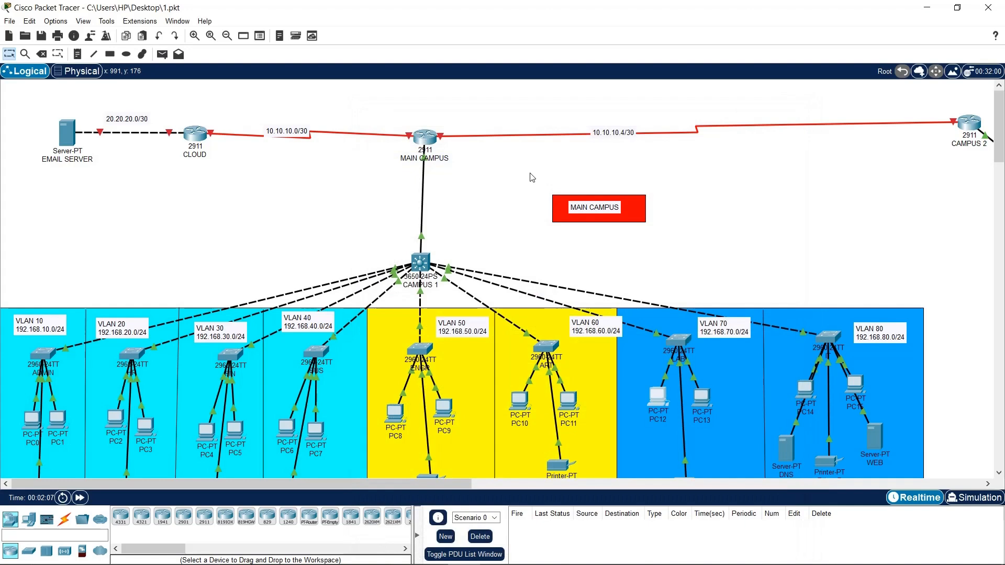
Scroll through MAIN CAMPUS's DHCP pool listing, ADMIN through LAB, finding no 192.168.70.0 pool
click(428, 139)
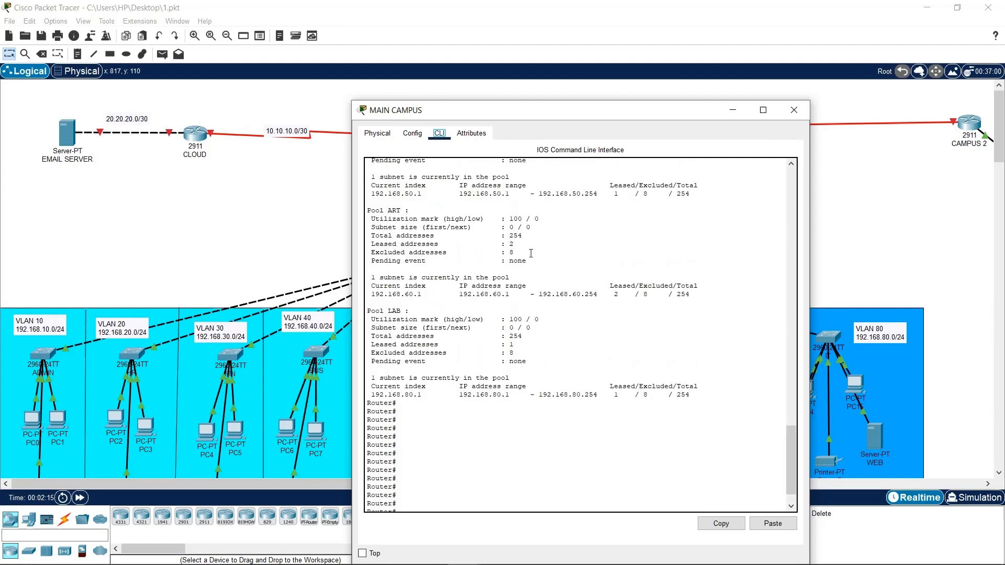
scroll(544, 272, up, 10)
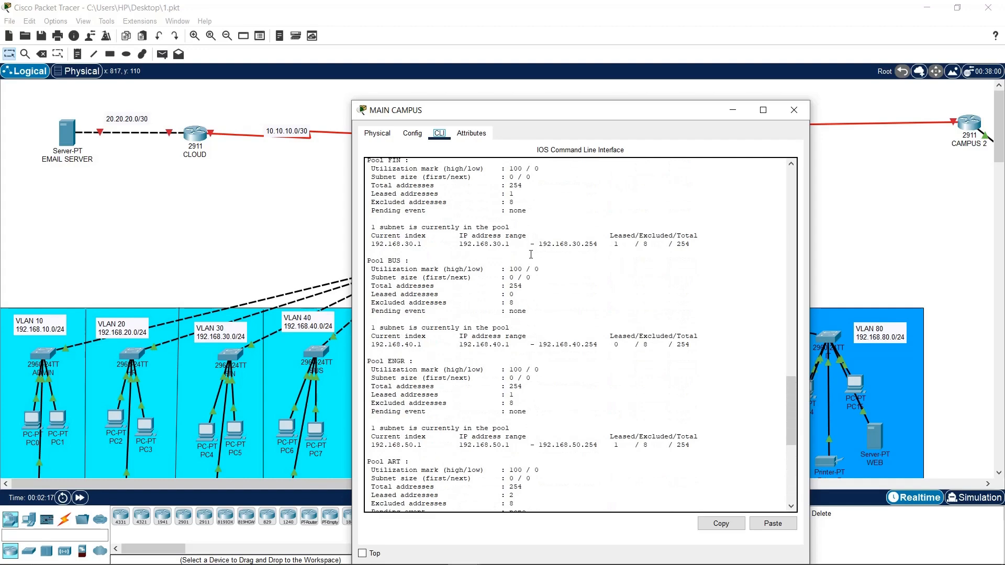
scroll(531, 254, up, 10)
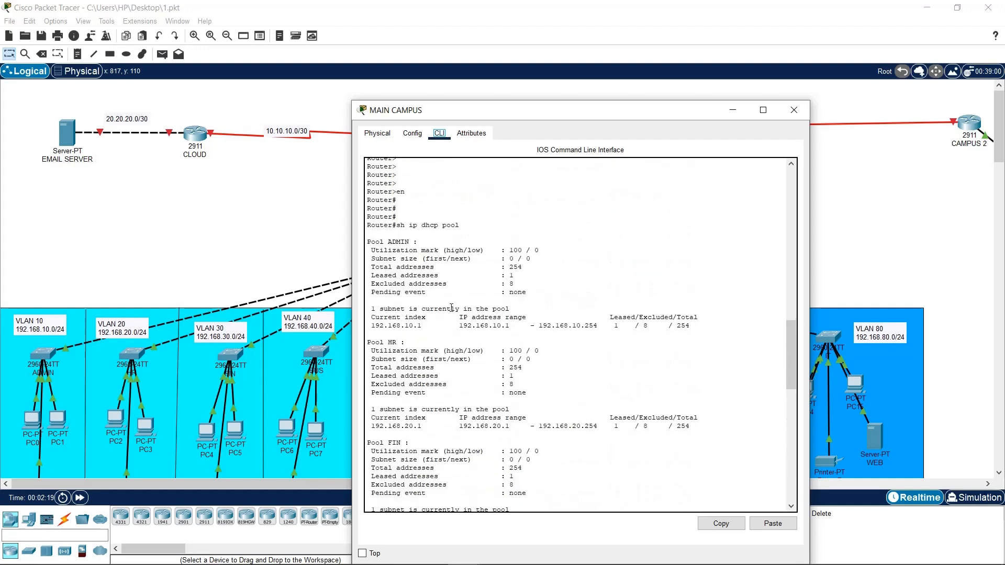
scroll(451, 308, down, 5)
scroll(437, 328, down, 3)
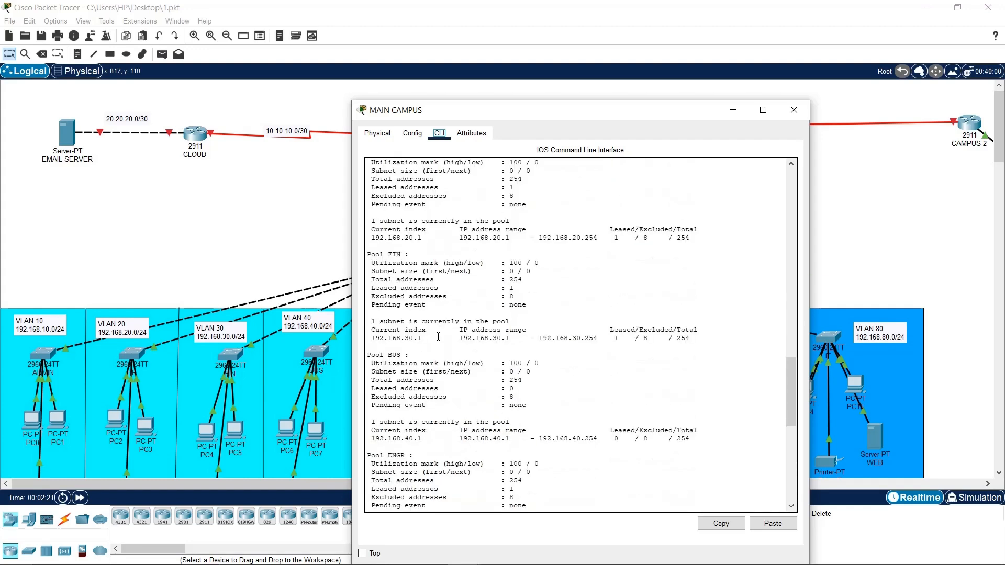
scroll(438, 340, down, 7)
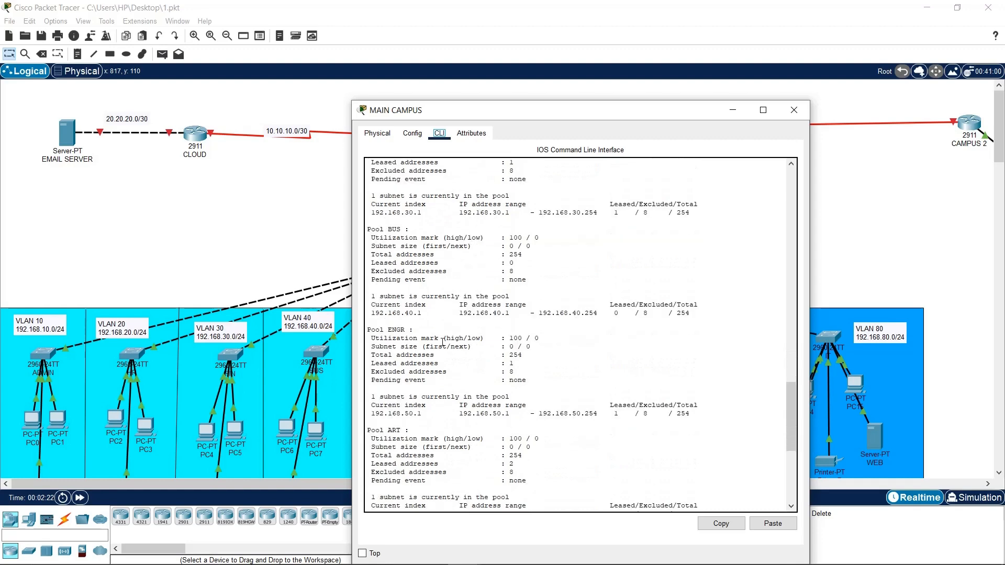
scroll(442, 344, down, 3)
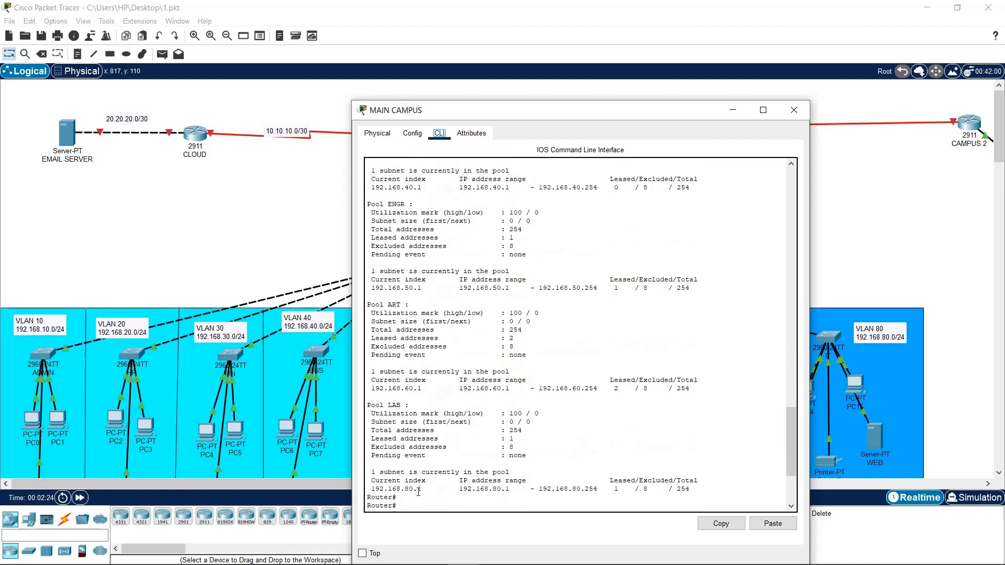
scroll(455, 423, up, 9)
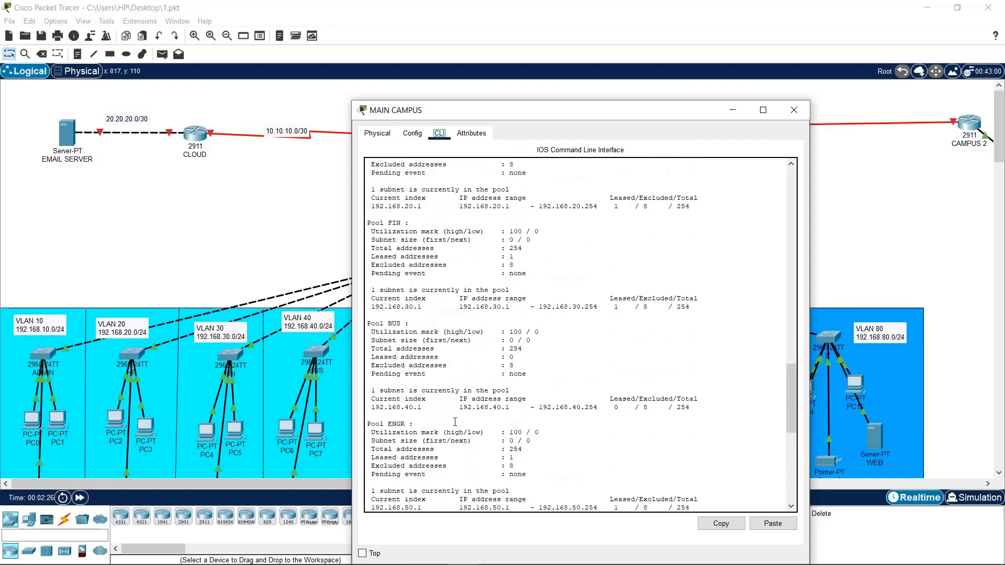
scroll(455, 421, up, 7)
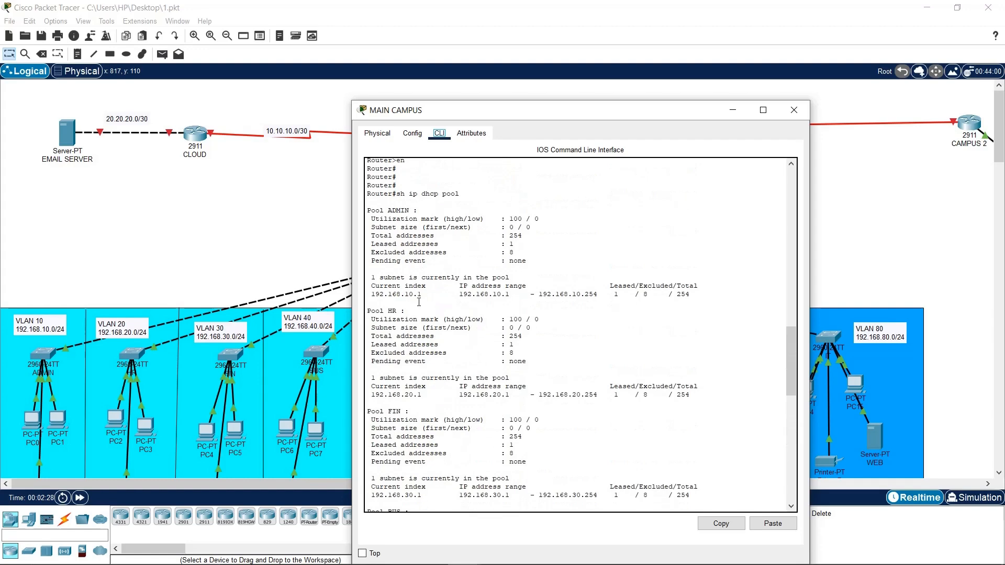
scroll(430, 307, down, 16)
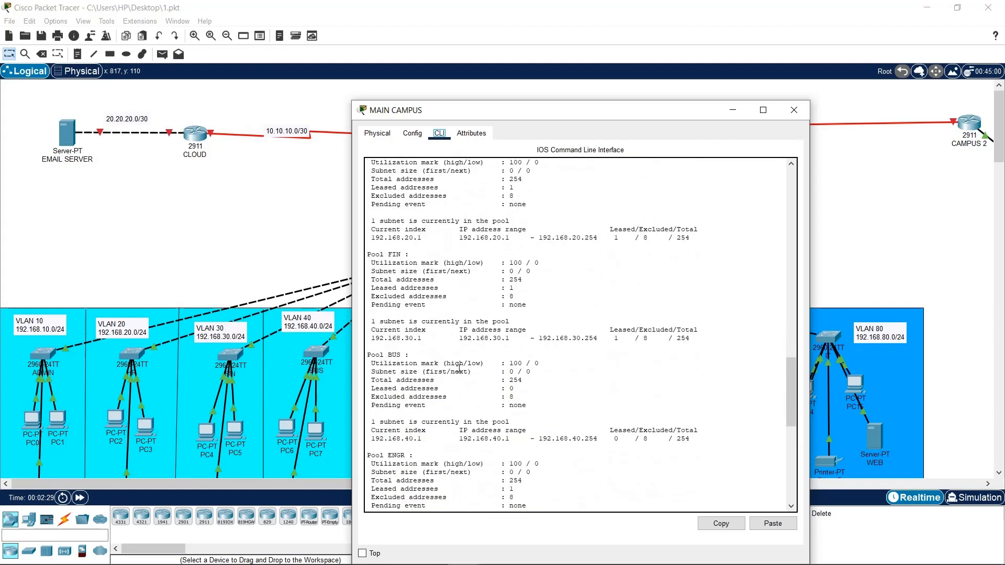
drag(527, 115, 325, 66)
key(Return)
key(Return)
key(Return)
key(Return)
key(Return)
key(Return)
key(Return)
key(Return)
key(Return)
key(Return)
key(Return)
key(Return)
key(Return)
key(Return)
key(Return)
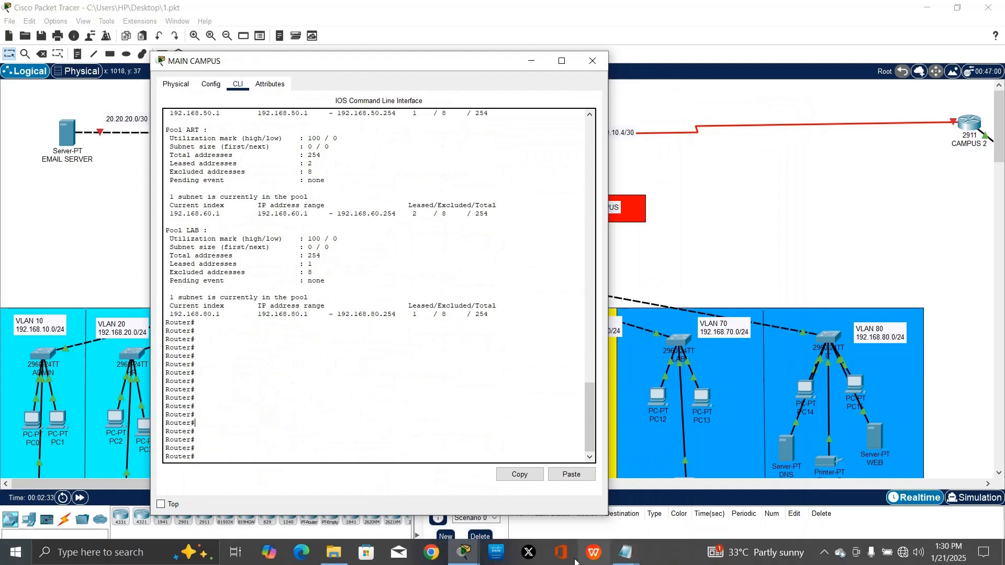
In the Notepad script, change the network to 192.168.70.0 and default router to 192.168.70.1
click(625, 552)
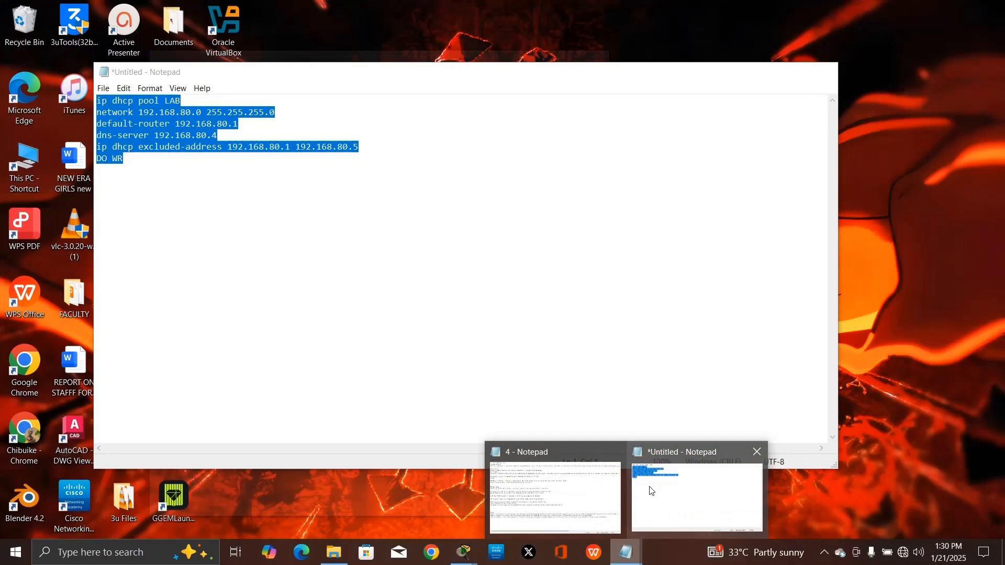
click(696, 497)
click(327, 215)
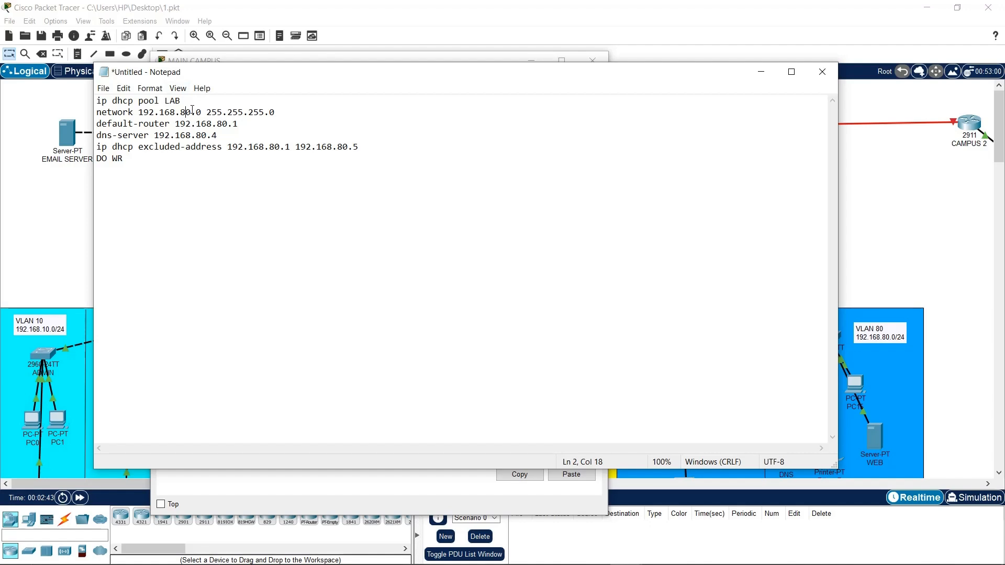
key(BackSpace)
text(7)
key(BackSpace)
text(7)
Change the excluded range to 192.168.70.1–192.168.70.5 and select the pool commands
key(ctrl+a)
click(260, 200)
click(274, 146)
key(BackSpace)
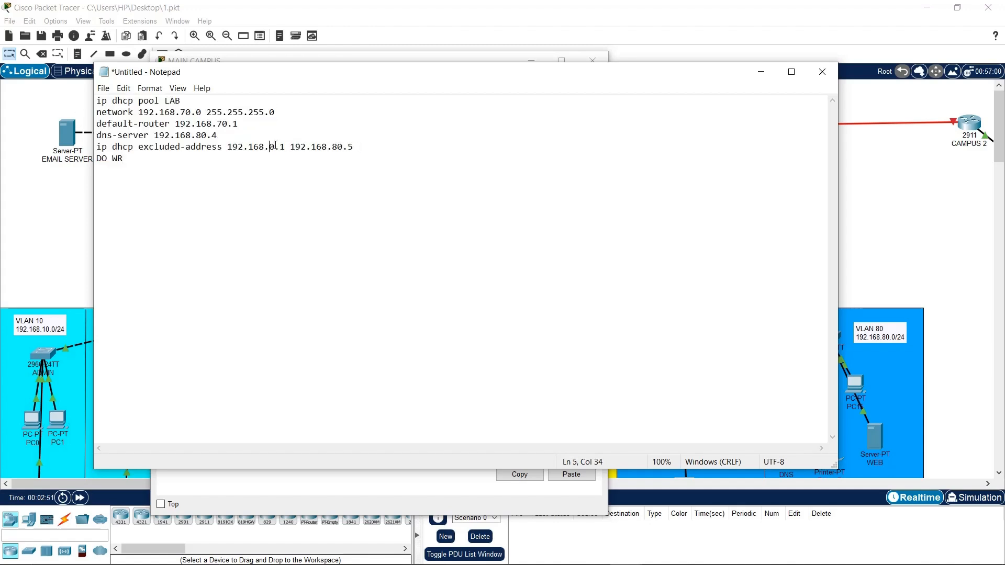
text(7)
click(343, 147)
key(BackSpace)
text(7)
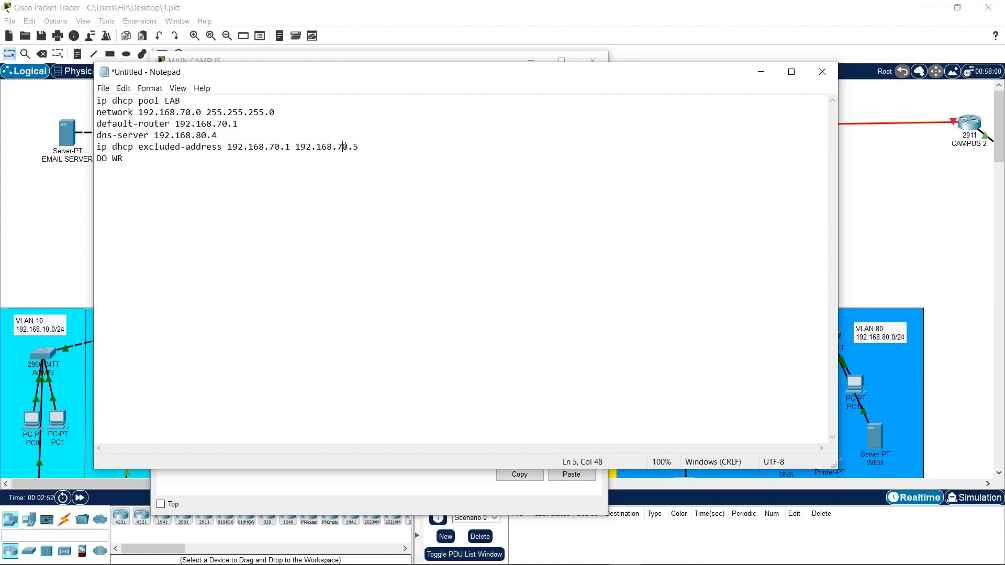
drag(155, 190, 97, 100)
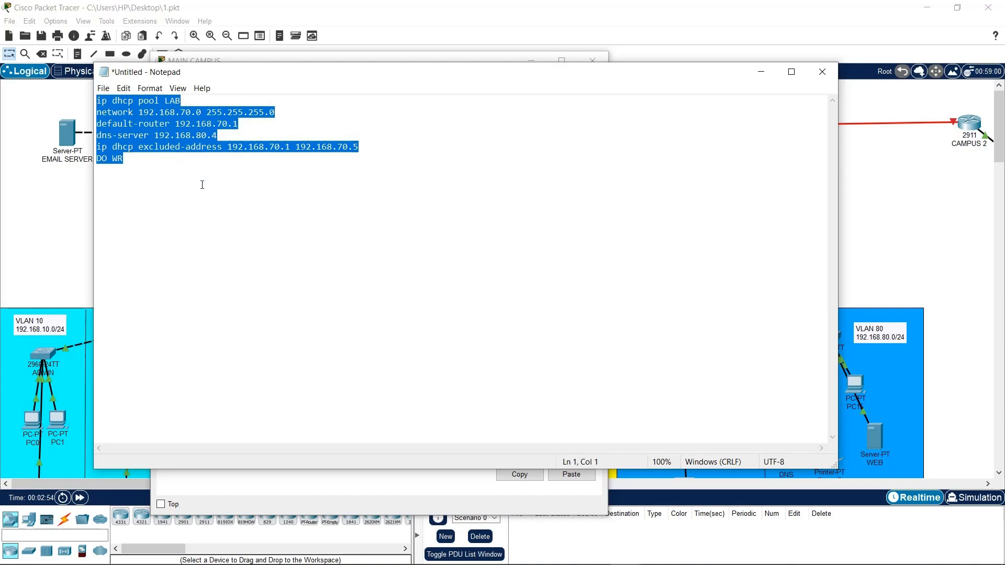
click(765, 75)
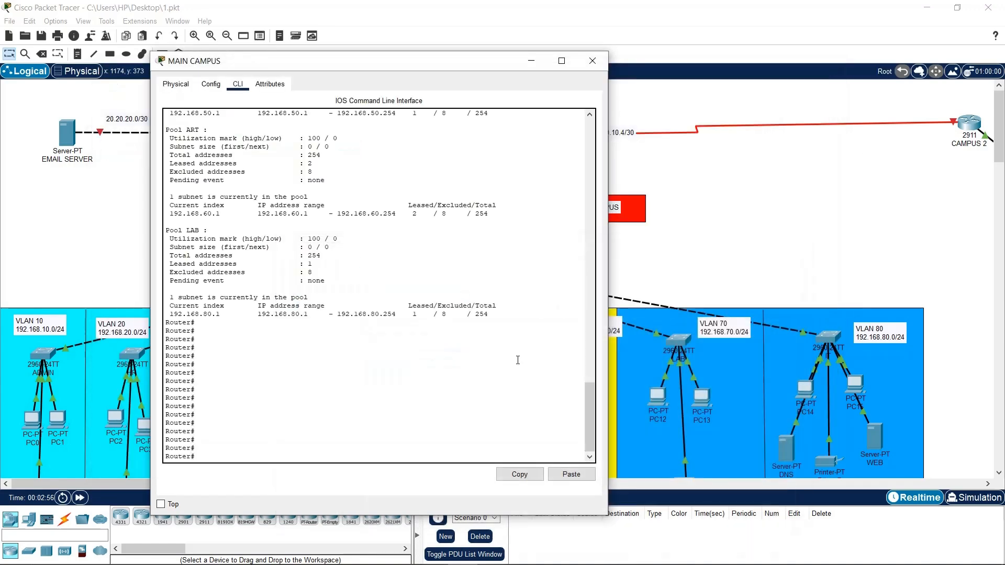
Enter privileged mode (en) and global configuration mode (conf t) on the MAIN CAMPUS router
text(conf tr)
key(Return)
key(Return)
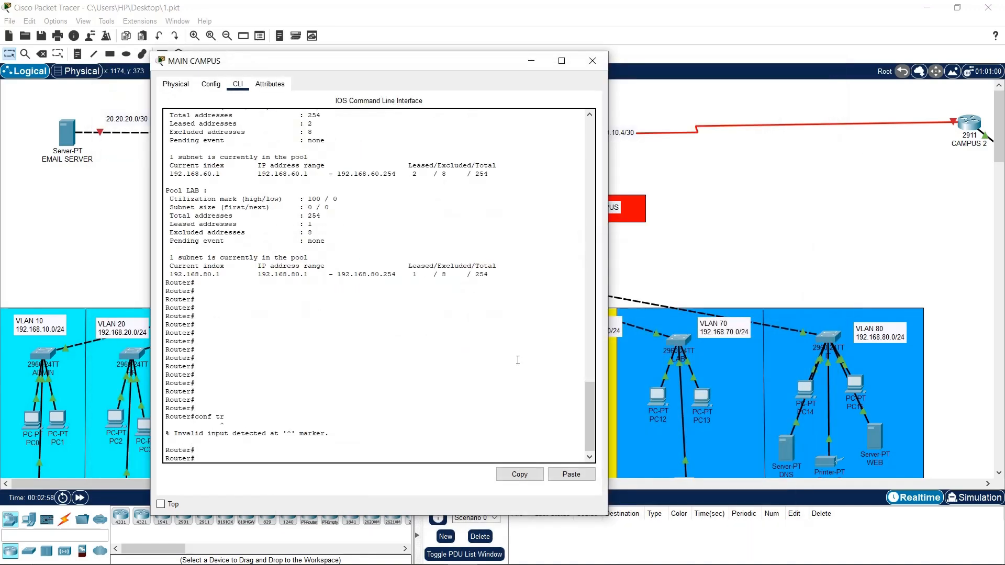
text(conft)
key(Return)
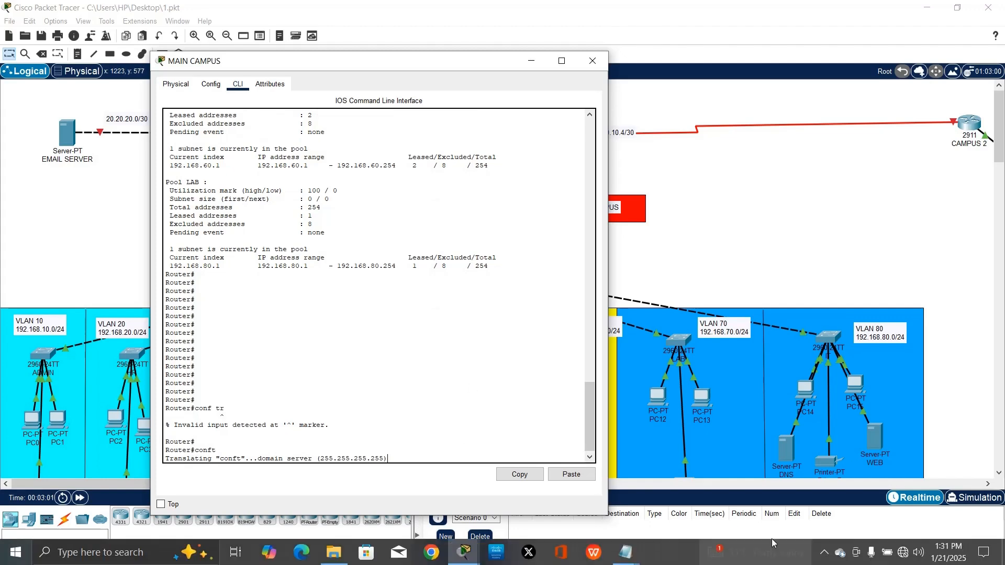
click(839, 552)
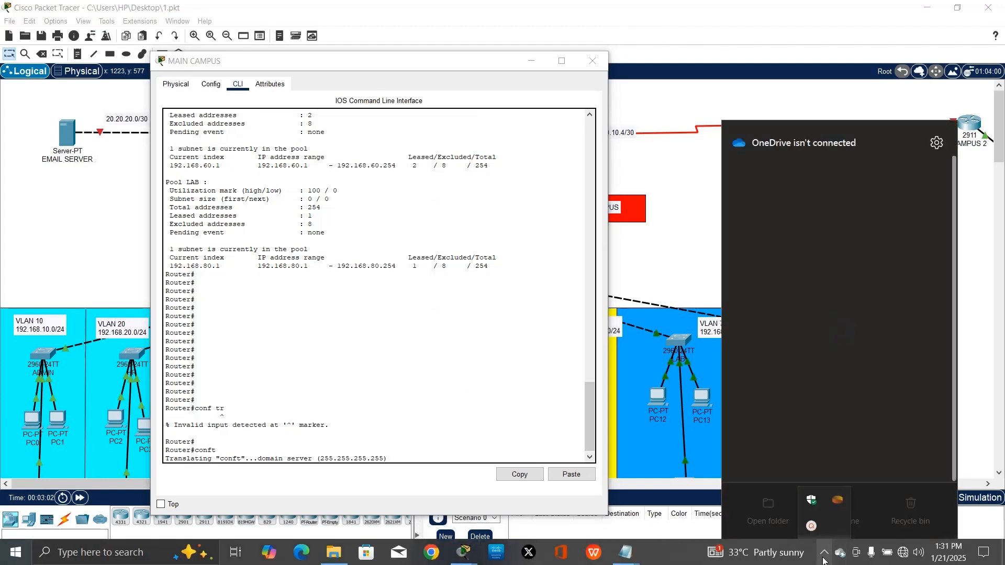
click(811, 526)
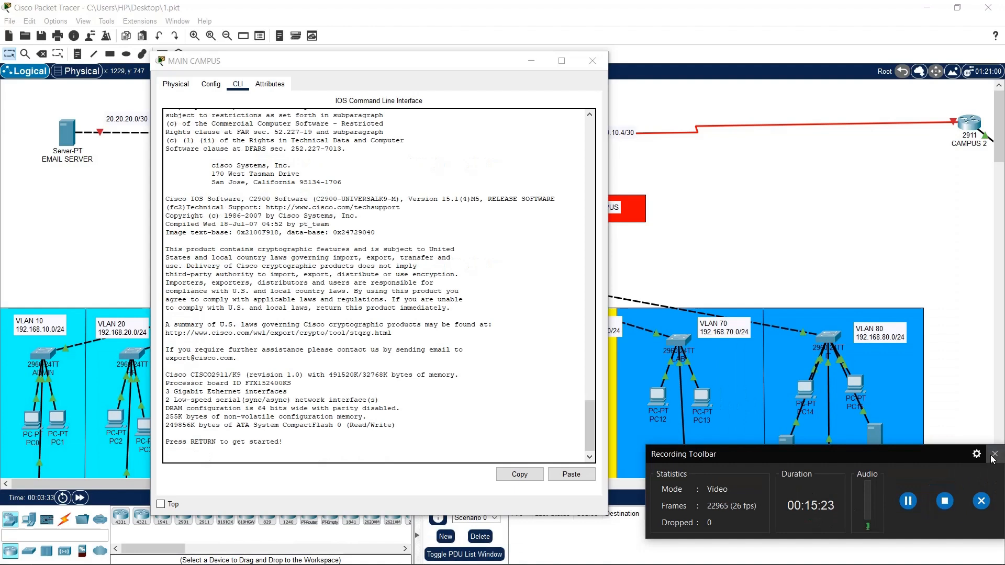
key(Return)
key(Return)
key(Return)
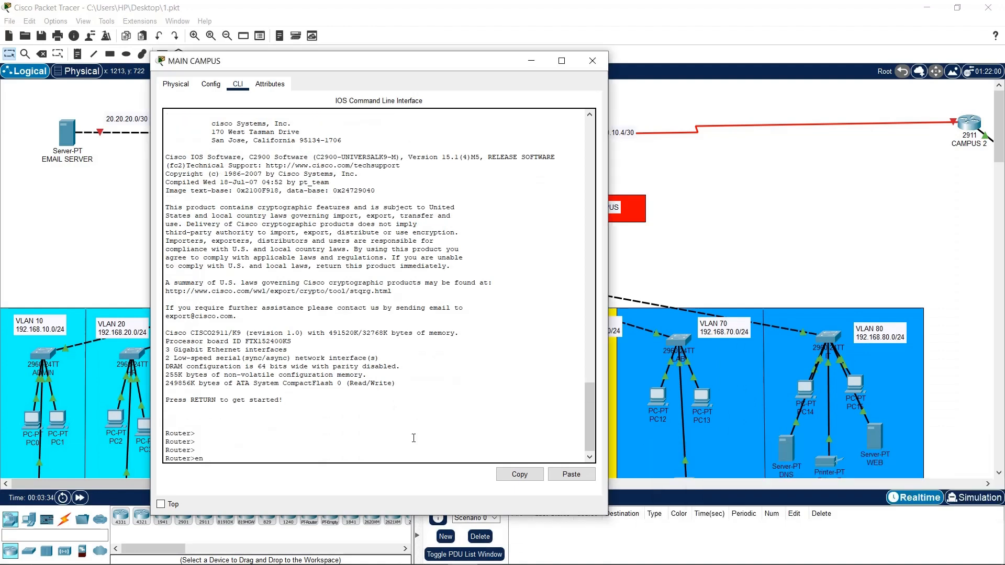
text(en)
key(Return)
key(Return)
text(conf t)
key(Return)
key(Return)
key(Return)
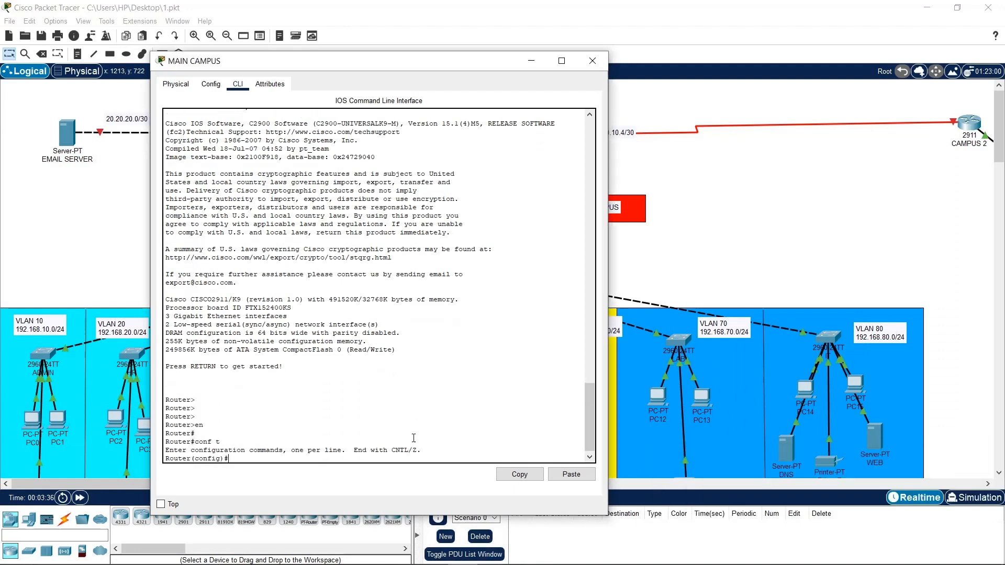
Paste the LAB pool commands for 192.168.70.0 with DNS 192.168.80.4 and save with do wr
right_click(413, 439)
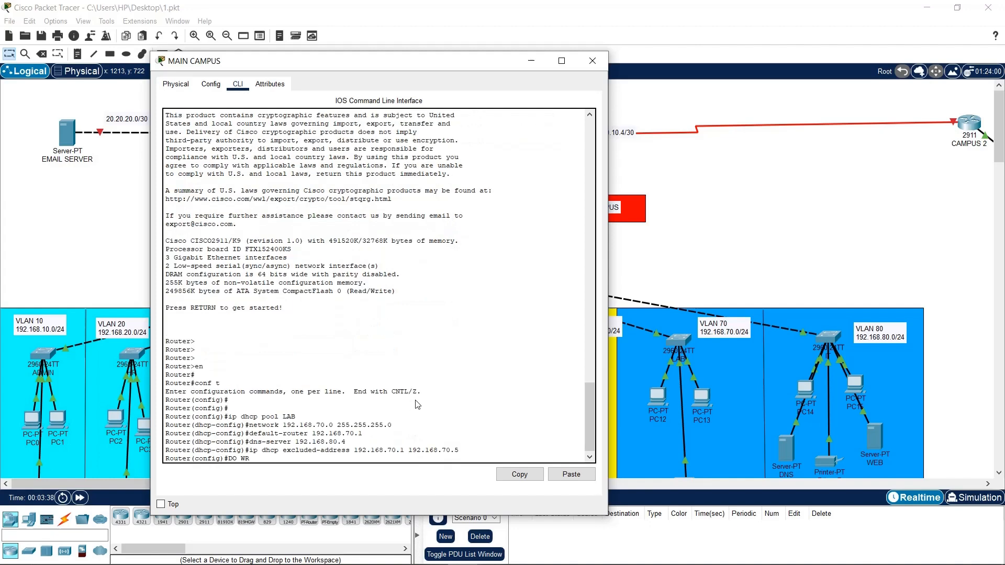
key(Return)
key(Return)
key(Return)
key(Return)
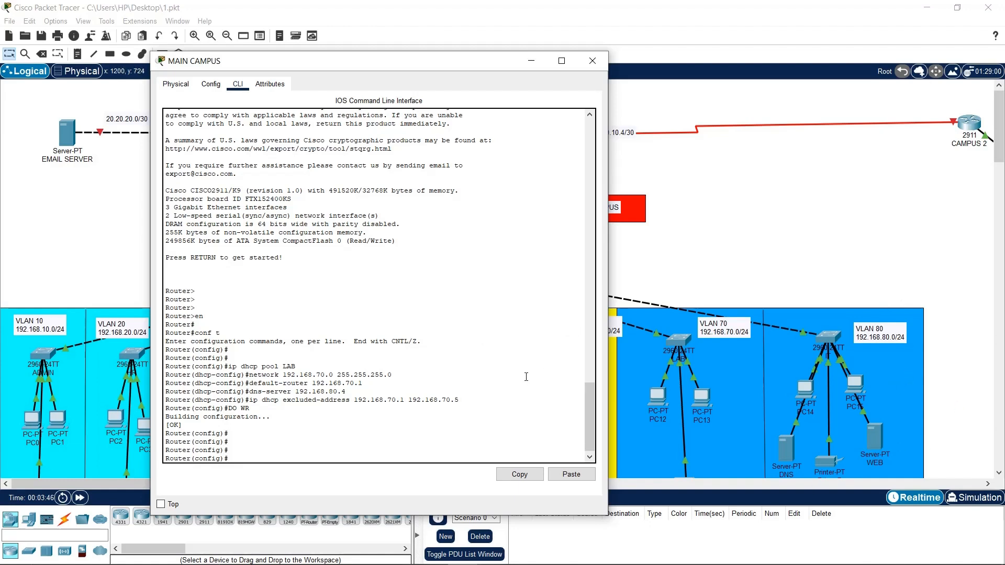
mouse_move(612, 560)
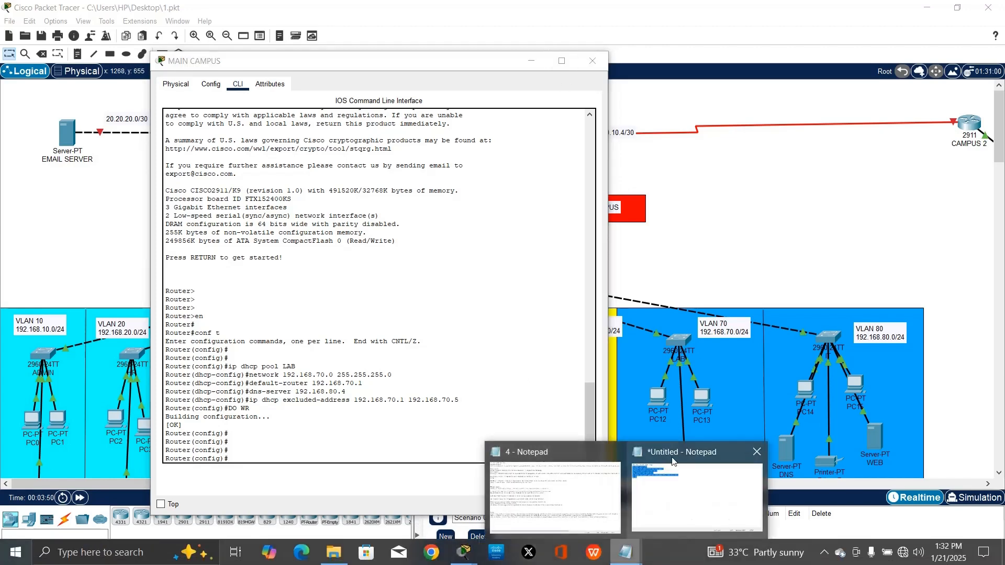
Edit the script to pool IT on 192.168.80.0, gateway 192.168.80.1, excluding .80.1–.80.5, and select it
click(698, 492)
click(365, 96)
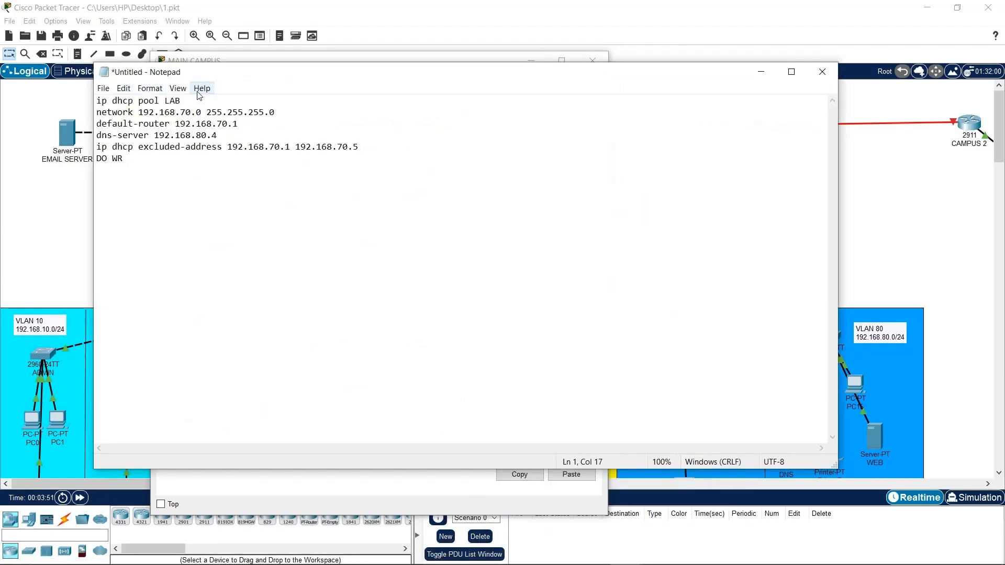
key(BackSpace)
key(BackSpace)
text(8)
key(Delete)
text(8)
key(BackSpace)
text(8)
key(BackSpace)
text(8)
key(ctrl+a)
key(ctrl+c)
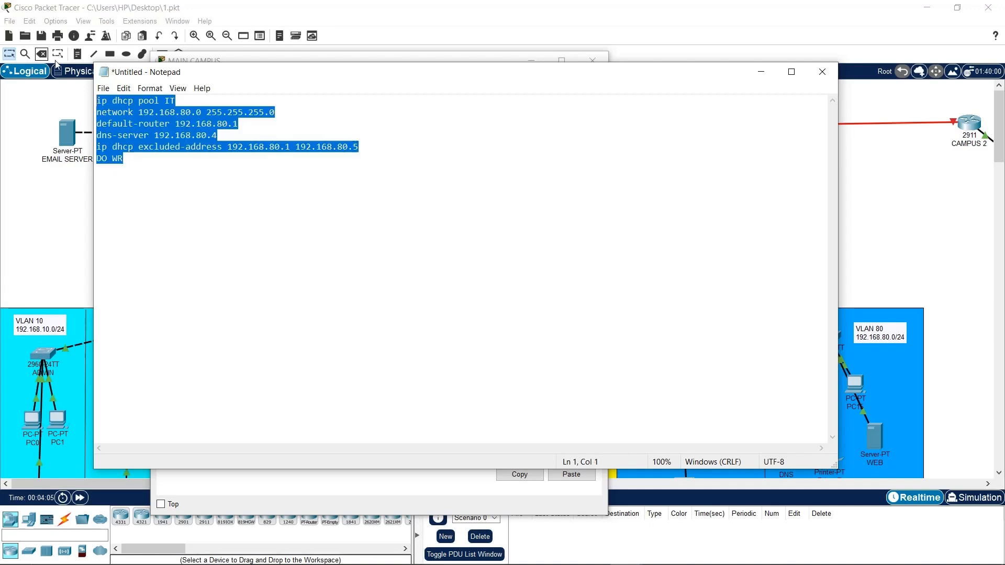
click(761, 72)
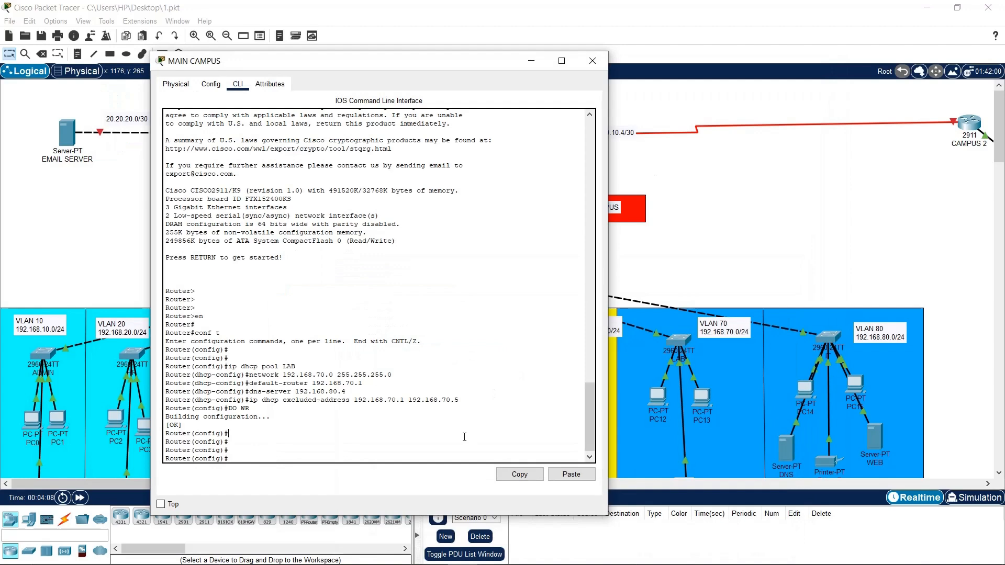
Paste the IT pool commands into the router console and save with wr
click(571, 474)
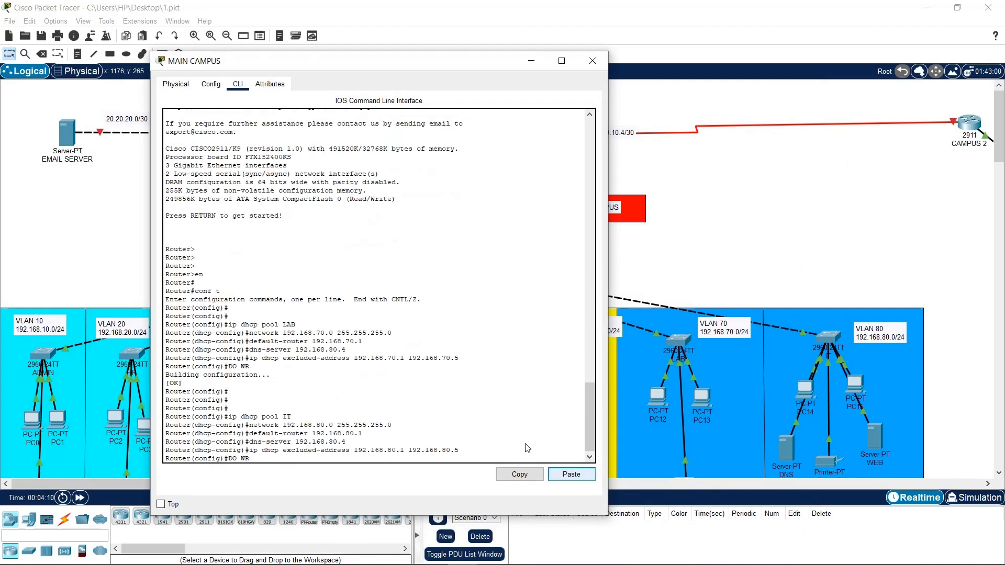
click(570, 474)
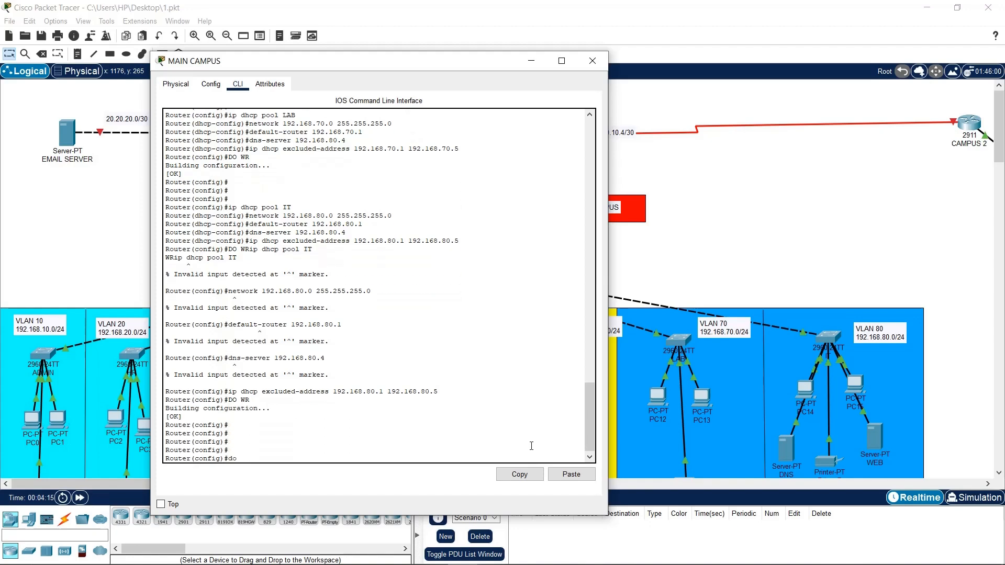
text(wr)
key(Return)
key(Return)
click(665, 462)
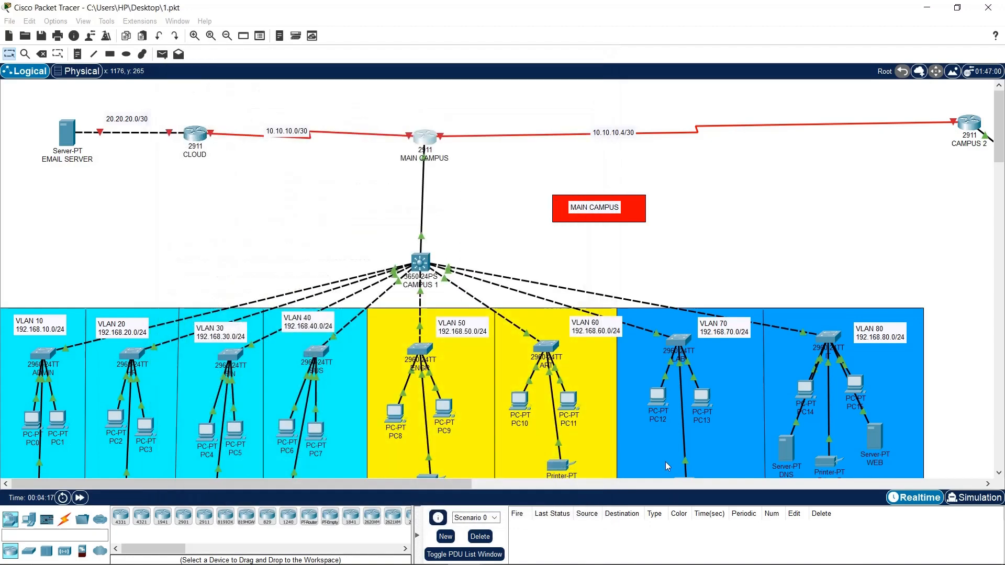
Switch PC12's IP configuration from Static to DHCP so it obtains 192.168.70.6
click(659, 397)
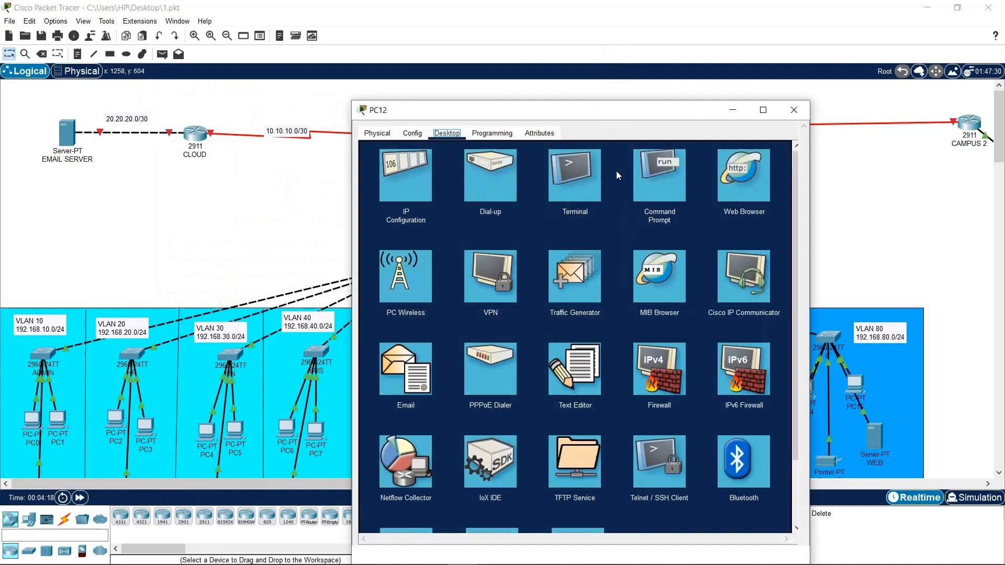
click(410, 183)
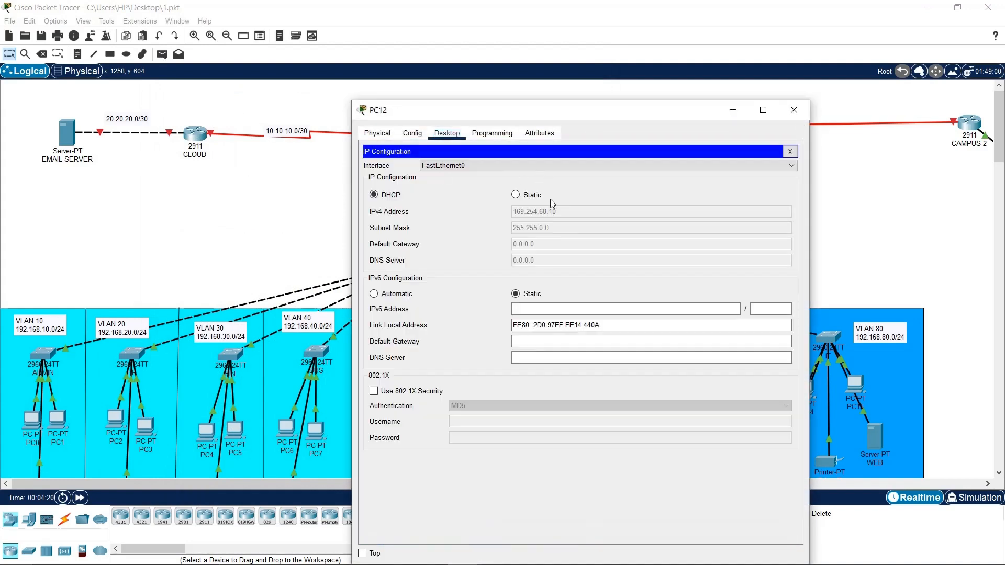
click(528, 195)
click(388, 195)
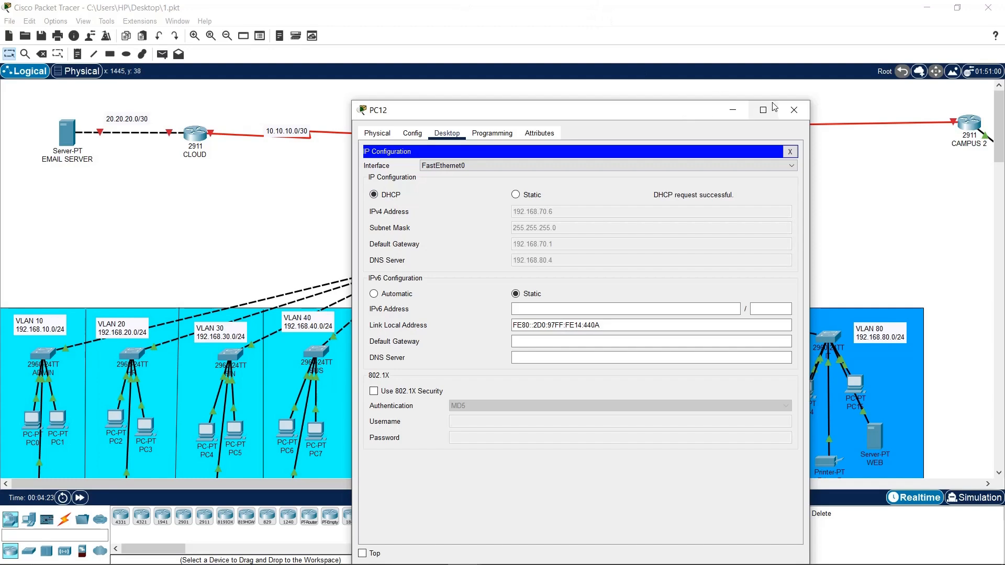
click(794, 109)
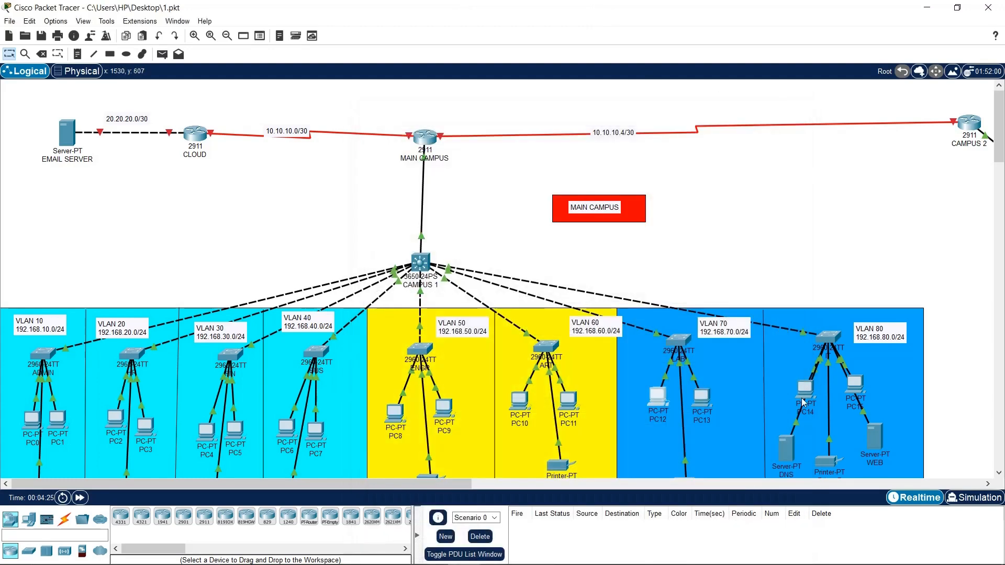
Switch PC14's IP configuration from Static to DHCP to request an address
click(804, 399)
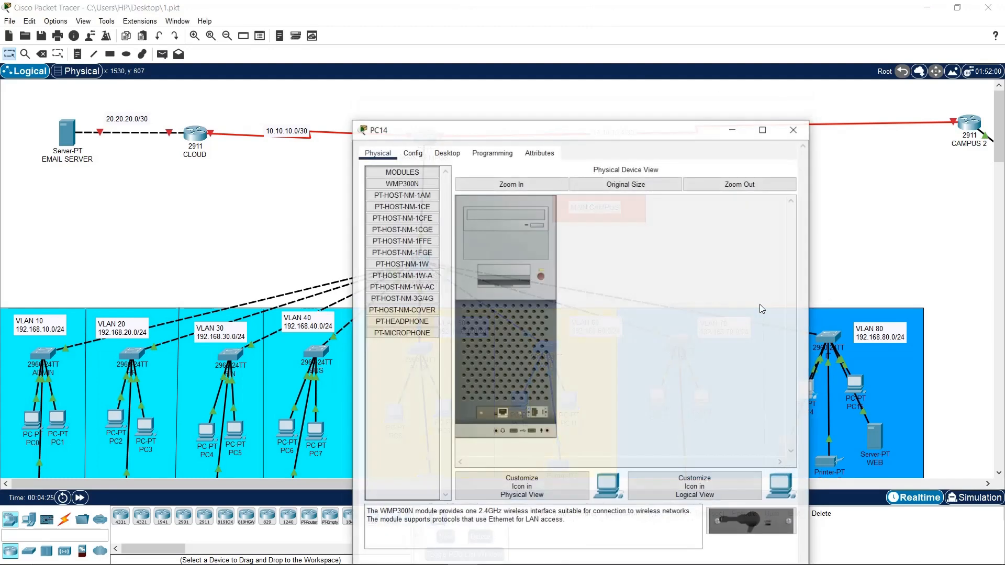
click(447, 152)
click(414, 203)
click(516, 214)
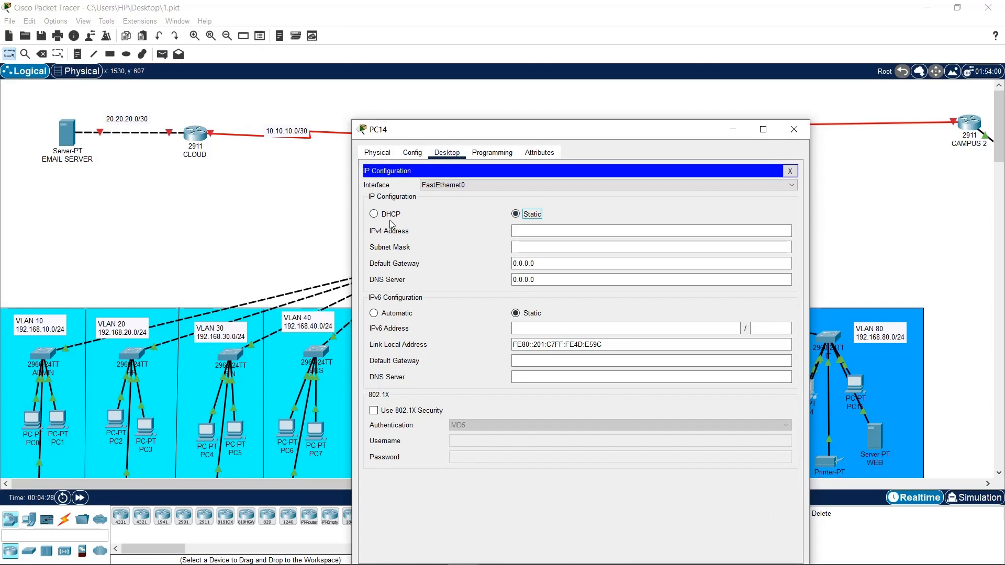
click(375, 214)
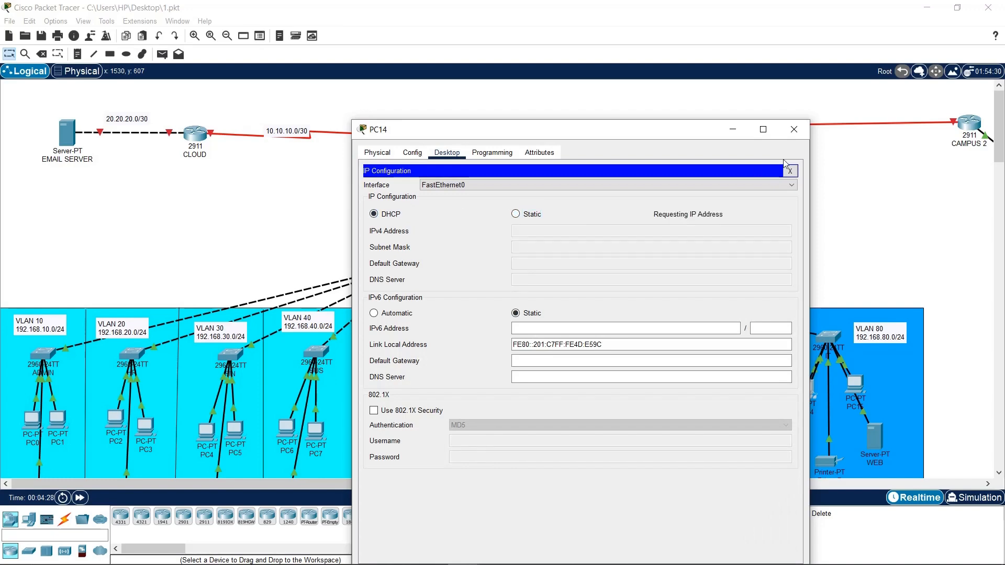
click(797, 130)
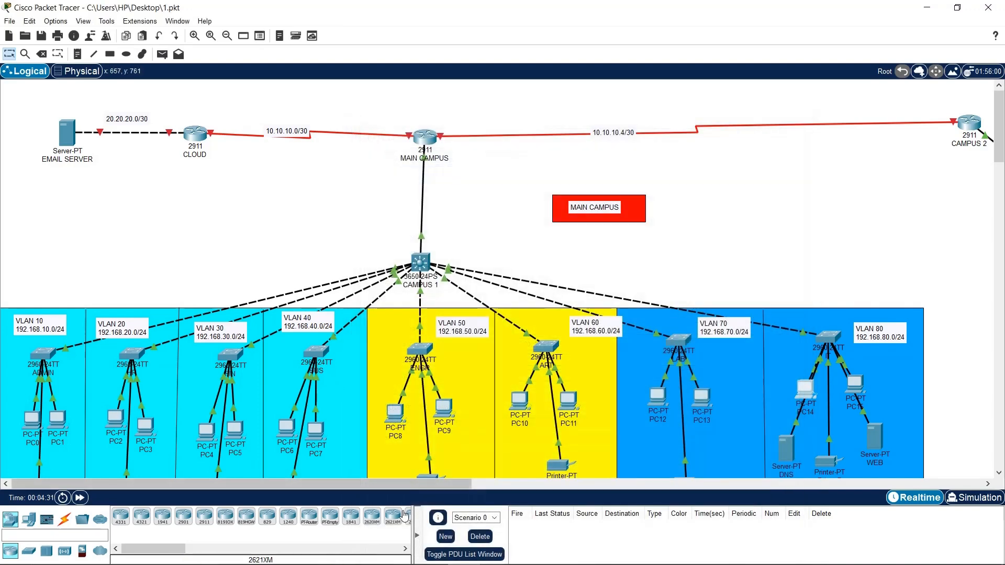
Turn on the DNS service on the DNS server
drag(410, 481, 608, 482)
scroll(354, 332, down, 3)
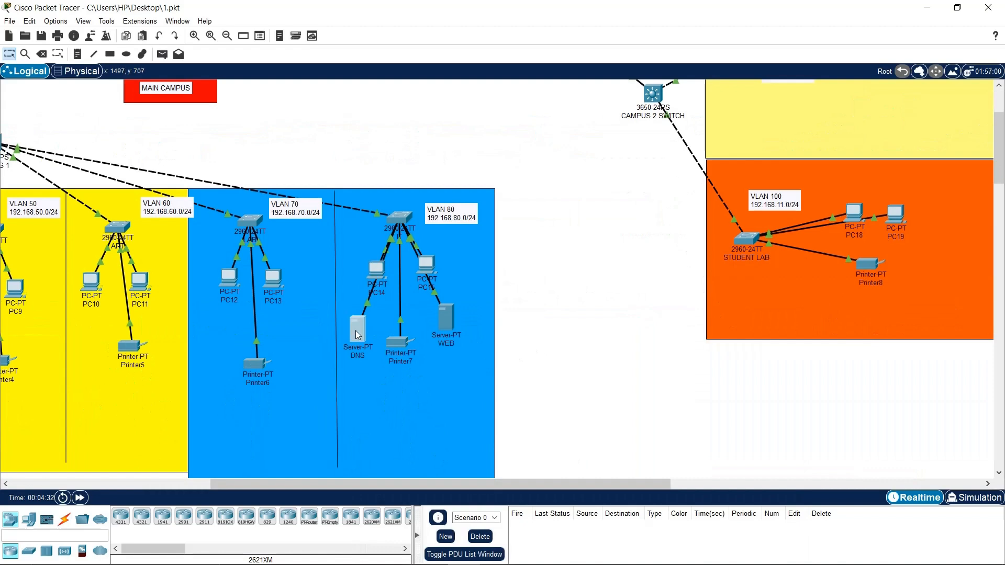
click(357, 329)
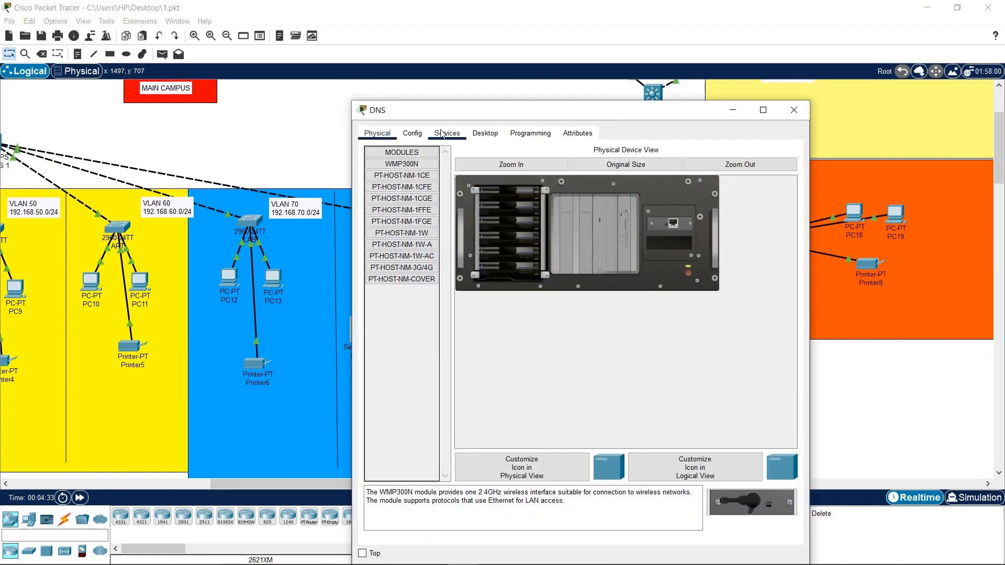
click(444, 134)
drag(409, 110, 150, 60)
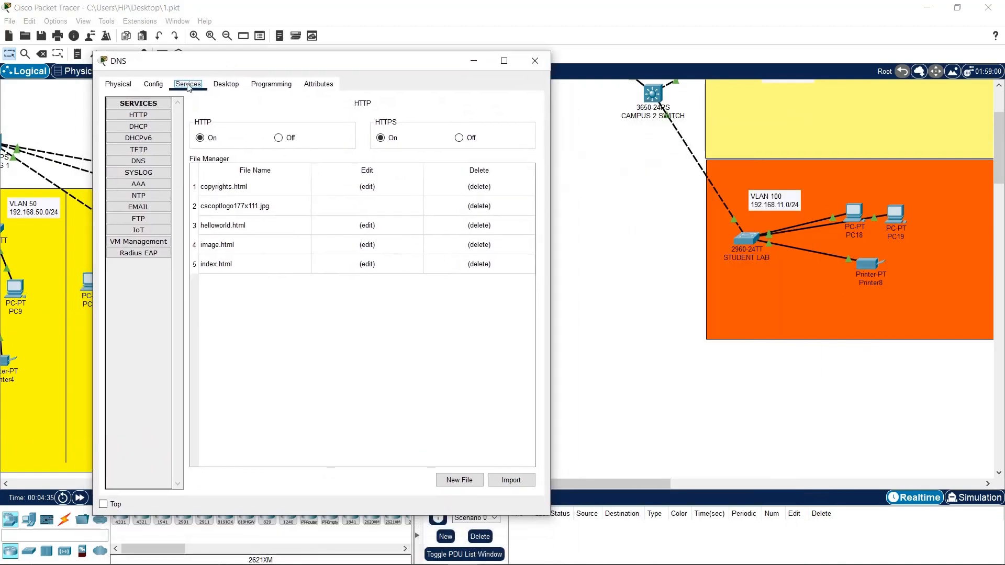
click(151, 161)
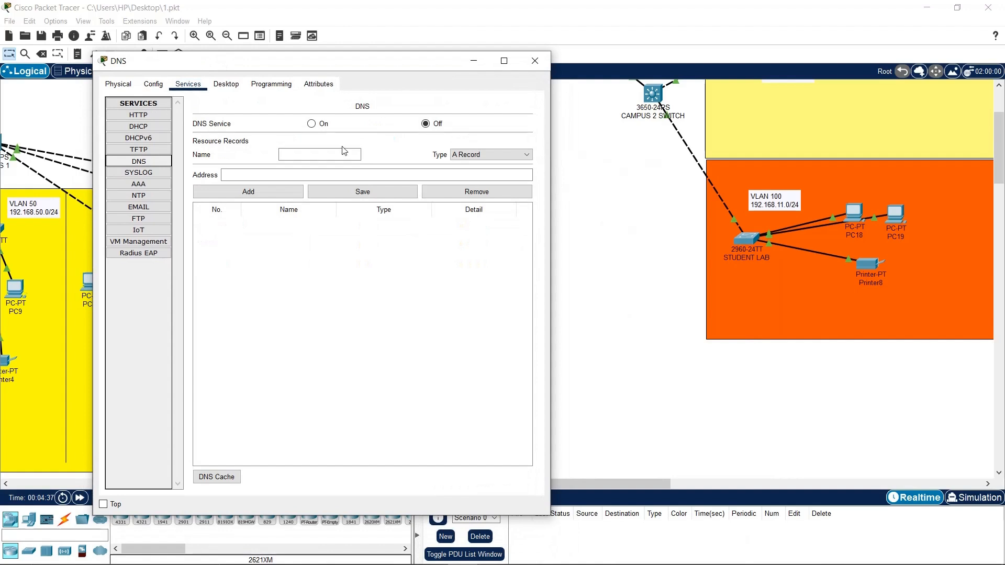
click(312, 126)
Fill in an A record for futo.edu.com at 192.168.10.5 and keep the window on top
drag(340, 66, 783, 48)
click(776, 134)
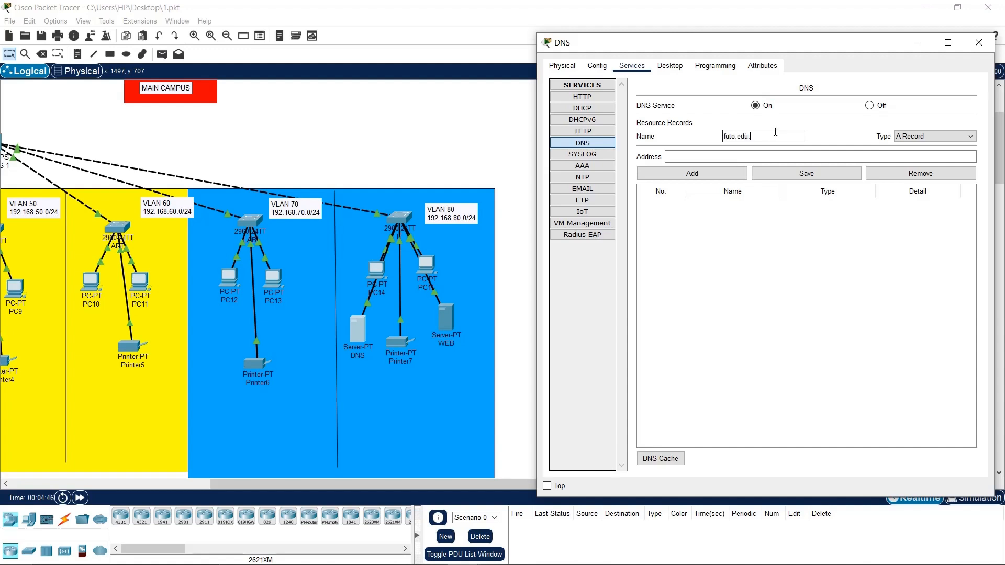
click(798, 156)
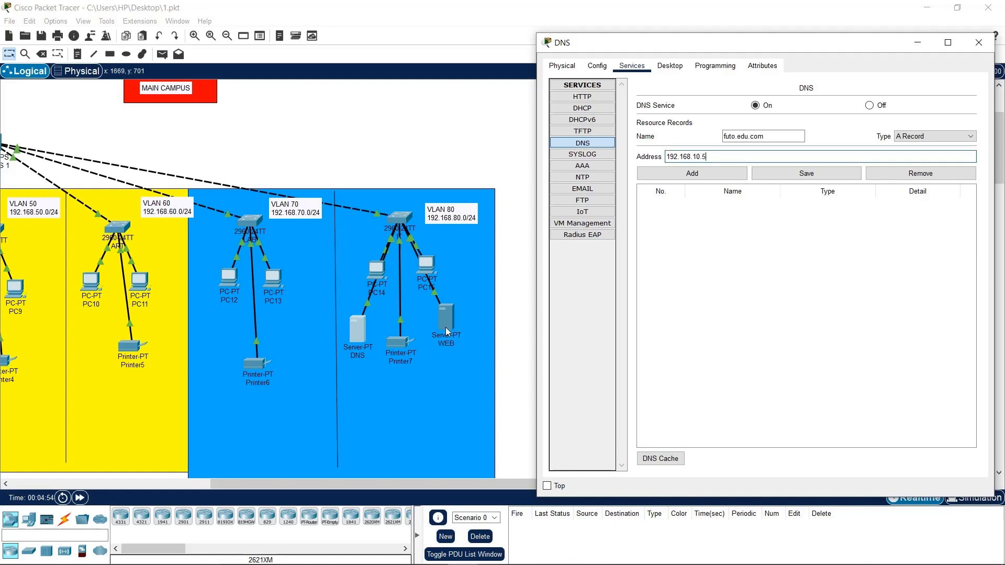
click(546, 486)
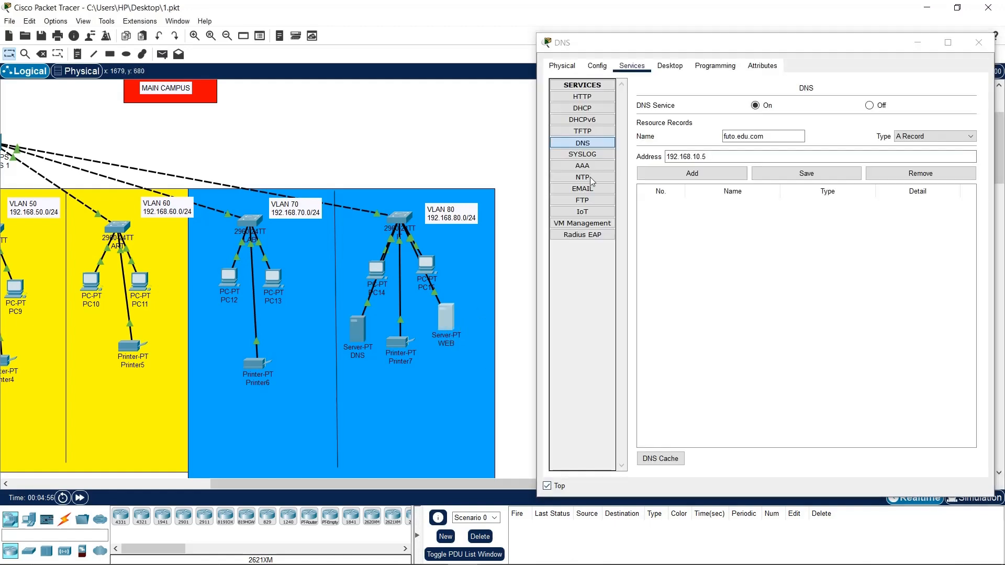
Open index.html in the WEB server's HTTP service and save it, overwriting the existing file
click(446, 316)
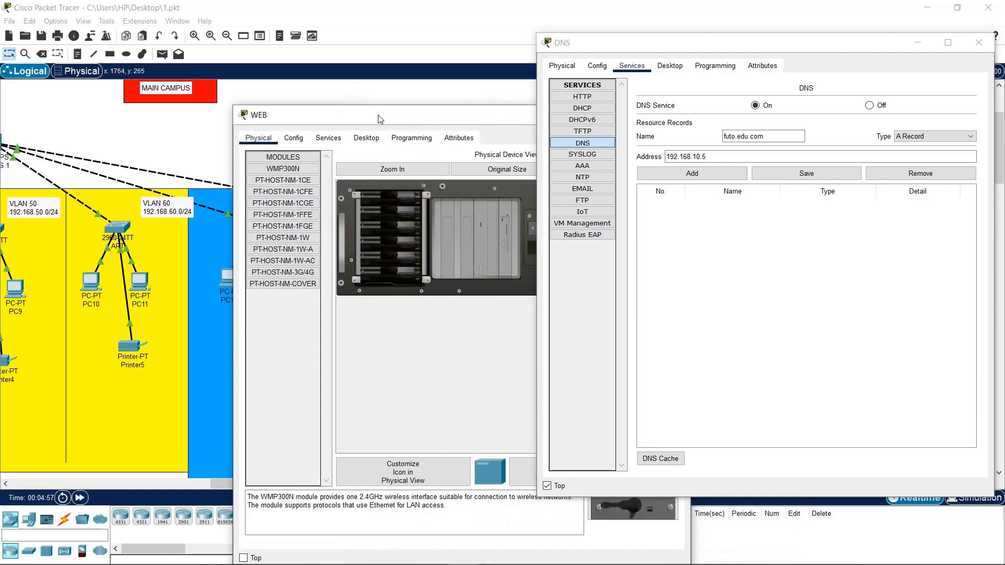
drag(389, 117, 200, 25)
click(149, 44)
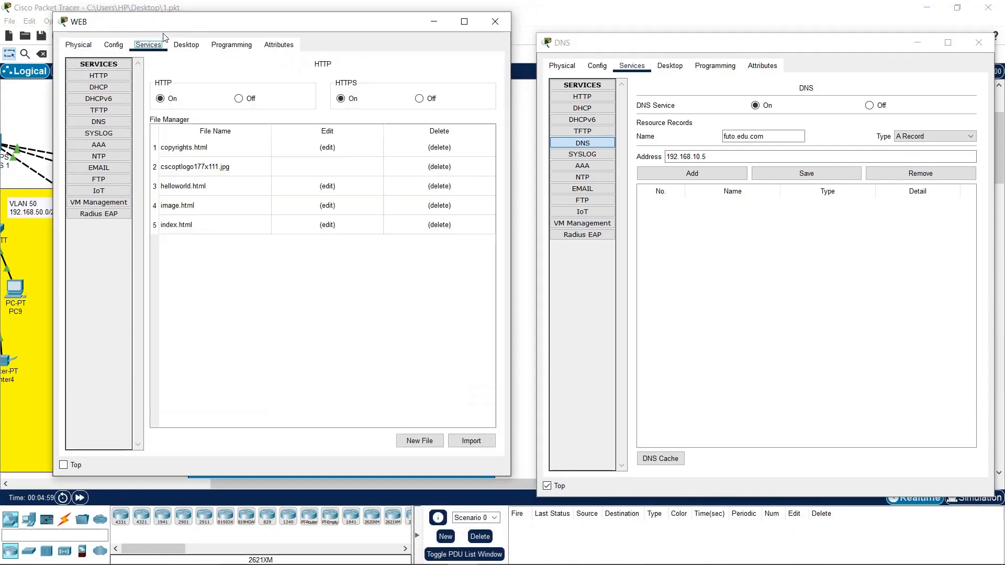
click(110, 79)
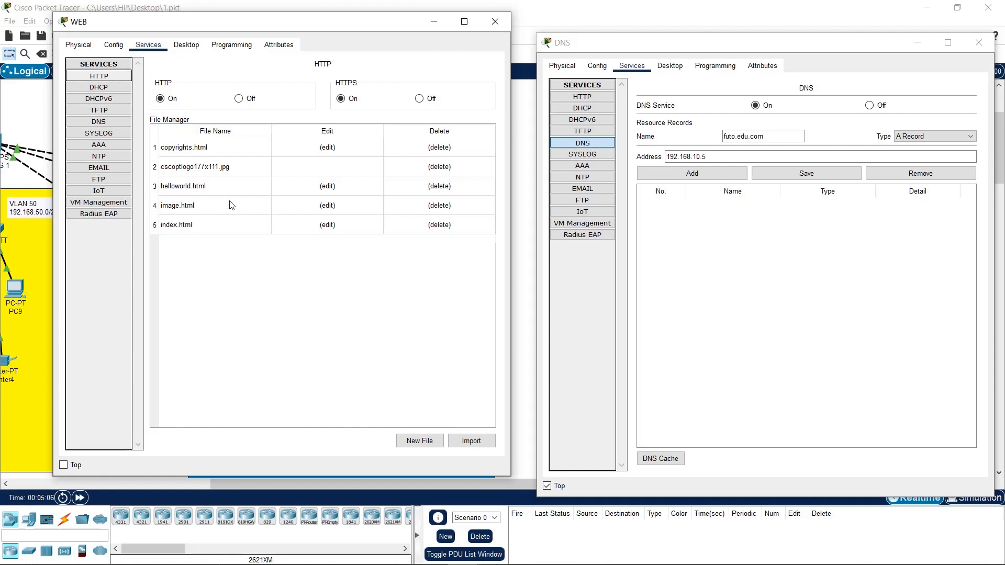
click(212, 228)
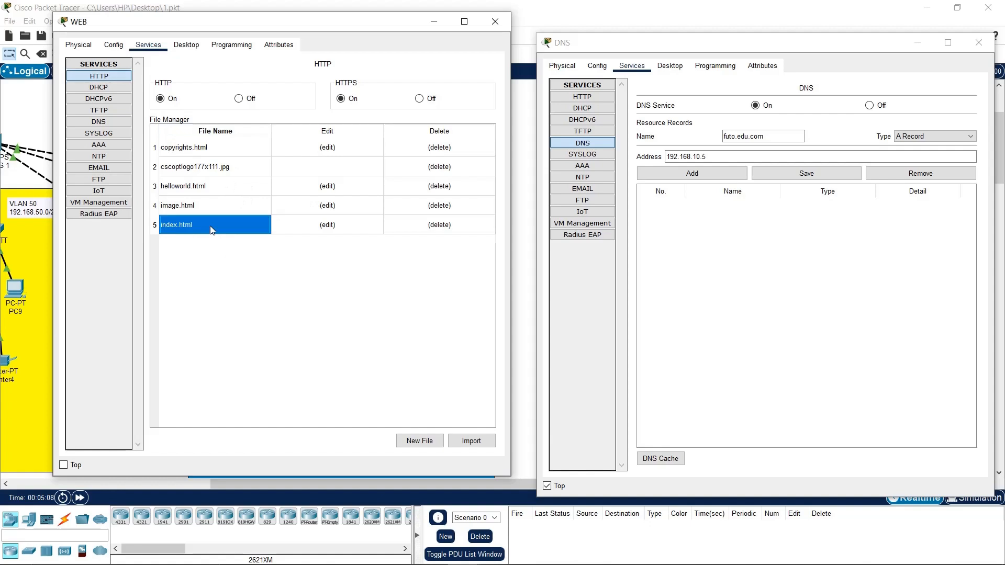
click(322, 225)
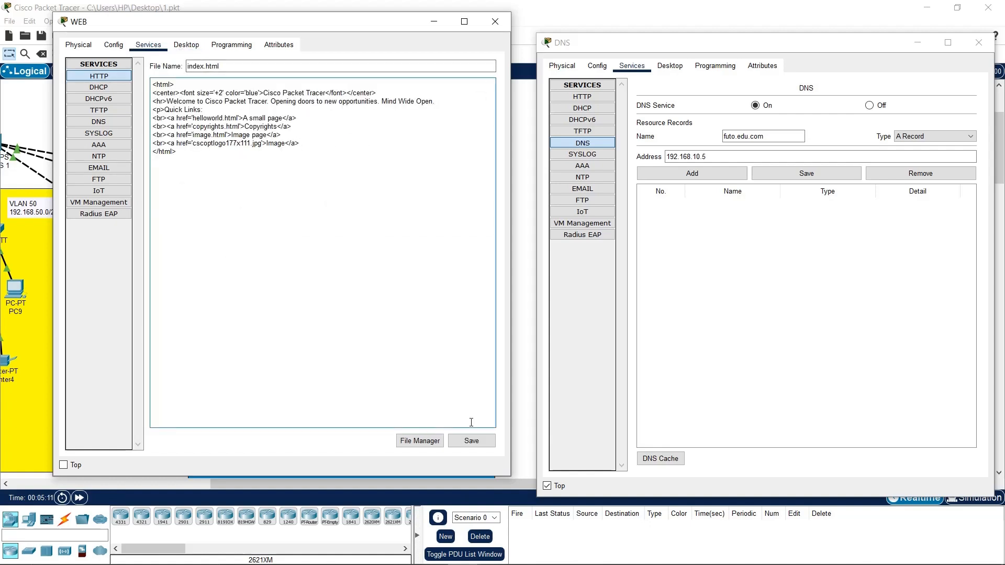
click(471, 441)
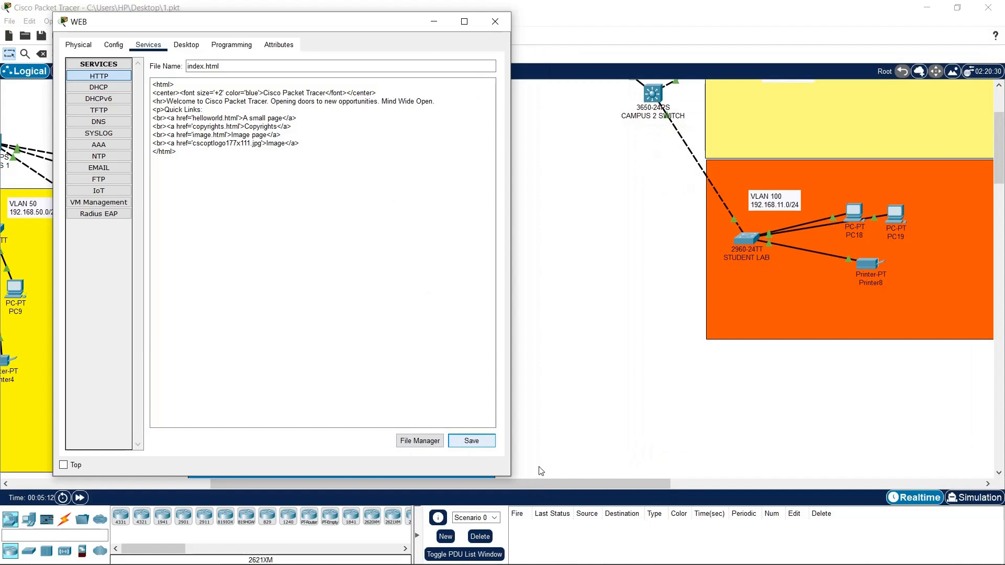
click(470, 440)
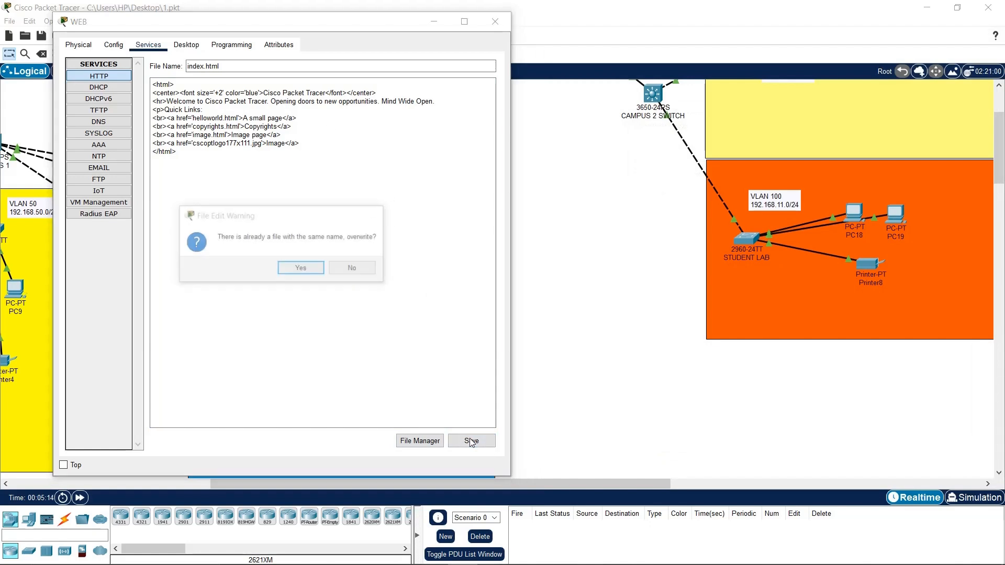
click(306, 267)
Give the WEB server the static IPv4 address 192.168.80.5 with mask 255.255.255.0
click(186, 44)
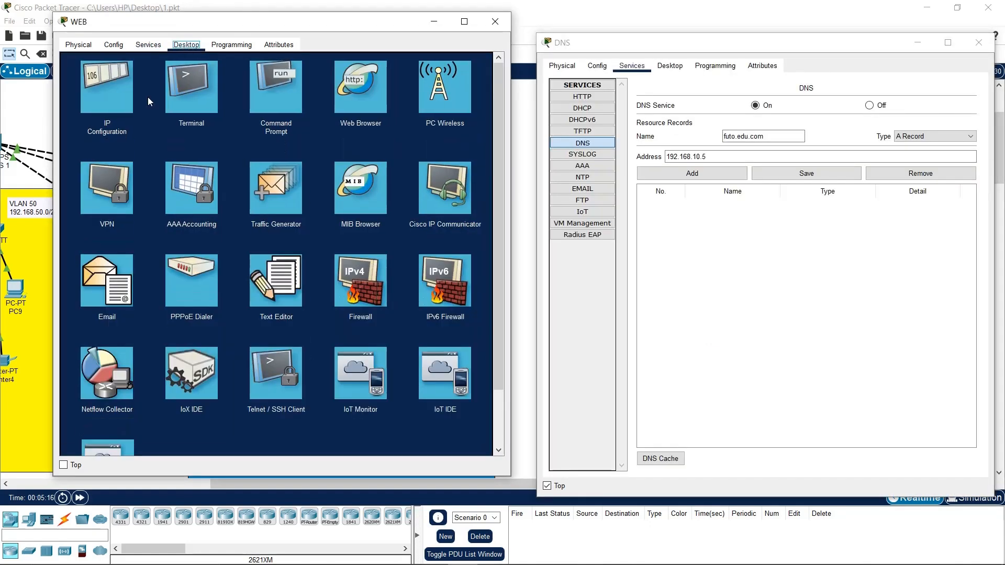
click(129, 103)
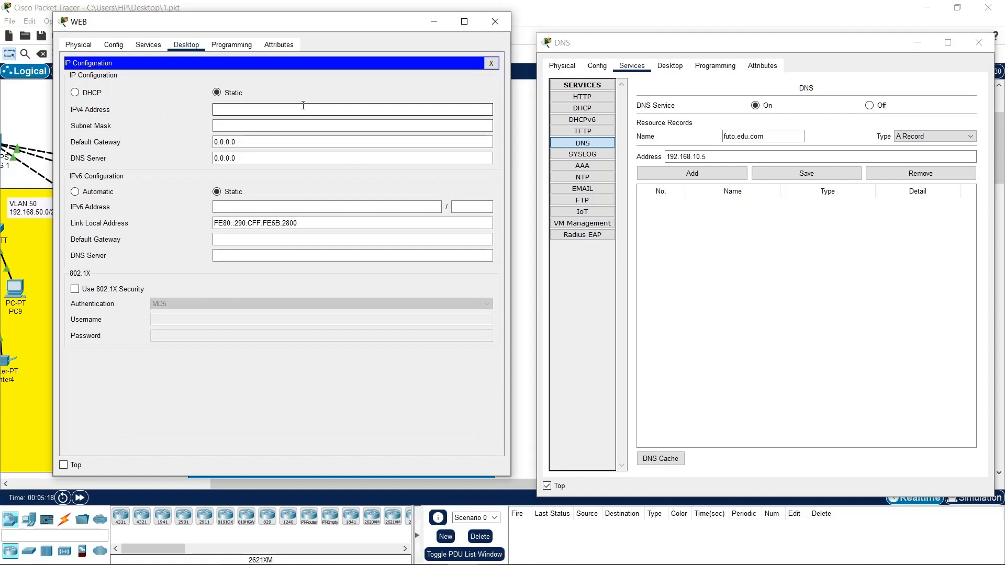
click(303, 106)
text(192.168.8)
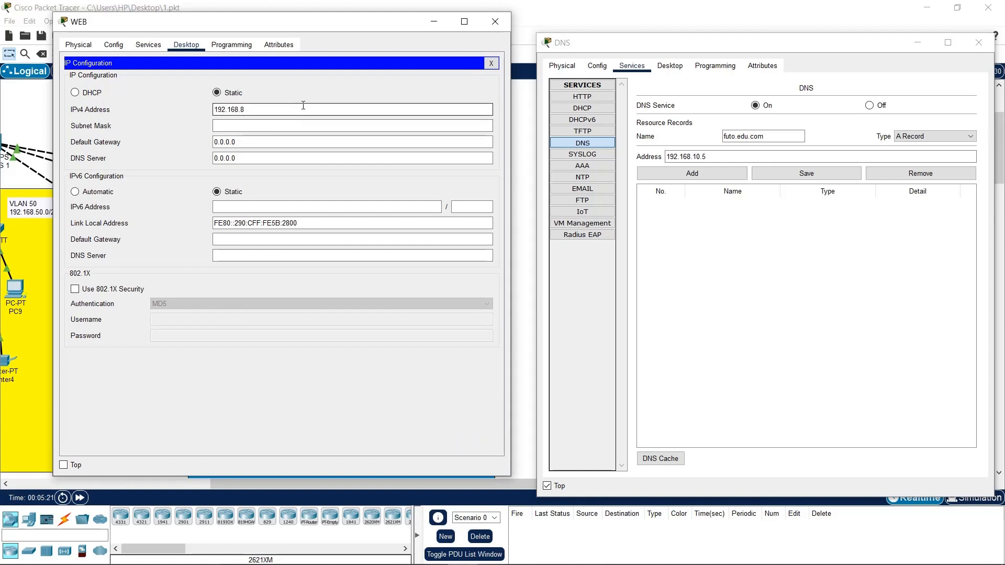
text(0.5)
key(Tab)
Correct the DNS record's address to 192.168.80.5
drag(696, 156, 700, 156)
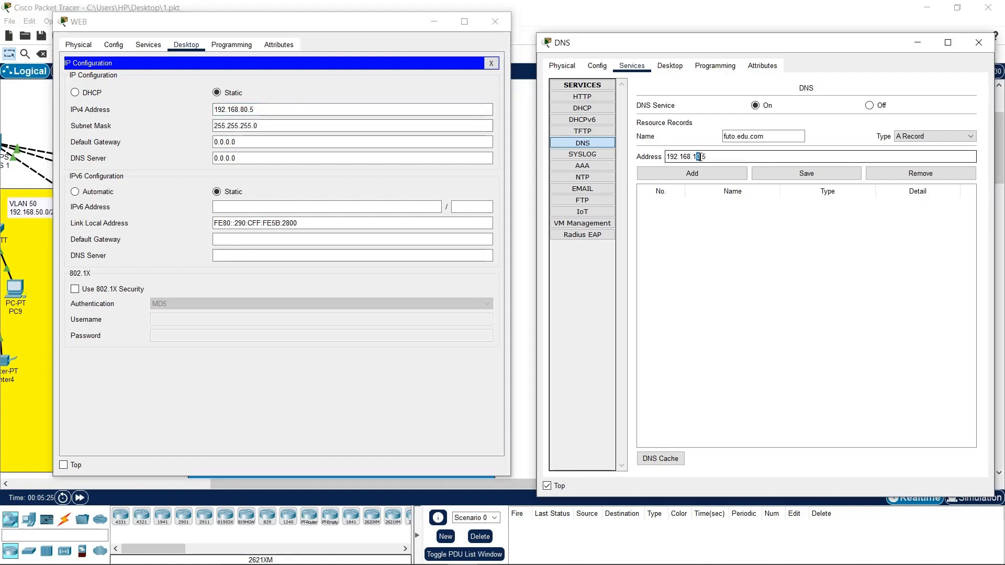
key(BackSpace)
text(80)
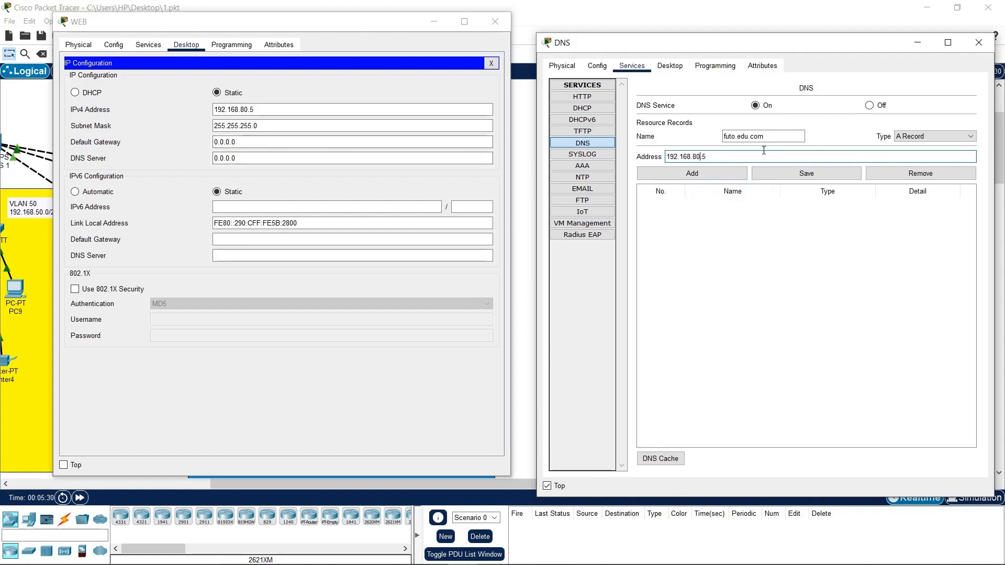
Set the WEB server's default gateway to 192.168.80.1 and DNS server to 192.168.80.4
drag(259, 110, 212, 110)
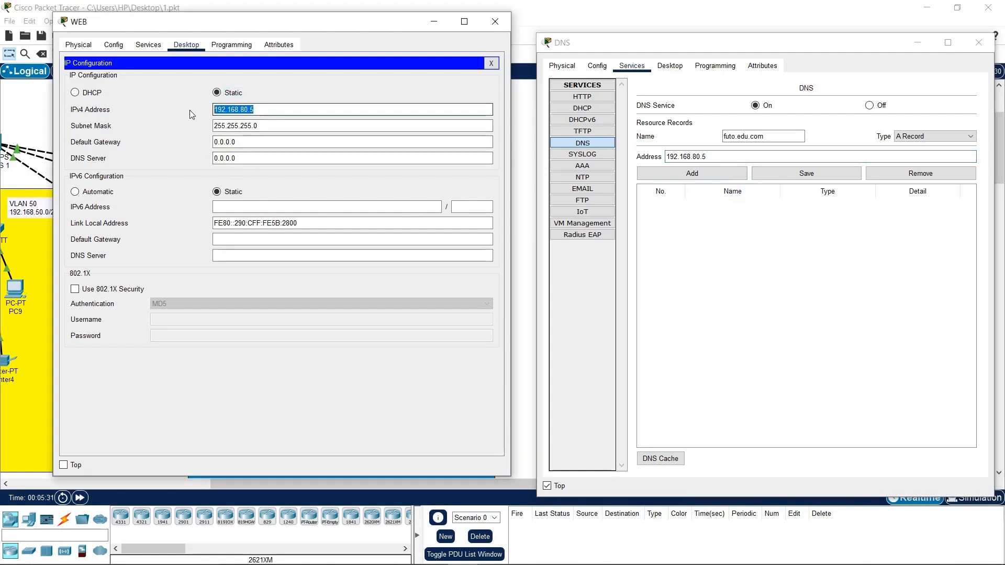
text(192.168.80.5)
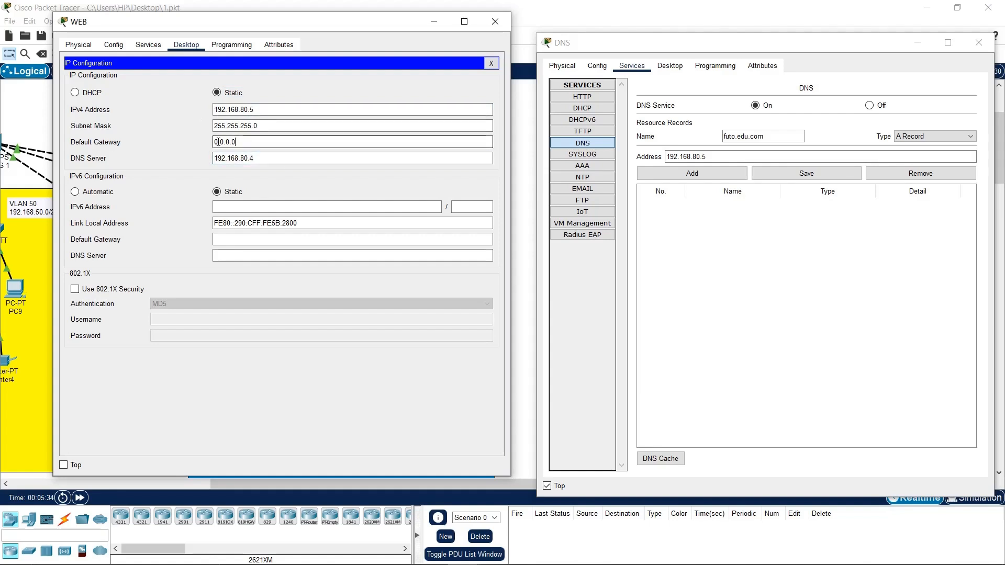
drag(251, 142, 184, 142)
text(192.168.80.5)
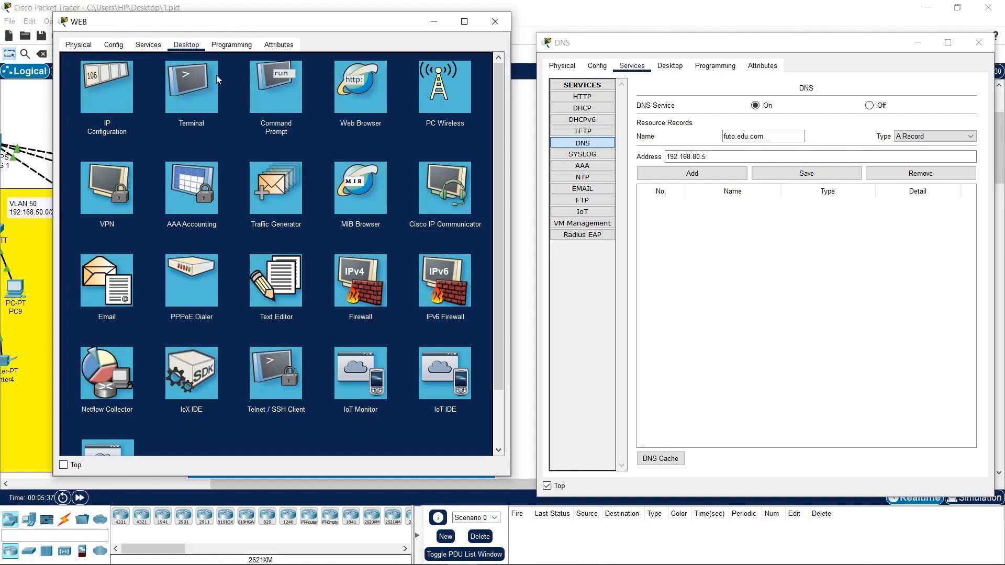
click(87, 79)
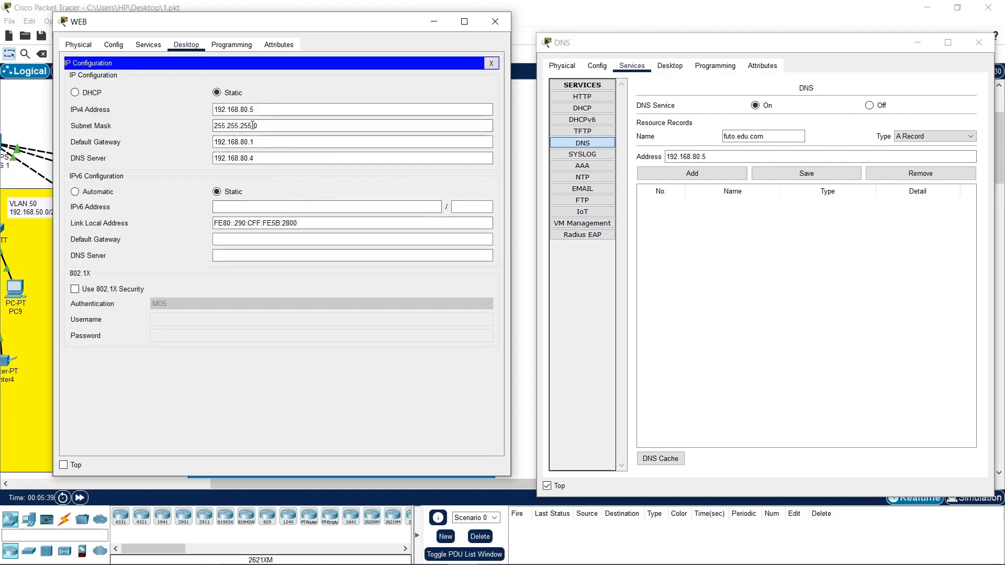
drag(262, 109, 201, 109)
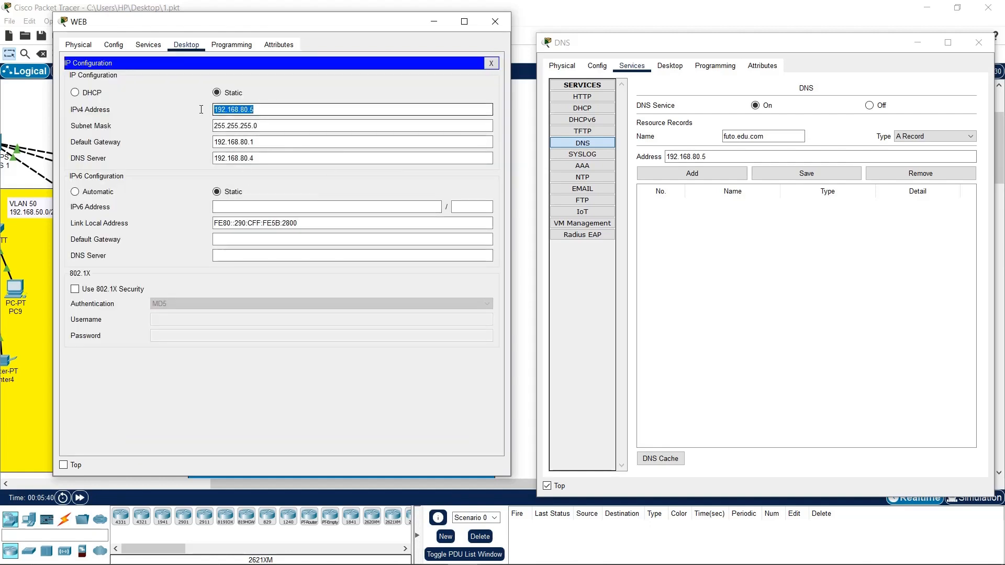
Add the futo.edu.com A record pointing to 192.168.80.5 and close the WEB window
click(706, 156)
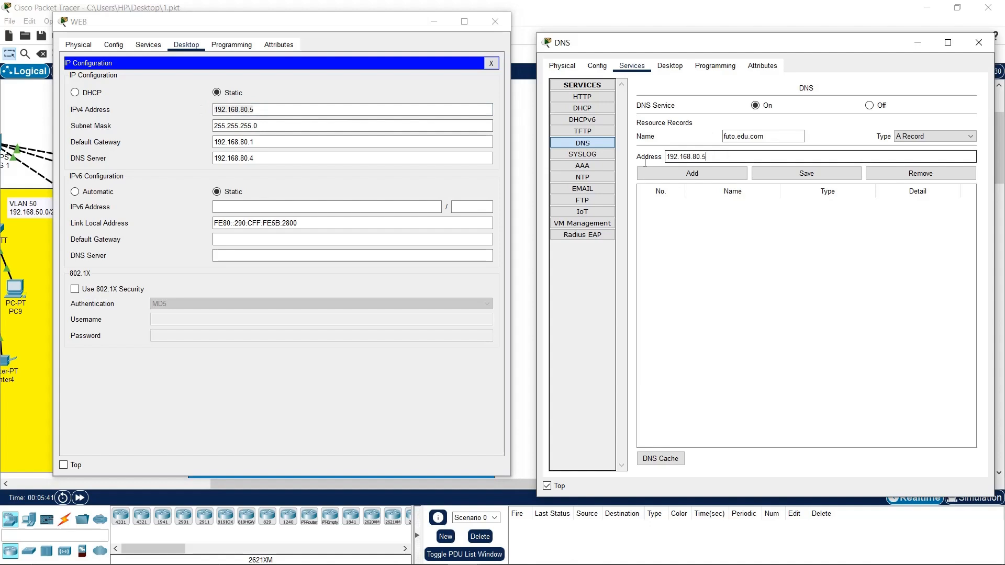
click(730, 175)
click(733, 212)
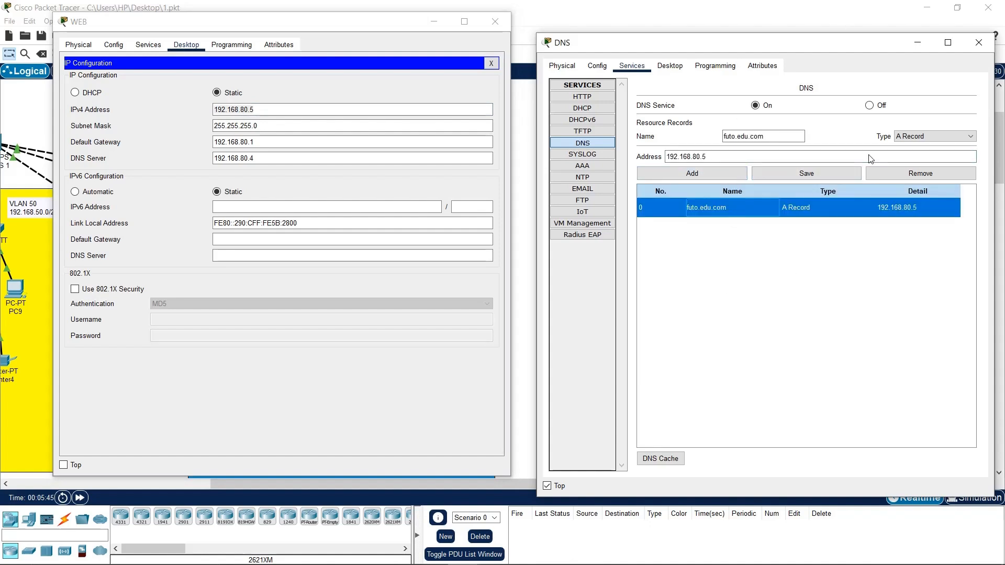
click(495, 21)
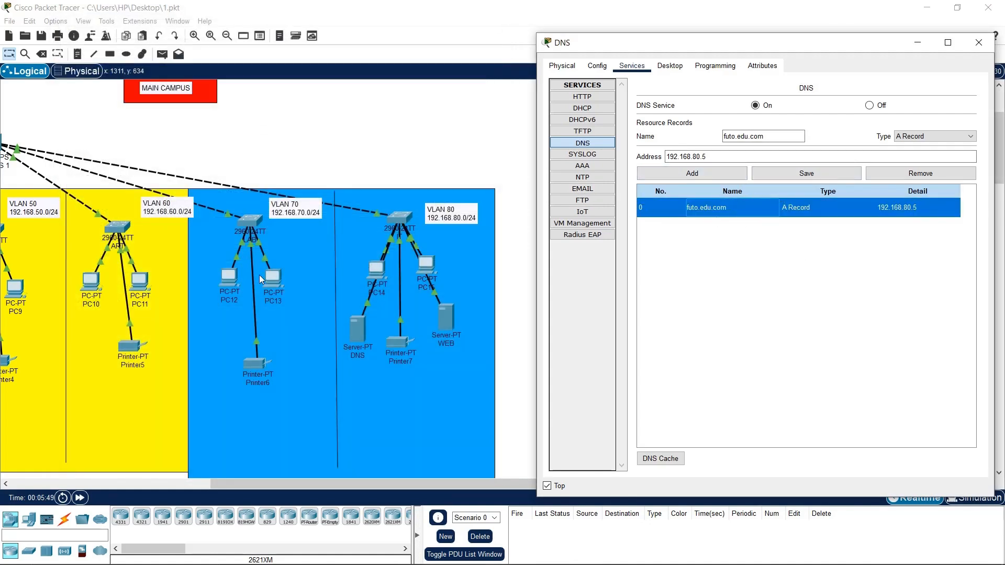
Copy futo.edu.com from the DNS Name field and close the DNS server window
drag(378, 488, 186, 484)
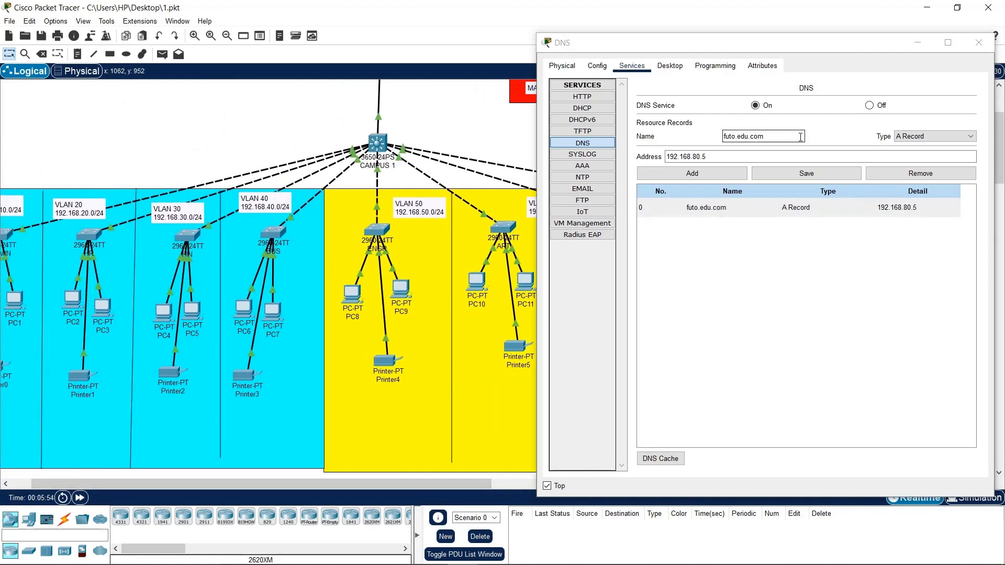
drag(788, 133, 707, 137)
right_click(736, 134)
click(762, 183)
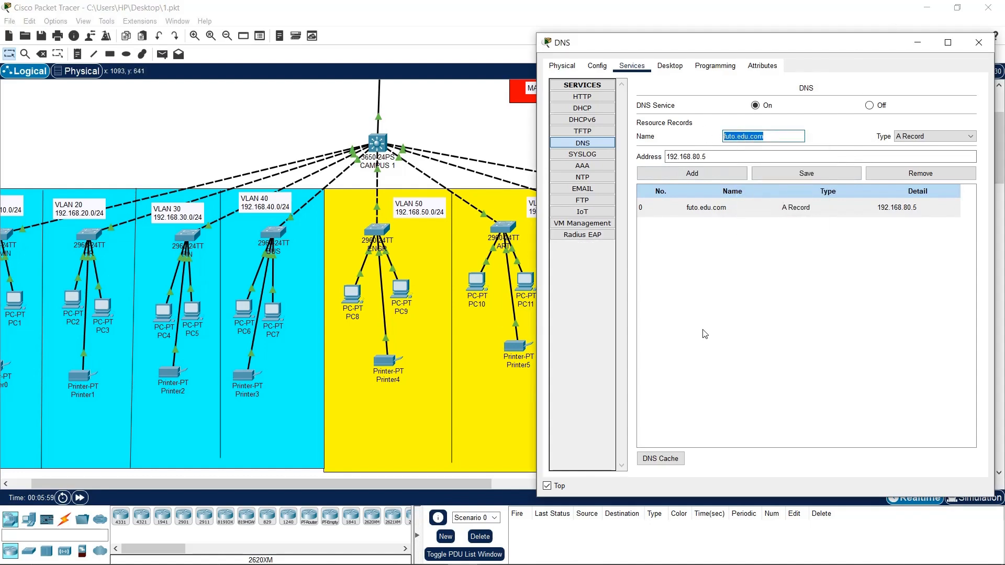
click(743, 207)
click(978, 43)
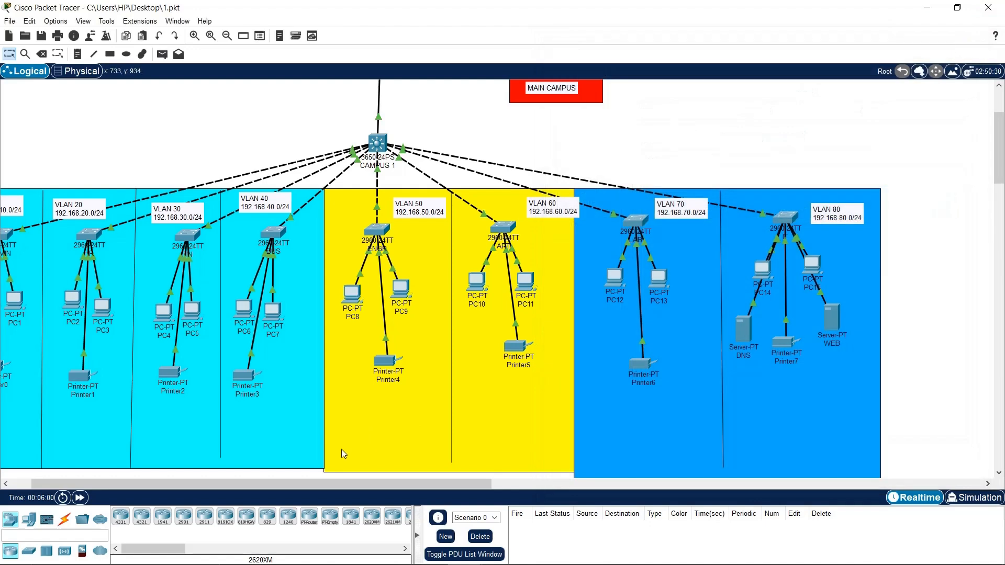
Switch PC0 from Static to DHCP so it gets 192.168.10.6 with DNS 192.168.80.4
drag(326, 489, 305, 489)
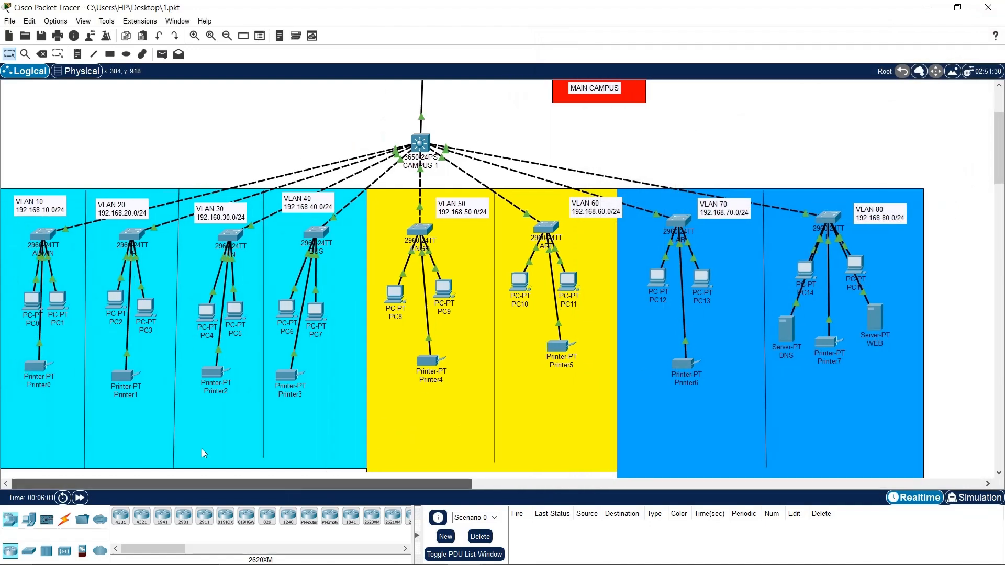
click(32, 300)
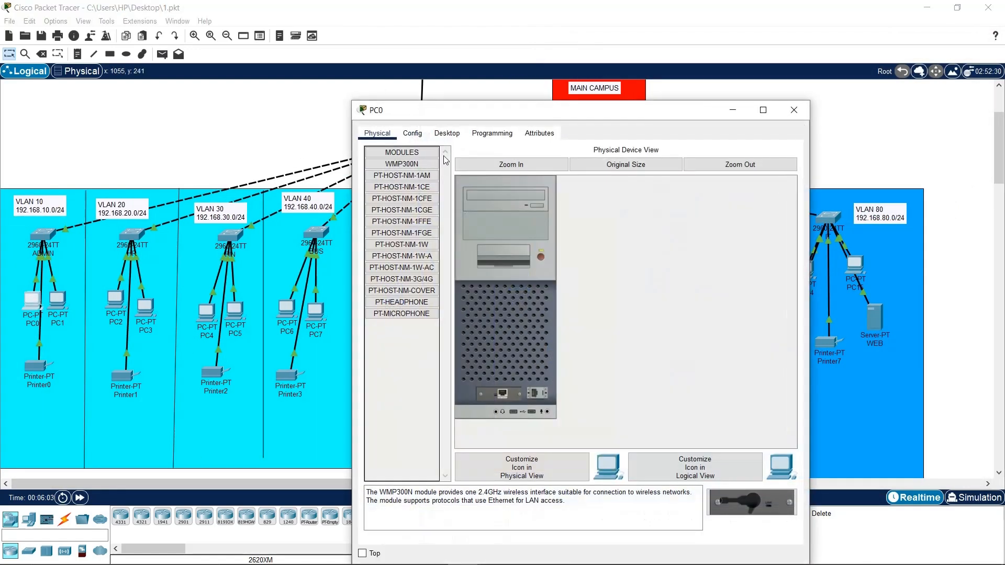
click(446, 133)
click(408, 276)
click(517, 194)
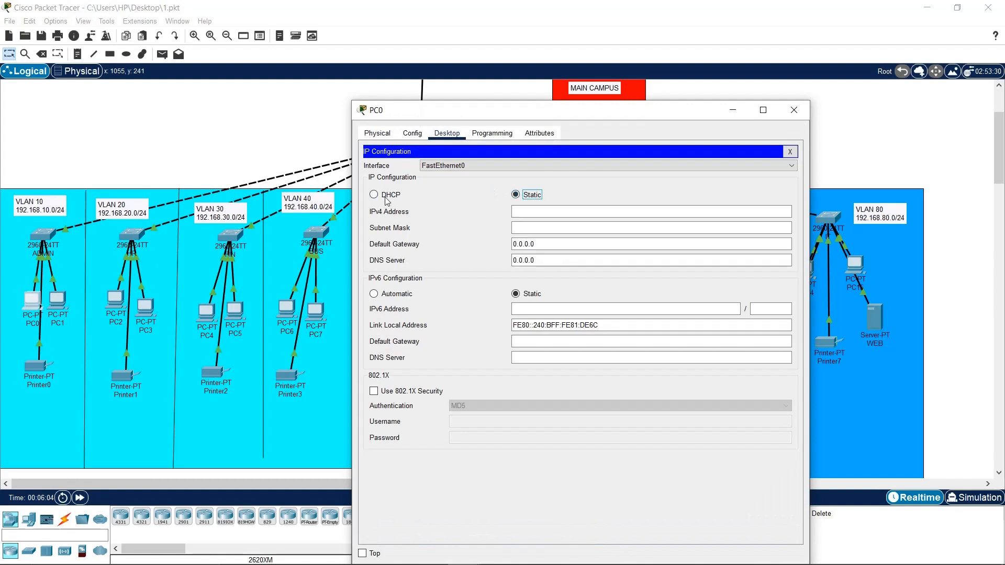
click(376, 195)
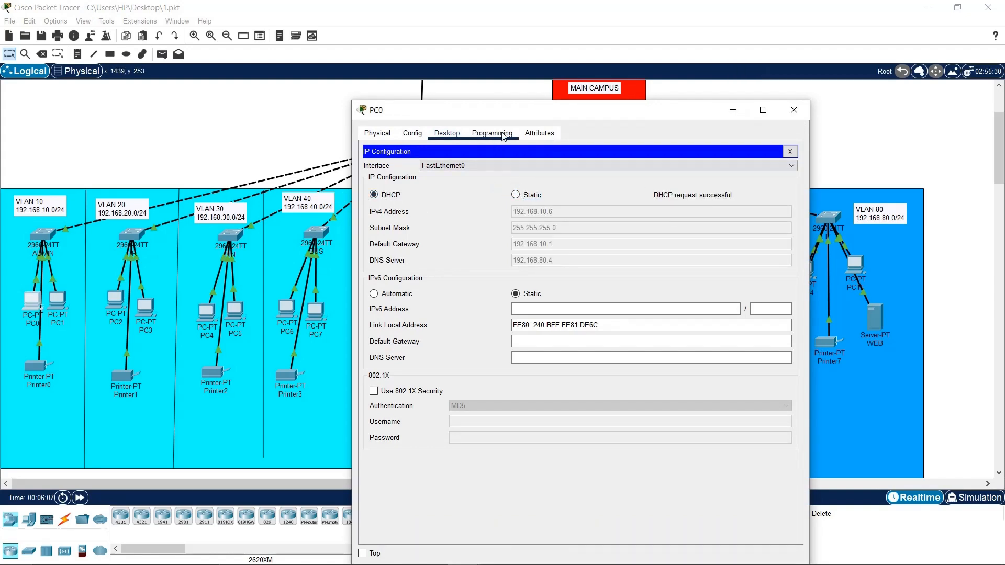
click(790, 152)
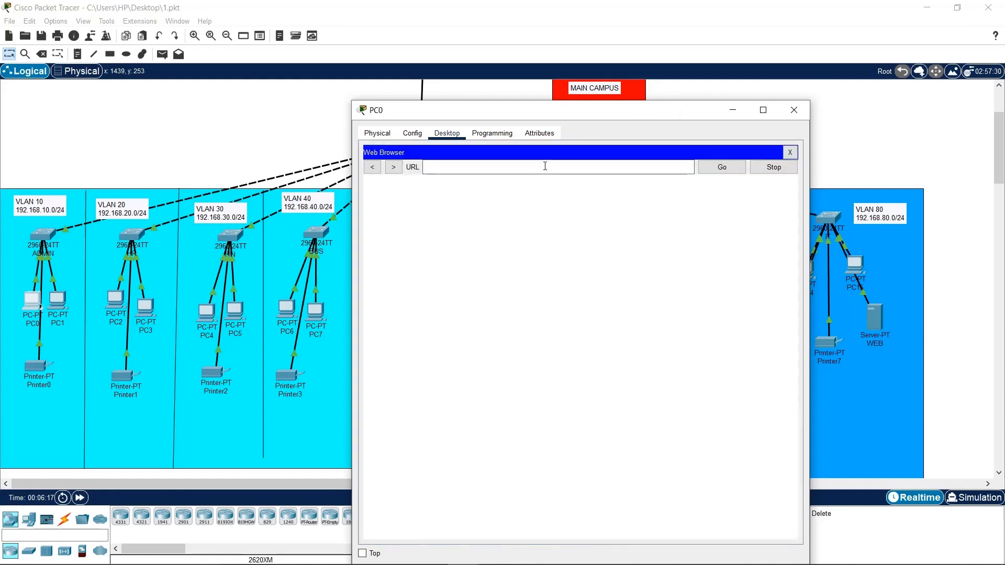
right_click(545, 166)
click(573, 228)
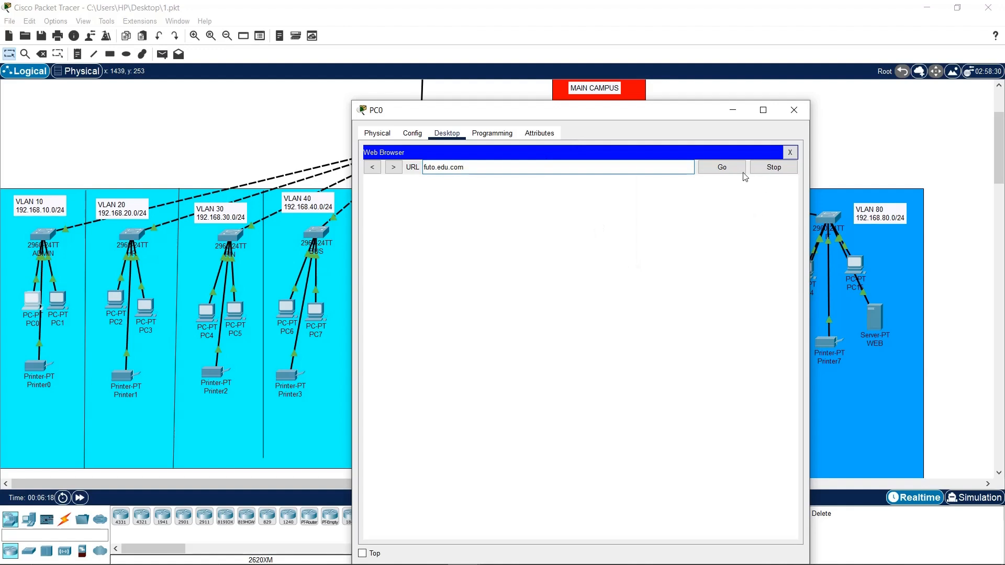
click(716, 167)
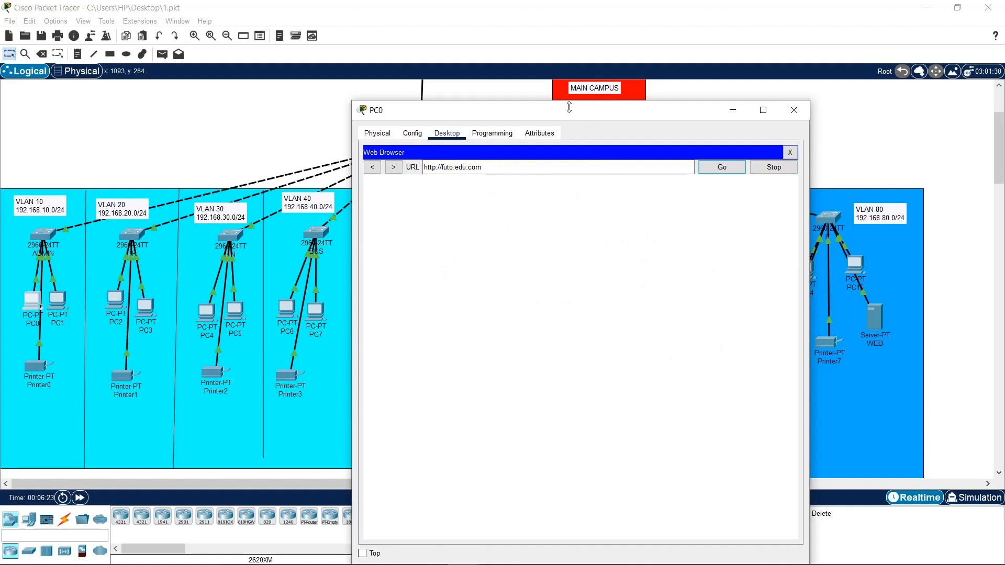
drag(569, 108, 255, 51)
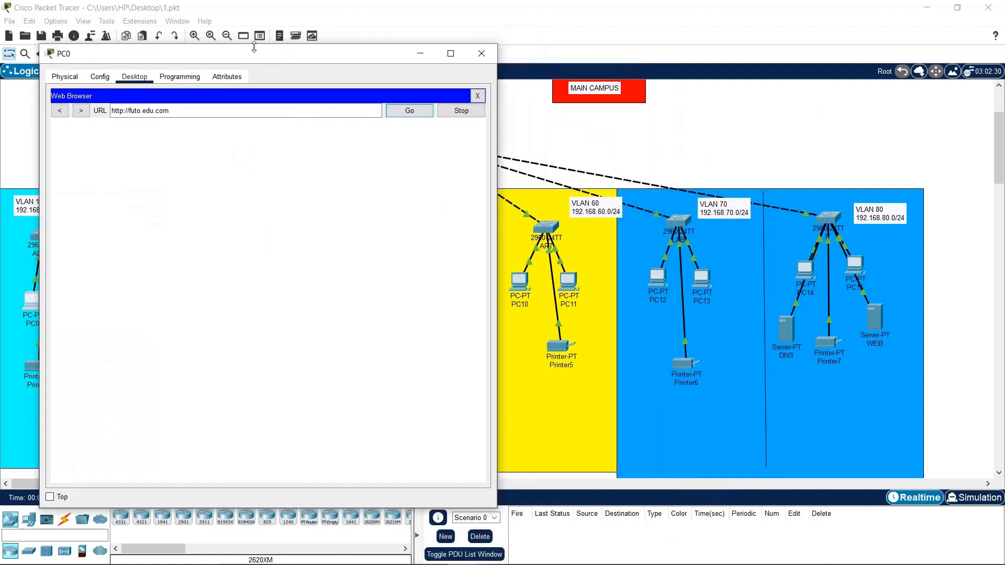
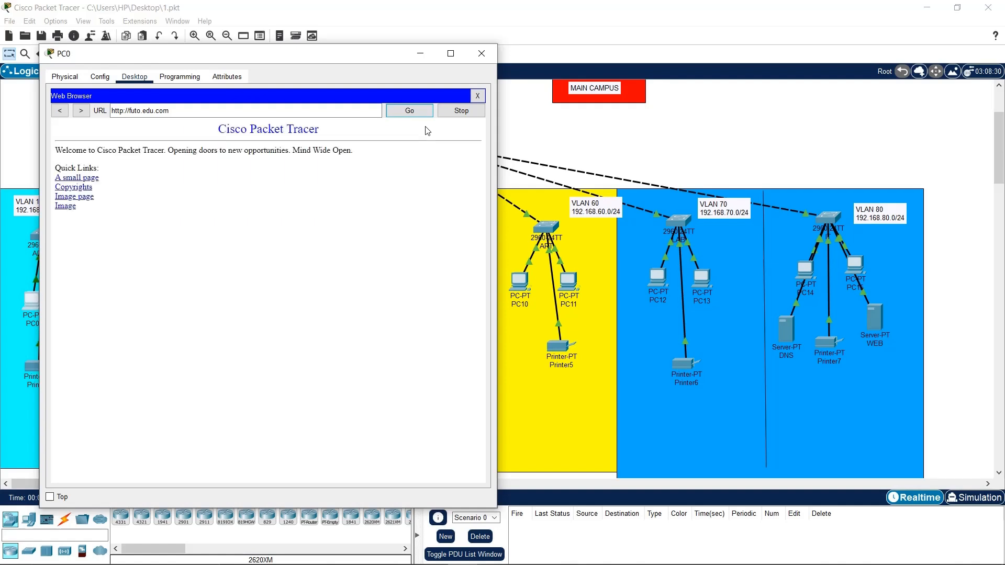
Highlight the welcome text on futo.edu.com, then close PC0's window
drag(328, 131, 186, 125)
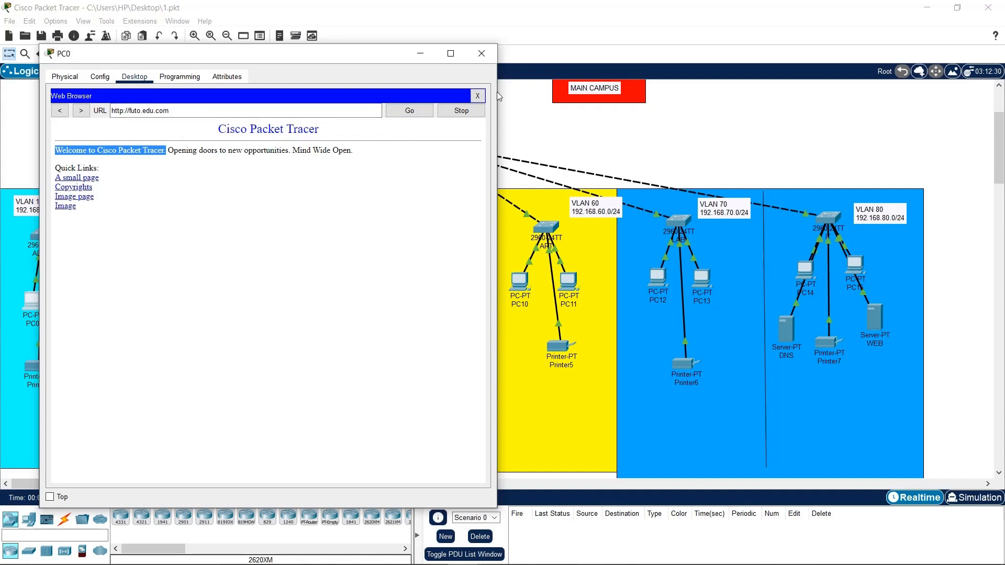
click(482, 53)
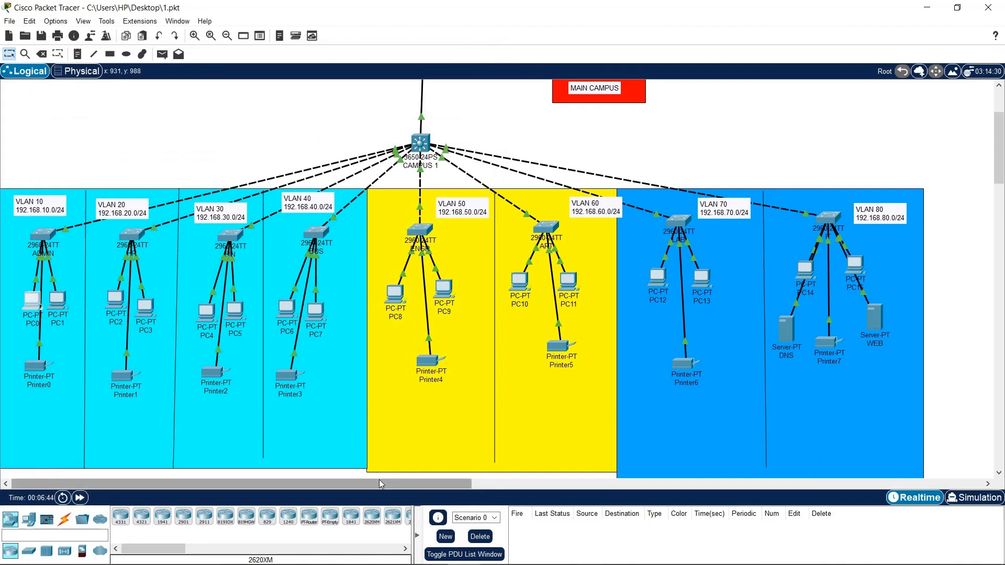
Open the 2911 CAMPUS 2 router's CLI and enter global configuration mode with en and conf t
drag(380, 481, 788, 488)
scroll(500, 269, up, 3)
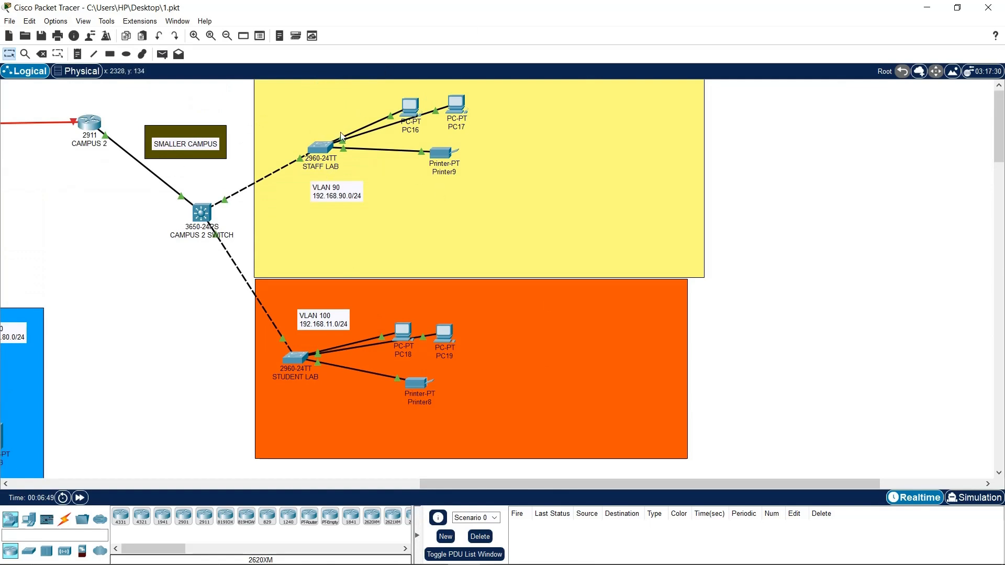
click(88, 124)
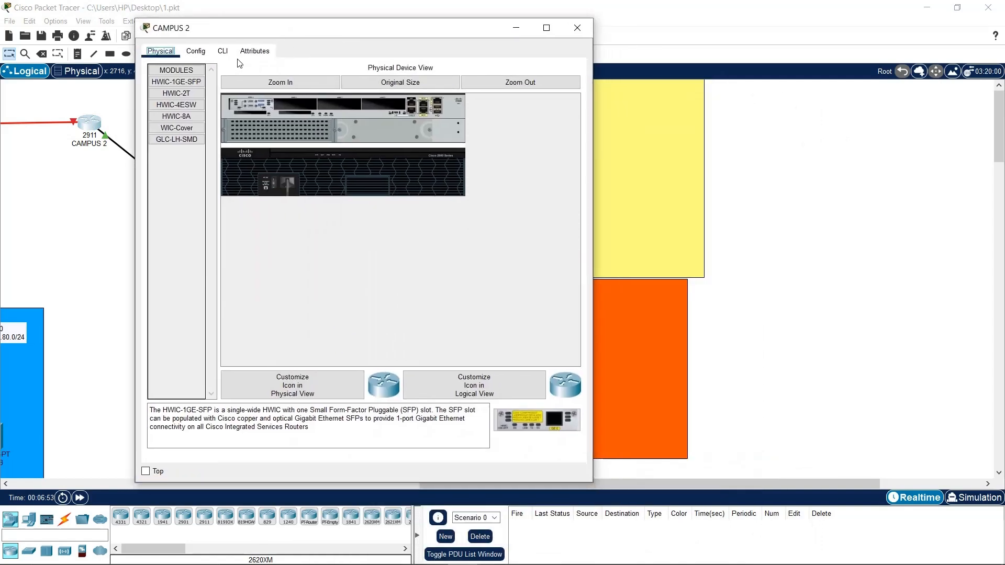
click(223, 52)
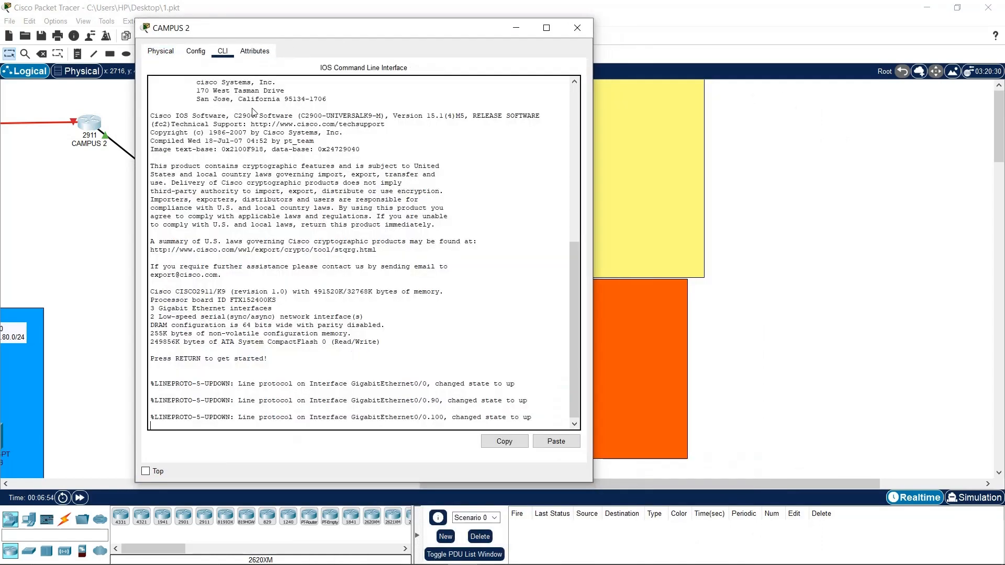
key(Return)
key(Return)
key(Return)
key(Return)
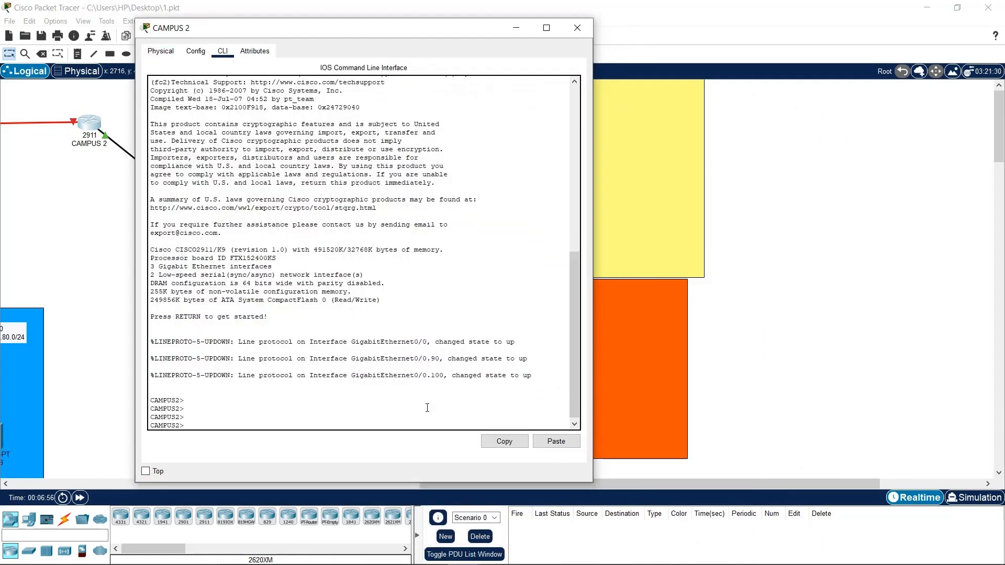
text(en)
key(Return)
key(Return)
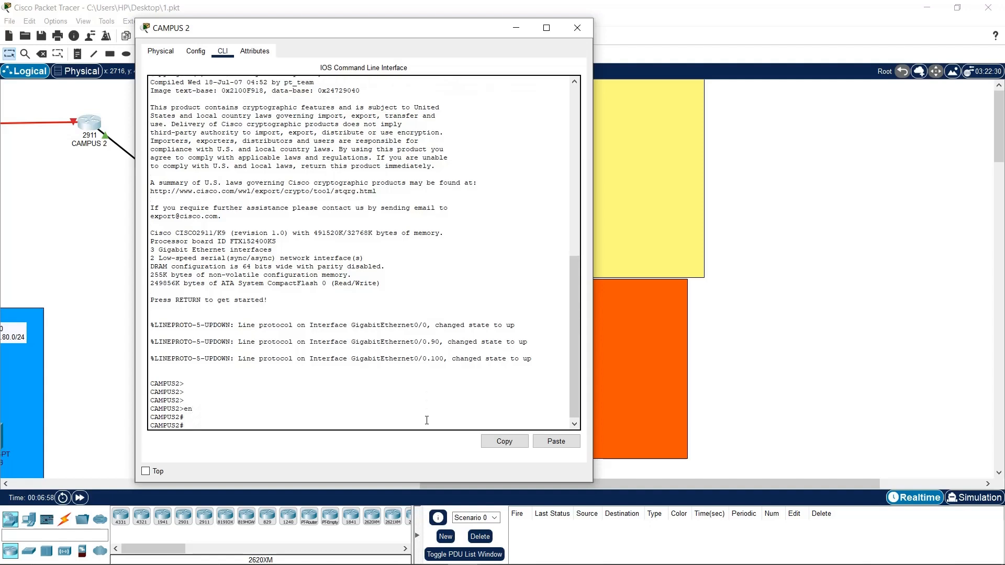
text(conf t)
key(Return)
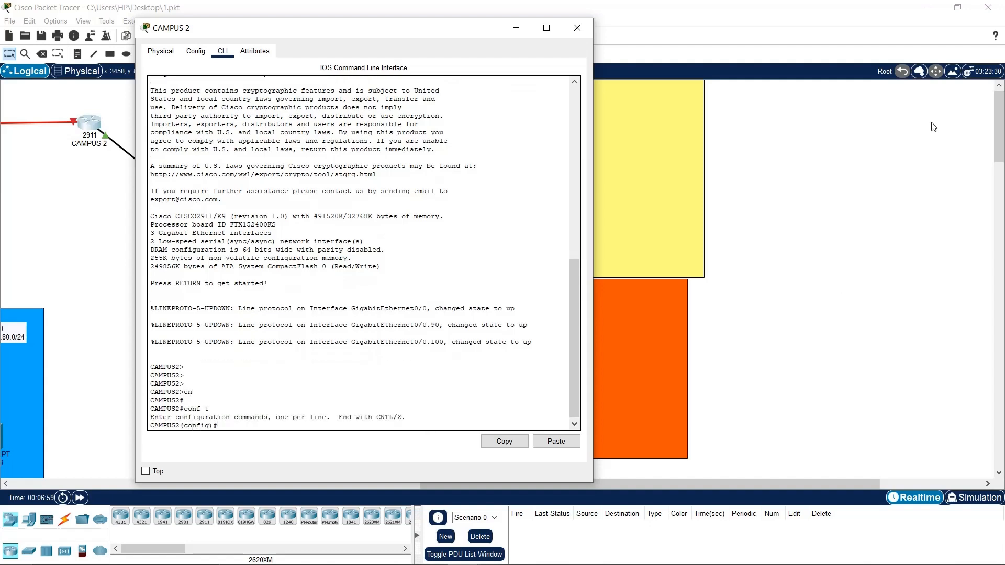
Rename the Notepad DHCP pool to STAFFLAB and place Notepad beside the CAMPUS 2 console
mouse_move(625, 552)
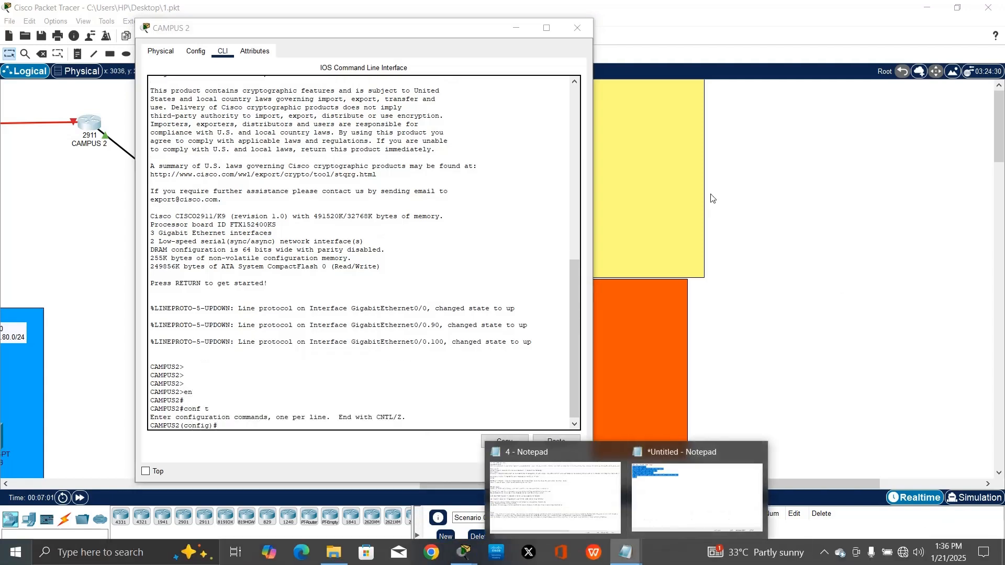
click(706, 495)
click(269, 112)
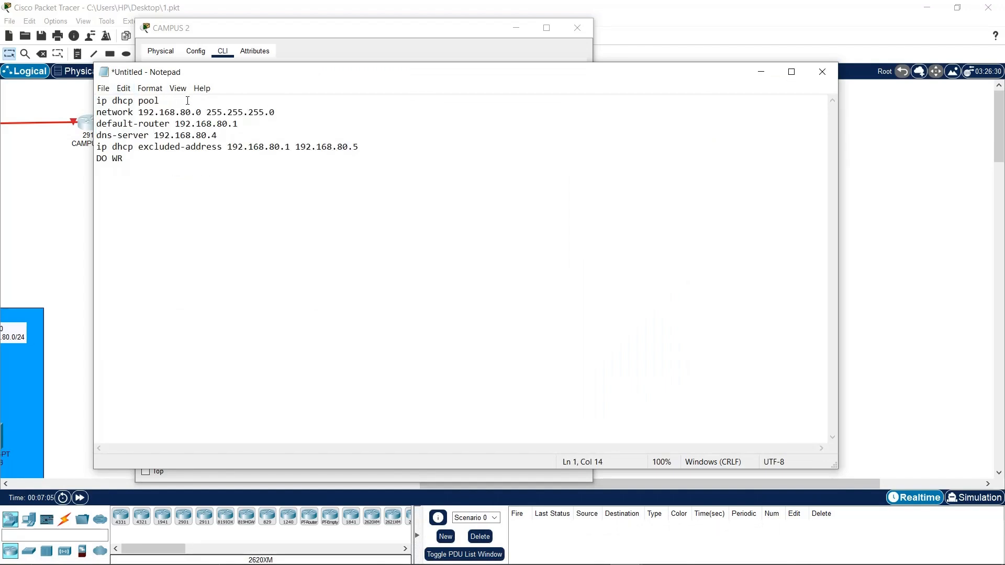
text(FFLAB)
drag(218, 73, 429, 75)
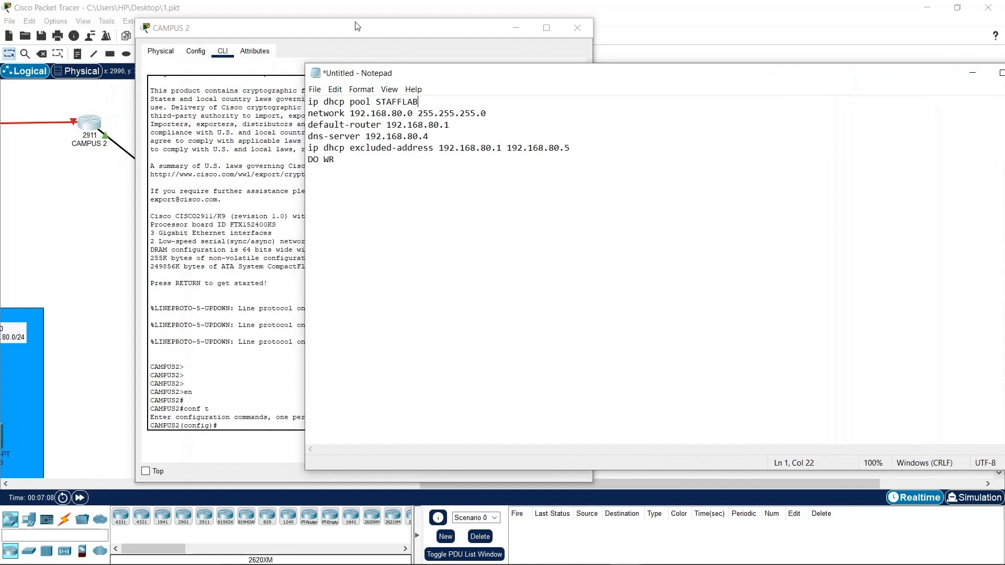
drag(349, 32, 210, 221)
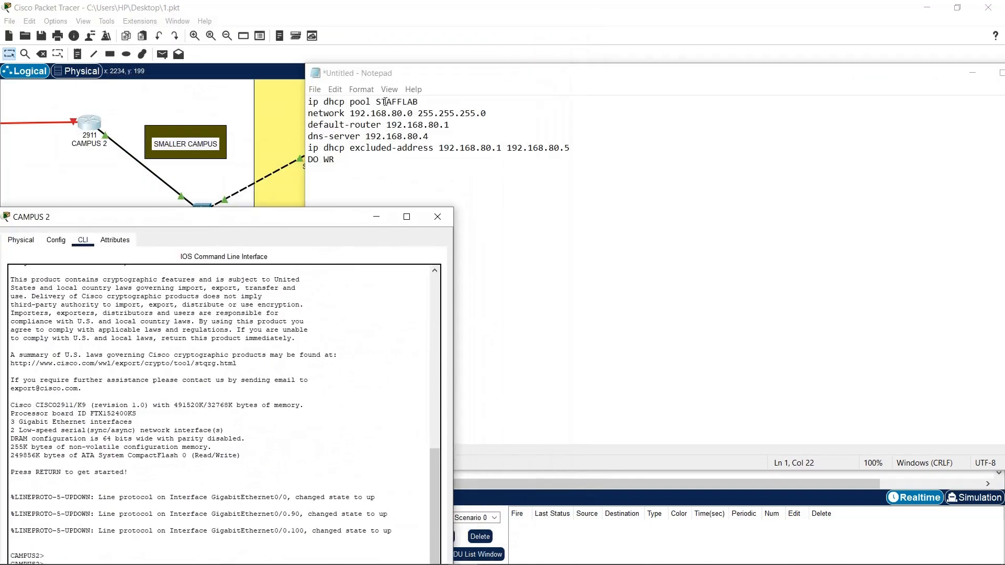
drag(412, 78, 547, 85)
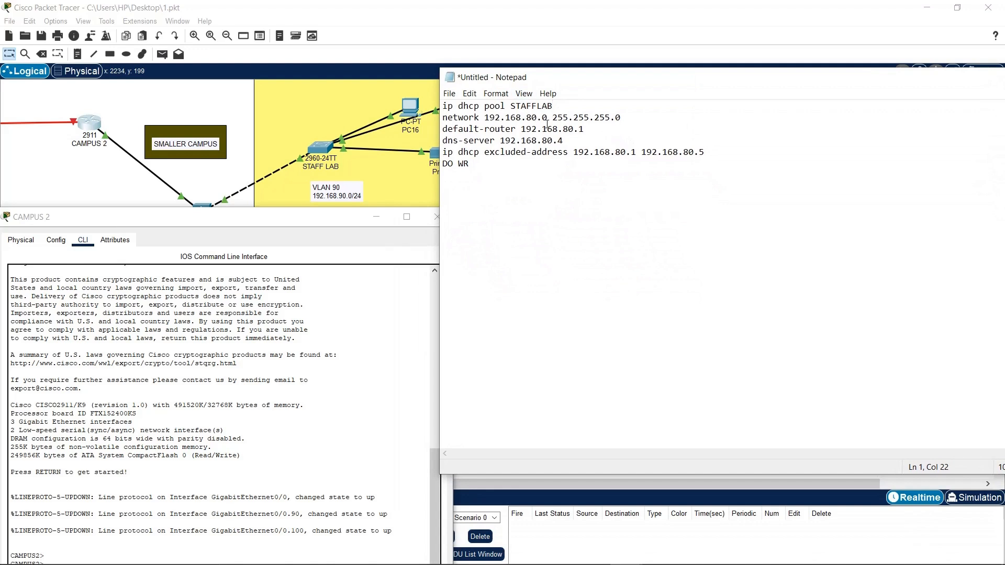
Change the pool network, default router and excluded addresses to the 192.168.90.x subnet
key(BackSpace)
text(9)
click(568, 129)
key(BackSpace)
text(9)
key(BackSpace)
text(9)
click(687, 152)
Paste the STAFFLAB DHCP commands into the maximised CAMPUS 2 console and save
key(ctrl+a)
key(ctrl+c)
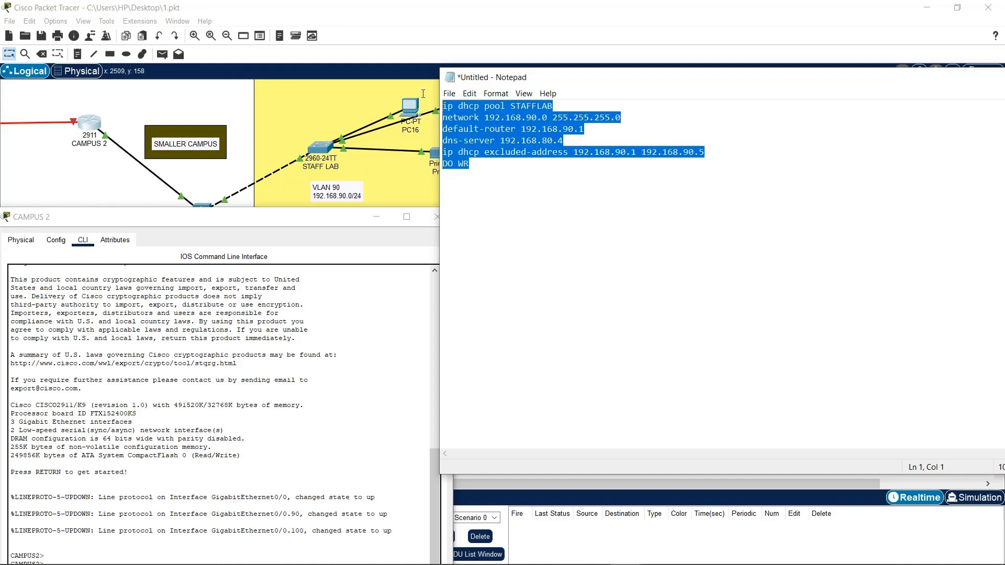
double_click(336, 218)
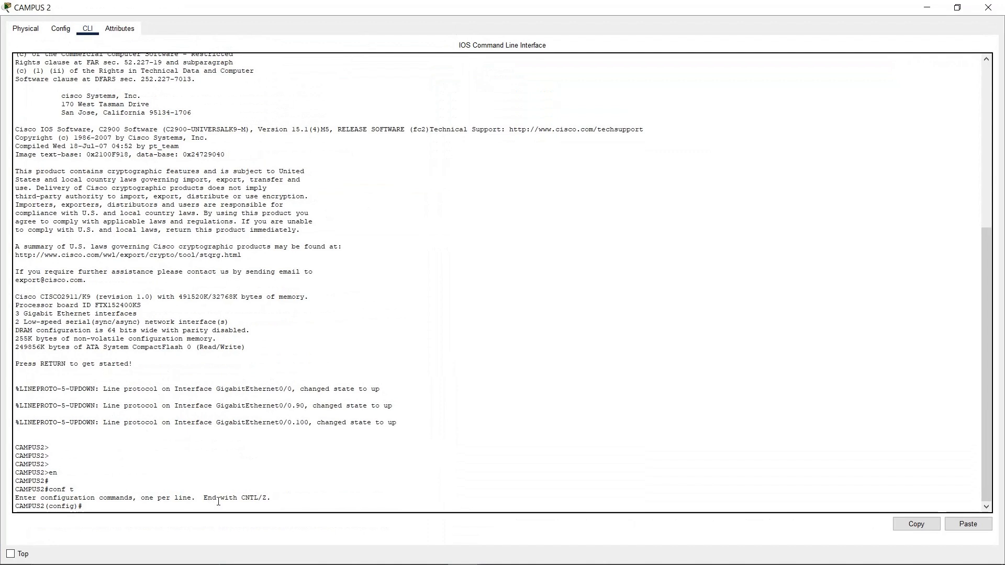
key(Return)
key(Return)
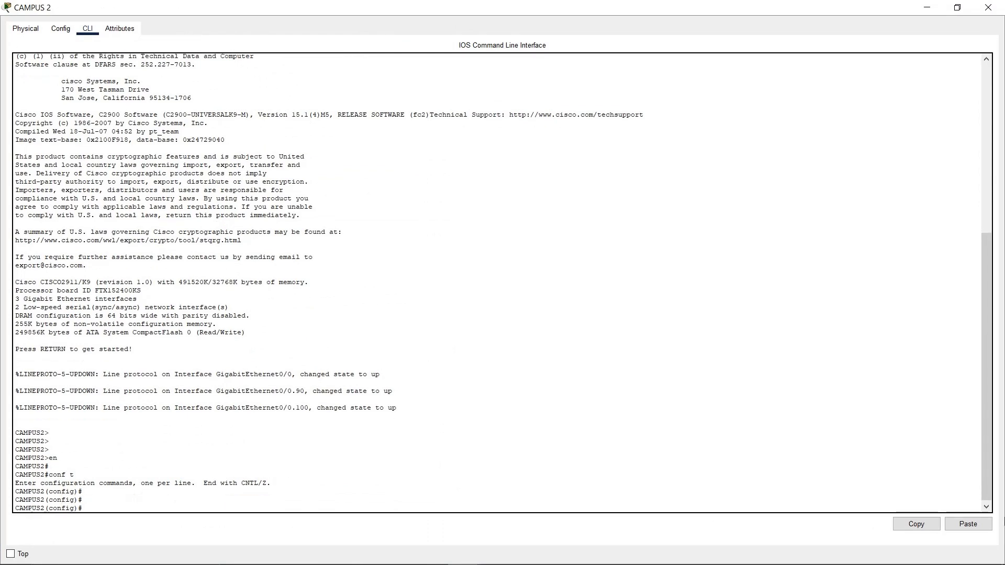
click(974, 527)
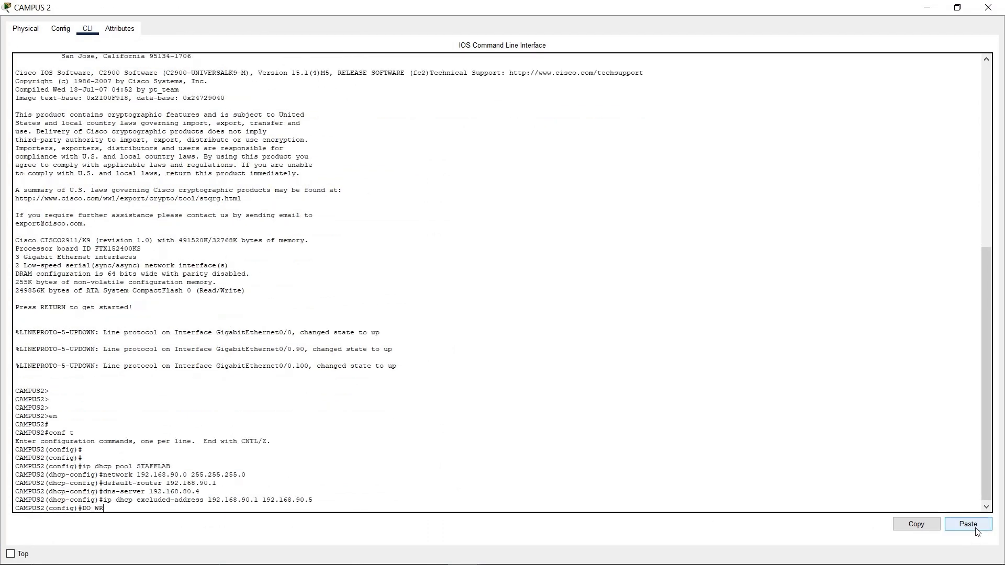
key(Return)
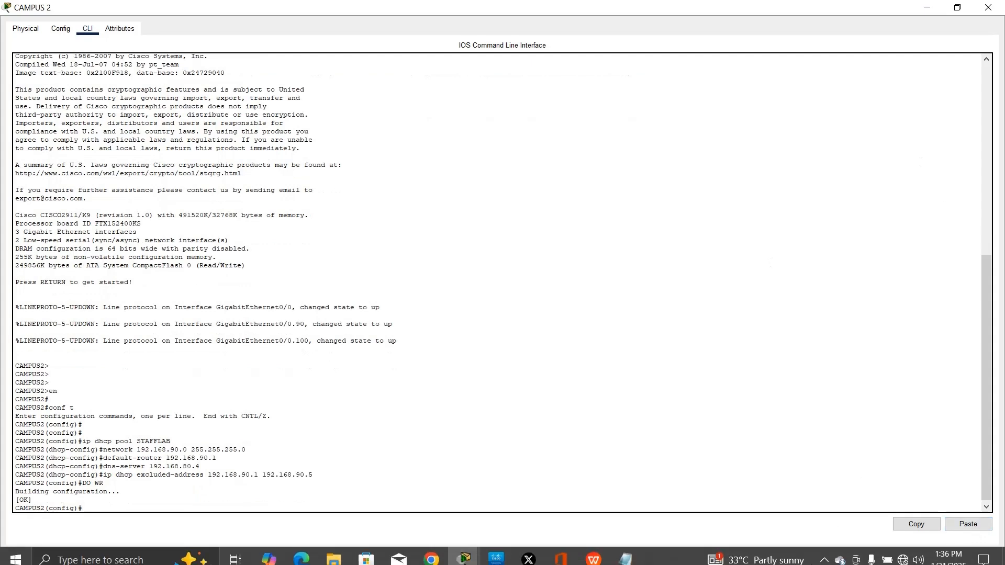
Rename the Notepad DHCP pool from STAFFLAB to STUDENTLAB
mouse_move(626, 553)
click(683, 506)
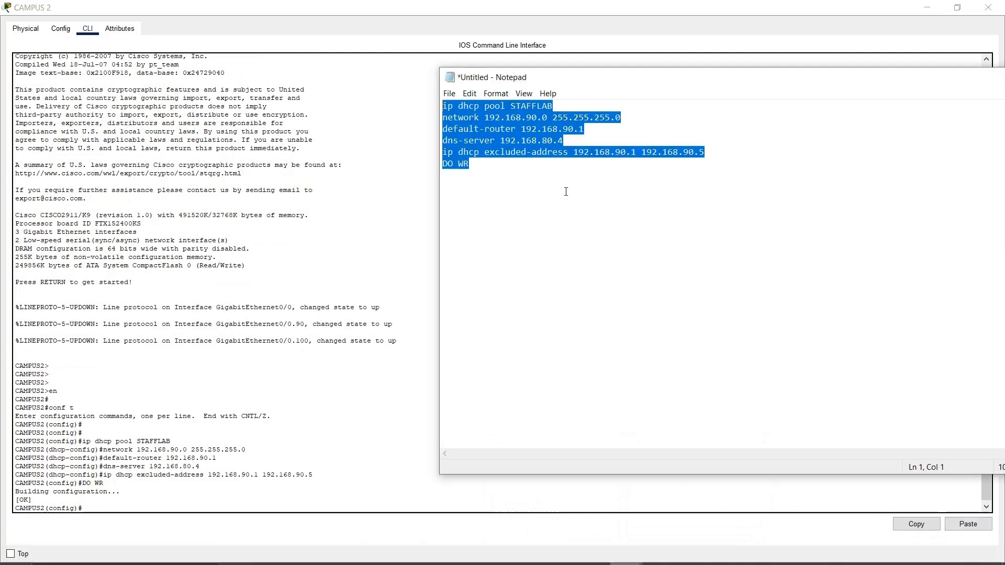
click(538, 106)
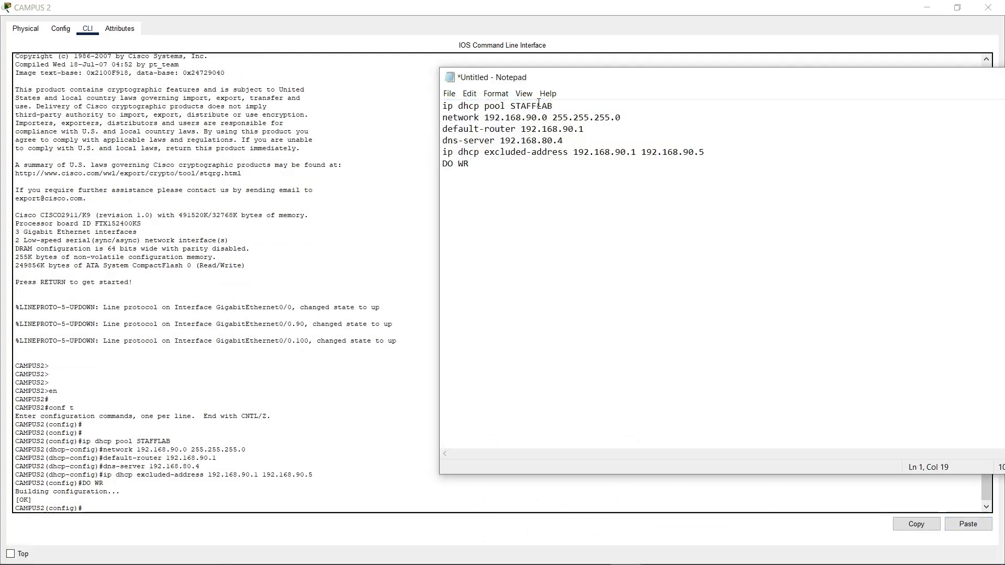
key(BackSpace)
key(BackSpace)
key(BackSpace)
key(BackSpace)
text(TUE)
key(BackSpace)
text(DENT)
Change the network, default router and last excluded address to 192.168.100.x values
key(BackSpace)
key(BackSpace)
text(100)
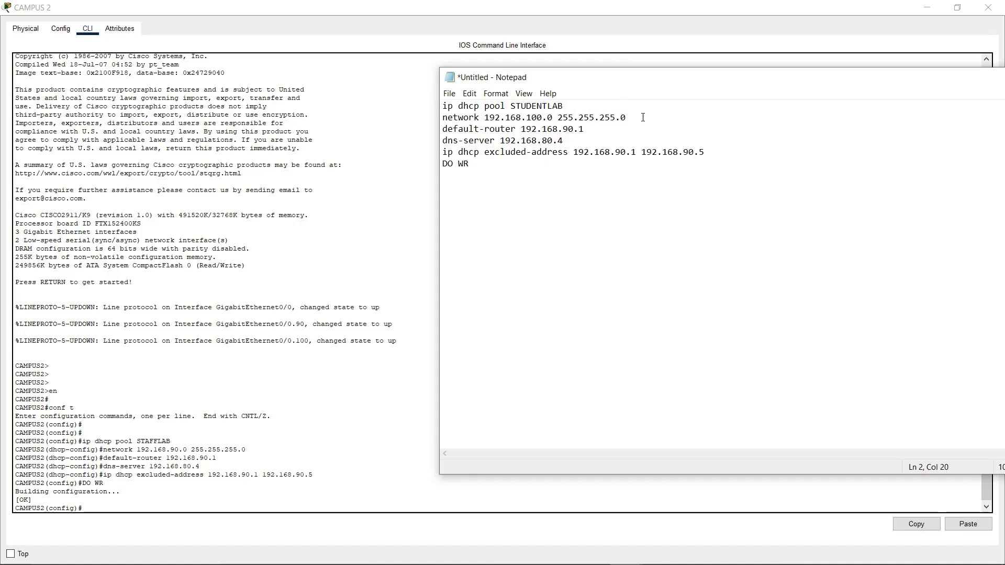
key(BackSpace)
text(10)
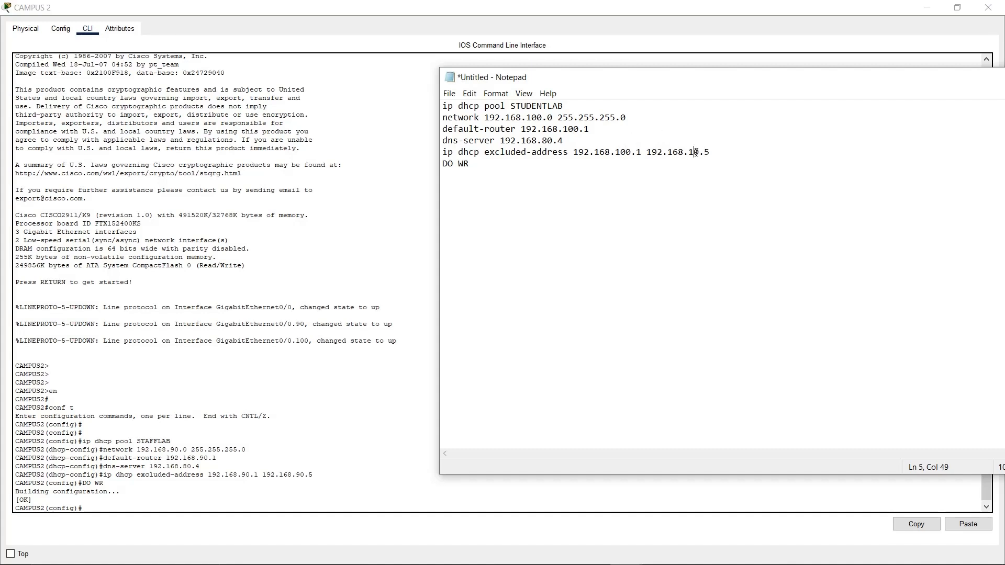
key(BackSpace)
text(10)
Paste the STUDENTLAB commands into CAMPUS 2, save with DO WR, and restore the console window
drag(716, 152, 448, 106)
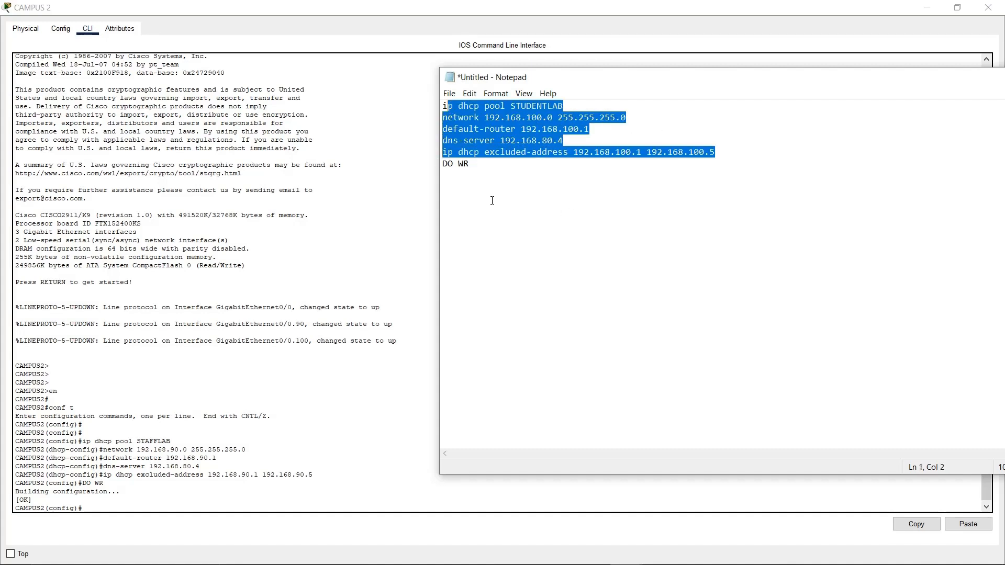
drag(491, 200, 425, 103)
key(ctrl+c)
click(312, 451)
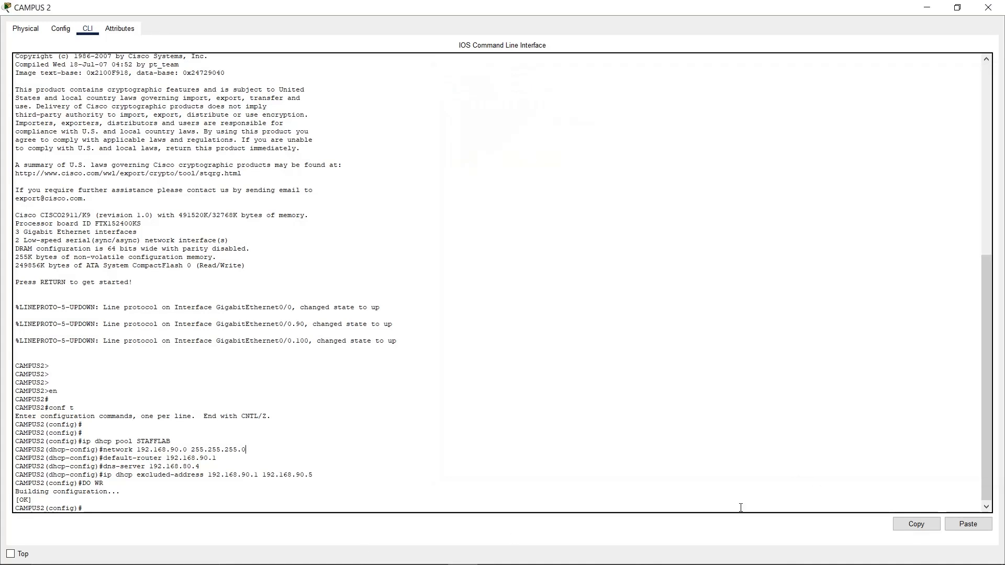
click(954, 526)
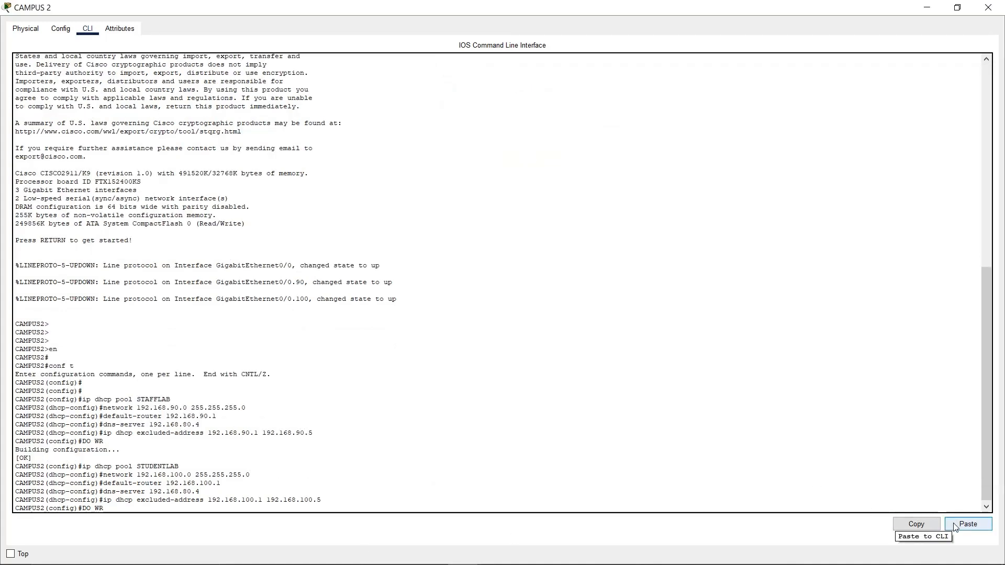
key(Return)
key(Return)
text(DO WR)
key(Return)
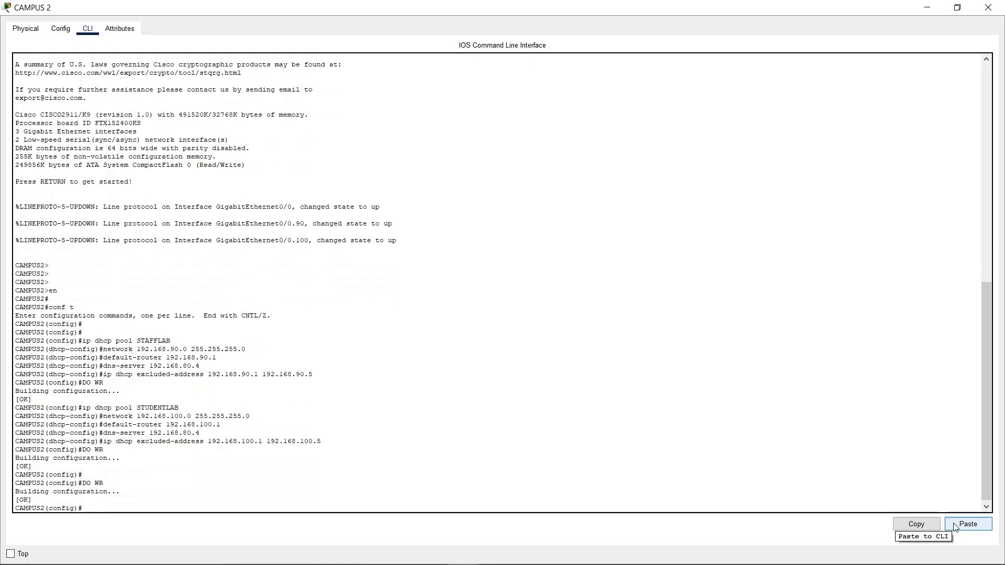
click(957, 7)
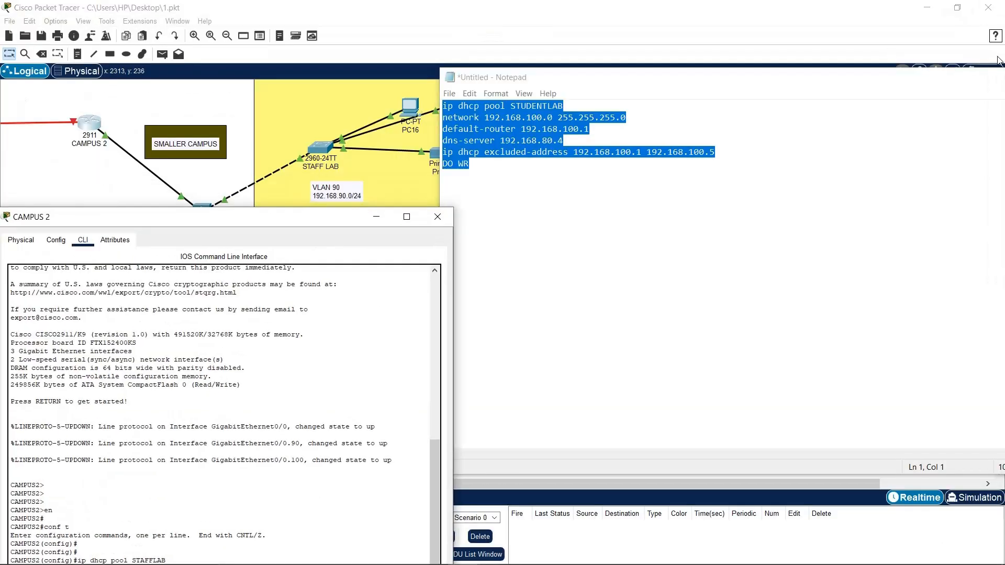
Switch PC16 to DHCP so it obtains 192.168.90.6
drag(976, 84, 752, 95)
click(908, 89)
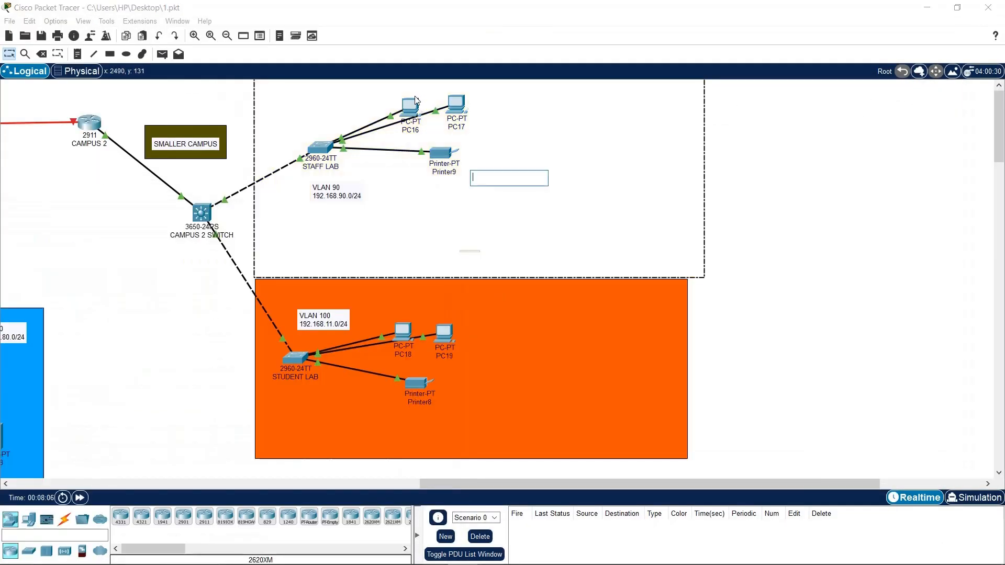
click(410, 110)
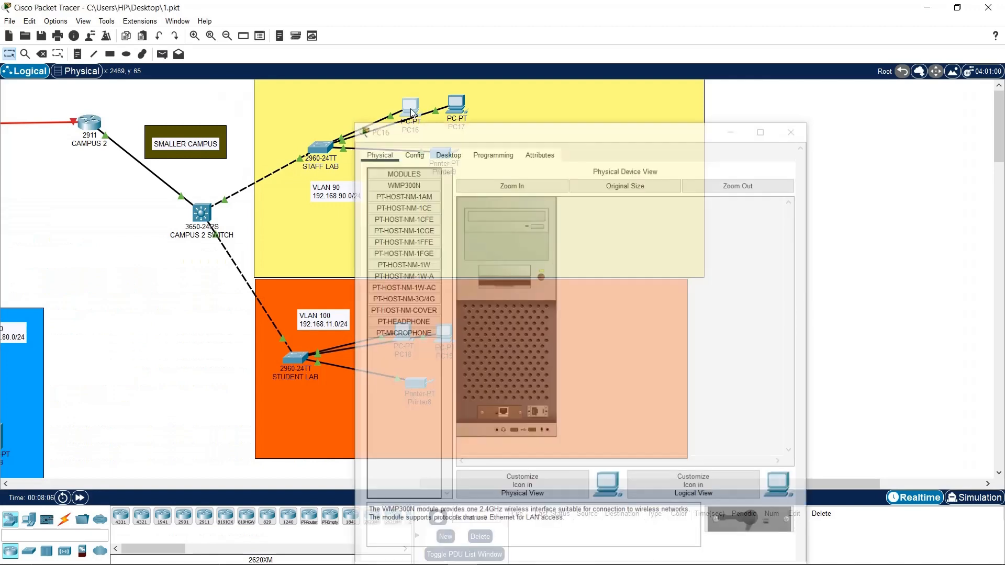
click(446, 133)
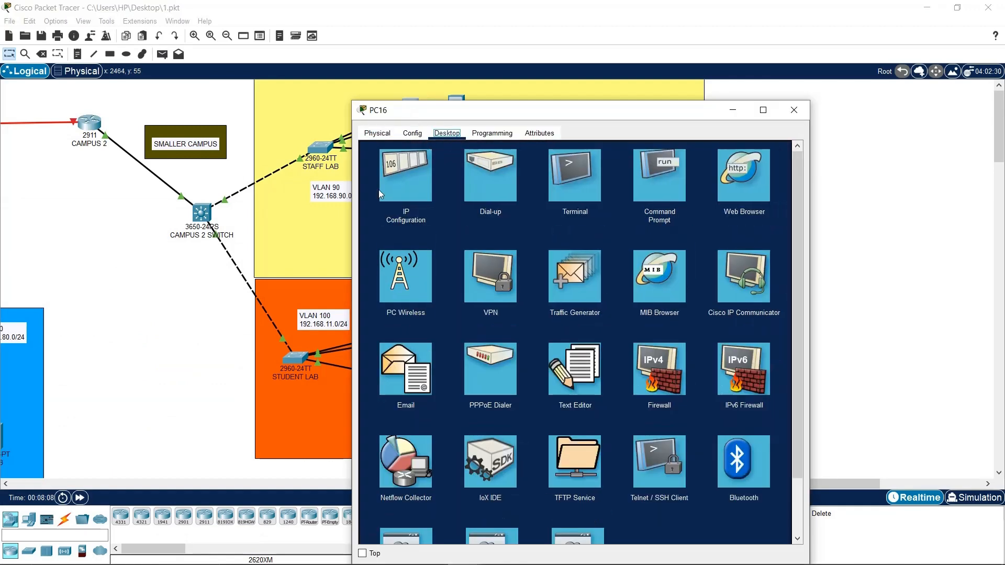
click(393, 191)
click(390, 196)
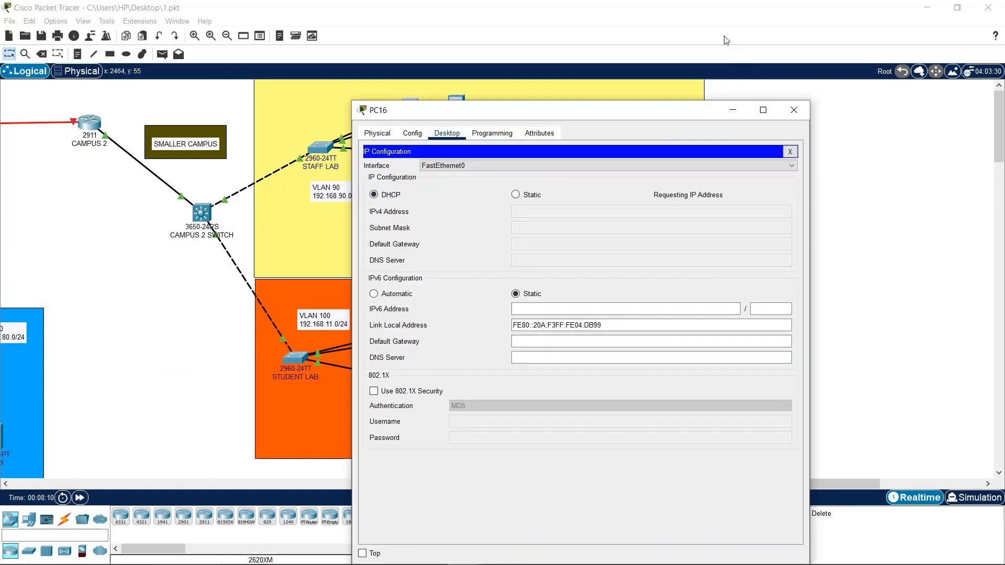
click(802, 113)
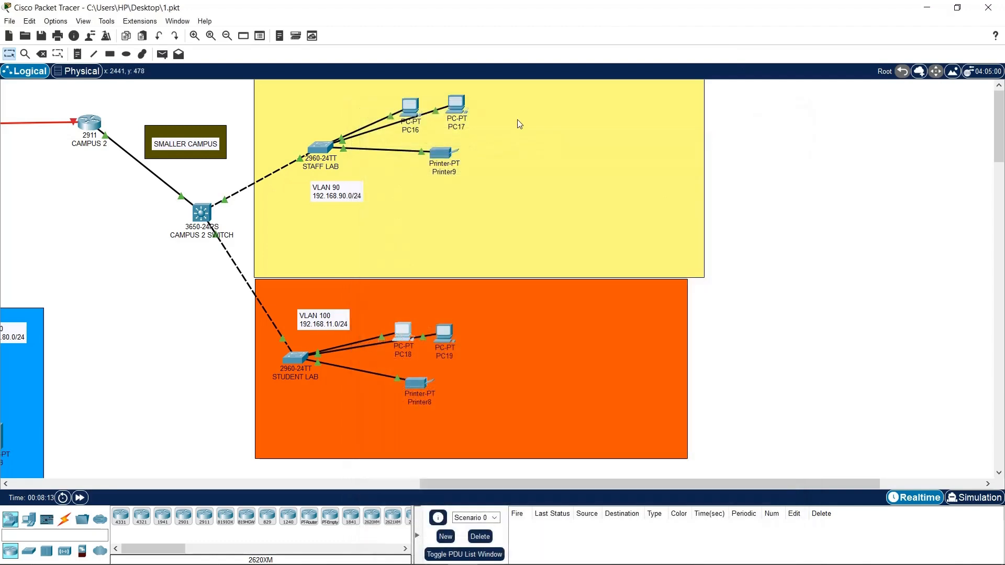
Switch PC18's IP configuration to DHCP
click(403, 332)
click(447, 133)
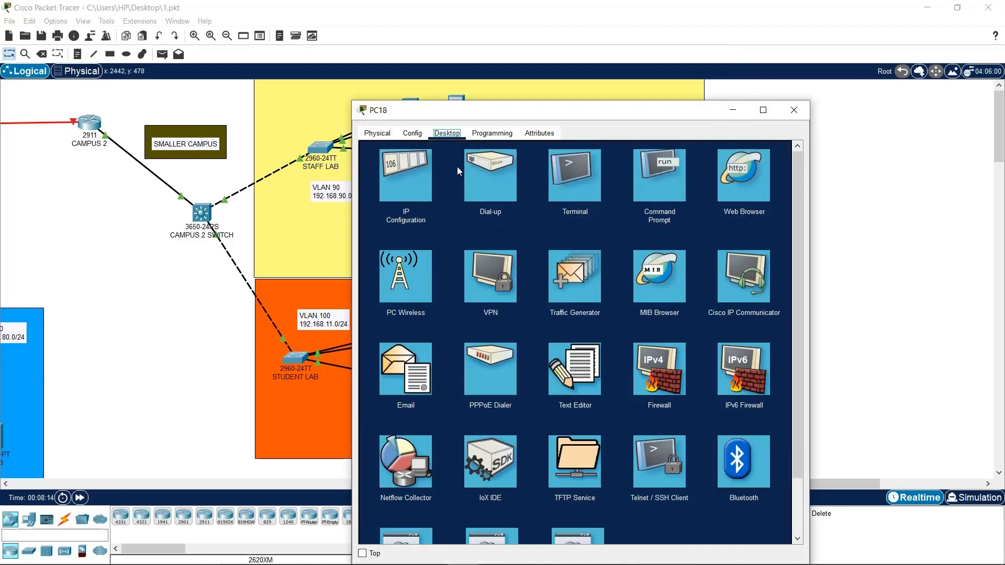
click(419, 171)
click(374, 194)
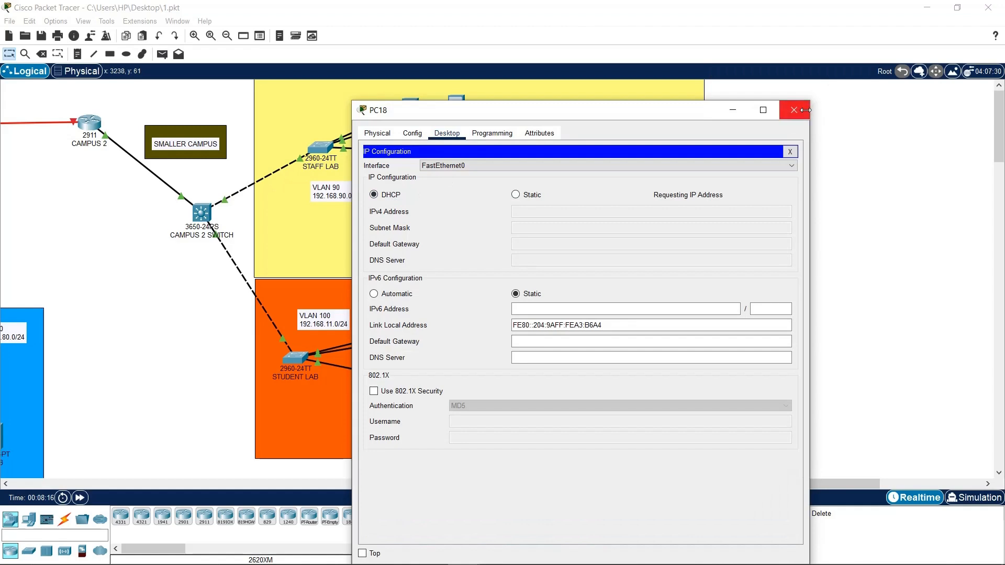
Open EMAIL SERVER's IP Configuration and enter address 20.20.20.1 with mask 255.255.255.252
drag(563, 484, 152, 485)
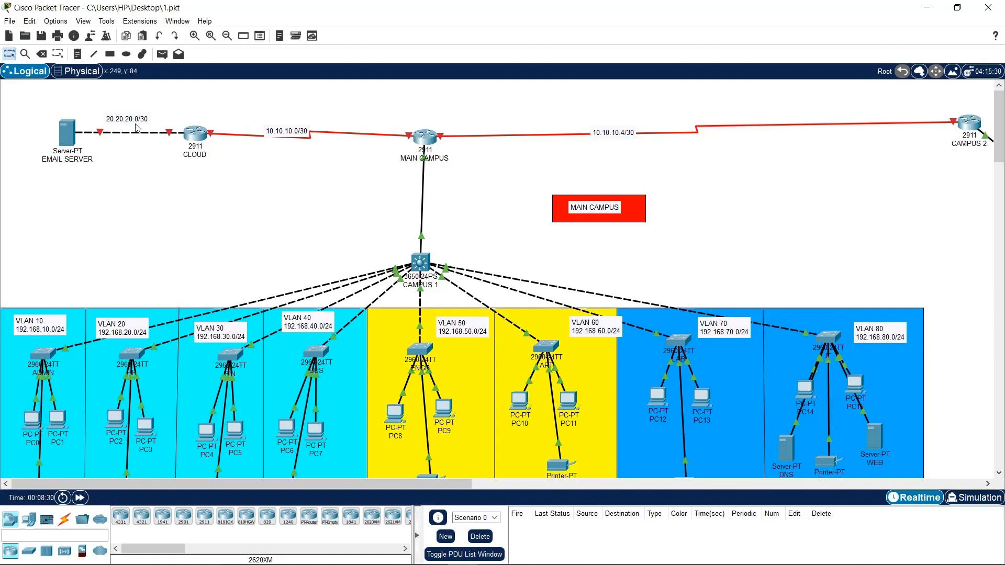
drag(97, 98, 74, 137)
click(73, 132)
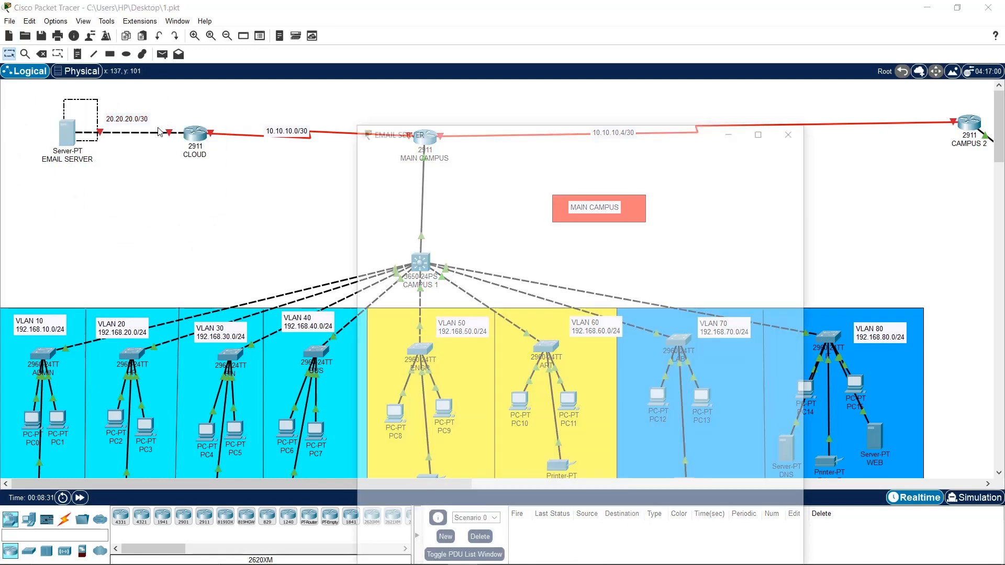
drag(443, 113, 535, 70)
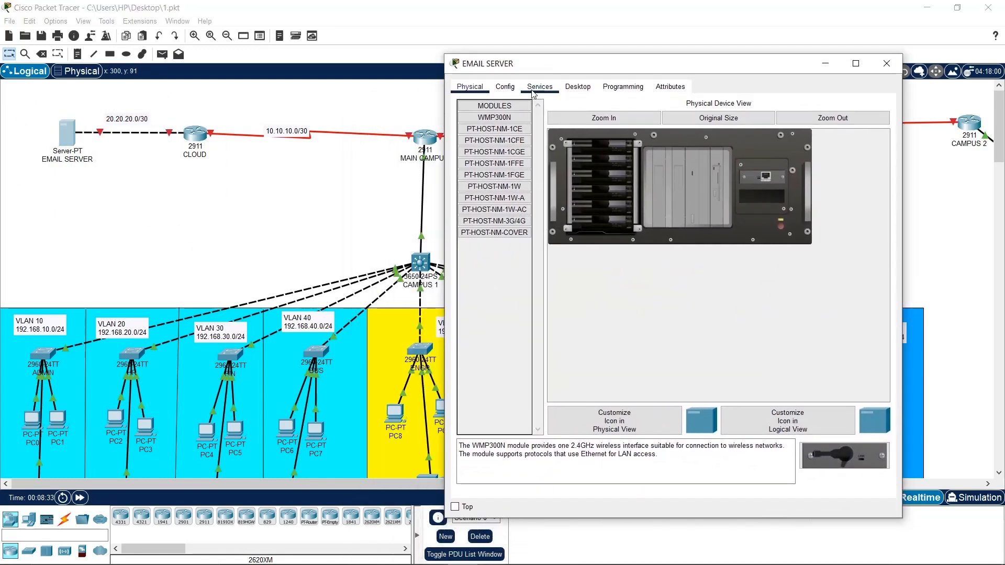
click(573, 87)
click(536, 125)
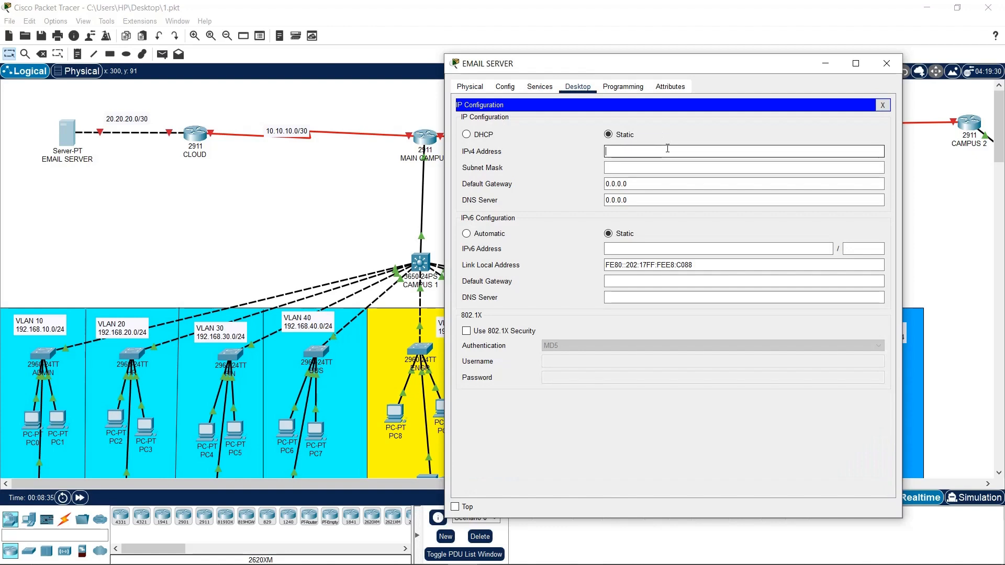
text(20.20.20)
text(.1)
click(685, 165)
key(BackSpace)
key(BackSpace)
key(BackSpace)
key(BackSpace)
key(BackSpace)
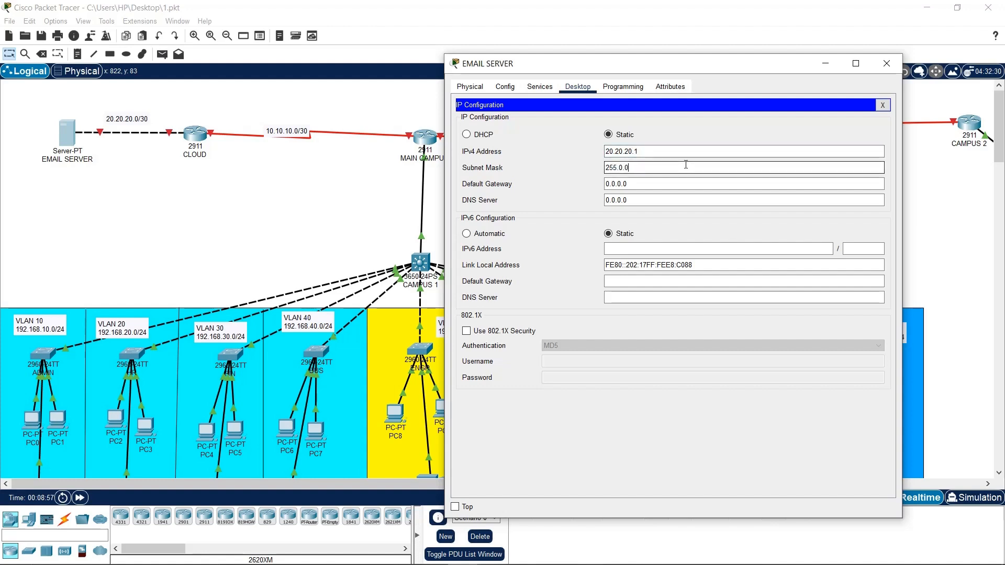
text(255.255.252)
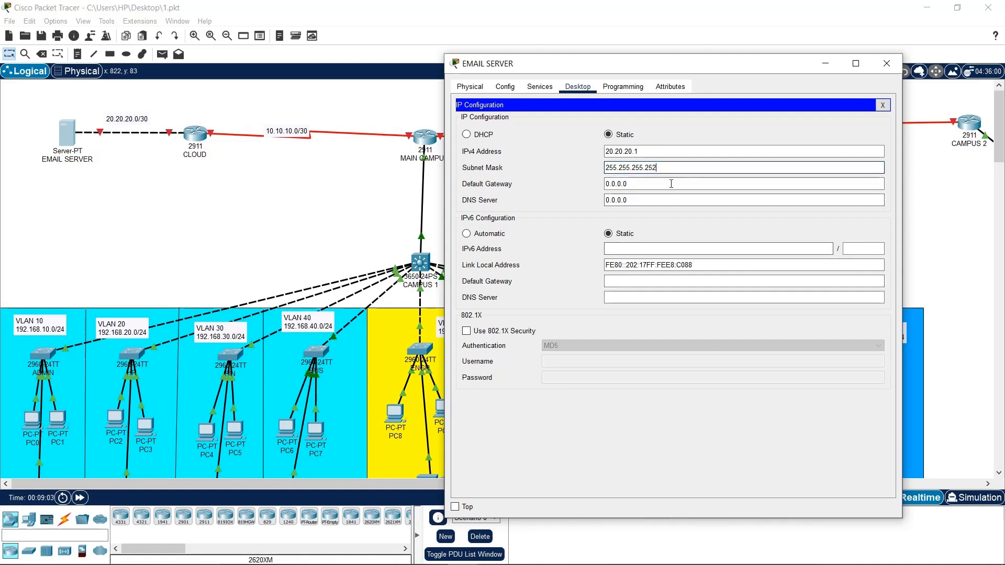
Correct the address to 20.20.20.2, and set gateway 20.20.20.1 and DNS 8.8.8.8
drag(670, 183, 589, 189)
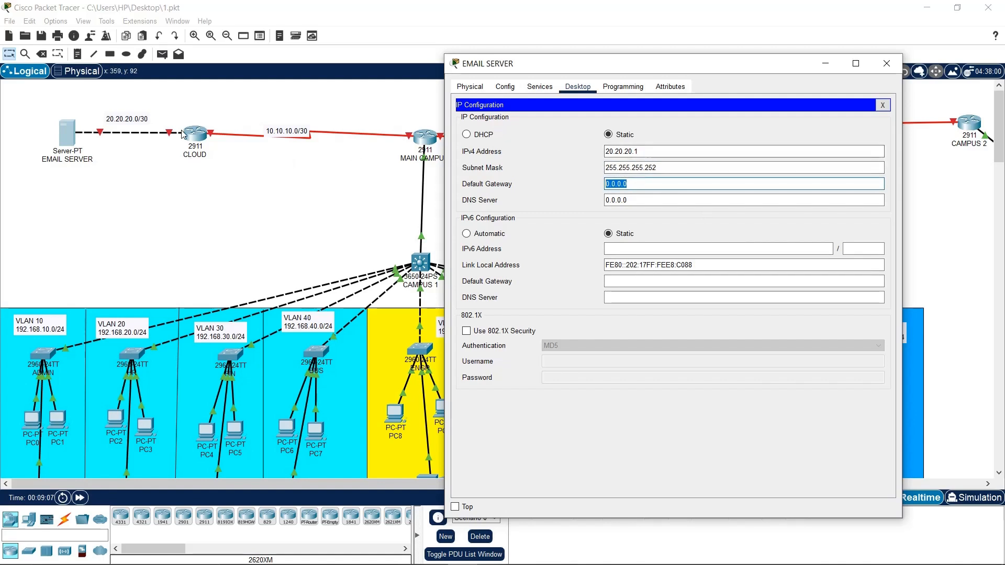
click(647, 150)
drag(647, 151, 603, 151)
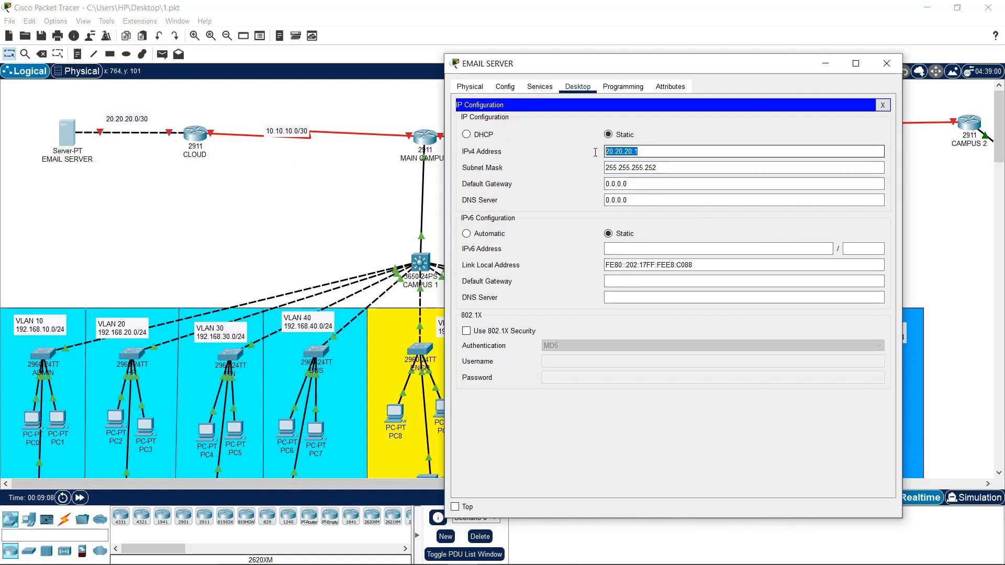
click(658, 153)
key(BackSpace)
text(2)
drag(658, 153, 600, 159)
key(ctrl+c)
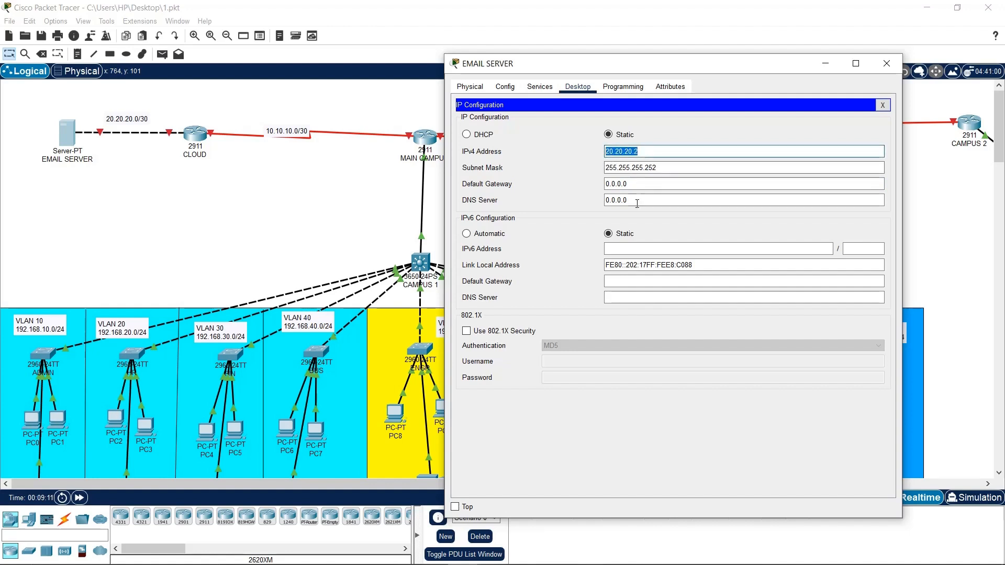
drag(644, 183, 596, 185)
key(ctrl+v)
key(BackSpace)
text(1)
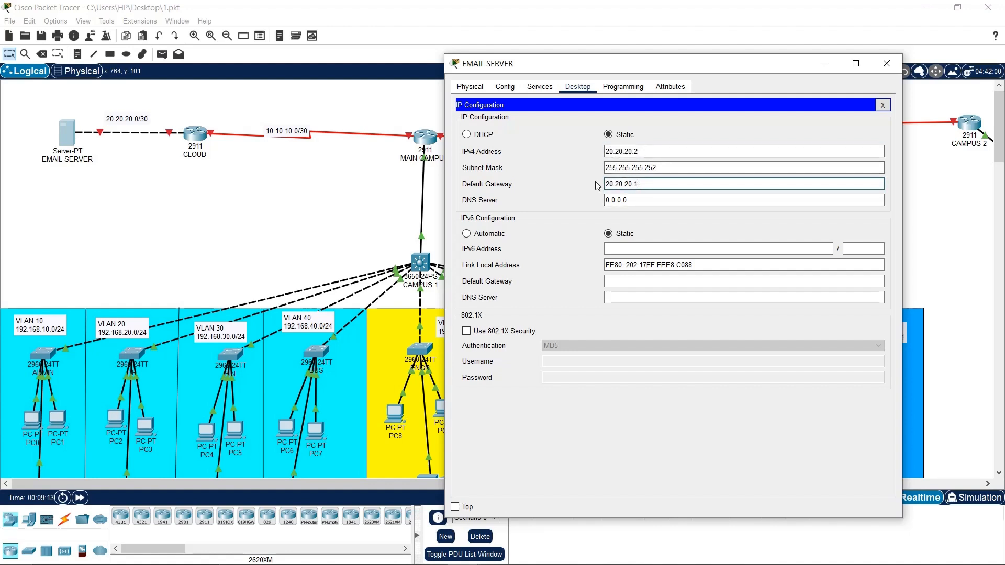
drag(641, 202, 588, 200)
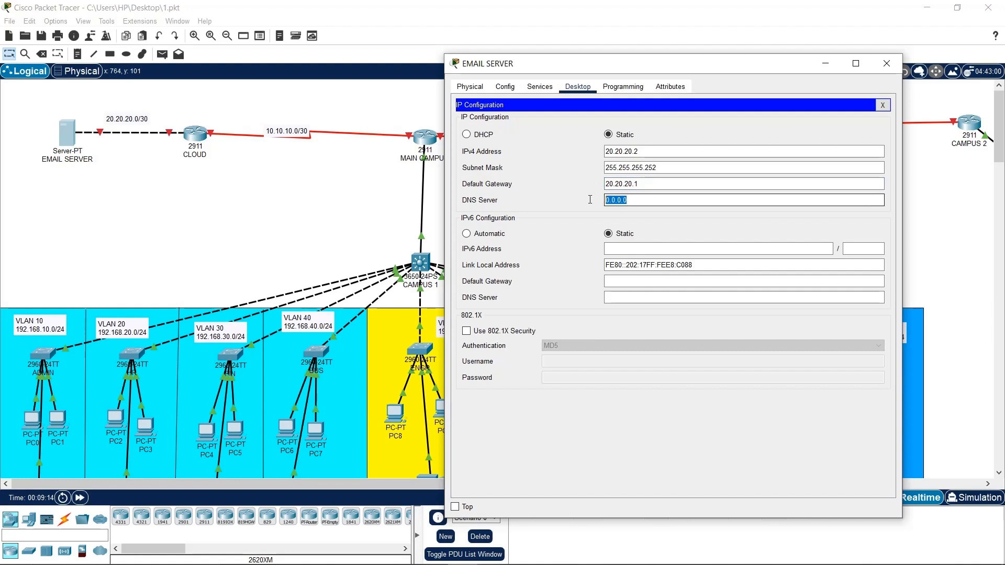
text(8.8.8.8)
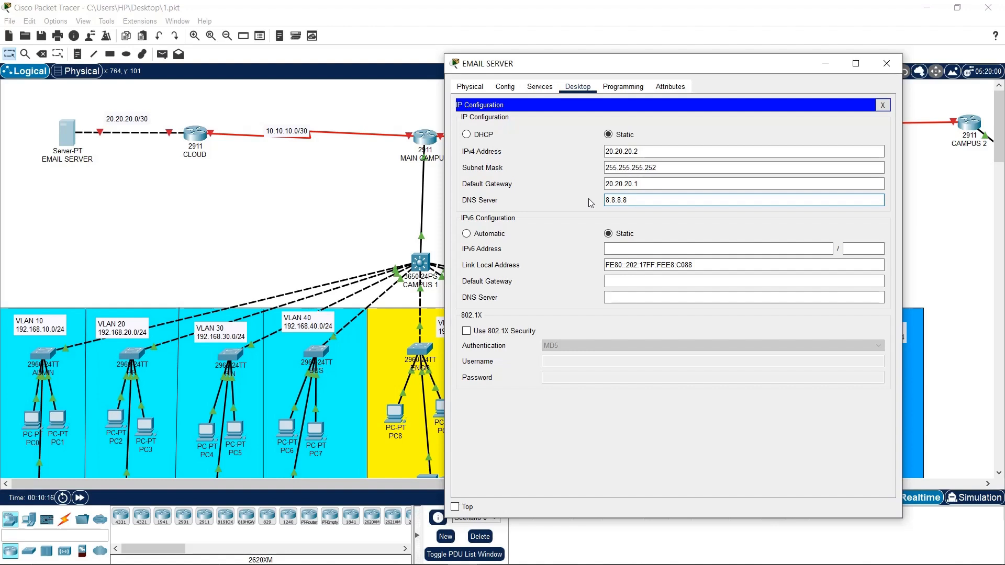
Confirm EMAIL SERVER's DNS Server reads 8.8.8.8 and close its IP Configuration panel
drag(761, 65, 605, 49)
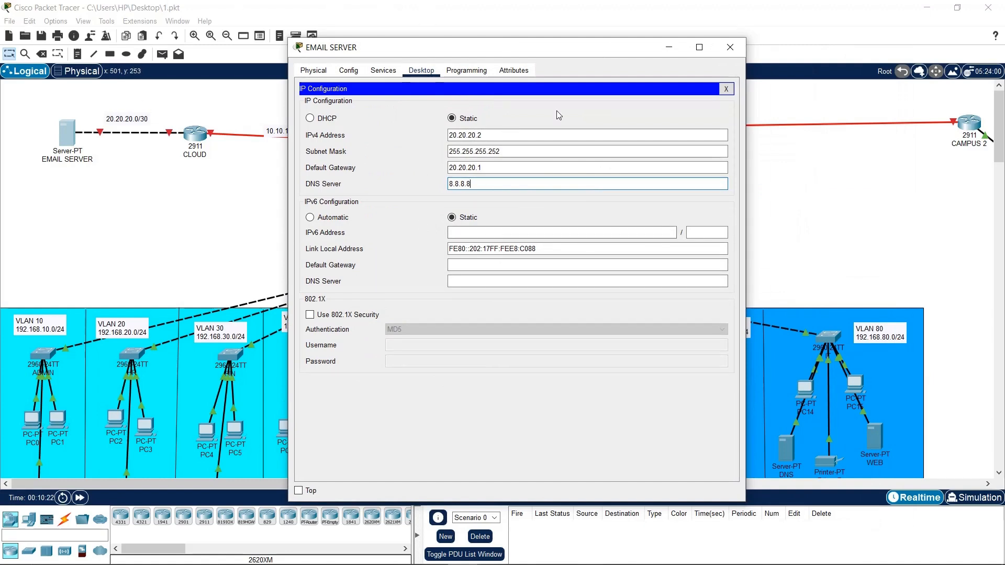
drag(504, 184, 398, 163)
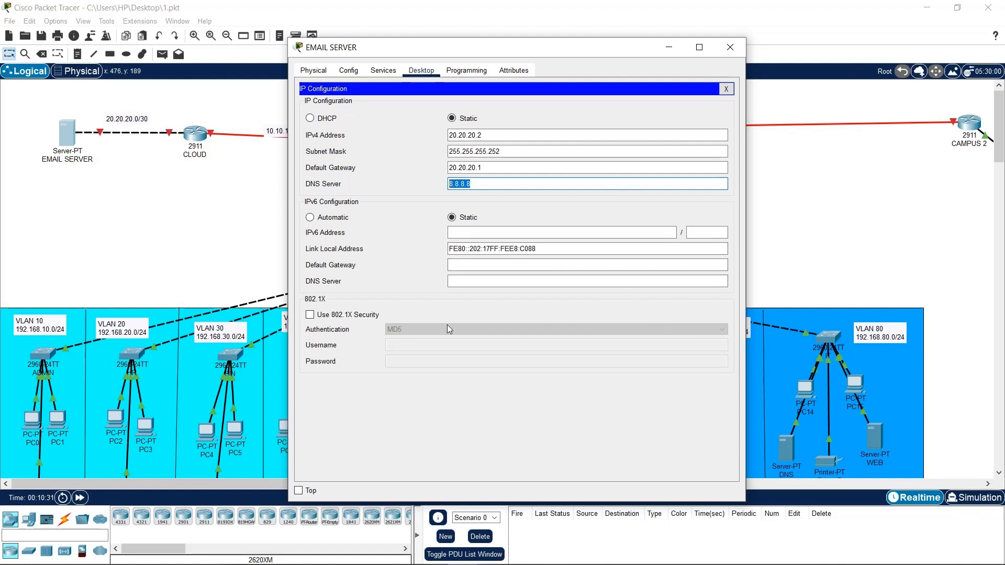
click(650, 184)
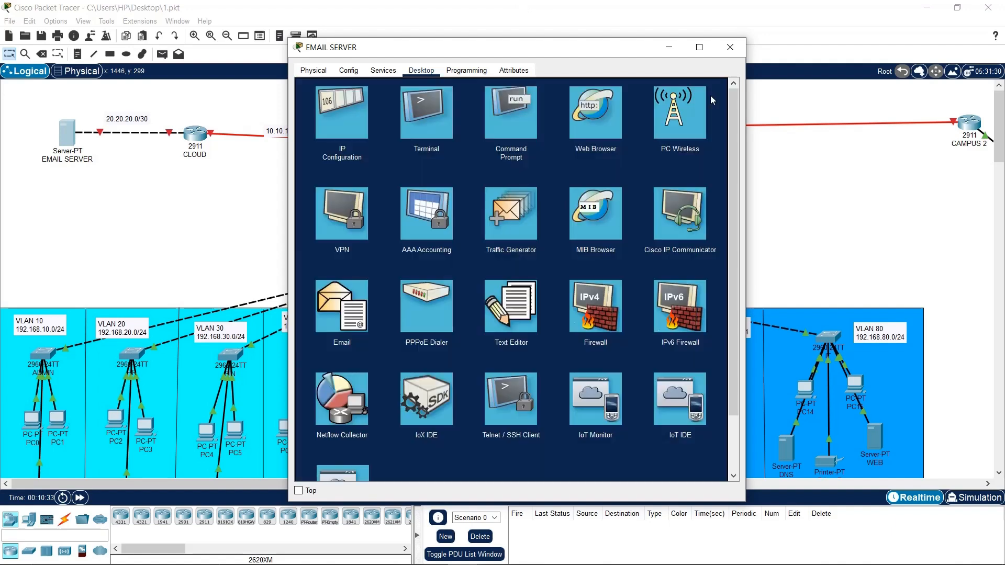
click(726, 89)
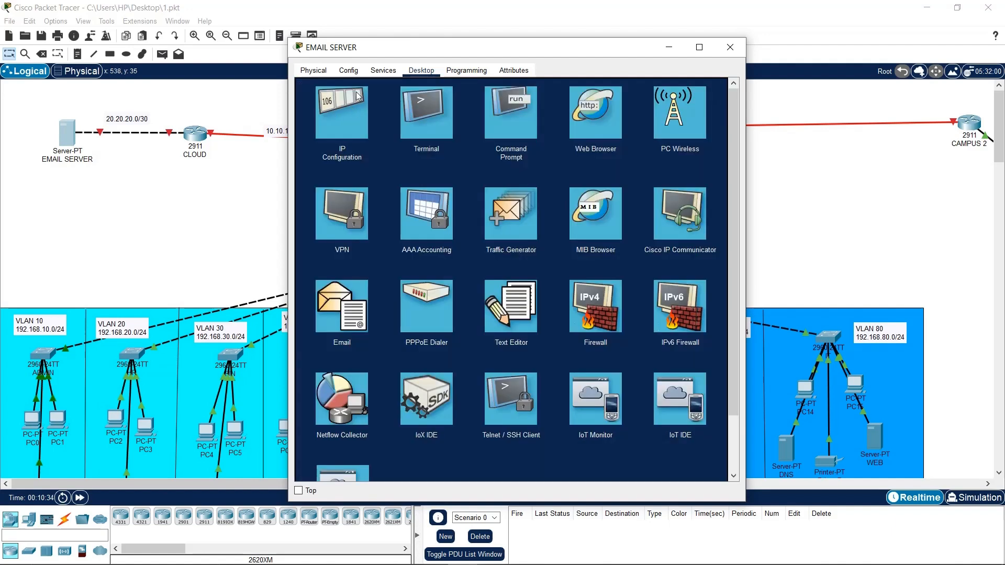
Set the EMAIL service domain name to futo.edu.com
click(396, 74)
click(354, 195)
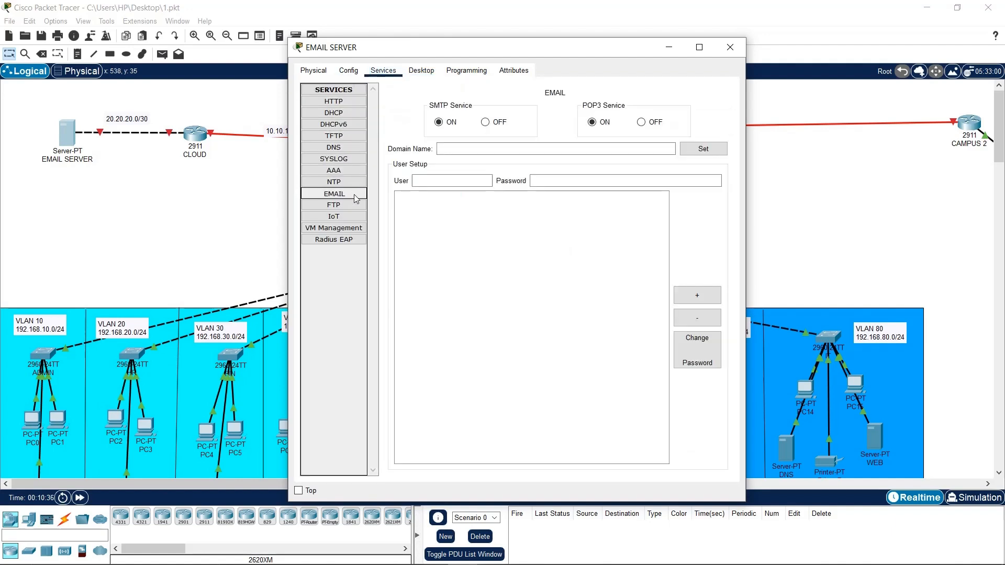
click(462, 148)
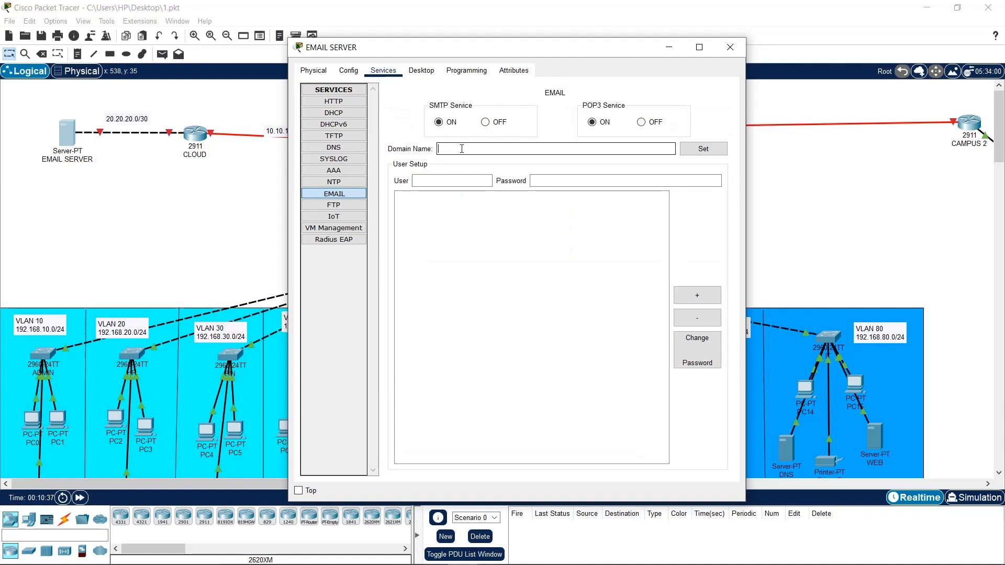
text(FUTO.EDU.COM)
drag(500, 145, 406, 154)
text(futo)
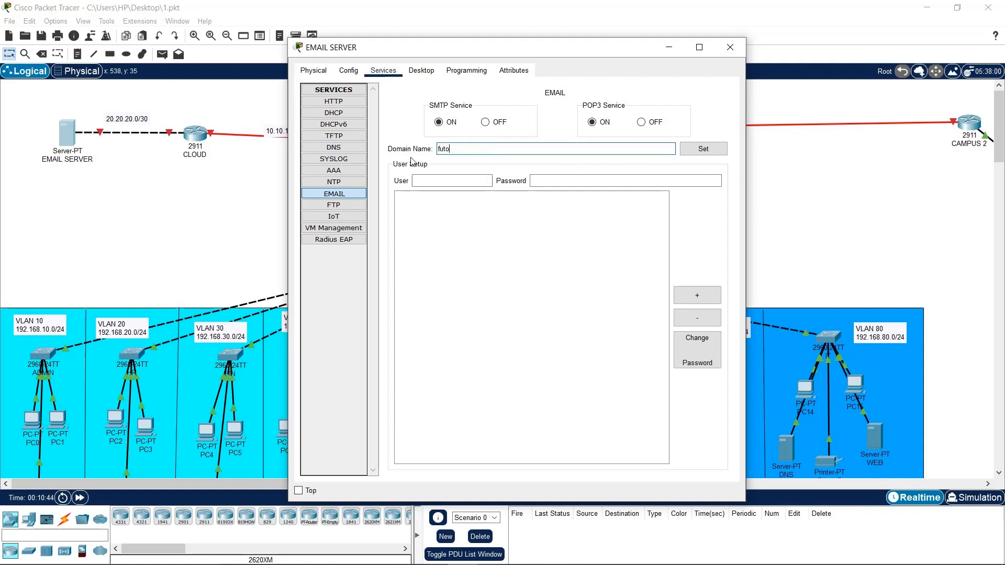
text(.edu.com)
click(696, 150)
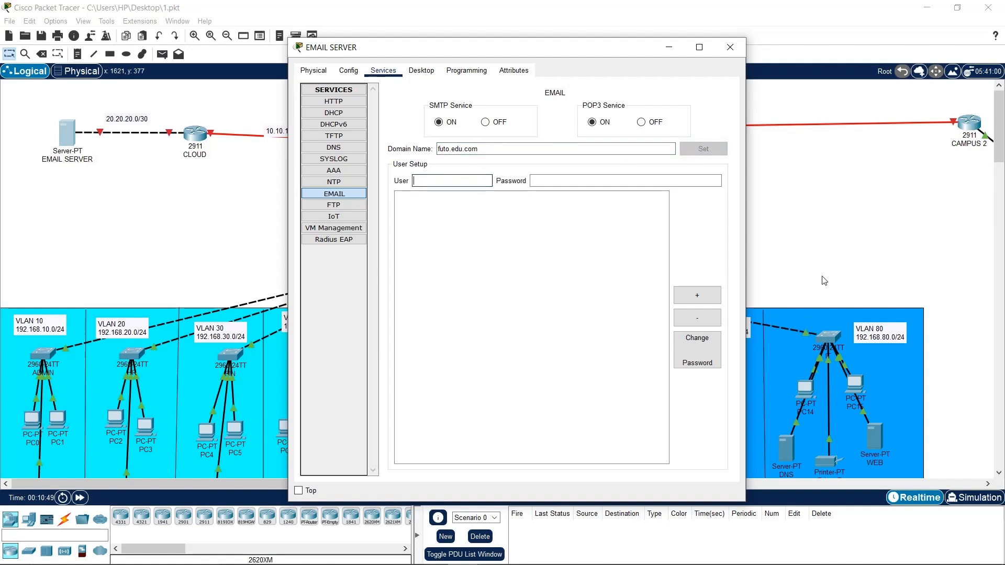
Add mail user IT1 with its password
scroll(903, 278, down, 1)
click(470, 179)
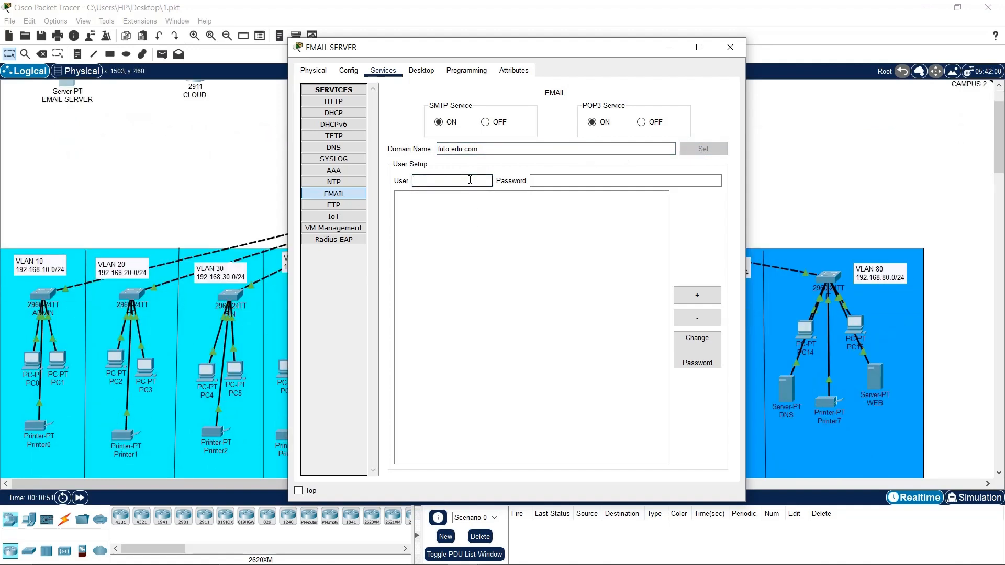
text(IT1)
click(610, 182)
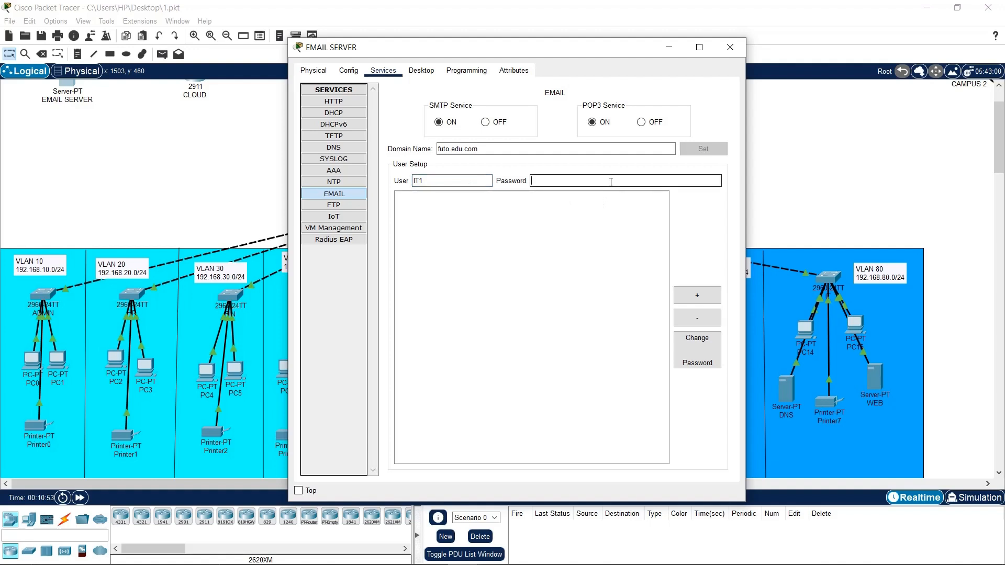
text(CIS)
key(BackSpace)
key(BackSpace)
key(BackSpace)
text(cisco123)
click(697, 296)
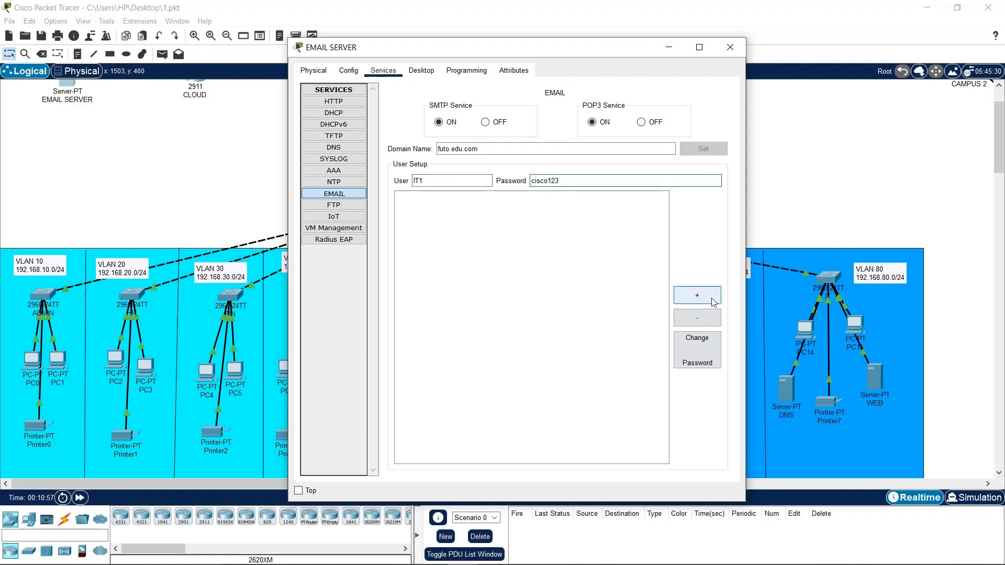
Add mail user IT2 with its password and close the server window
click(434, 181)
text(IT2)
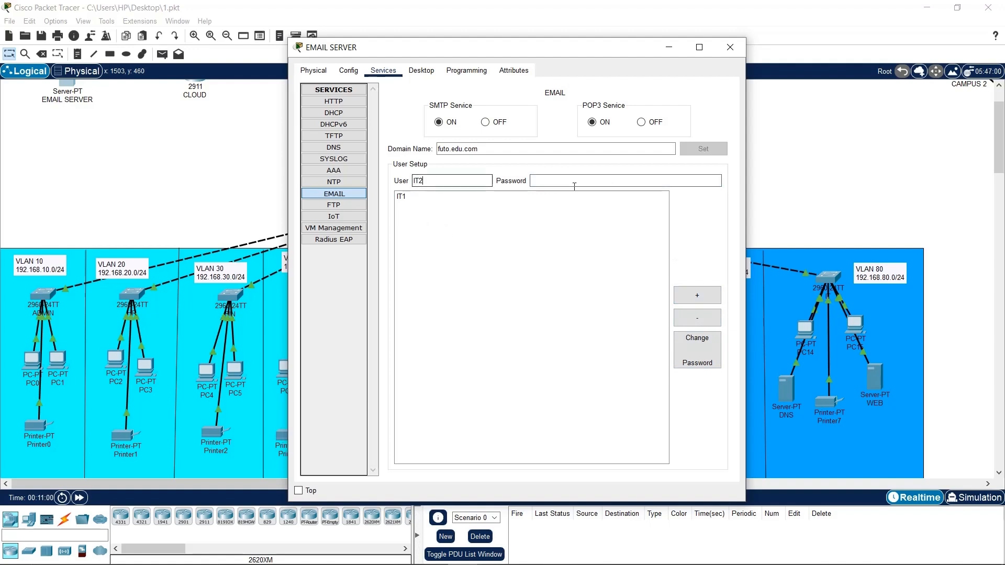
click(575, 183)
text(cisco)
text(123)
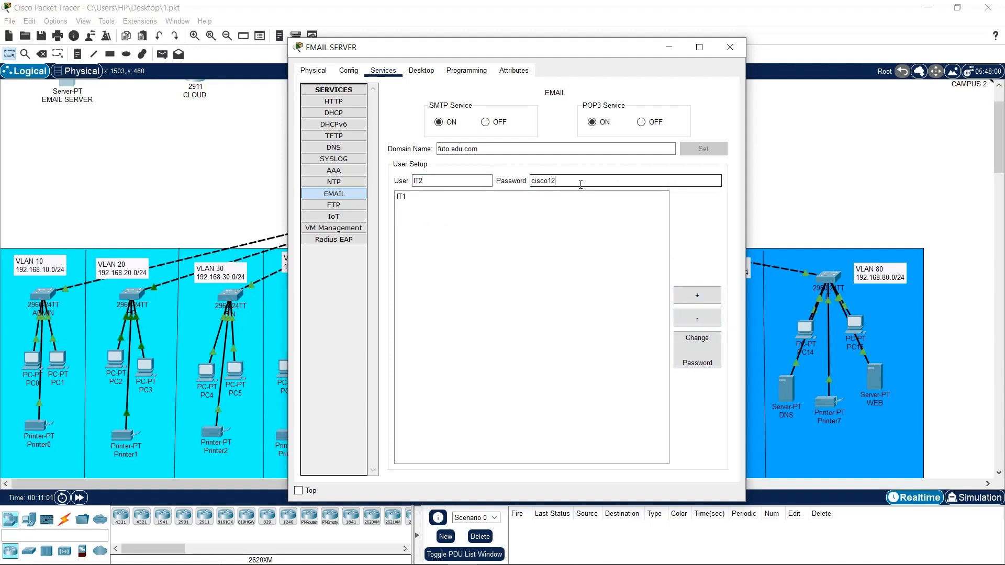
click(698, 295)
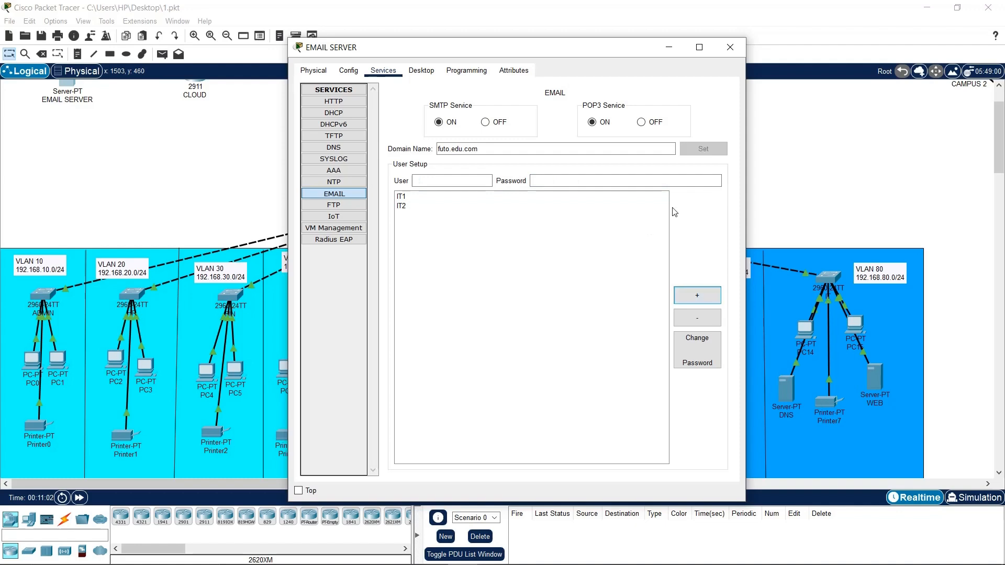
click(730, 48)
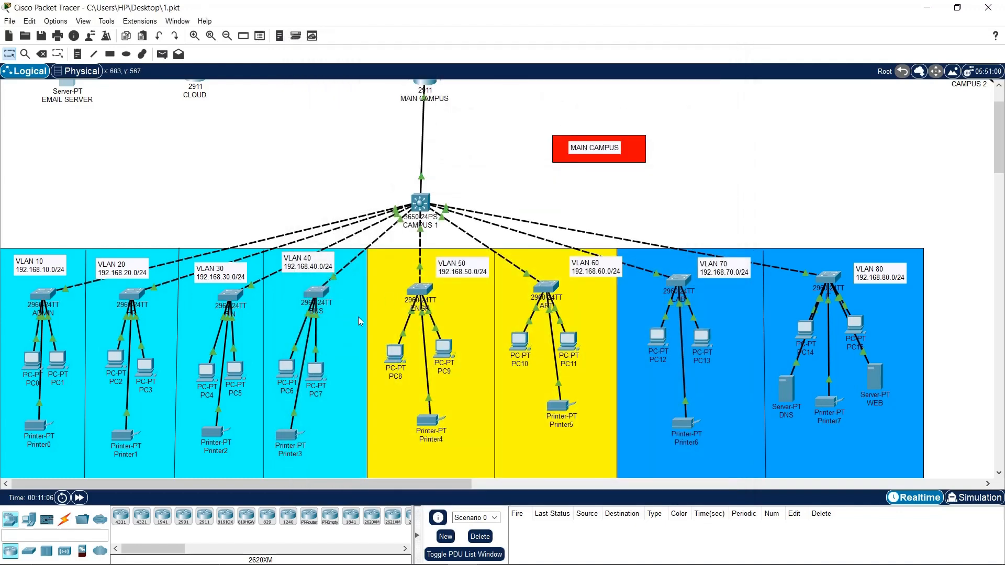
Open the CLOUD router's window and find it powered off
scroll(370, 334, up, 3)
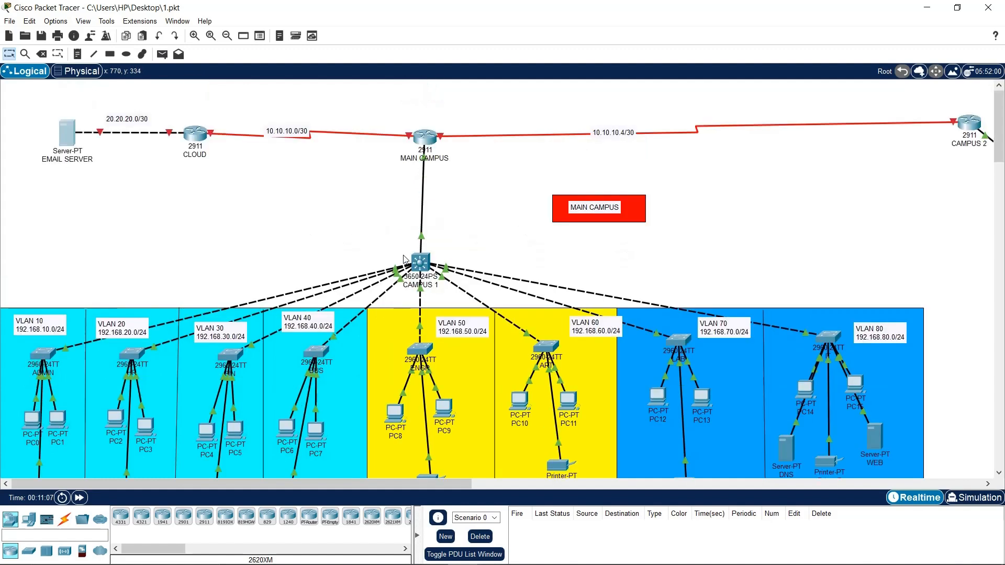
click(192, 138)
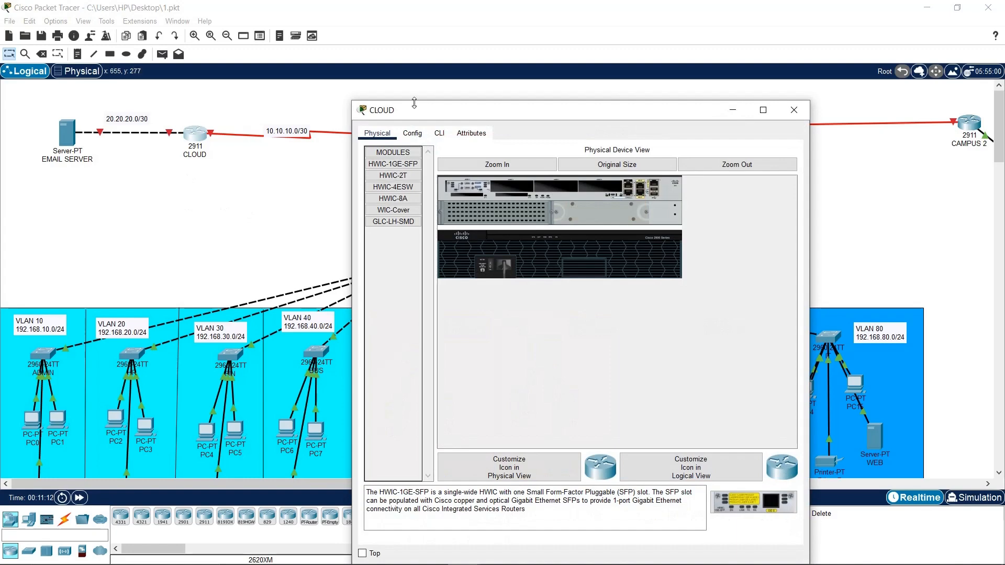
drag(468, 108, 534, 79)
click(156, 150)
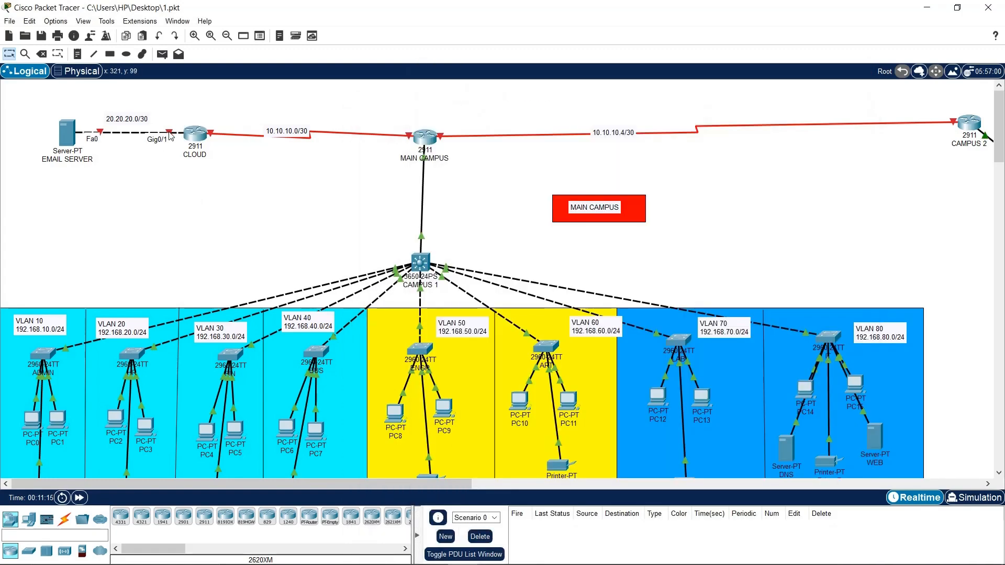
click(197, 135)
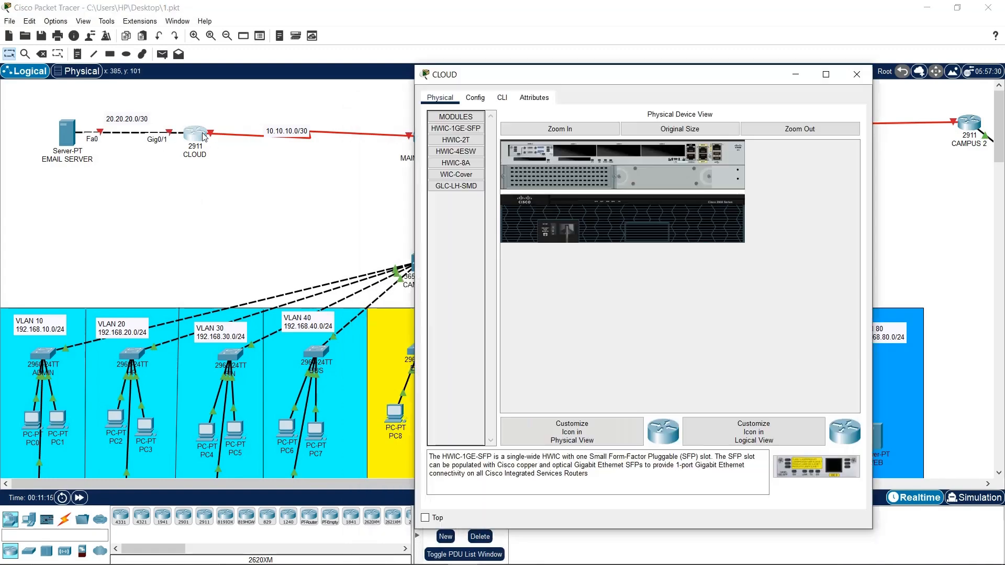
click(475, 98)
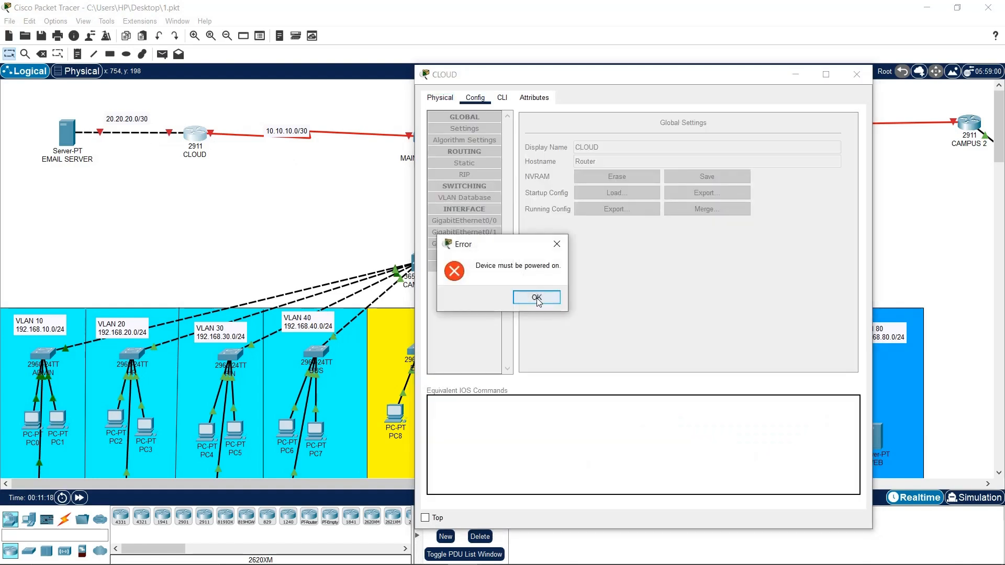
click(536, 297)
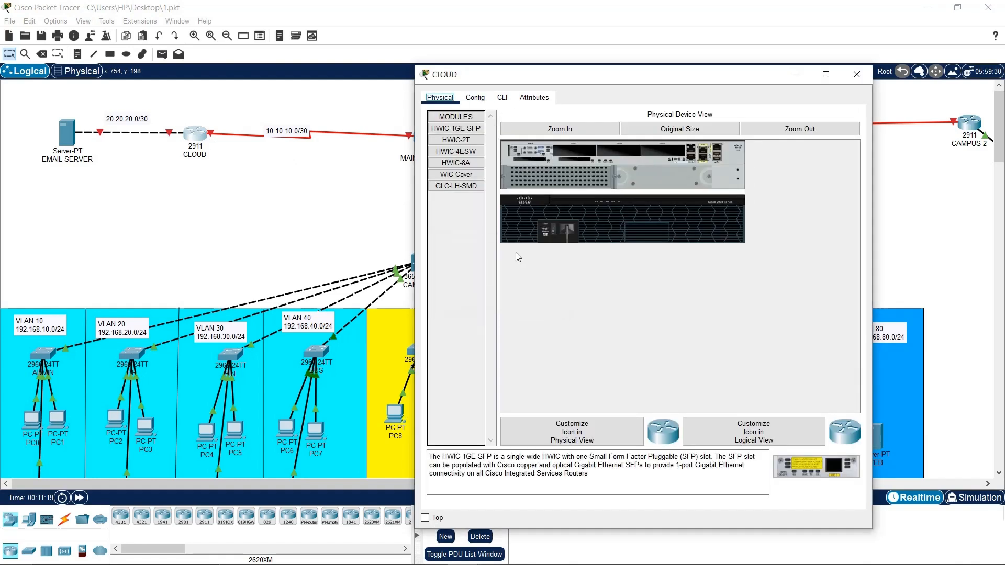
Power on the CLOUD router and wait for it to finish booting
click(554, 227)
click(475, 97)
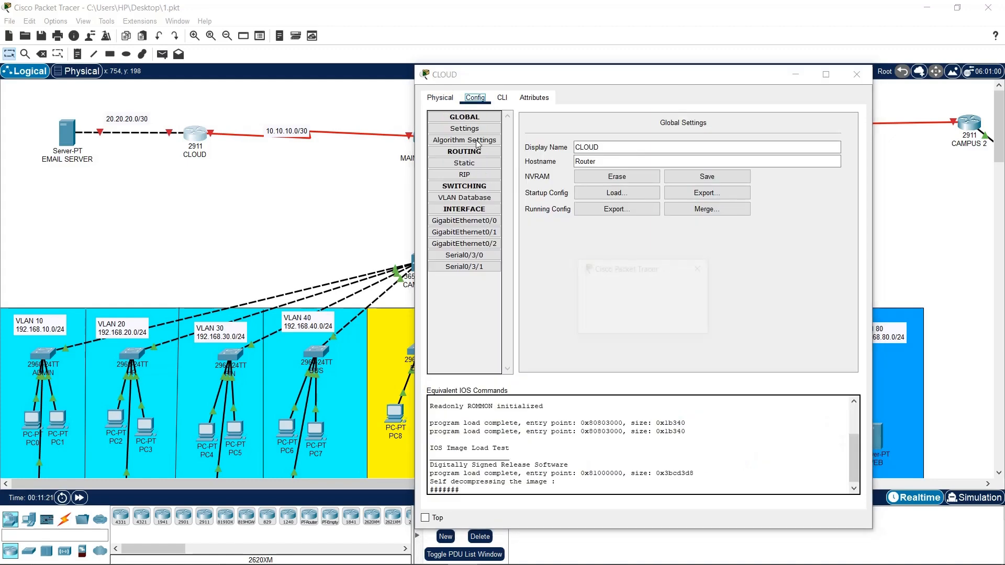
click(663, 321)
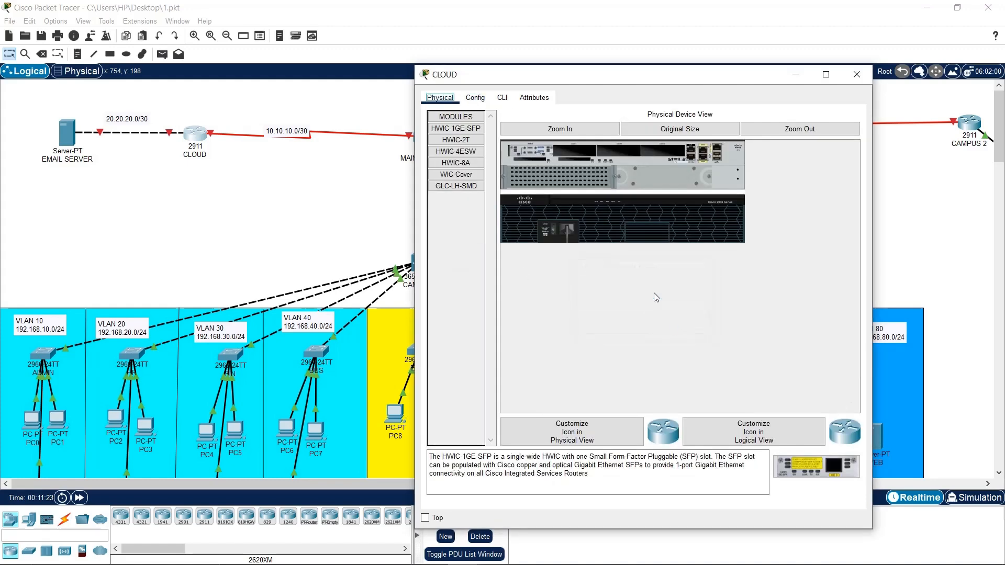
click(473, 104)
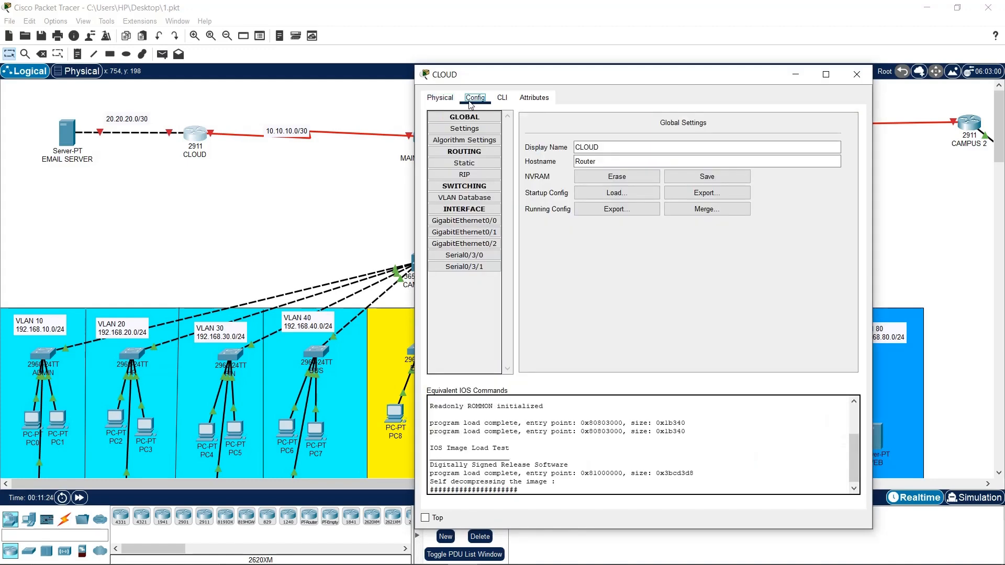
click(701, 321)
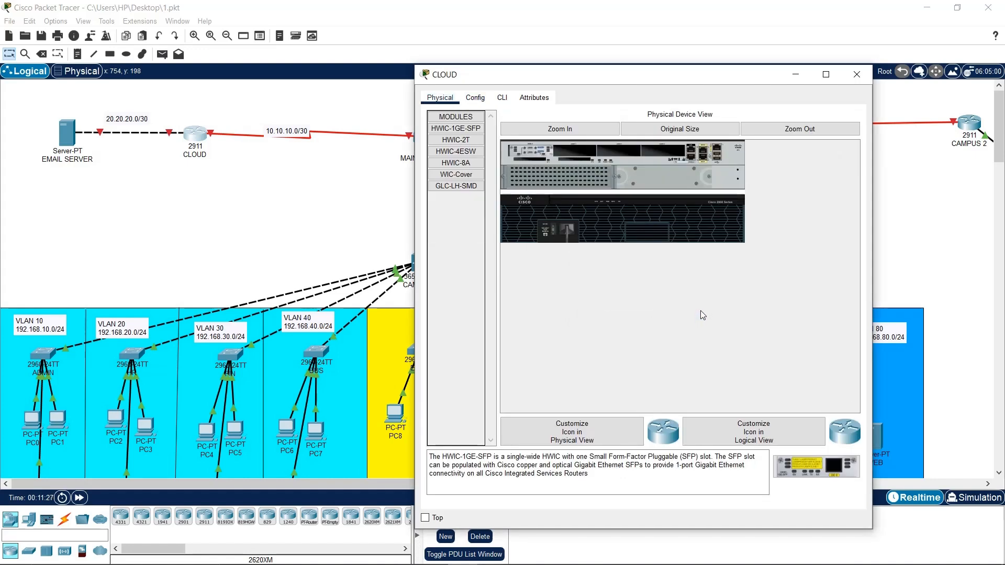
click(476, 97)
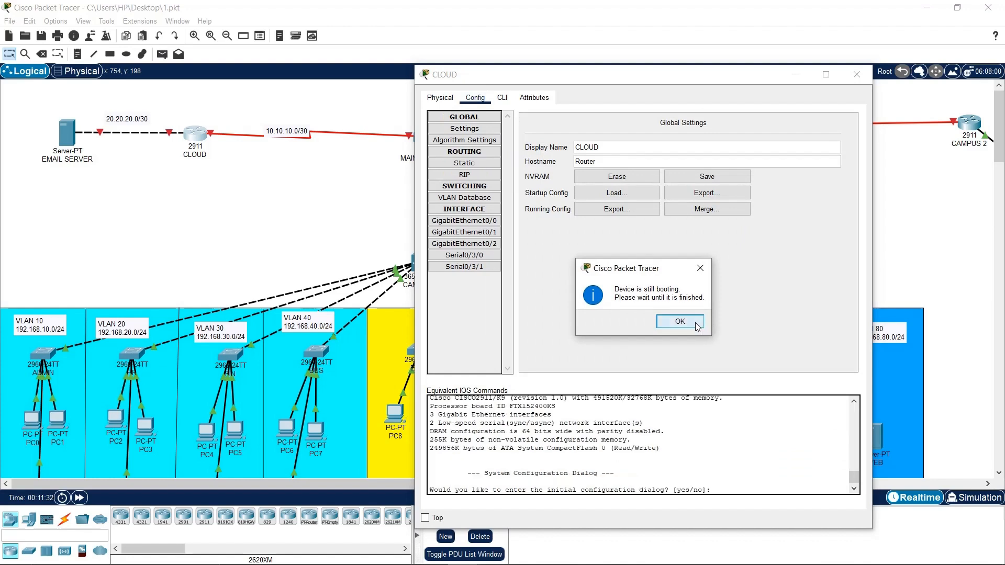
click(680, 321)
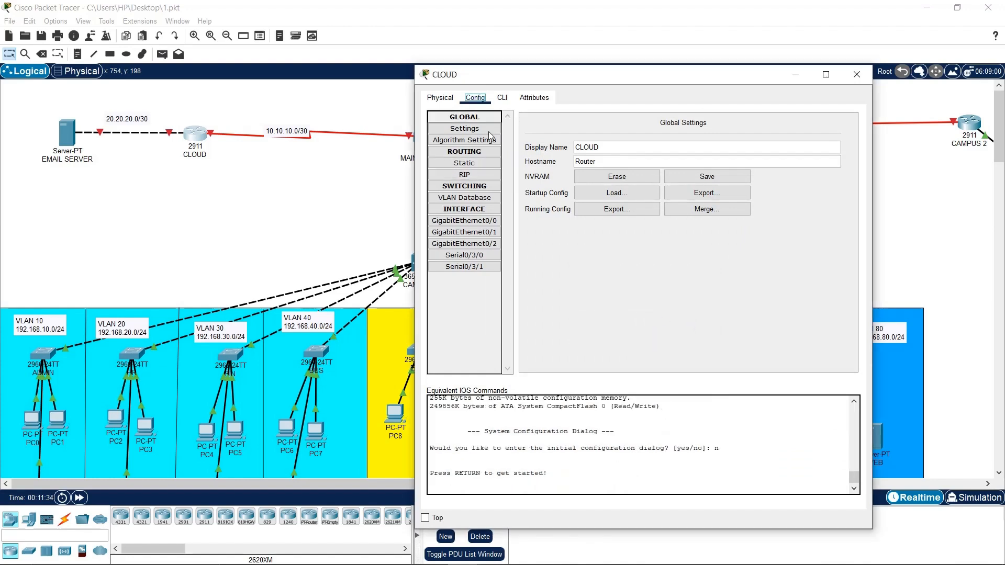
click(150, 162)
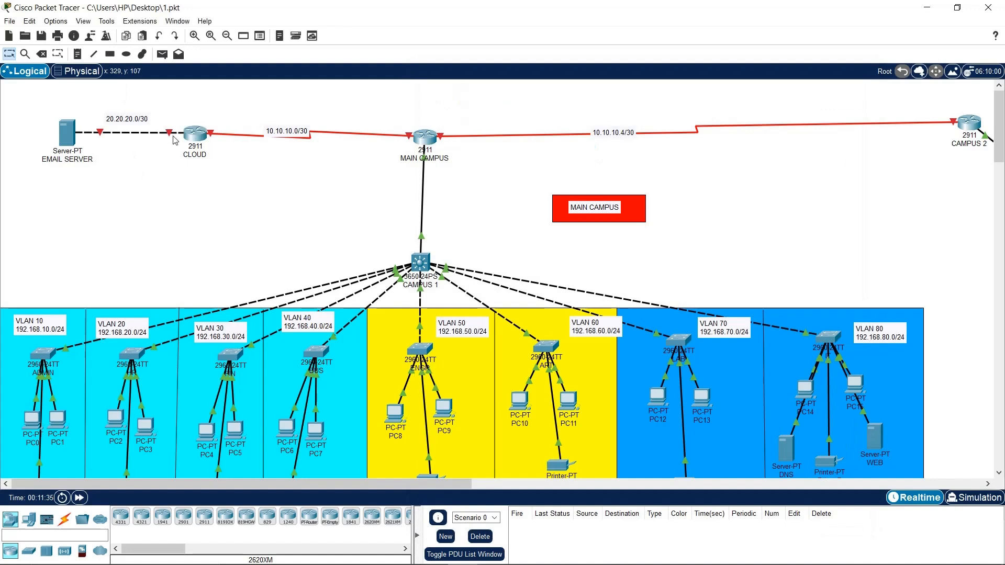
click(194, 134)
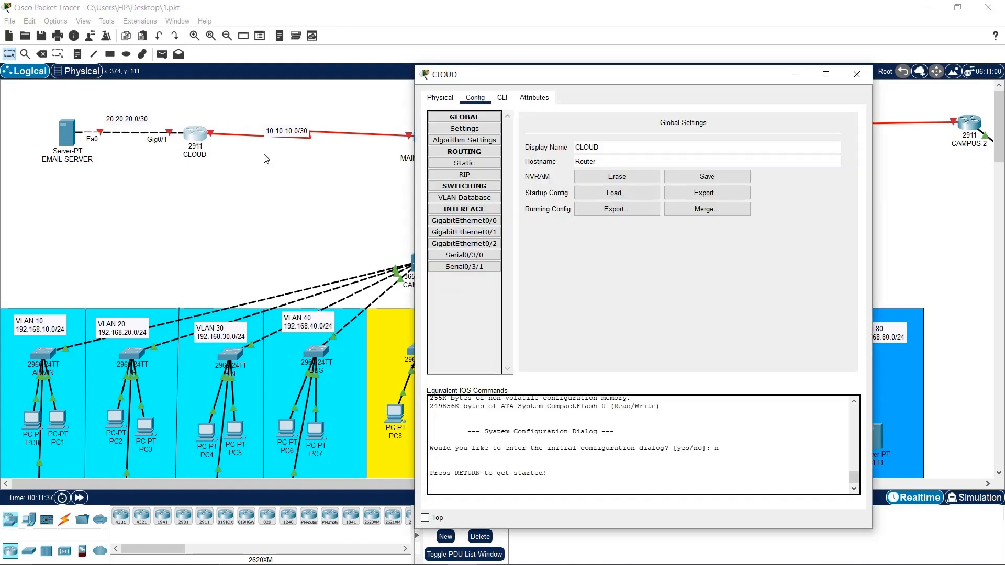
Bring CLOUD's GigabitEthernet0/1 up with IPv4 20.20.20.1 and mask 255.255.255.252
click(464, 232)
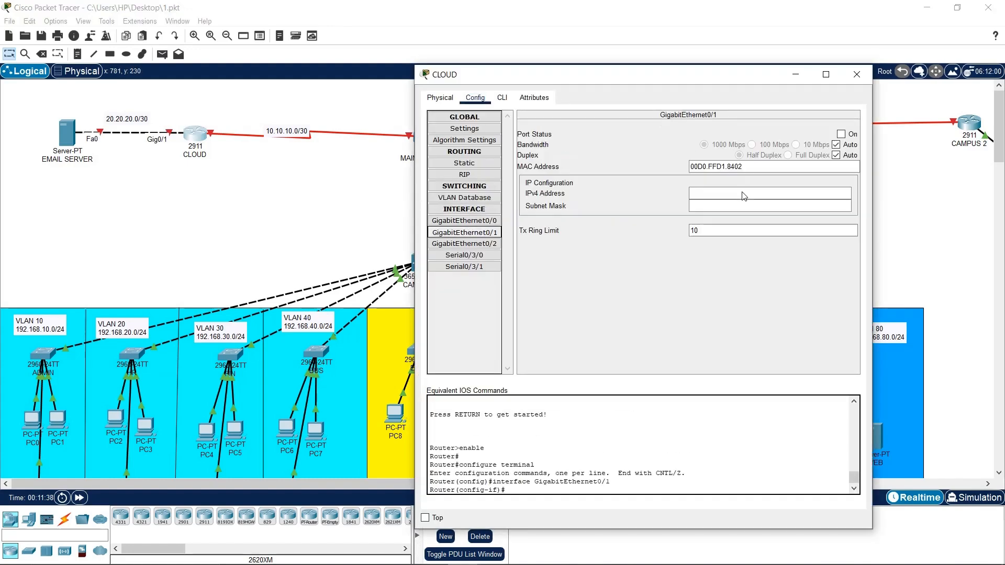
click(840, 135)
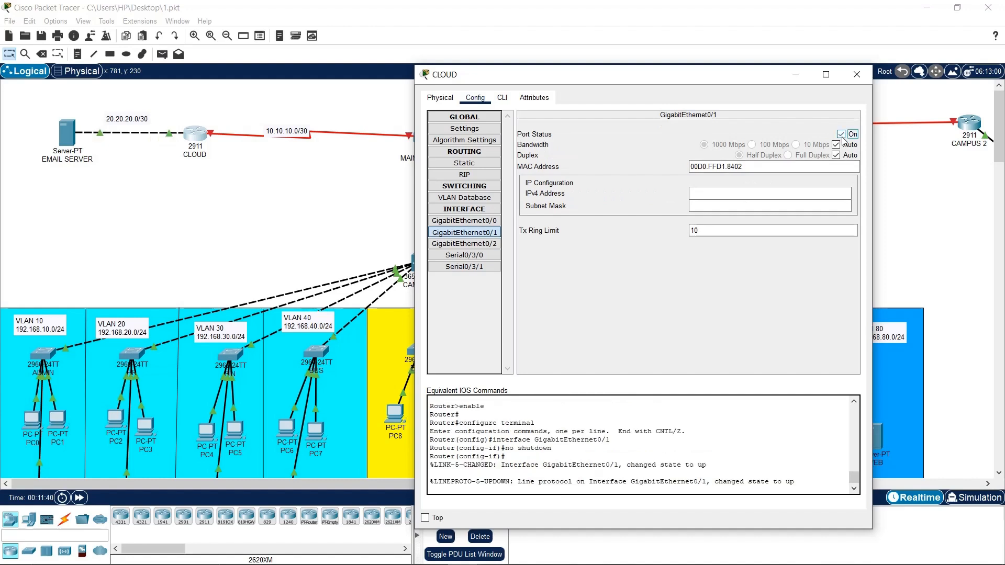
click(724, 194)
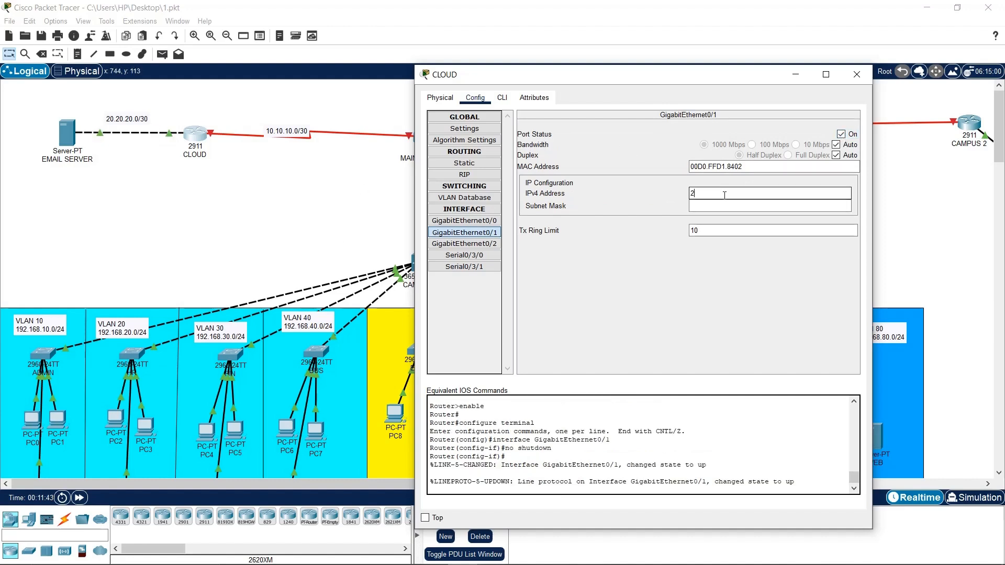
text(20.20.20.1)
click(730, 204)
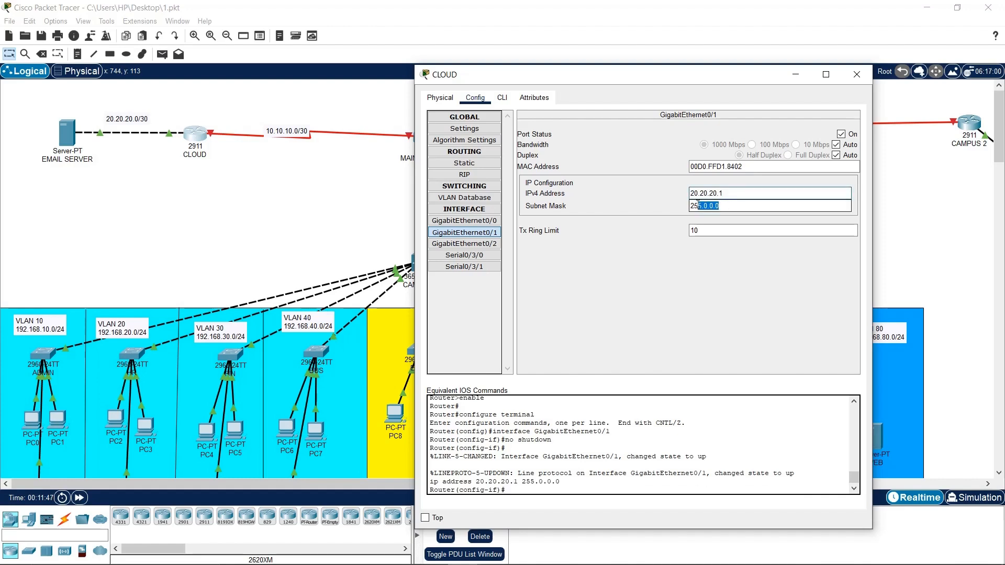
text(255)
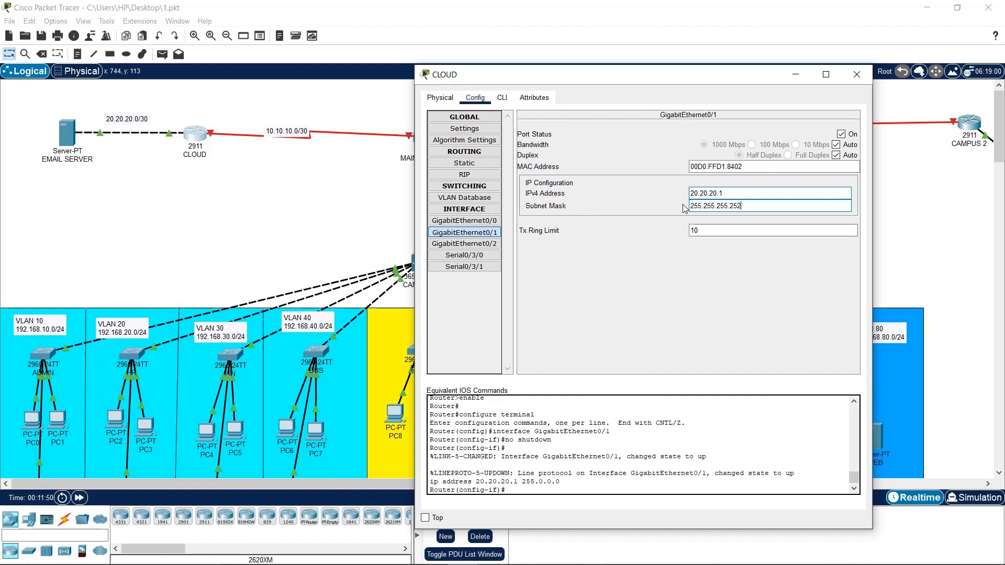
key(Return)
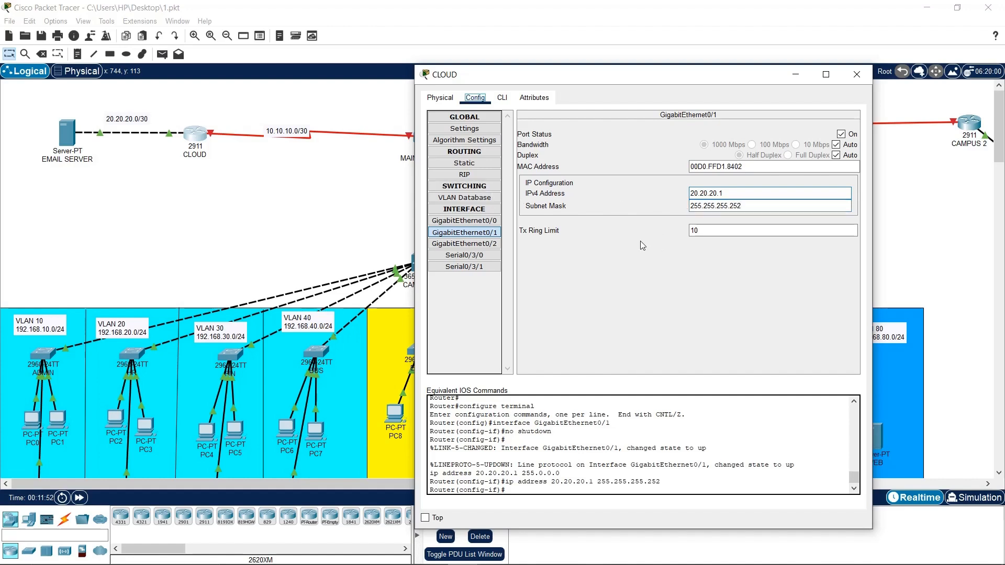
click(464, 128)
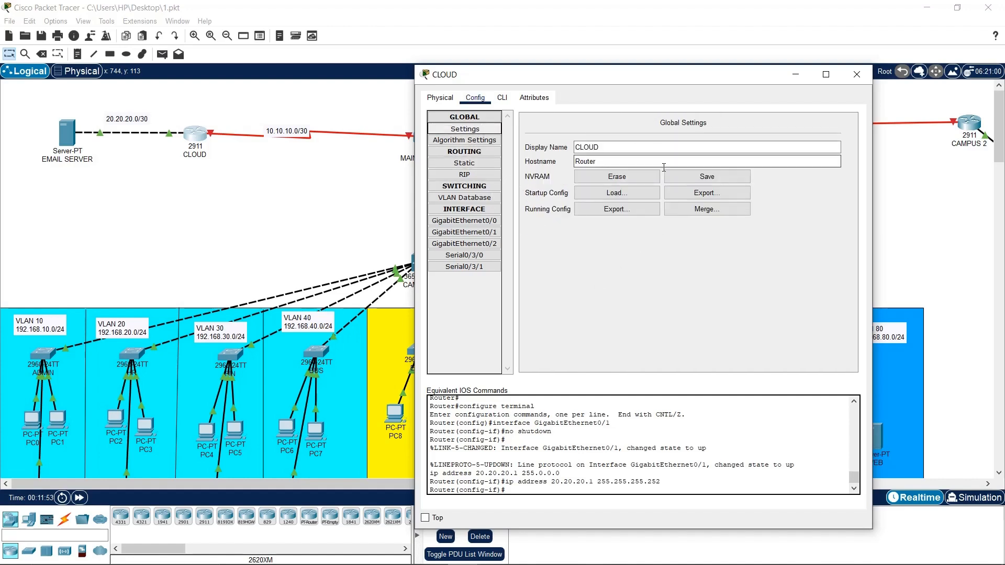
Rename the router's hostname to CLOUD and save its configuration to NVRAM
click(599, 161)
double_click(599, 161)
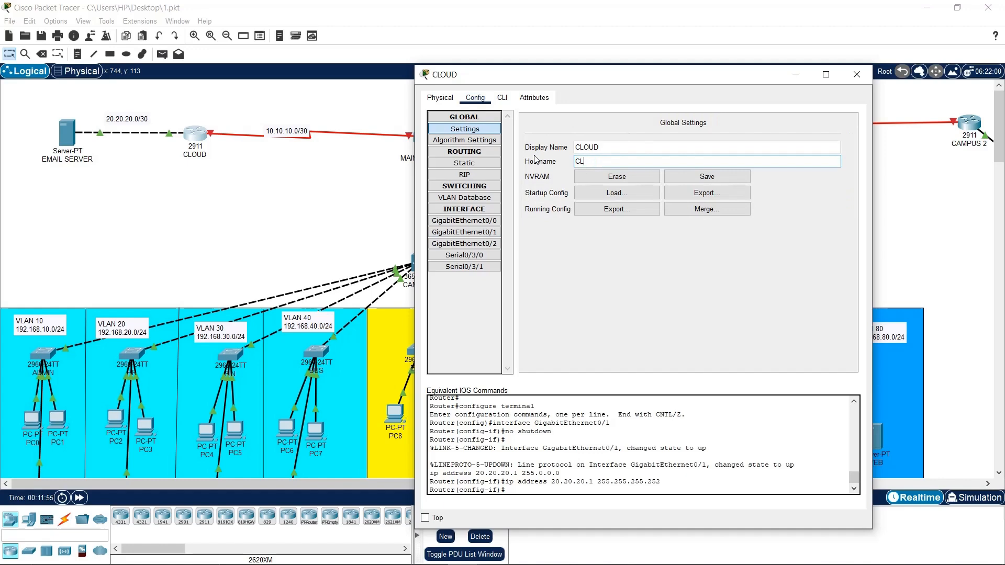
text(CLOUD)
key(Return)
click(707, 177)
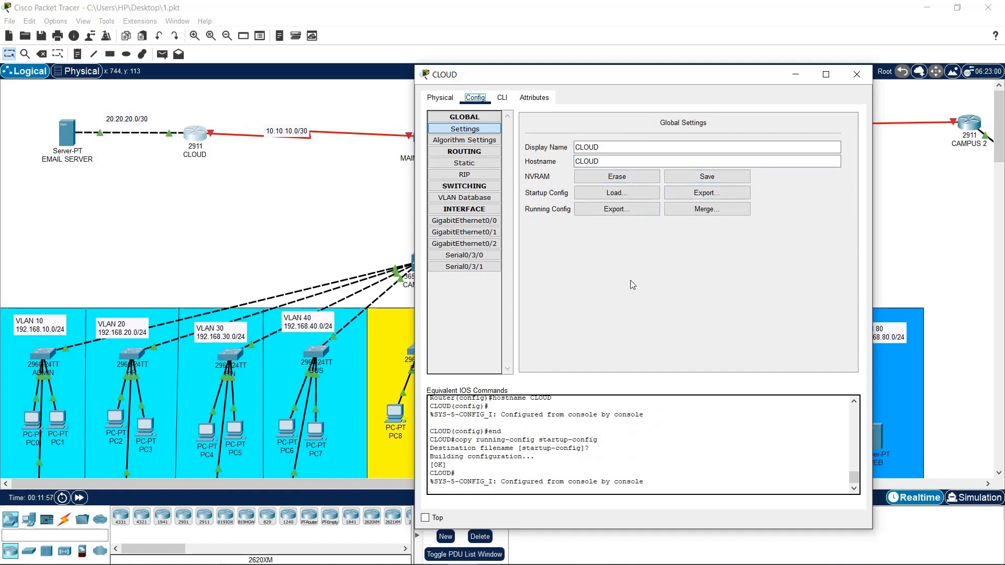
click(502, 97)
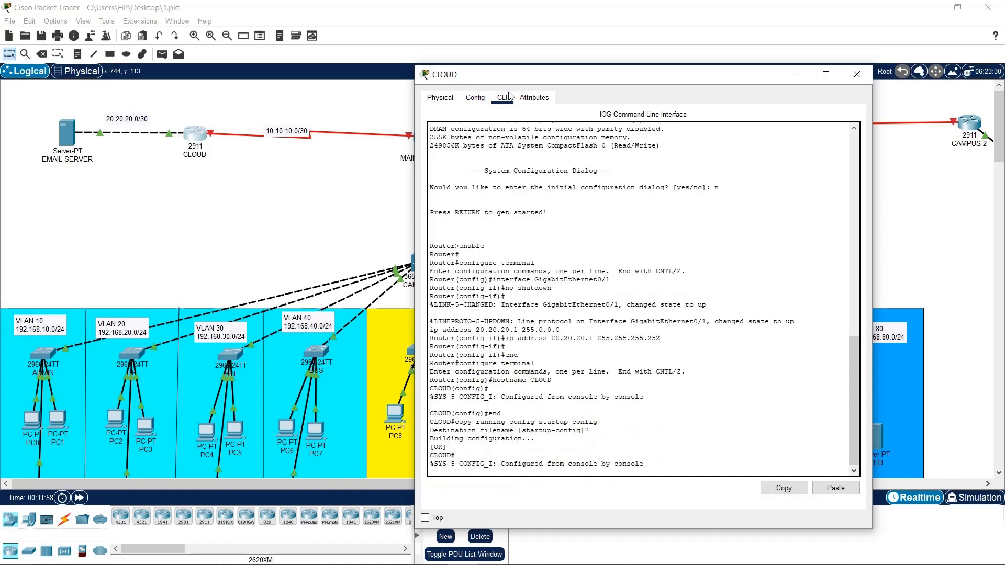
Close the CLOUD router and show the EMAIL SERVER's desktop applications
click(857, 74)
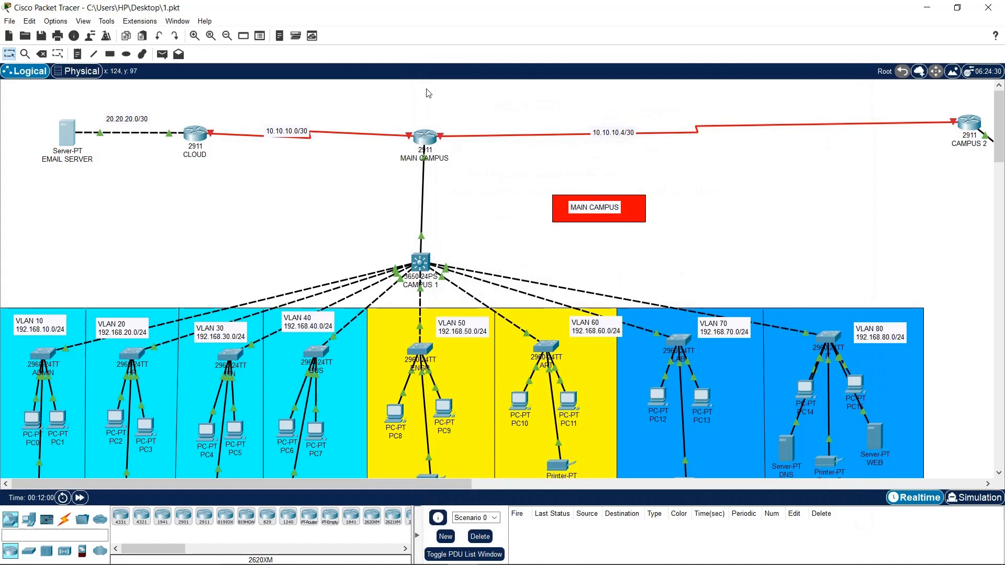
click(66, 132)
click(485, 133)
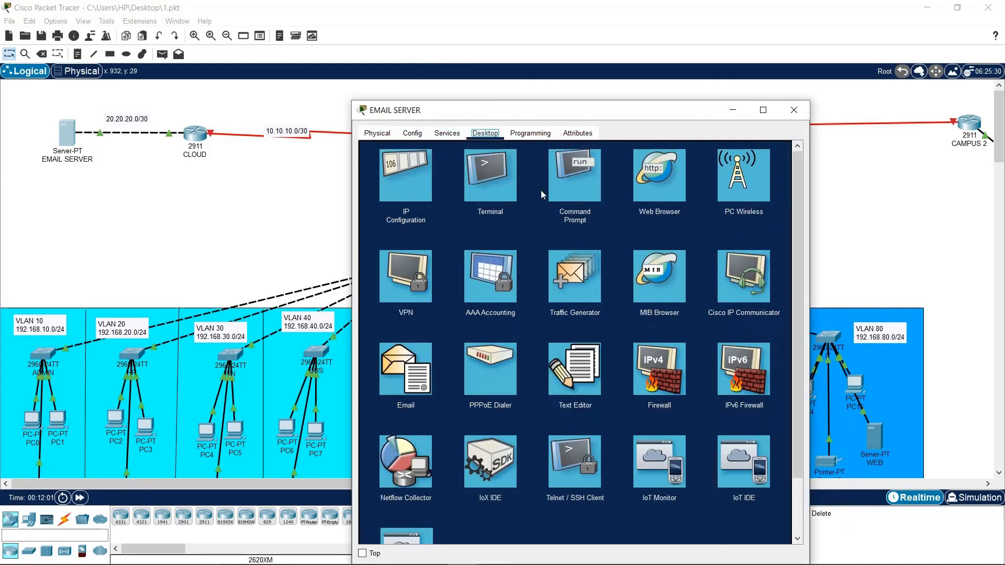
click(570, 189)
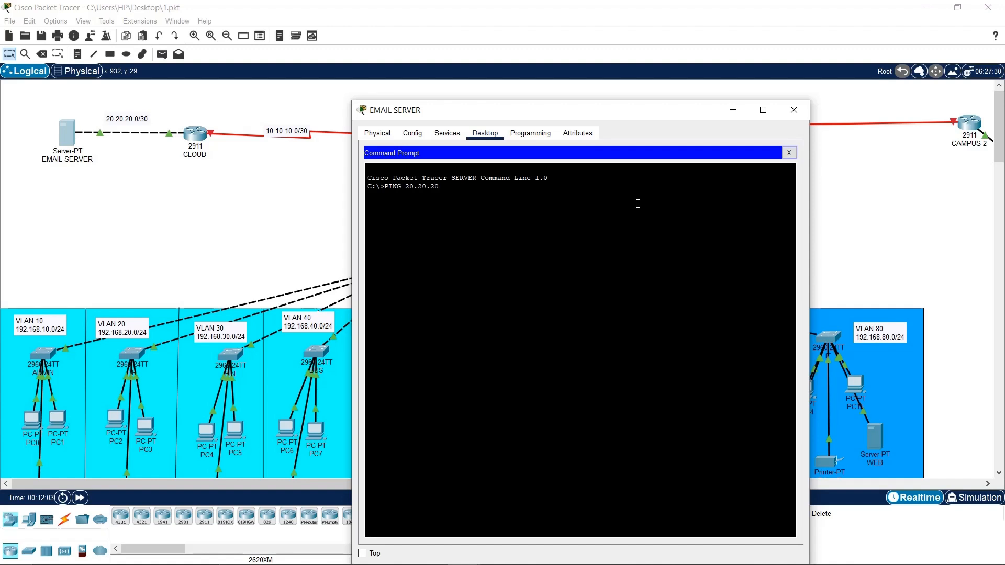
key(Return)
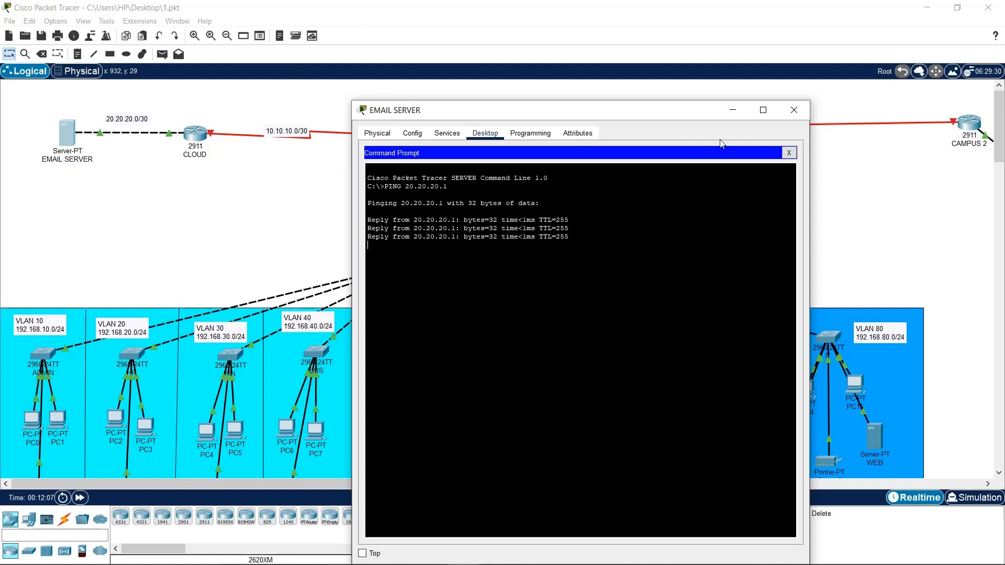
click(794, 110)
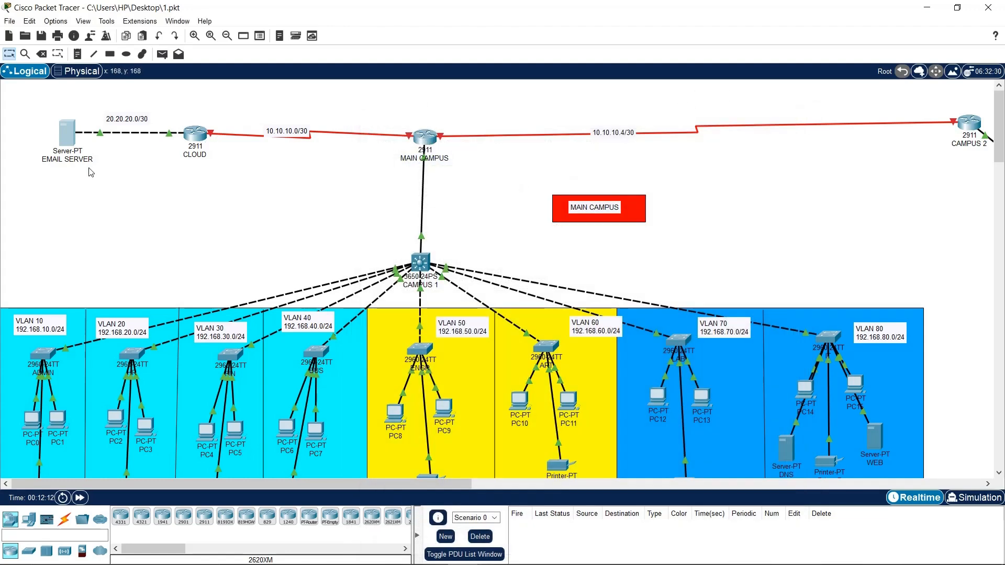
mouse_move(515, 563)
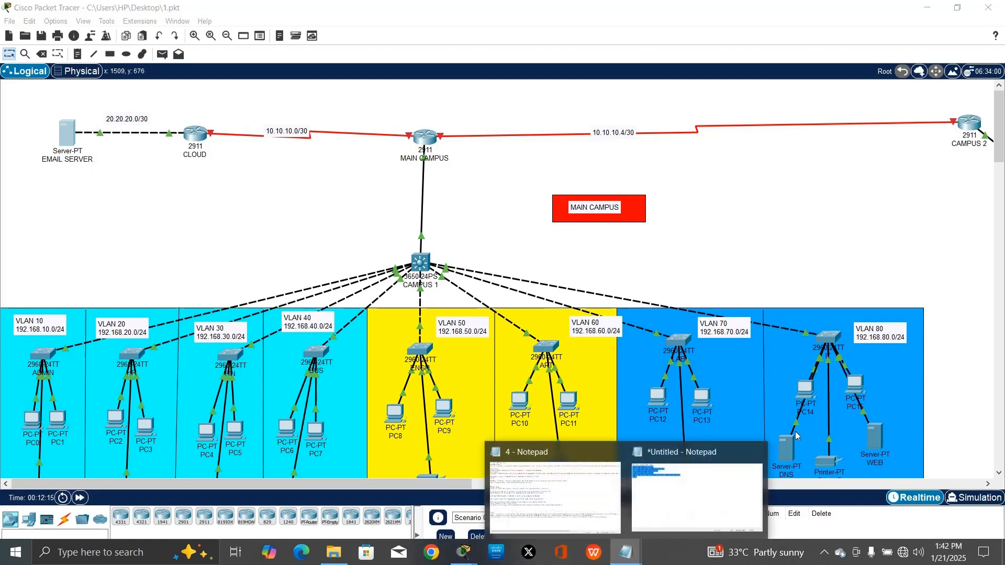
click(592, 500)
drag(18, 299, 250, 308)
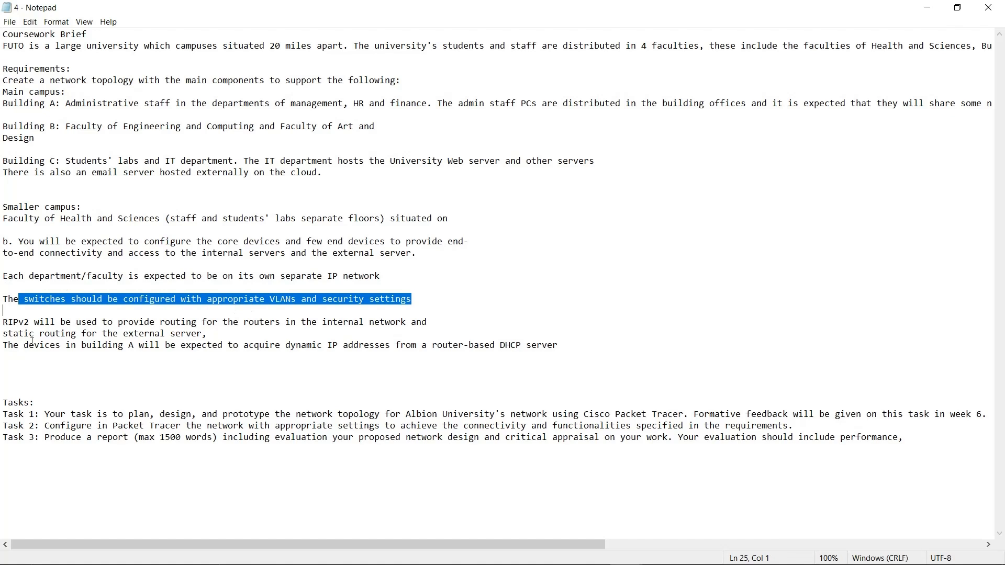
drag(62, 323, 426, 322)
drag(118, 346, 249, 335)
click(927, 7)
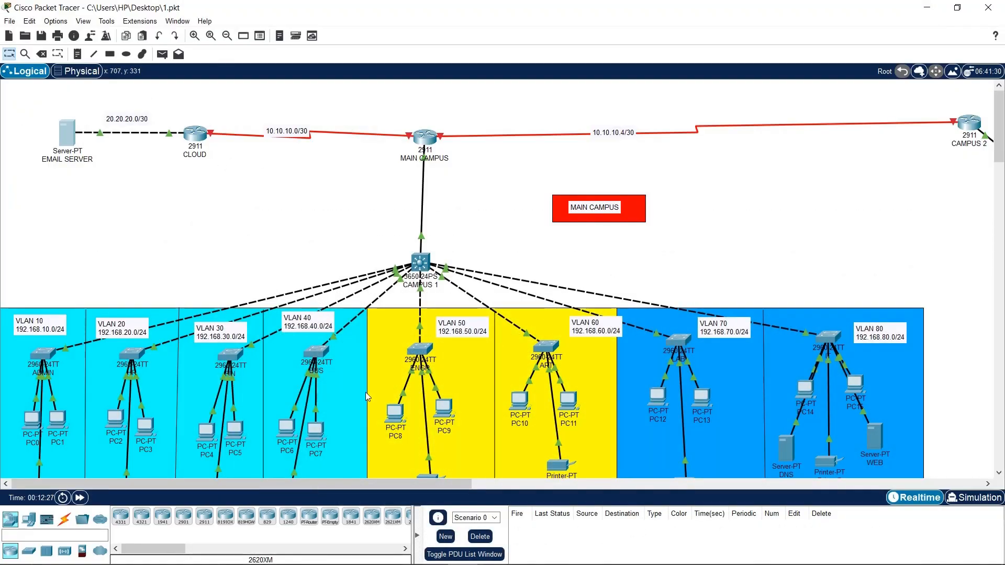
Check the MAIN CAMPUS router, then bring up the CLOUD router's Config window
drag(264, 486, 211, 485)
drag(233, 486, 248, 442)
click(427, 138)
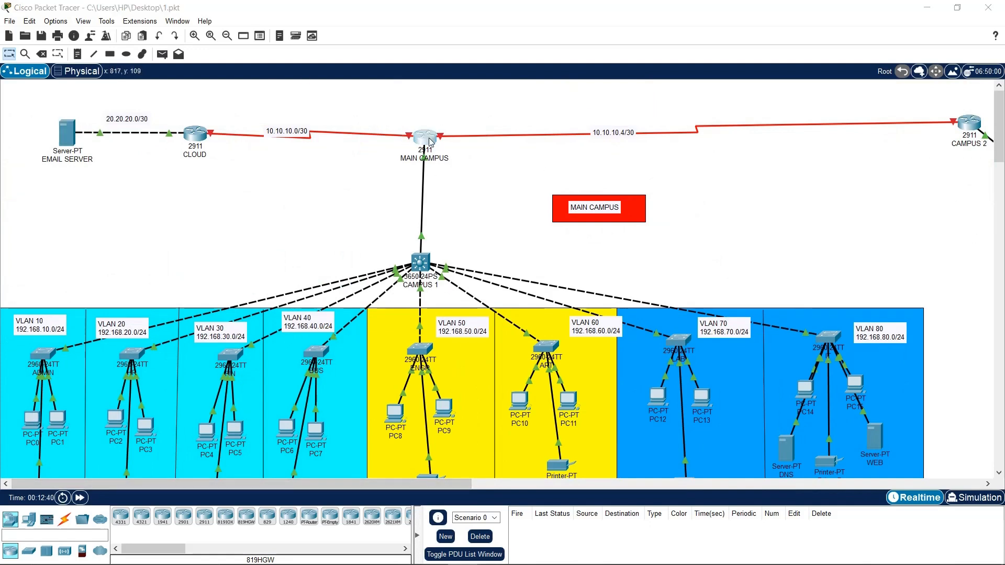
click(793, 109)
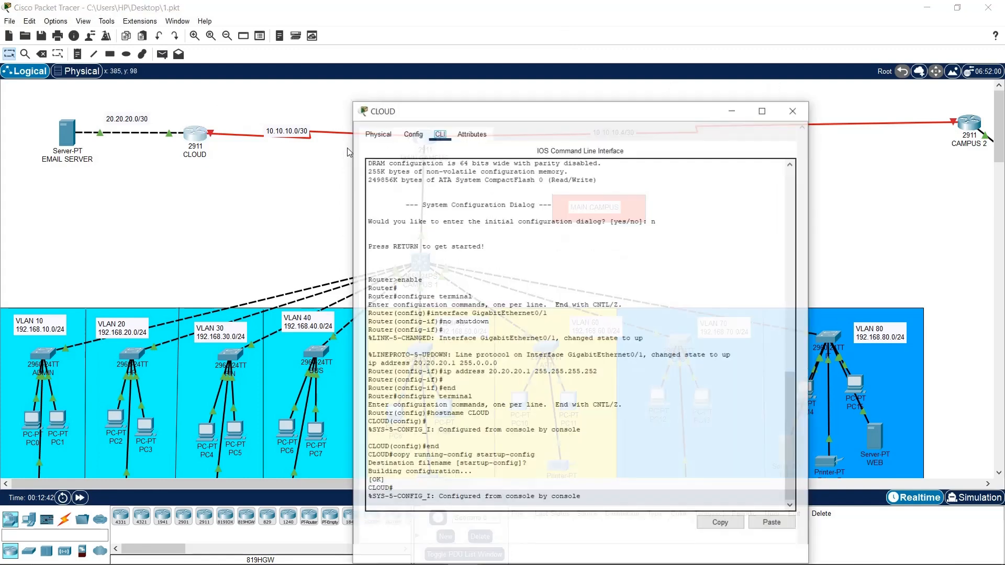
click(411, 133)
click(269, 167)
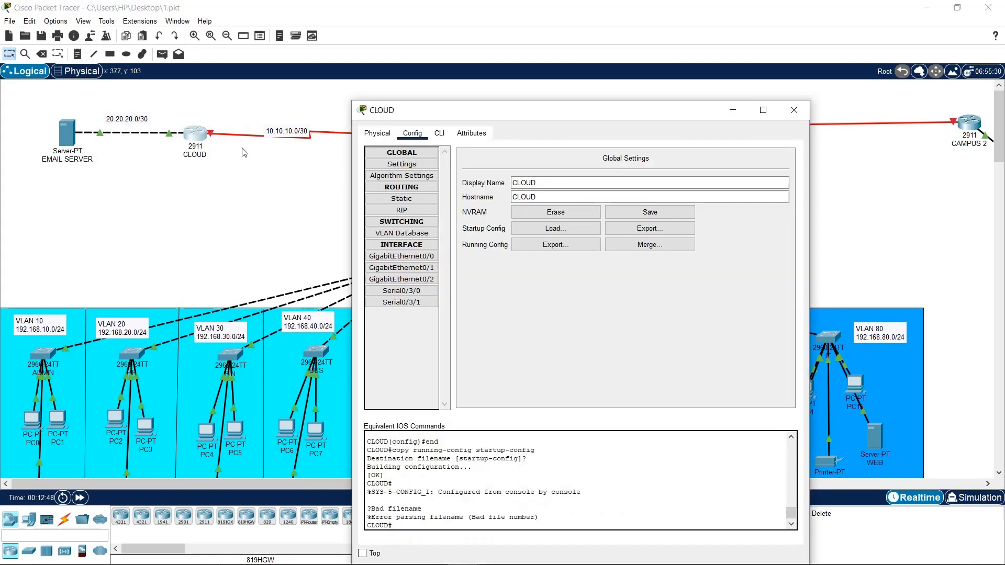
click(211, 135)
Turn CLOUD's Serial0/3/0 on with IP 10.10.10.1 and mask 255.255.255.0, then close it
click(430, 293)
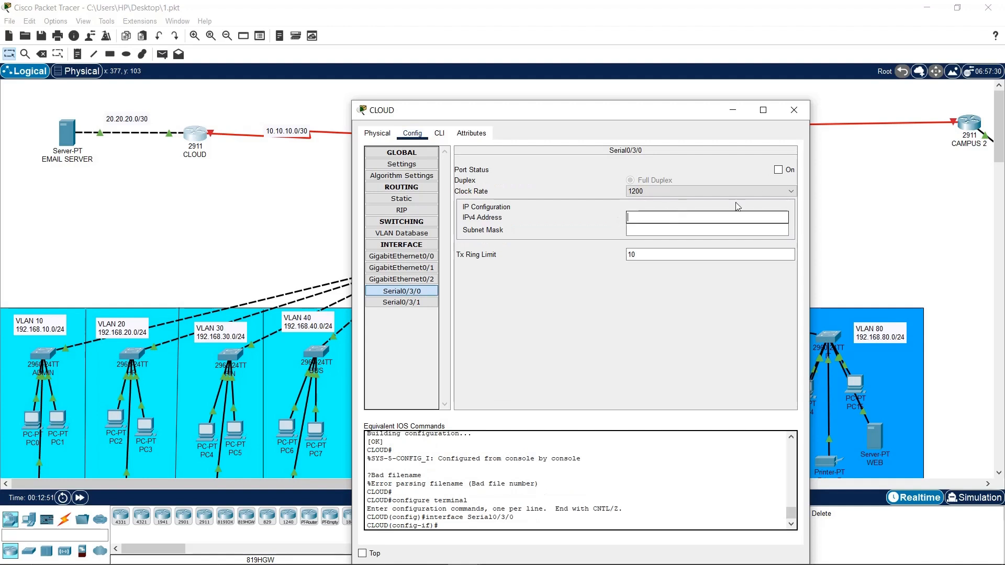
click(783, 171)
click(712, 215)
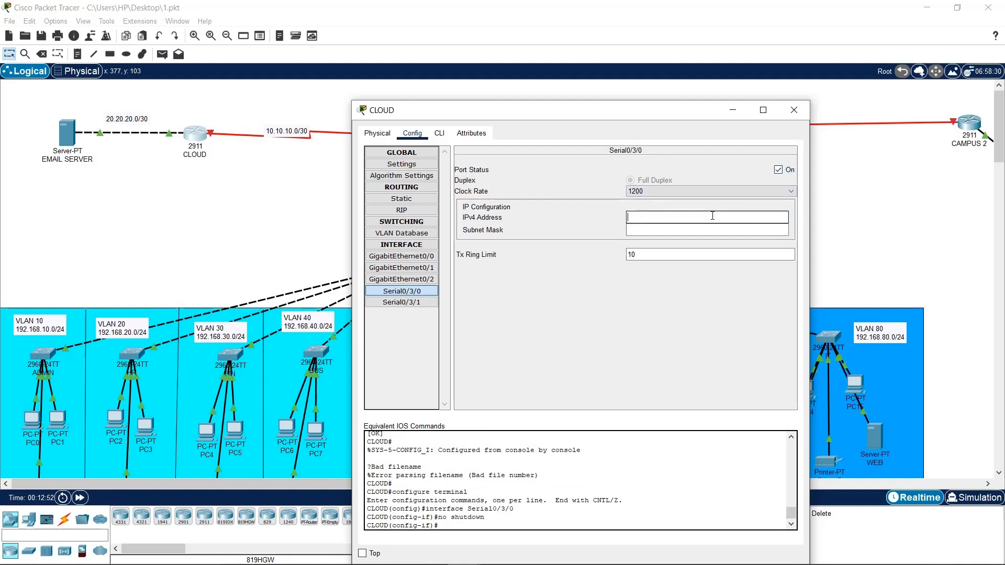
text(10.10.10.)
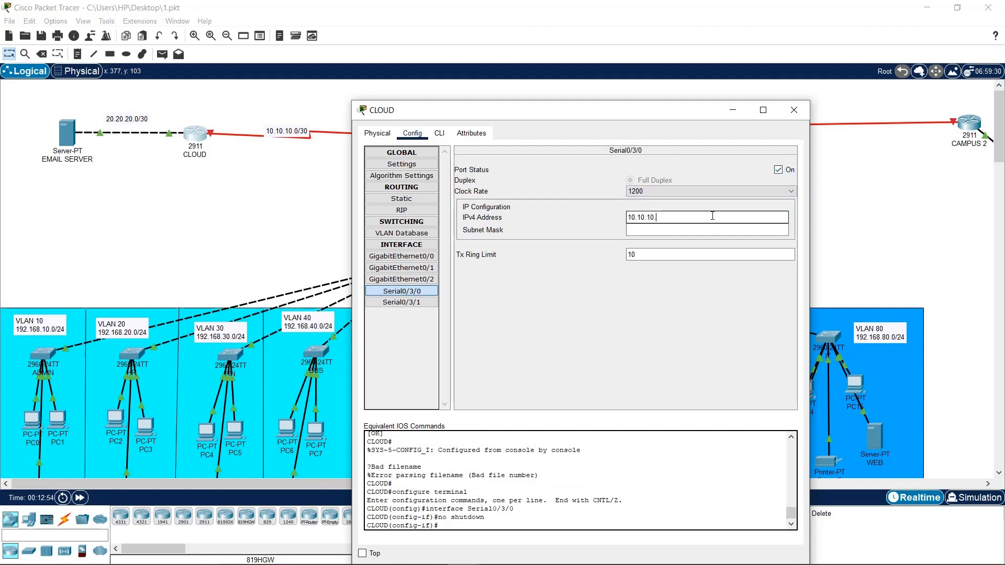
text(1)
click(712, 230)
drag(712, 232, 617, 235)
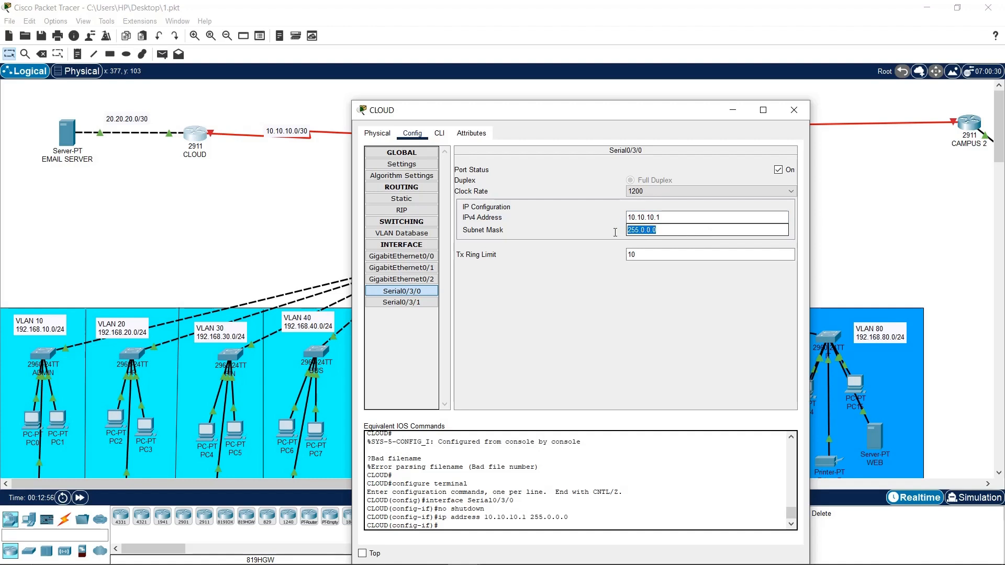
text(255.25)
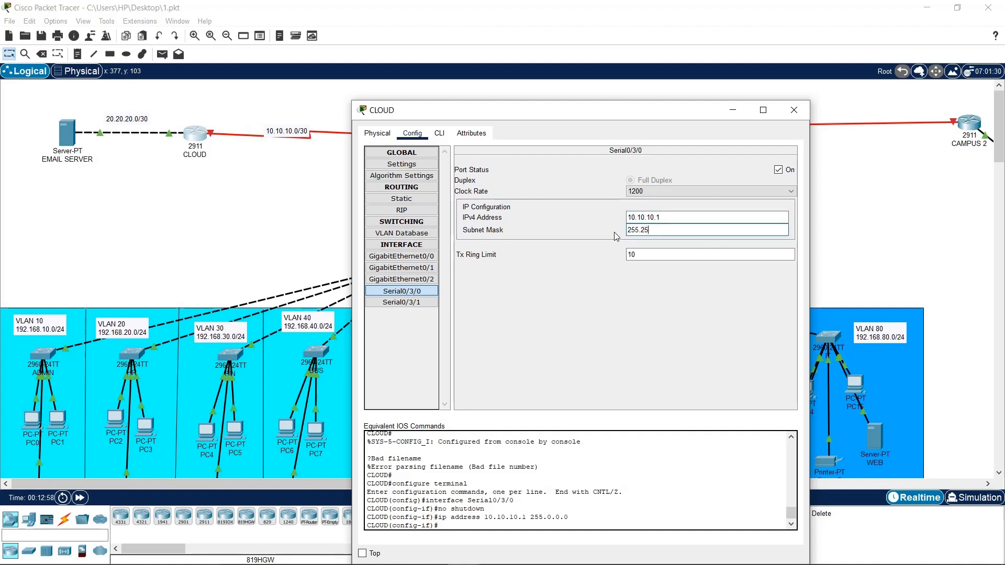
text(5.255.0)
click(713, 318)
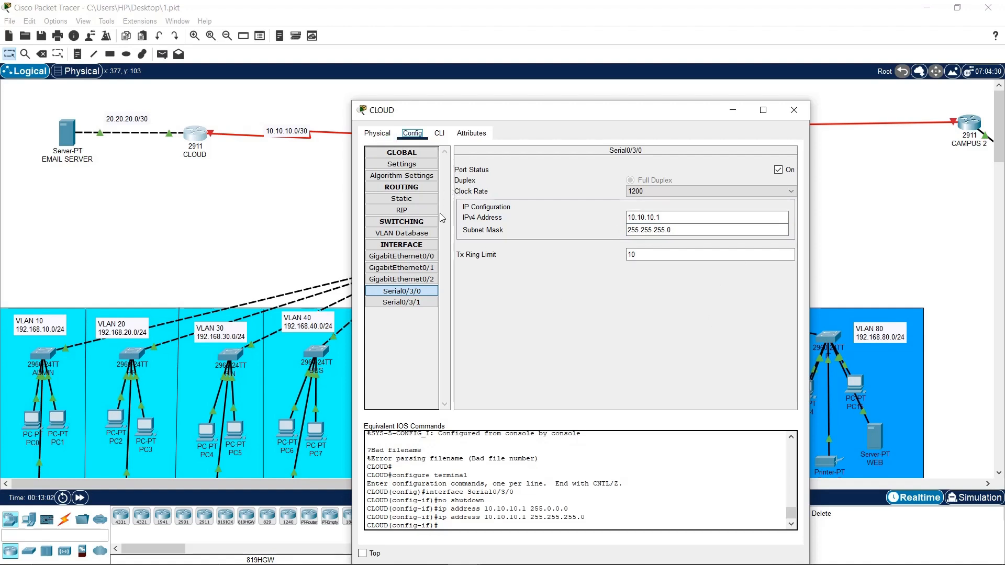
click(793, 109)
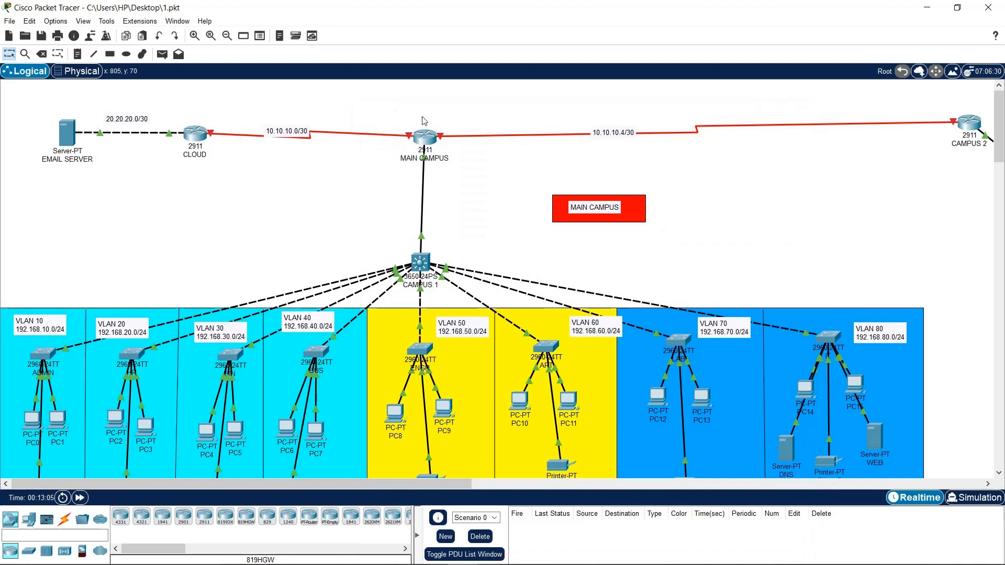
Open the MAIN CAMPUS router's Serial0/3/0 interface settings
click(424, 140)
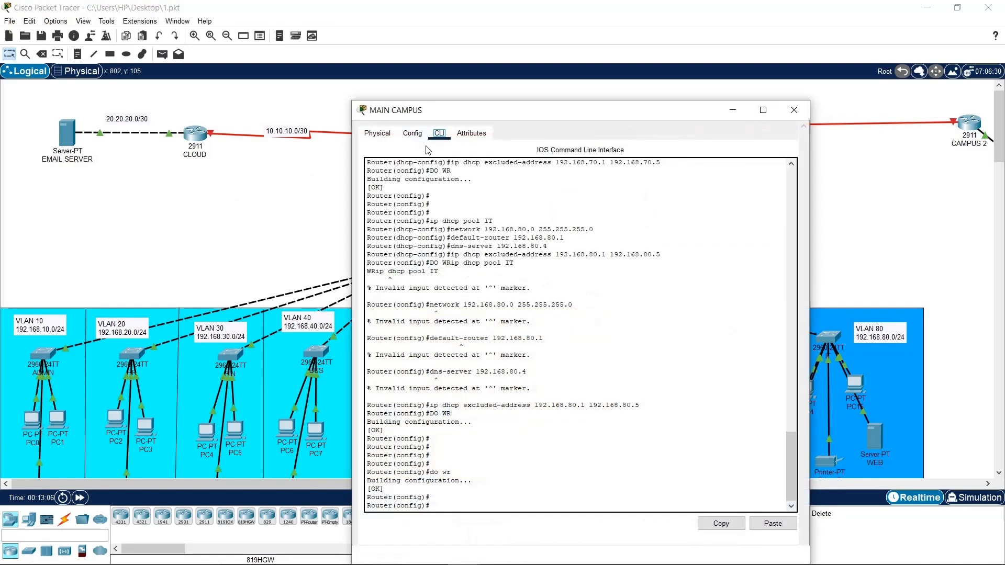
click(412, 133)
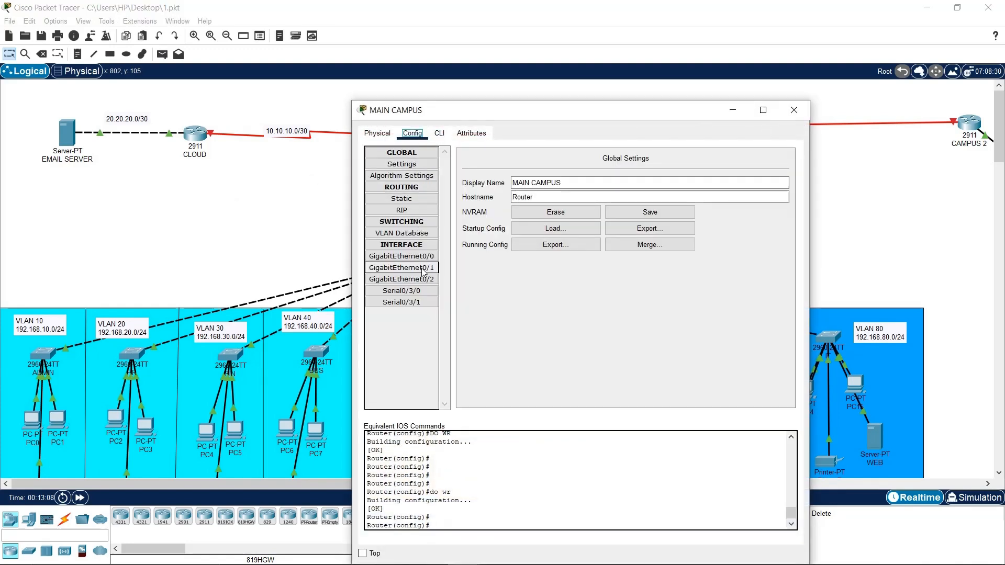
click(293, 206)
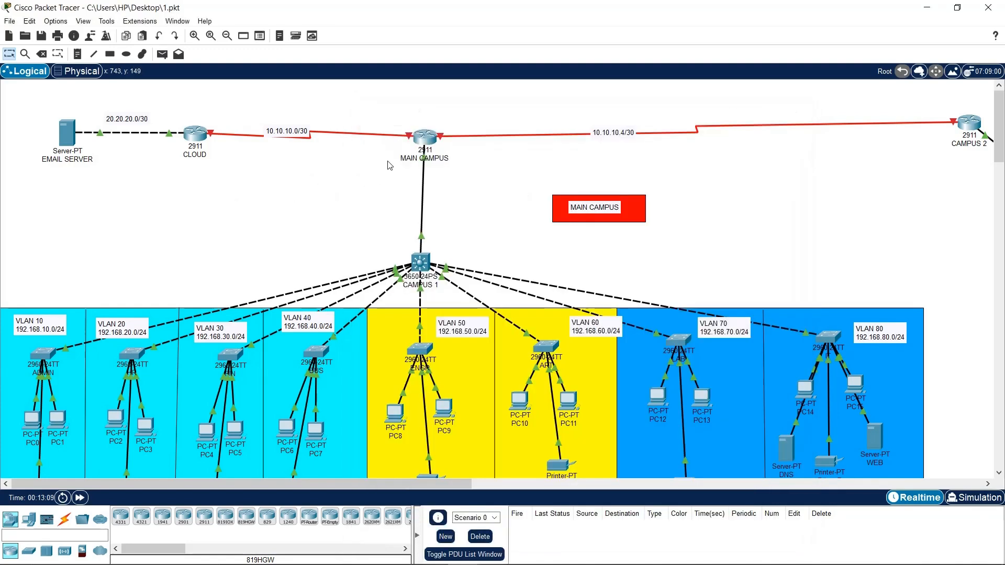
click(425, 141)
click(429, 293)
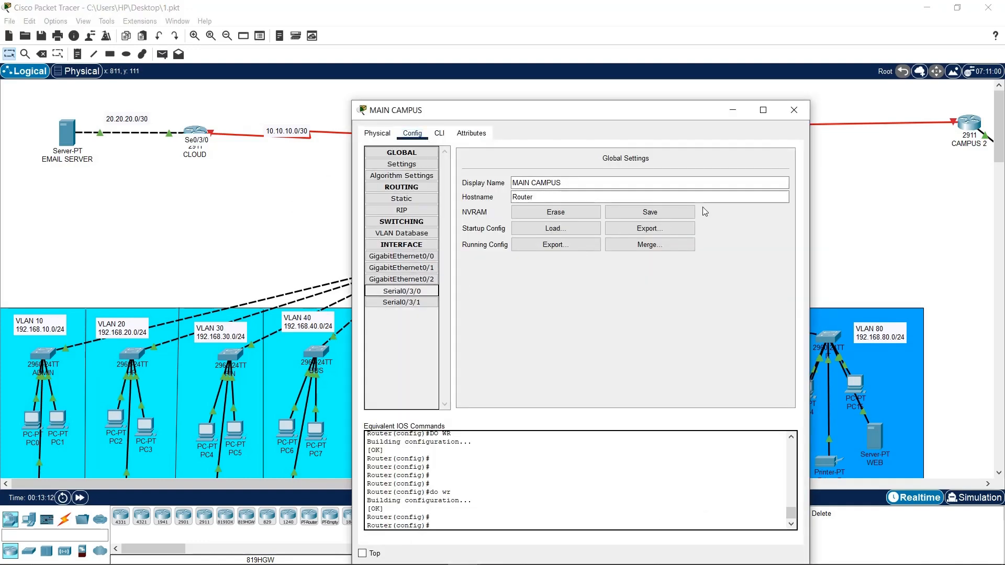
Give MAIN CAMPUS Serial0/3/0 IP 10.10.10.2, mask 255.255.255.252, then reopen CLOUD's Serial0/3/0
click(689, 215)
text(10)
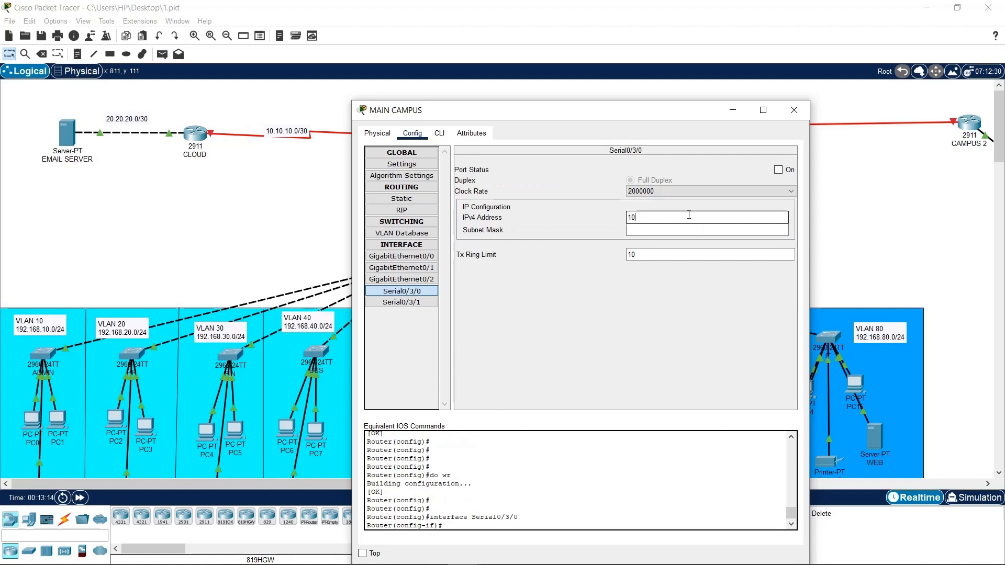
text(.10.10.2)
click(692, 229)
drag(693, 229, 600, 237)
text(2)
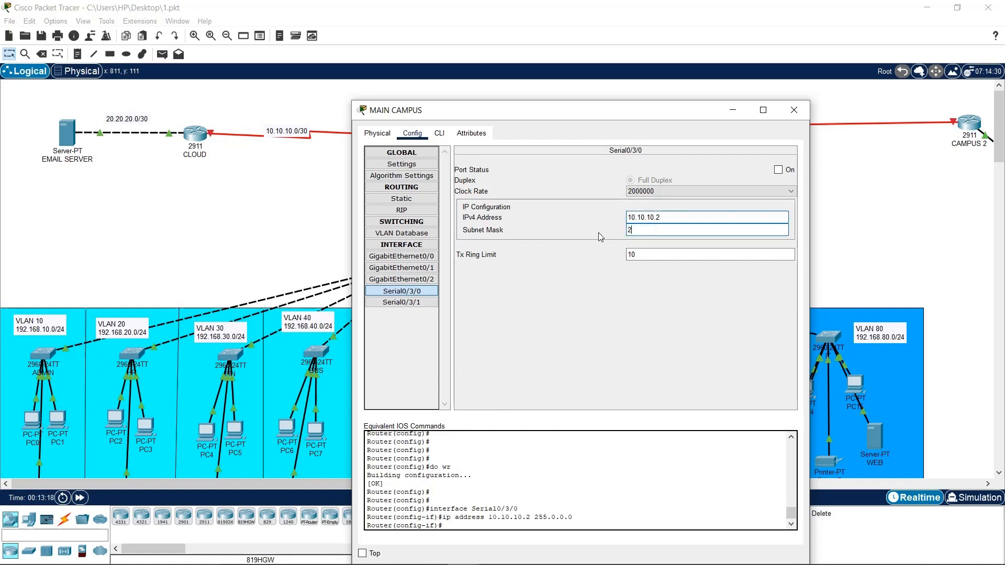
text(55.255.255.252)
click(765, 350)
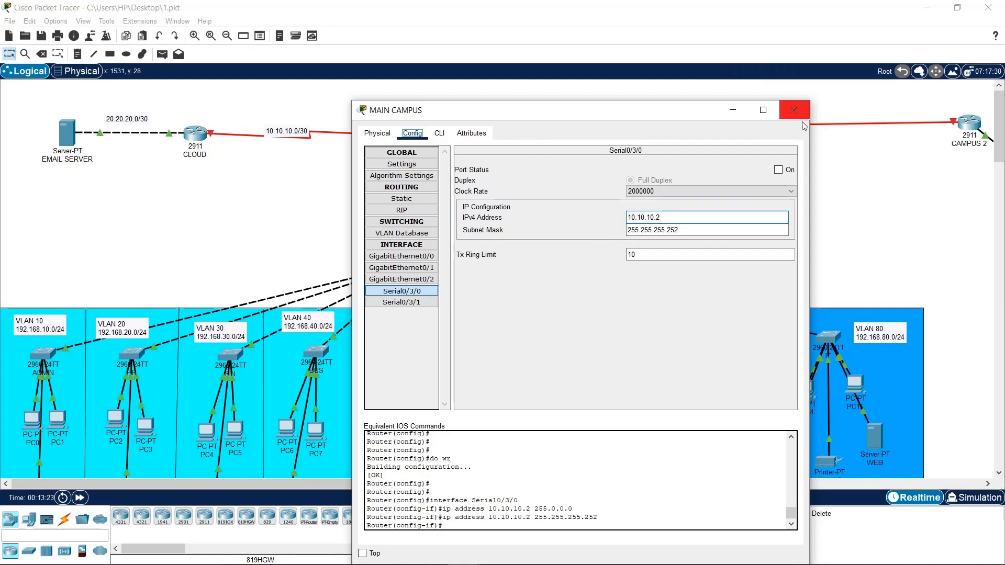
click(803, 114)
click(198, 133)
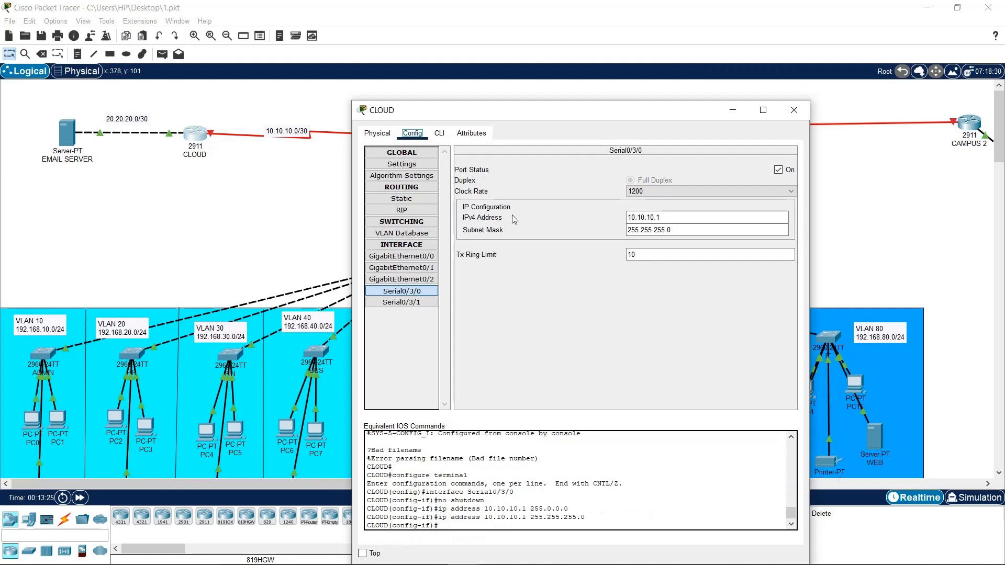
Correct CLOUD's Serial0/3/0 mask to 255.255.255.252 and close the router
click(675, 229)
text(25)
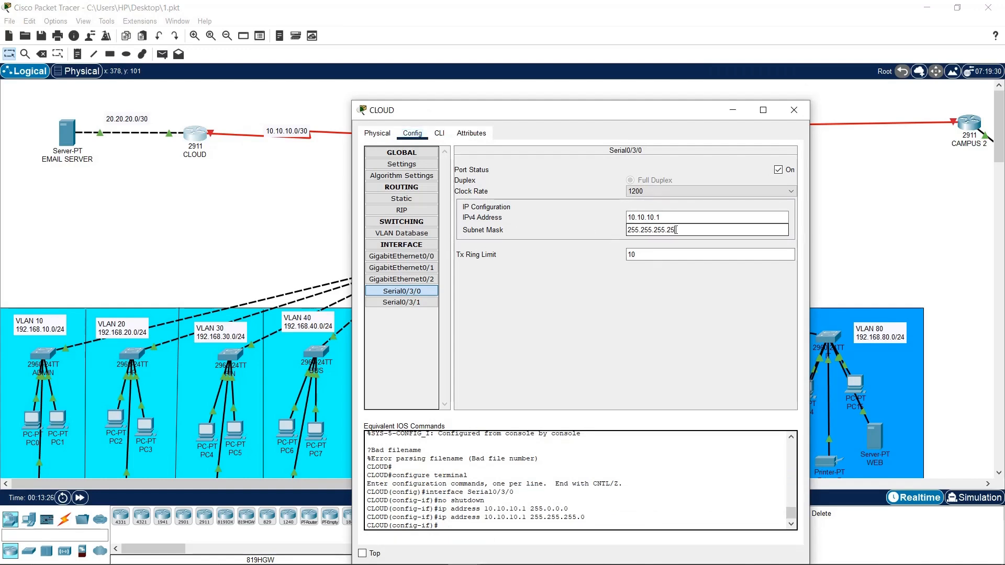
text(2)
click(733, 321)
click(794, 110)
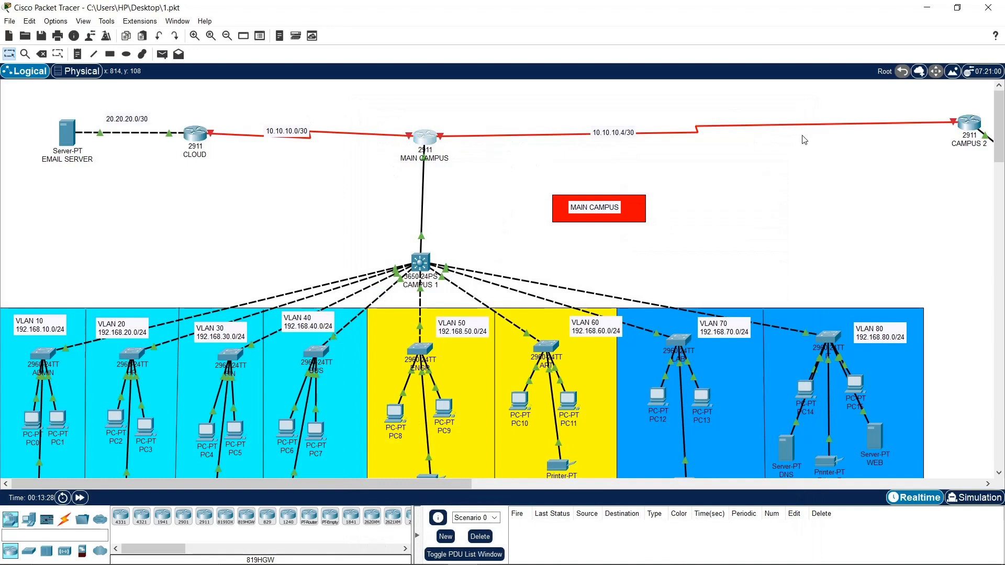
Turn on MAIN CAMPUS Serial0/3/0 and bring up its Serial0/3/1 settings
click(425, 140)
click(403, 290)
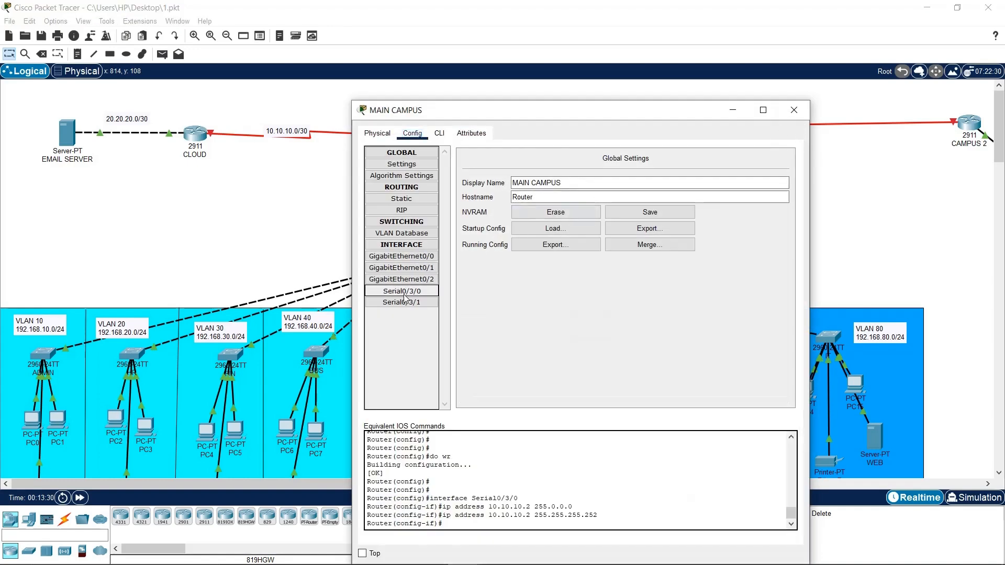
drag(670, 111, 814, 94)
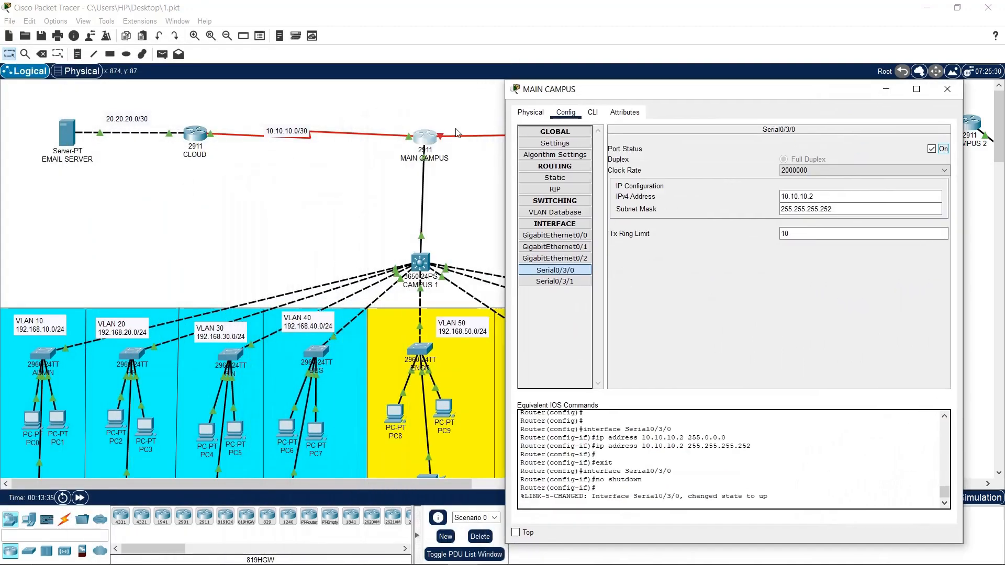
click(554, 281)
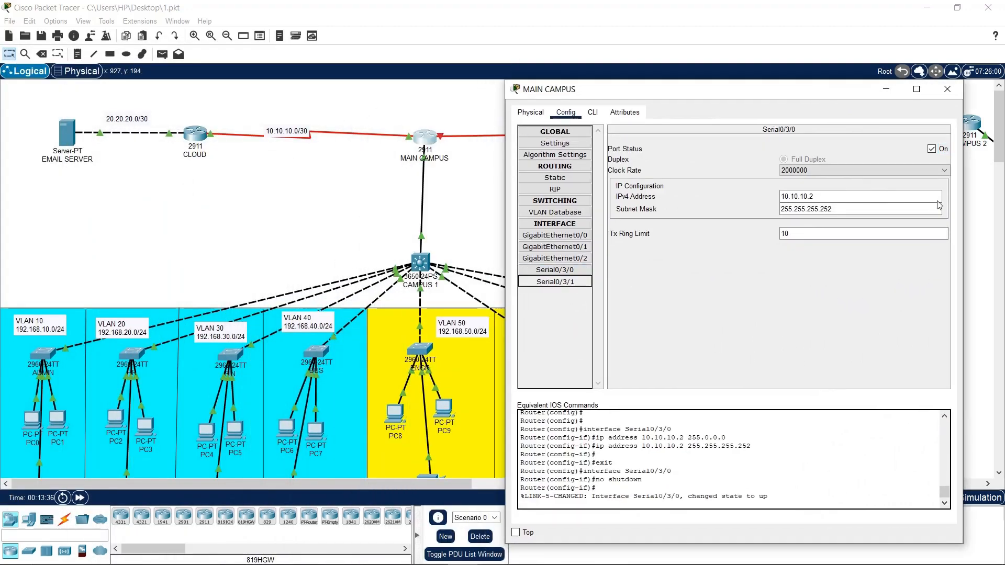
click(835, 199)
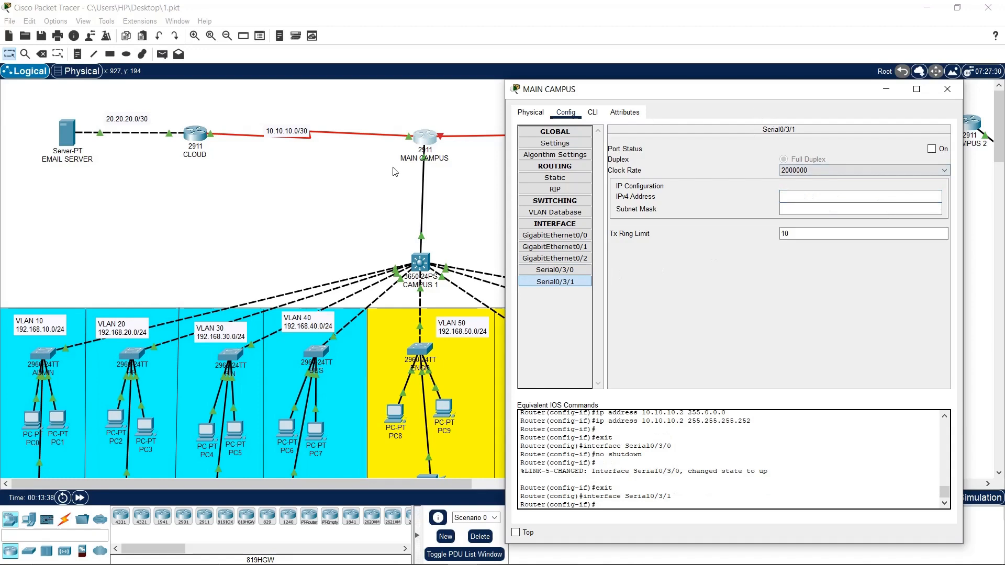
Try 10.10.10.4 / 255.255.255.252 on Serial0/3/1 and dismiss the invalid-address error
drag(624, 91, 158, 61)
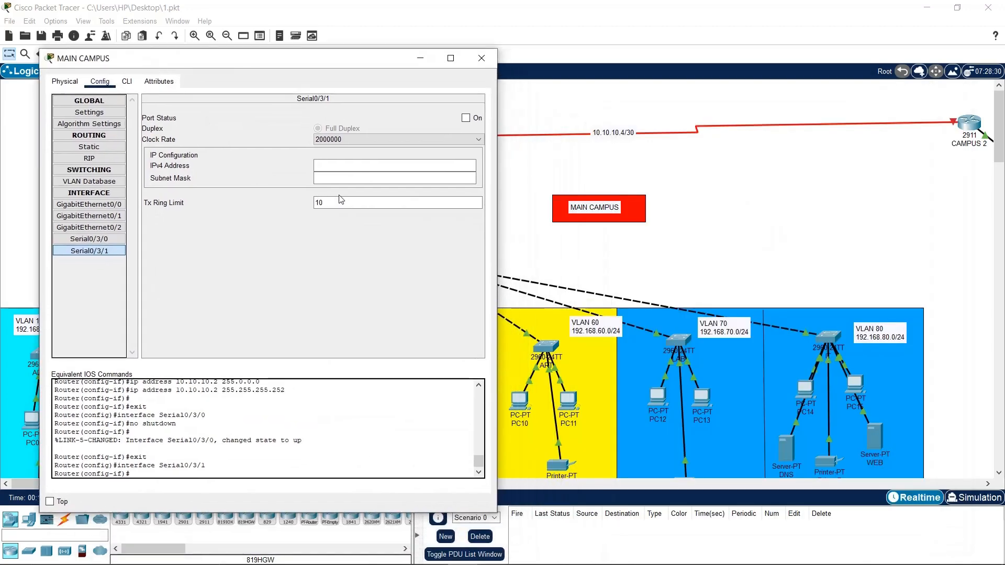
click(345, 165)
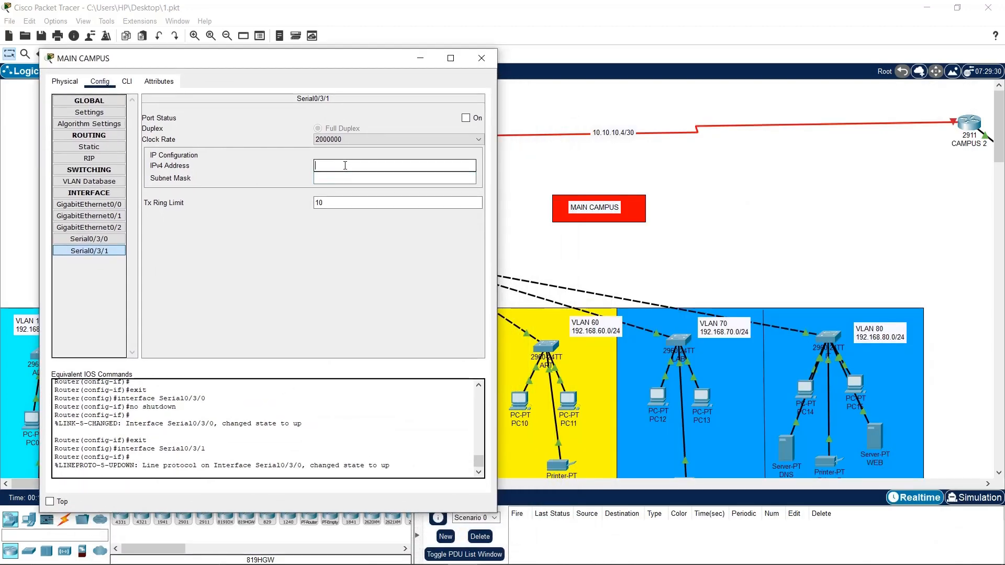
text(10.10.10.4)
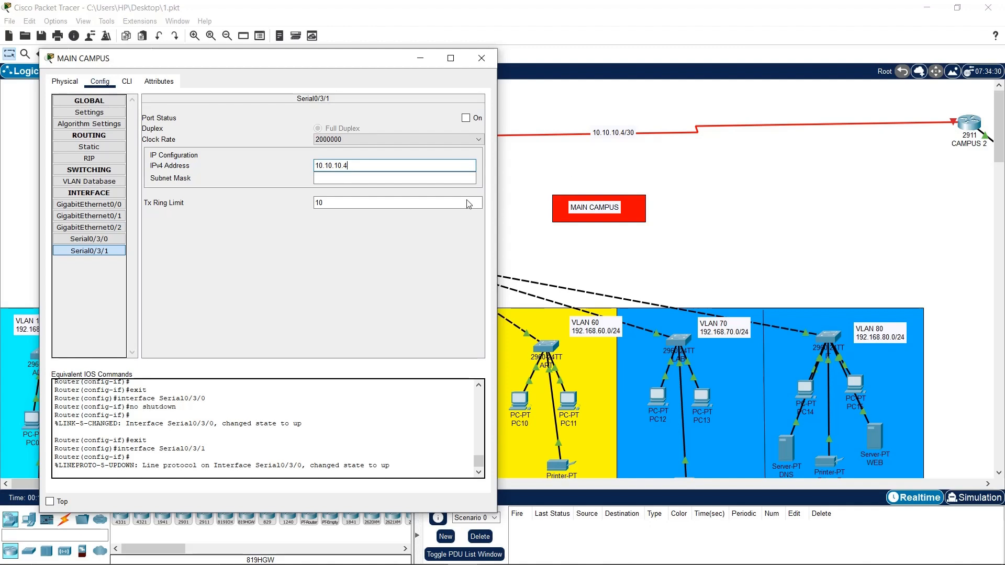
click(428, 179)
text(255.255.255.252)
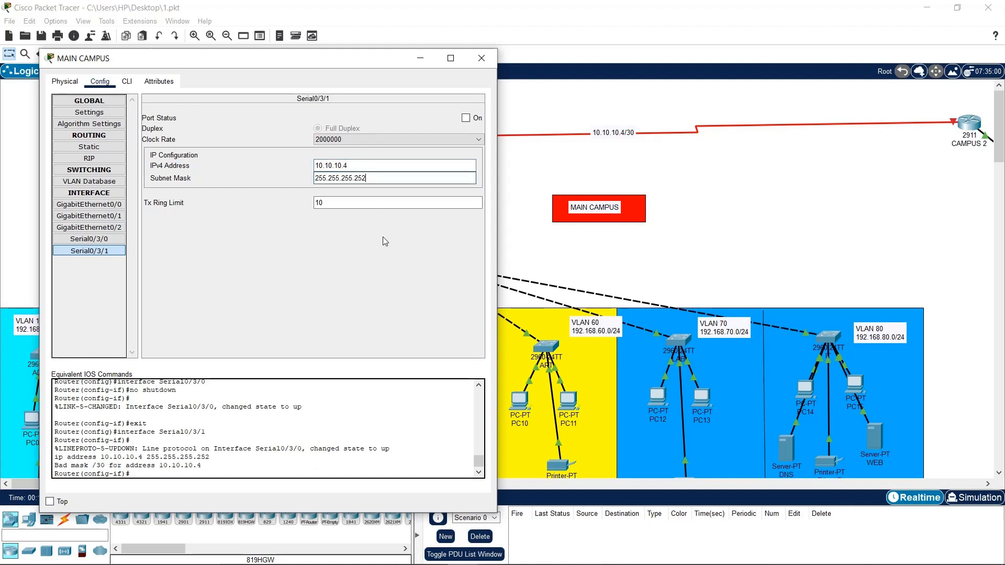
click(361, 165)
key(Return)
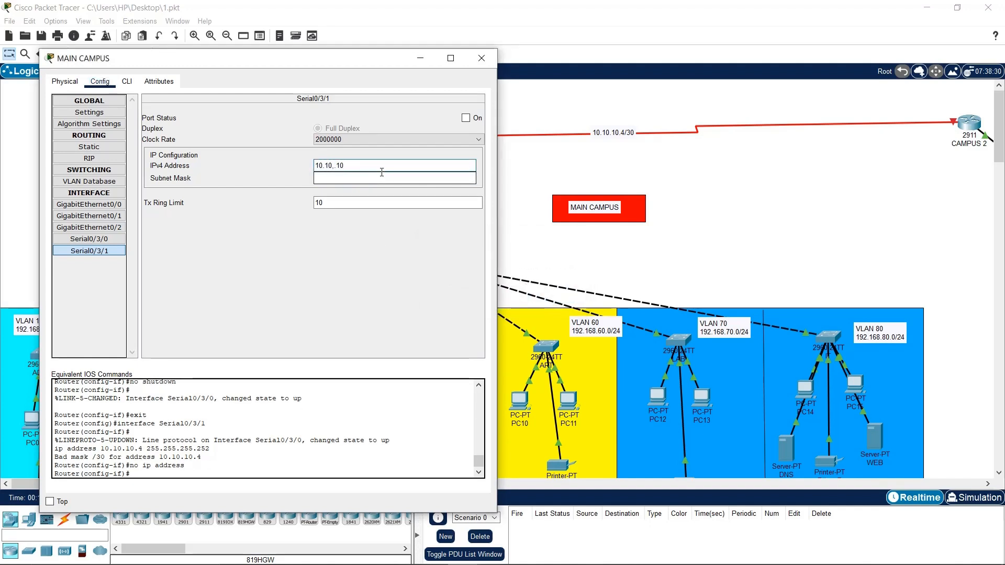
Set Serial0/3/1 to 10.10.10.5 with mask 255.255.255.252 and close the window
text(10.10.10.5)
click(383, 177)
text(255.255.255.252)
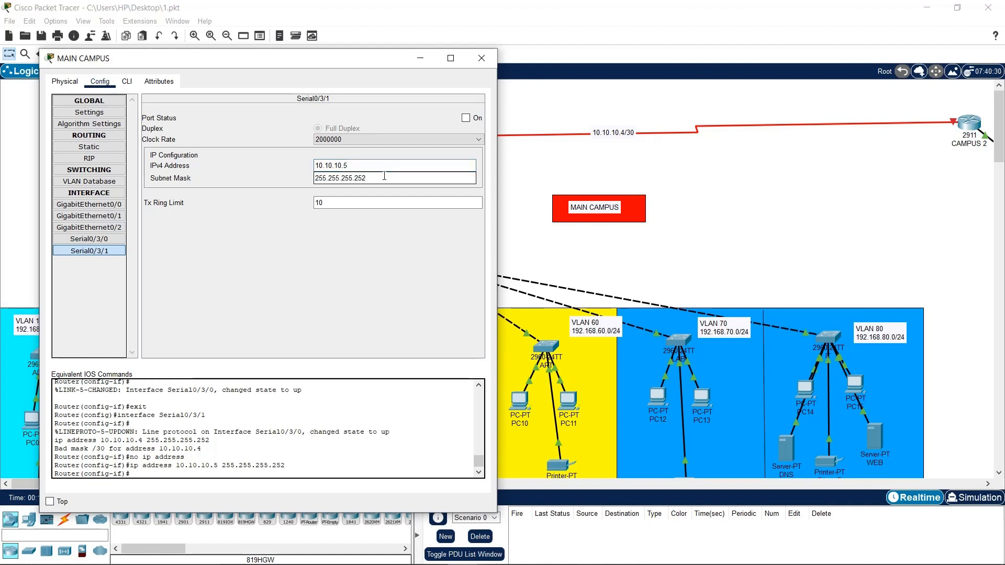
key(Return)
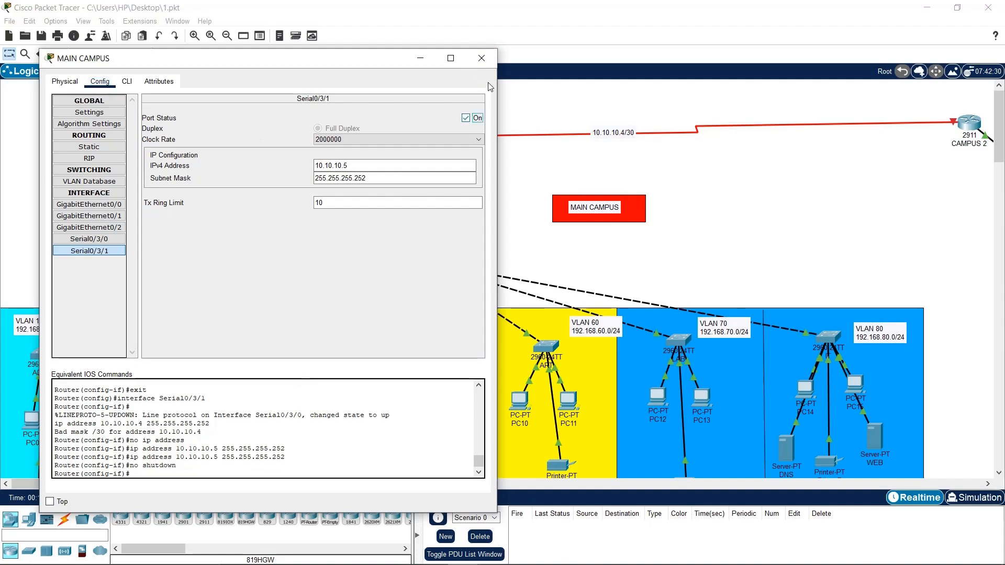
click(481, 58)
drag(421, 484, 536, 484)
Open the CAMPUS 2 router's Serial0/3/1 interface settings
click(721, 127)
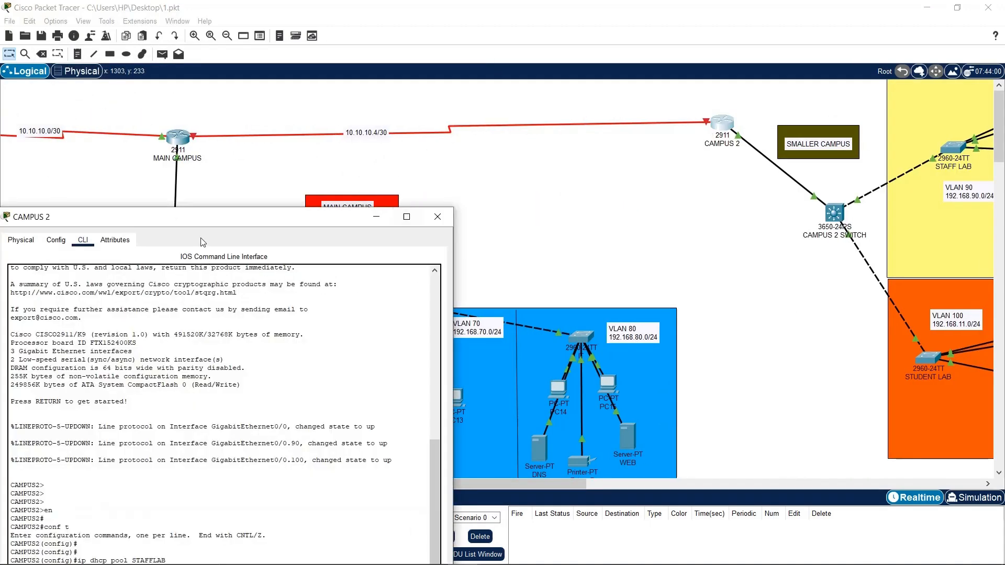
click(642, 183)
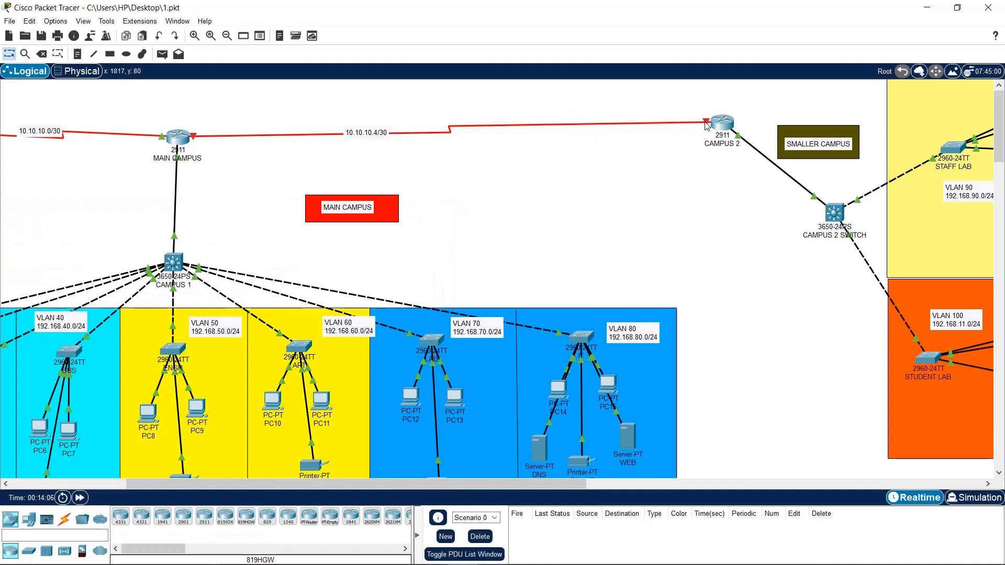
click(716, 123)
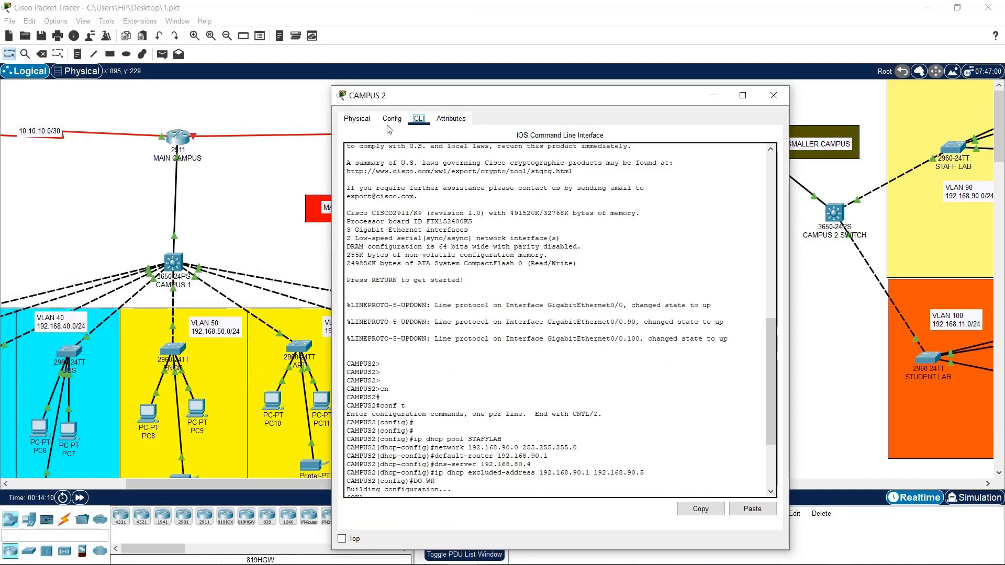
click(391, 118)
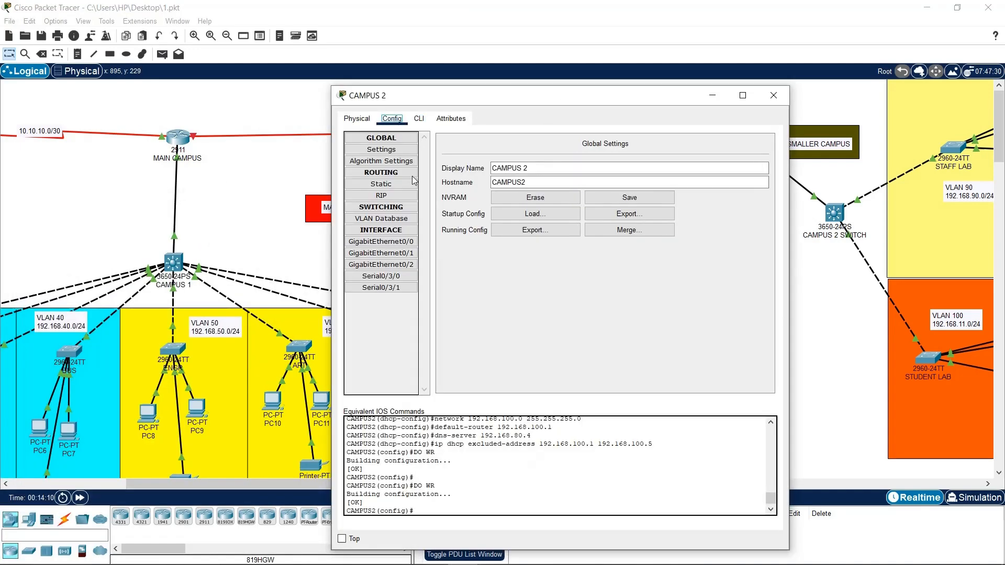
click(403, 288)
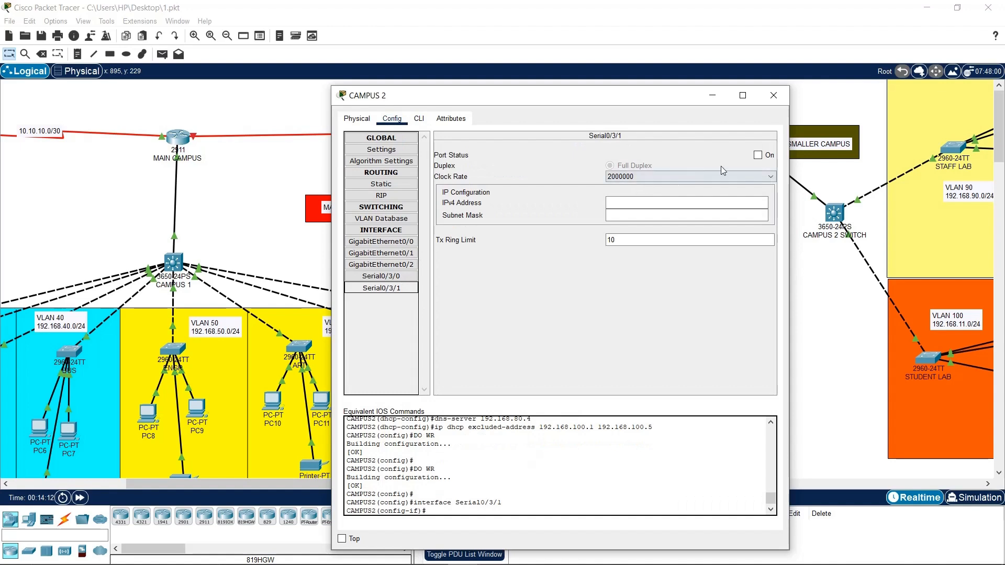
Give Serial0/3/1 IP 10.10.10.6, mask 255.255.255.252, turn it on, and close
click(695, 202)
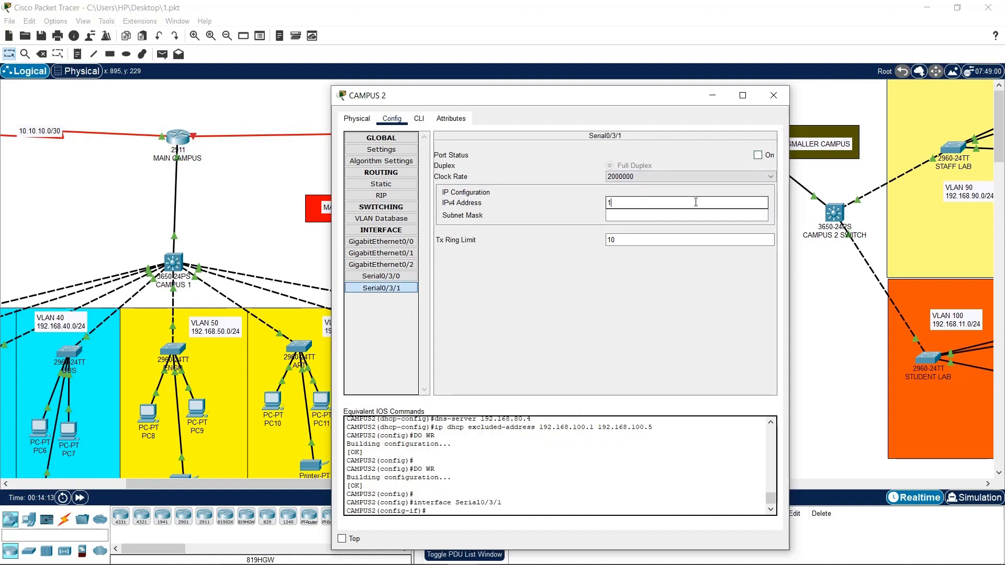
text(10.10.10.)
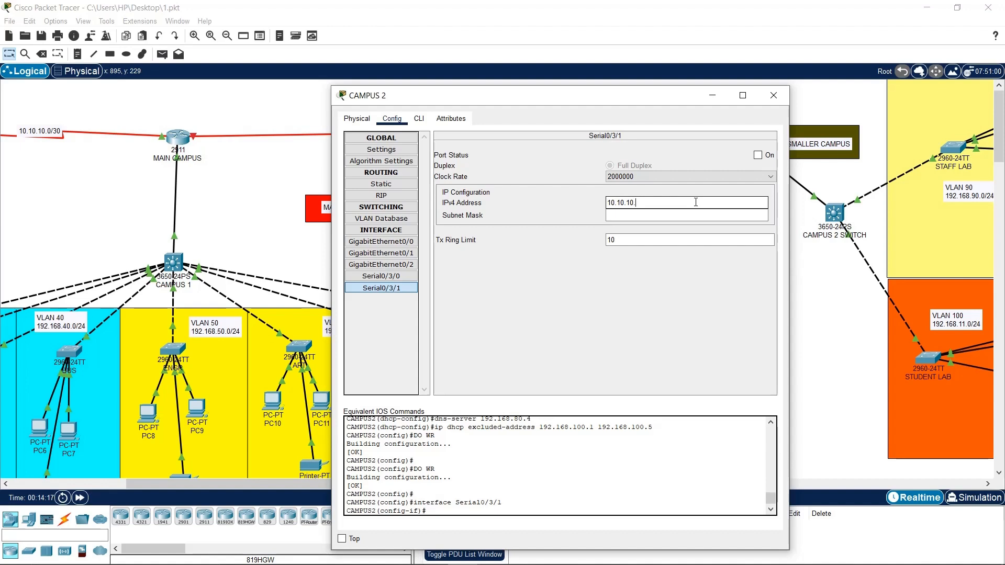
text(6)
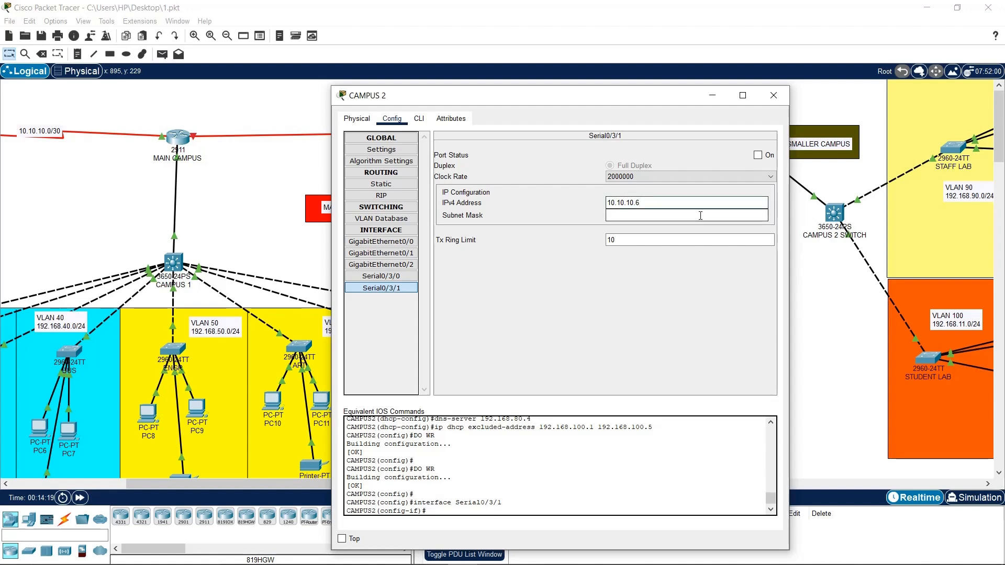
click(700, 215)
triple_click(652, 215)
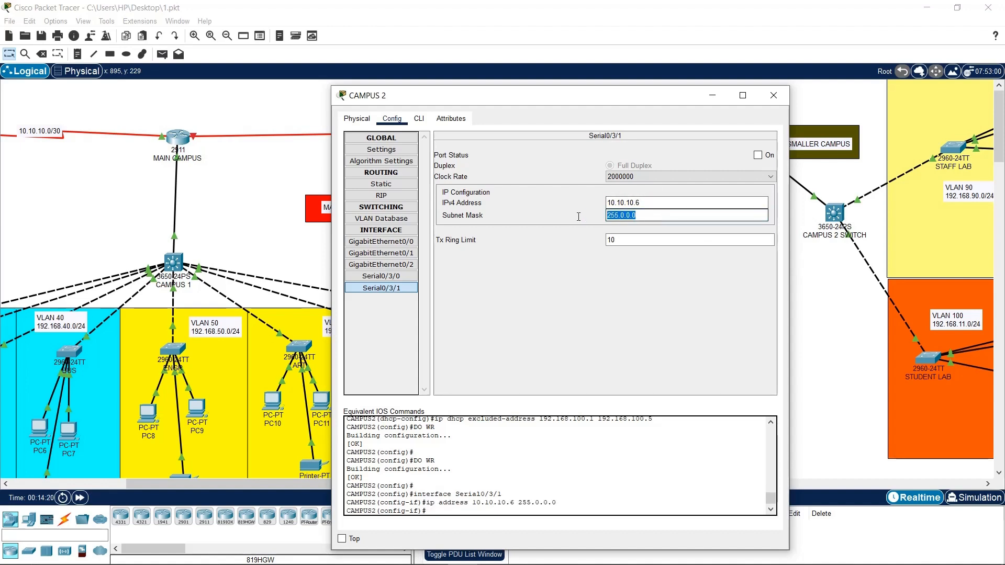
text(255..)
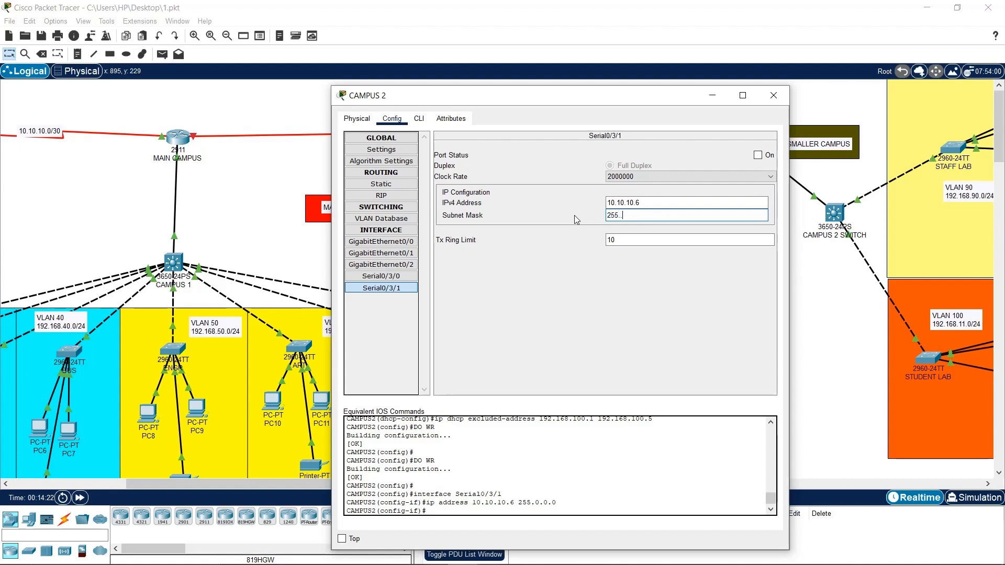
text(55.25)
text(252)
key(Return)
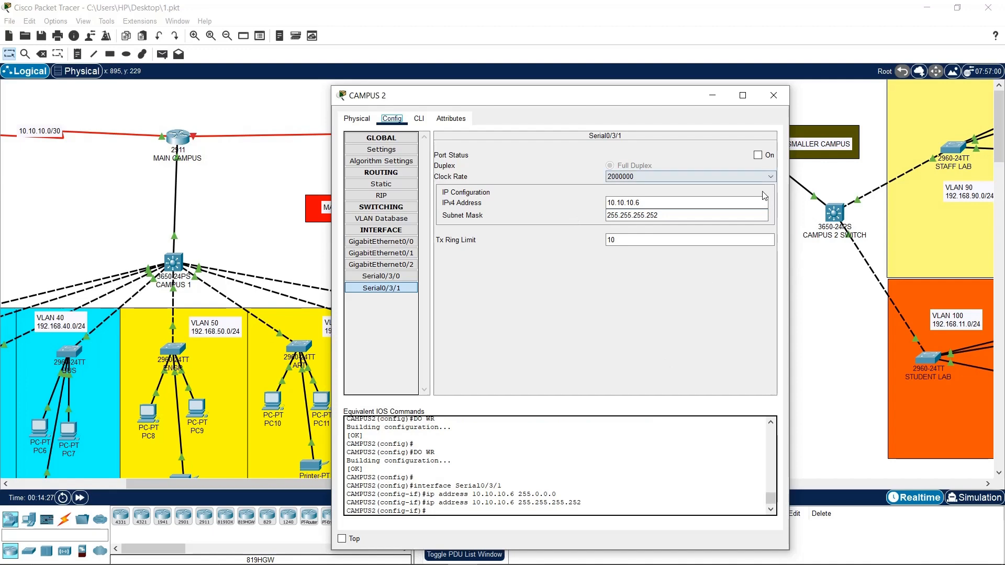
click(757, 154)
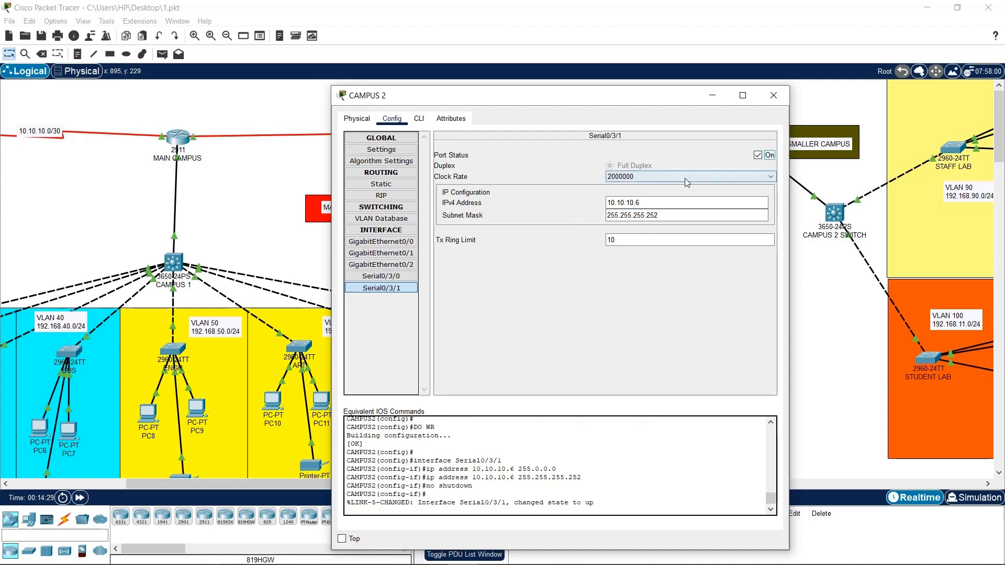
click(774, 95)
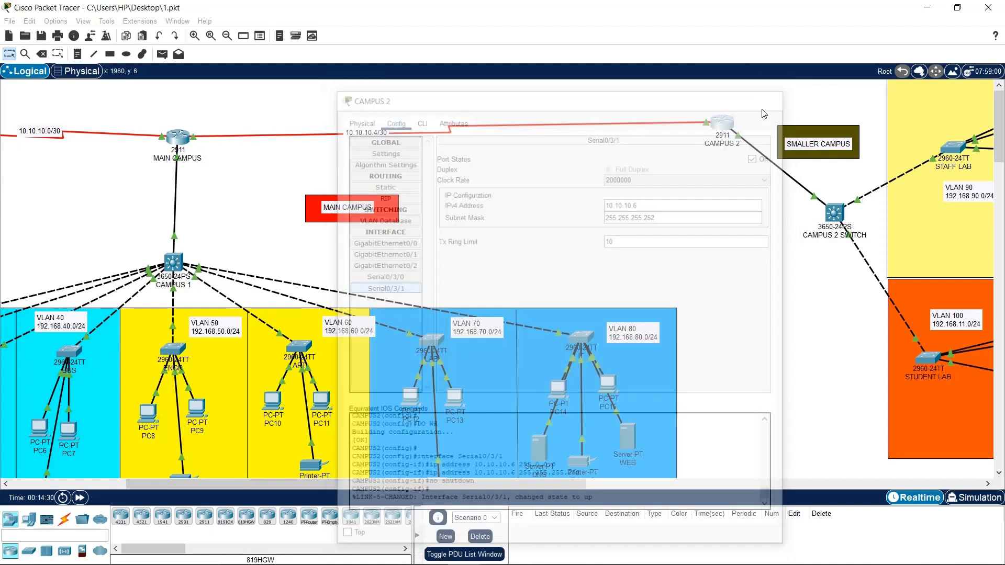
Save the university topology to 1.pkt with Ctrl+S
drag(470, 484, 357, 482)
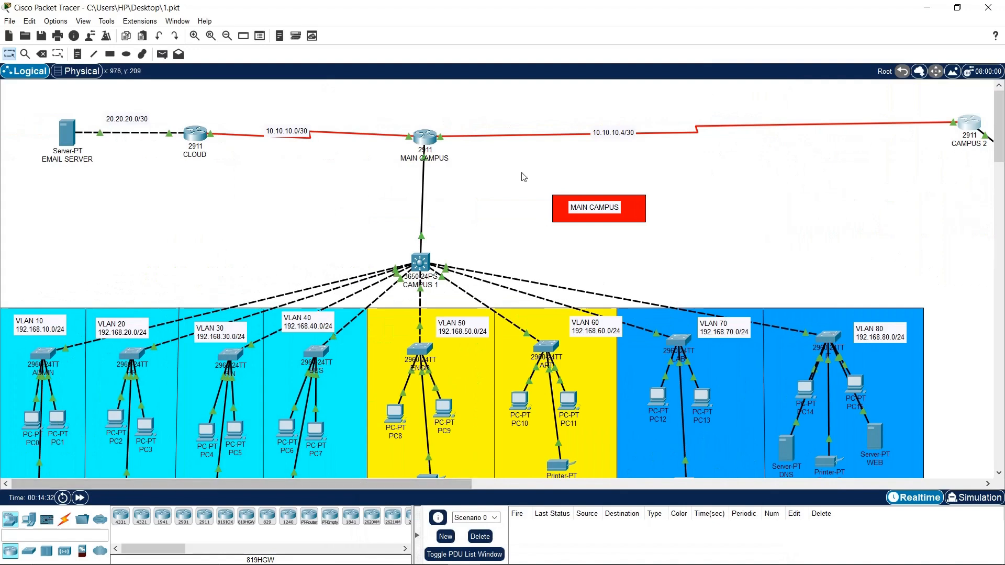
key(ctrl+s)
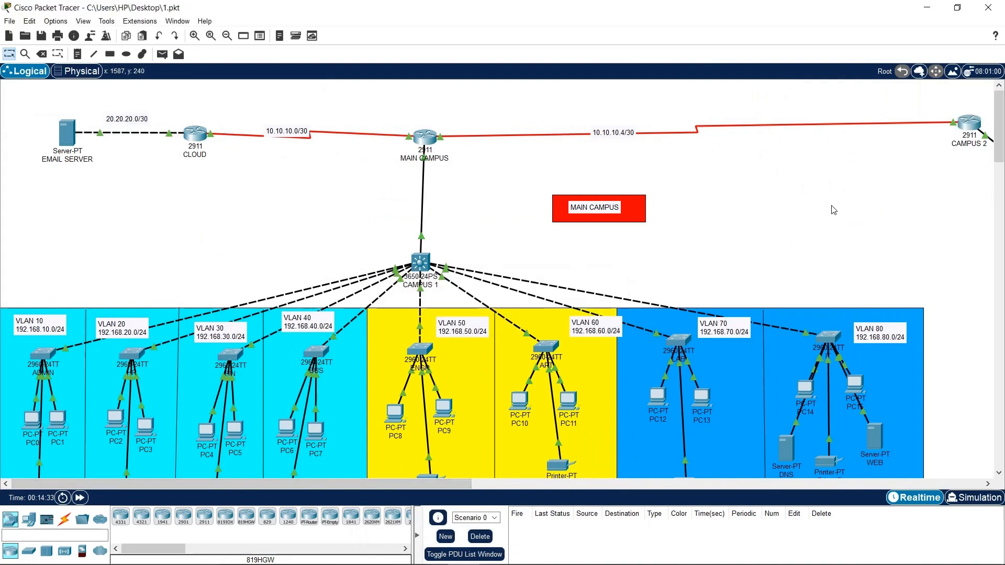
scroll(829, 209, down, 10)
scroll(642, 203, up, 10)
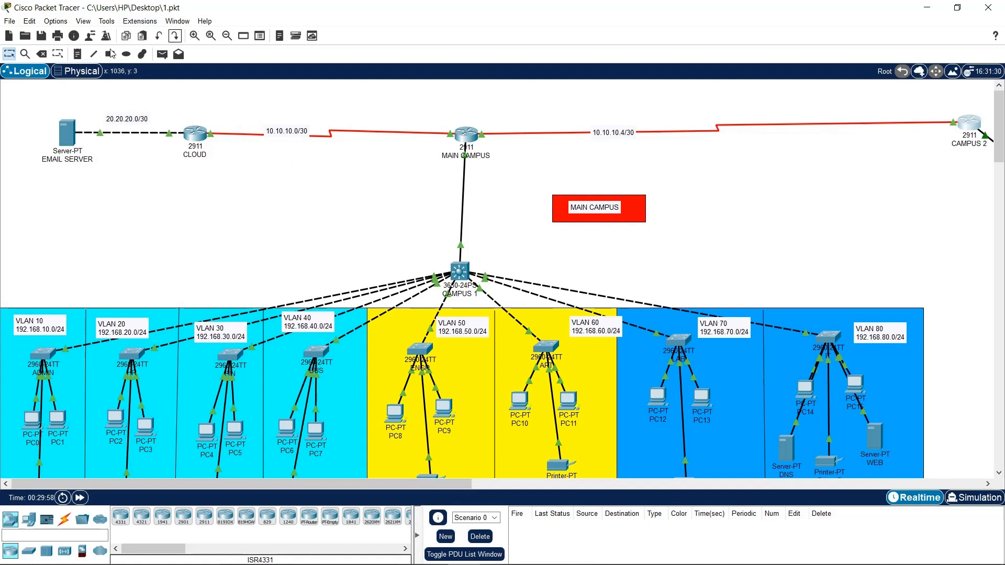
Rubber-band select regions of the topology to review the campus and VLAN layout
drag(228, 104, 4, 254)
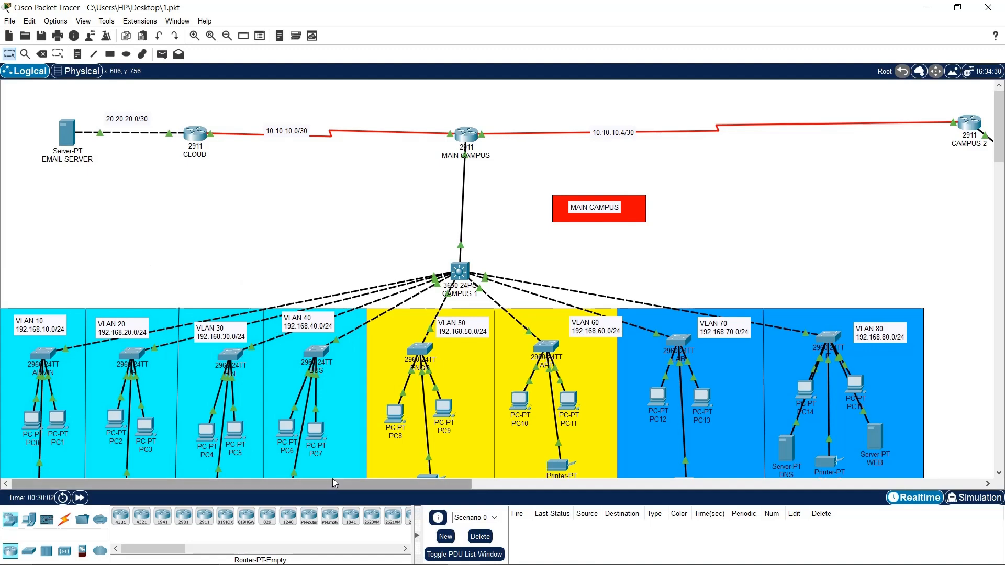
drag(332, 481, 259, 407)
drag(415, 265, 872, 406)
drag(311, 484, 642, 479)
drag(780, 387, 780, 426)
click(415, 395)
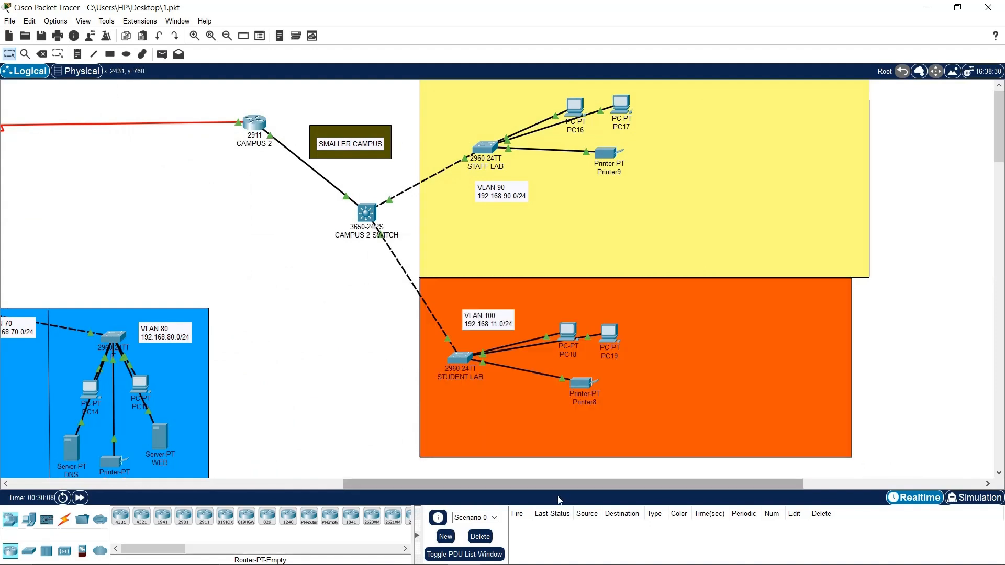
drag(563, 480, 307, 377)
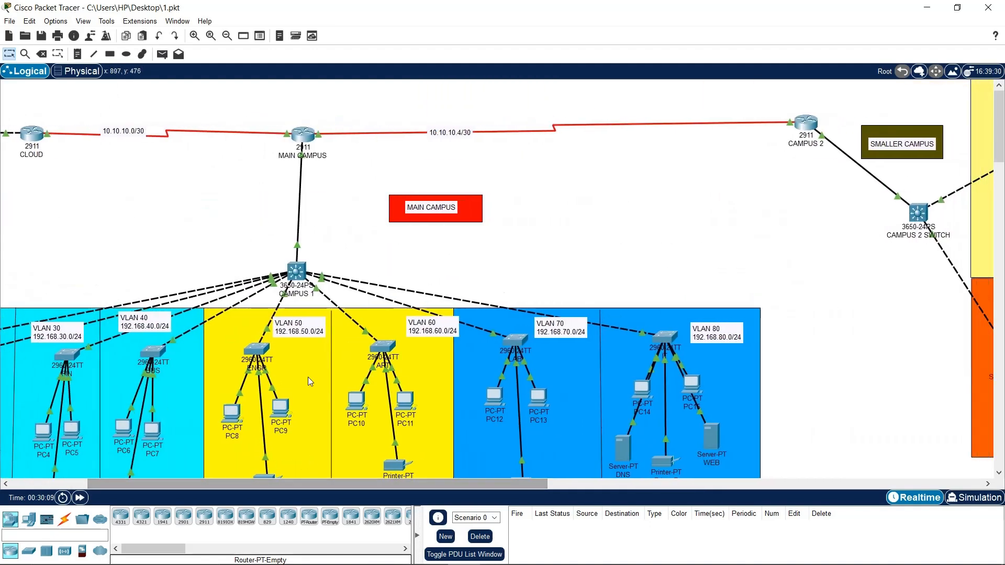
click(312, 143)
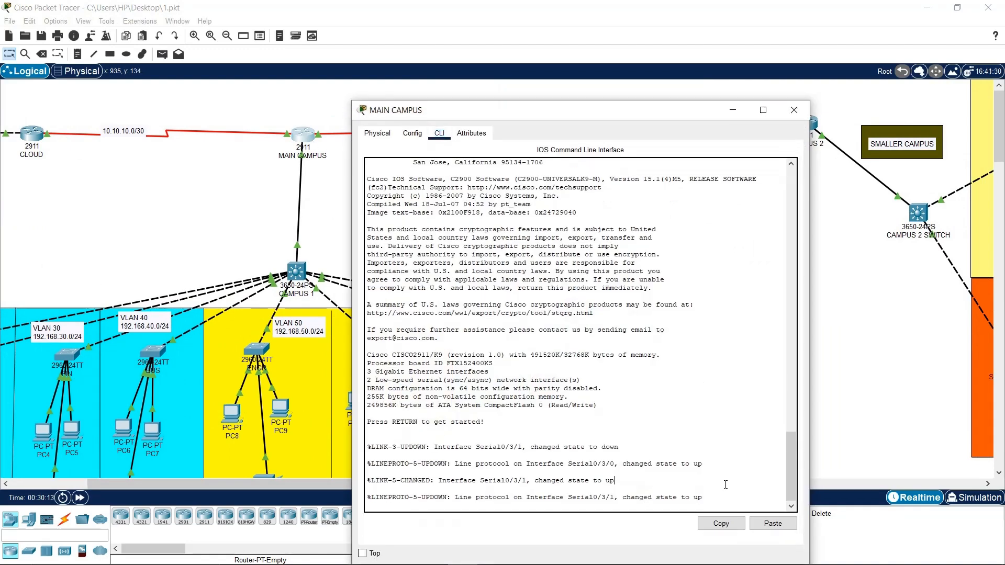
Enter global configuration on MAIN CAMPUS and start the router rip process
key(Return)
key(Return)
key(Return)
key(Return)
key(Return)
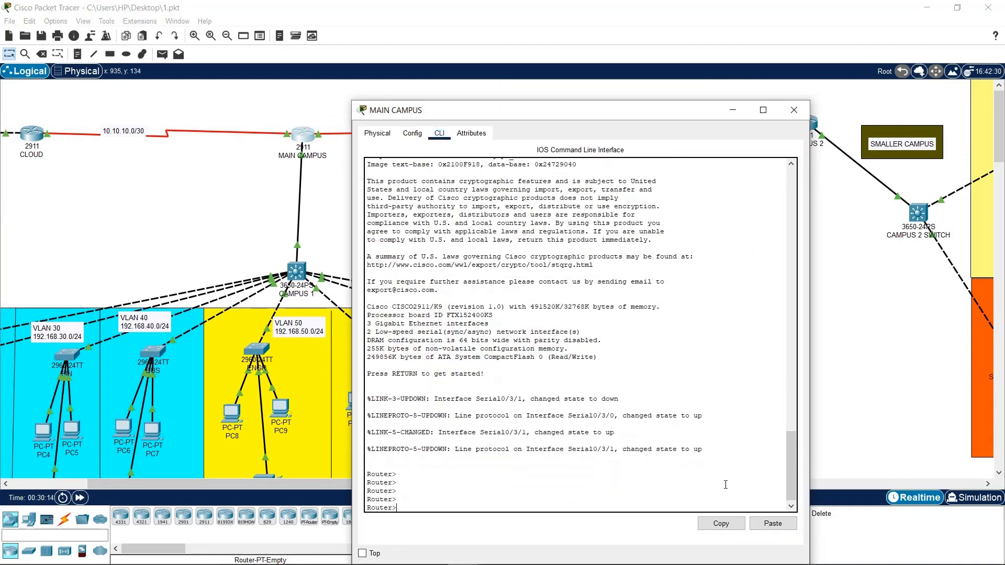
text(en)
key(Return)
text(conf t)
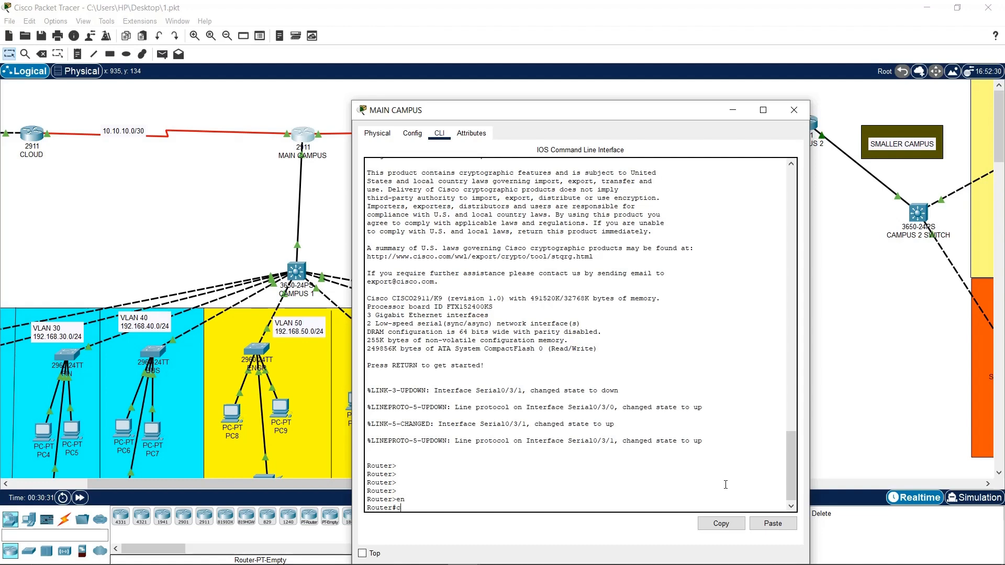
key(Return)
key(Return)
key(Return)
key(Return)
text(router)
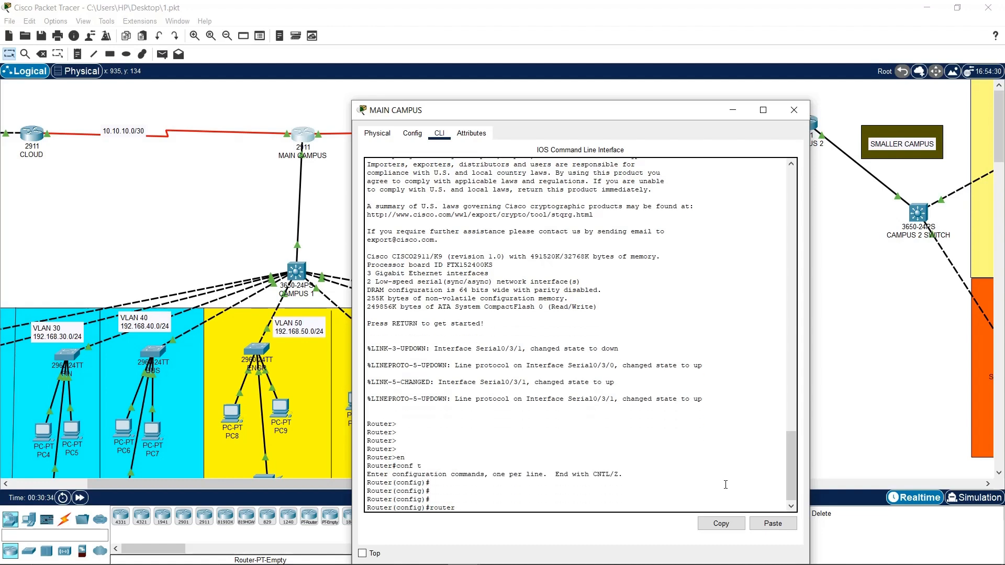
text( rip)
key(Return)
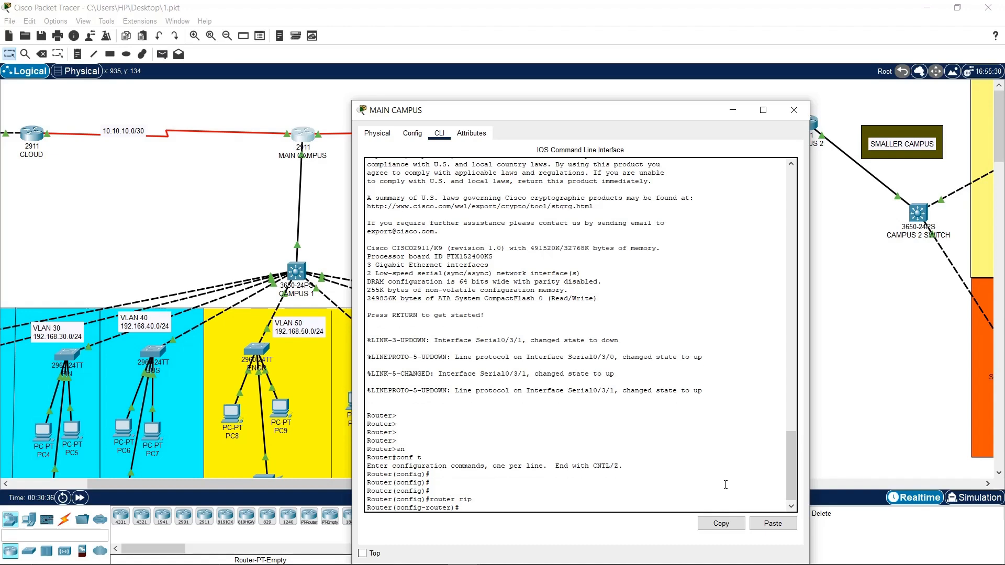
Set RIP to version 2 and disable auto-summary, then begin the 192.168.10.0 network statement
text(ver)
key(Tab)
text(2)
key(Return)
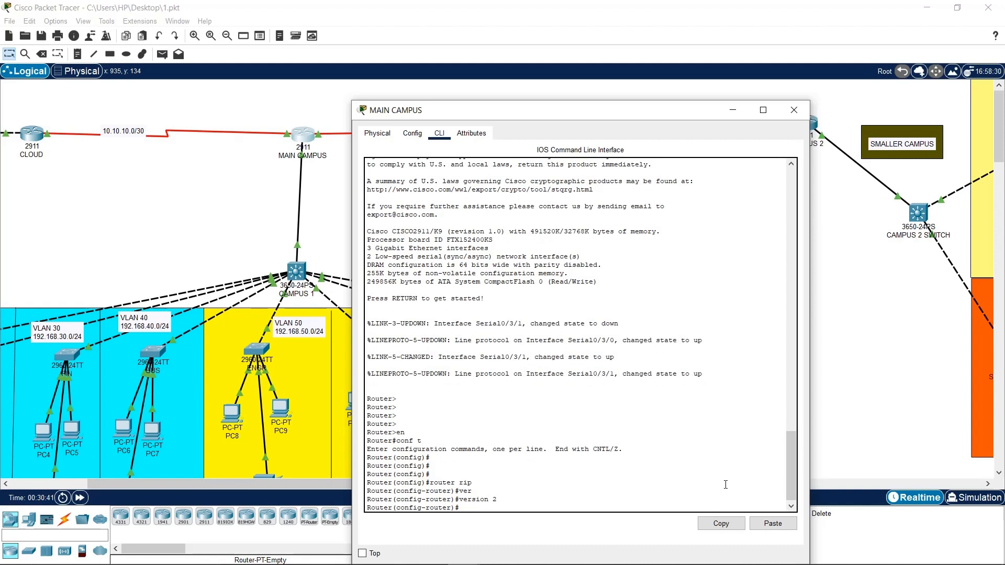
text(no au)
key(Tab)
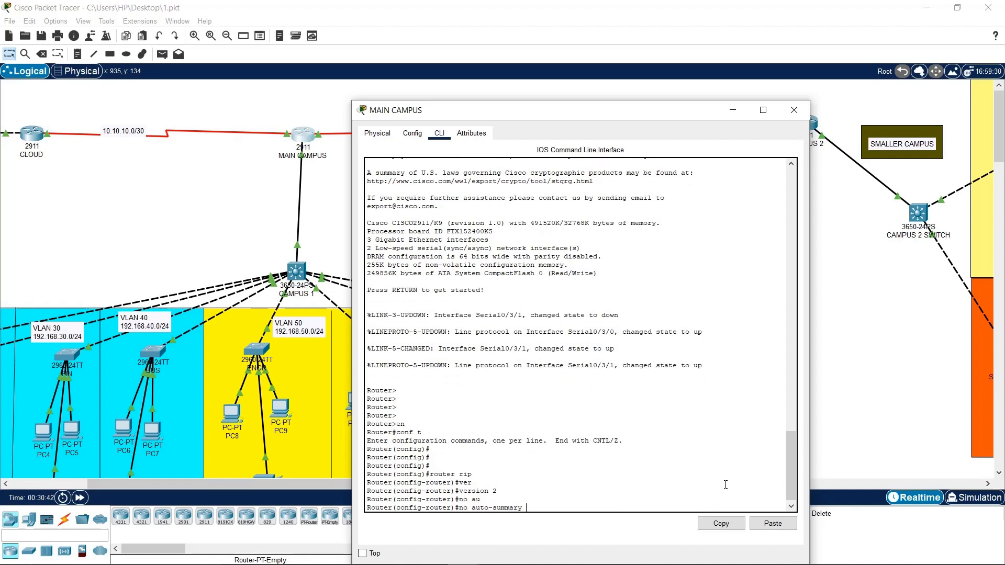
key(Return)
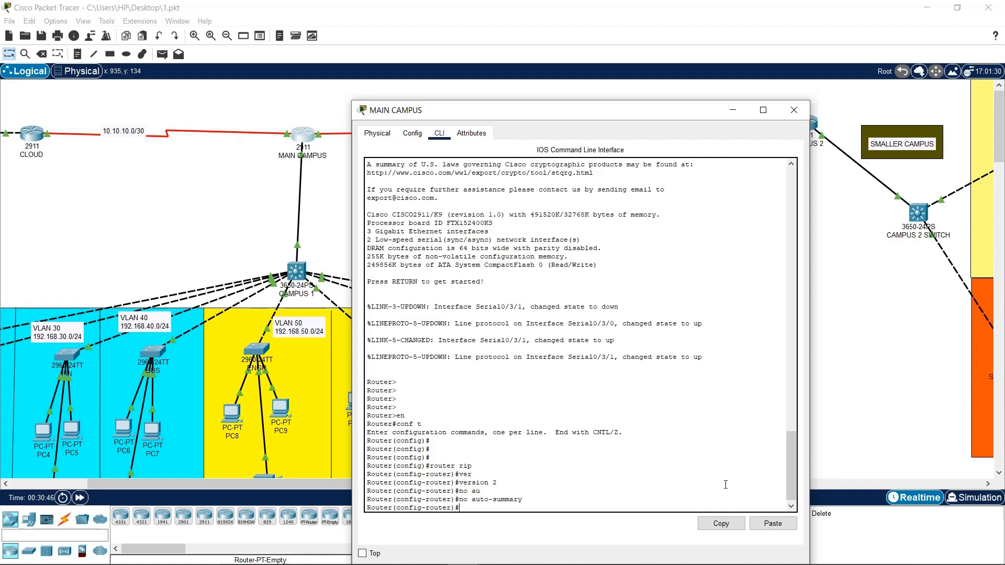
text(netew)
text(wor)
text(k 192)
text(.168.10.)
Advertise networks 192.168.10.0, 20.0, 30.0 and 40.0 in MAIN CAMPUS RIP
text(0)
key(Return)
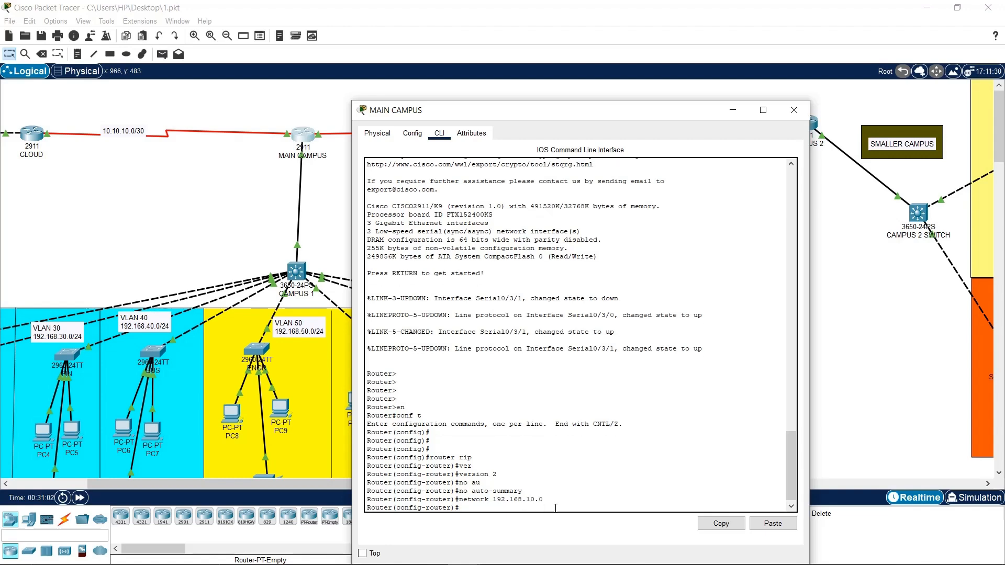
key(Up)
key(Left)
key(Left)
key(Left)
key(Return)
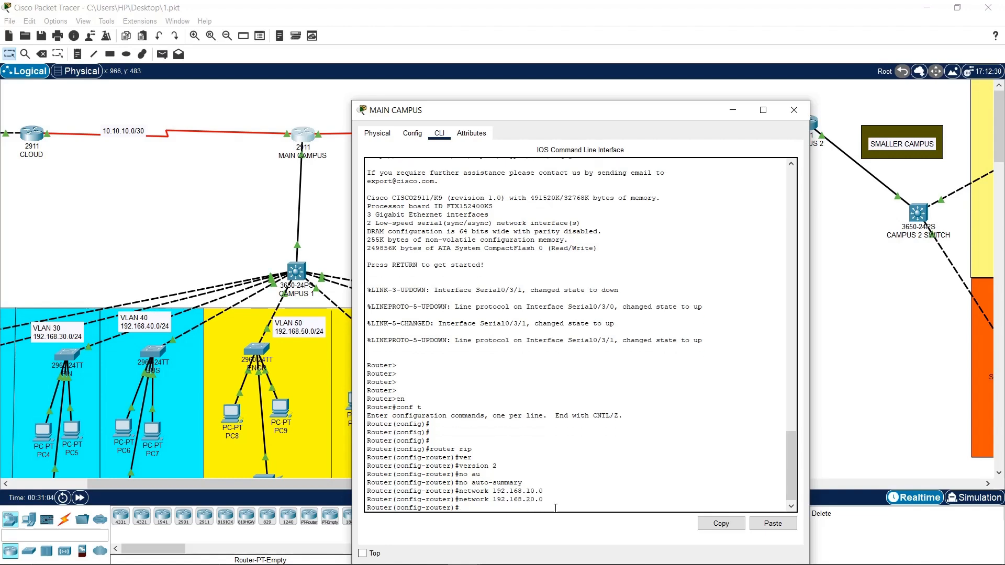
key(Up)
text(3)
key(Return)
key(Up)
key(Left)
key(Left)
key(Left)
key(BackSpace)
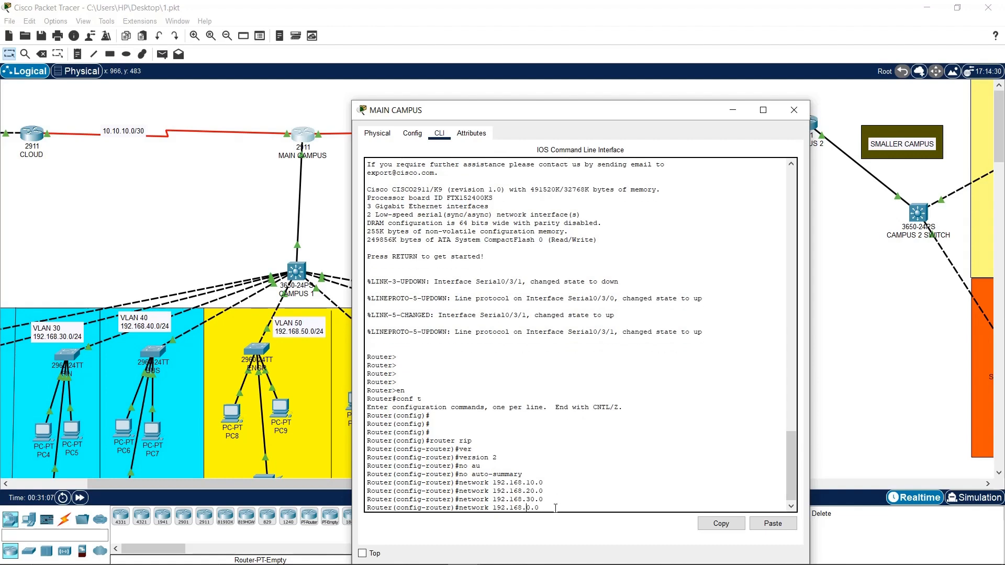
key(Return)
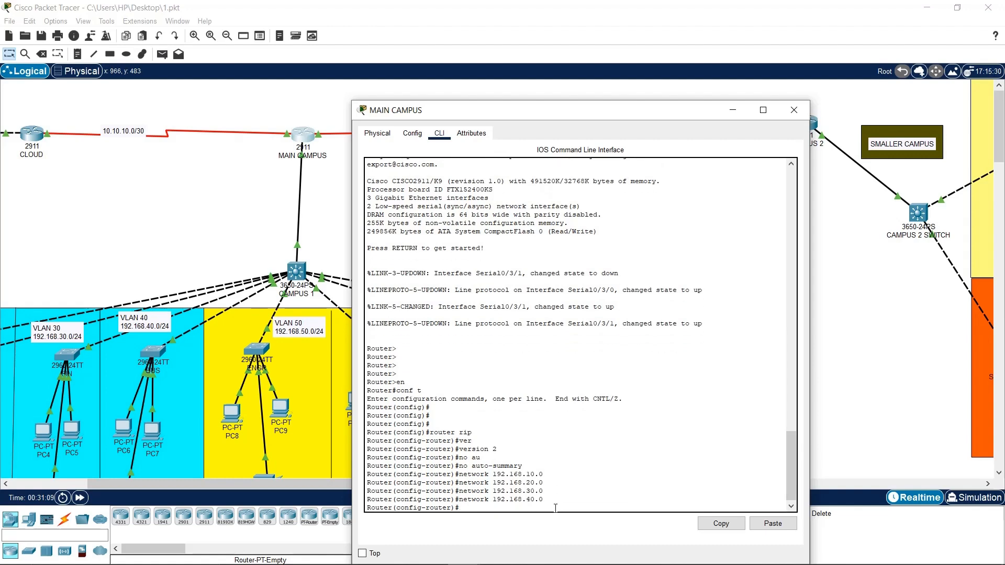
Add RIP networks 192.168.50.0, 60.0, 70.0 and 80.0
key(Up)
key(Left)
key(BackSpace)
text(5)
key(Return)
key(Up)
key(Left)
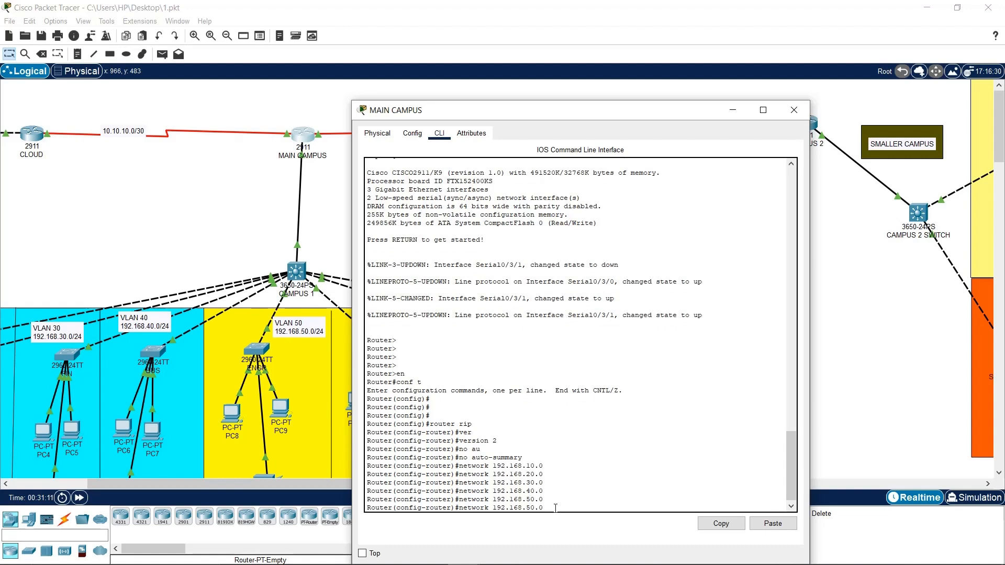
key(BackSpace)
text(6)
key(Return)
key(Up)
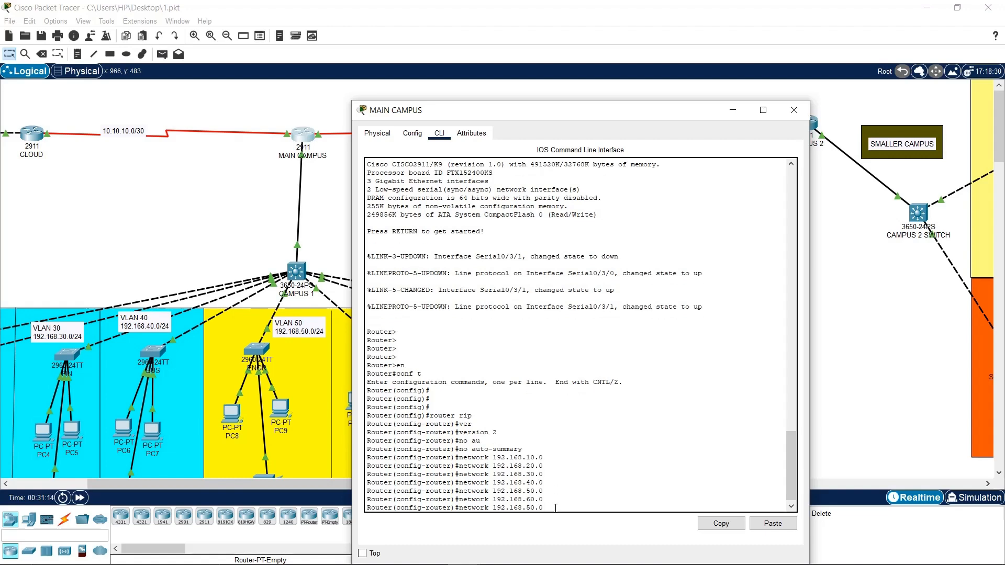
key(BackSpace)
text(7)
key(Return)
key(Up)
key(BackSpace)
text(8)
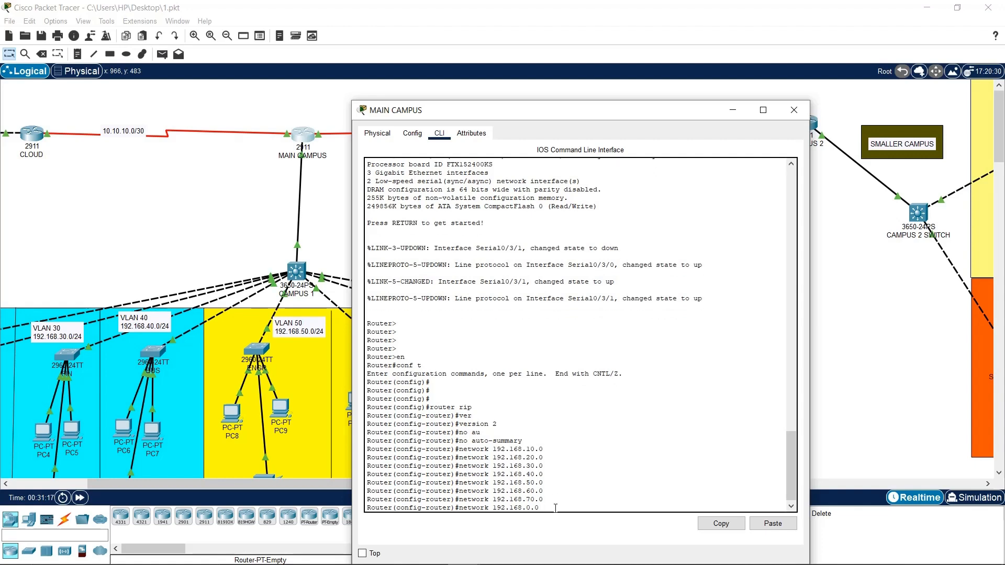
key(Return)
key(Return)
key(Return)
key(Return)
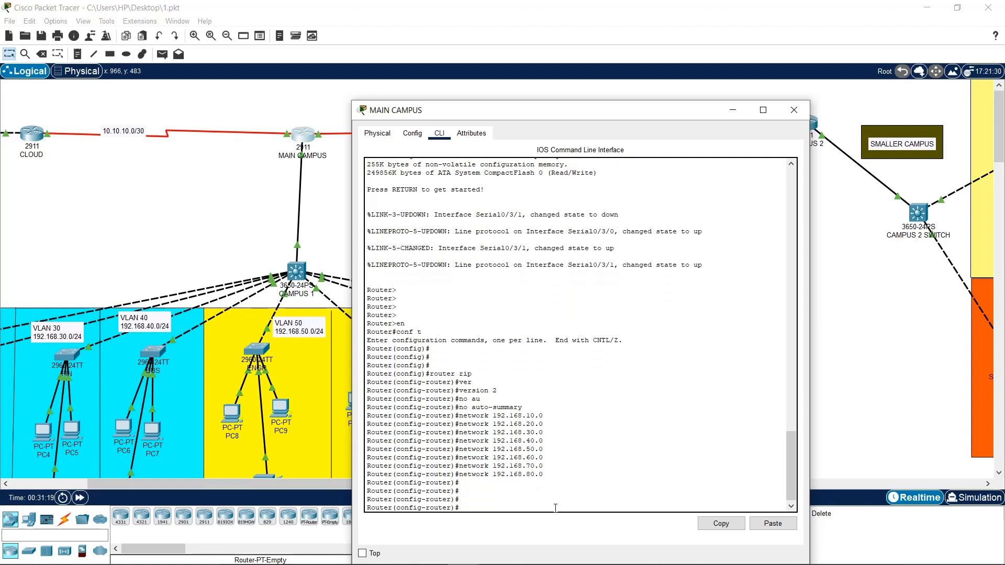
Save the configuration with do wr and exit RIP configuration mode
text(d o wr)
key(Return)
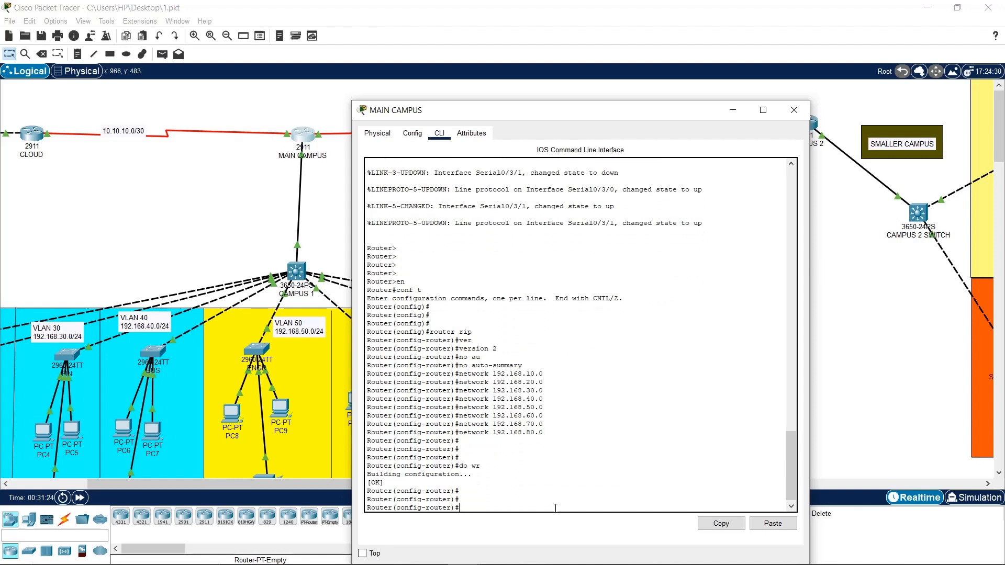
text(exigt)
key(Return)
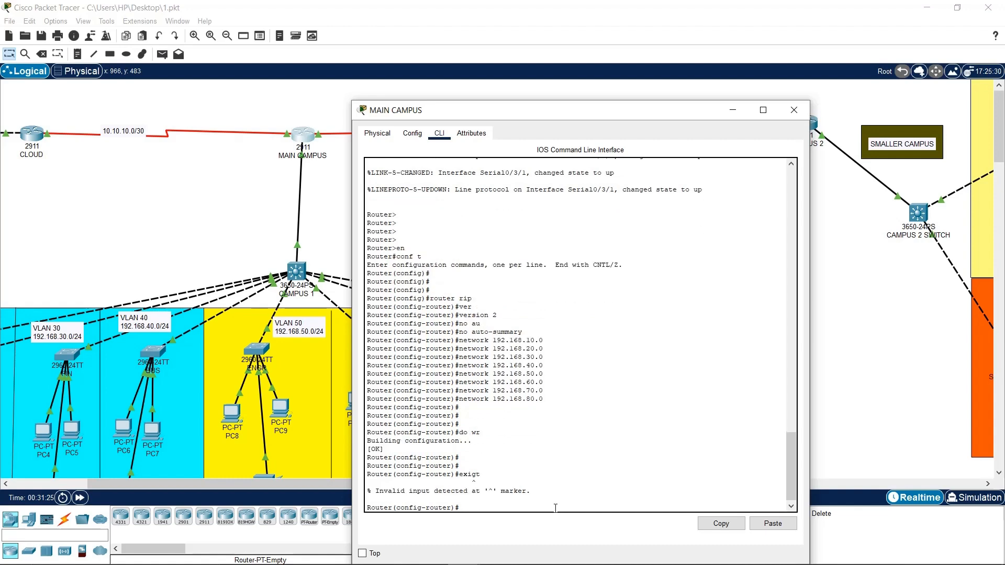
key(Up)
text(\)
key(Return)
key(Return)
key(Return)
key(Return)
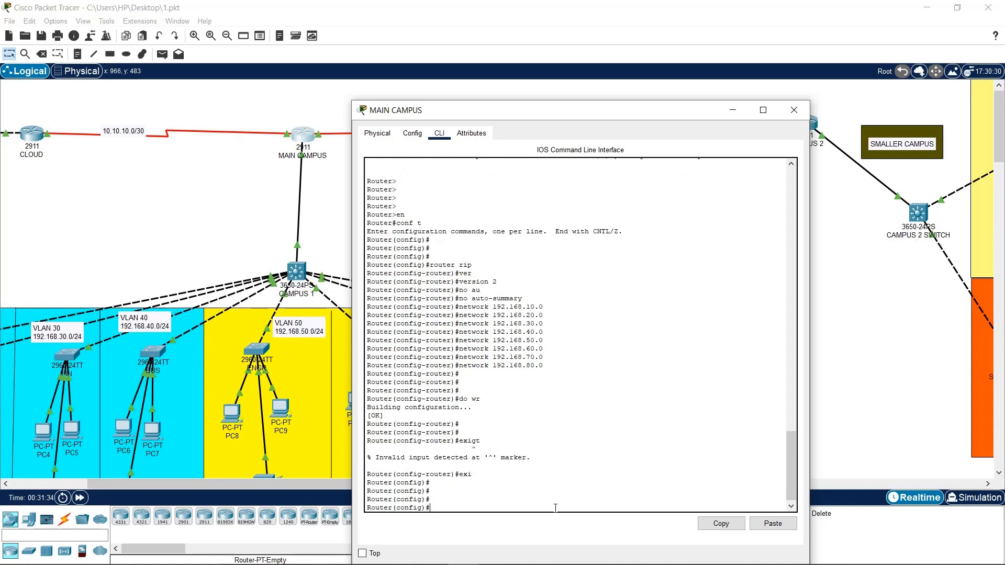
On the CAMPUS 2 router's CLI, enter privileged mode and global configuration mode
click(793, 110)
click(806, 121)
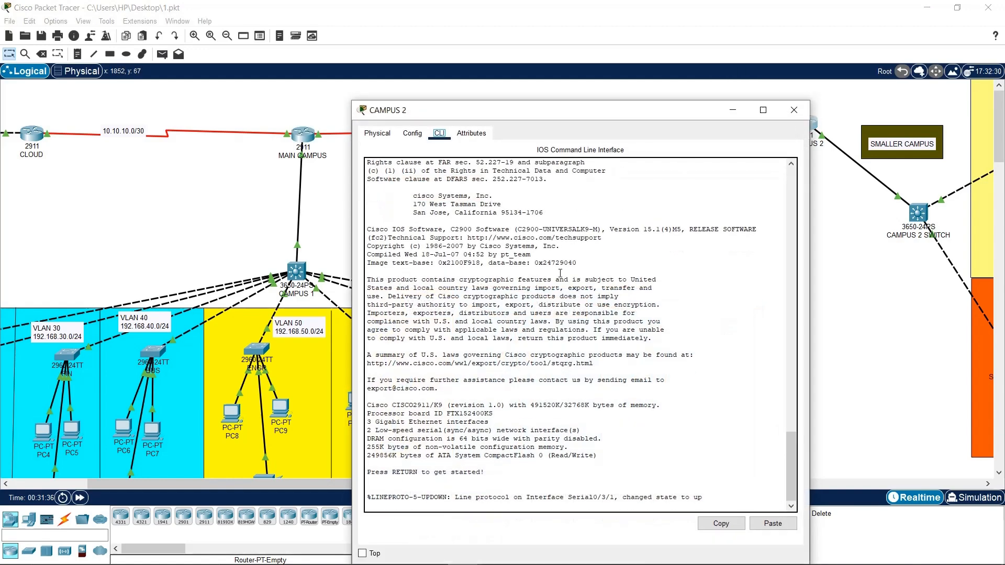
key(Return)
key(Return)
key(Return)
key(Return)
key(Return)
key(Return)
key(Return)
key(Return)
key(Return)
key(Return)
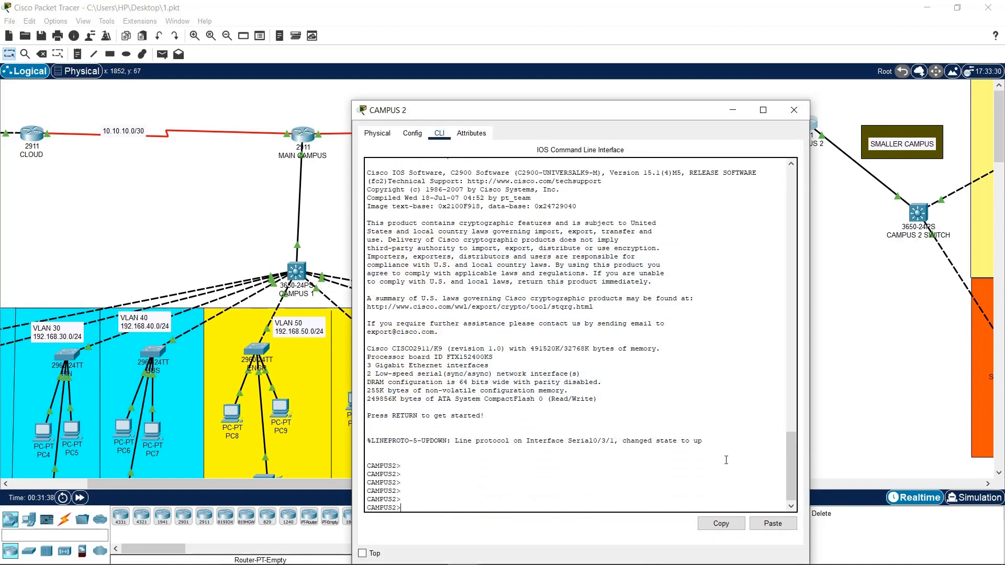
key(Return)
text(e)
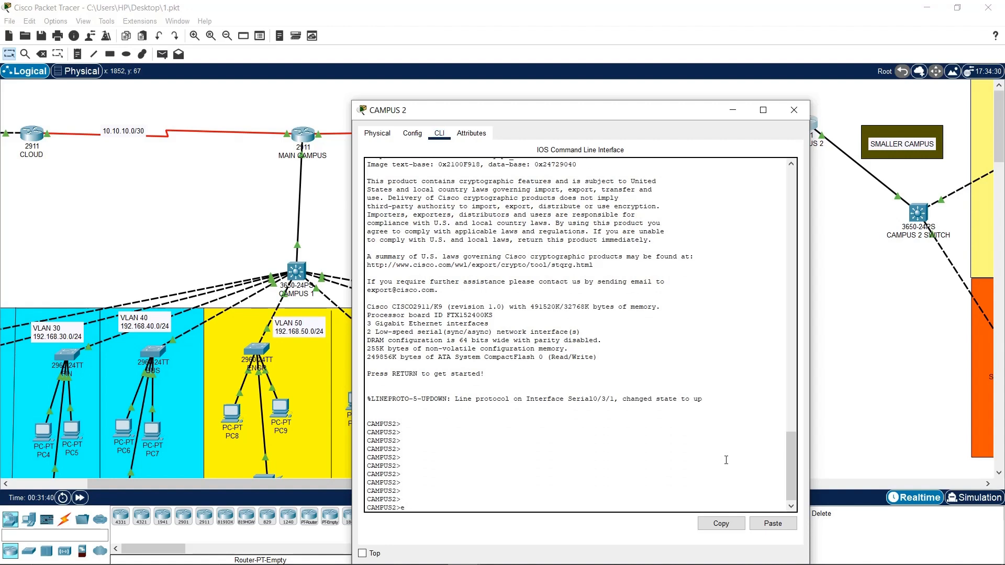
text(n)
key(Return)
key(Return)
text(cpnf t)
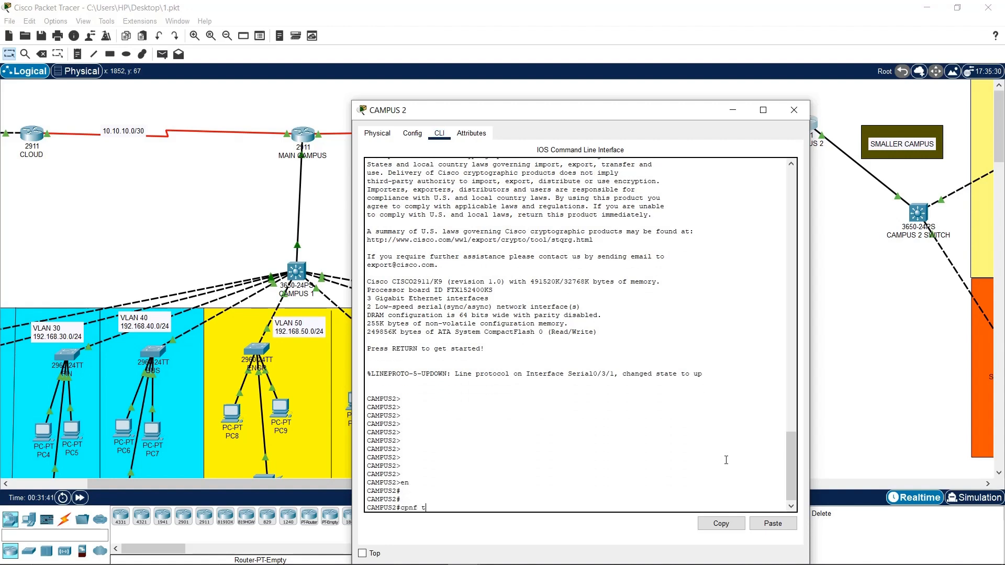
key(Return)
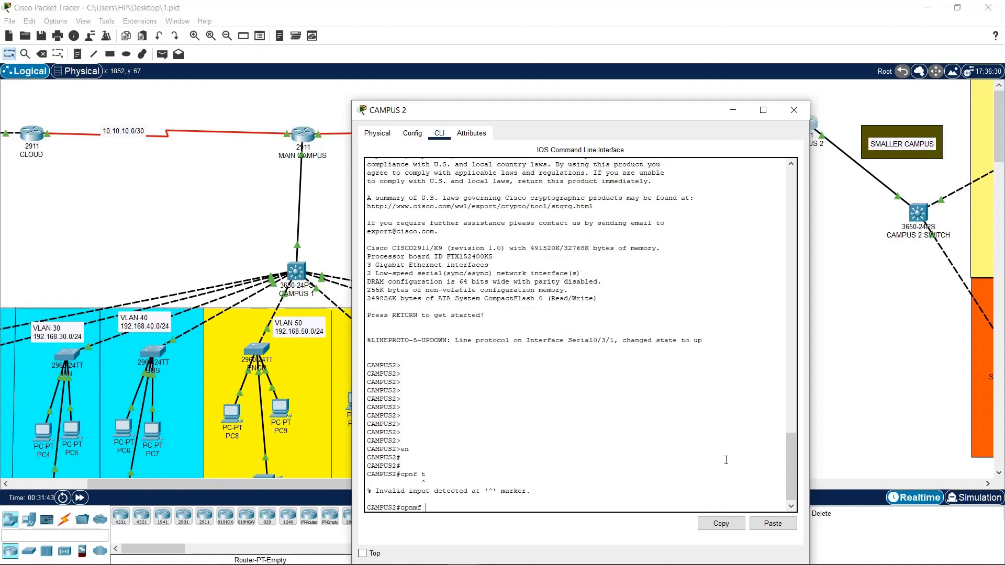
text(conf t)
key(Return)
Start RIP version 2 on CAMPUS 2 with no auto-summary
key(Return)
key(Return)
key(Return)
key(Return)
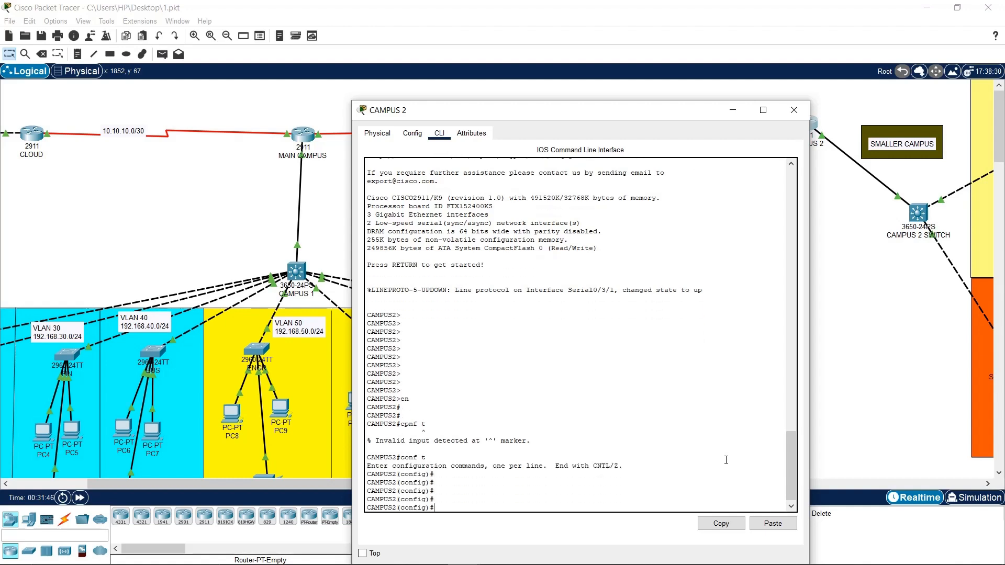
text(router rip)
key(Return)
key(Return)
key(Return)
text(ve)
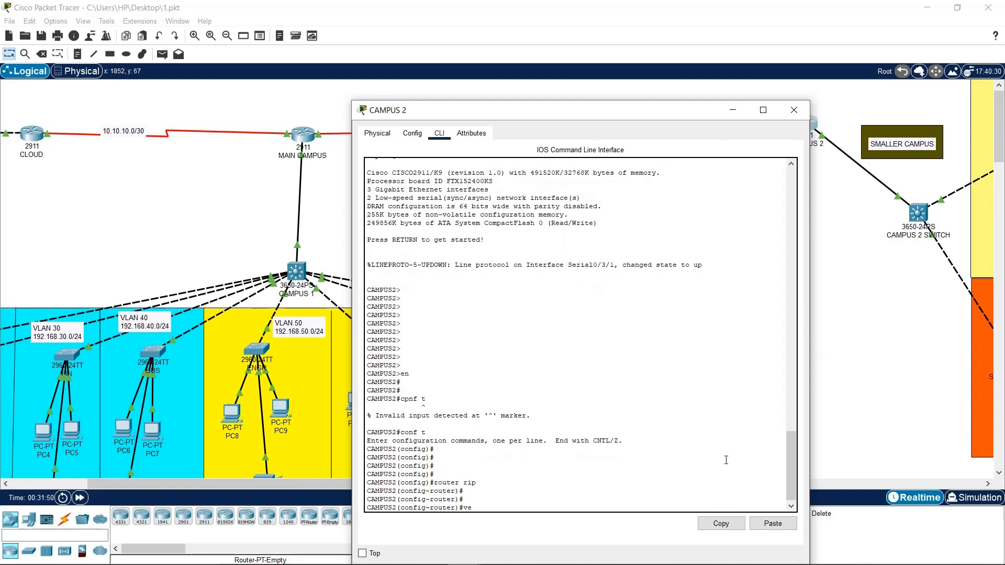
text(r)
key(Tab)
text(2)
text(n)
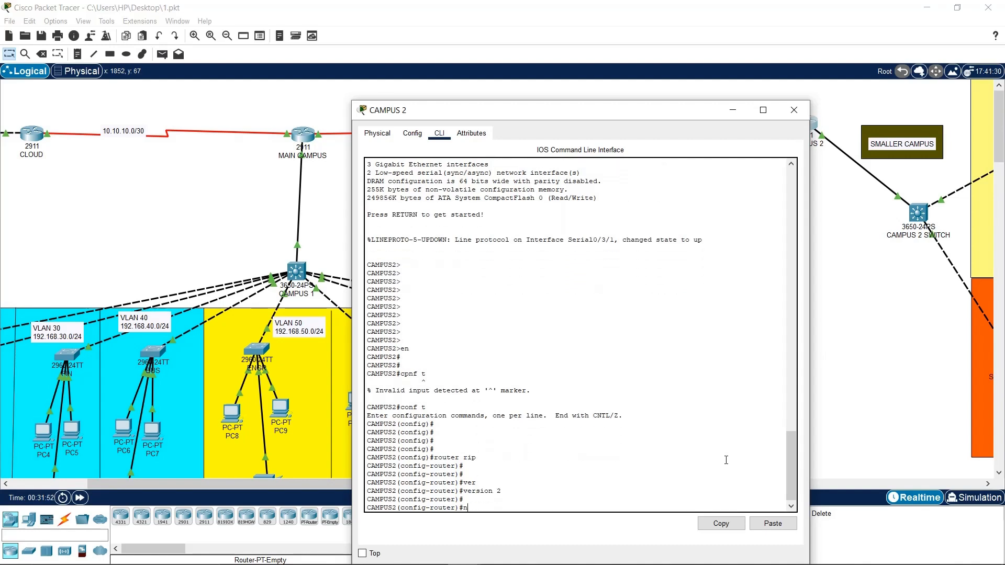
text(o s)
key(Tab)
text(a)
key(Tab)
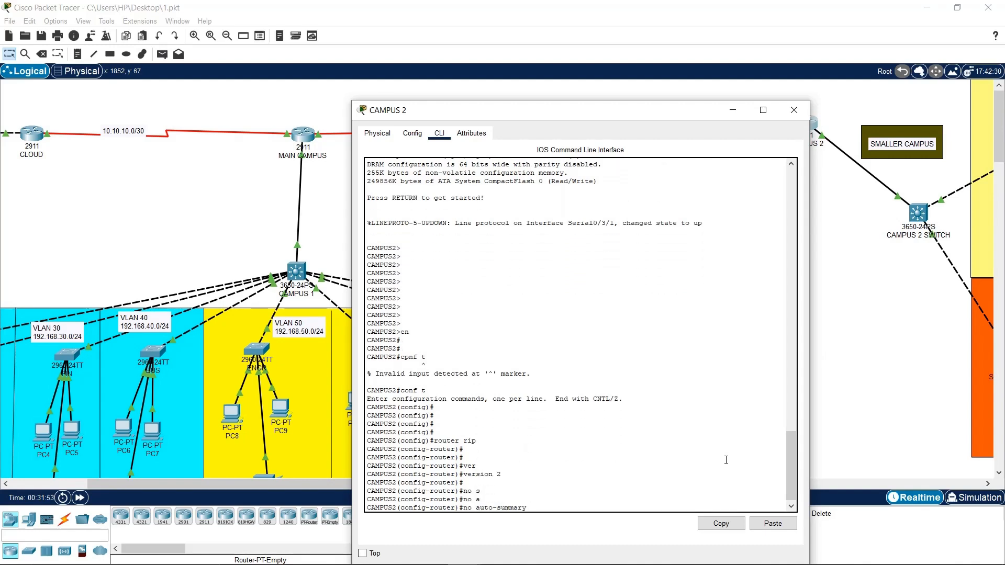
key(Return)
key(Return)
key(Return)
key(Return)
Advertise networks 192.168.90.0 and 192.168.100.0 in RIP, save with do wr, and close the window
text(nfig-router)#n)
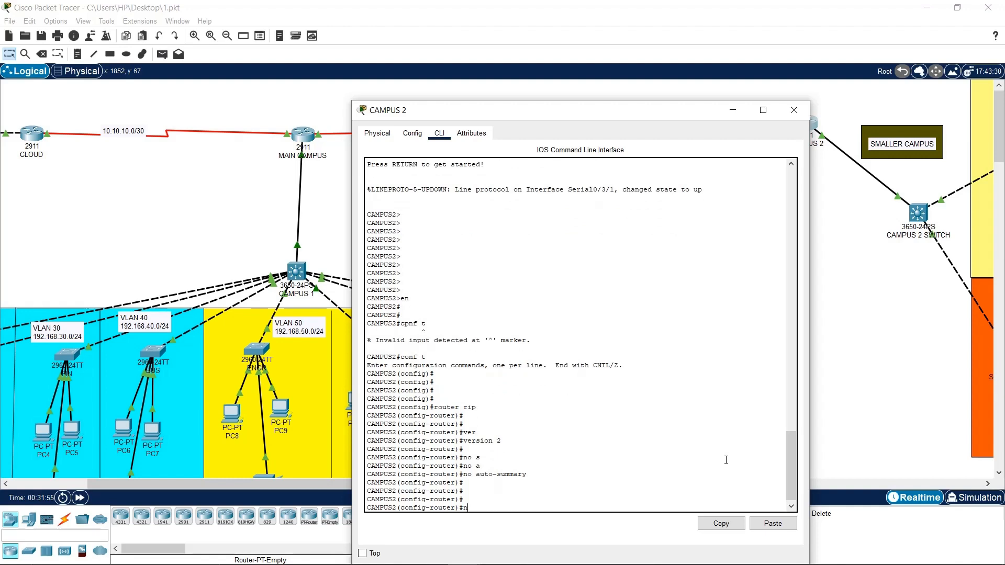
text(etwork 192.168.90.0)
key(Return)
key(Up)
key(BackSpace)
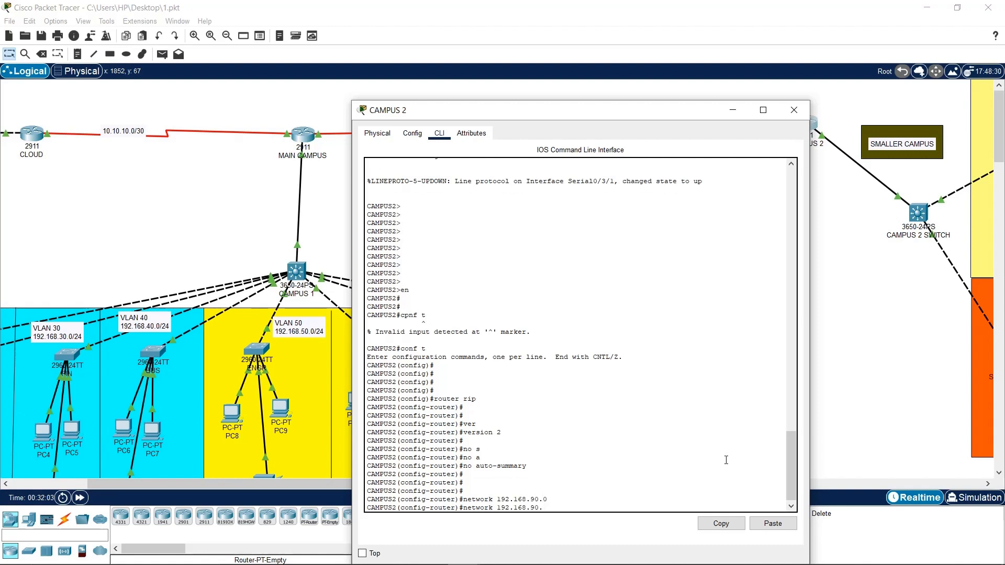
text(100.0)
key(Return)
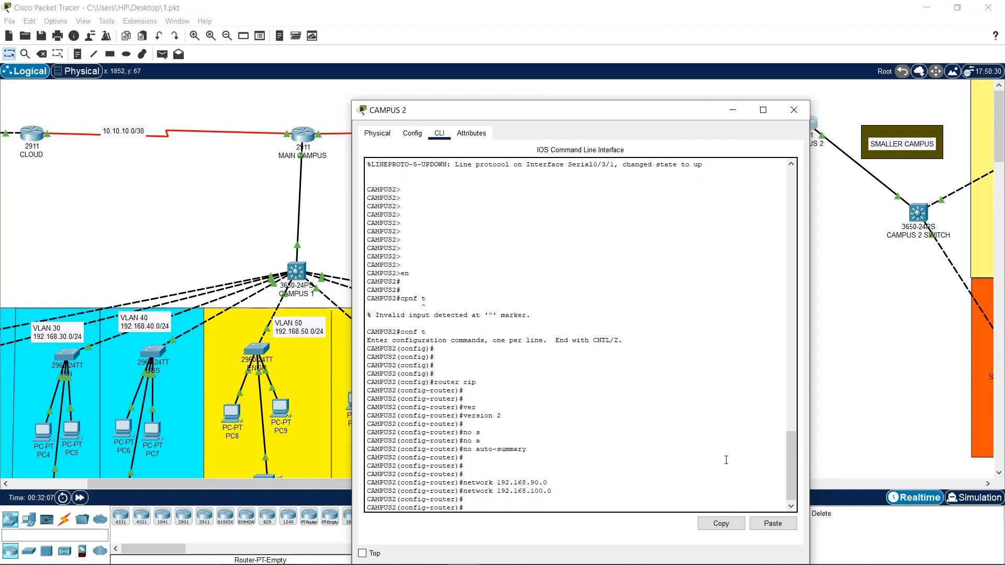
text(do wr)
key(Return)
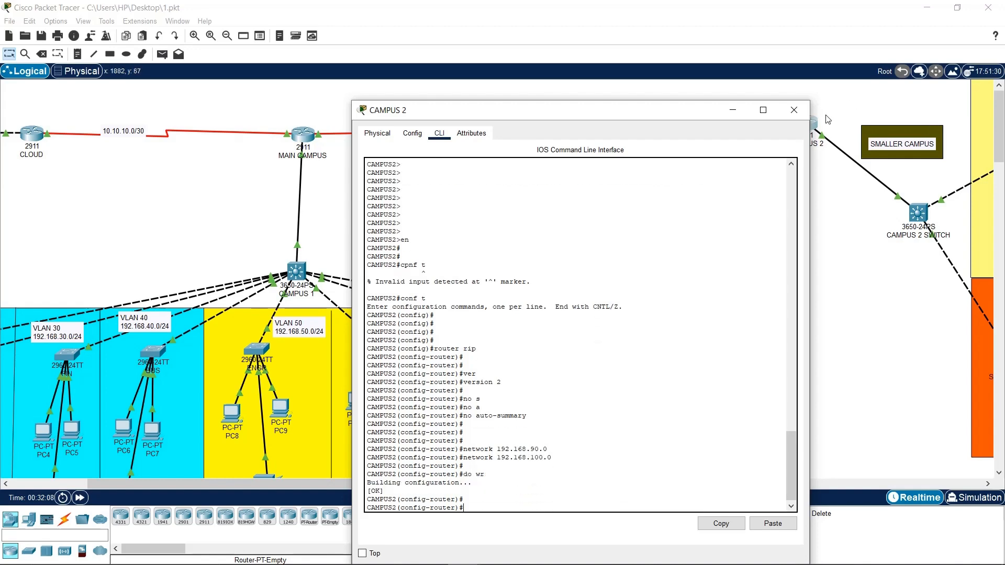
click(794, 110)
Fast-forward simulation time and review the ADMIN switch's CLI and configuration
click(80, 498)
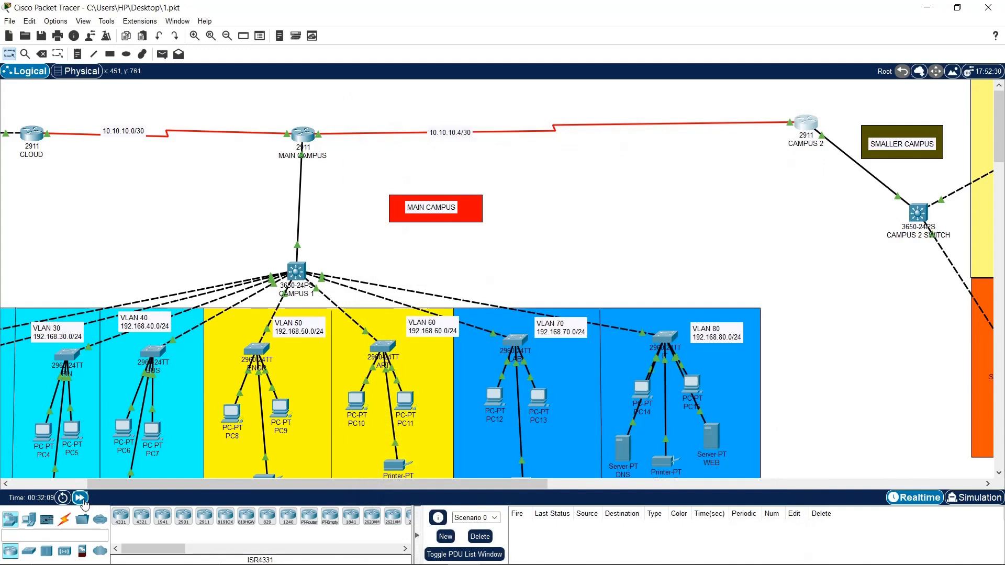
drag(107, 484, 31, 484)
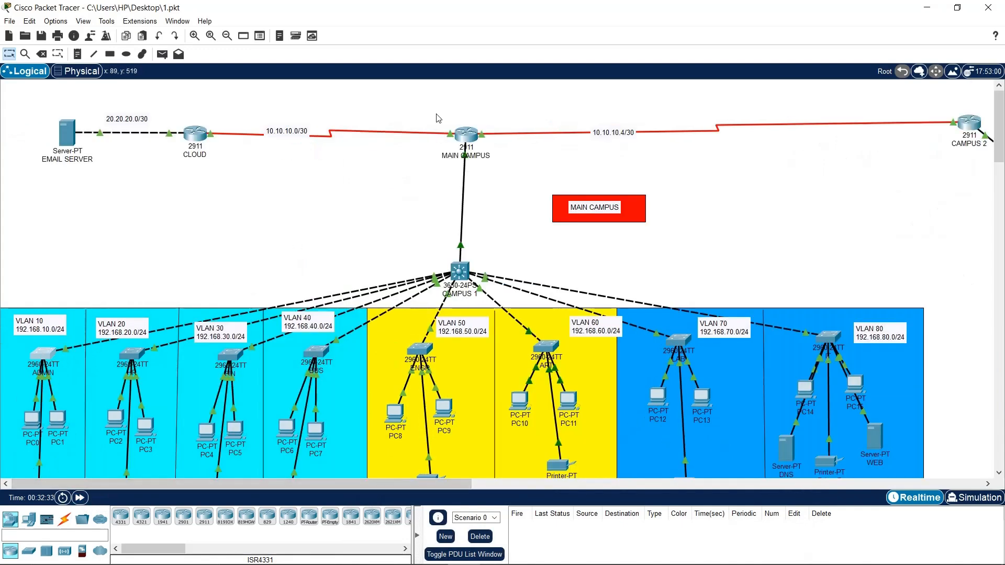
click(48, 354)
click(440, 134)
click(412, 134)
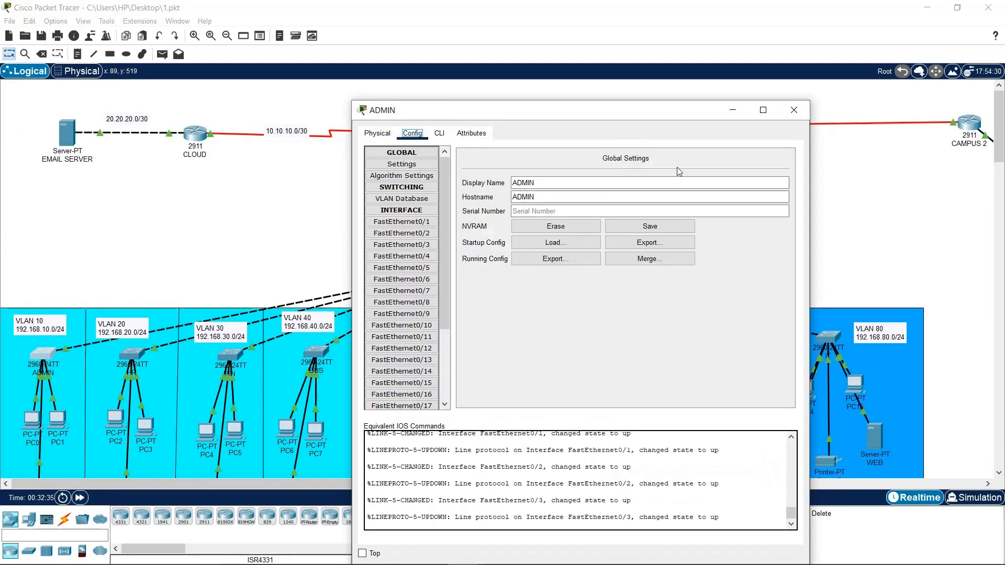
click(439, 134)
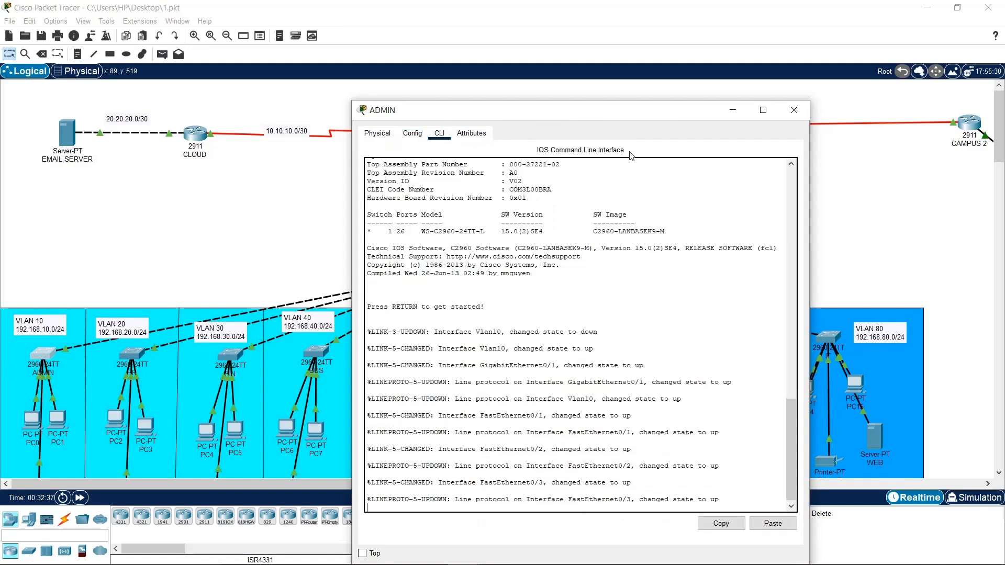
scroll(576, 314, up, 5)
click(794, 110)
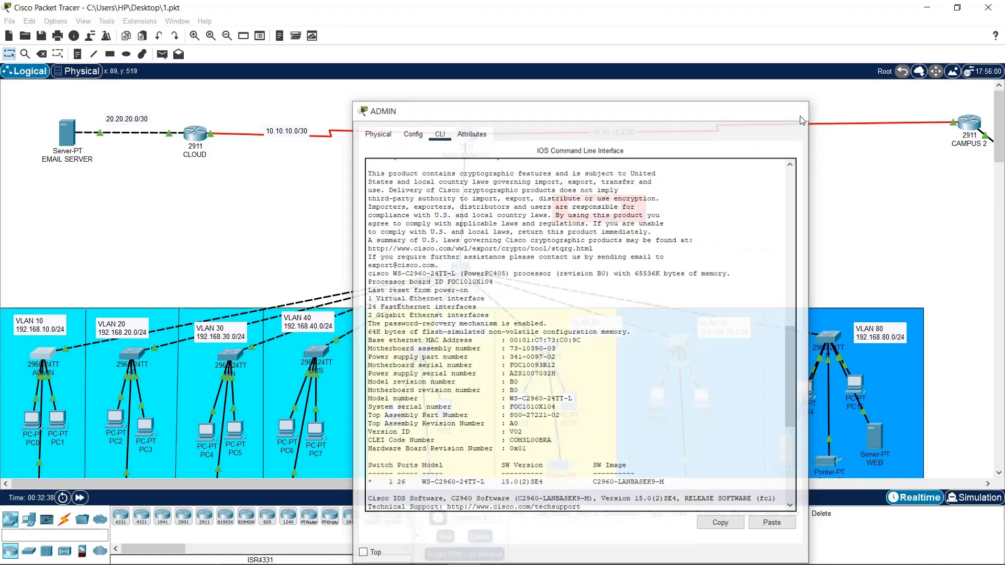
Set PC0's IP configuration to obtain its address by DHCP
click(31, 419)
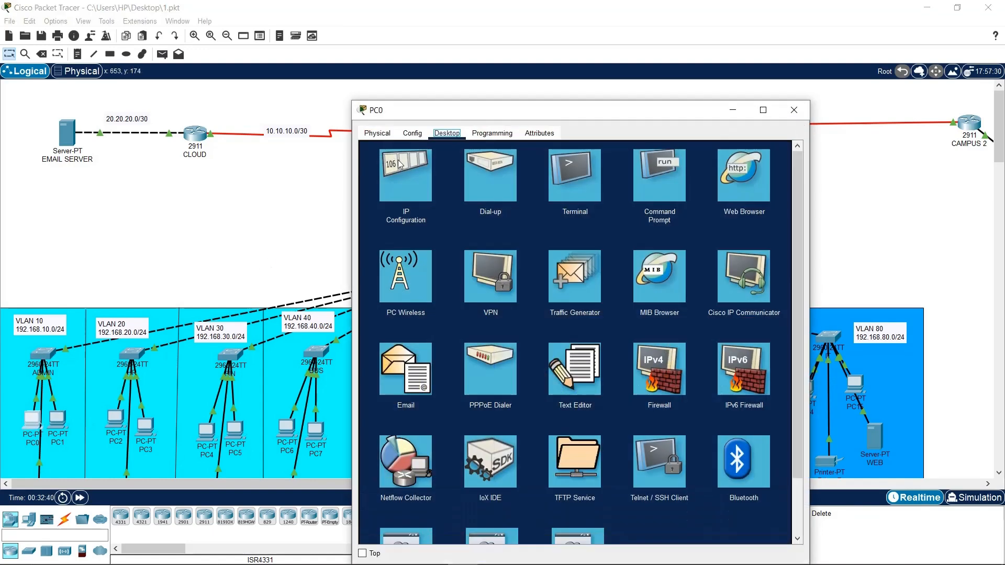
click(399, 164)
click(544, 195)
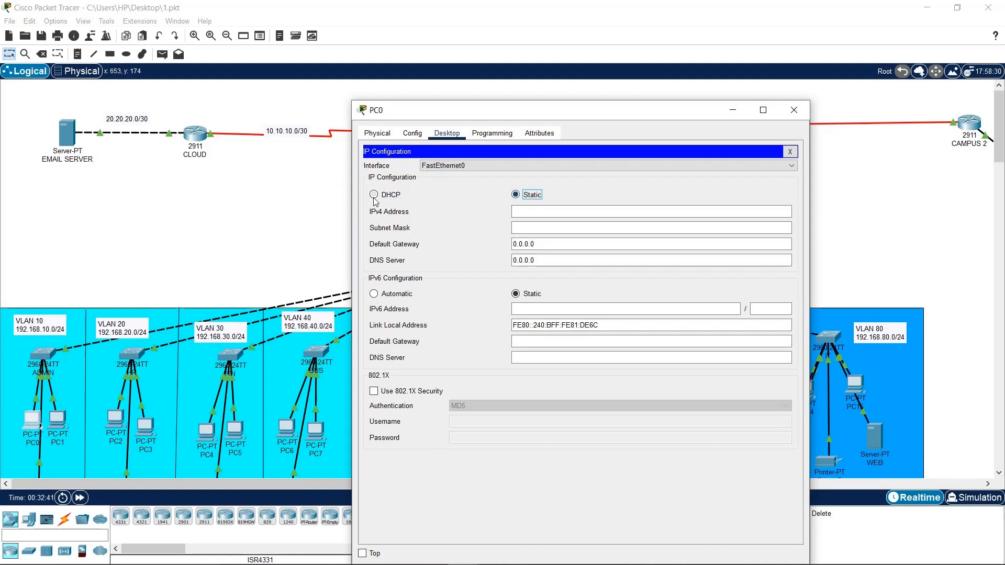
click(374, 195)
drag(591, 109, 275, 67)
click(188, 91)
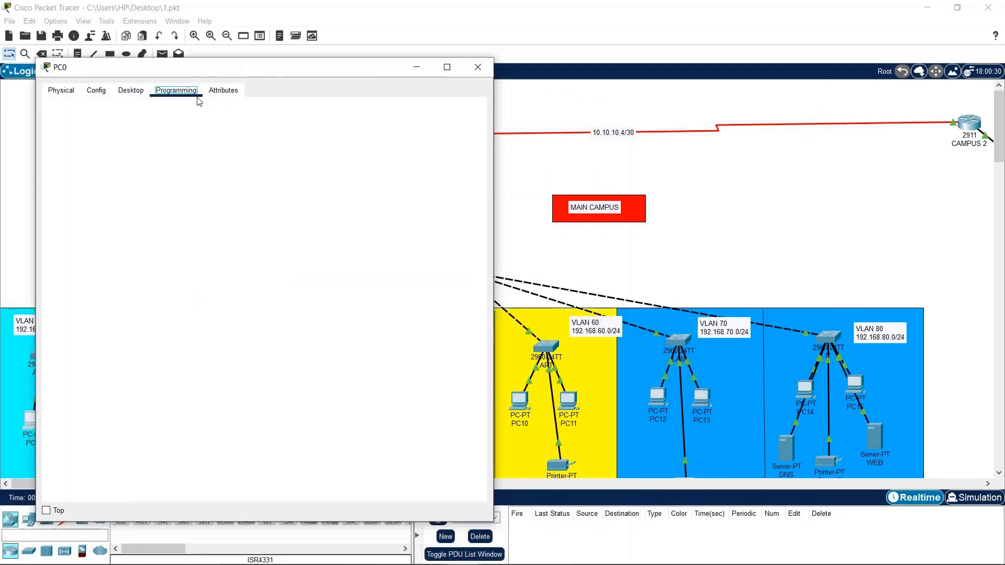
click(131, 90)
click(473, 109)
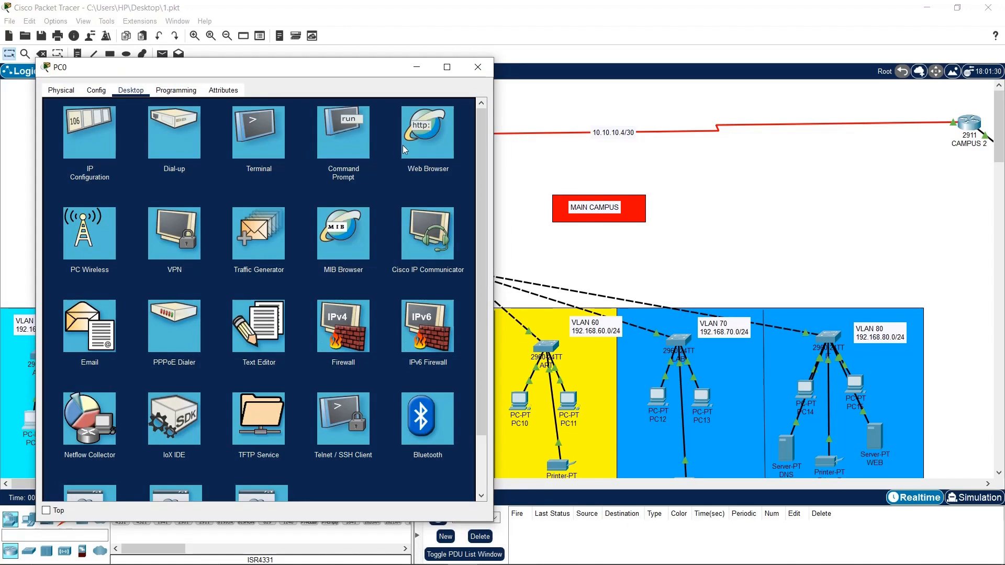
Ping 192.168.90.1 twice from PC0's command prompt; both attempts get 100% loss
click(343, 134)
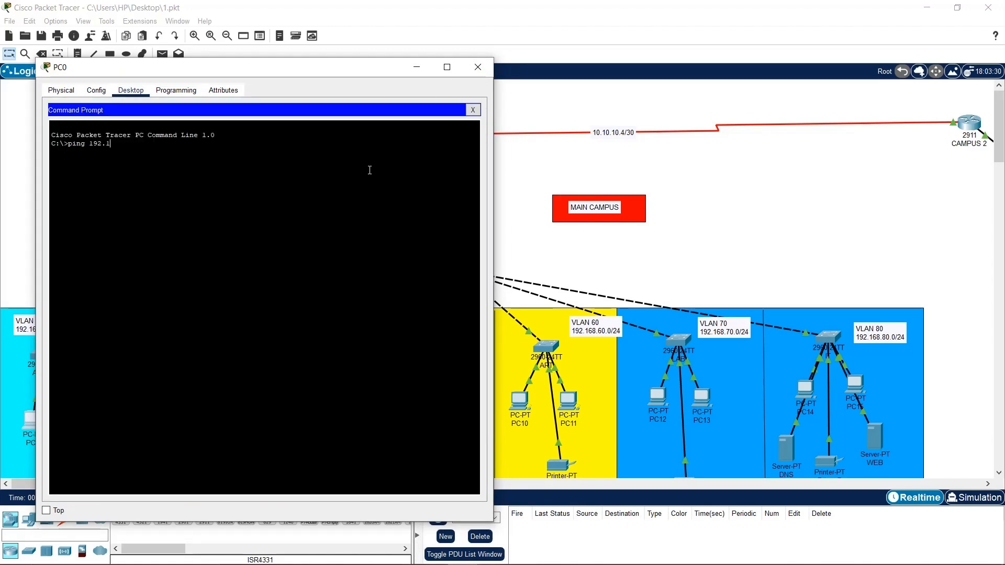
text(ping 192.168.9)
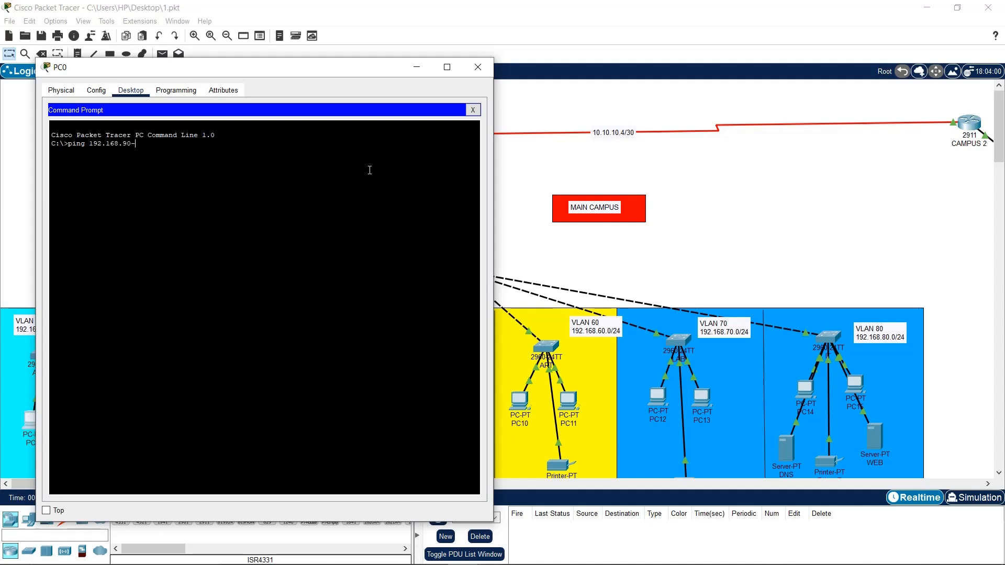
text(0.1)
key(Return)
drag(251, 67, 221, 34)
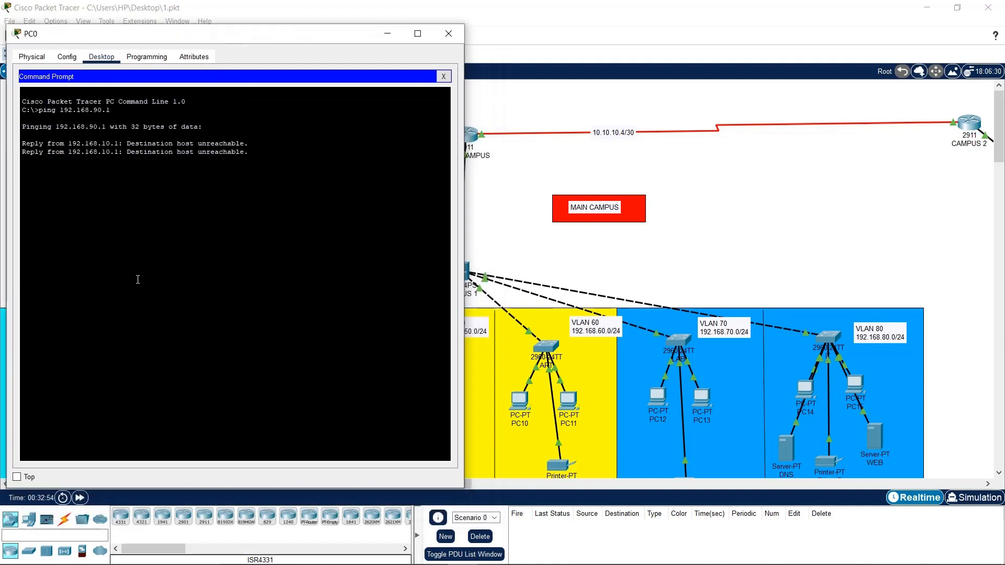
click(18, 477)
drag(473, 487, 686, 487)
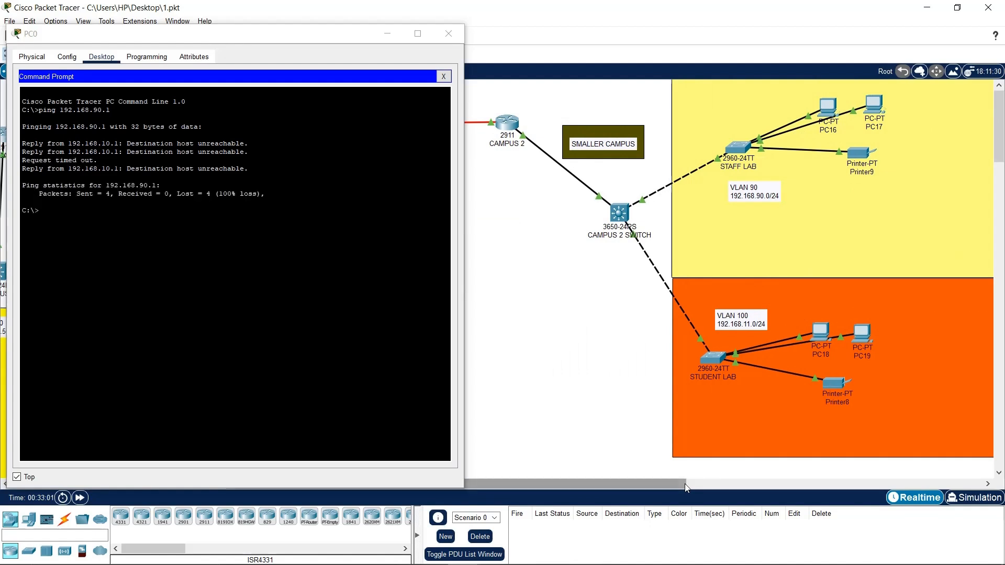
click(329, 282)
key(Up)
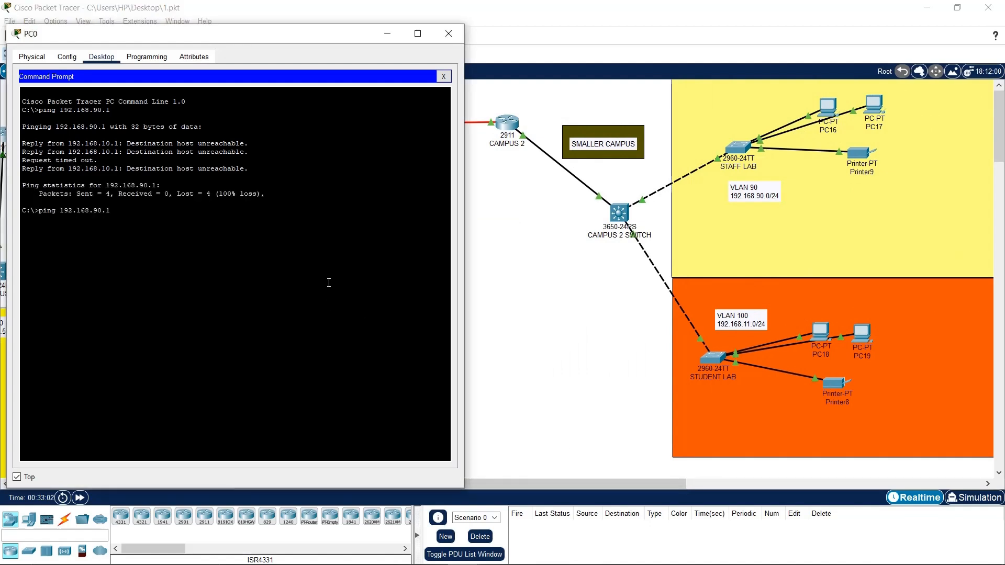
key(Return)
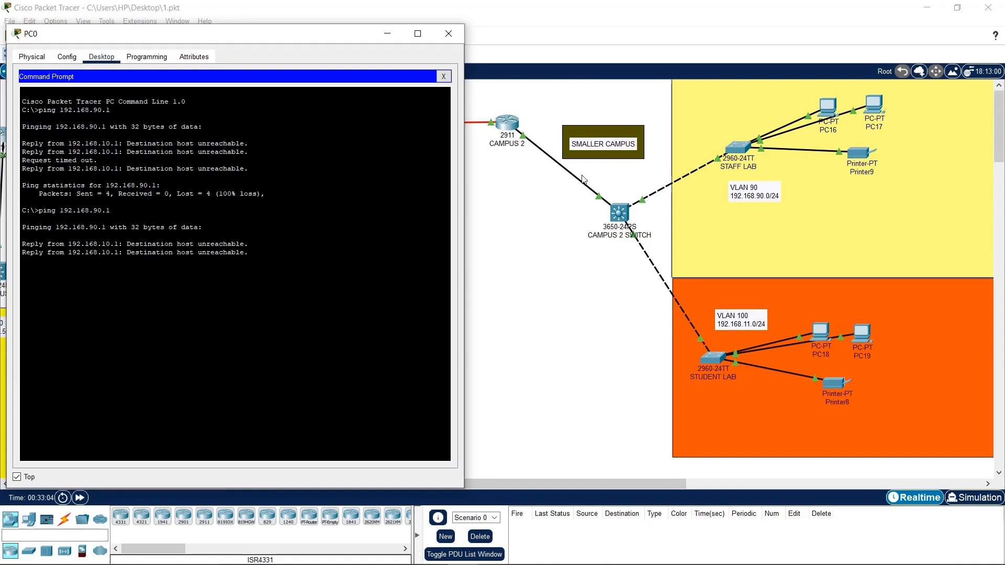
click(542, 217)
drag(311, 38, 726, 79)
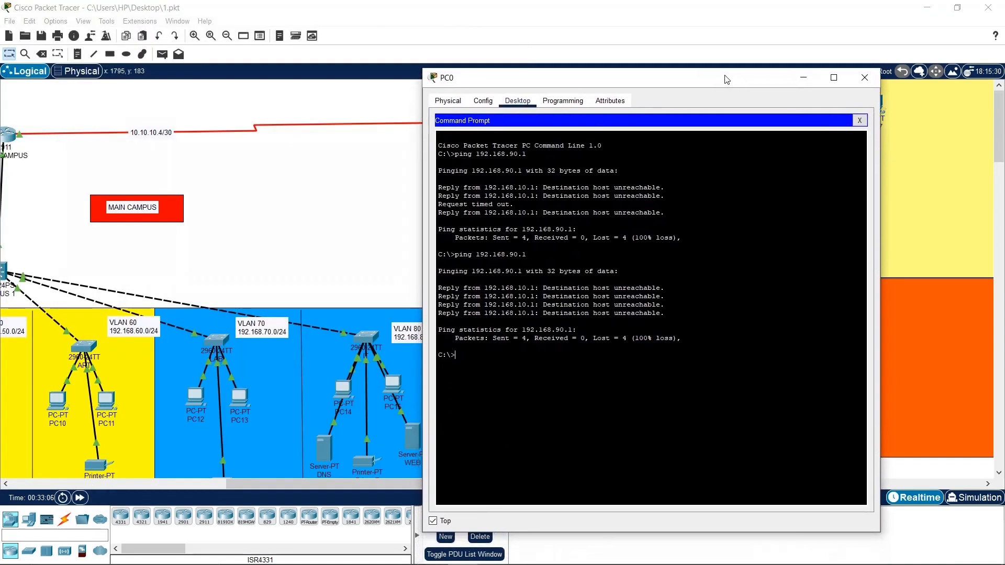
Review the RIP network commands in the MAIN CAMPUS and CAMPUS 2 CLI output
click(864, 77)
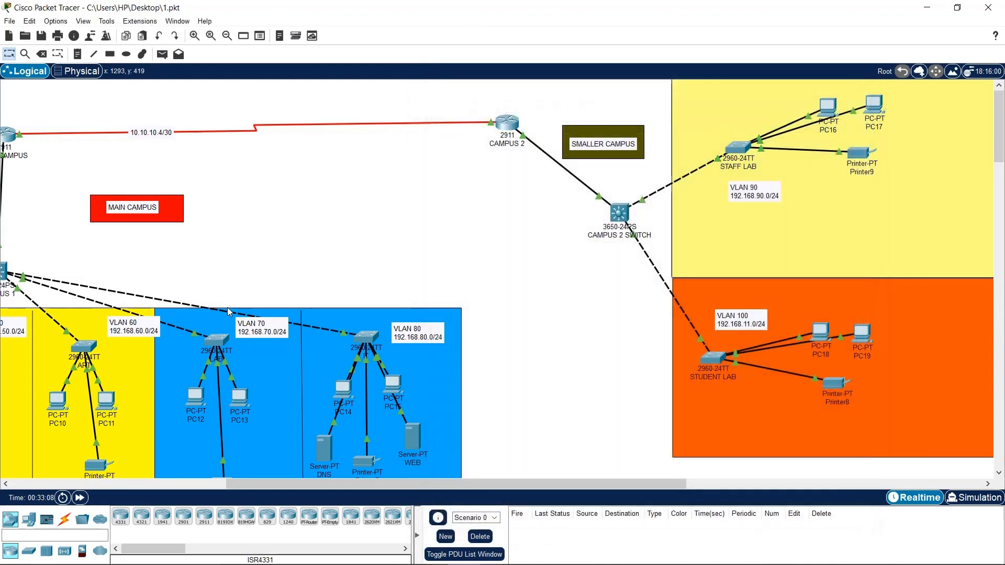
drag(375, 489, 109, 425)
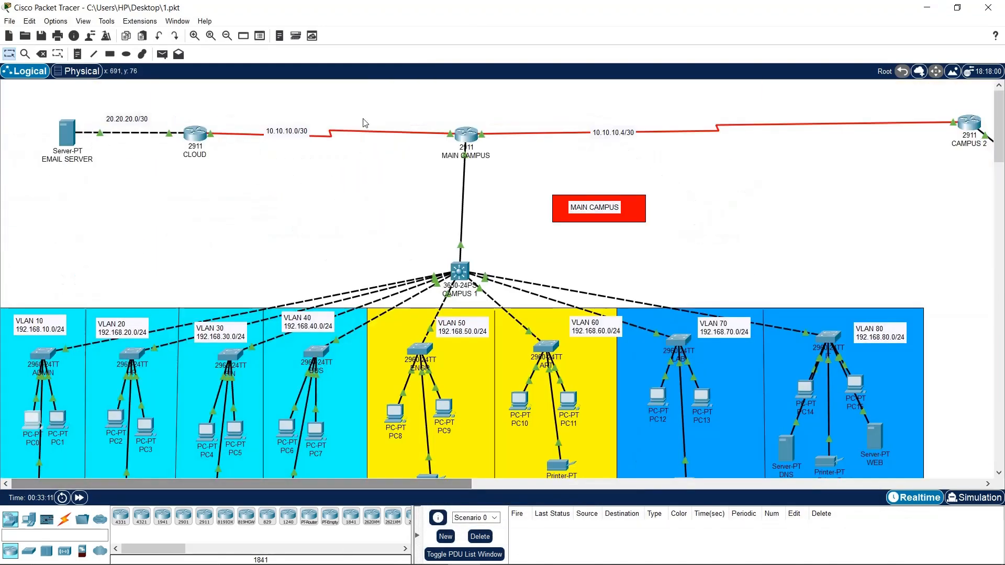
click(465, 137)
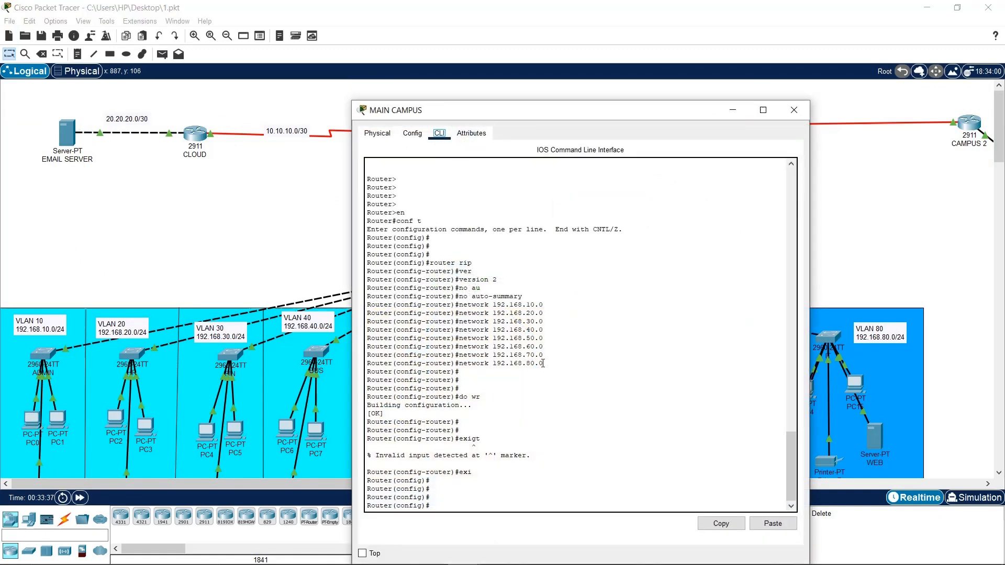
drag(549, 368, 497, 294)
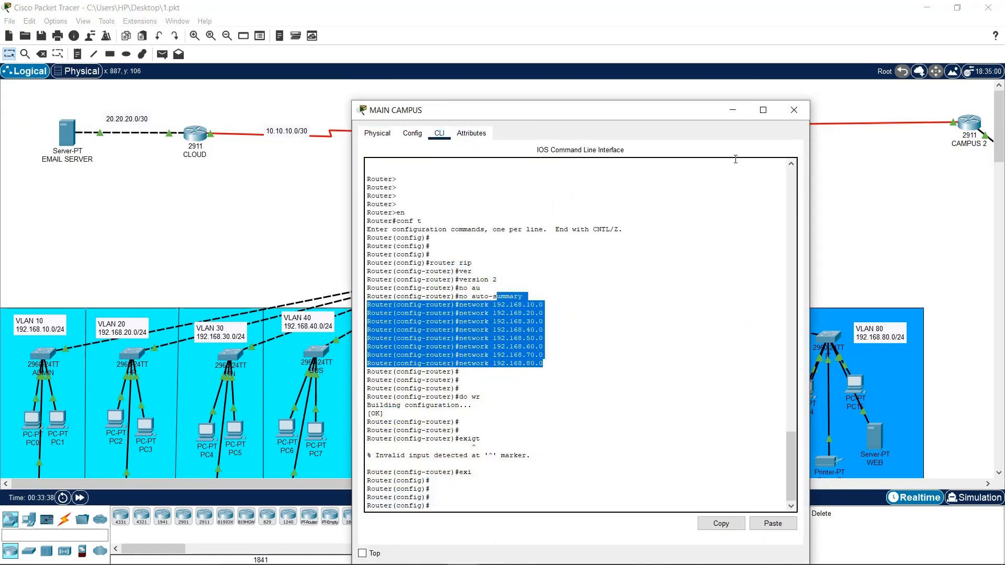
click(794, 110)
click(969, 122)
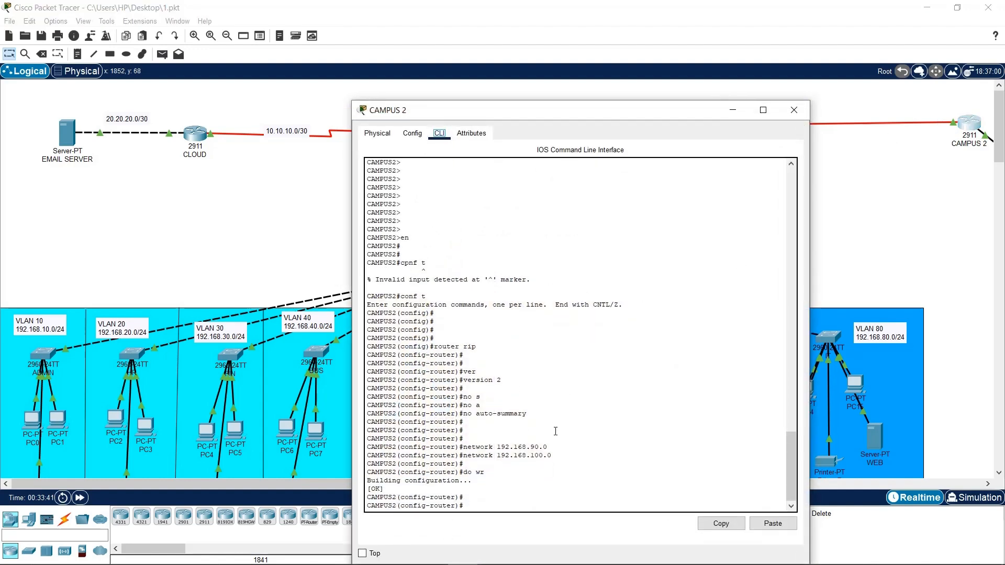
drag(552, 456, 384, 421)
Check the RIP settings pages listing advertised networks on CAMPUS 2 and MAIN CAMPUS
click(412, 133)
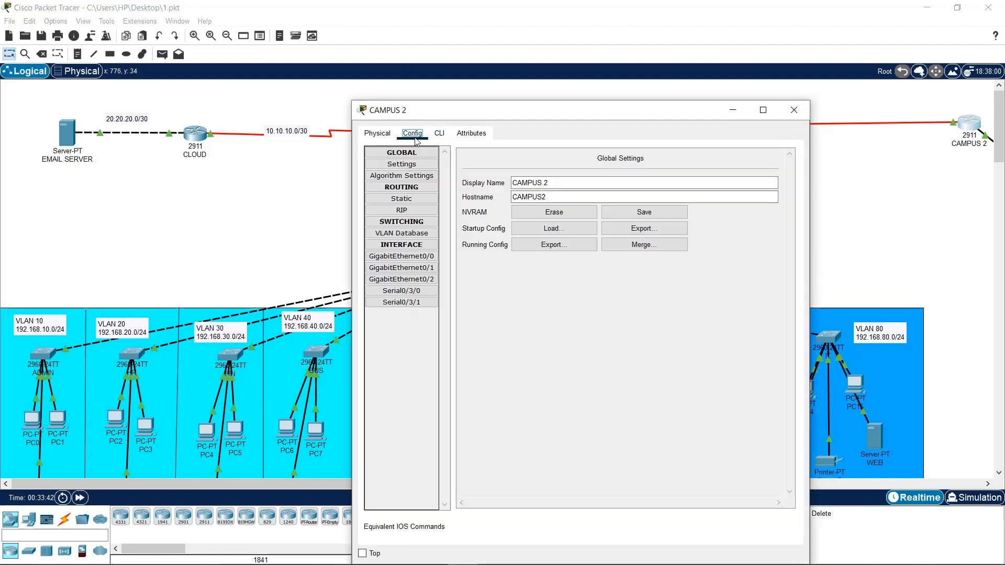
click(428, 211)
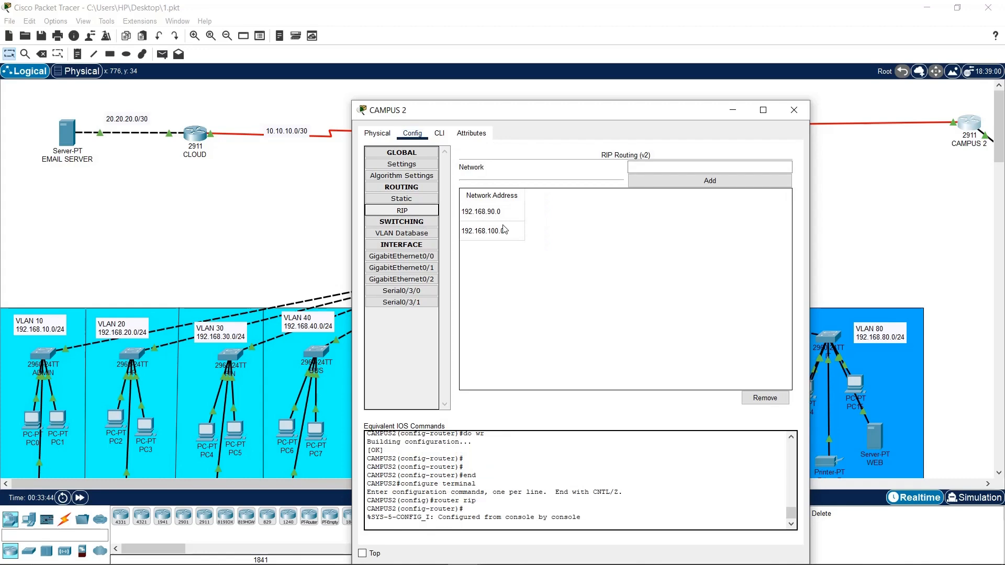
click(794, 110)
click(474, 136)
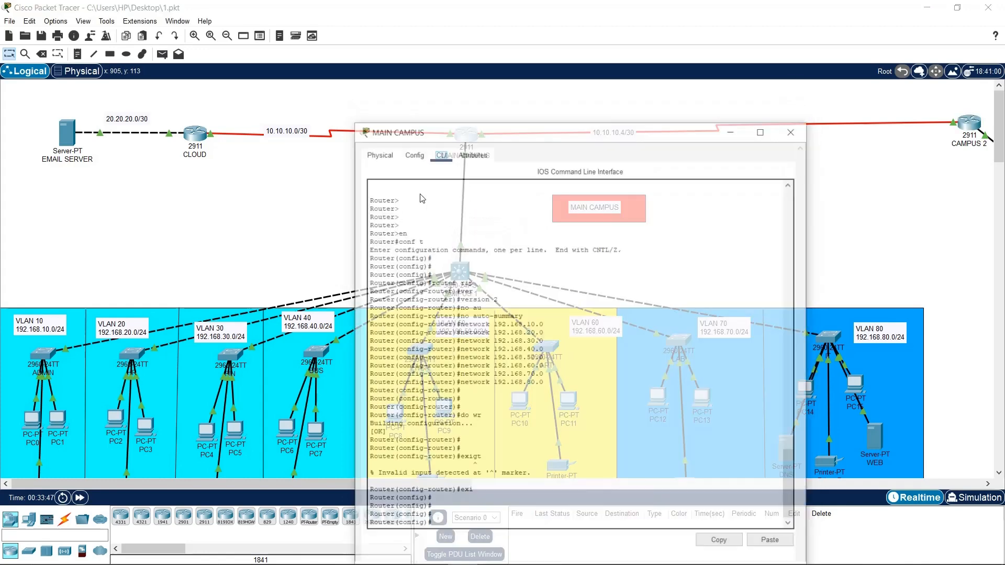
click(412, 133)
click(414, 210)
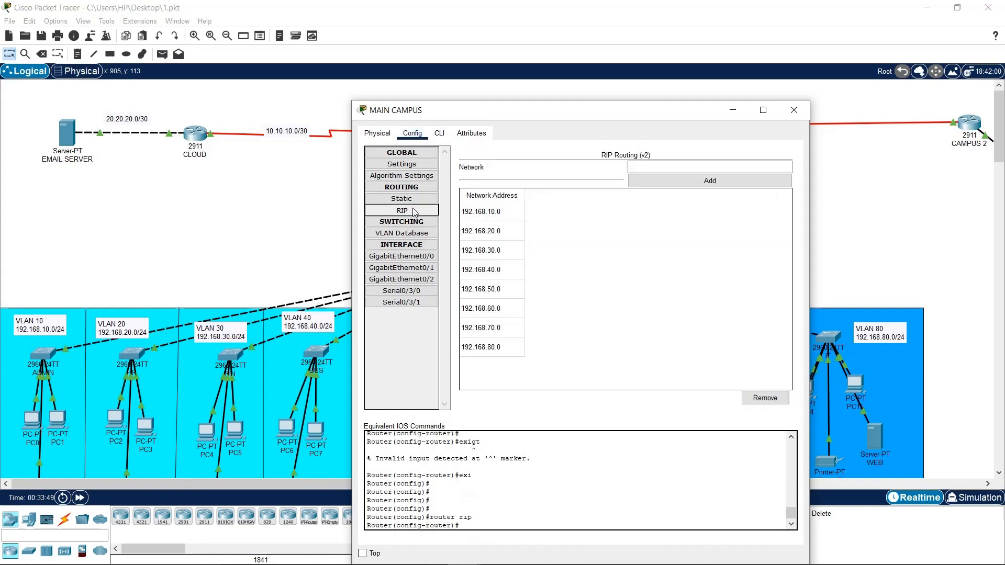
click(793, 110)
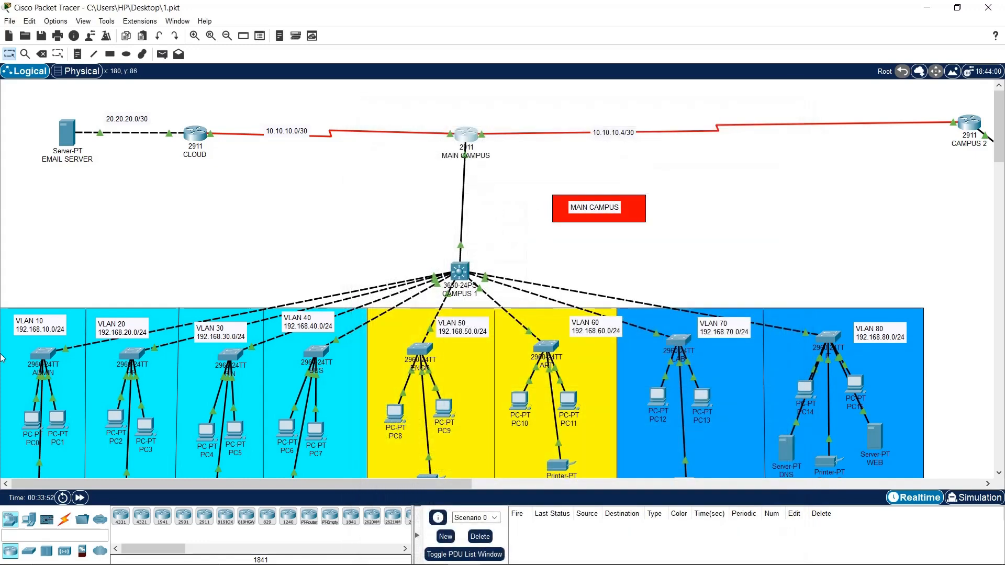
Run tracert 192.168.90.1 from PC0's command prompt
click(42, 421)
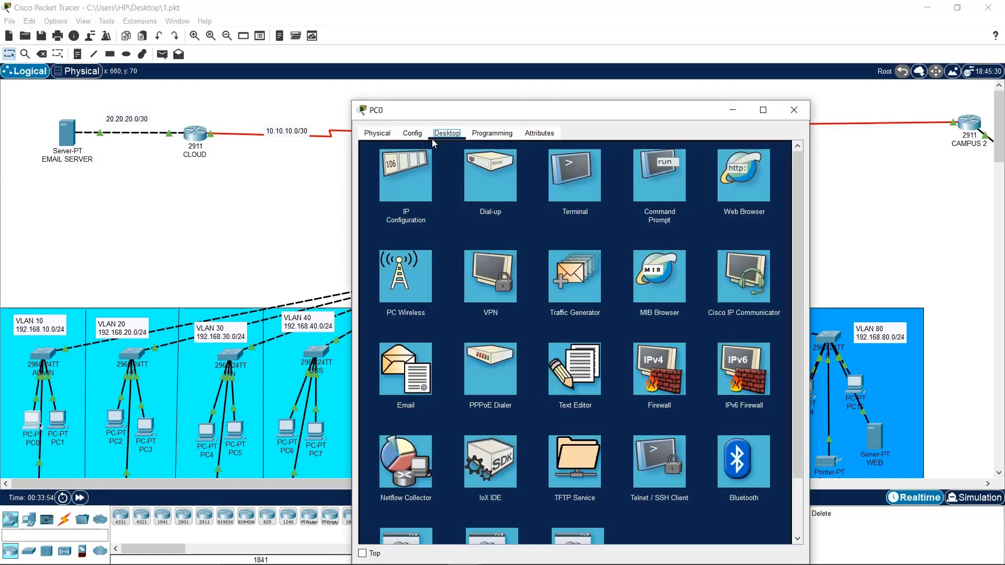
click(664, 179)
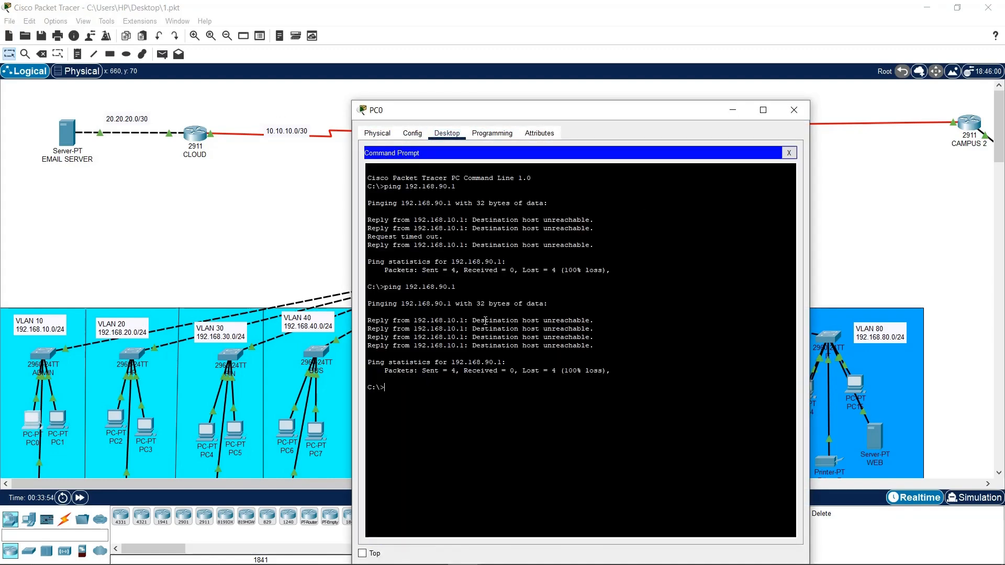
text(tracert 192.168.90.1)
key(Return)
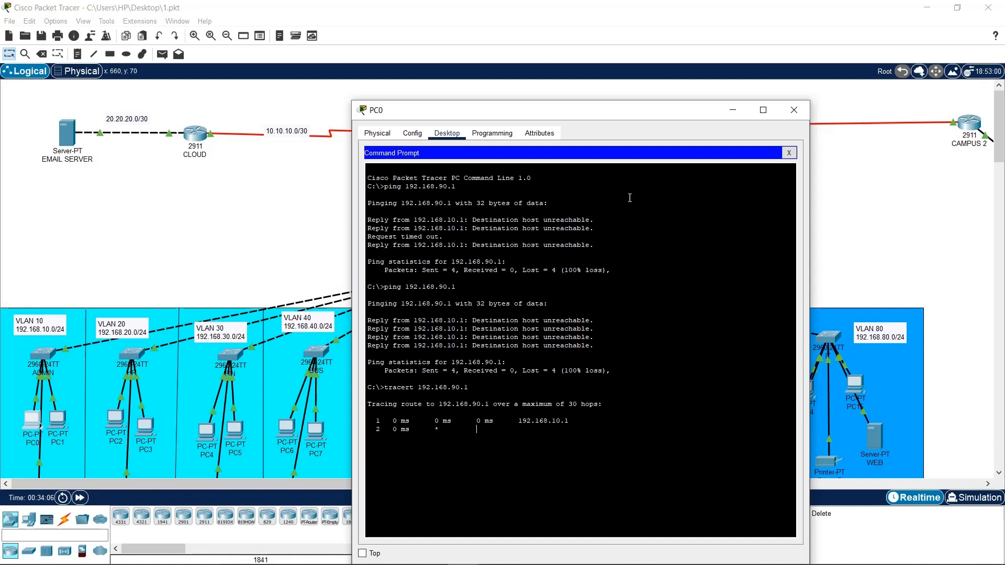
Minimize PC0's command prompt window after the tracert to 192.168.90.1
click(732, 110)
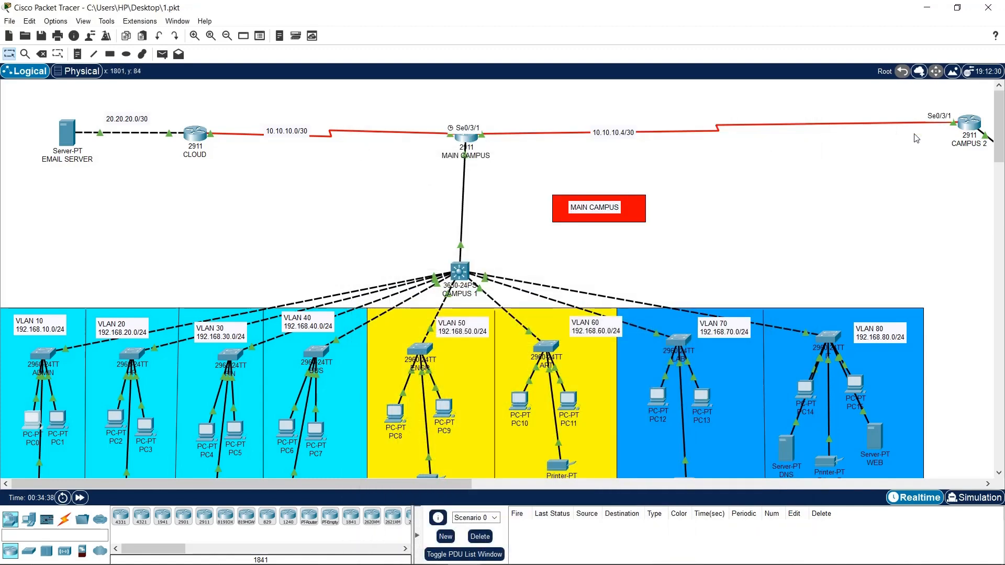
Add network 10.10.10.0 to the MAIN CAMPUS router's RIP settings
click(476, 139)
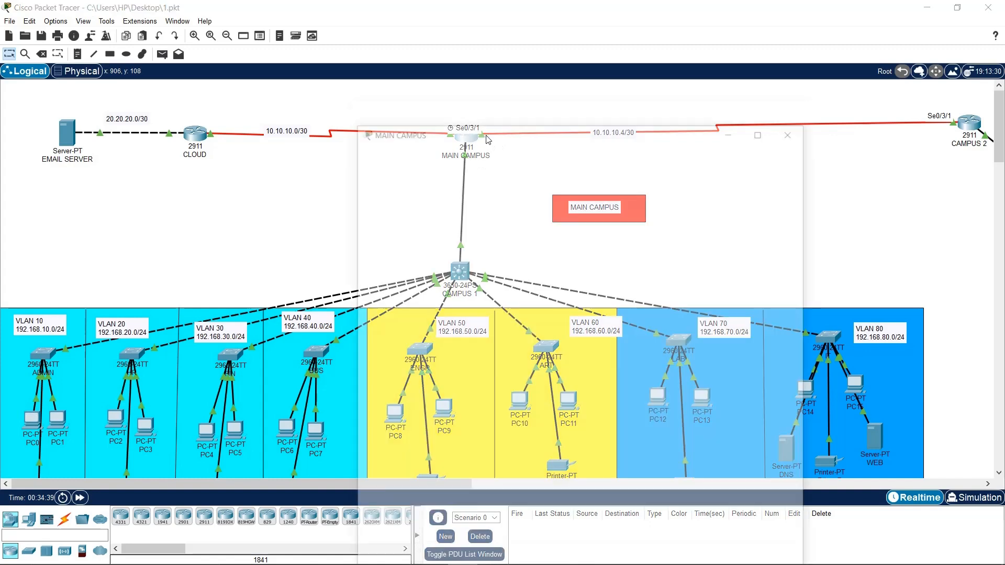
click(424, 210)
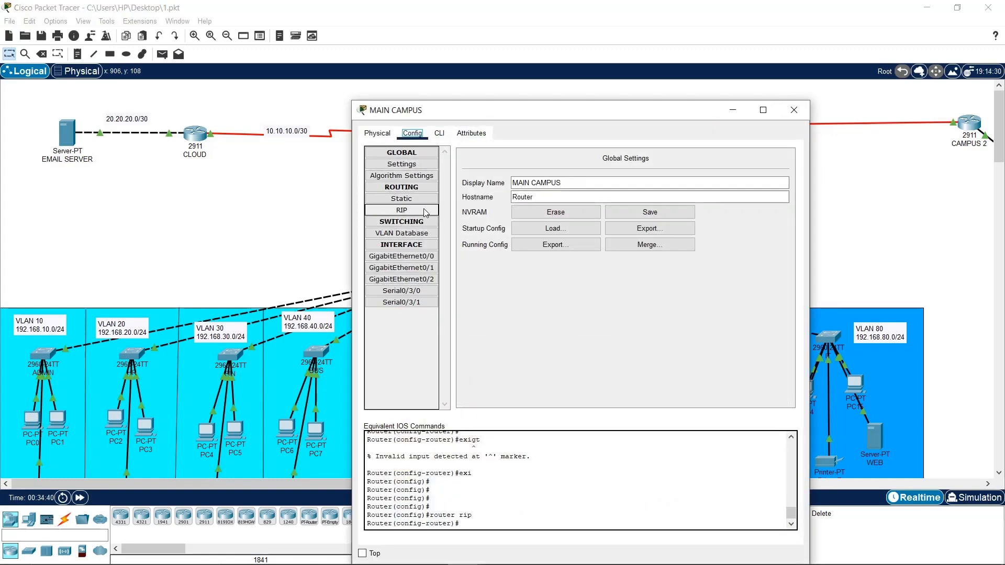
drag(406, 118, 211, 48)
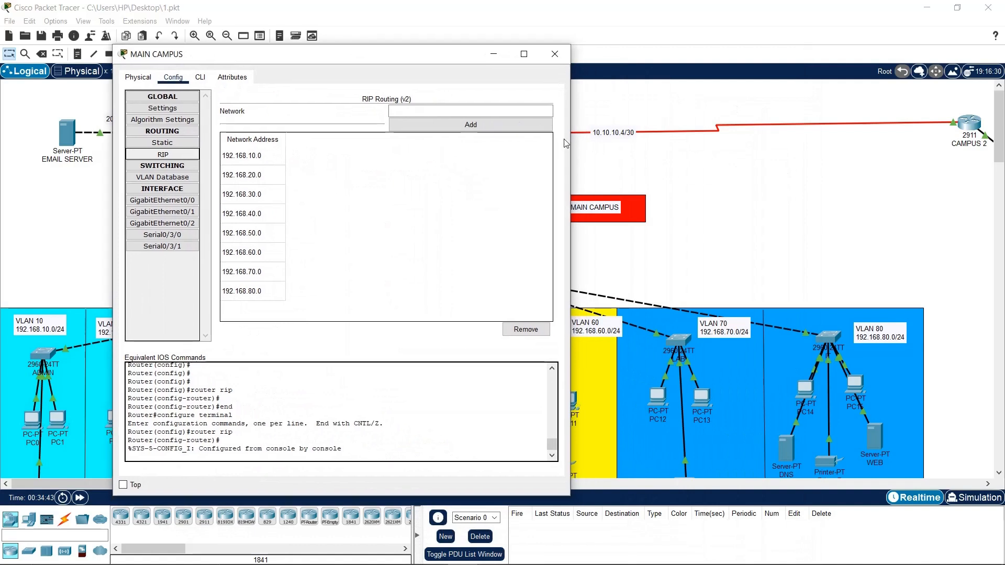
click(426, 111)
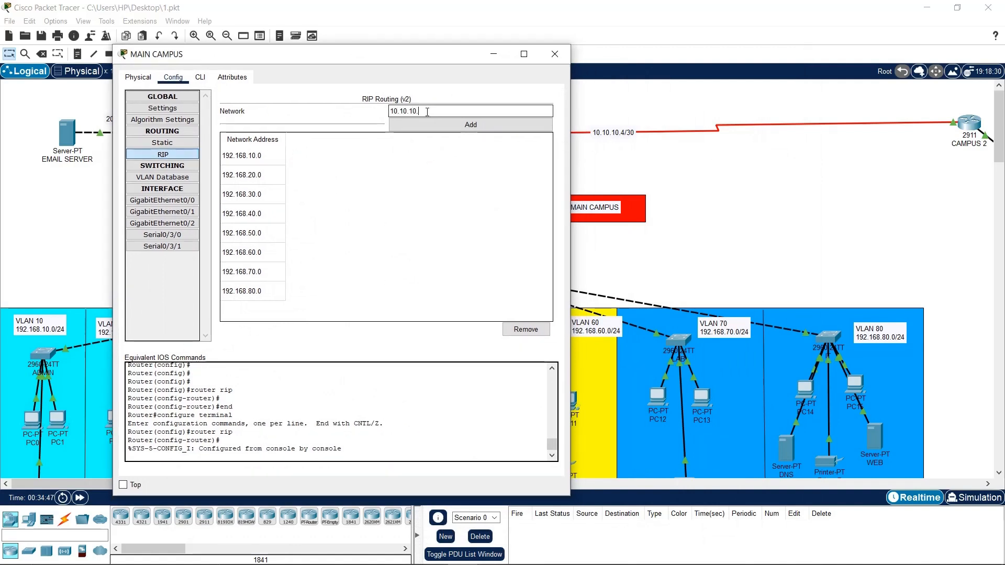
click(455, 124)
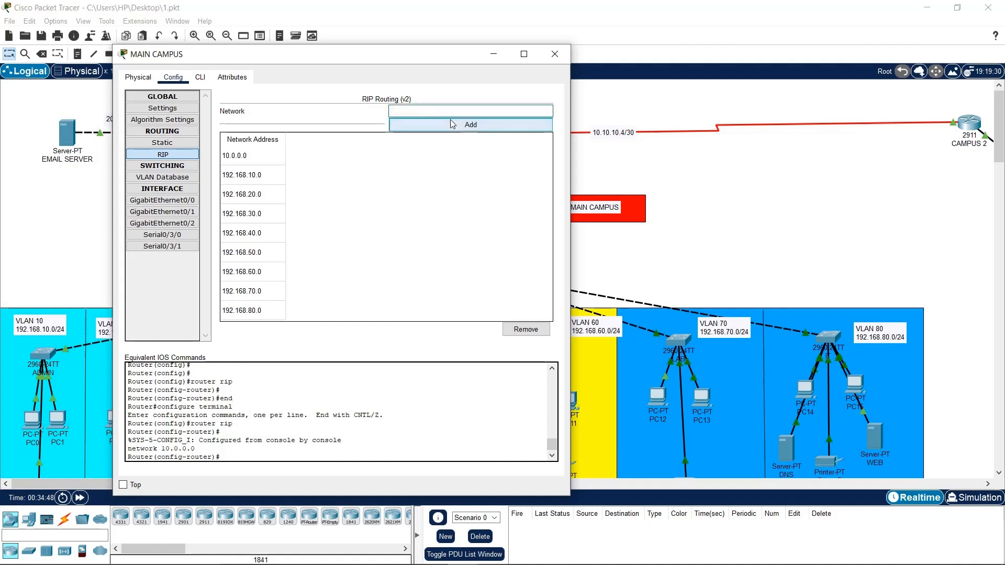
click(554, 54)
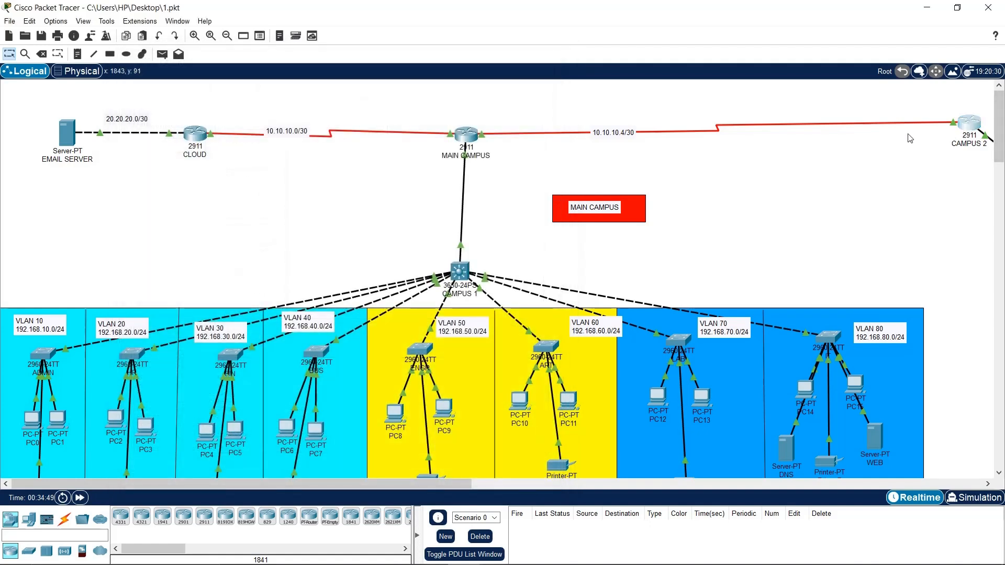
Add network 10.10.10.0 to CAMPUS 2's RIP settings, then recheck MAIN CAMPUS
click(965, 131)
click(402, 210)
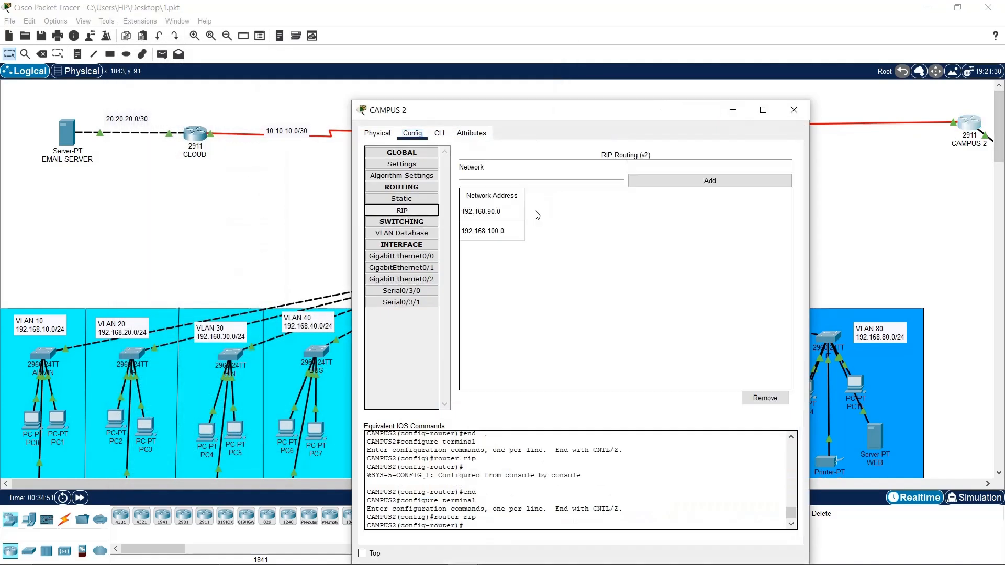
click(687, 168)
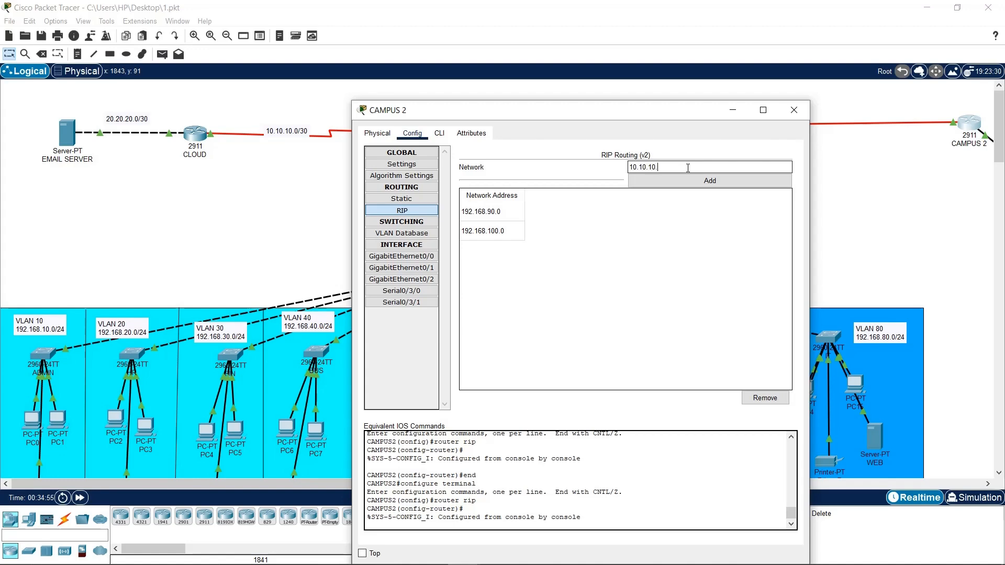
click(657, 180)
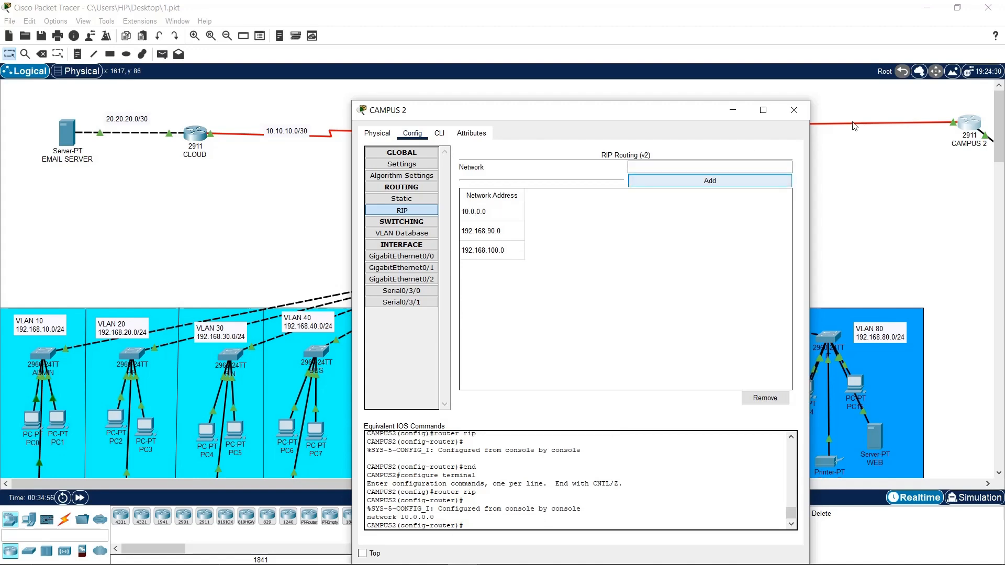
click(806, 111)
click(466, 134)
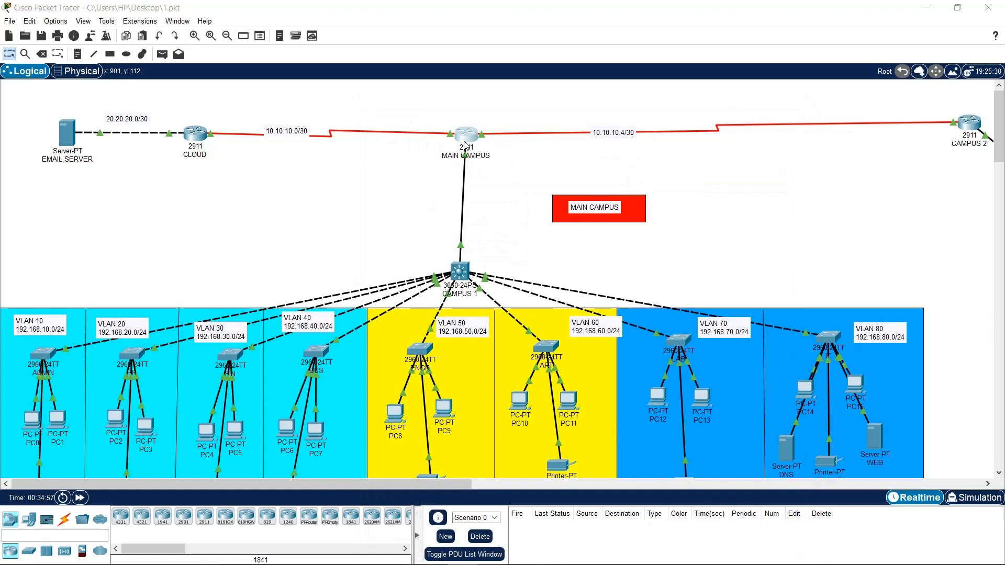
click(804, 108)
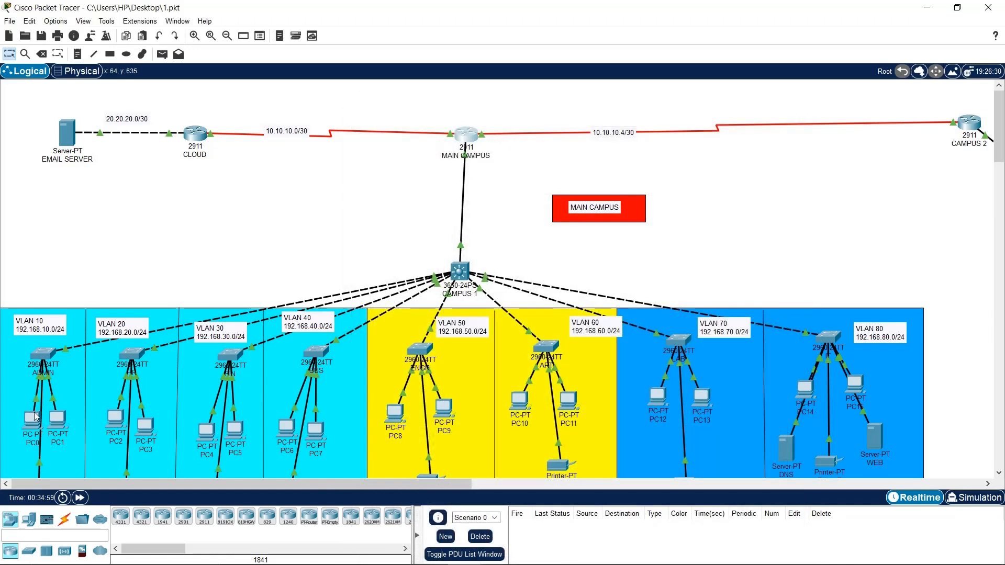
Rerun the ping to 192.168.90.1 from PC0's command prompt
click(35, 417)
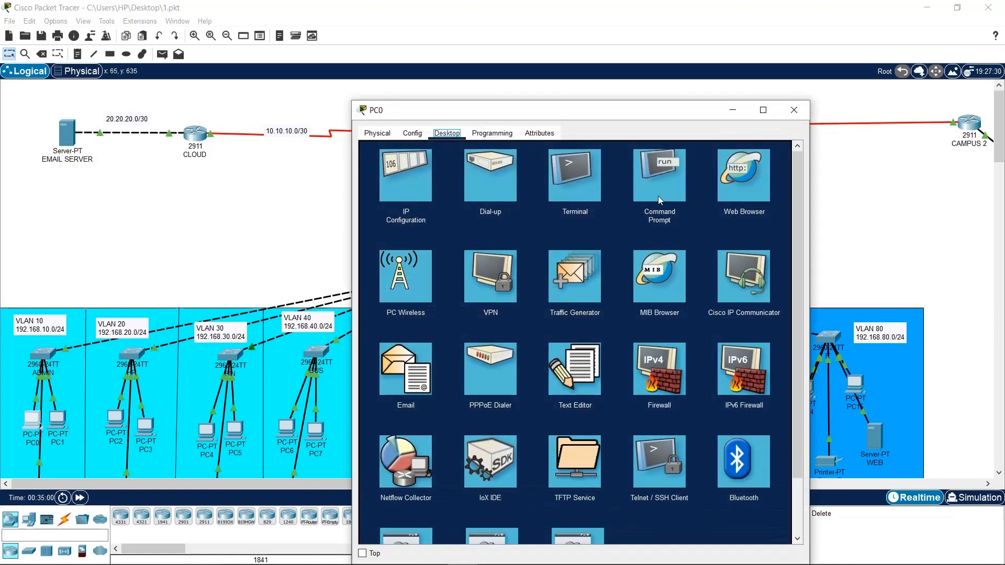
click(658, 183)
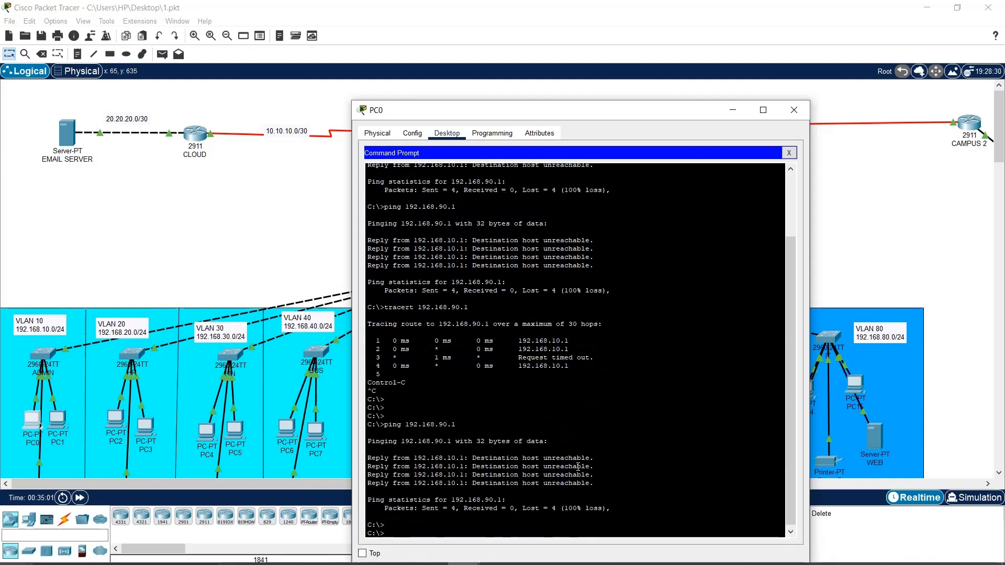
key(Return)
key(Return)
key(Up)
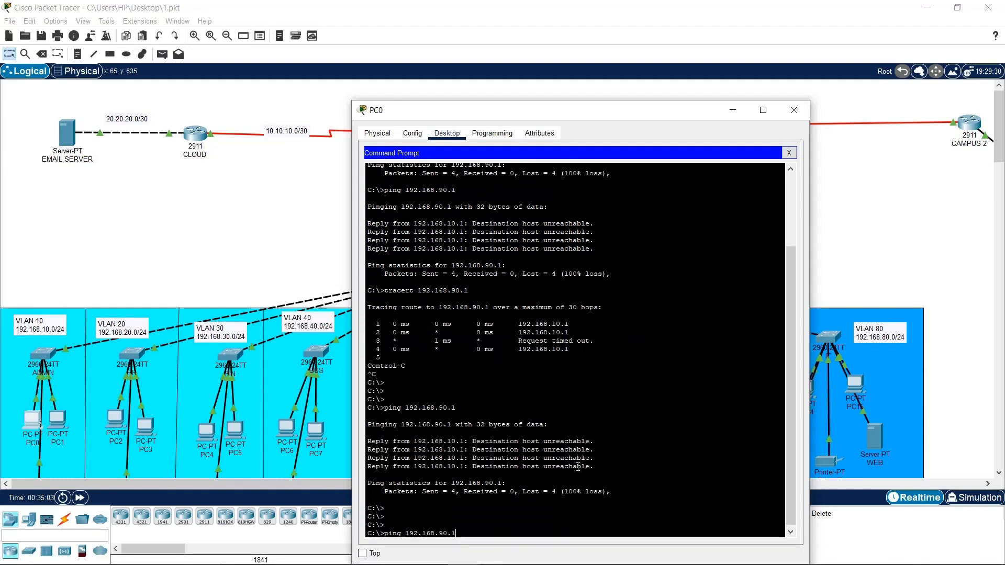
key(Return)
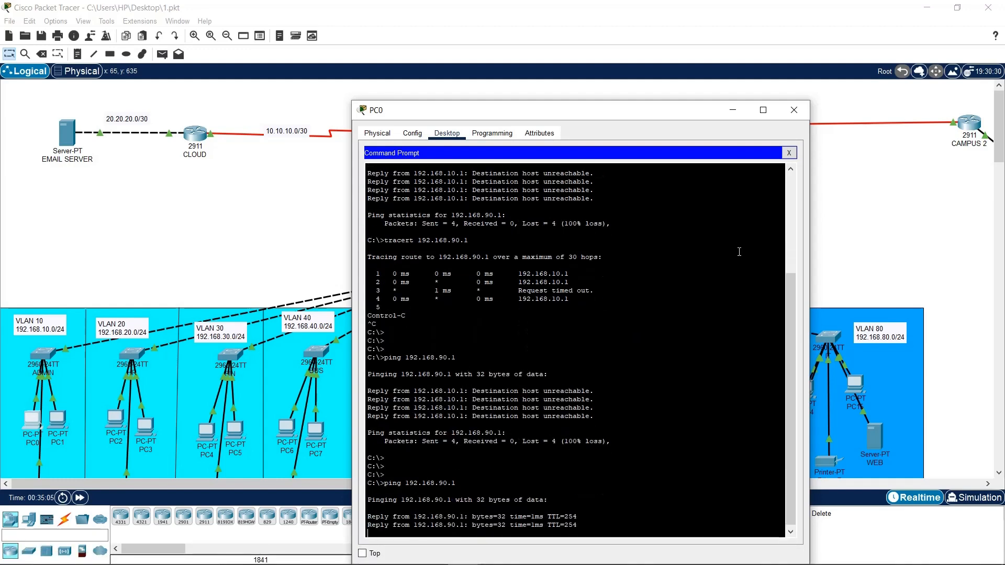
drag(657, 116, 312, 42)
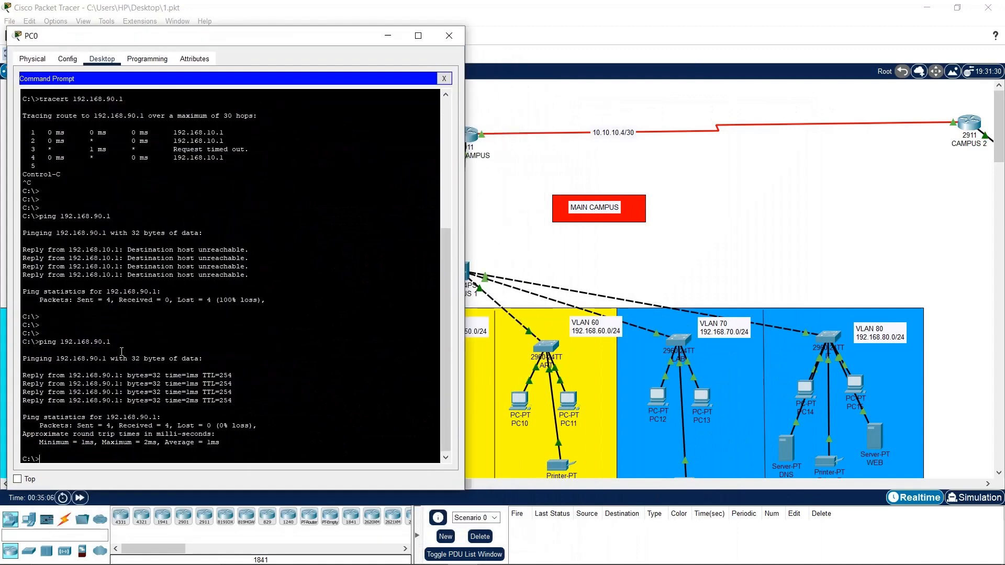
click(17, 479)
click(530, 483)
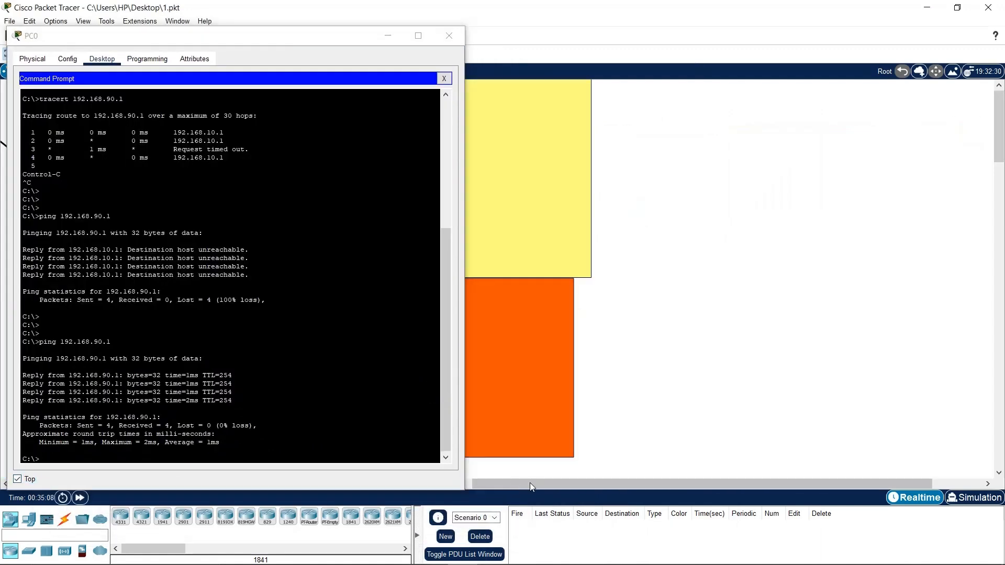
drag(581, 483, 496, 477)
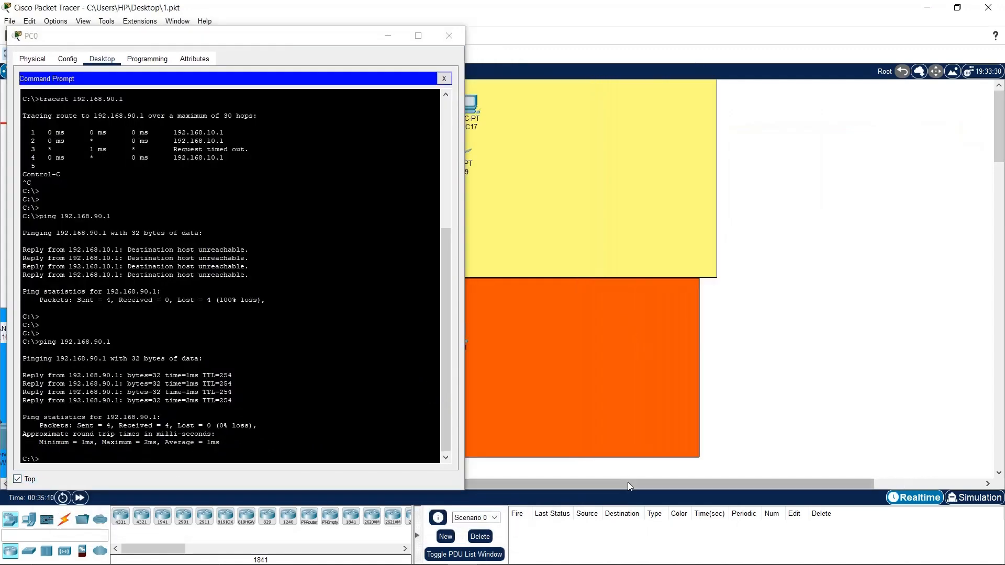
drag(628, 484, 510, 484)
Look up PC16's FastEthernet0 IP address in its Config settings
click(679, 107)
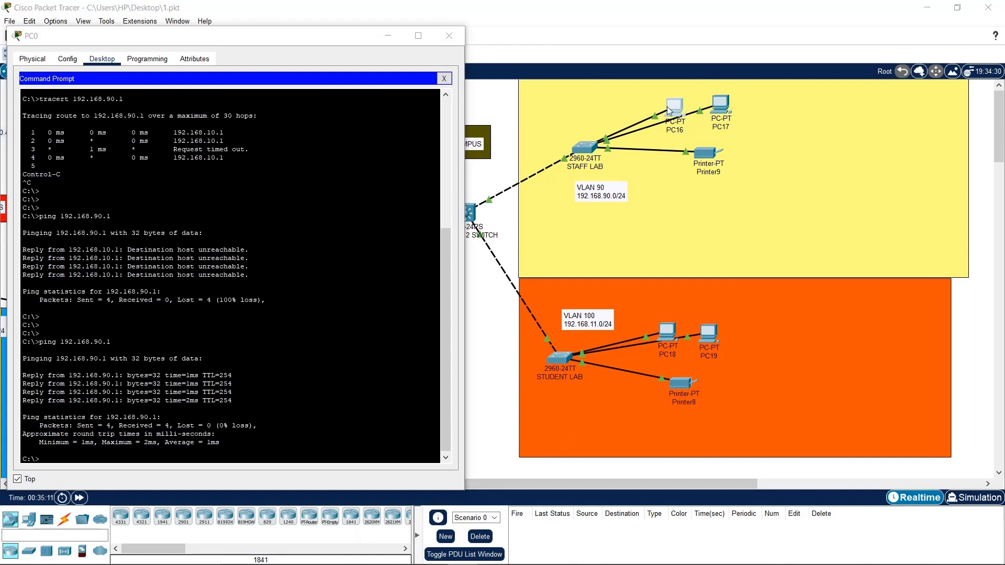
click(657, 172)
drag(660, 103, 764, 74)
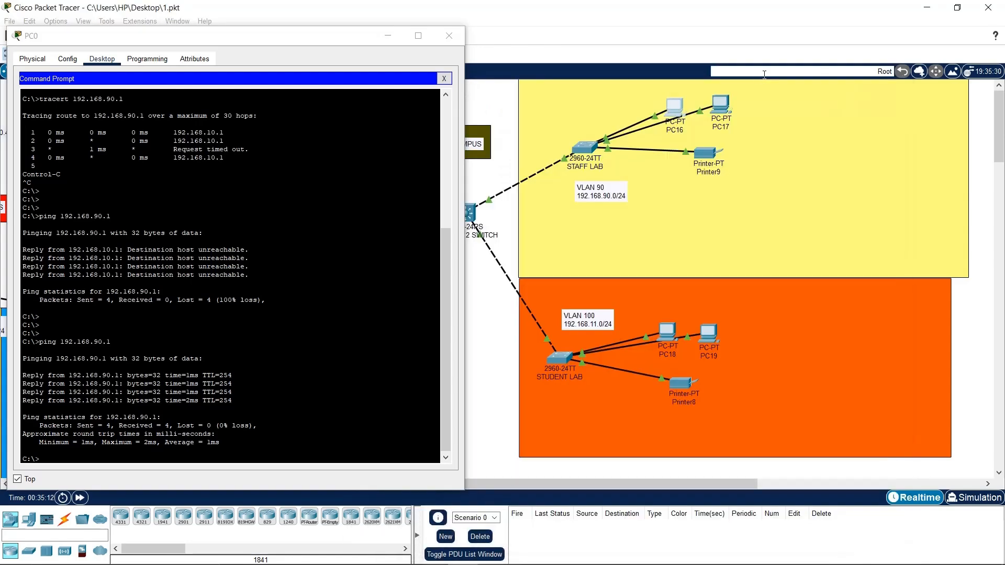
click(667, 107)
click(671, 104)
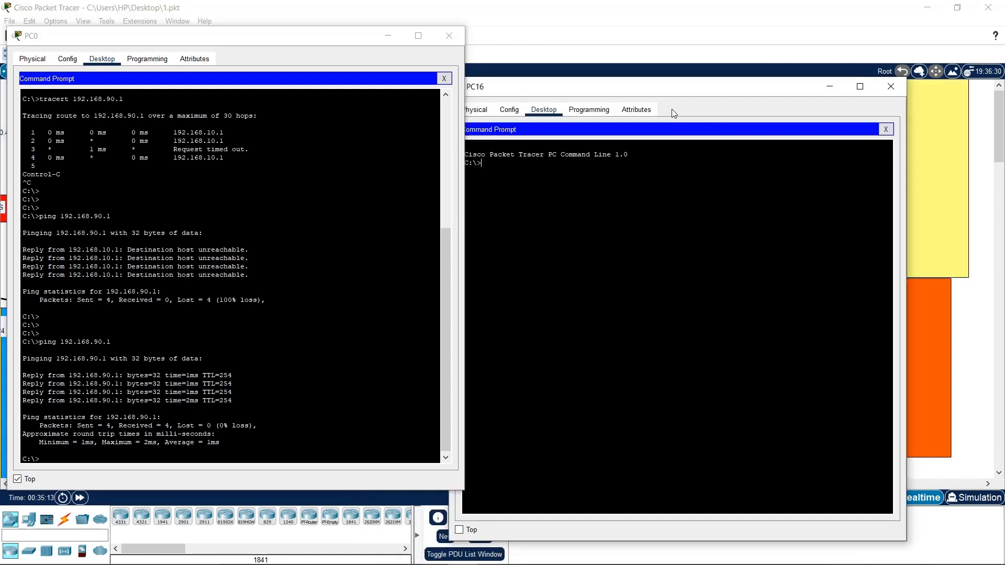
click(551, 108)
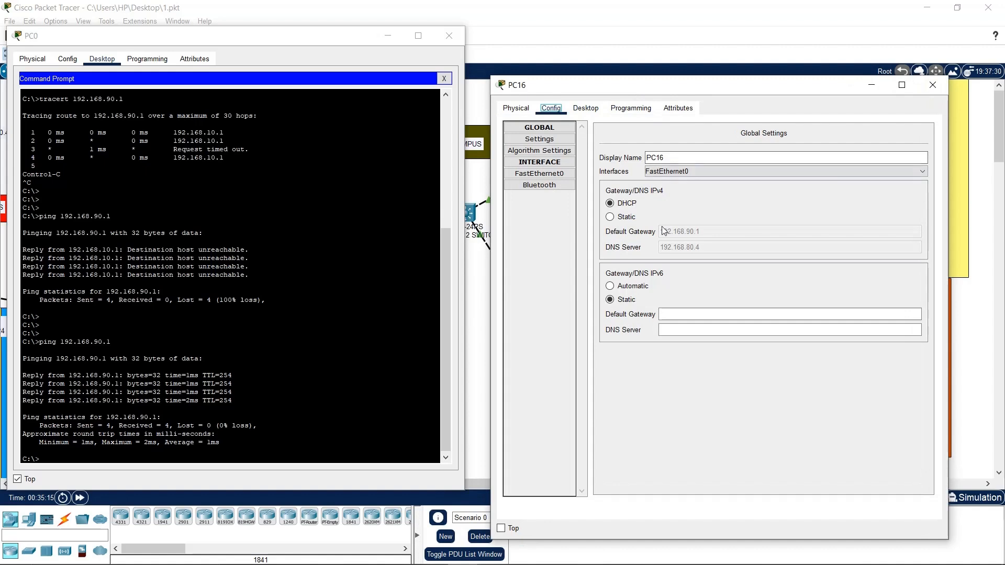
click(559, 174)
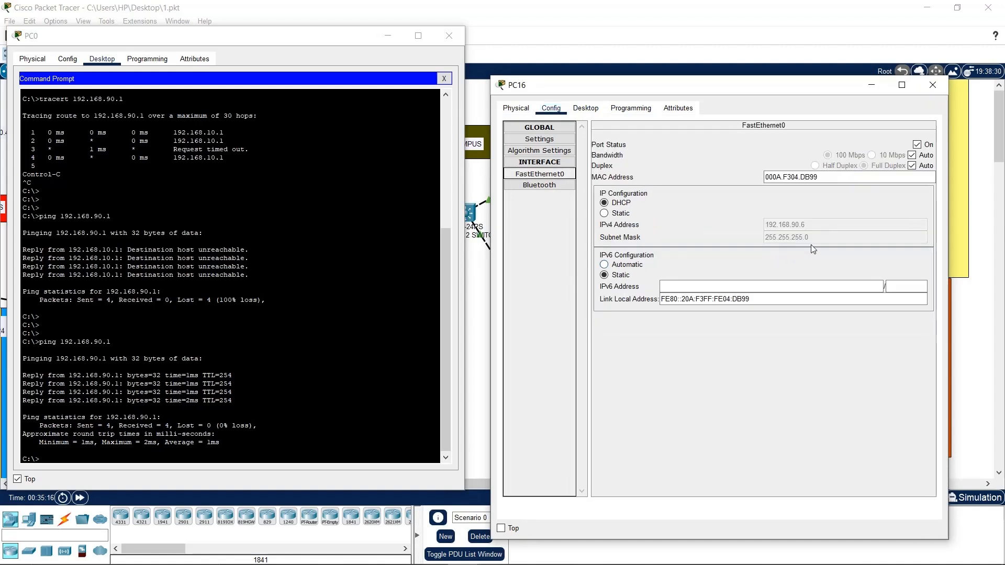
Ping PC16 at 192.168.90.6 from PC0 and close PC16's window
click(364, 411)
key(Up)
key(BackSpace)
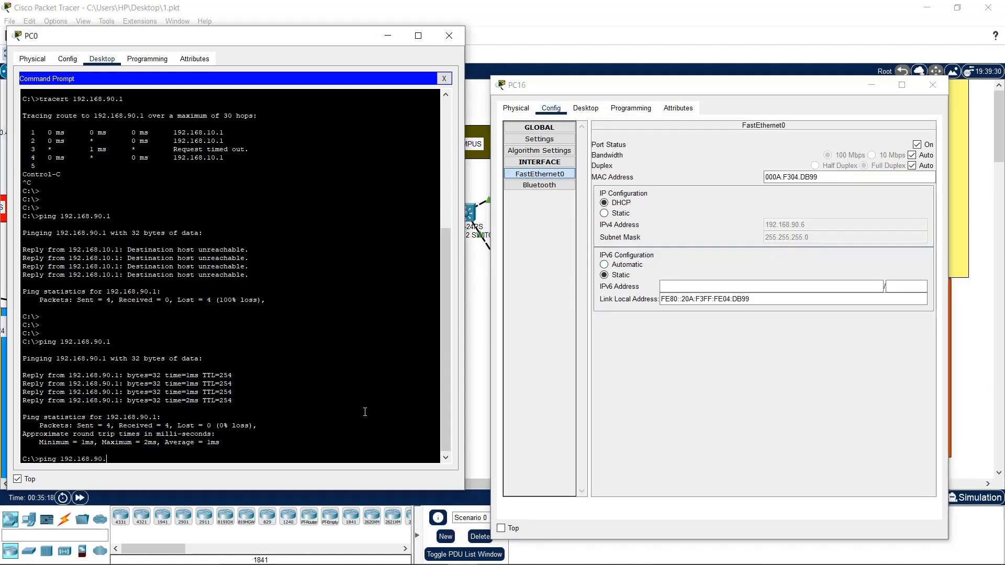
text(6)
key(Return)
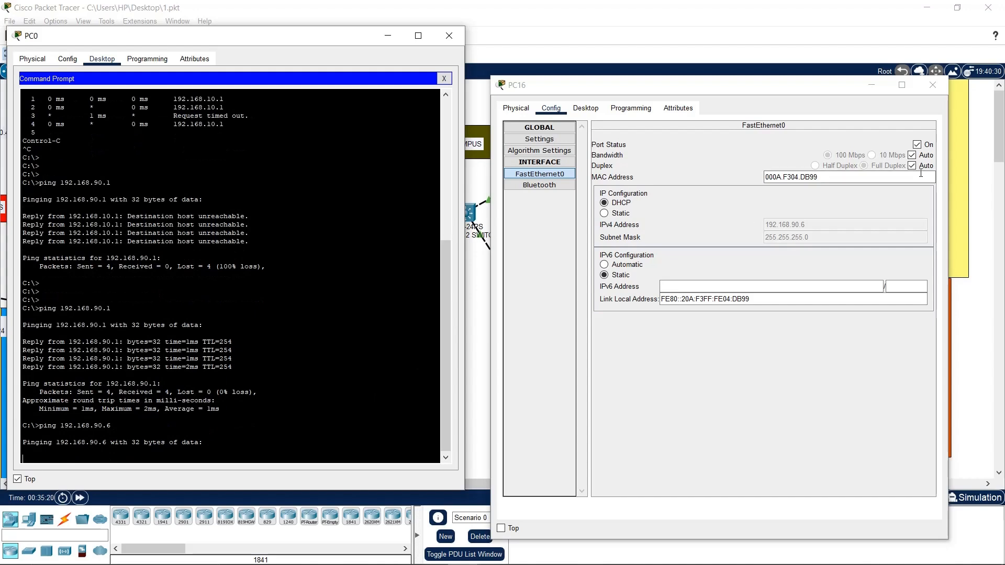
click(932, 84)
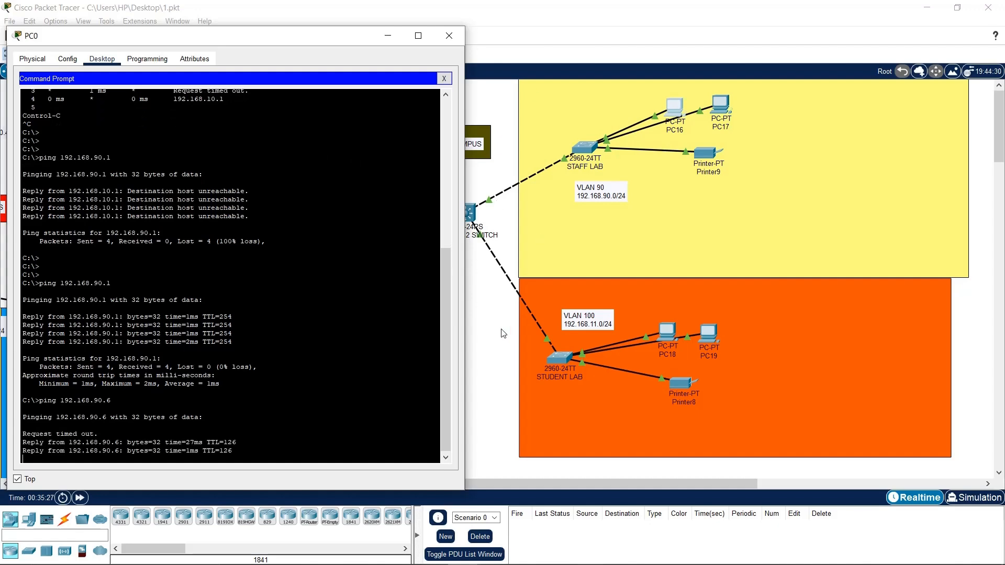
Close PC0's window and bring up PC16's Desktop applications
click(449, 35)
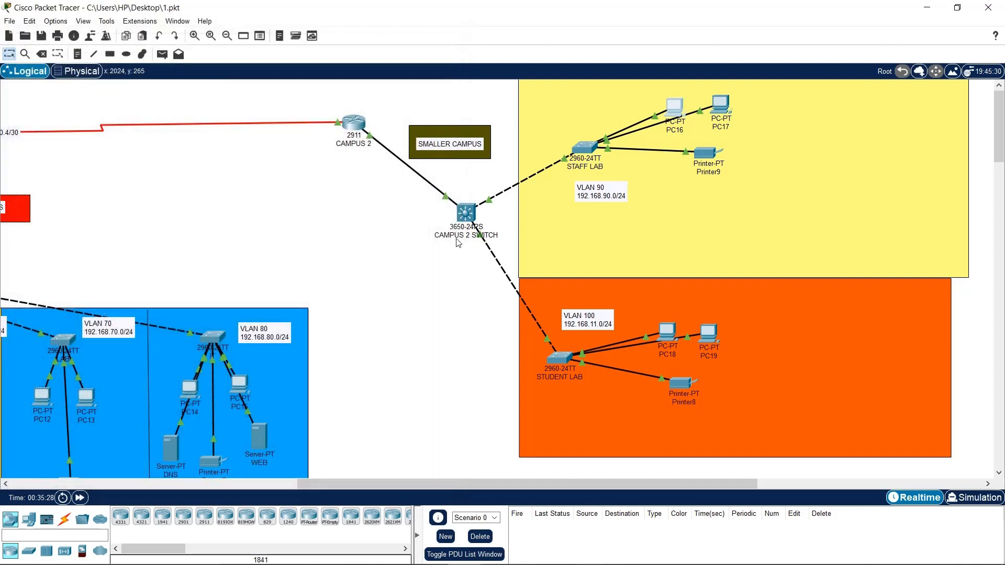
drag(502, 484, 453, 486)
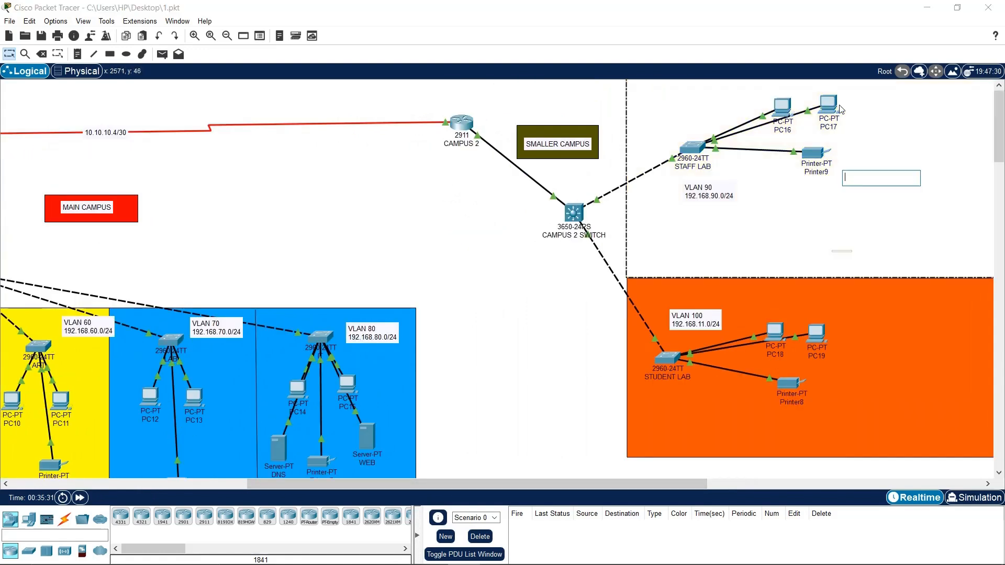
click(790, 108)
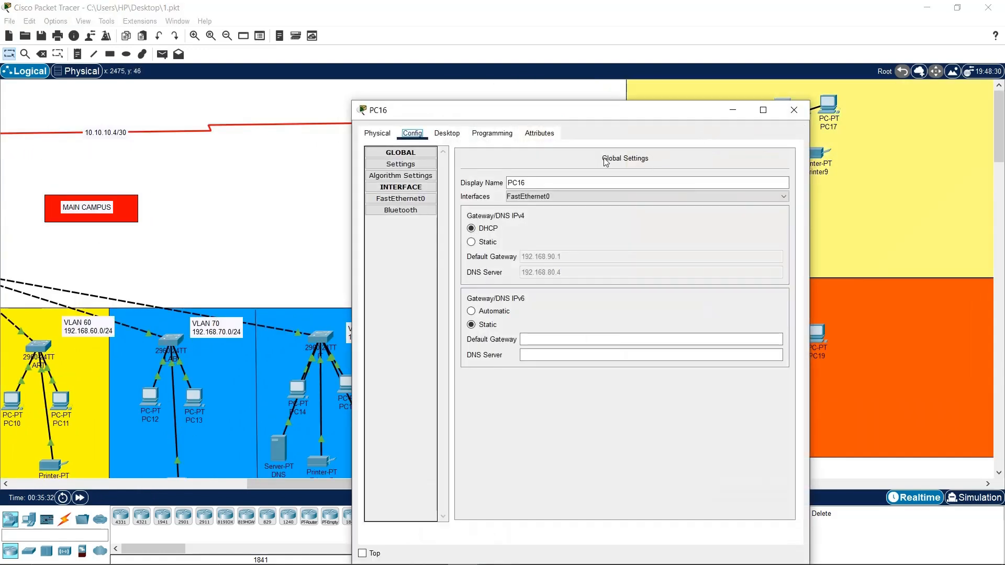
click(446, 132)
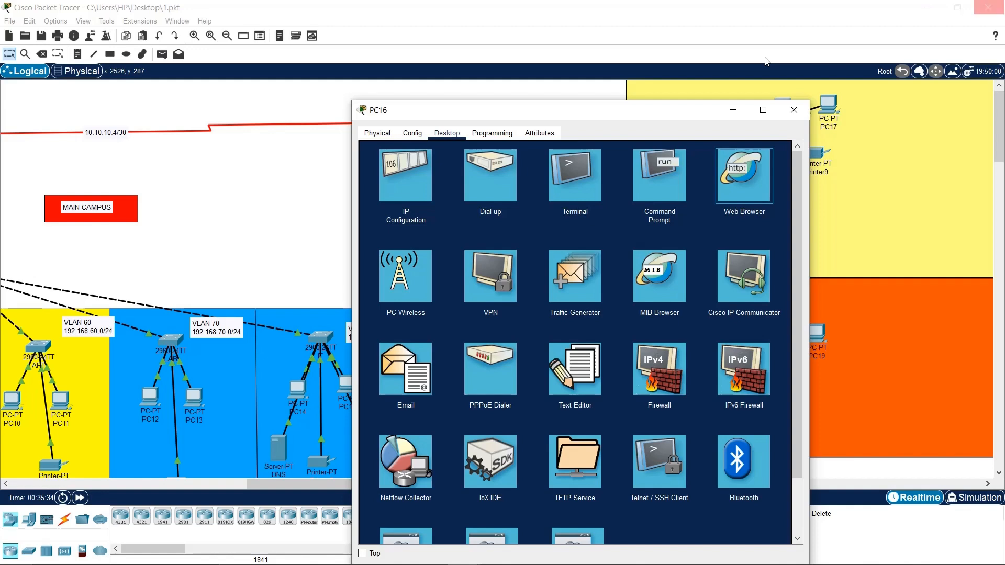
drag(644, 112, 765, 62)
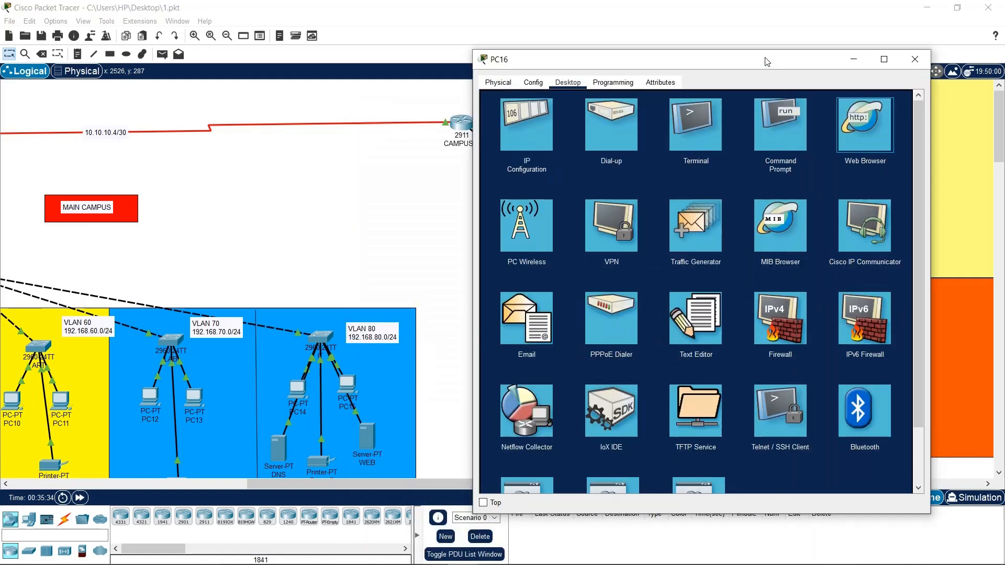
Enter futo.edu.com in PC16's Web Browser address bar and load it
click(843, 112)
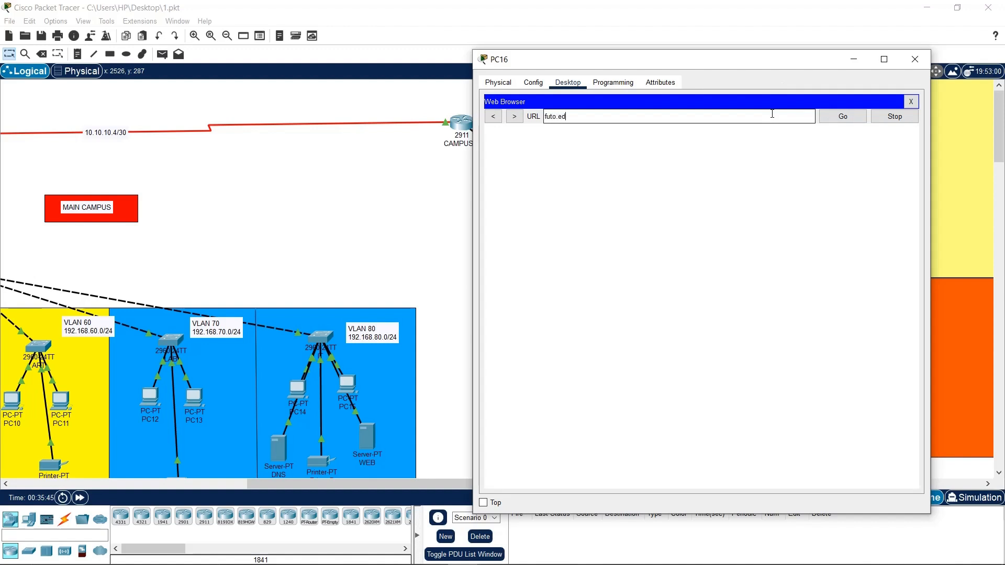
text(futo.edu.com)
key(Return)
scroll(394, 442, down, 1)
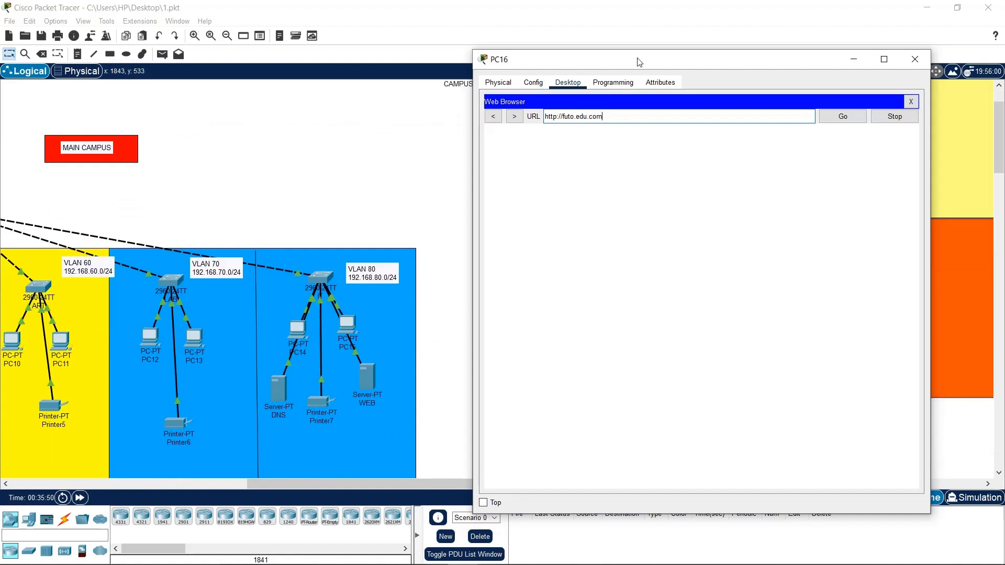
drag(637, 62, 300, 28)
scroll(796, 133, up, 1)
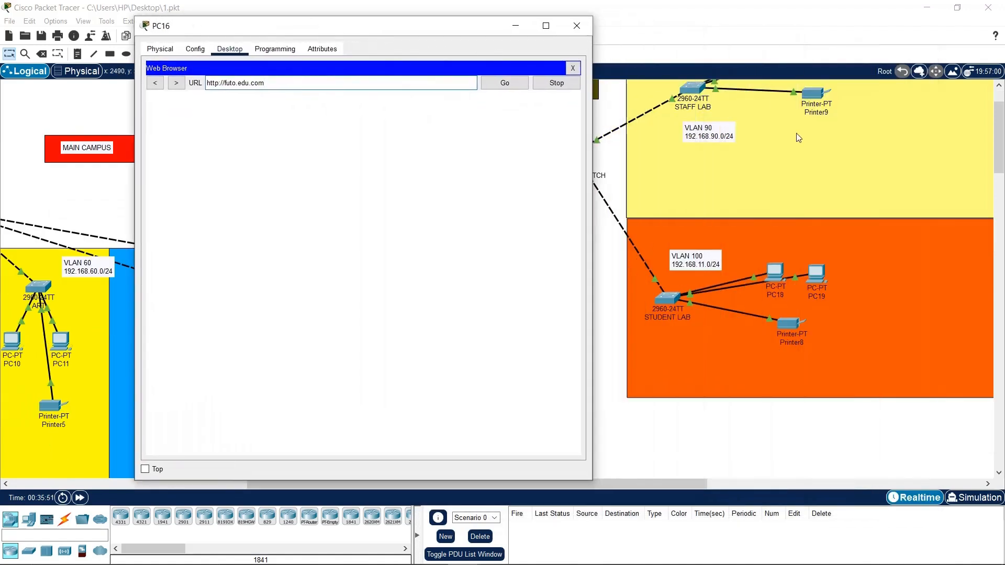
click(824, 105)
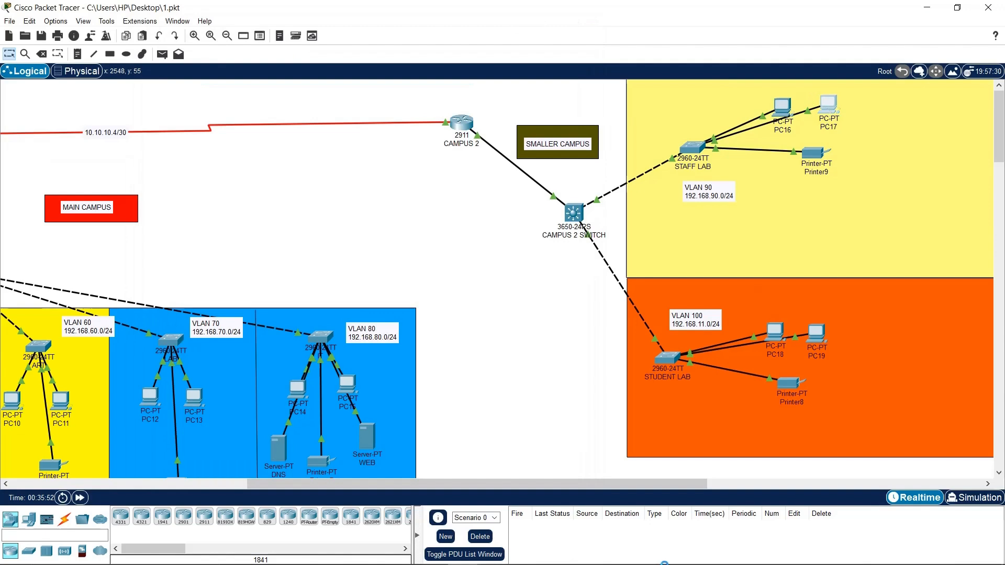
click(782, 111)
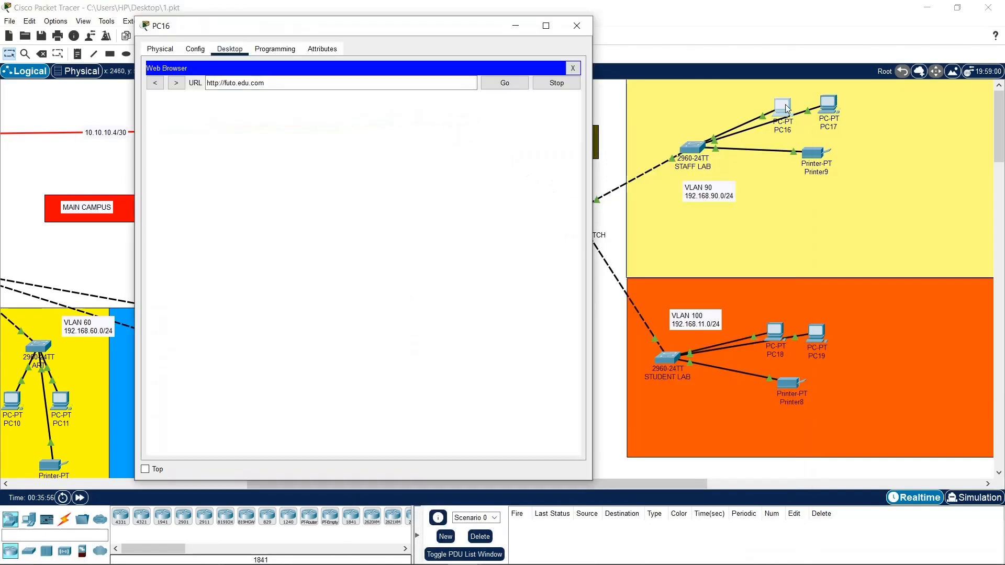
Set PC17's IP Configuration to DHCP and close its window
click(830, 111)
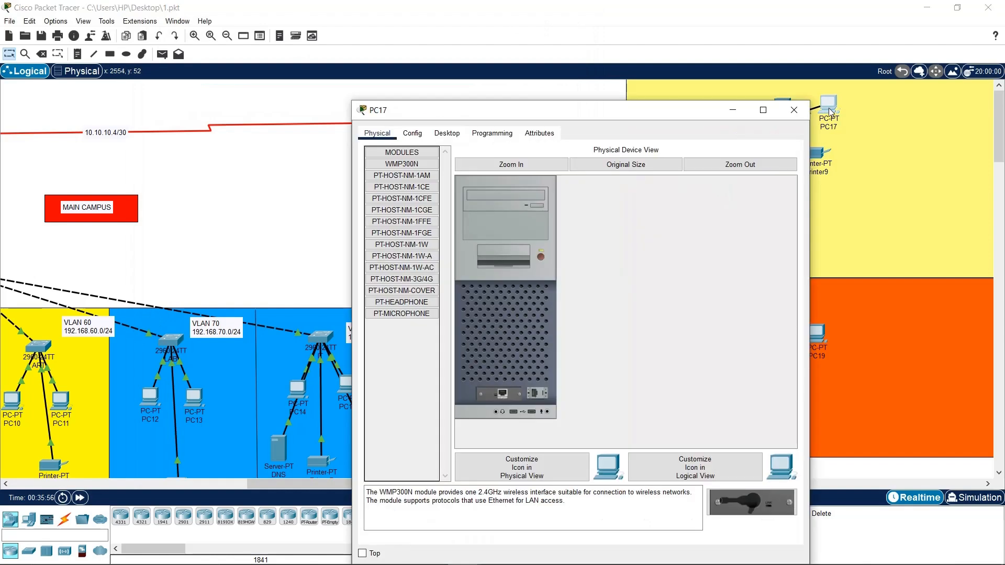
click(412, 134)
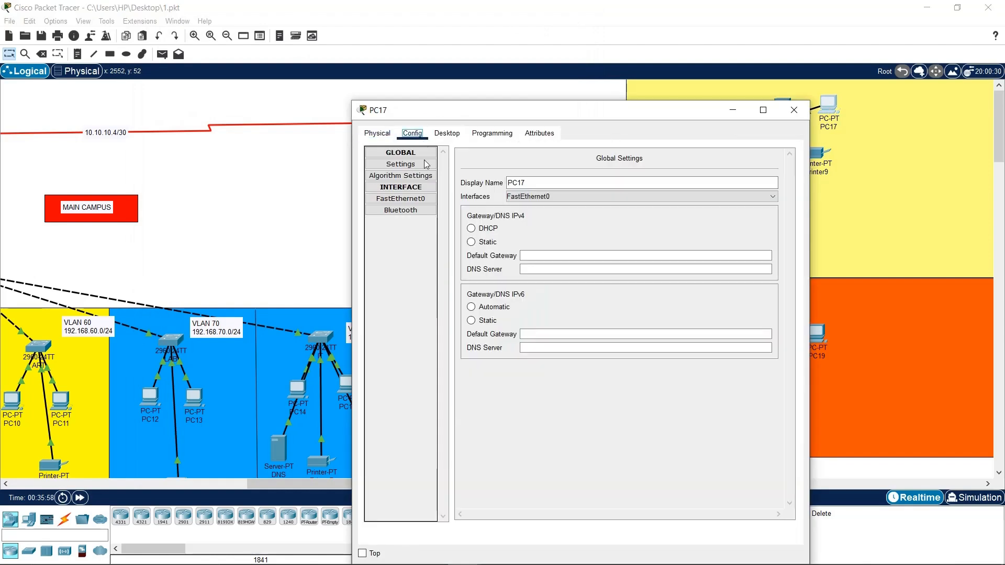
click(447, 133)
click(400, 195)
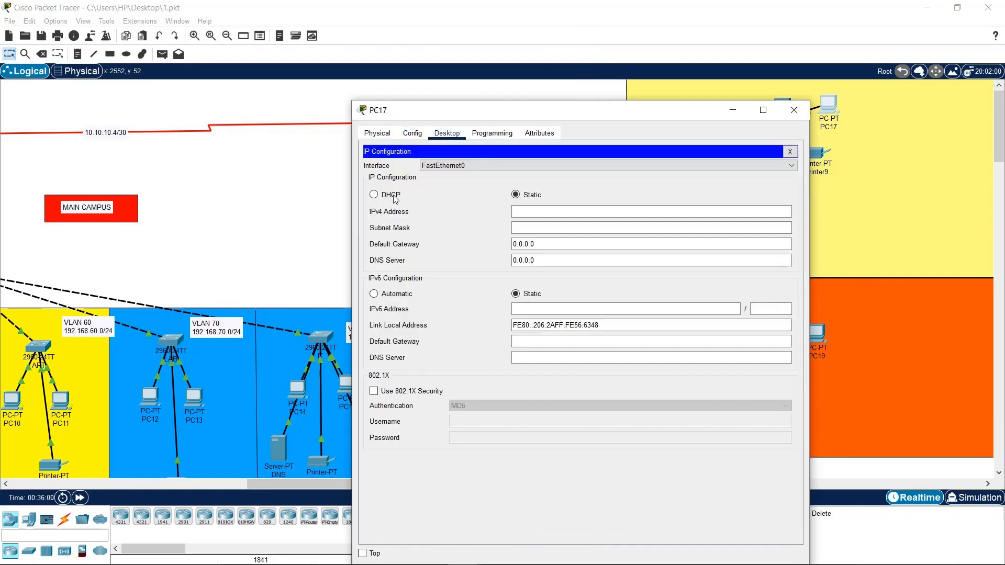
click(395, 196)
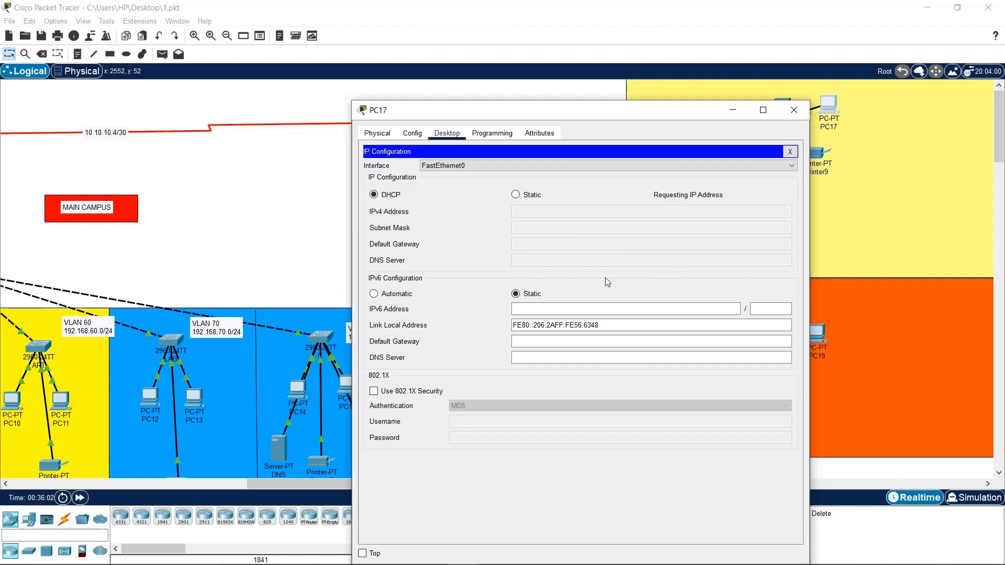
click(790, 109)
Check the futo.edu.com page in PC16's browser, then close PC16
click(782, 109)
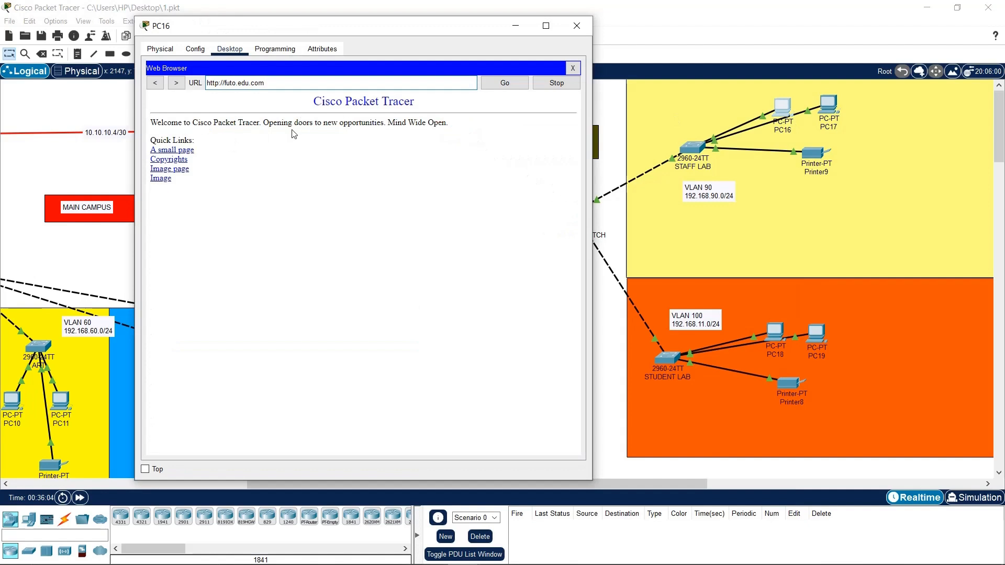
click(576, 26)
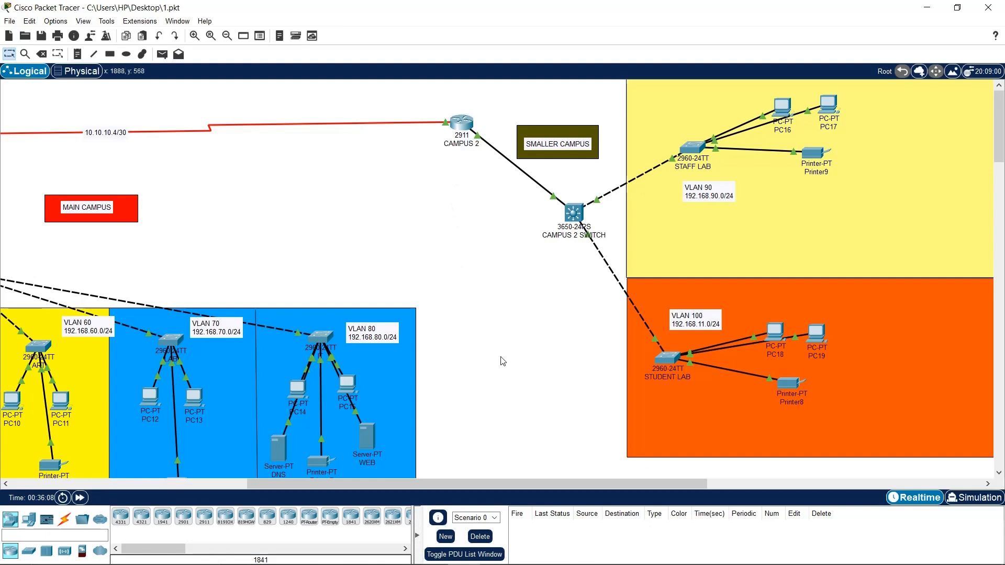
drag(462, 480, 210, 484)
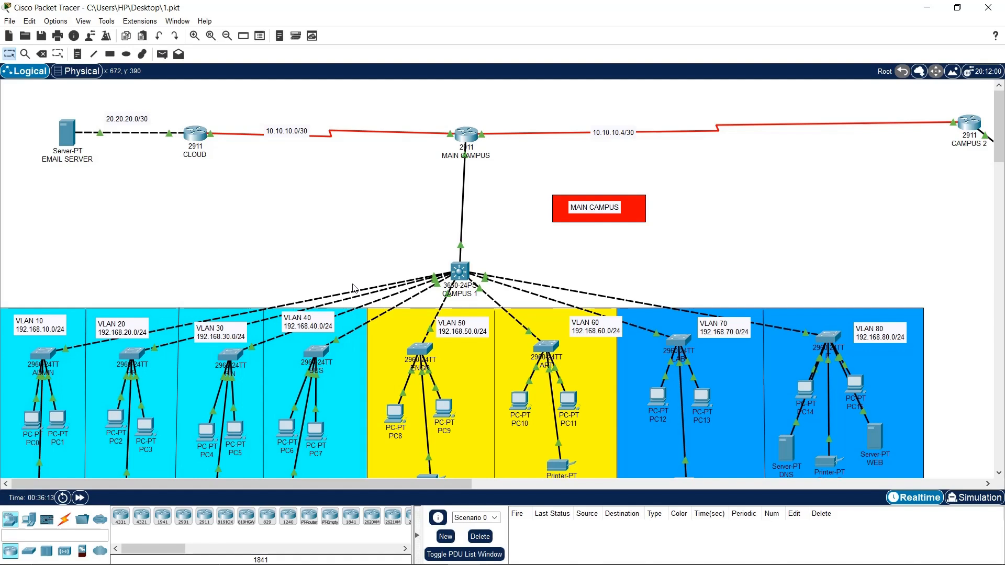
Bring up the CLOUD router's Config tab showing hostname CLOUD
drag(35, 101, 582, 257)
drag(38, 111, 997, 282)
click(518, 171)
drag(112, 100, 937, 159)
click(917, 281)
click(204, 144)
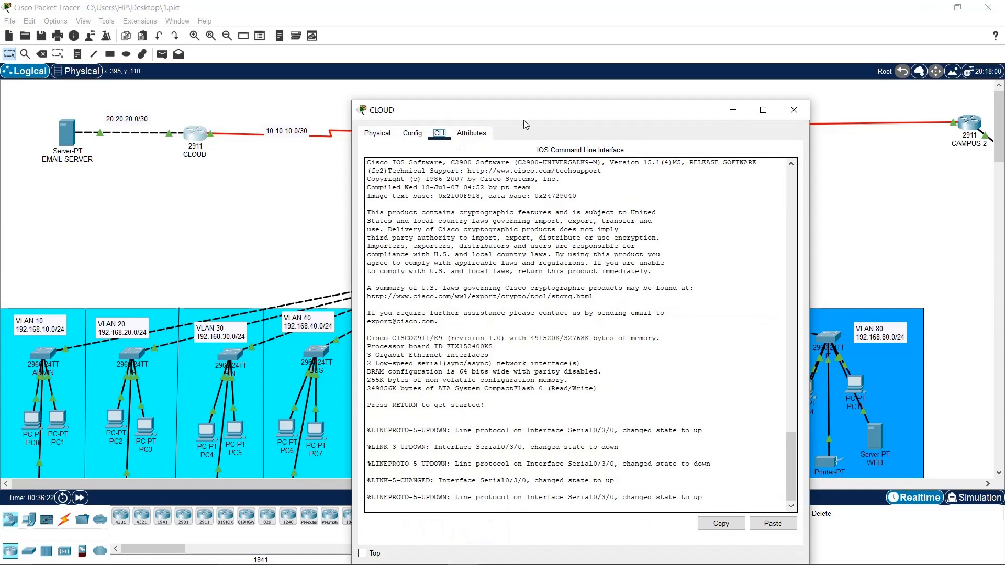
drag(525, 124, 209, 36)
click(97, 45)
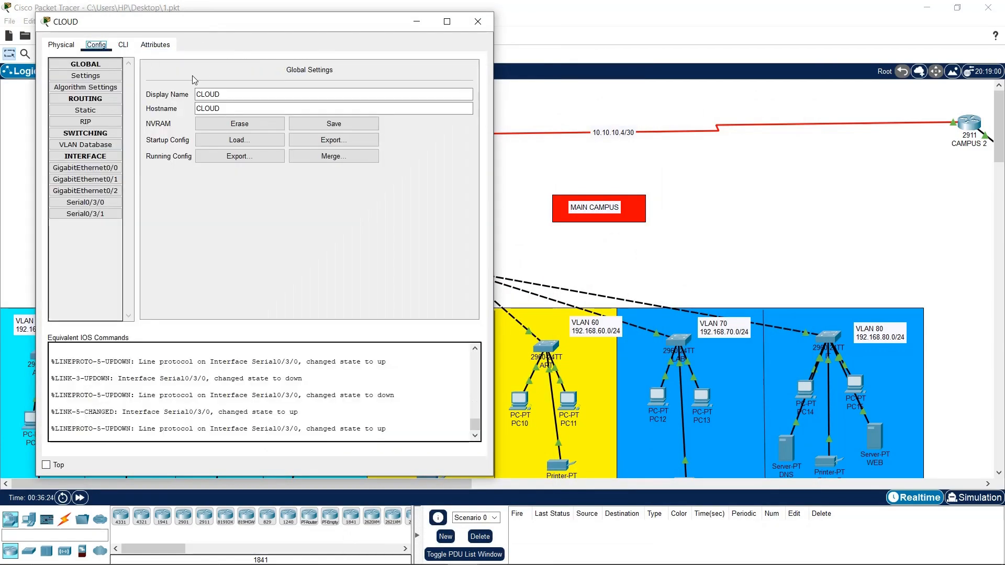
In CLOUD's Static routes, enter network 192.168.10.0 with mask 255.255.255.0
click(85, 110)
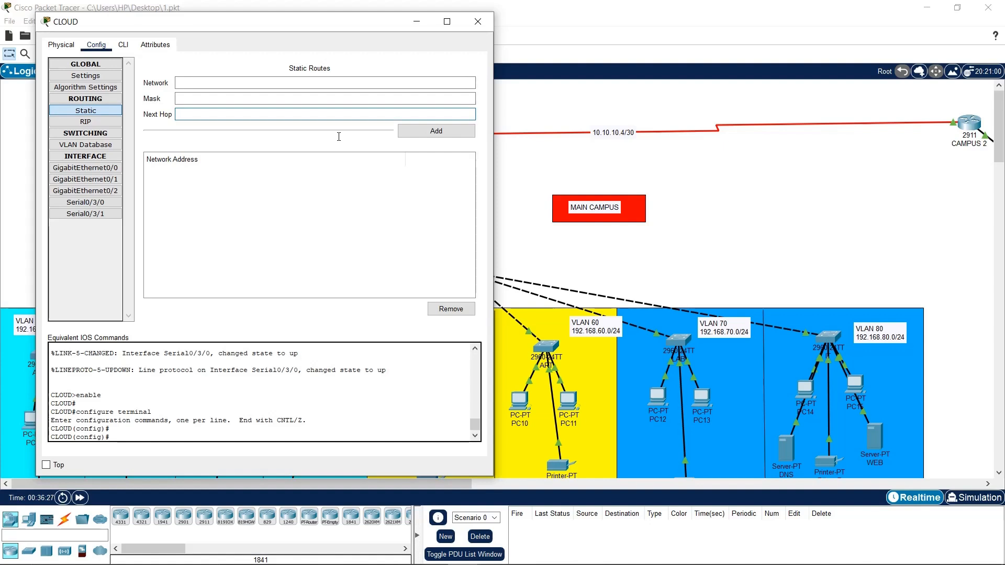
click(257, 80)
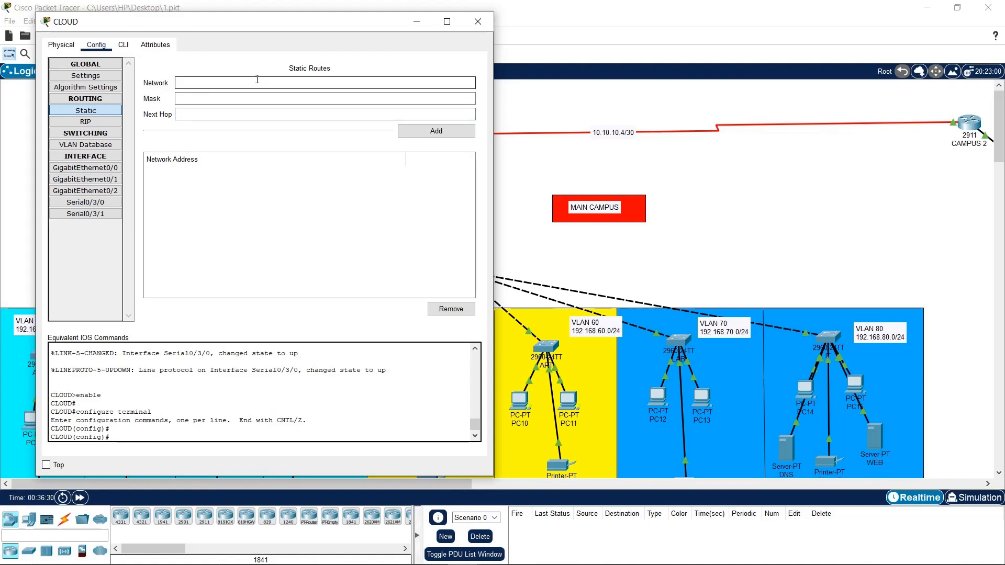
drag(306, 23, 805, 70)
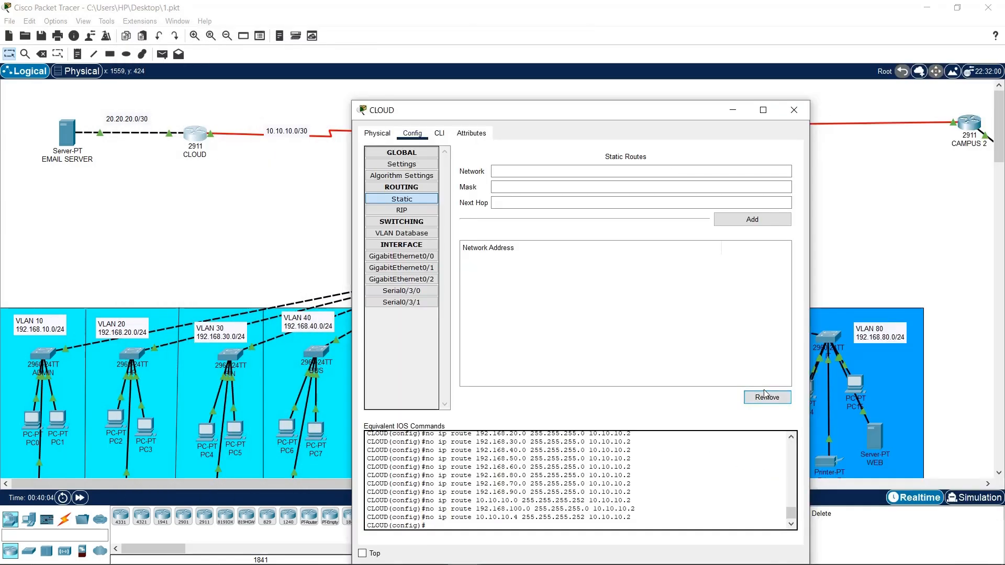
click(591, 167)
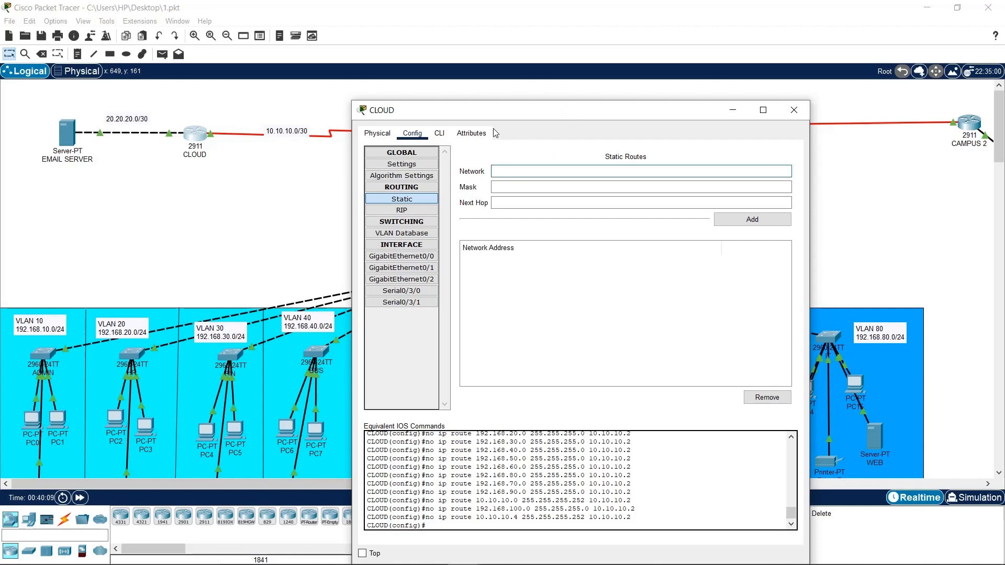
drag(496, 111, 549, 97)
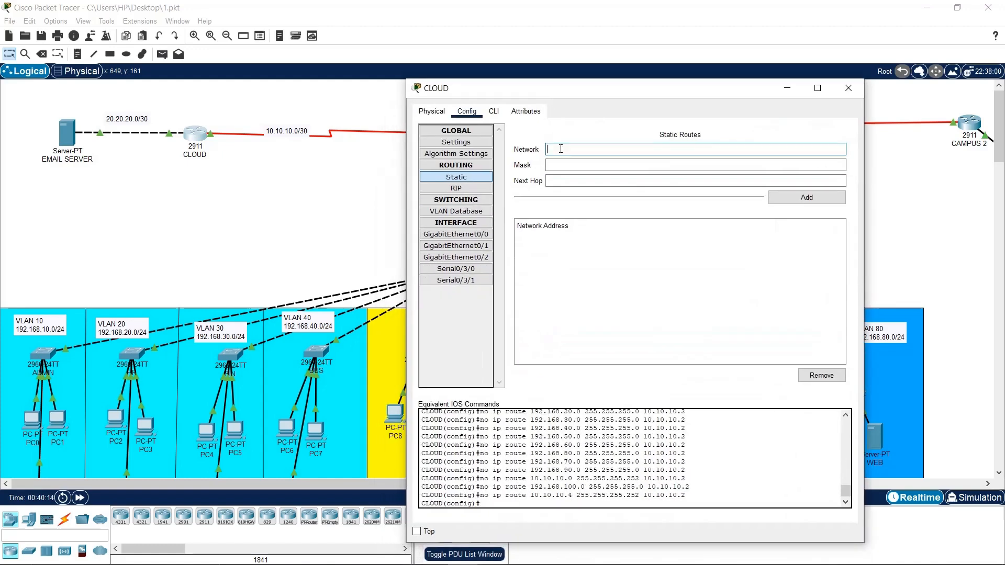
text(192.)
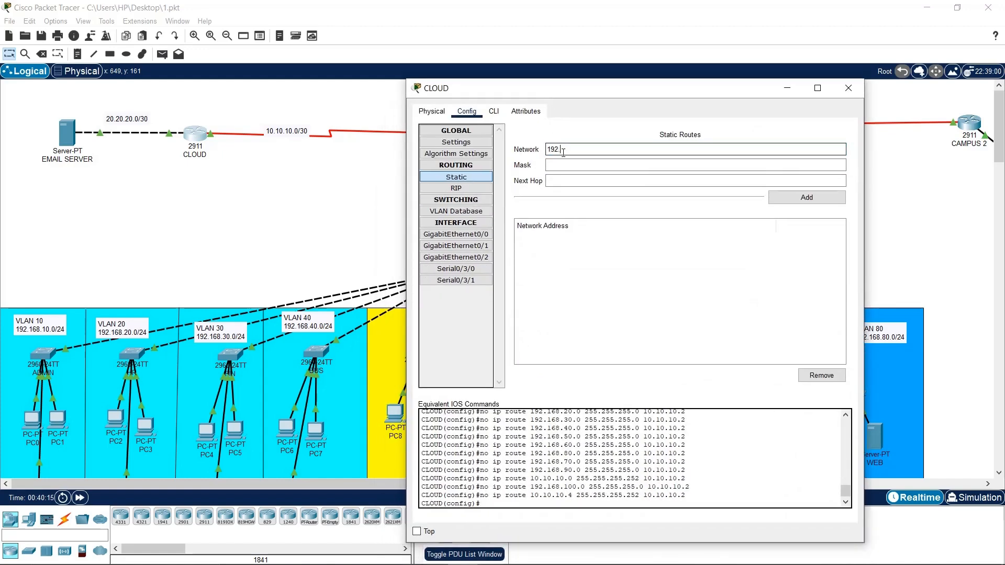
text(168.10.0)
click(584, 169)
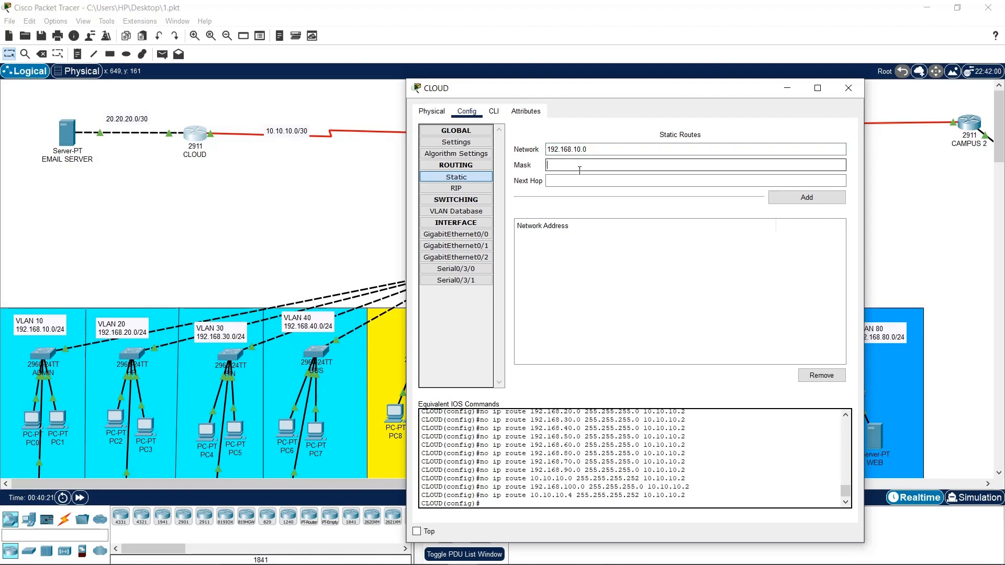
text(255.255.255.0)
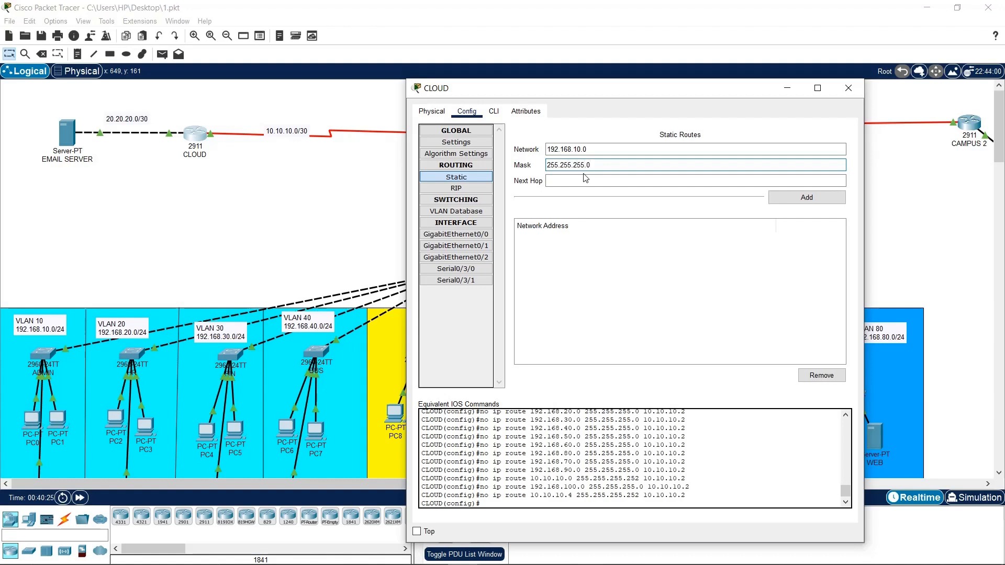
Enter next hop se0/03, try adding the route, and dismiss the invalid-address error
click(216, 144)
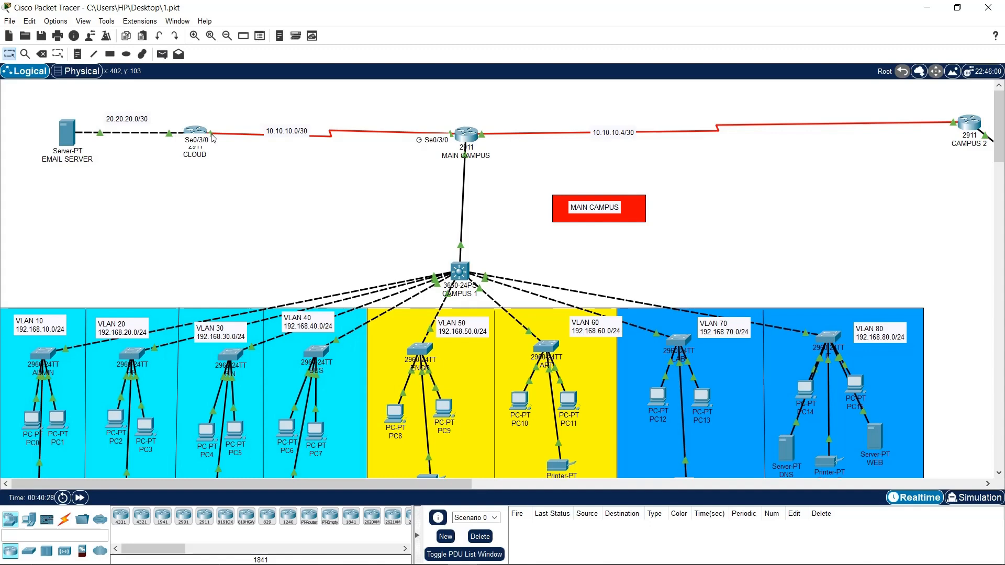
click(201, 135)
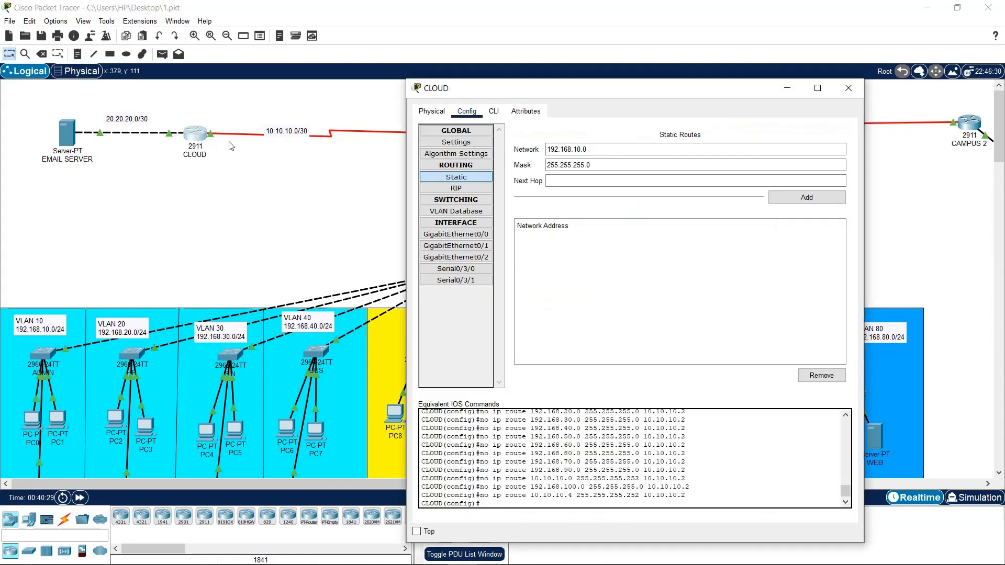
click(545, 182)
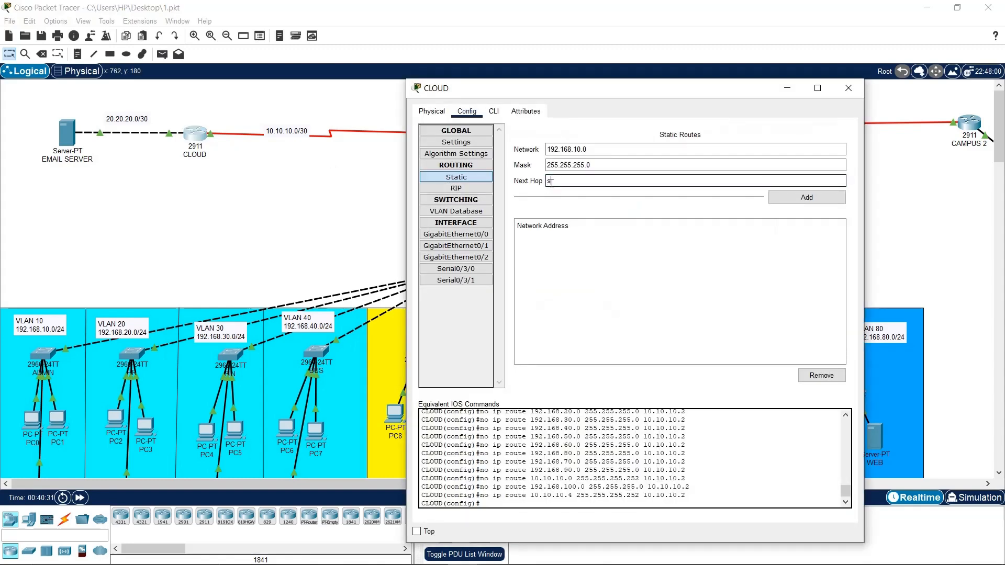
text(se0/03)
click(807, 197)
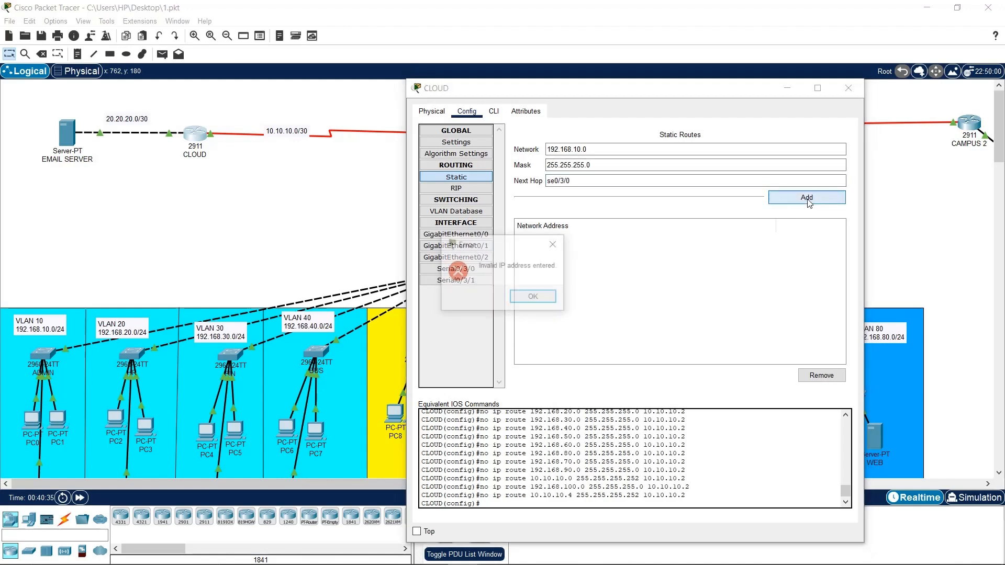
click(534, 298)
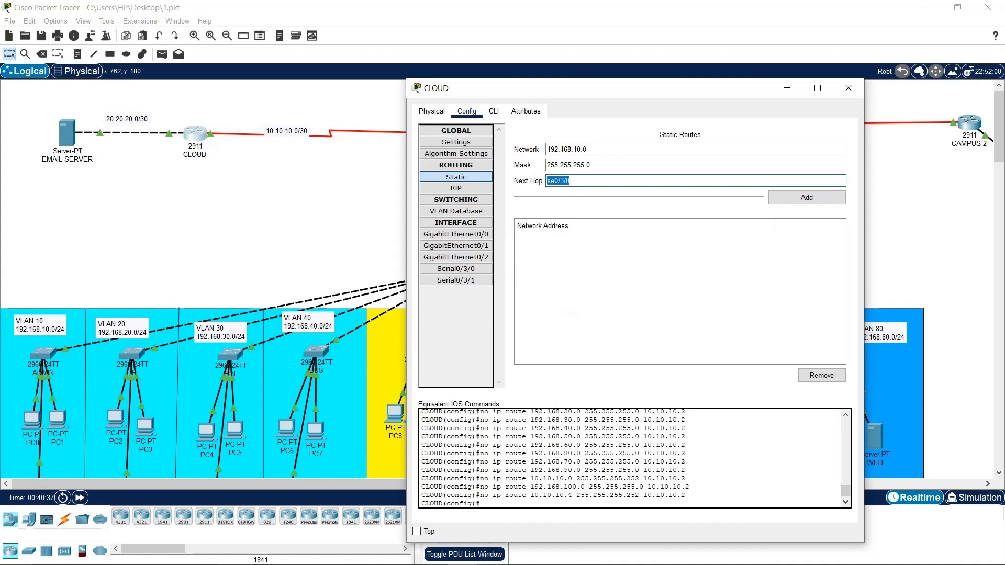
key(BackSpace)
double_click(582, 149)
key(ctrl+c)
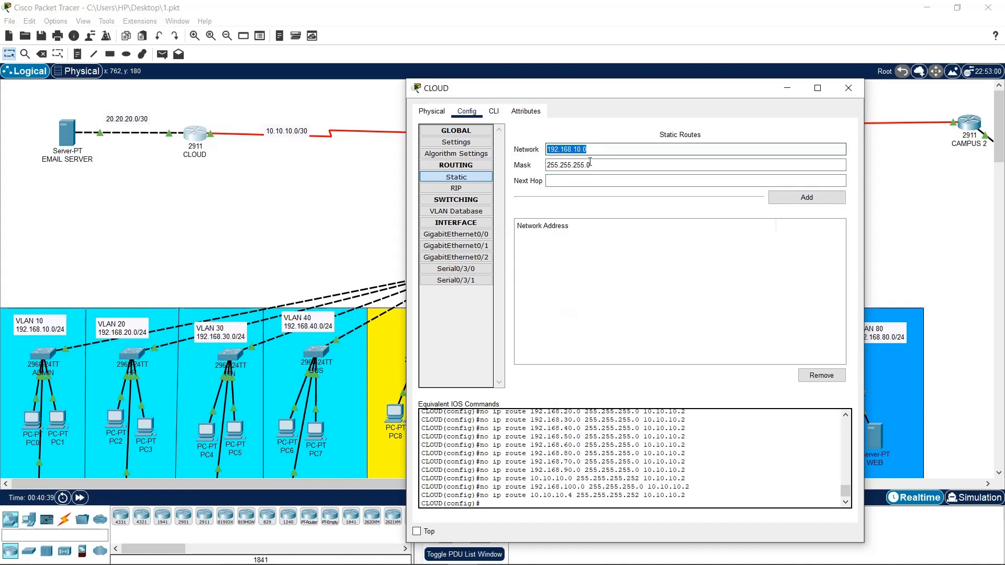
click(494, 111)
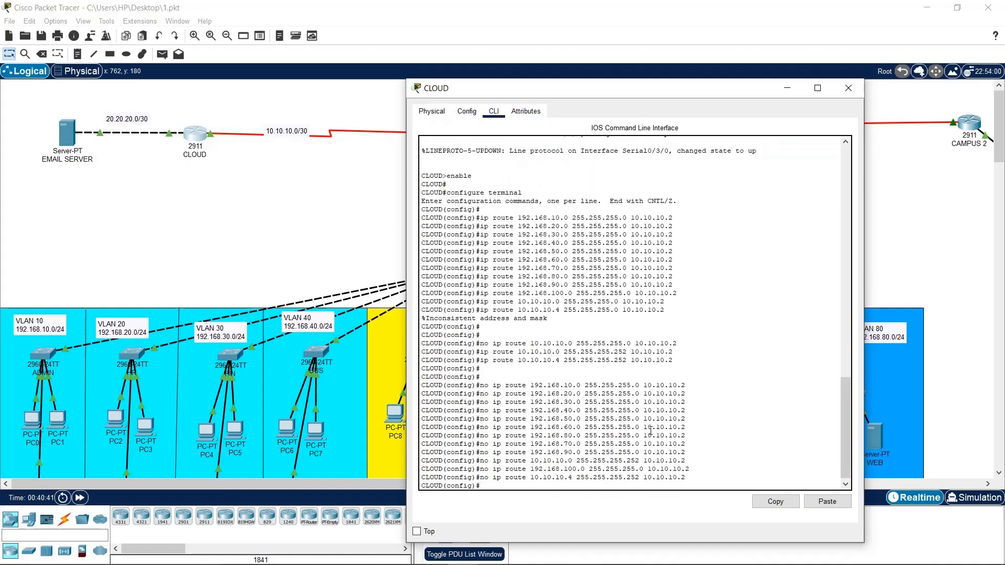
Enter ip route 192.168.10.0 255.255.255.0 se0/3/0 in CLOUD's CLI, which is rejected
text(ip )
text(rpo)
text(te)
click(827, 501)
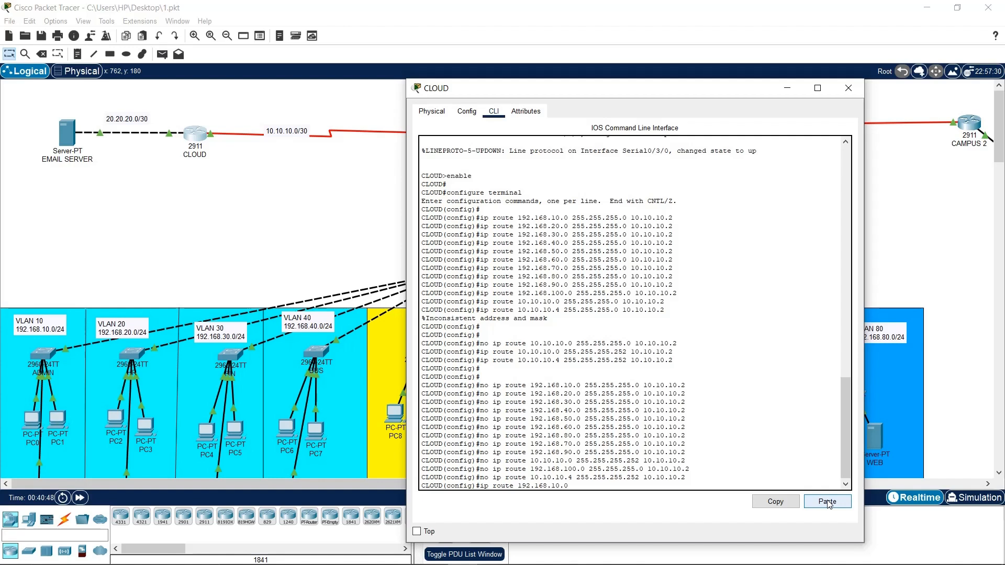
text(255.255.255.)
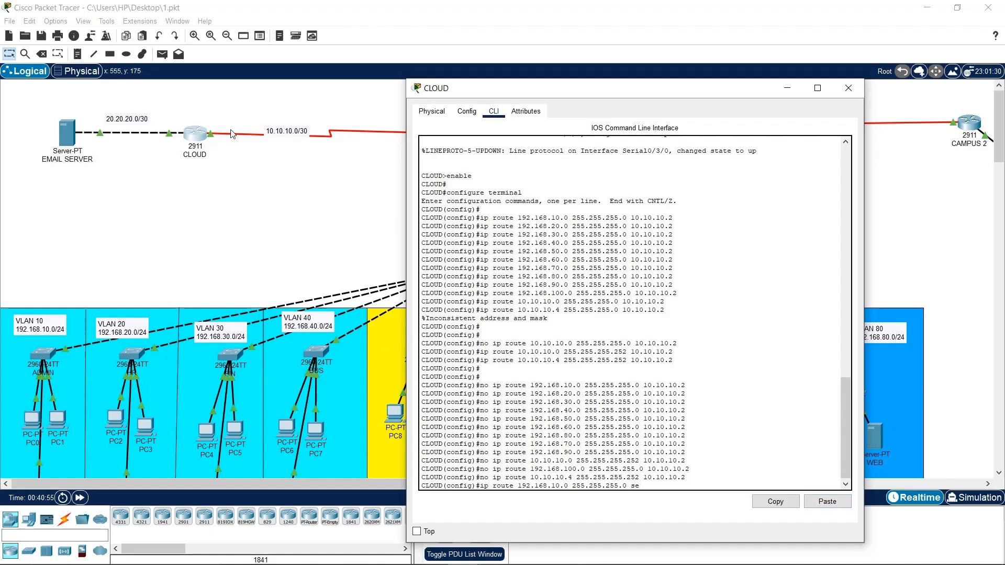
text(0 se)
text(0/3)
text(/0)
key(Return)
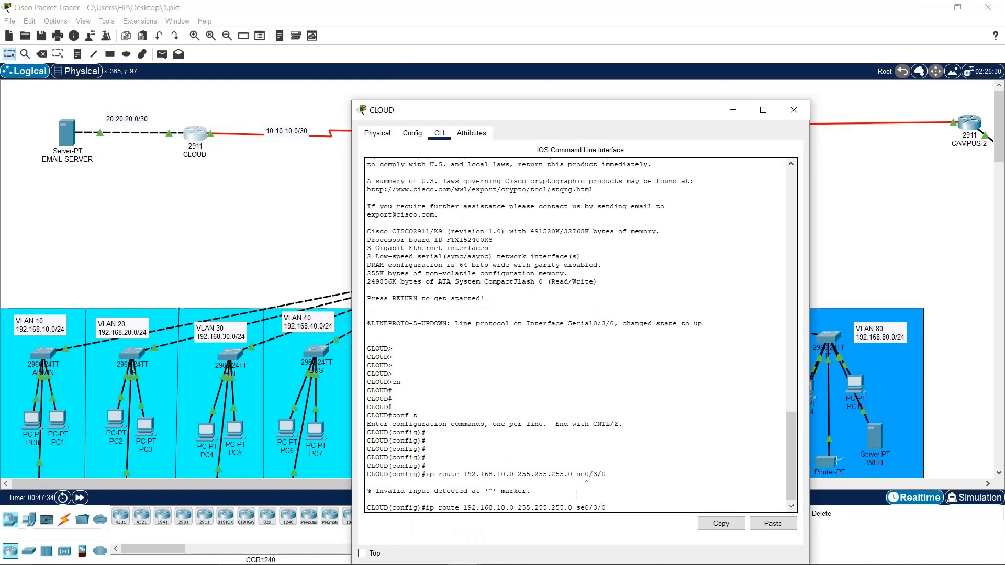
Add CLOUD static routes to 192.168.10.0, 20.0, 30.0 and 40.0 /24 via se 0/3/0
key(Left)
key(Return)
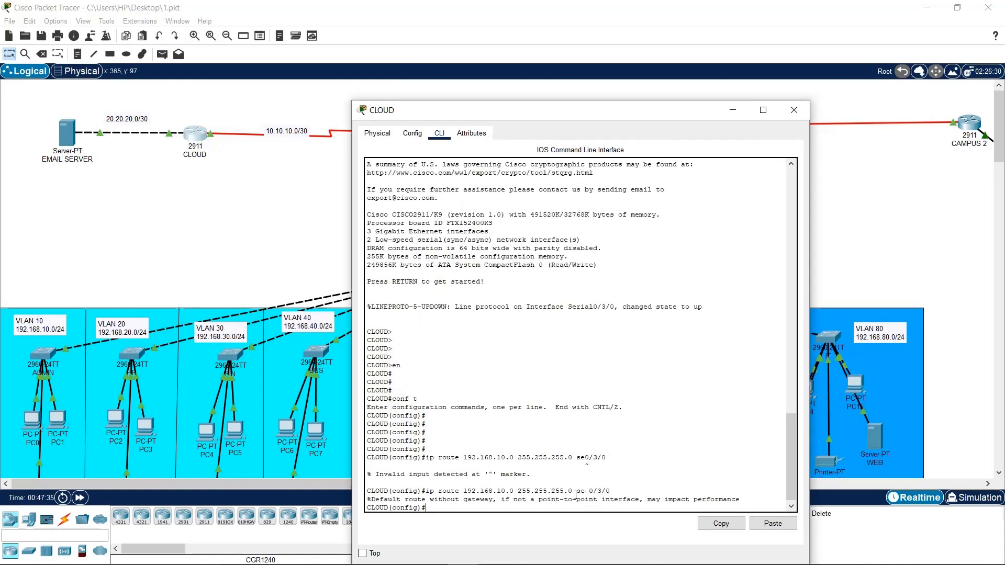
key(Up)
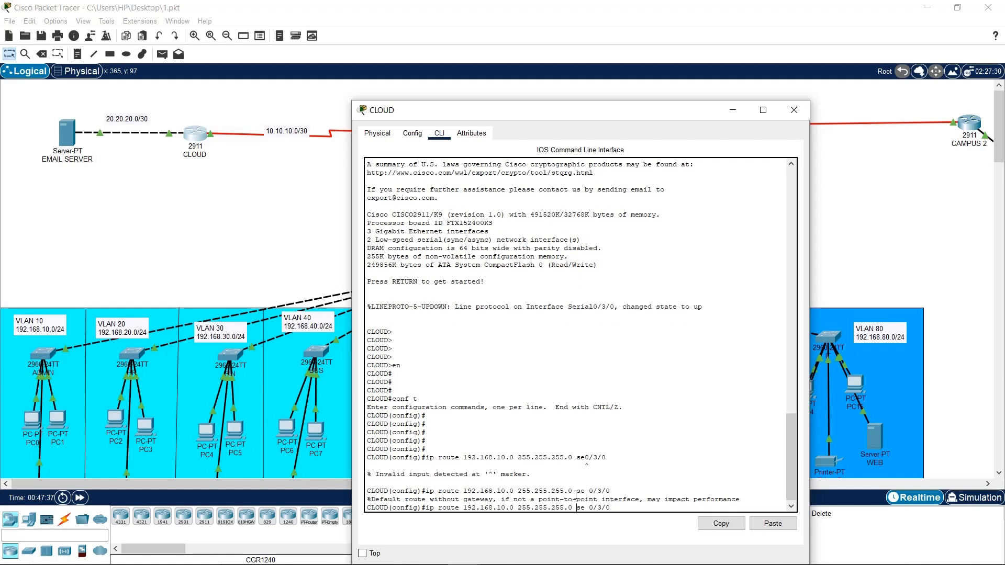
key(BackSpace)
text(2)
key(Return)
key(Up)
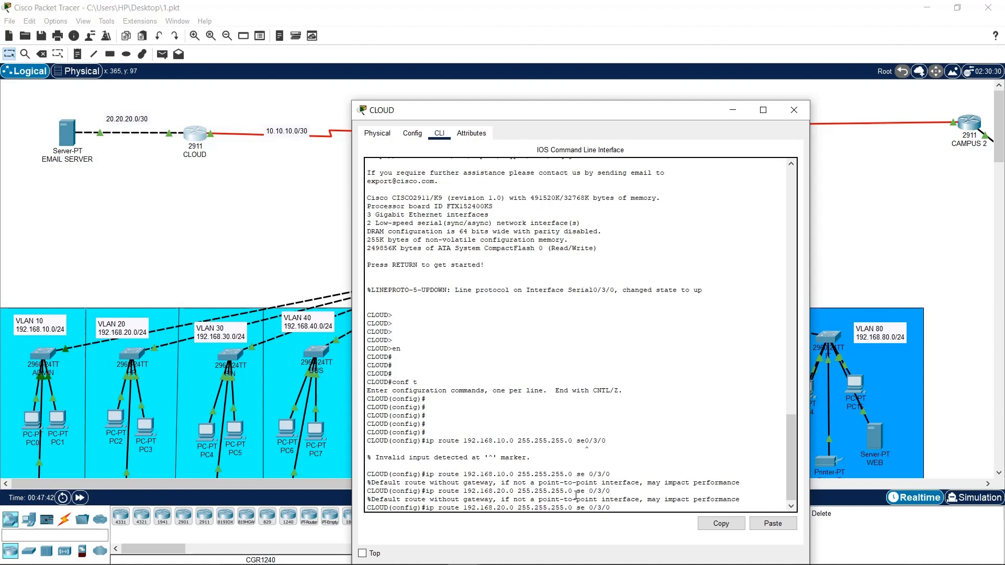
key(Left)
key(Left)
key(Left)
key(Left)
key(Left)
key(Left)
key(Left)
key(Left)
key(Left)
key(Left)
key(Left)
key(Left)
key(Left)
key(Left)
key(Left)
key(Left)
key(Left)
key(Left)
key(Left)
key(Left)
key(BackSpace)
text(3)
key(Return)
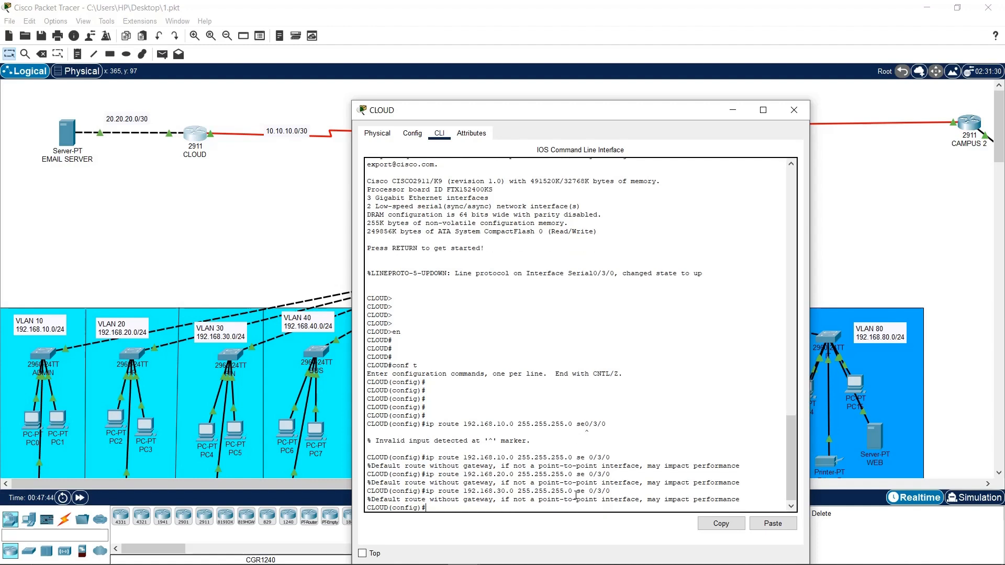
key(Up)
key(Left)
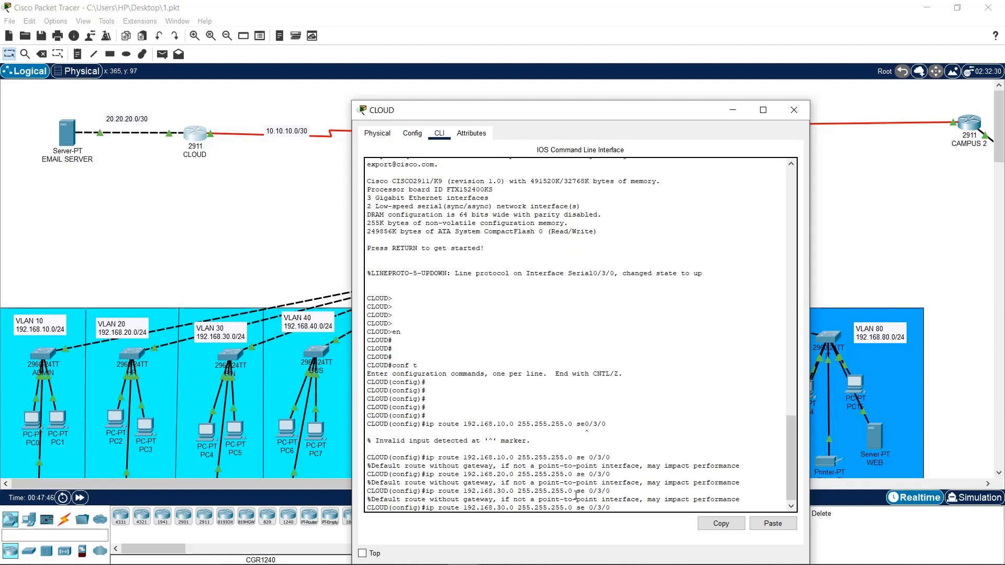
key(Left)
key(Left)
key(Left)
key(Left)
key(Left)
key(Left)
key(Left)
key(Left)
key(Left)
key(Left)
key(Left)
key(Left)
key(Left)
key(Left)
key(Left)
key(Left)
key(Left)
key(Left)
key(Left)
key(Left)
key(BackSpace)
text(4)
key(Return)
Add routes to 192.168.50.0 through 192.168.80.0 via se 0/3/0 and save with do wr
key(Up)
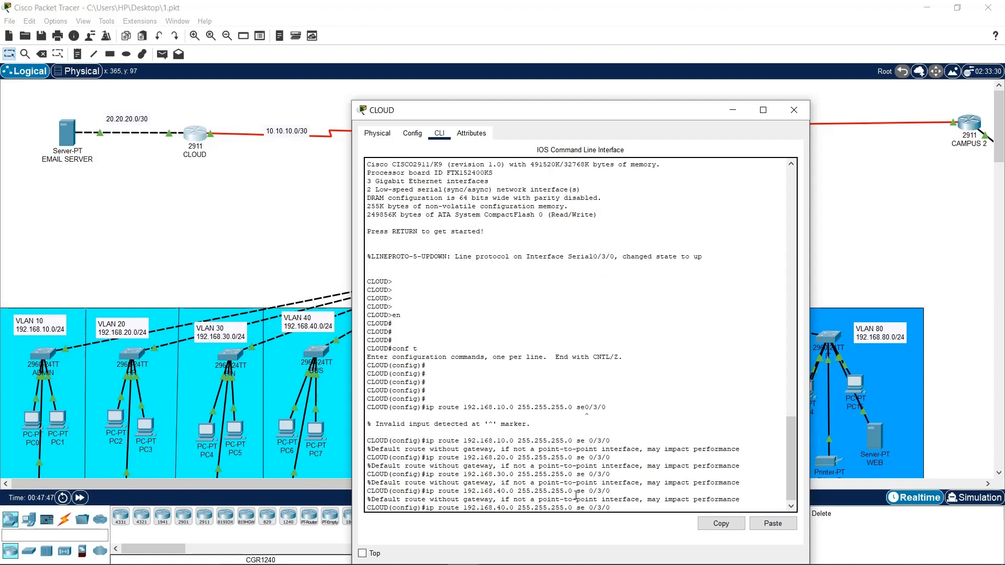
key(Left)
key(Left)
key(Left)
key(Left)
key(Left)
key(Left)
key(Left)
key(BackSpace)
text(5)
key(Return)
key(Up)
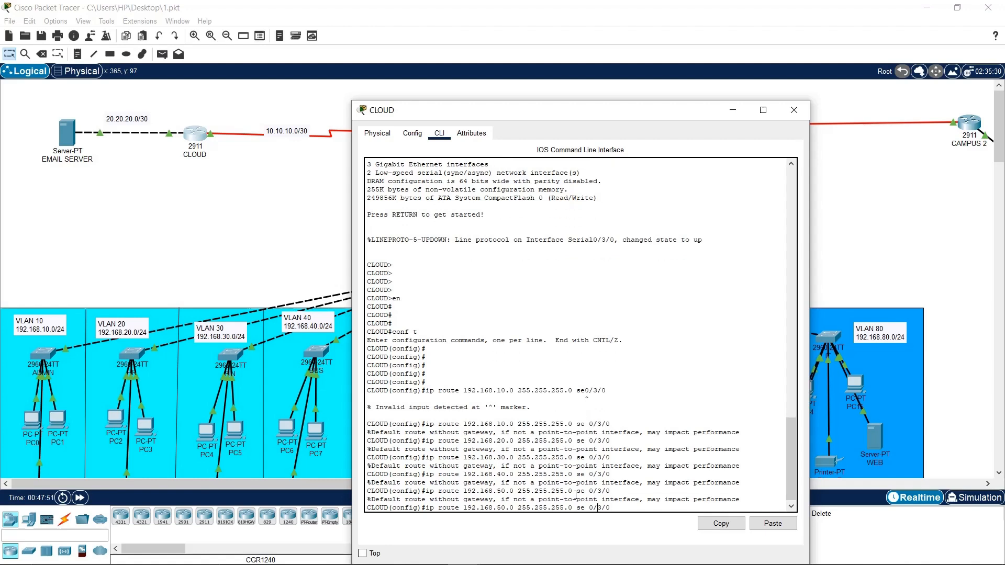
key(BackSpace)
text(6)
key(Return)
key(Up)
key(Left)
key(Left)
key(Left)
key(Left)
key(Left)
key(Left)
key(Left)
key(Left)
key(Left)
key(Left)
key(Left)
key(Left)
key(Left)
key(Left)
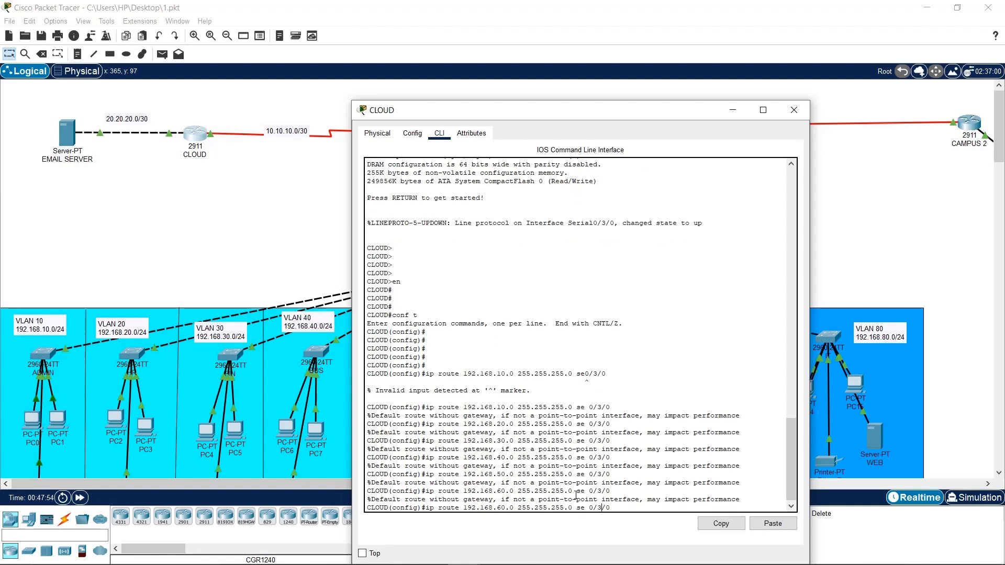
key(Left)
key(Left)
key(Left)
key(Left)
key(Left)
key(Left)
key(Left)
key(Left)
key(Left)
key(Left)
key(Left)
key(Left)
key(BackSpace)
text(7)
key(Return)
key(Up)
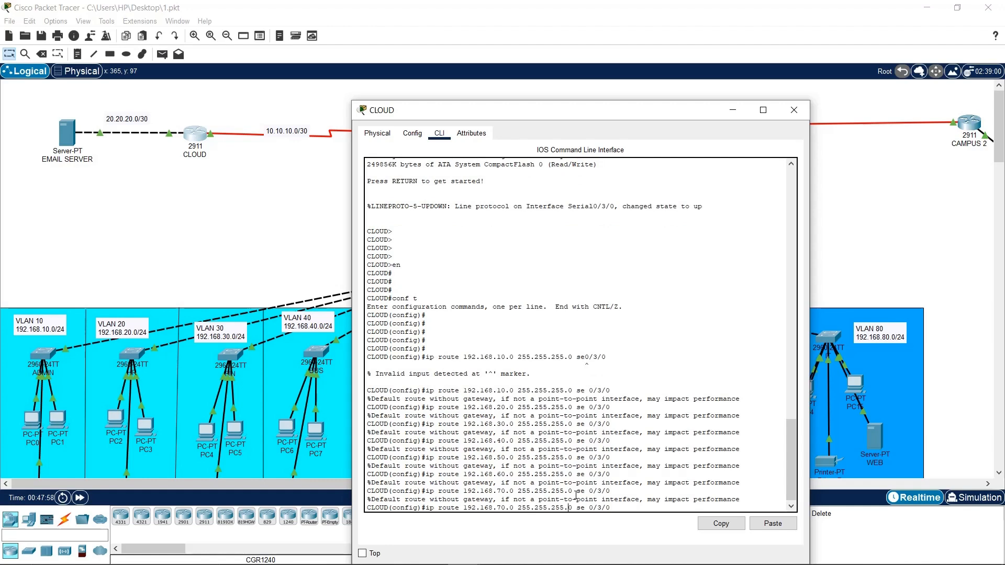
key(BackSpace)
text(8)
key(Return)
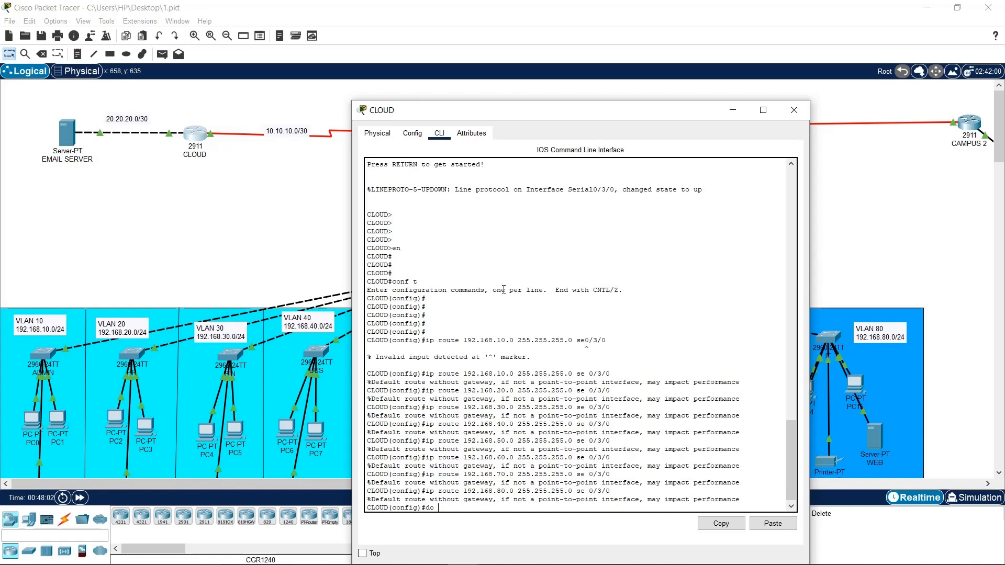
text(do wr)
key(Return)
key(Return)
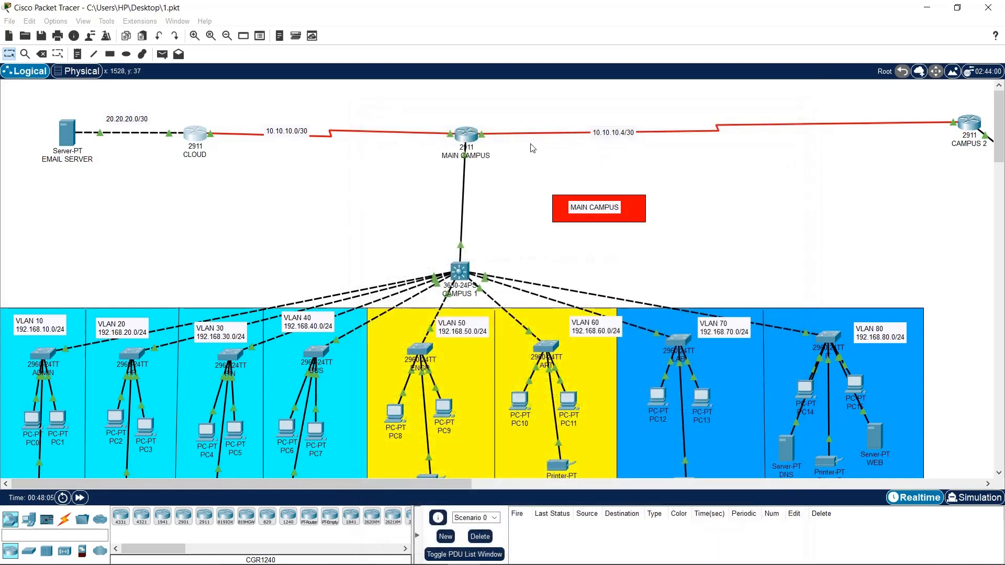
Close CLOUD, save MAIN CAMPUS with do wr in its CLI, and move the window upper right
click(794, 110)
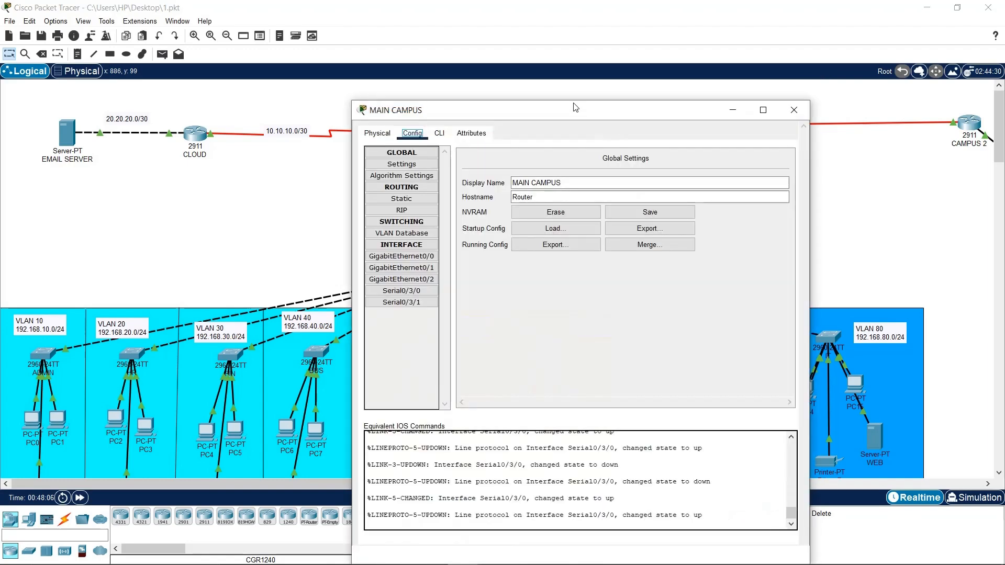
click(439, 137)
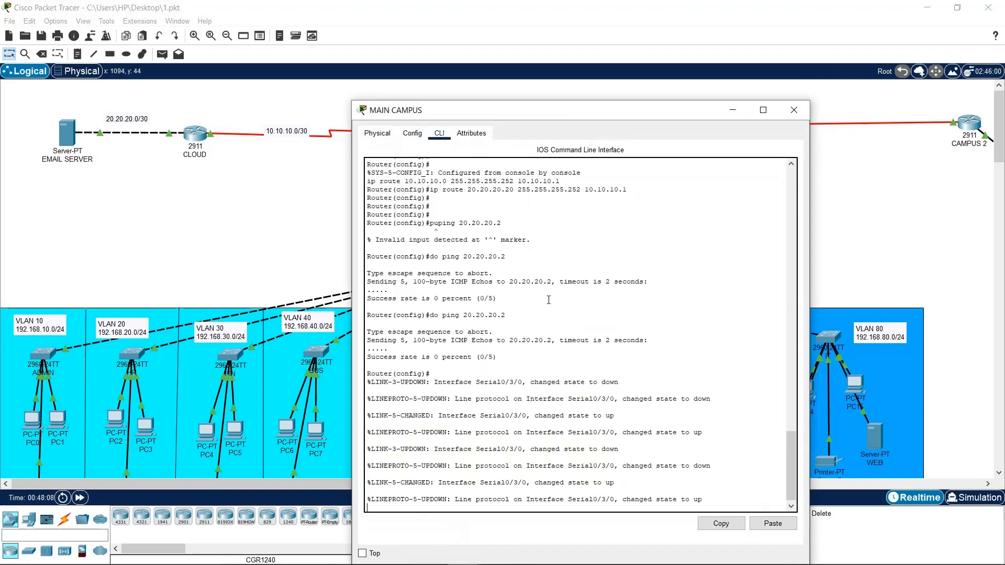
key(Return)
key(Return)
key(Return)
key(Return)
text(d)
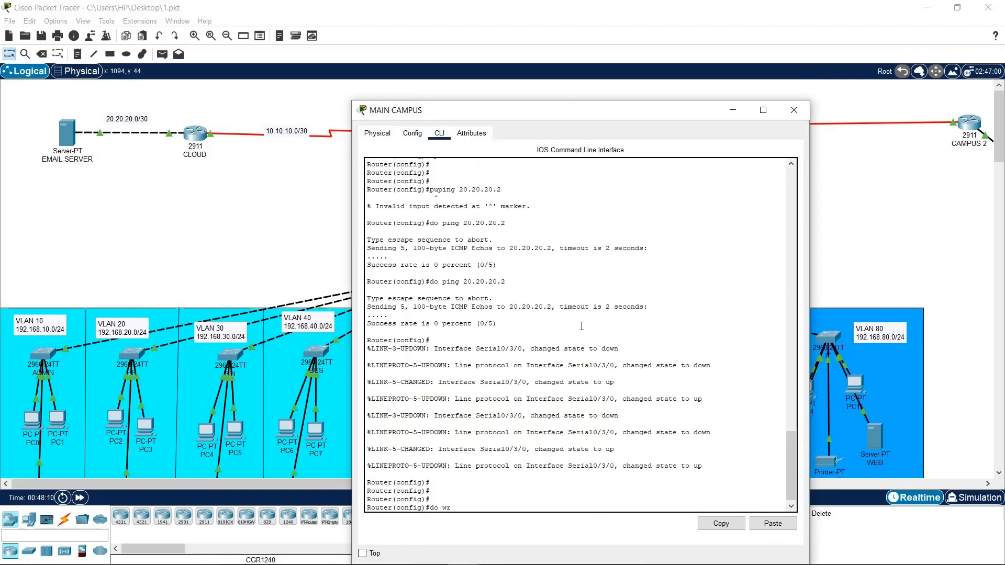
text(o wr)
key(Return)
key(Return)
key(Return)
key(Return)
key(Return)
key(Return)
key(Return)
key(Return)
key(Return)
key(Return)
key(Return)
key(Return)
key(Return)
key(Return)
key(Return)
key(Return)
key(Return)
key(Return)
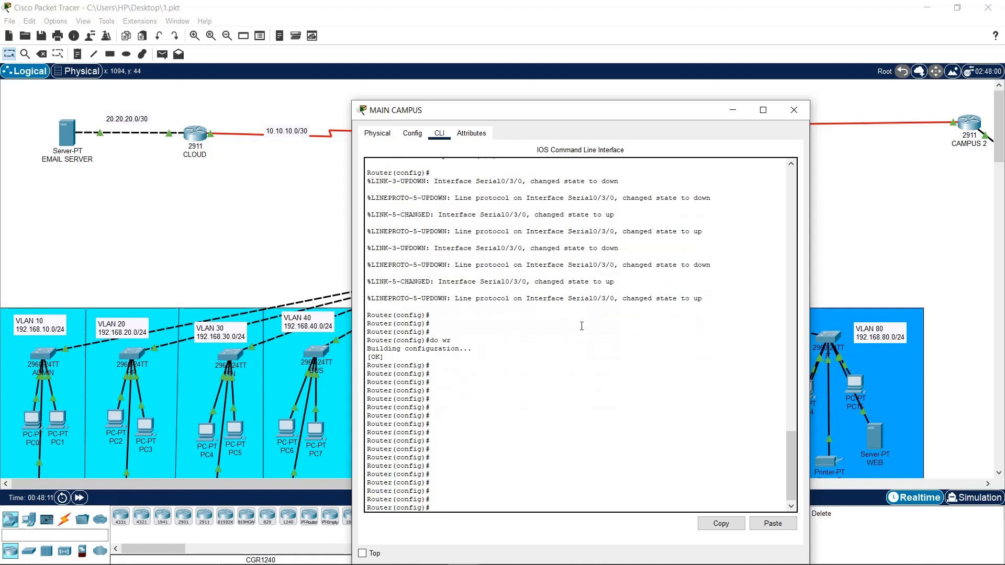
drag(516, 111, 670, 42)
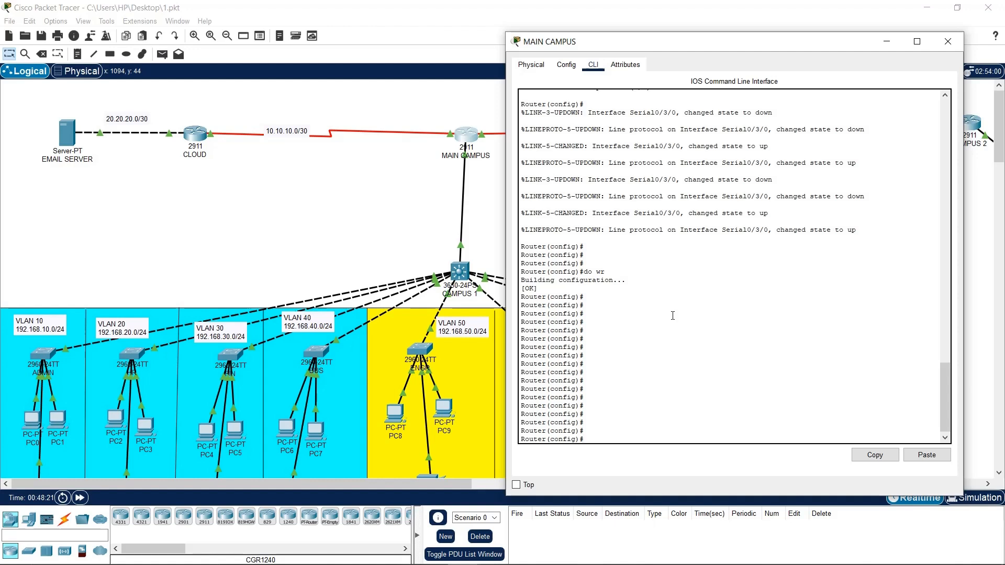
On MAIN CAMPUS, add the static route 20.20.20.0 255.255.255.252 via 10.10.10.1
click(673, 413)
text(192.)
key(BackSpace)
key(BackSpace)
key(BackSpace)
text(li)
text( route 192)
text(.16)
key(BackSpace)
key(BackSpace)
key(BackSpace)
key(BackSpace)
key(BackSpace)
text(20.20.20.0 255.2552.255.252)
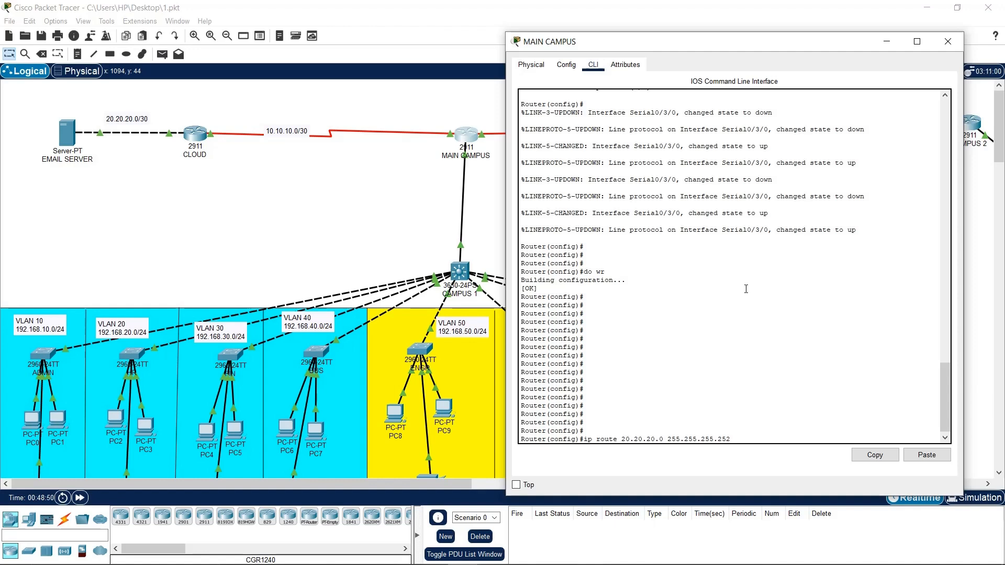
click(378, 209)
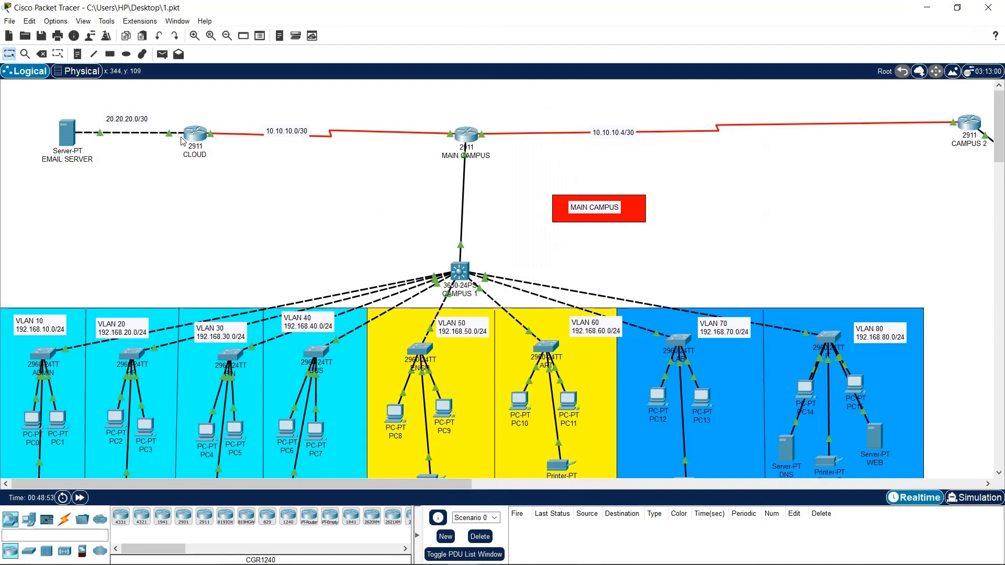
mouse_move(187, 136)
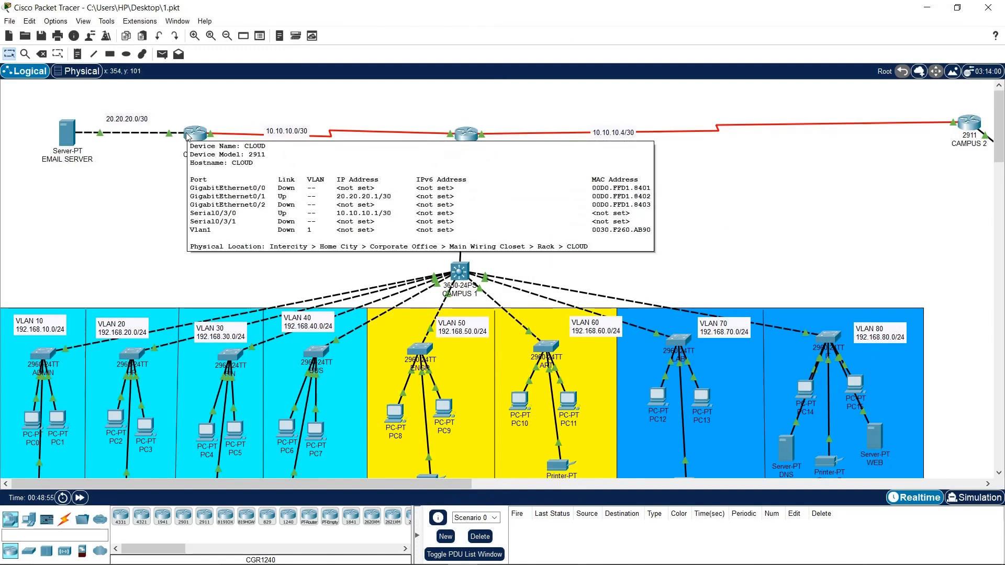
click(466, 134)
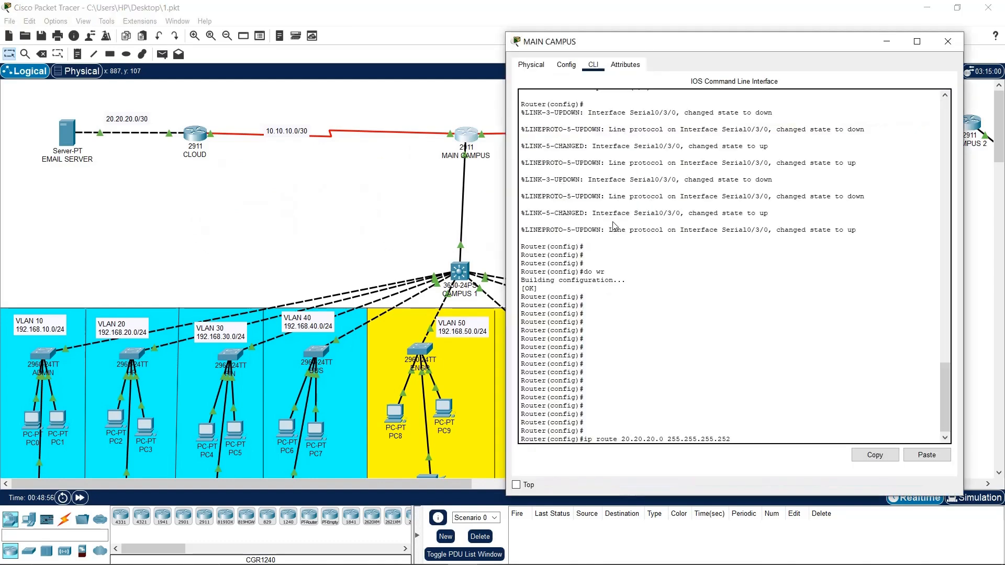
text(10.10.10.1)
key(Return)
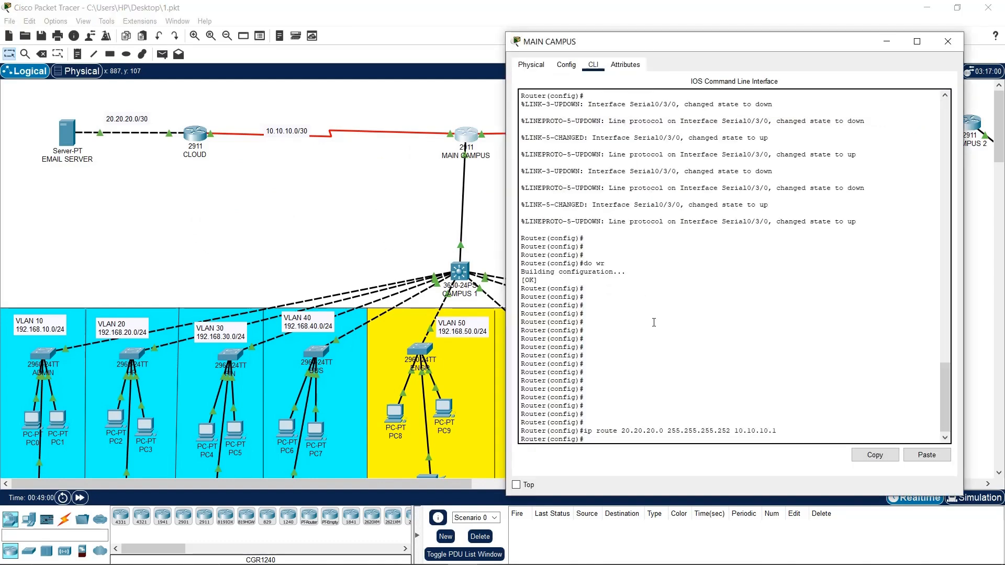
Save the MAIN CAMPUS configuration with do wr and close its window
text(d owr)
key(Return)
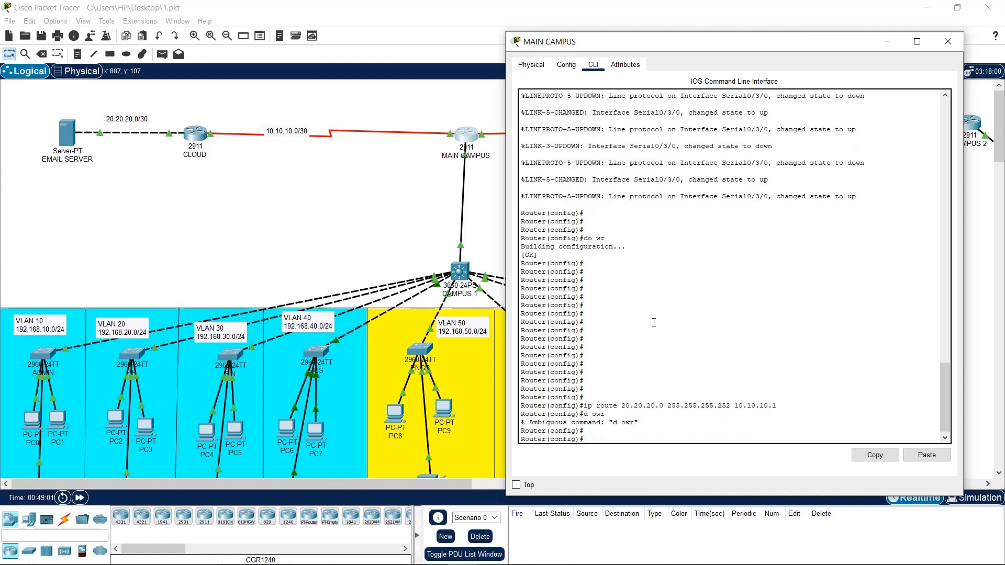
text(do wr)
key(Return)
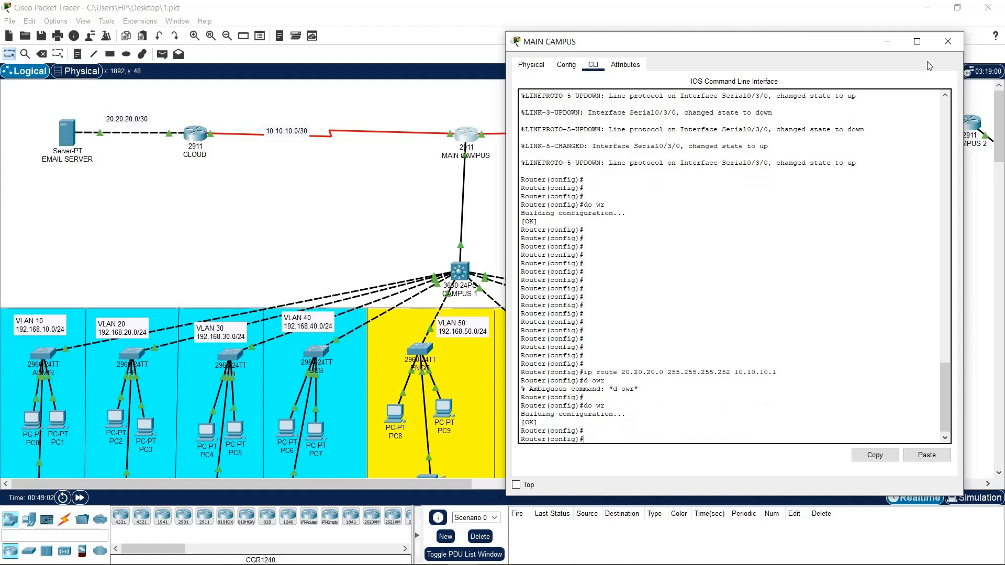
click(947, 41)
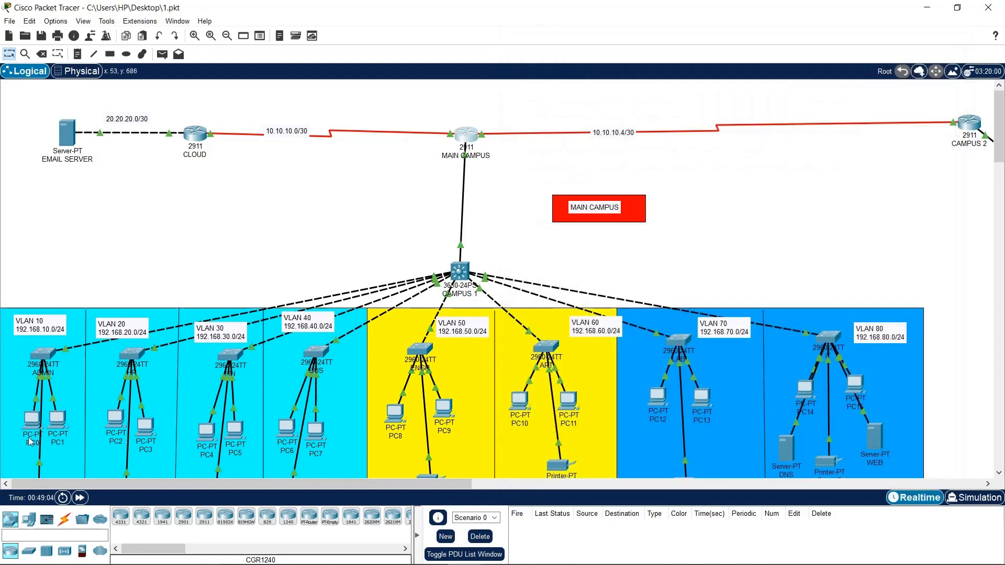
From MAIN CAMPUS, ping 20.20.20.1 (100%) and 20.20.20.2 (80%) successfully, then close the window
click(459, 137)
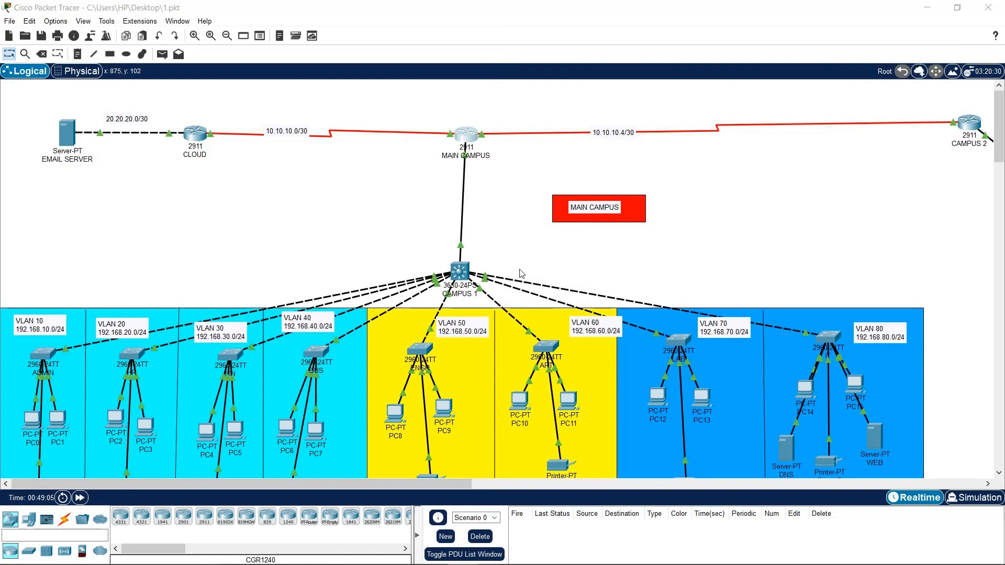
click(573, 456)
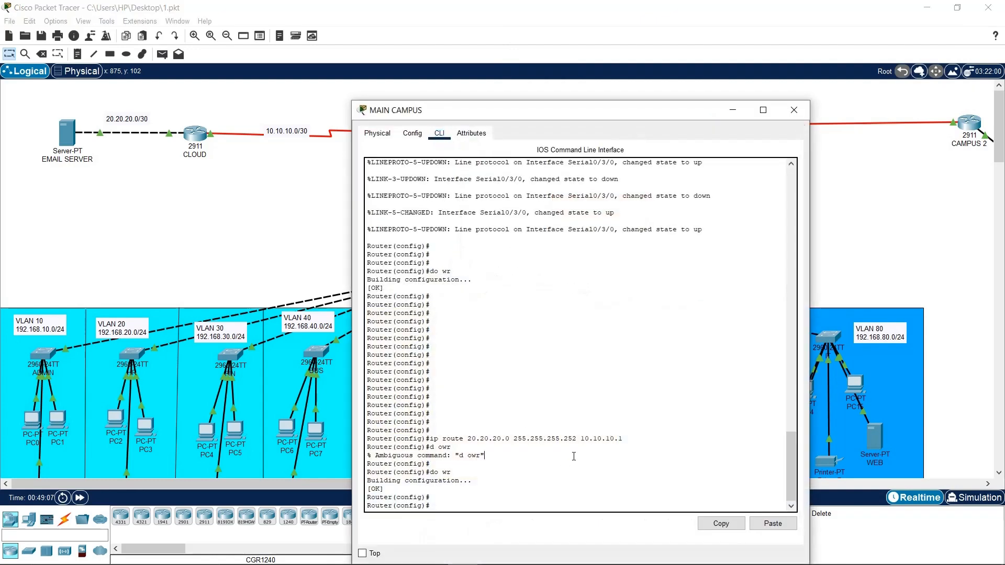
text(ex)
key(Return)
key(Return)
text(pi)
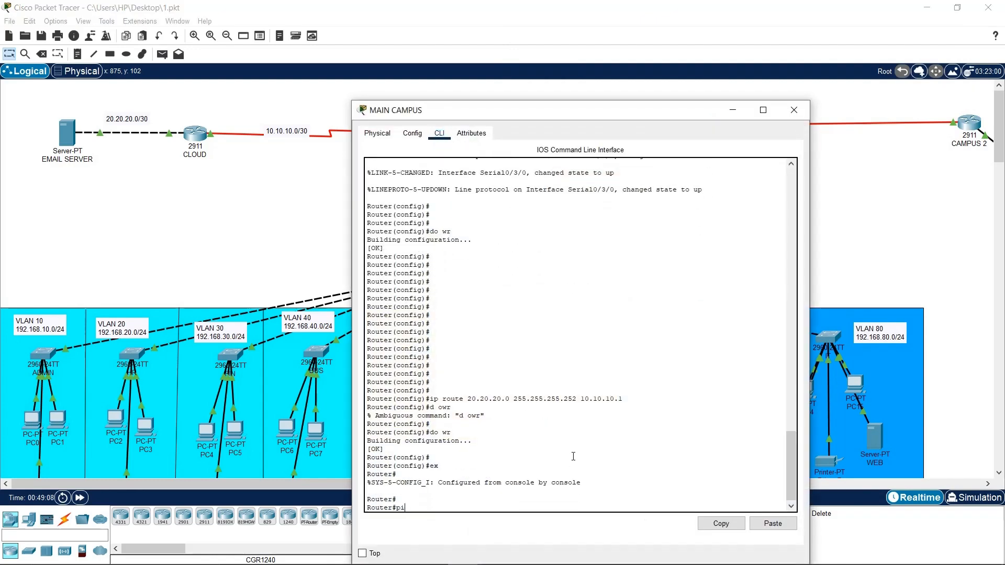
text(ng 20.20.20.1)
key(Return)
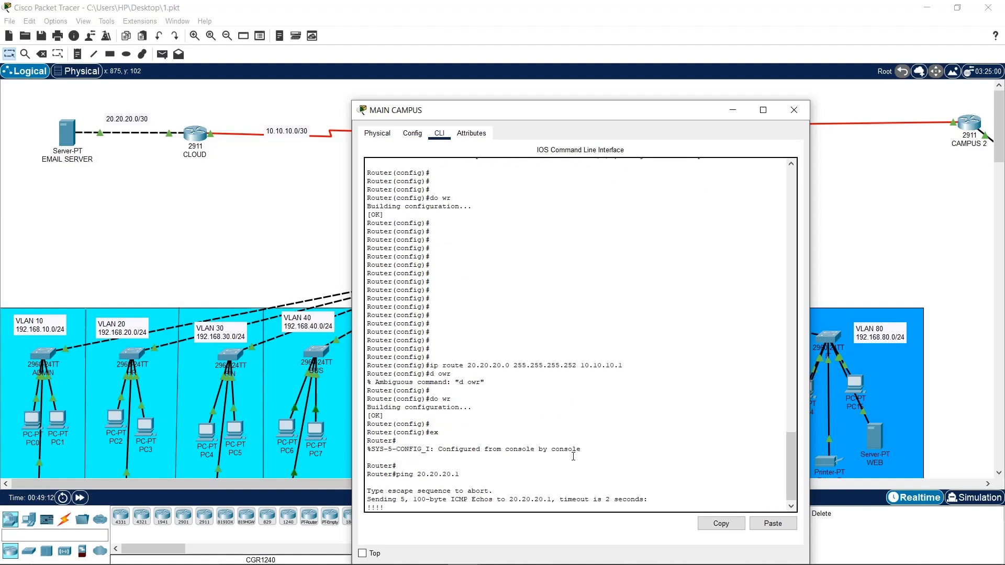
key(Up)
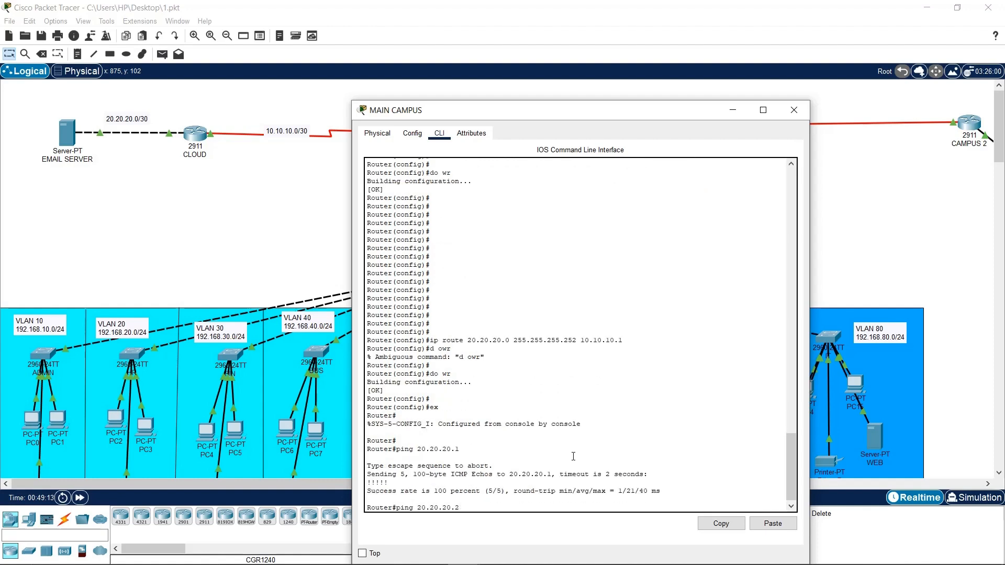
key(Return)
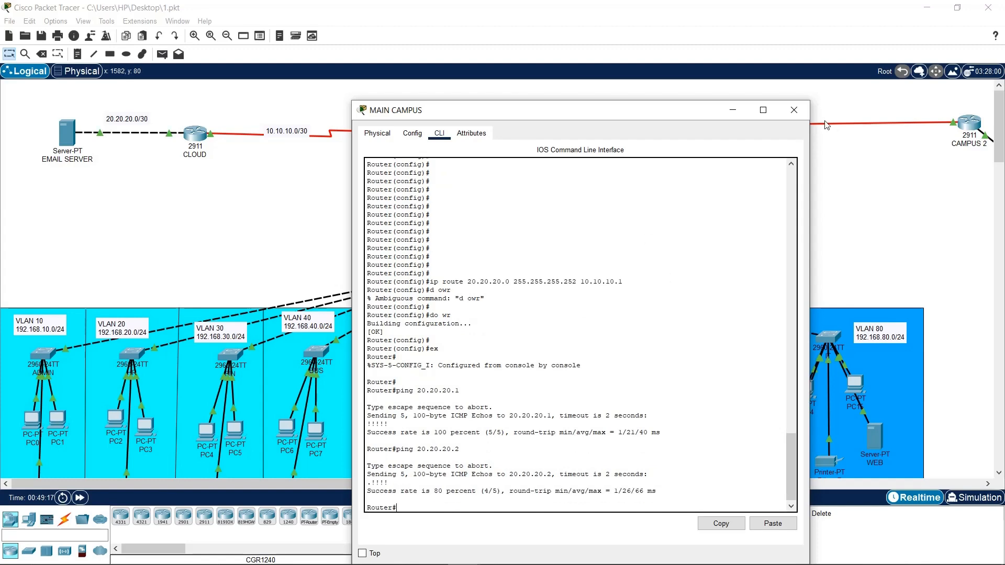
click(794, 110)
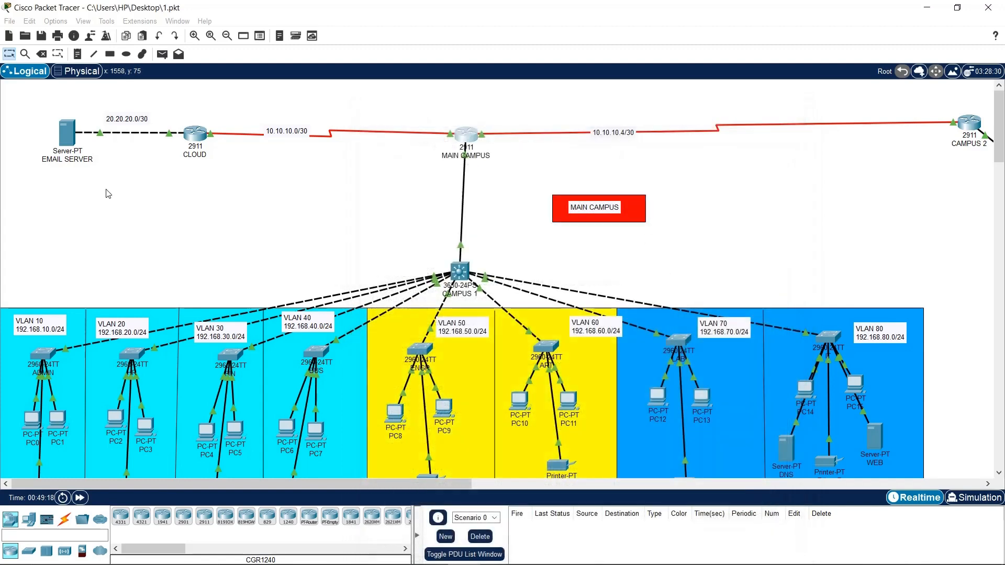
Ping 20.20.20.2 from PC0's command prompt, getting four replies, then close PC0
click(34, 425)
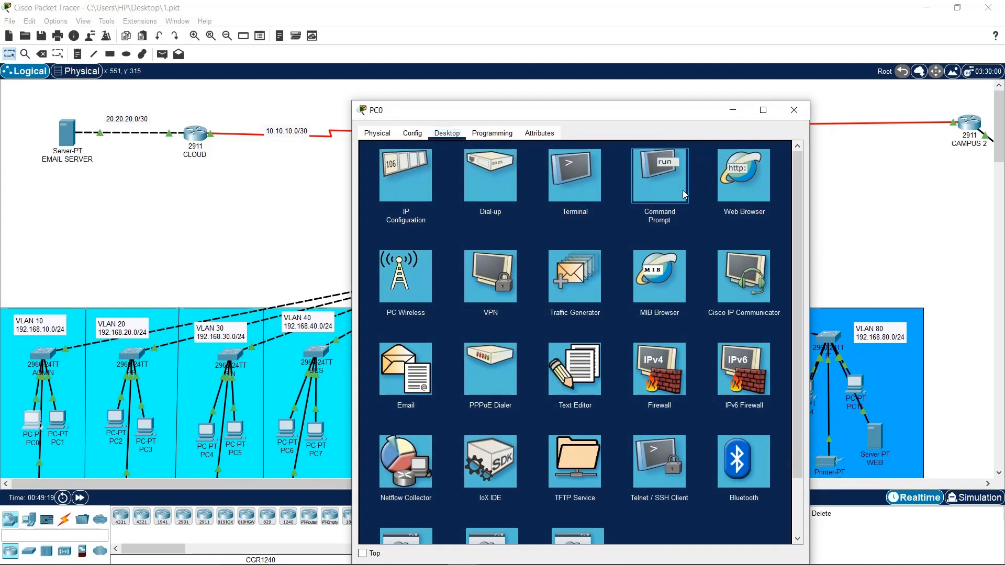
click(680, 189)
scroll(615, 403, down, 4)
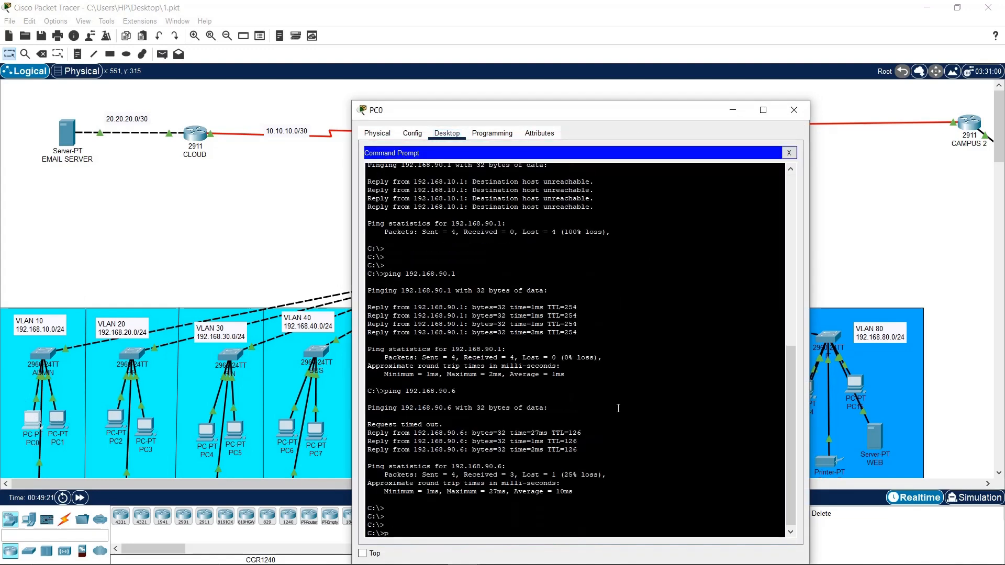
text(pin g)
text(g)
text( 20.20.20-)
text(2)
key(Return)
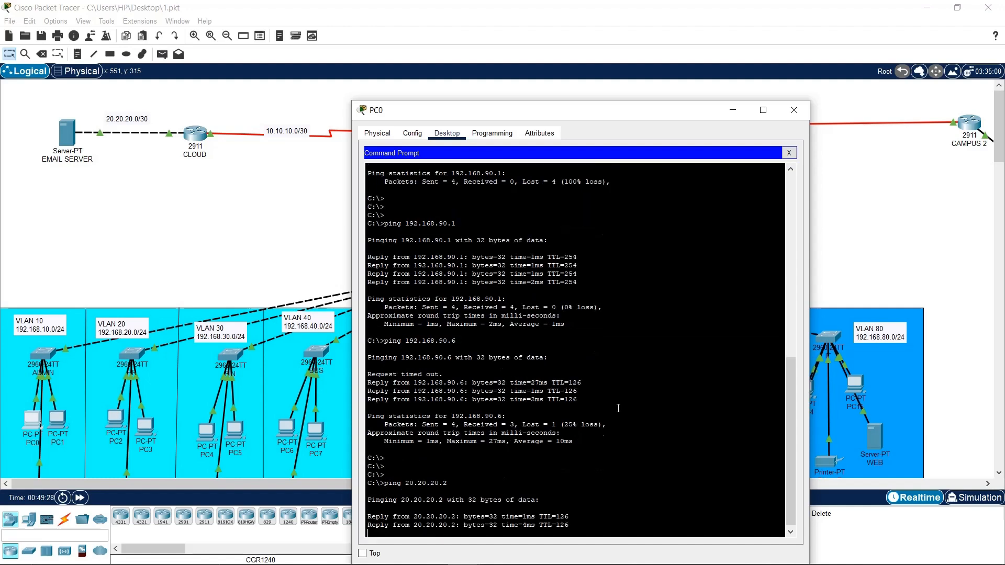
click(786, 111)
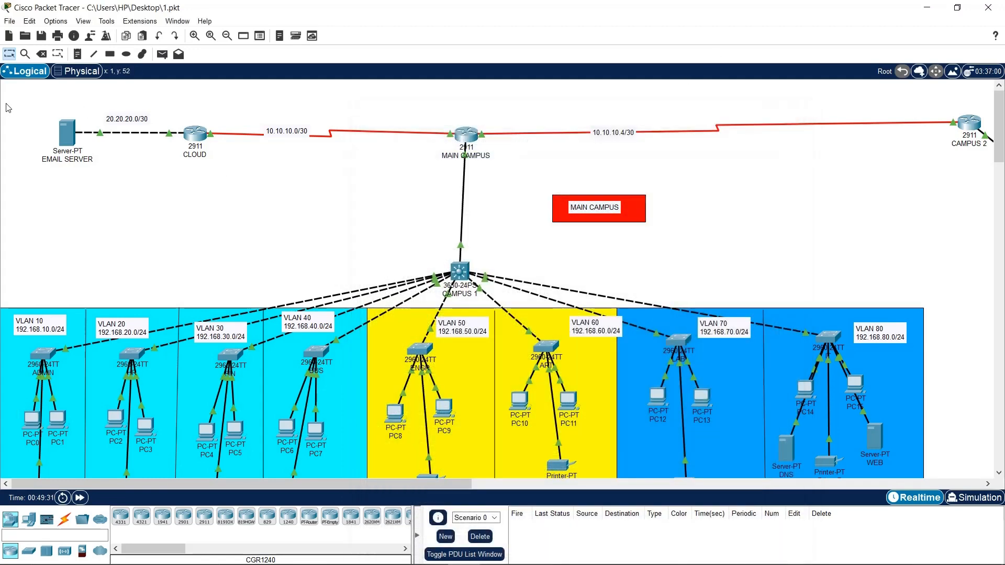
Open the CLOUD router's CLI and arrange its window, kept on top, beside the topology
drag(2, 107, 937, 445)
click(936, 288)
drag(869, 96, 991, 233)
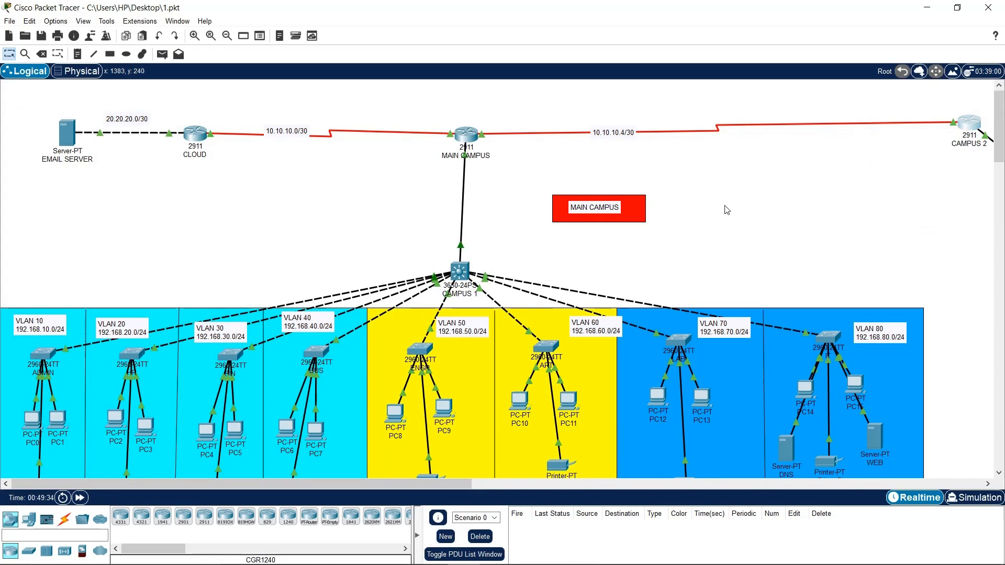
click(195, 134)
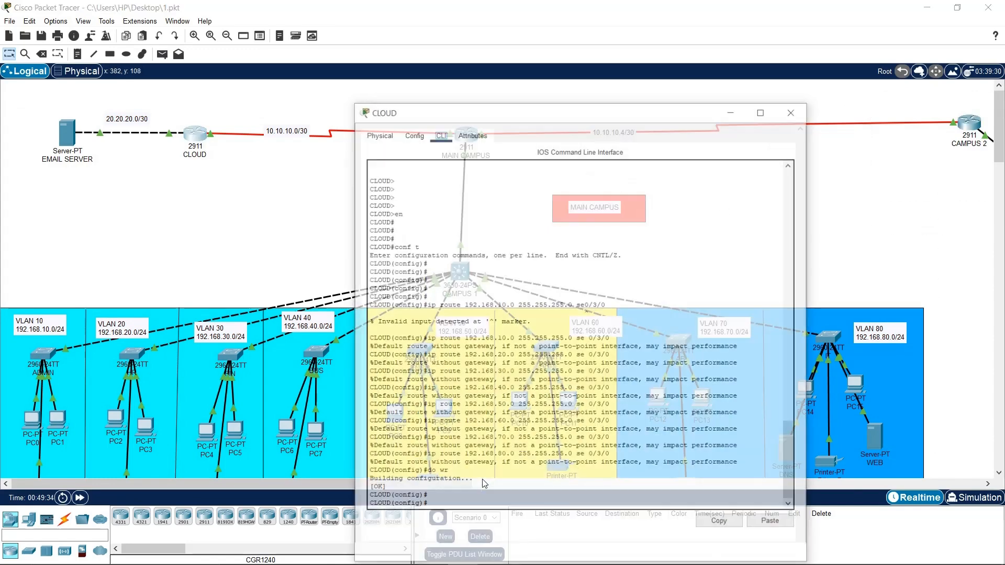
drag(542, 116, 275, 31)
click(108, 468)
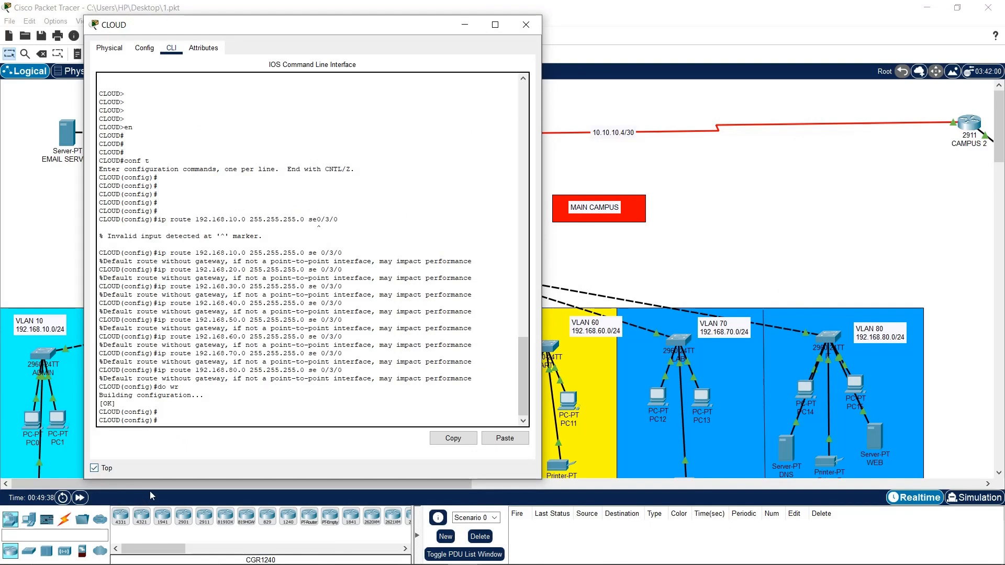
drag(229, 478, 277, 459)
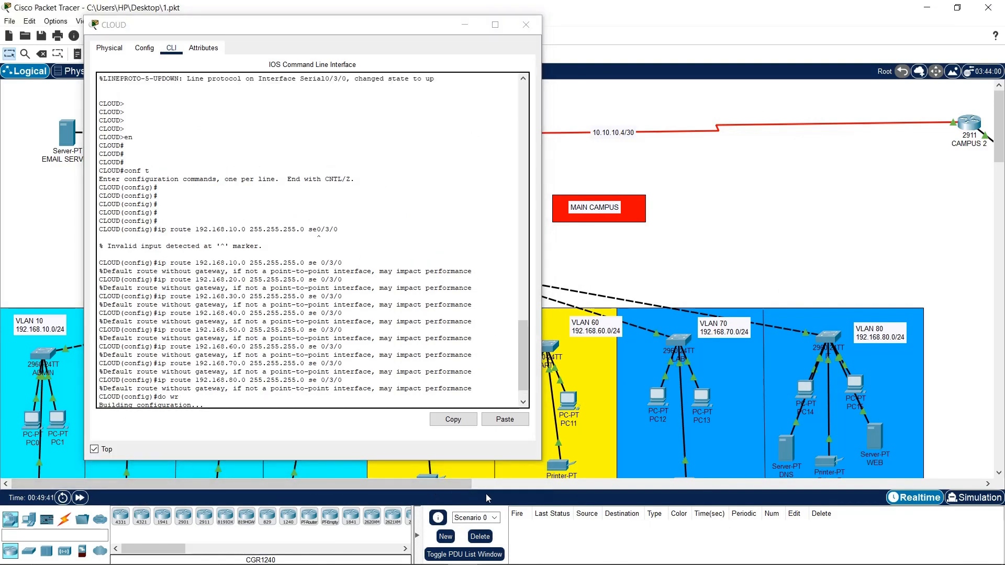
drag(466, 483, 418, 470)
click(370, 404)
Add a CLOUD static route to 192.168.90.0 255.255.255.0 via se 0/3/0
key(Return)
key(Return)
key(Return)
key(Return)
key(Return)
key(Return)
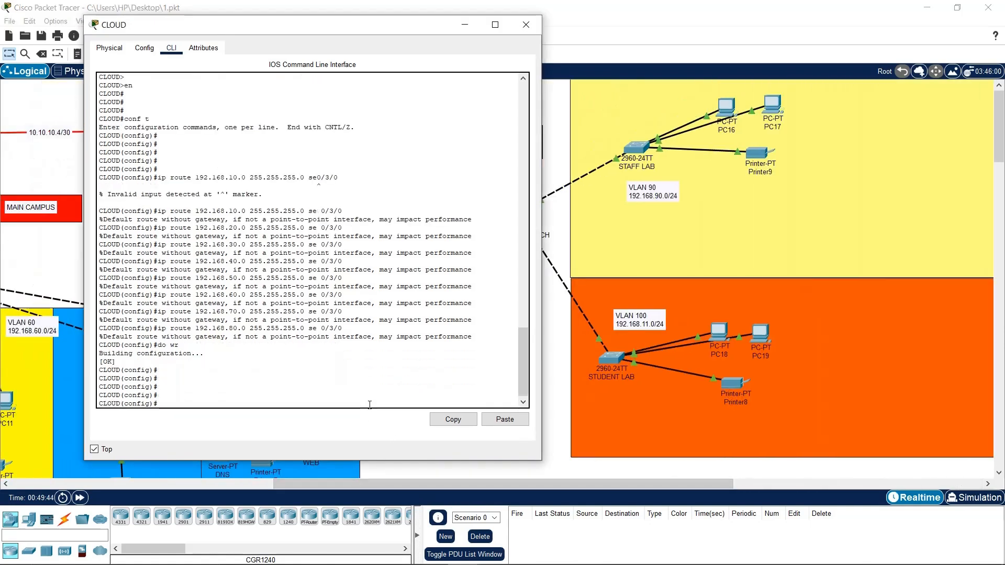
text(do wr)
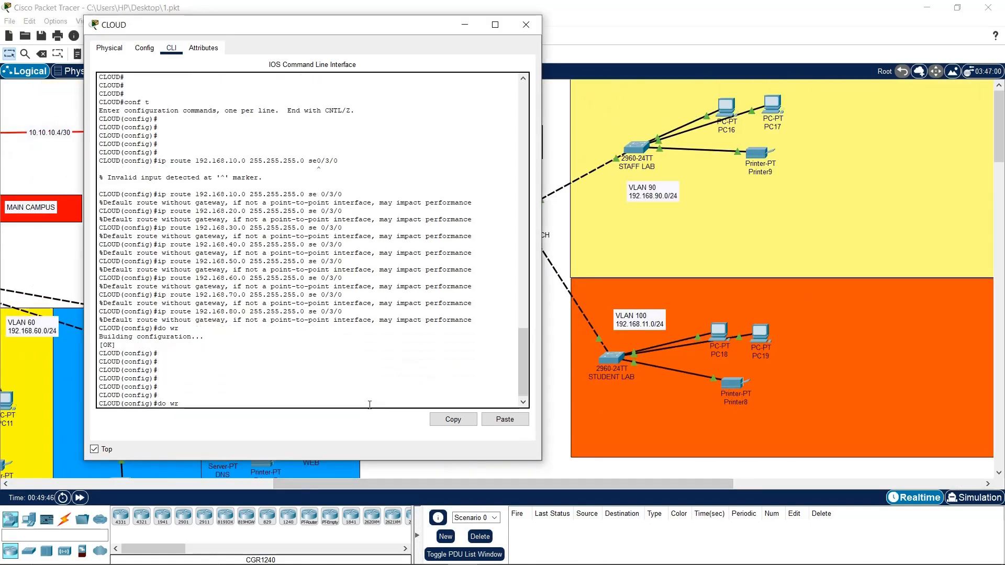
key(Up)
key(Up)
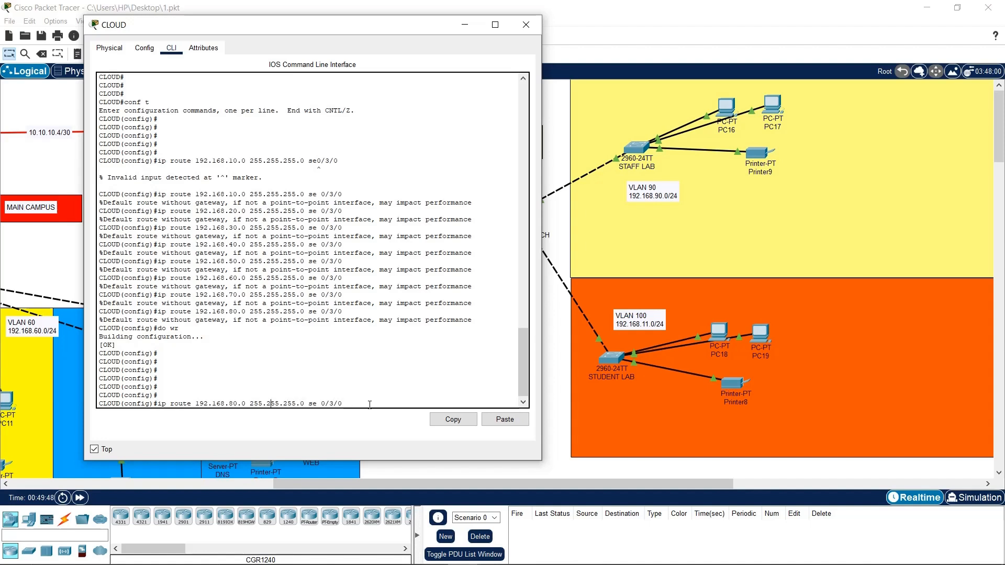
key(Left)
key(Left)
key(Left)
key(Left)
key(Left)
key(Left)
key(Left)
key(Left)
key(Left)
key(BackSpace)
text(9)
key(Return)
Add the route to 192.168.100.0 via se 0/3/0, save with do wr, and close CLOUD
key(Up)
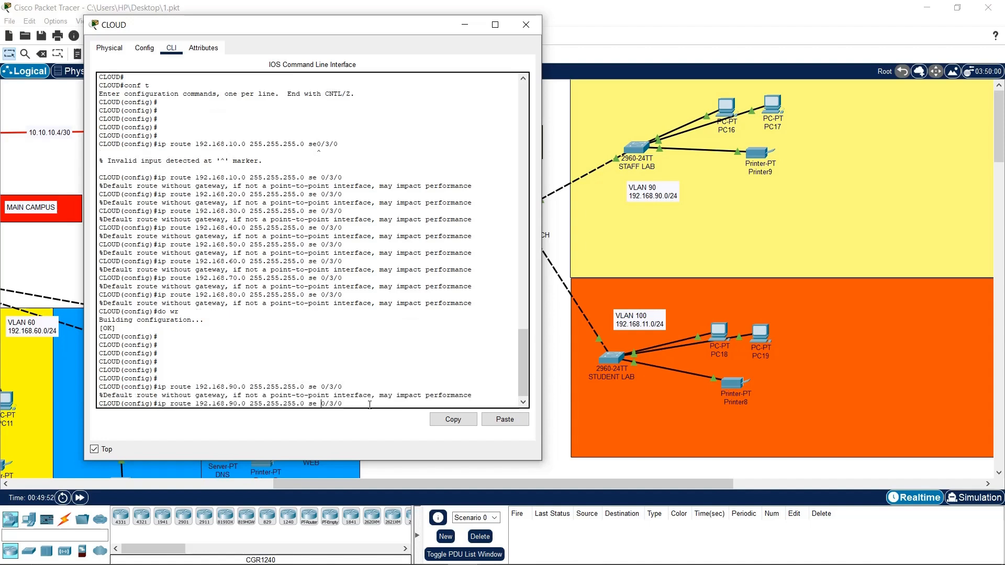
key(BackSpace)
key(BackSpace)
text(1000)
key(Return)
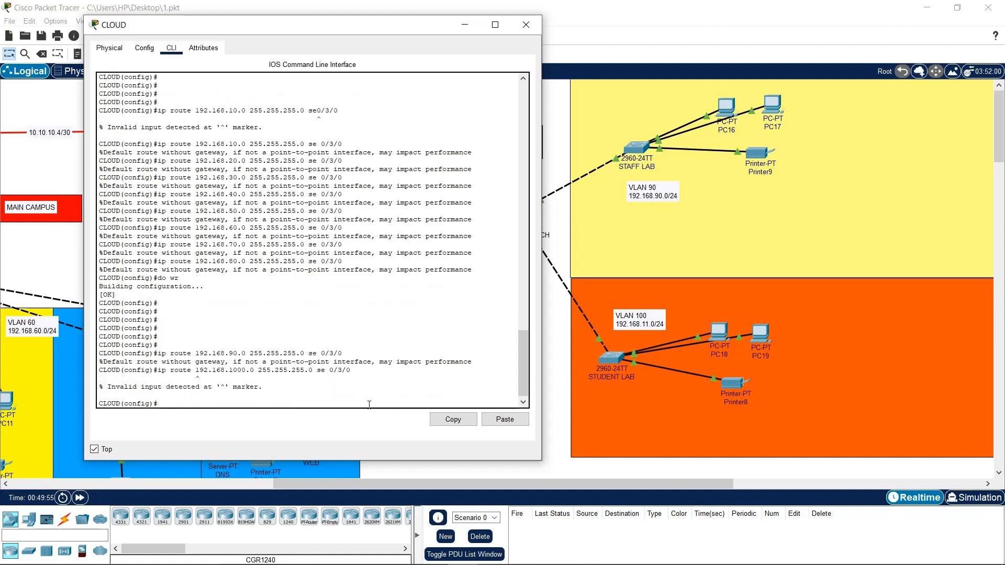
key(Up)
key(Left)
key(Left)
key(Left)
key(Left)
key(Left)
key(Left)
key(Left)
key(Left)
key(Left)
key(Left)
key(Left)
key(Left)
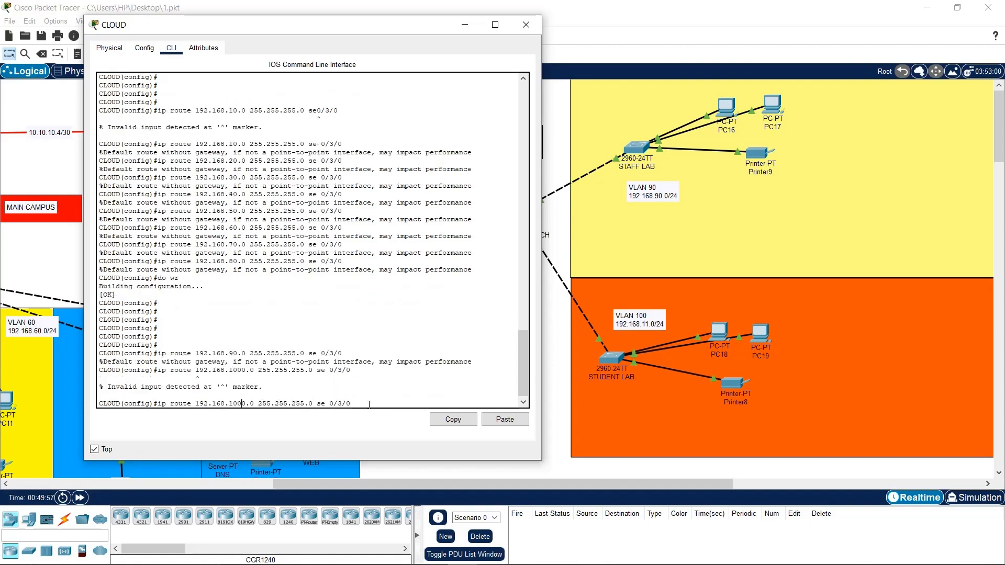
key(BackSpace)
key(Return)
key(Return)
text(do wr)
key(Return)
key(Return)
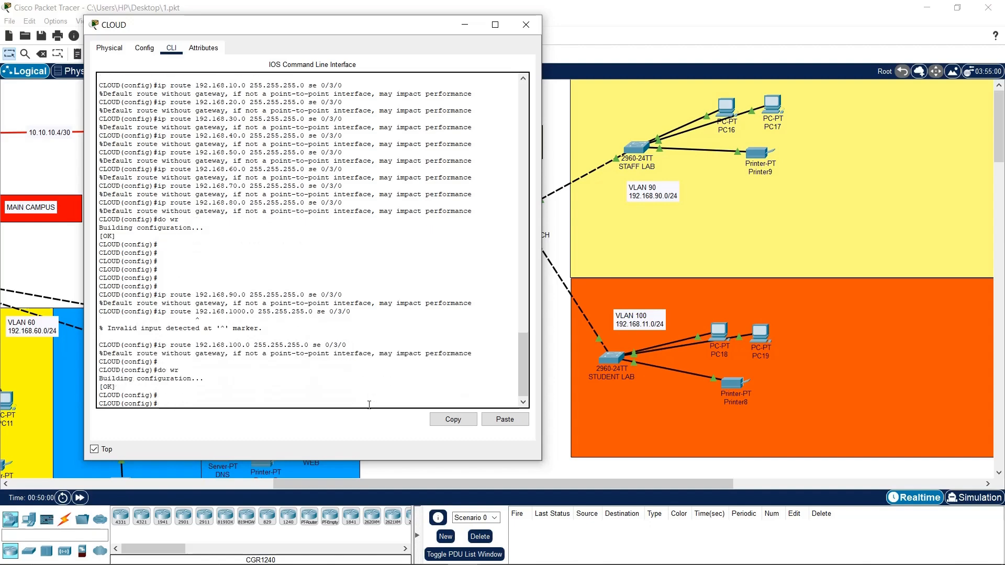
click(526, 25)
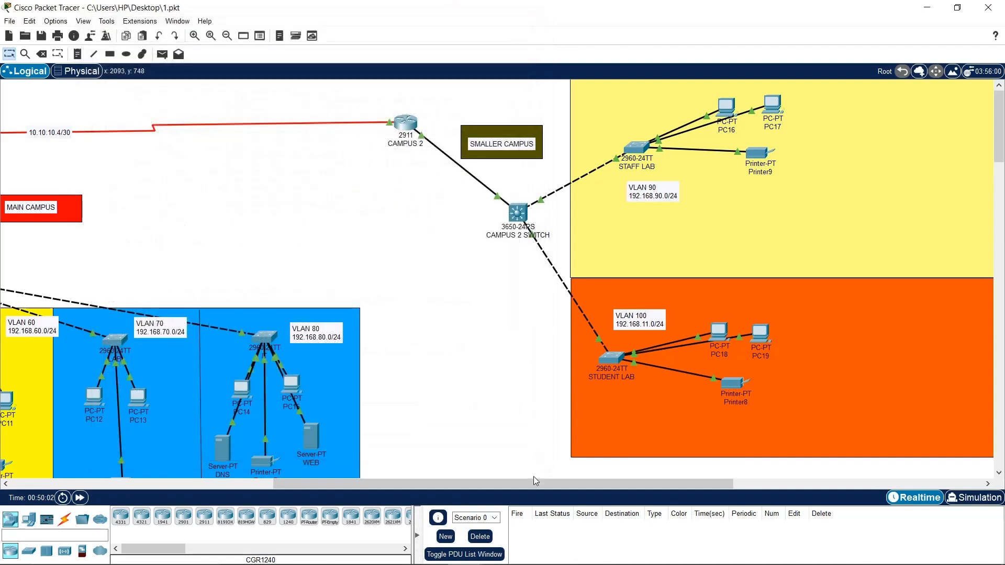
Scroll to CAMPUS 2 and open its router window on the CLI
drag(526, 482, 264, 481)
drag(443, 93, 456, 174)
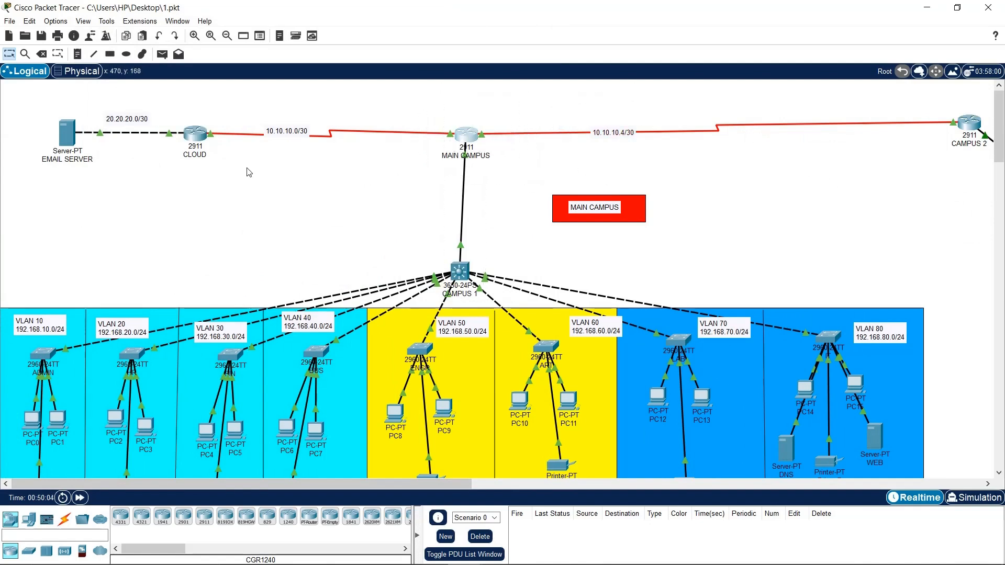
drag(434, 119, 518, 192)
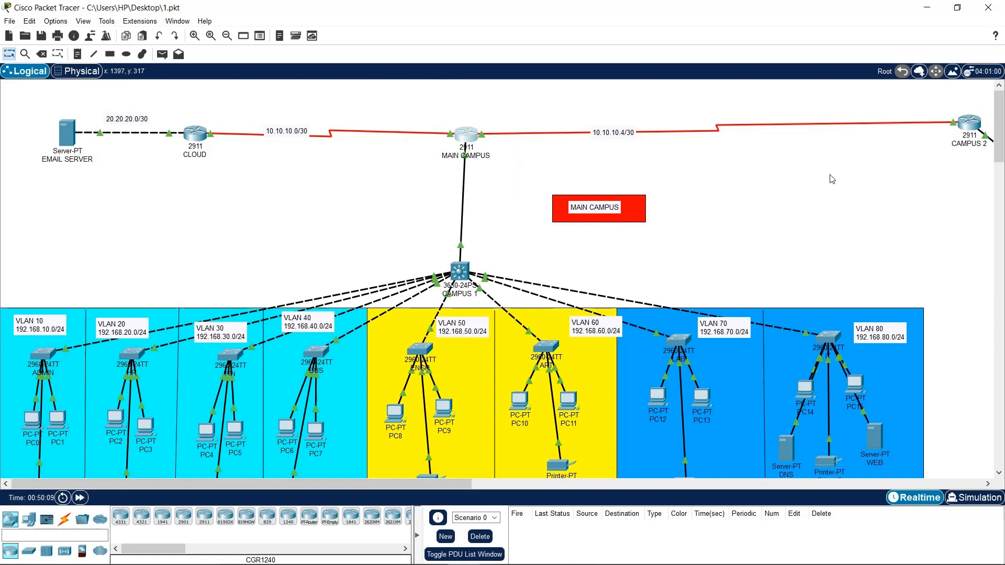
drag(457, 483, 607, 478)
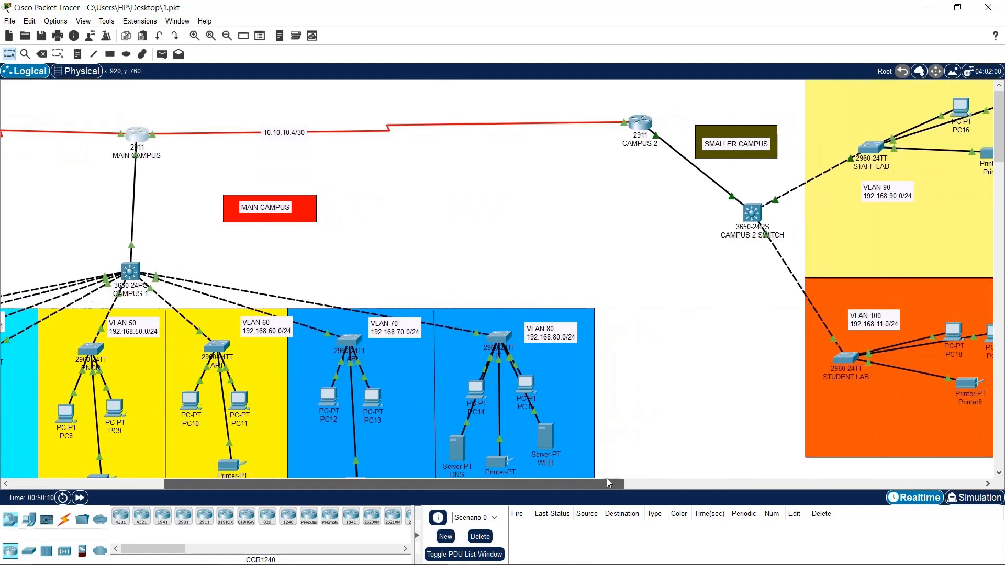
click(648, 127)
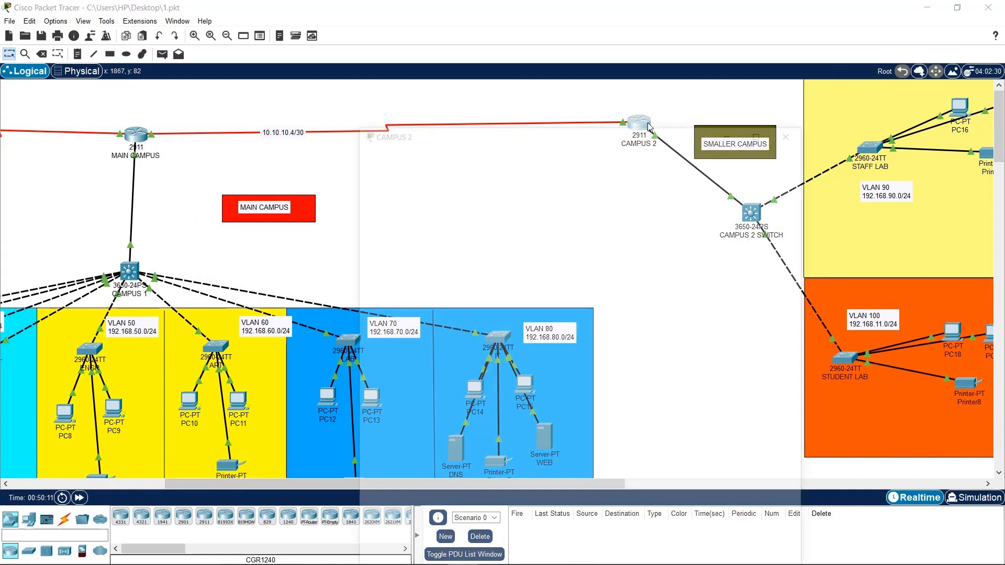
drag(596, 116, 717, 64)
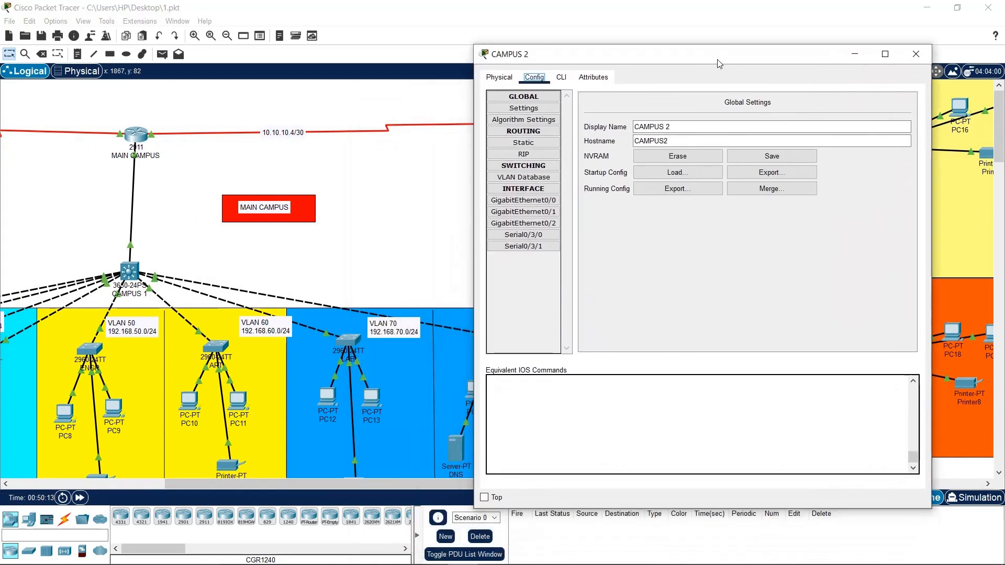
click(560, 79)
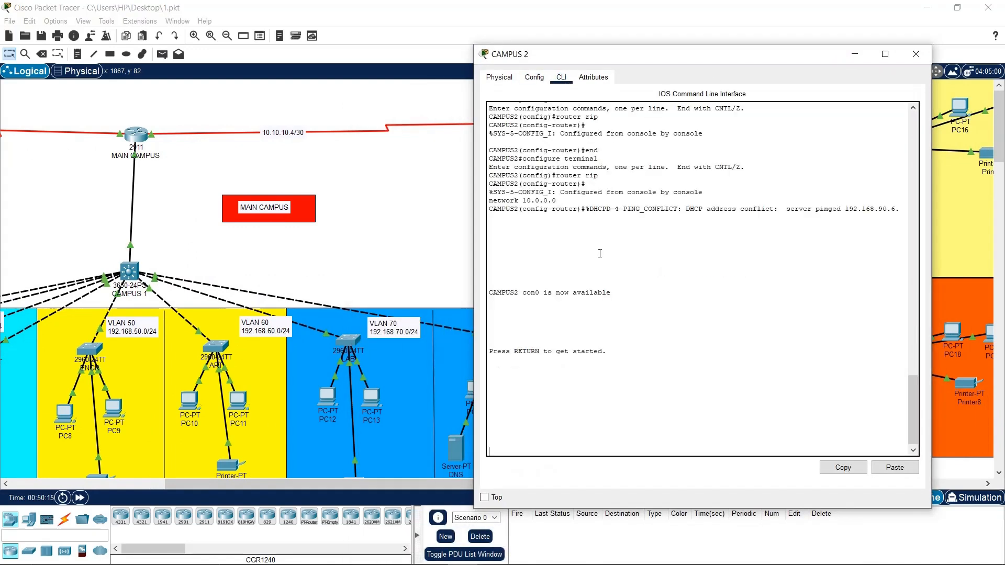
Enter privileged mode with en and global configuration with conf t on CAMPUS 2
key(Return)
key(Return)
key(Return)
key(Return)
key(Return)
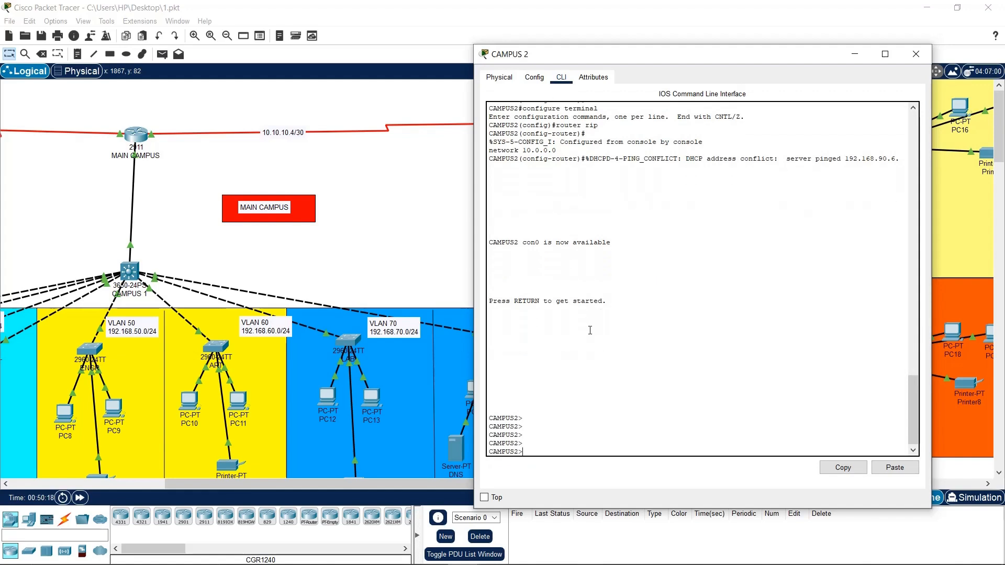
text(en)
key(Return)
text(conf t)
key(Return)
key(Return)
key(Return)
key(Return)
key(Return)
key(Return)
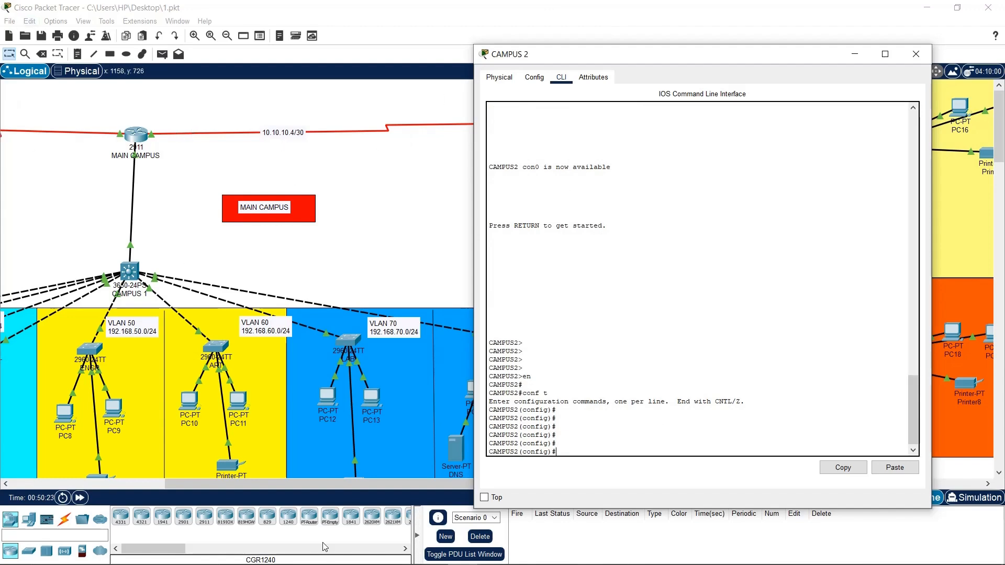
Keep the CAMPUS 2 window on top and reveal the 10.10.10.0/30 and 20.20.20.0/30 links
click(484, 497)
drag(447, 487, 252, 471)
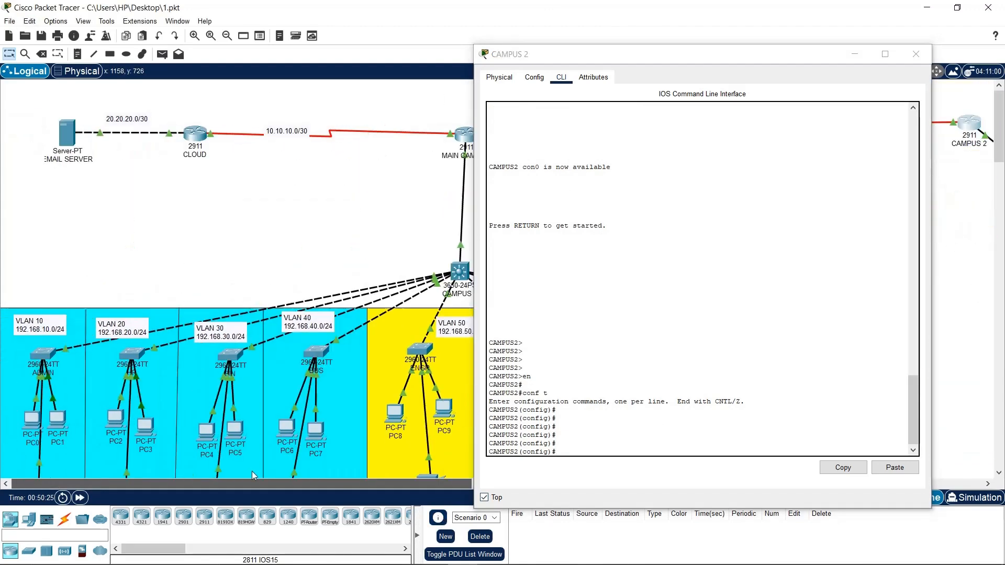
mouse_move(306, 110)
mouse_down()
mouse_move(163, 148)
mouse_move(170, 193)
mouse_up()
mouse_move(144, 122)
mouse_down()
mouse_move(119, 124)
mouse_move(146, 134)
mouse_up()
drag(575, 58, 441, 84)
drag(530, 69, 727, 66)
drag(306, 107, 256, 165)
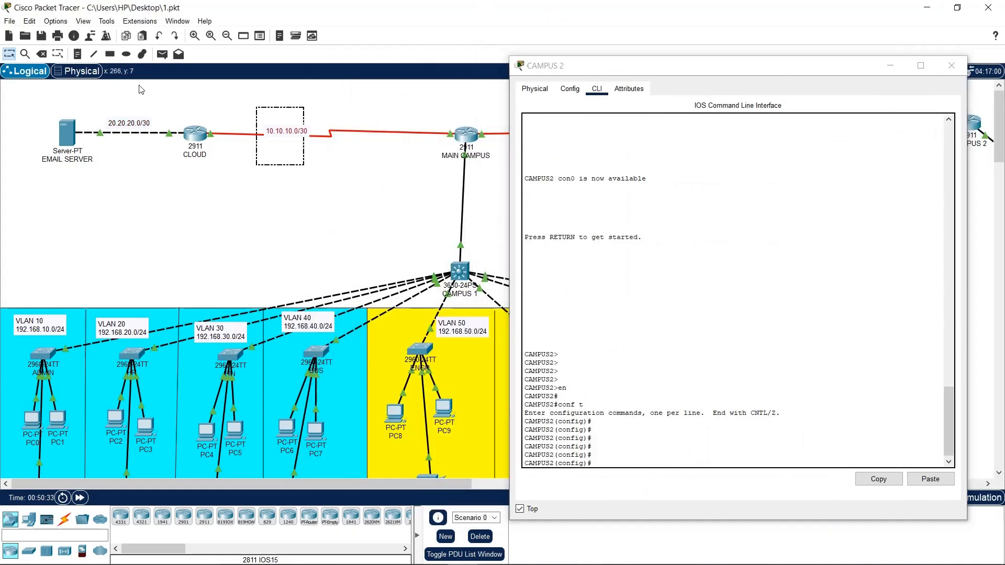
drag(139, 86, 112, 143)
Begin the CAMPUS 2 route command ip route 10.10.10.0 255.255.255.252
click(793, 434)
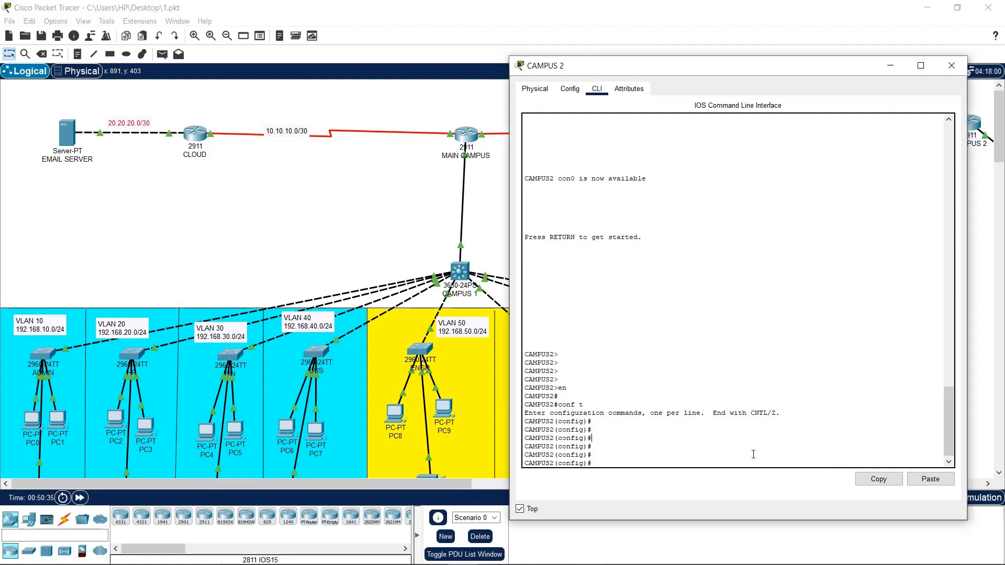
text(ip rp)
text(ute 192.1)
text(68)
key(BackSpace)
key(BackSpace)
key(BackSpace)
key(BackSpace)
key(BackSpace)
key(BackSpace)
key(BackSpace)
text(10.10.10.0 255.255.255.252)
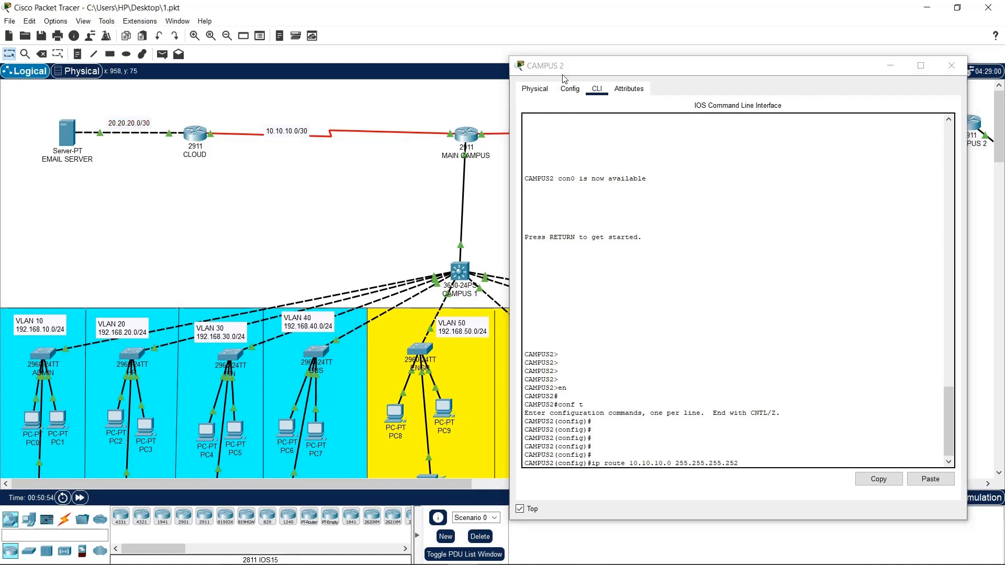
drag(564, 66, 358, 194)
Finish the CAMPUS 2 route to 10.10.10.0/30 with next hop 10.10.10.5
click(570, 196)
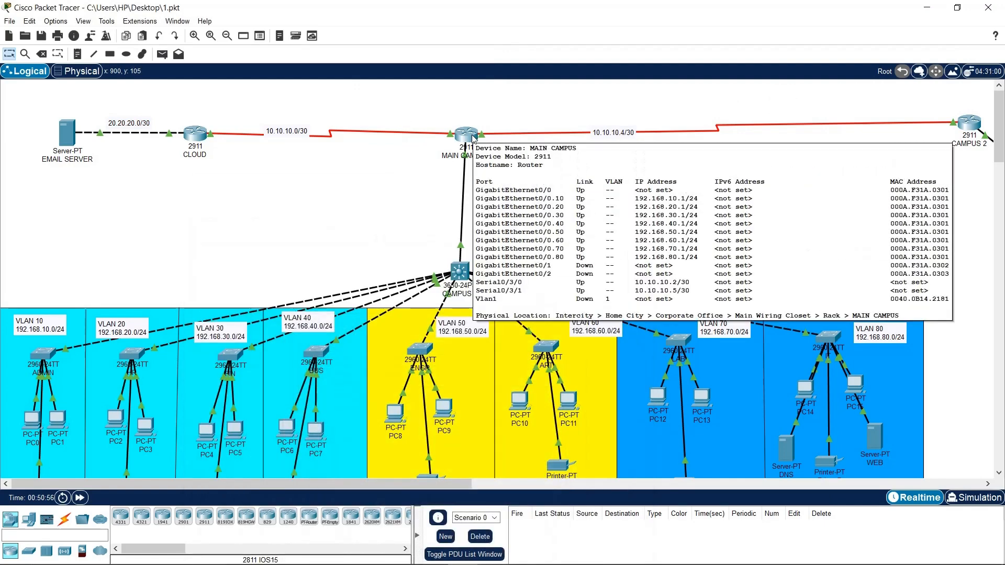
click(967, 123)
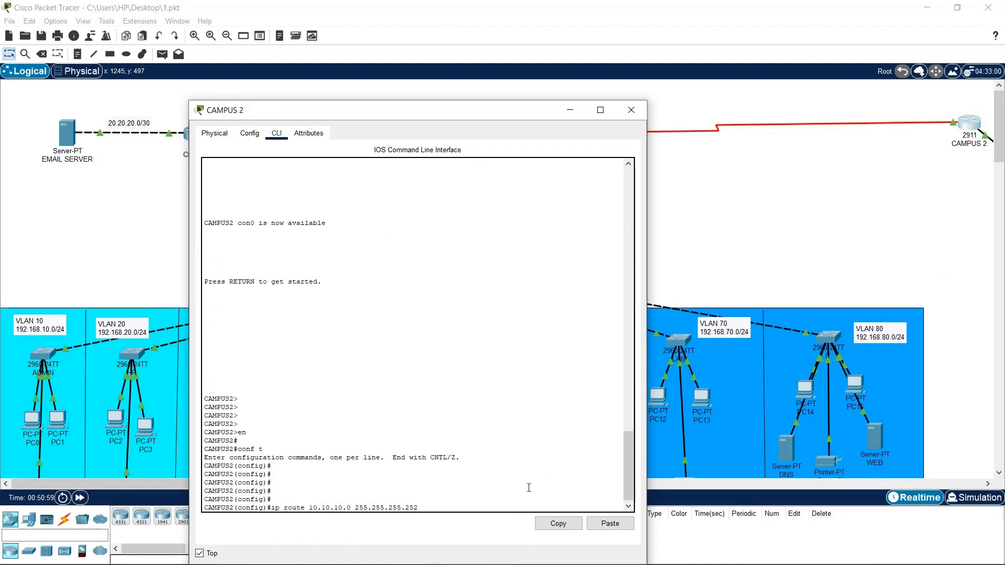
text(10.10.10.)
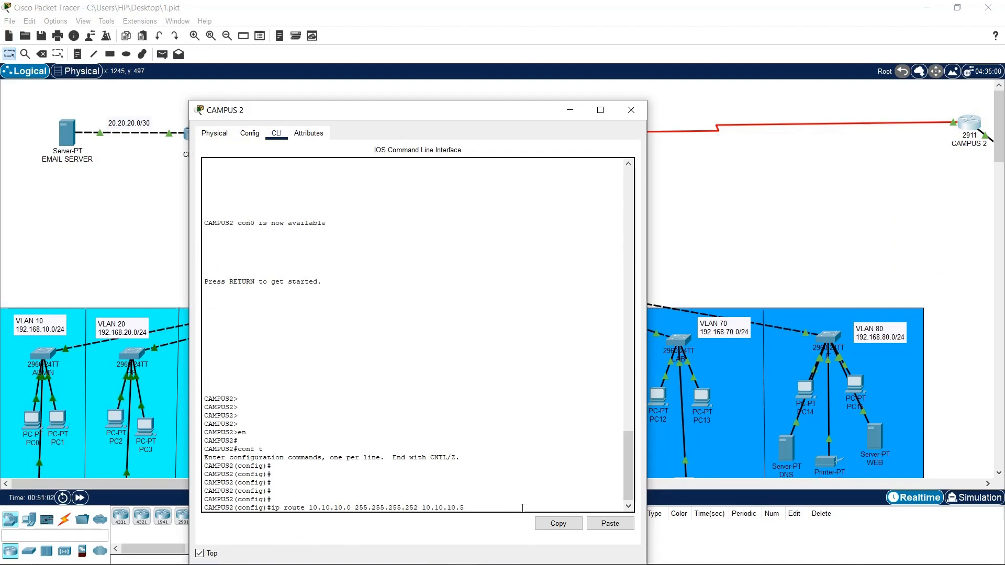
text(5)
key(Return)
Add the CAMPUS 2 route to 20.20.20.0 255.255.255.252 via 10.10.10.5
key(Up)
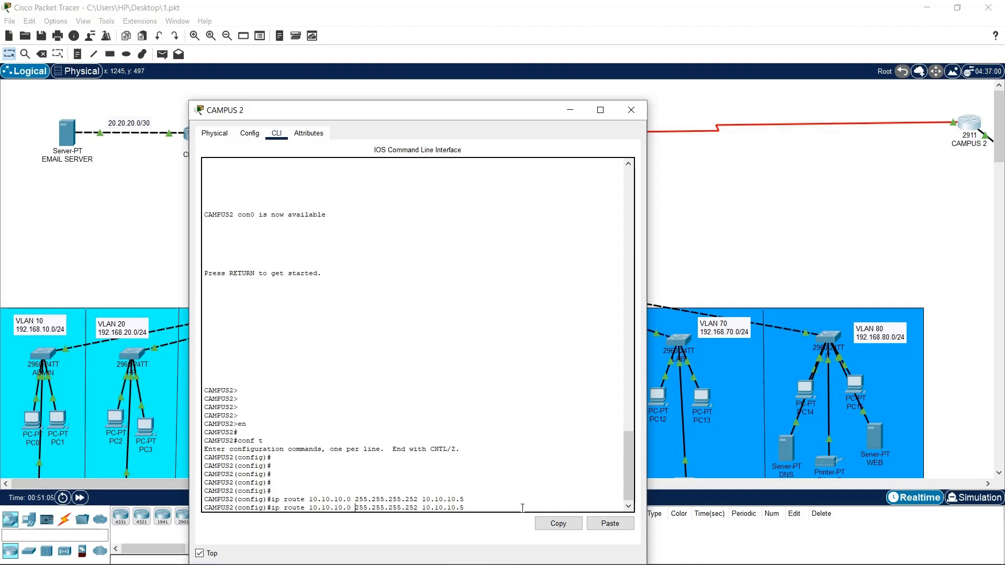
key(BackSpace)
key(BackSpace)
key(BackSpace)
key(BackSpace)
key(BackSpace)
key(BackSpace)
key(BackSpace)
key(BackSpace)
text(20.20.20)
key(Return)
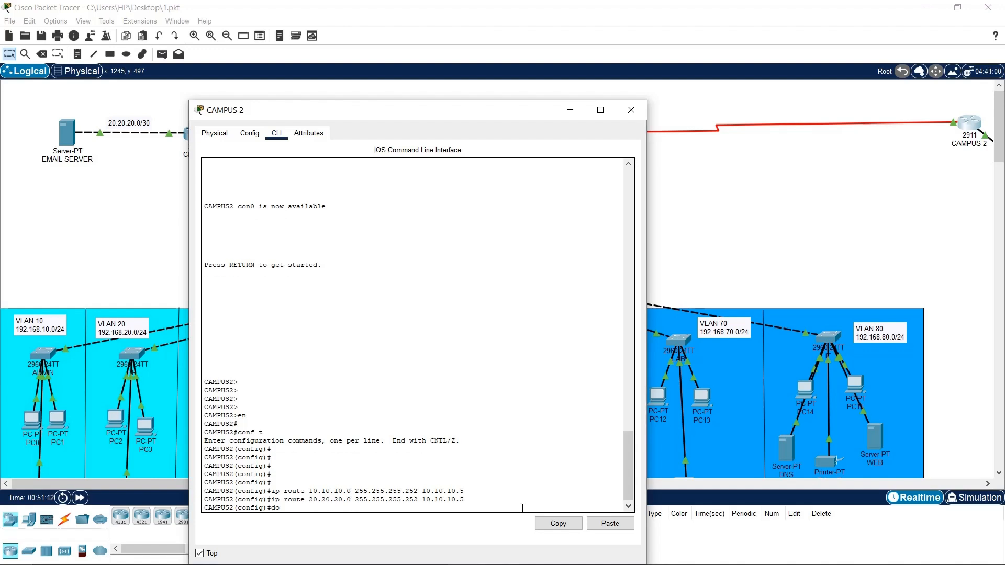
Save the CAMPUS 2 configuration with do wr and close its window
text(do wr)
key(Return)
key(Return)
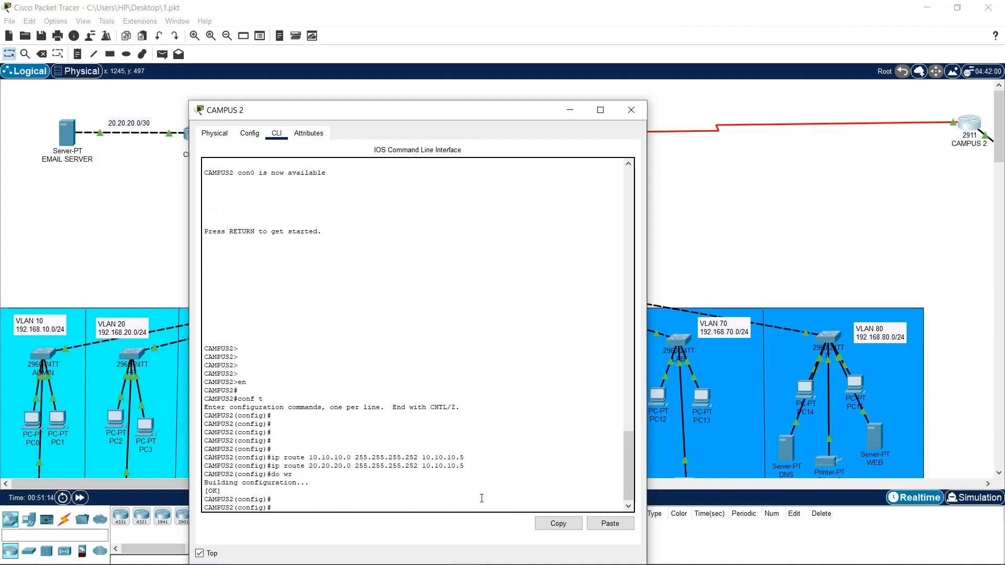
click(631, 109)
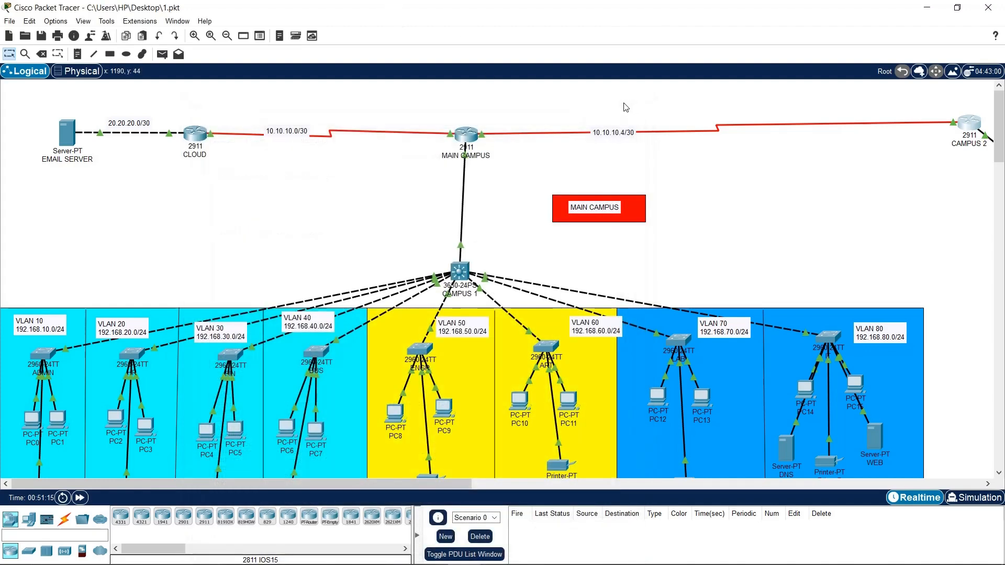
drag(627, 104, 563, 162)
drag(505, 110, 455, 192)
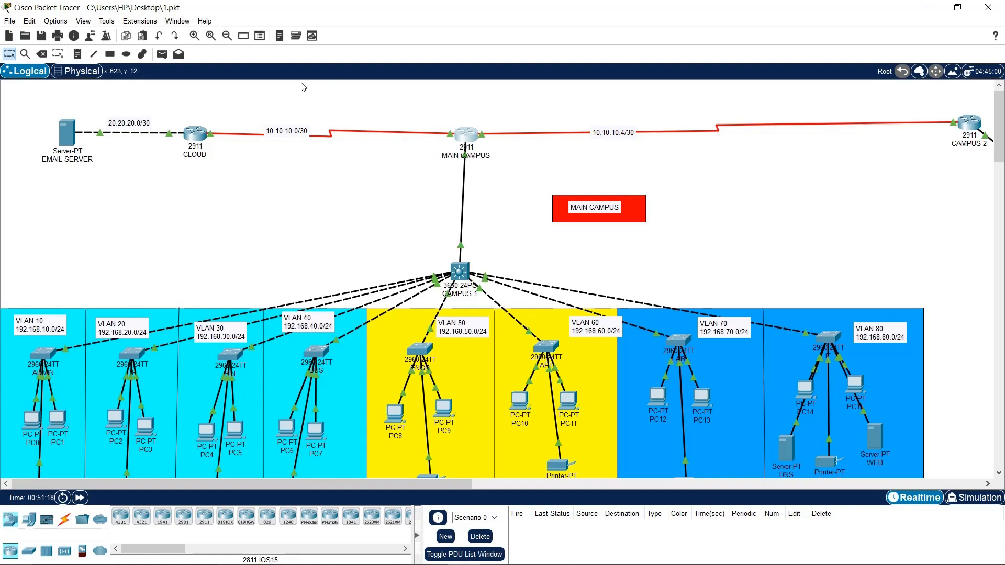
drag(327, 85, 45, 234)
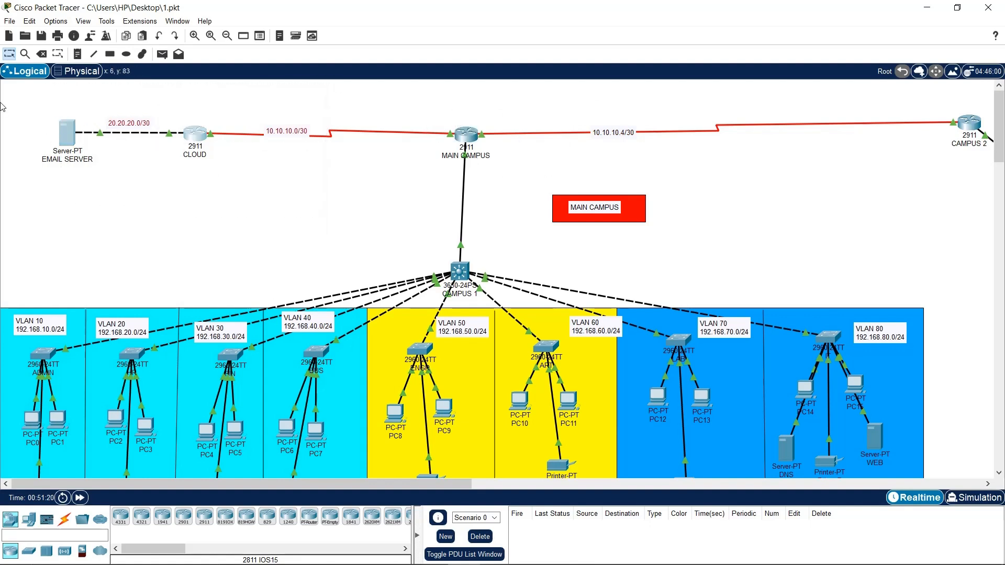
Reopen the CAMPUS 2 router's command line
click(545, 158)
drag(493, 98, 418, 156)
drag(275, 89, 2, 190)
drag(480, 101, 430, 288)
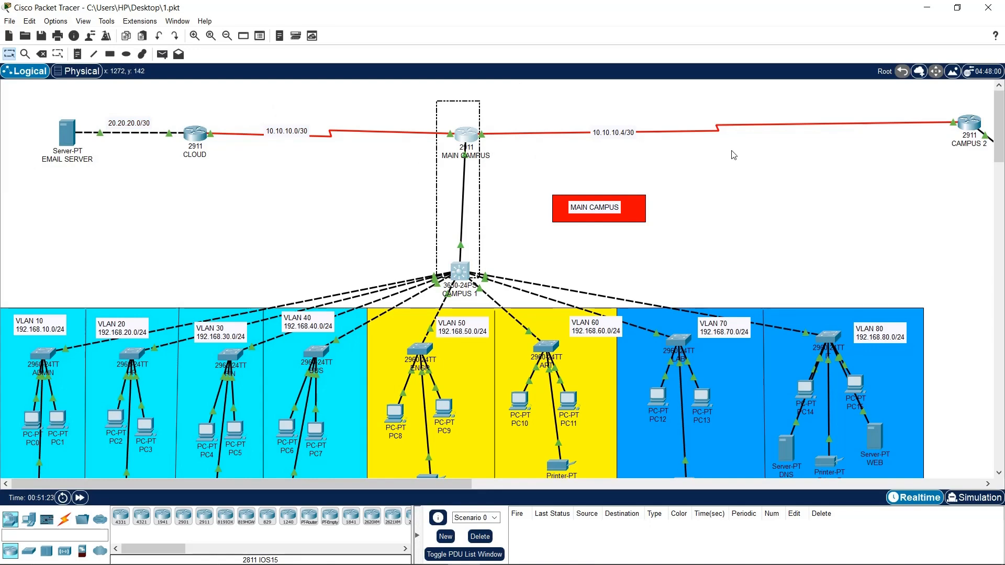
click(969, 123)
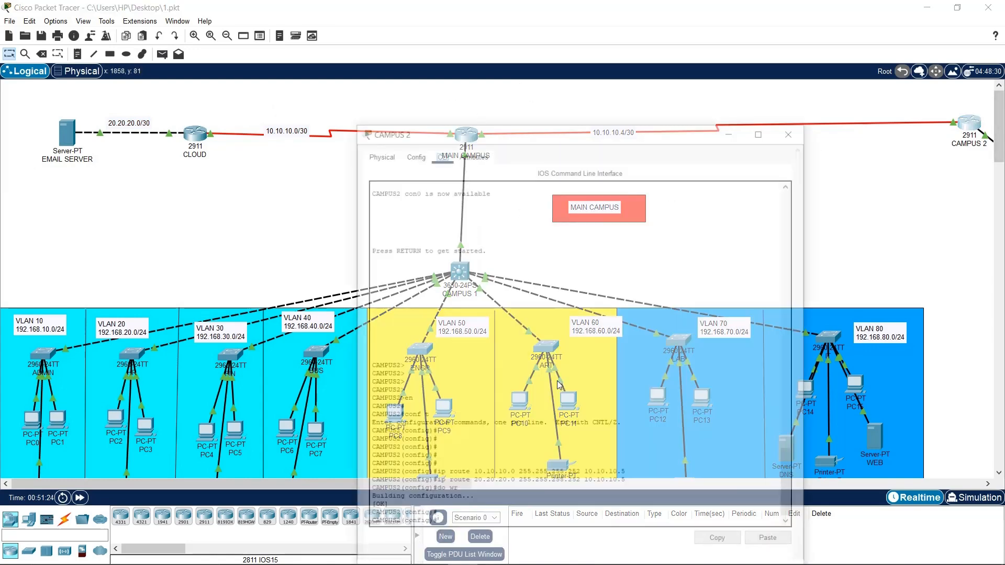
click(573, 492)
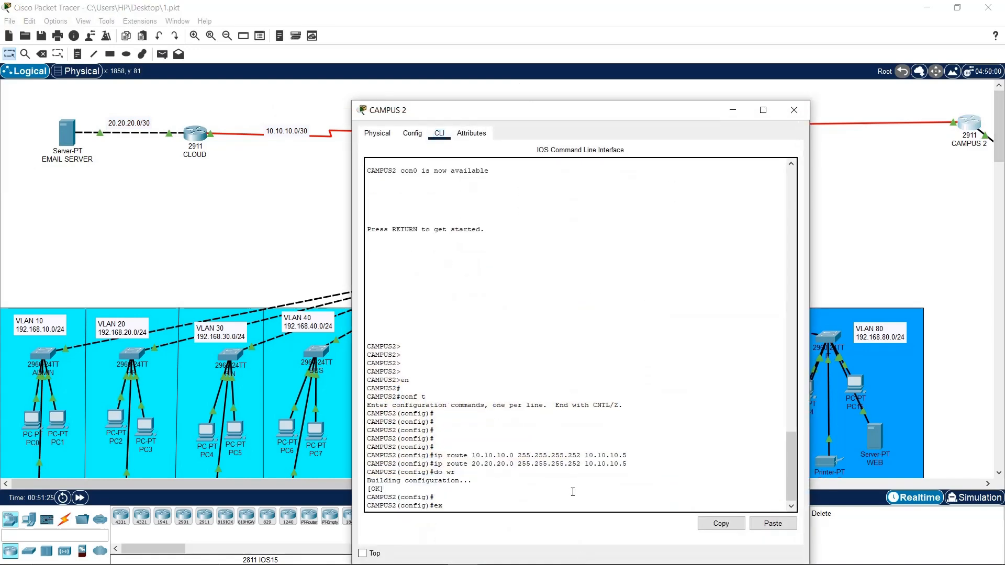
Ping 20.20.20.1 from CAMPUS 2, which fails at 0 percent, then close the window
text(ex)
key(Return)
key(Return)
key(Return)
key(Return)
text(ping 2)
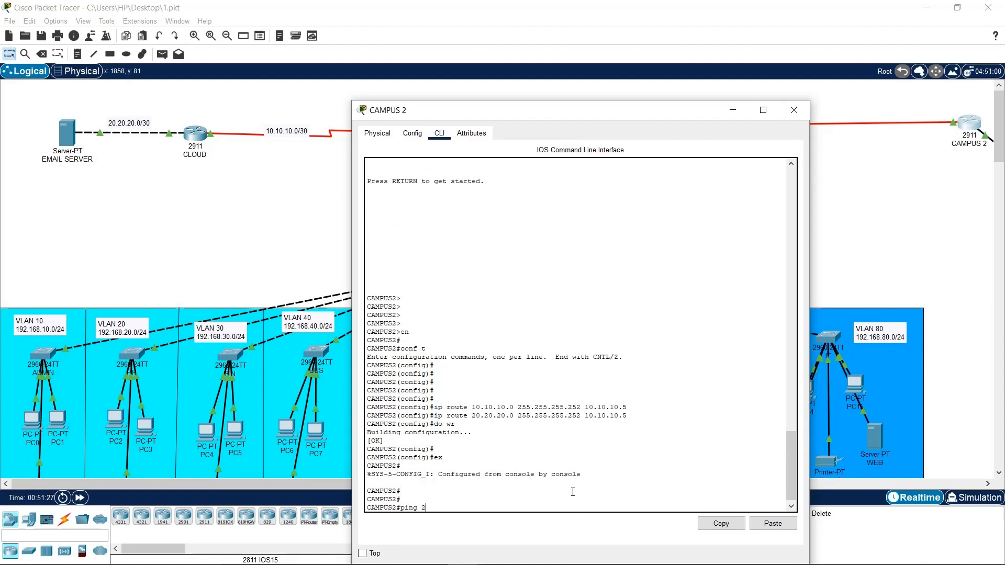
text(0.20.20.1)
key(Return)
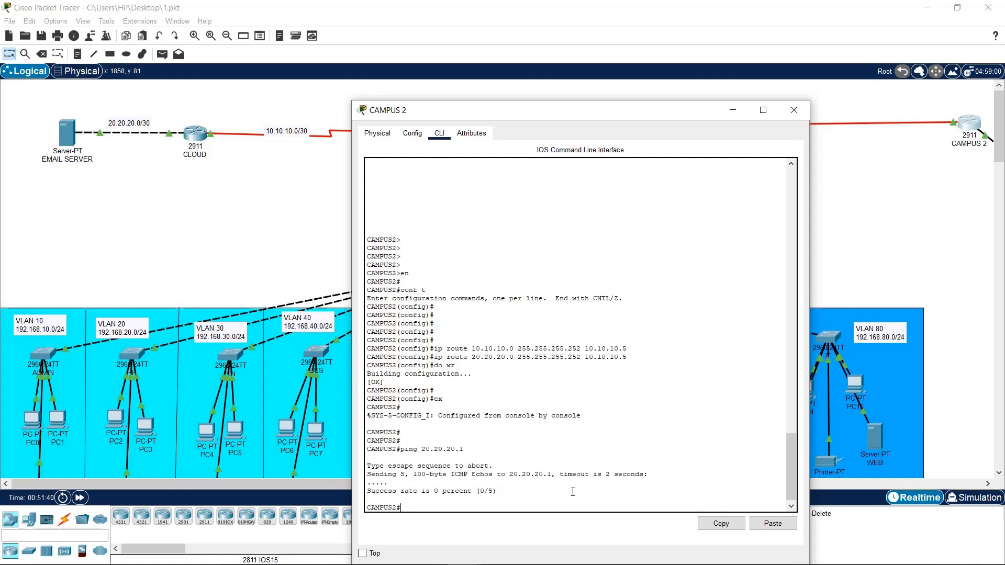
key(Up)
key(BackSpace)
key(BackSpace)
key(BackSpace)
key(BackSpace)
key(BackSpace)
key(BackSpace)
key(BackSpace)
key(BackSpace)
key(BackSpace)
key(BackSpace)
key(BackSpace)
click(794, 110)
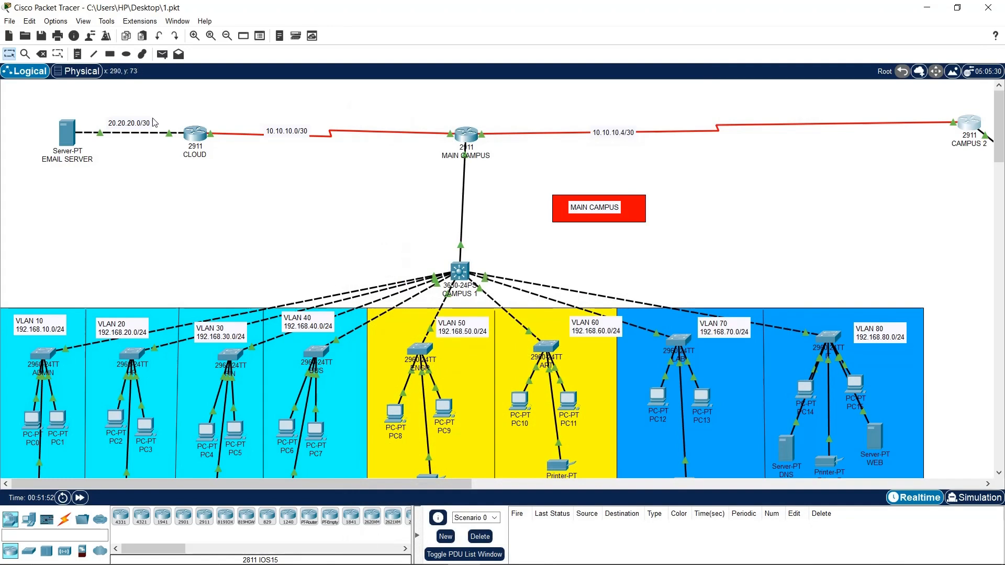
Open the CLOUD router's CLI and reposition its window
click(194, 136)
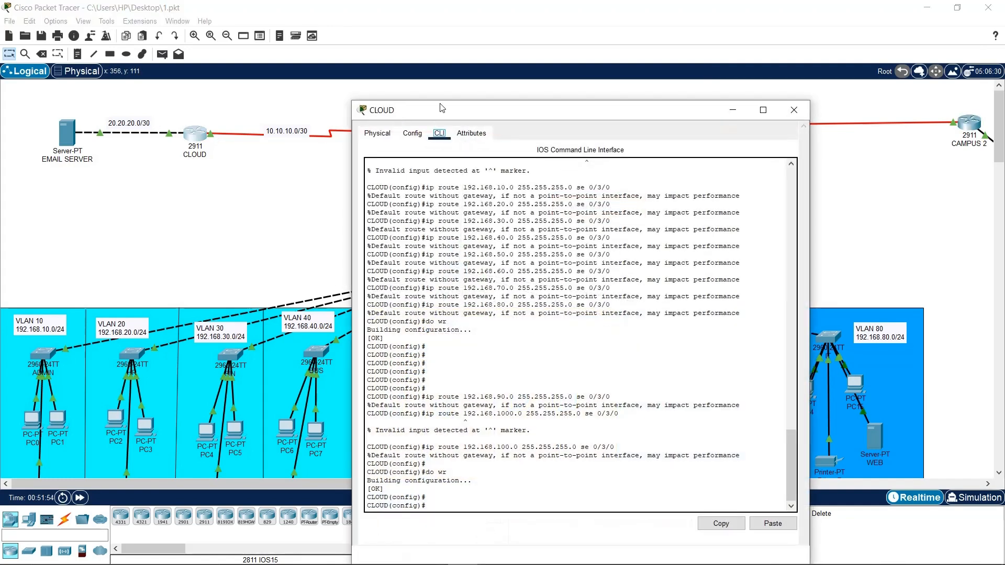
drag(440, 107, 252, 227)
drag(404, 220, 407, 97)
key(Return)
key(Return)
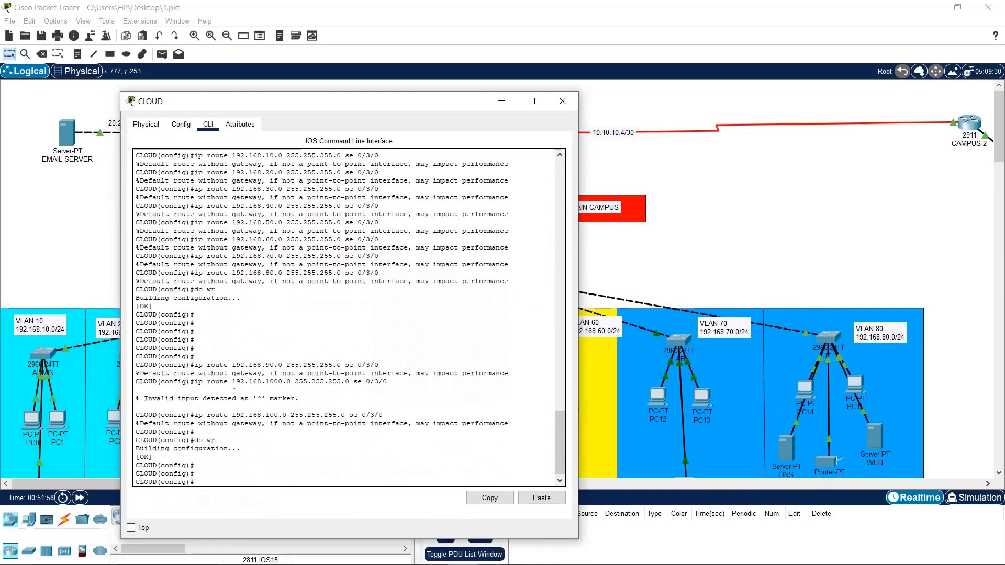
key(Return)
Add a CLOUD static route to 10.10.10.4 255.255.255.252 via se 0/3/0
key(Up)
key(Up)
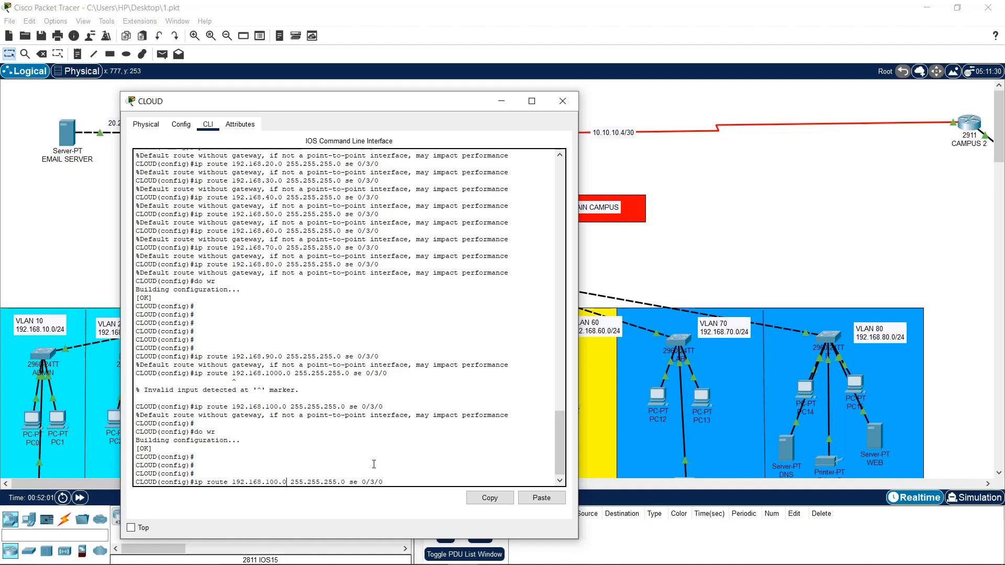
key(Left)
key(Left)
key(Left)
key(Left)
key(Left)
key(Left)
key(Left)
key(Left)
key(Left)
key(BackSpace)
key(BackSpace)
key(BackSpace)
key(BackSpace)
key(BackSpace)
key(BackSpace)
key(BackSpace)
key(BackSpace)
key(BackSpace)
key(BackSpace)
key(BackSpace)
key(BackSpace)
key(BackSpace)
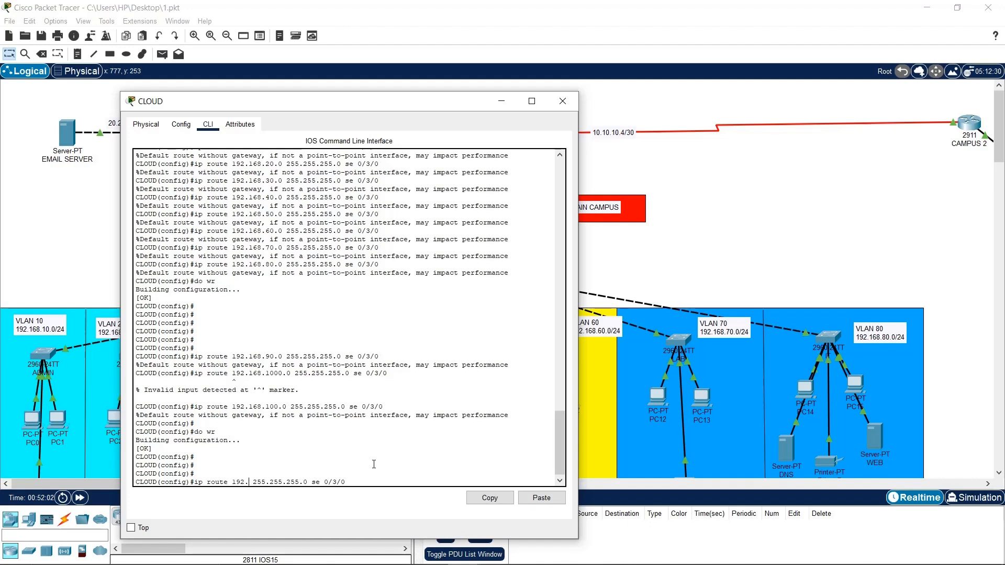
text(10.10.10.)
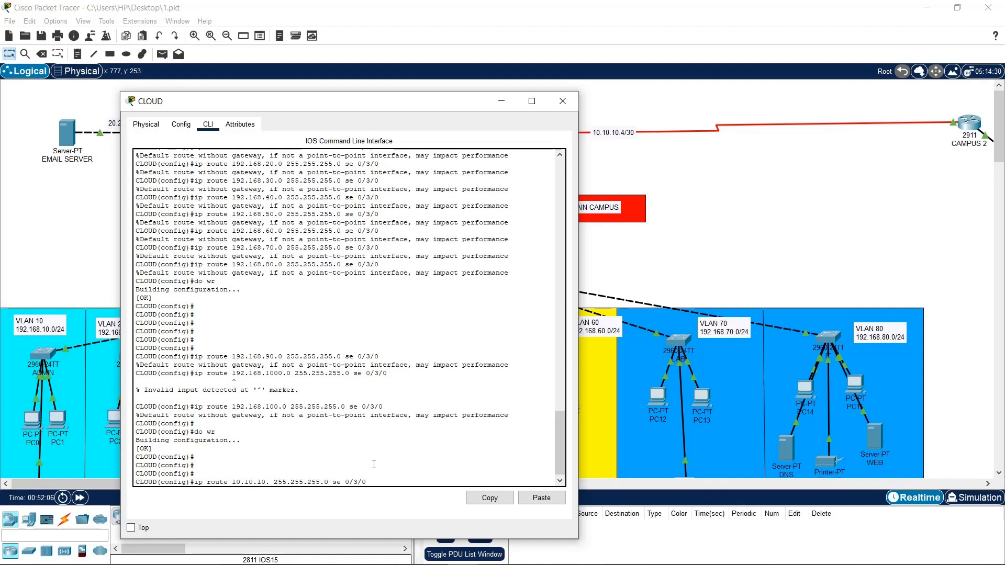
text(4)
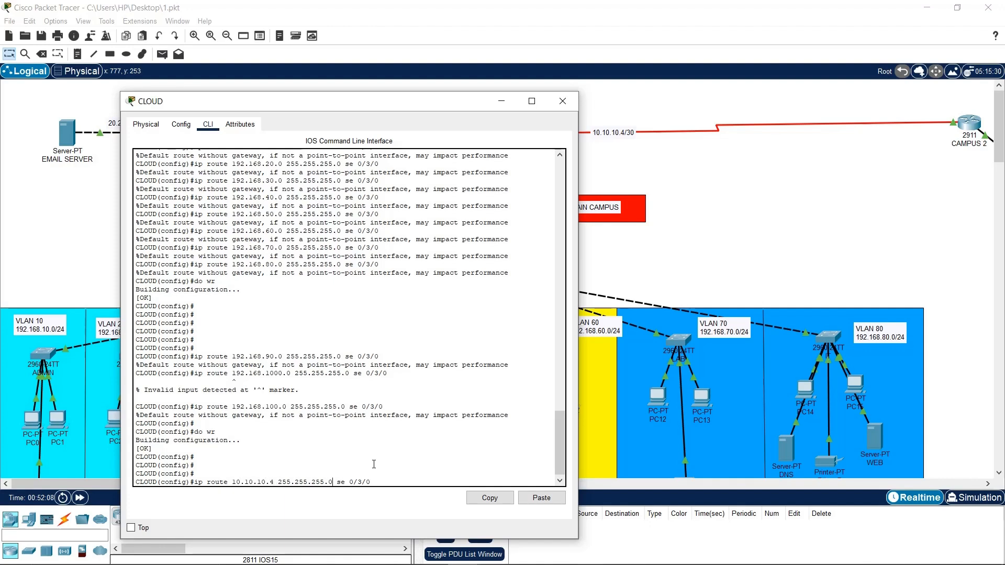
key(BackSpace)
text(252)
key(Return)
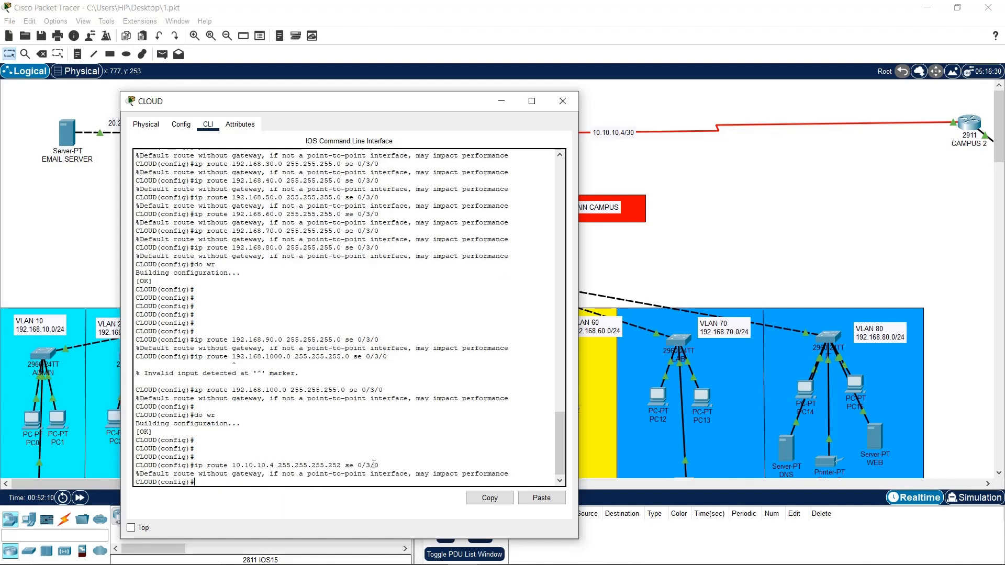
Save the CLOUD configuration with do wr and close its window
key(Return)
key(Return)
text(do wr)
key(Return)
key(Return)
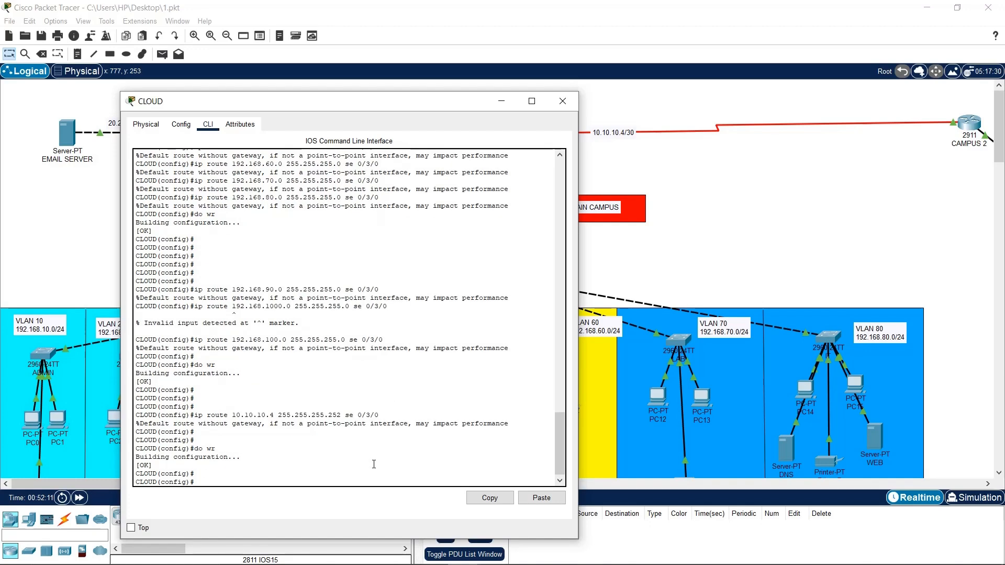
click(563, 101)
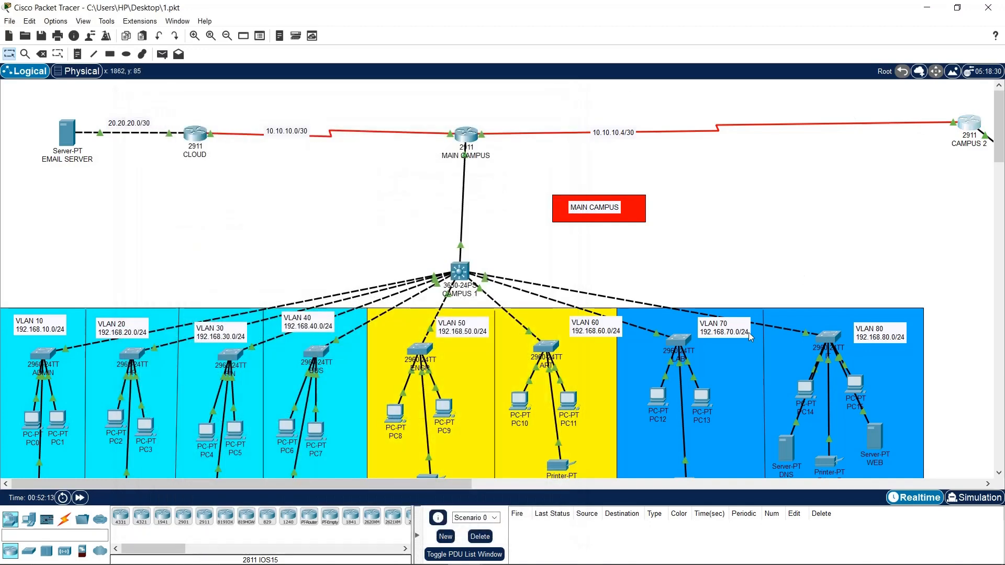
From the CAMPUS 2 router CLI, ping 20.20.20.1 and then 20.20.20.2
click(681, 396)
text(conf t)
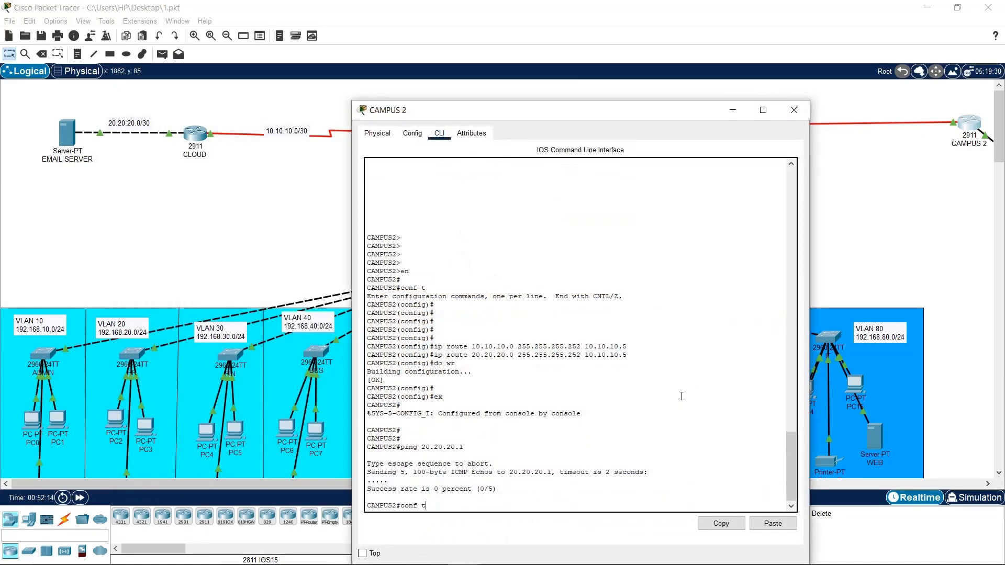
key(Return)
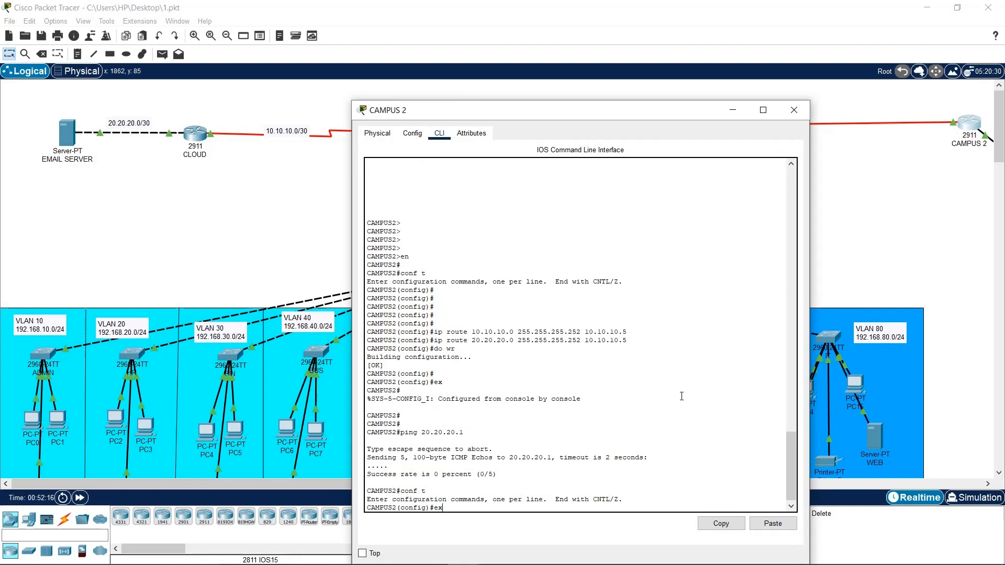
text(ex)
key(Return)
key(Up)
key(Return)
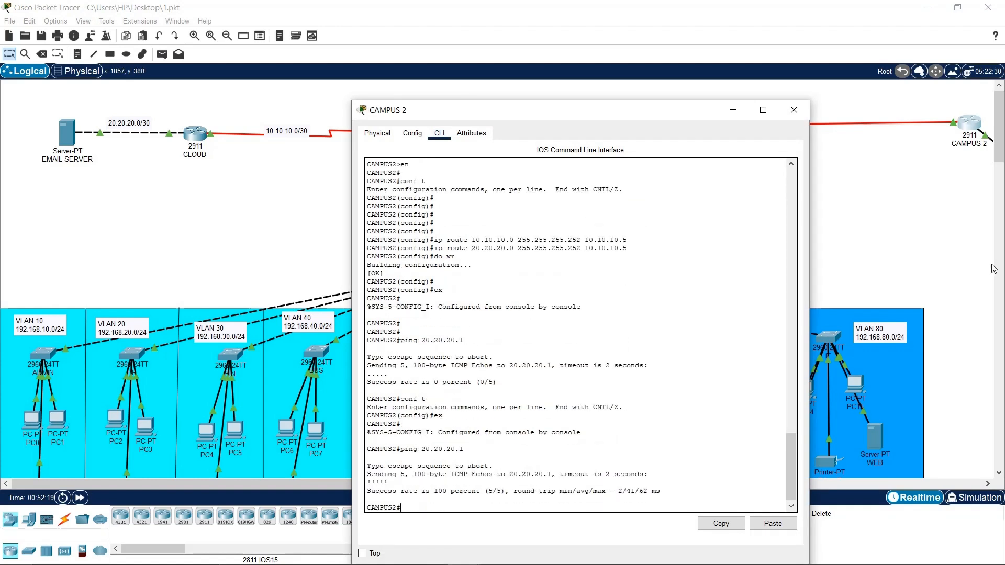
drag(683, 108, 655, 82)
key(Up)
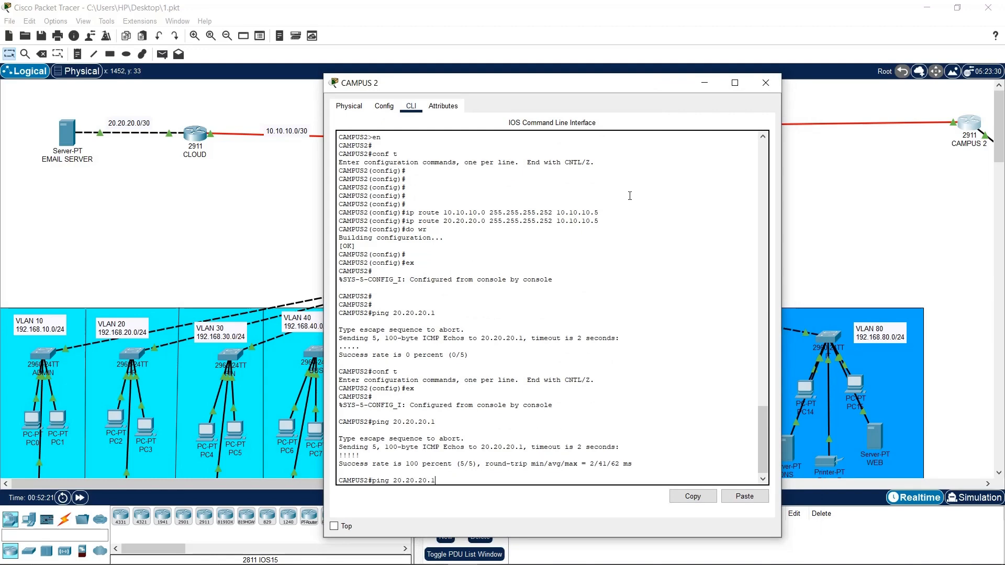
text(2)
key(Return)
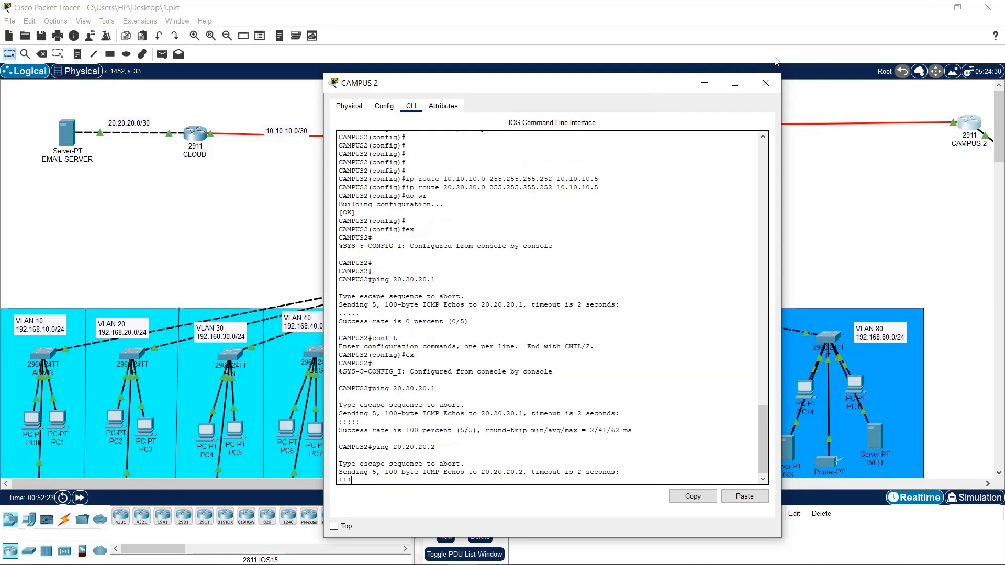
click(765, 83)
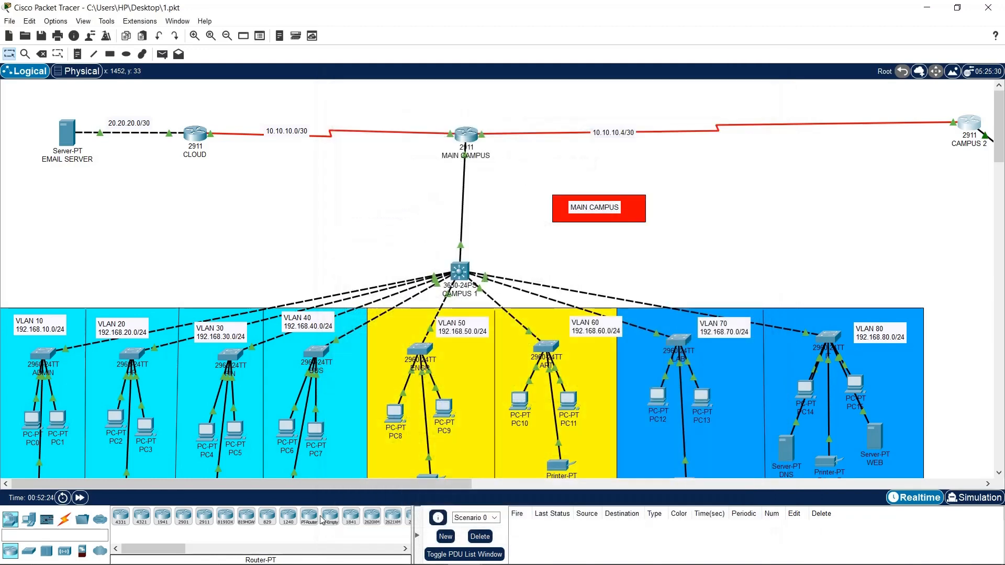
Ping 20.20.20.1 from PC16's command prompt
drag(335, 484, 580, 493)
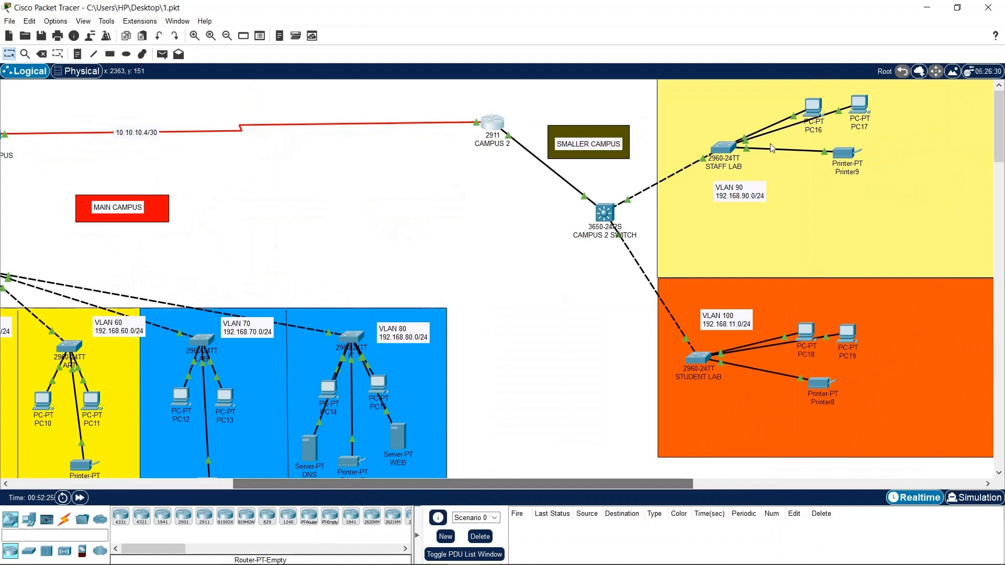
click(813, 113)
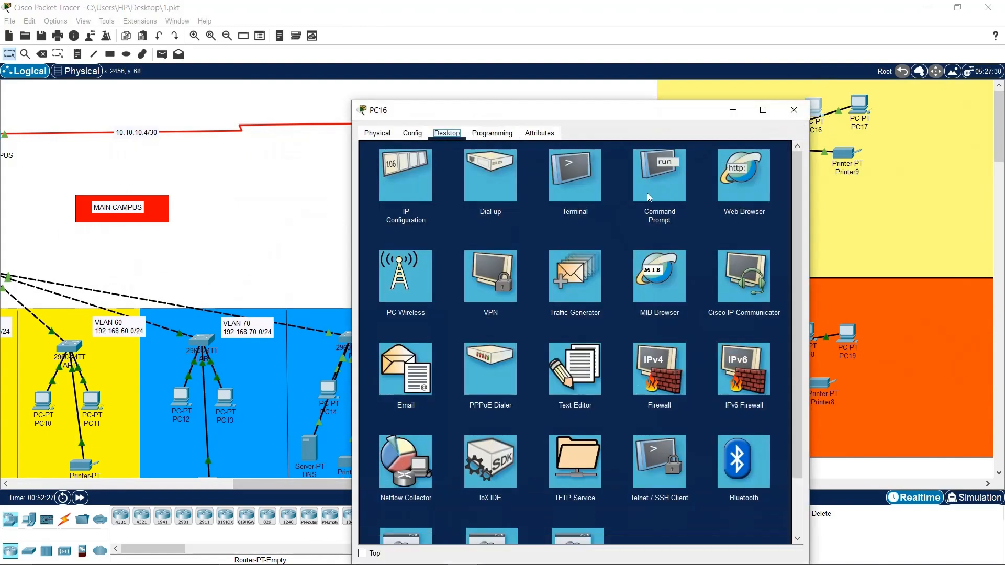
click(659, 173)
text(pi)
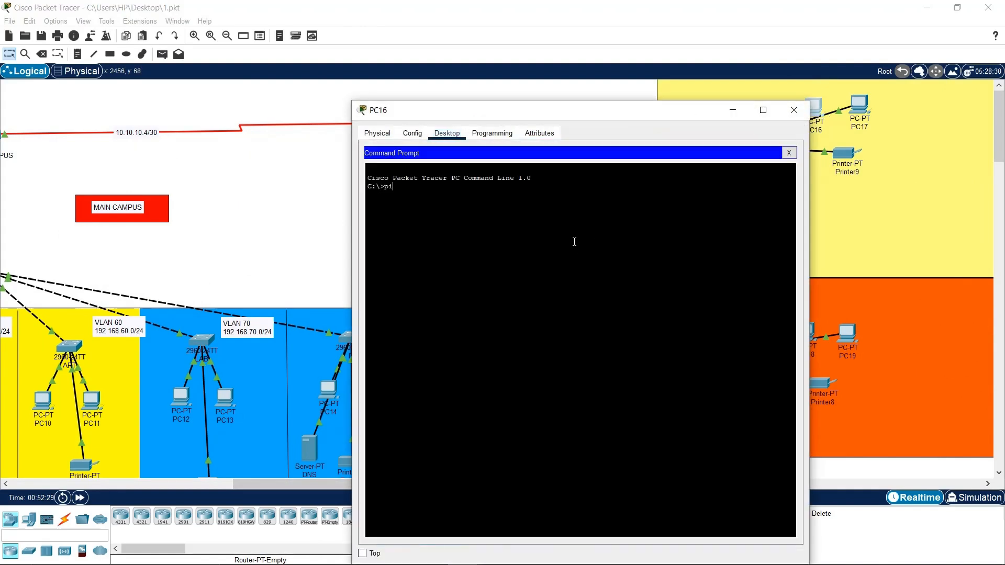
text(ng 20.20.20.1)
key(Return)
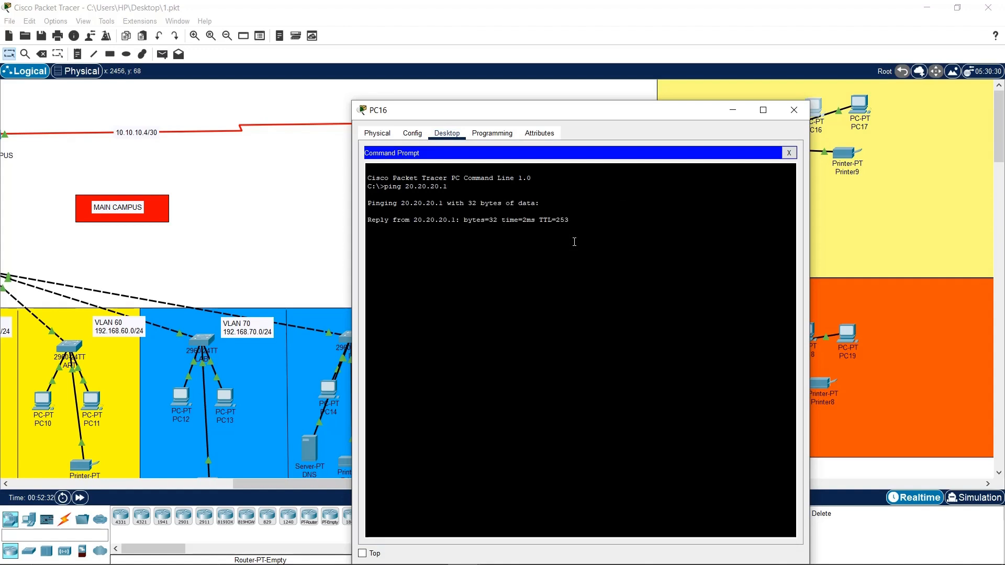
click(796, 104)
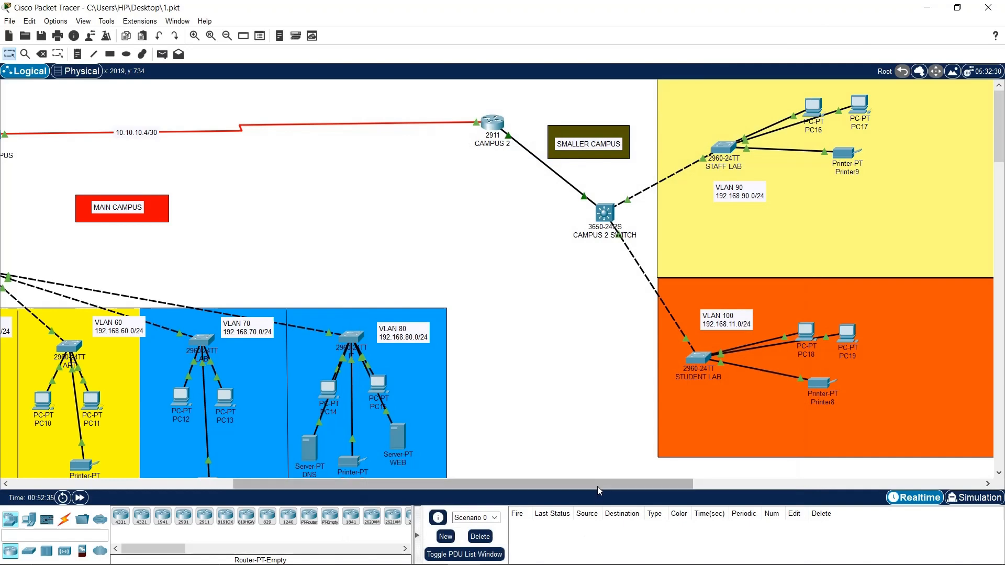
drag(598, 486, 301, 485)
Close the EMAIL SERVER window and review PC14's IP configuration
click(66, 132)
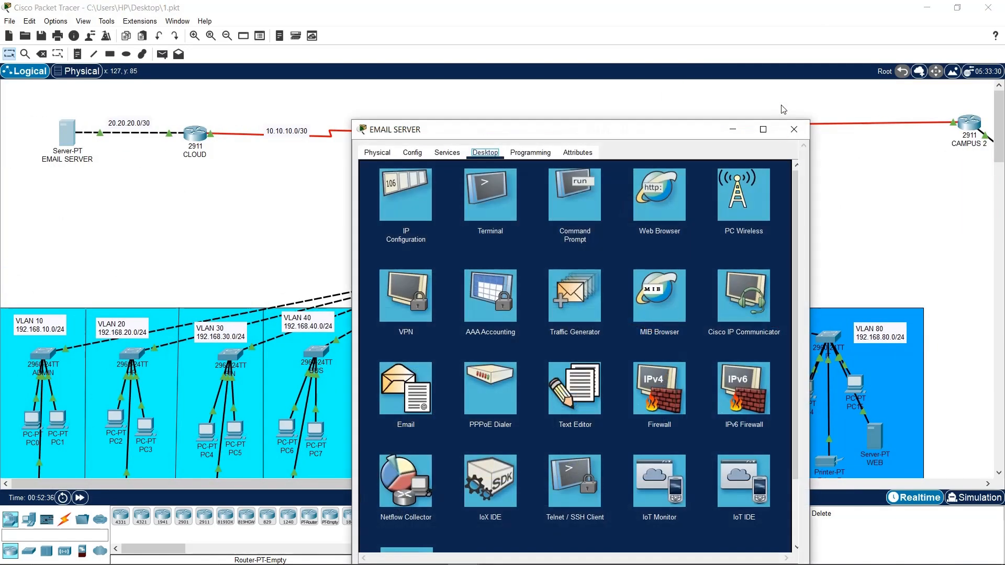
click(794, 129)
scroll(837, 290, down, 3)
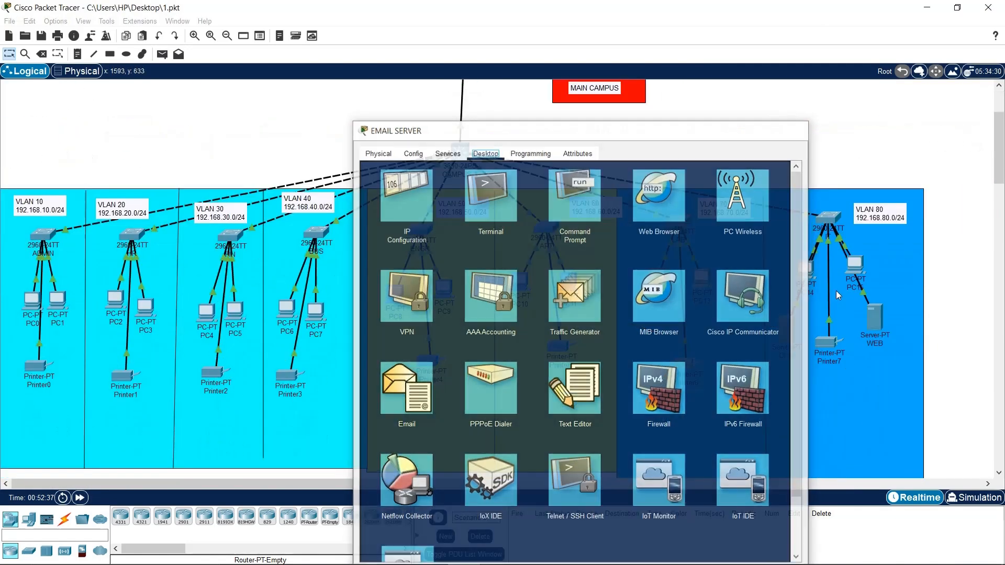
click(806, 272)
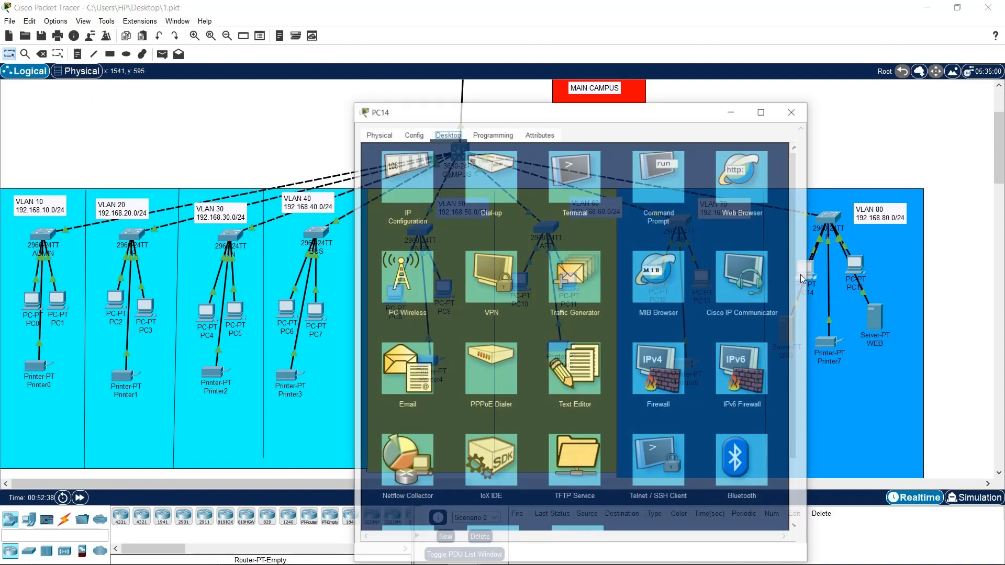
click(430, 181)
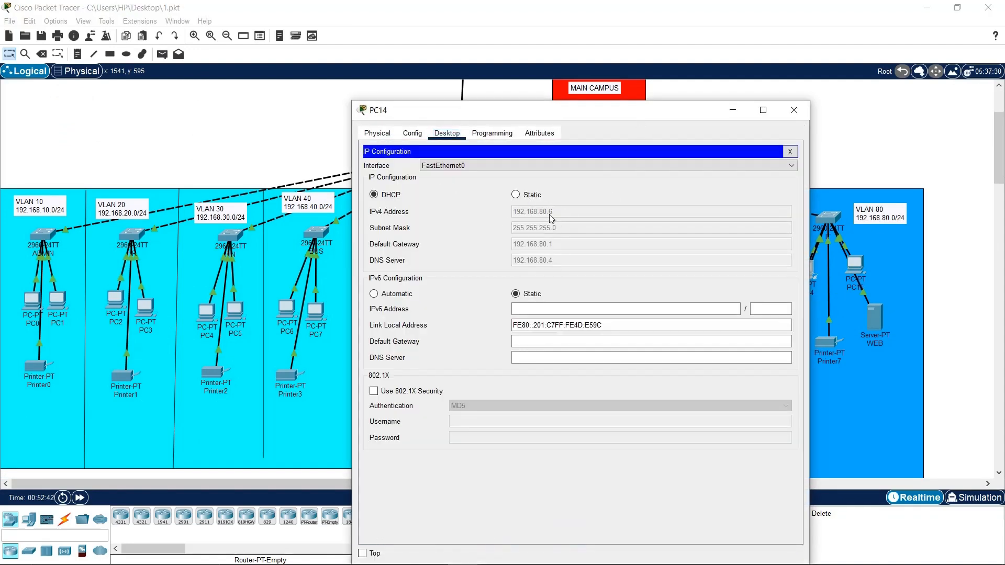
click(789, 151)
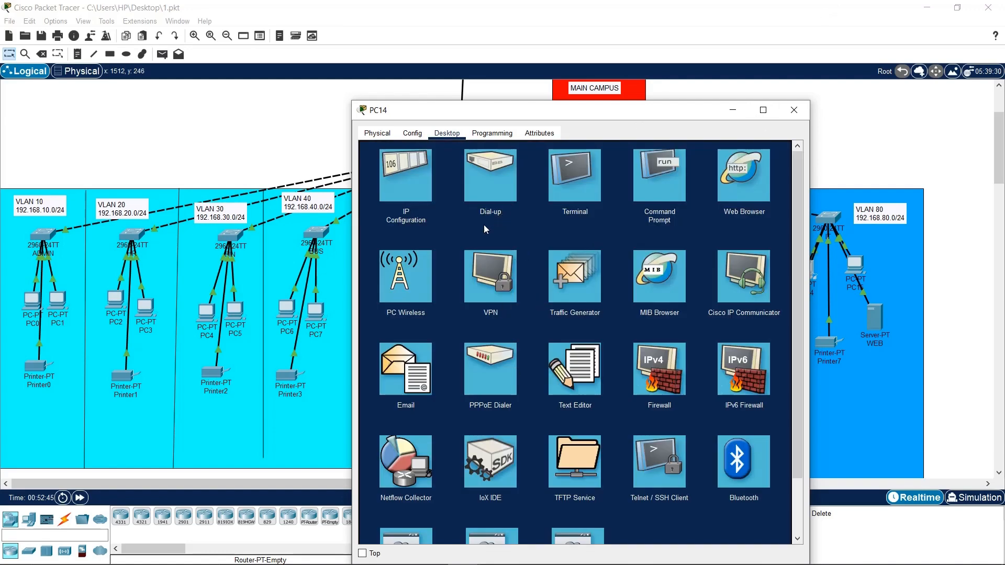
Change PC14's display name to IT1 and bring up its email setup
click(426, 137)
drag(632, 183, 454, 182)
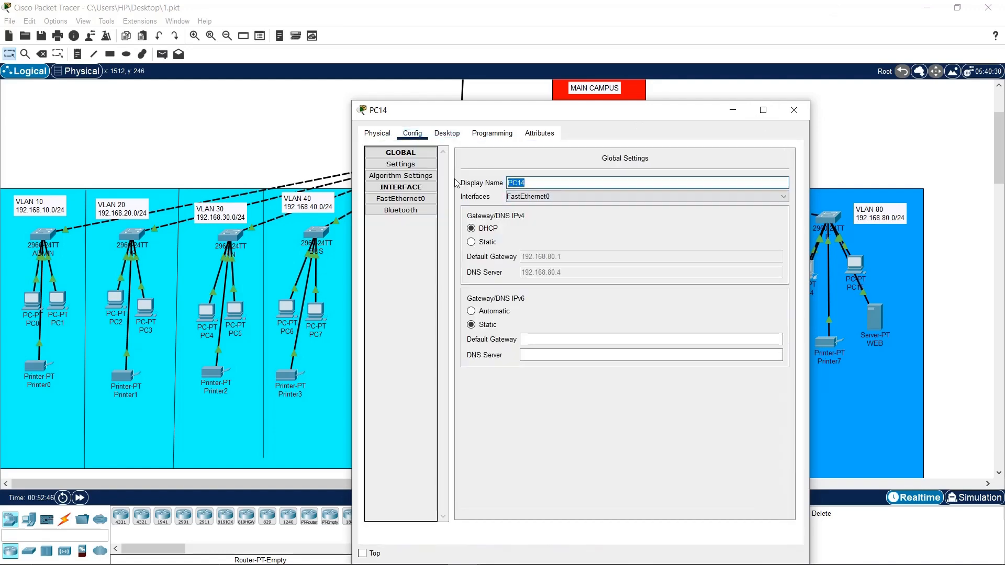
text(IT1)
click(447, 133)
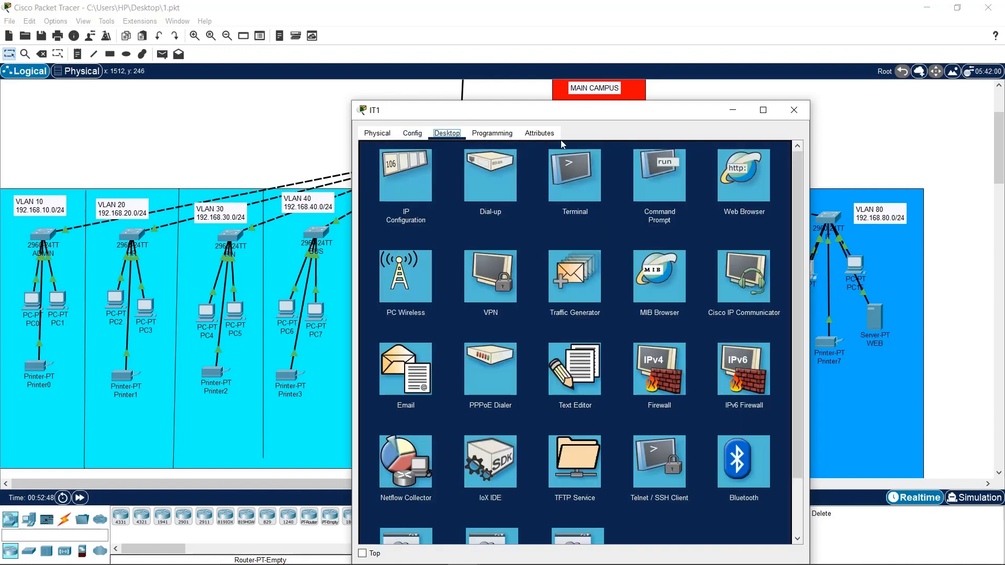
click(423, 346)
drag(603, 113, 508, 93)
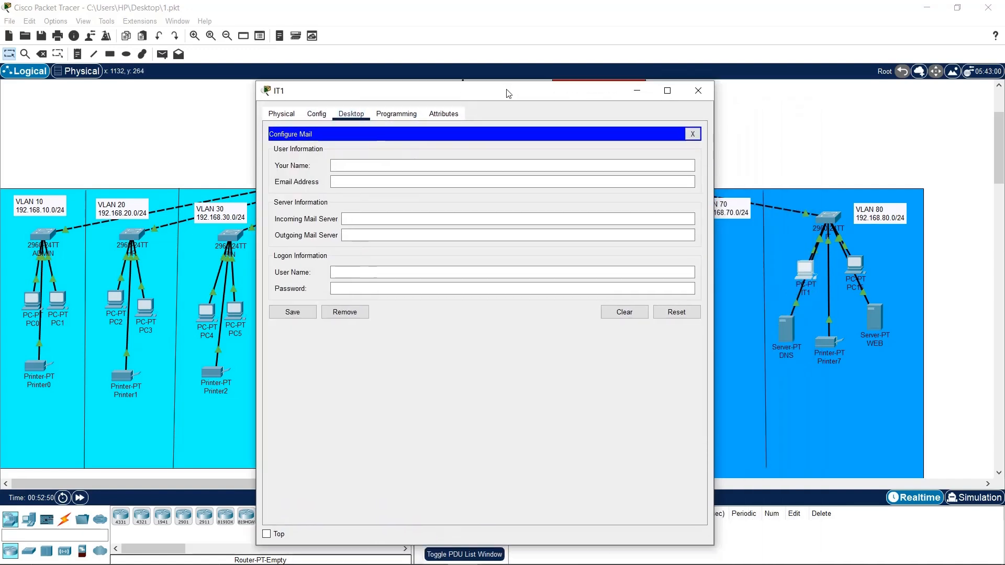
Enter the user's name and 'it1.futo.edu.com' as IT1's email address
click(464, 166)
text(CHUBBY)
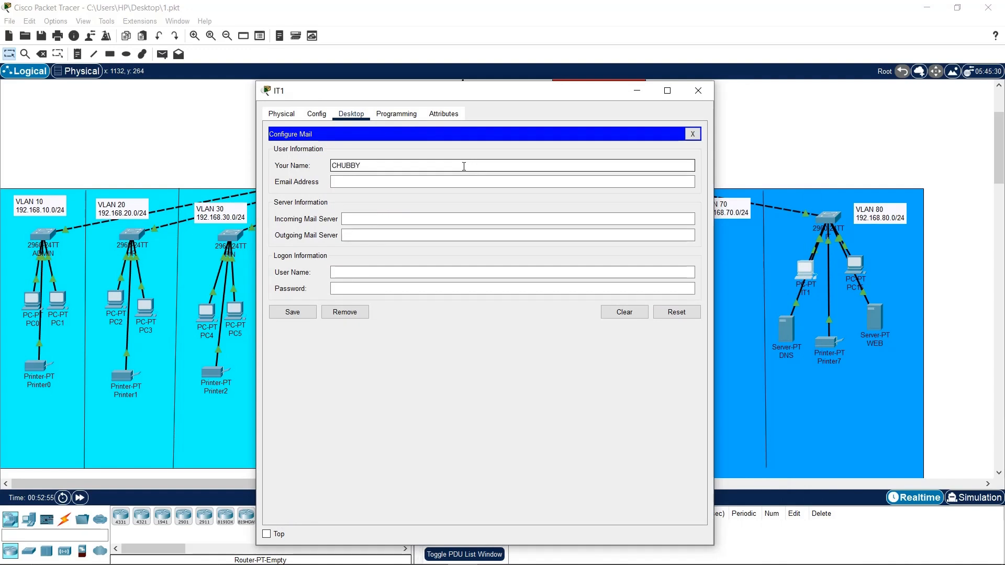
click(466, 178)
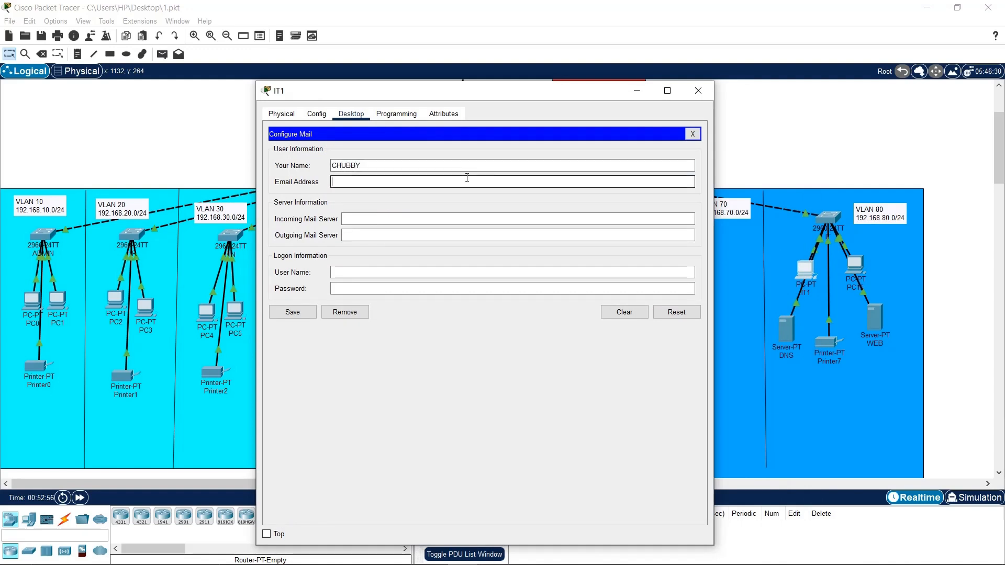
text(it1.futo.edu.com)
Review the EMAIL SERVER's email service settings, then return to IT1's mail form
drag(320, 92, 403, 91)
scroll(121, 209, up, 3)
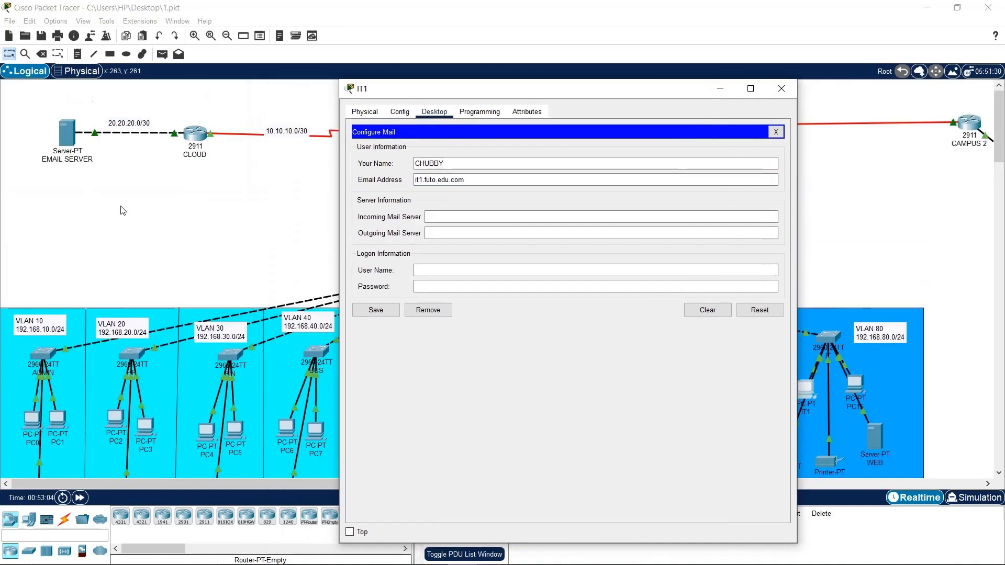
click(78, 144)
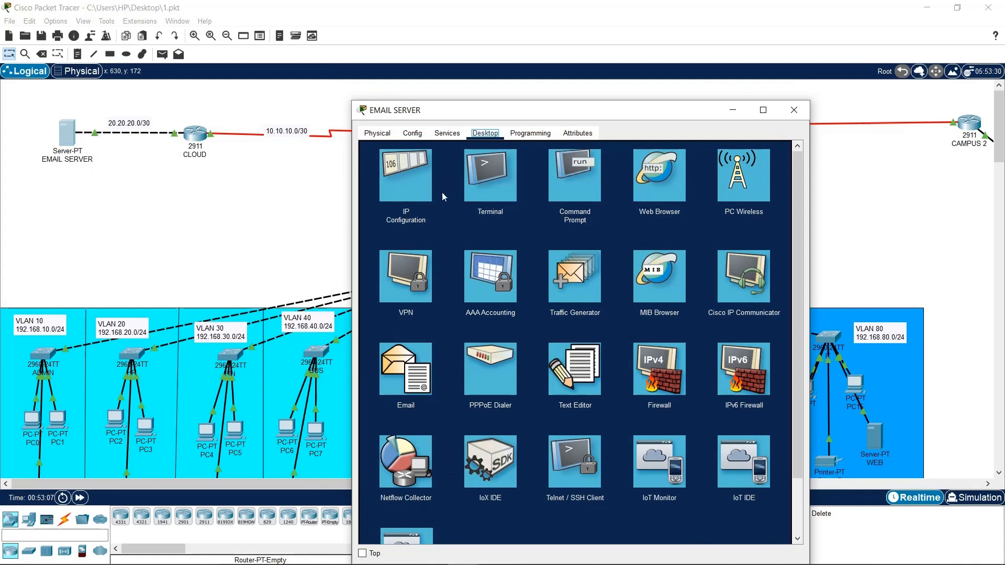
click(413, 134)
click(447, 134)
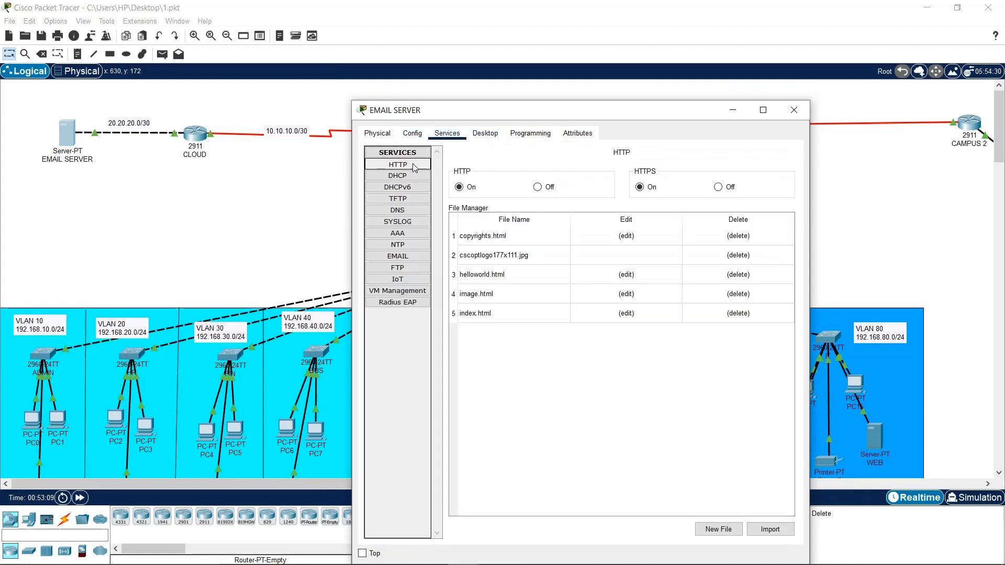
click(425, 257)
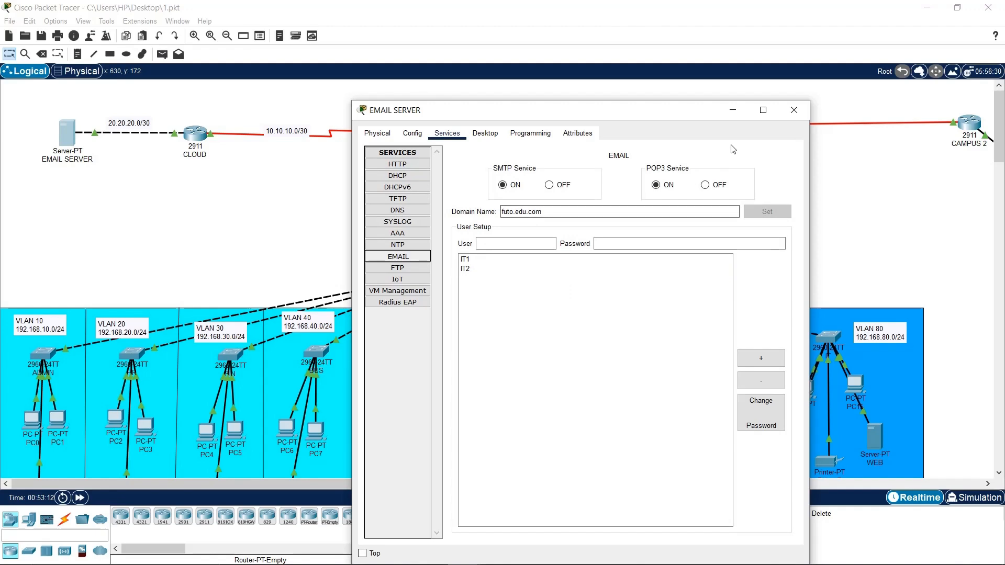
click(794, 110)
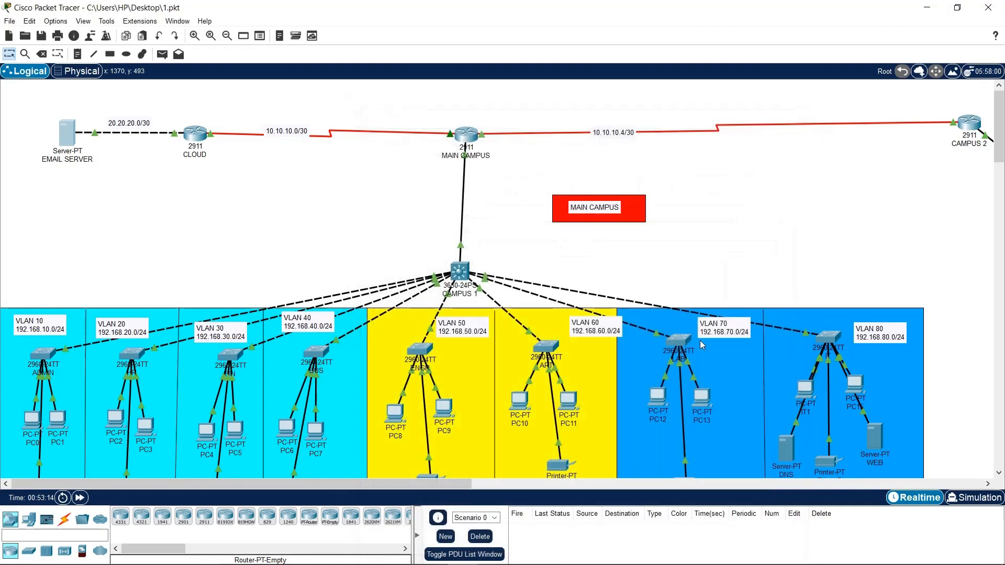
click(805, 391)
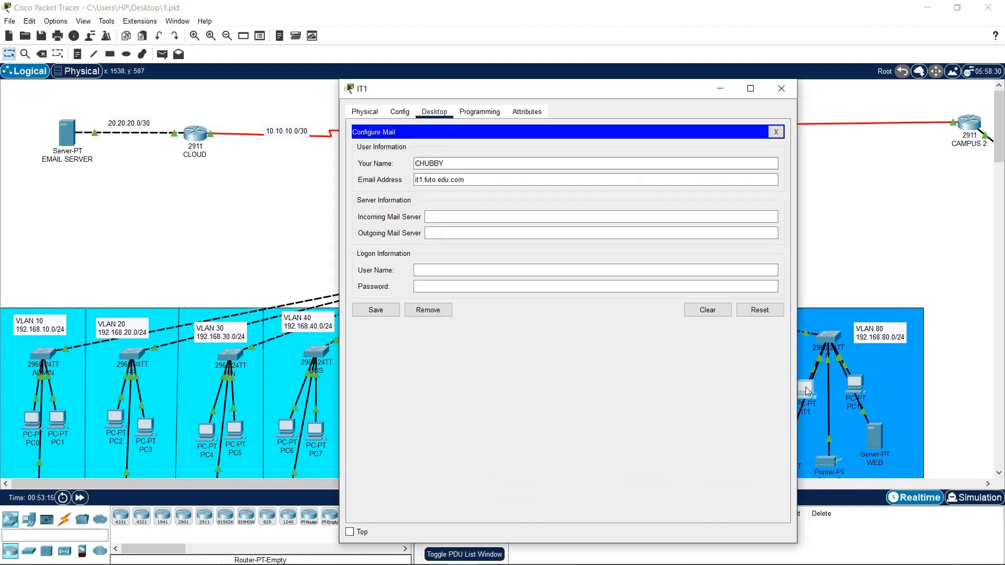
click(434, 179)
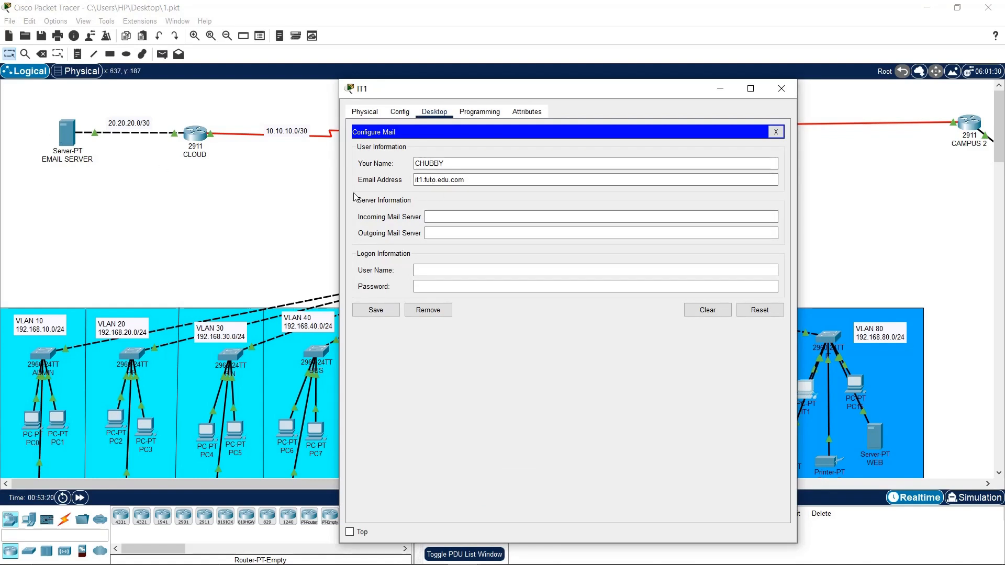
click(58, 171)
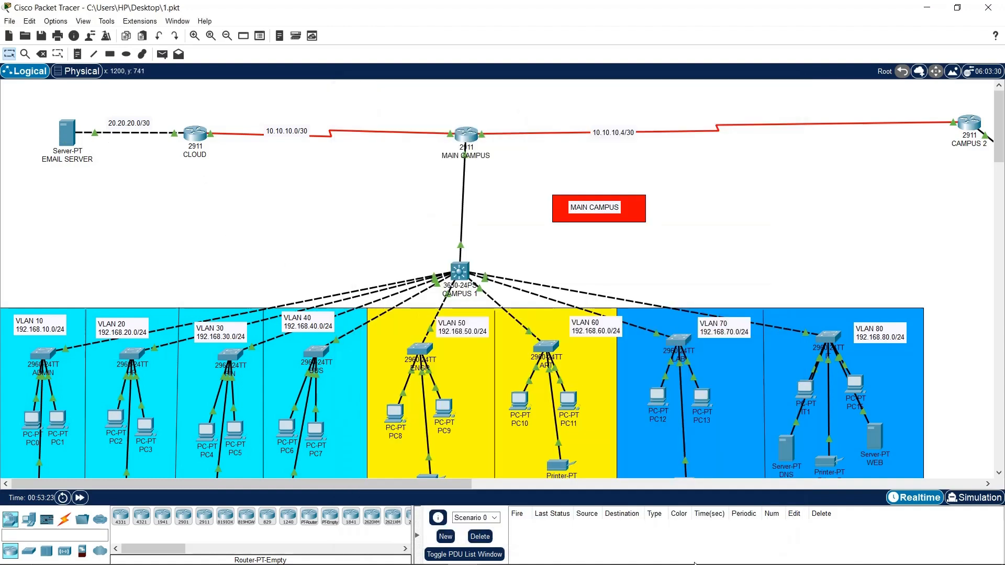
click(802, 392)
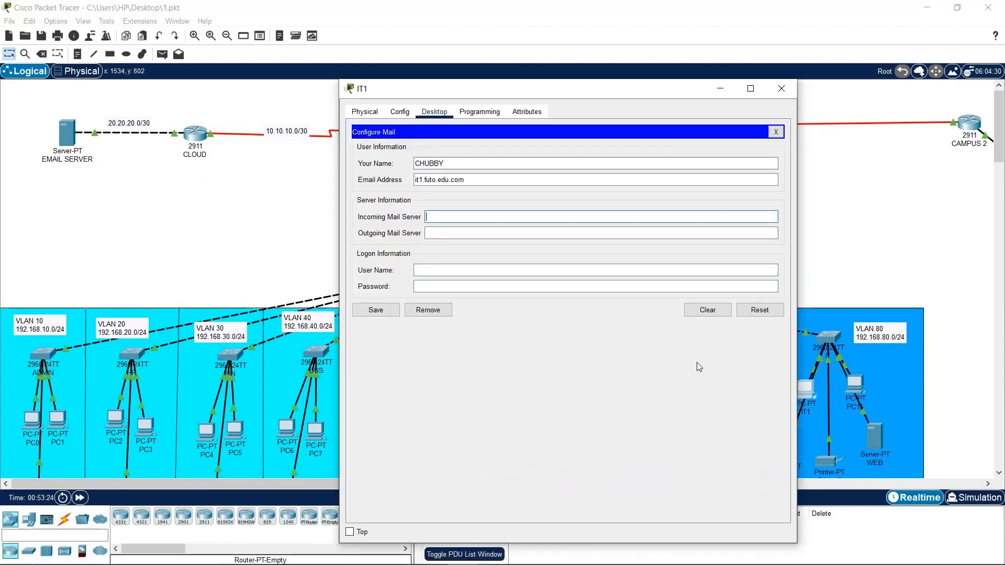
Set both mail servers to 20.20.20.2, user name IT1 and a password; save and dismiss the invalid-address error
text(20.20.20.2)
click(447, 231)
text(20.20.)
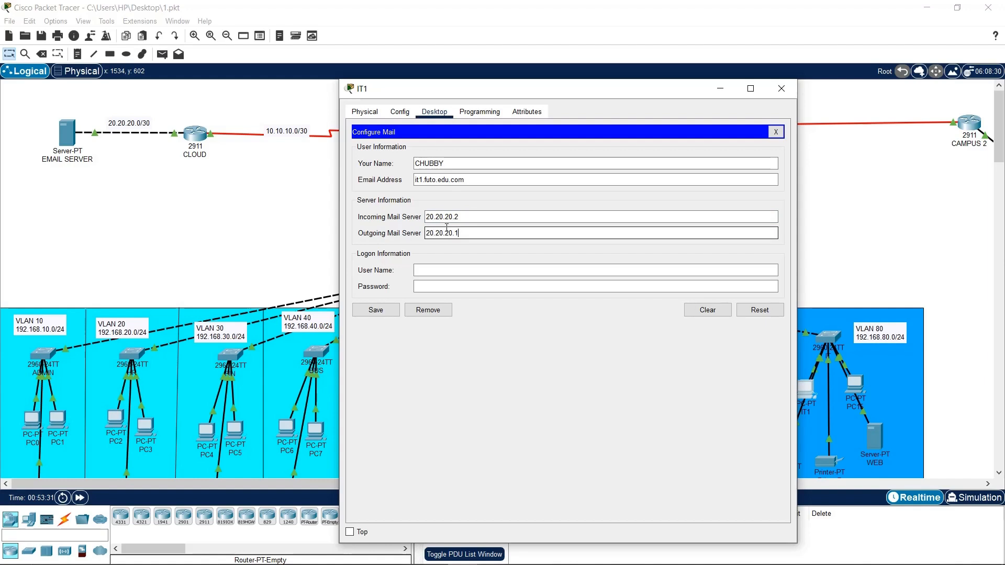
click(470, 269)
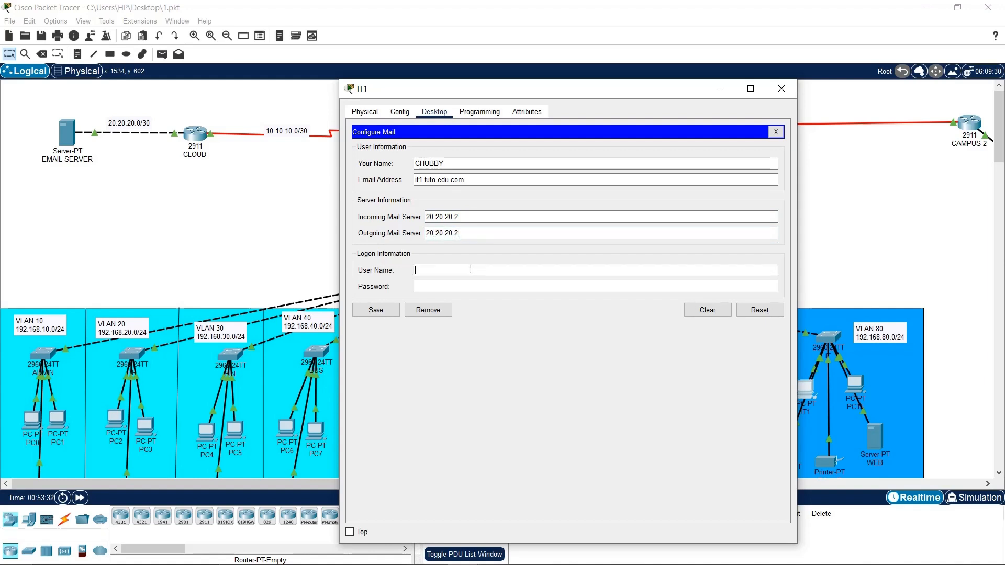
text(IT1)
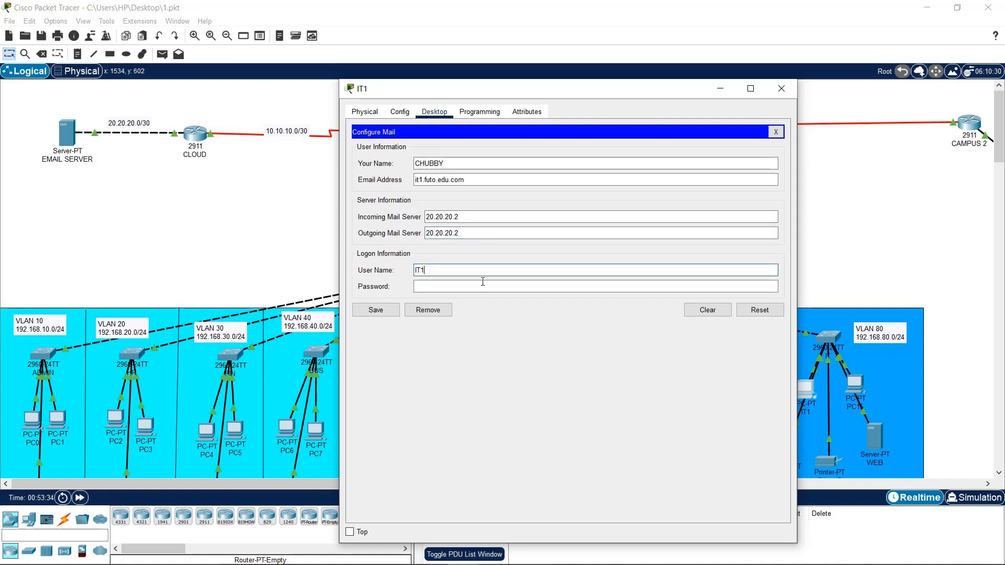
click(484, 283)
text(•••)
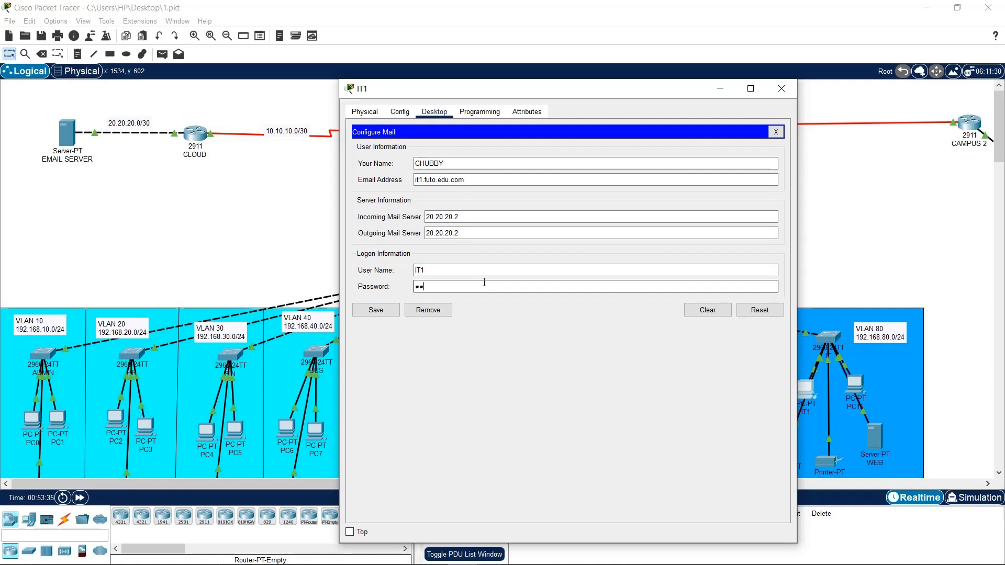
key(BackSpace)
key(BackSpace)
text(••••)
key(BackSpace)
key(BackSpace)
key(BackSpace)
key(BackSpace)
text(•••)
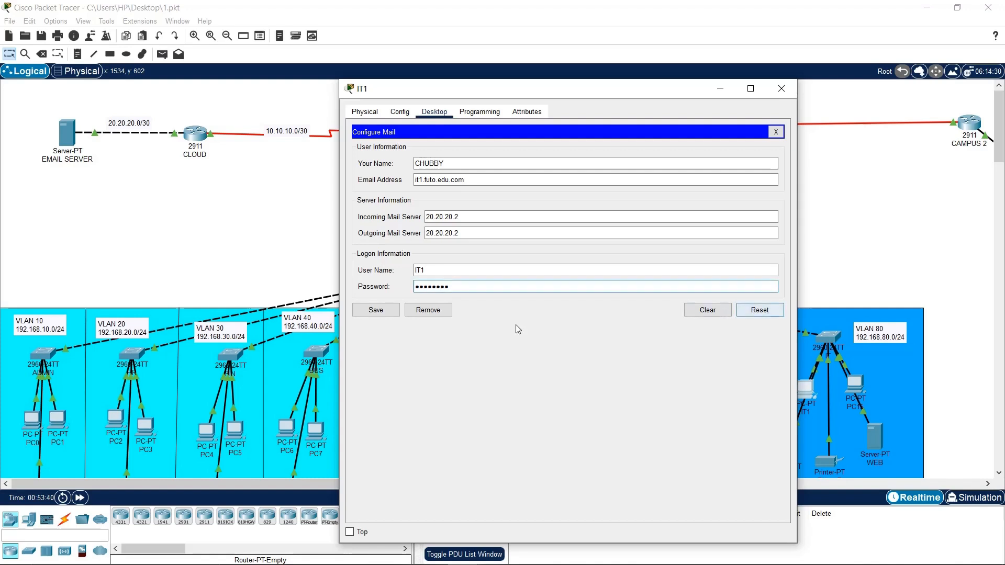
click(387, 310)
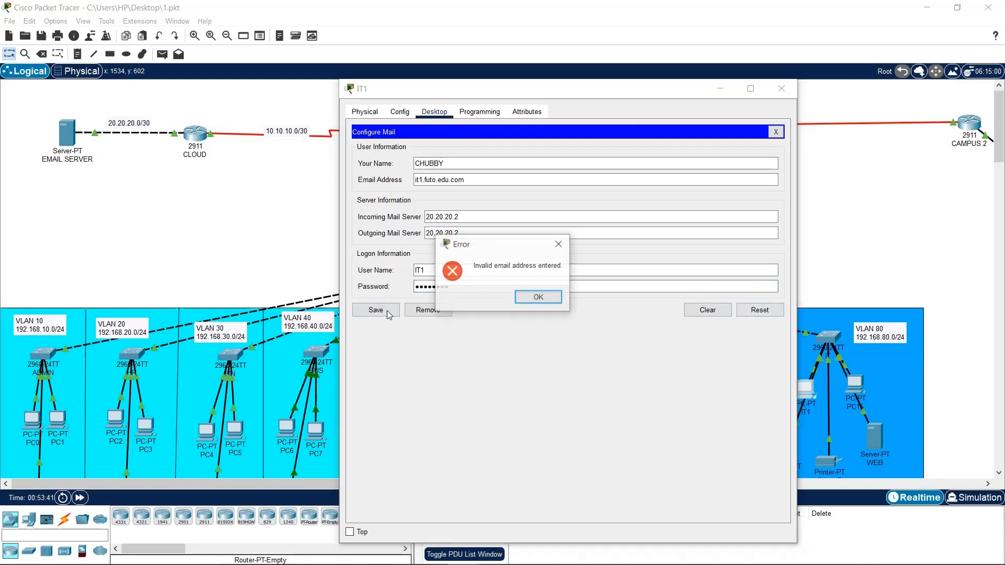
click(537, 298)
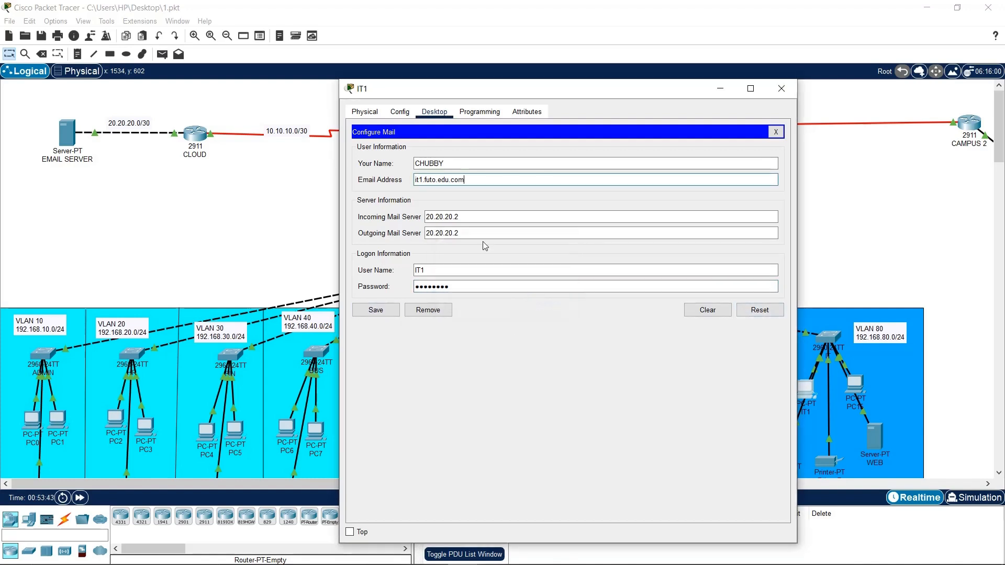
triple_click(425, 180)
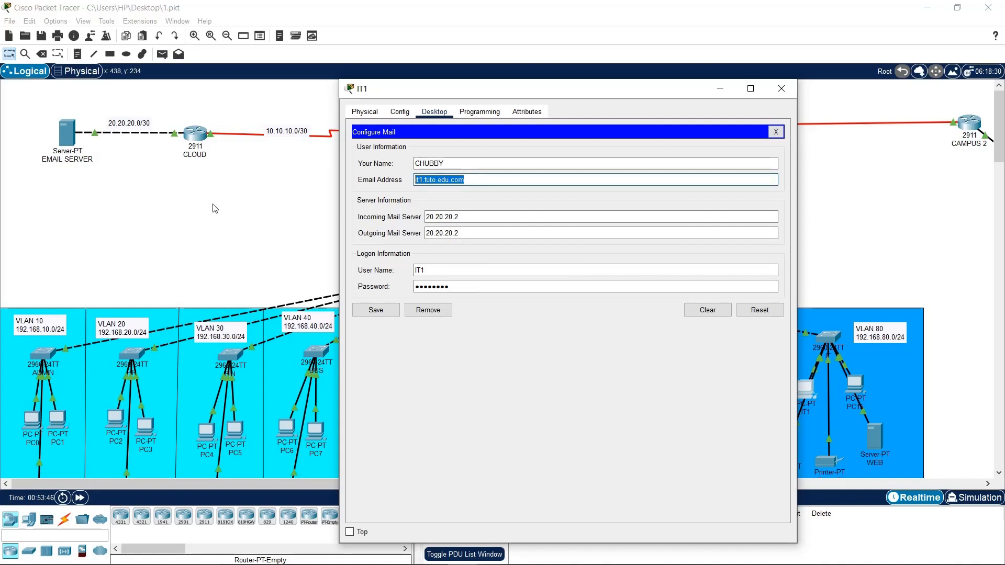
click(76, 138)
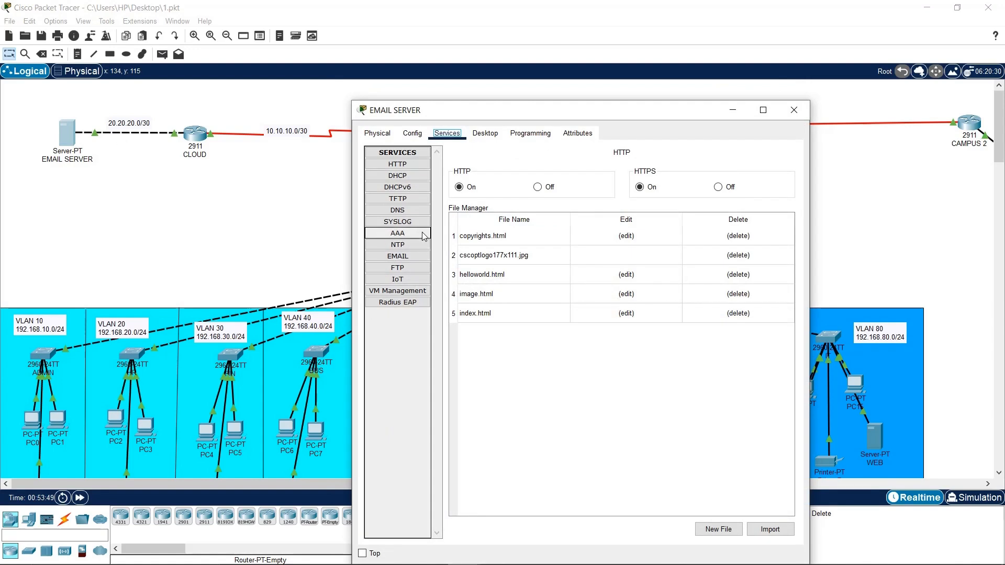
click(414, 257)
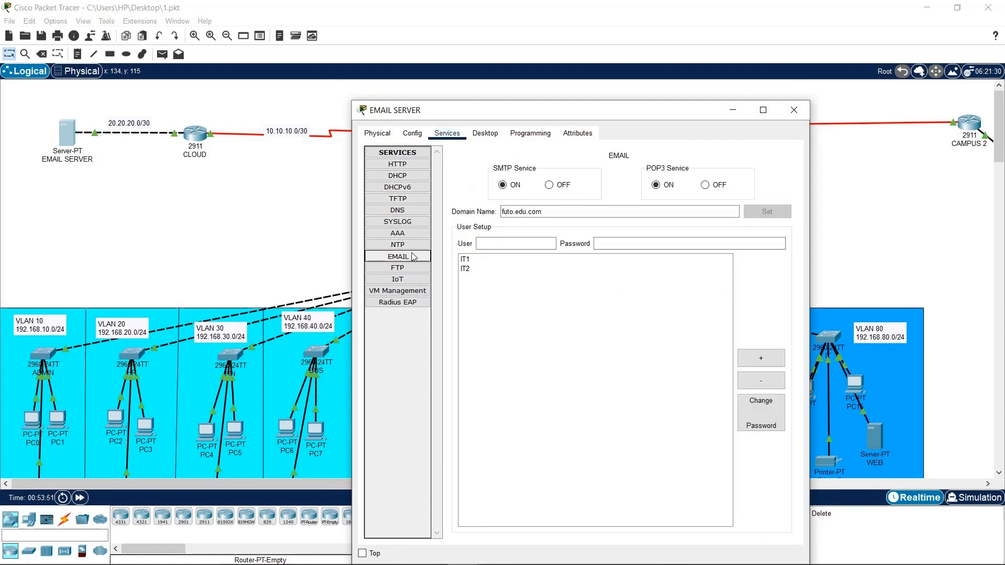
click(497, 259)
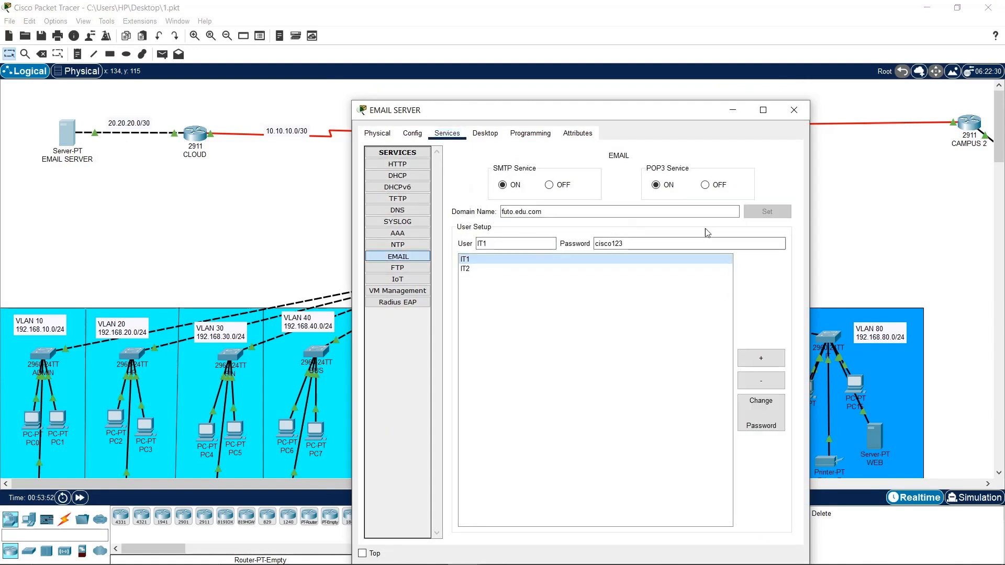
click(734, 112)
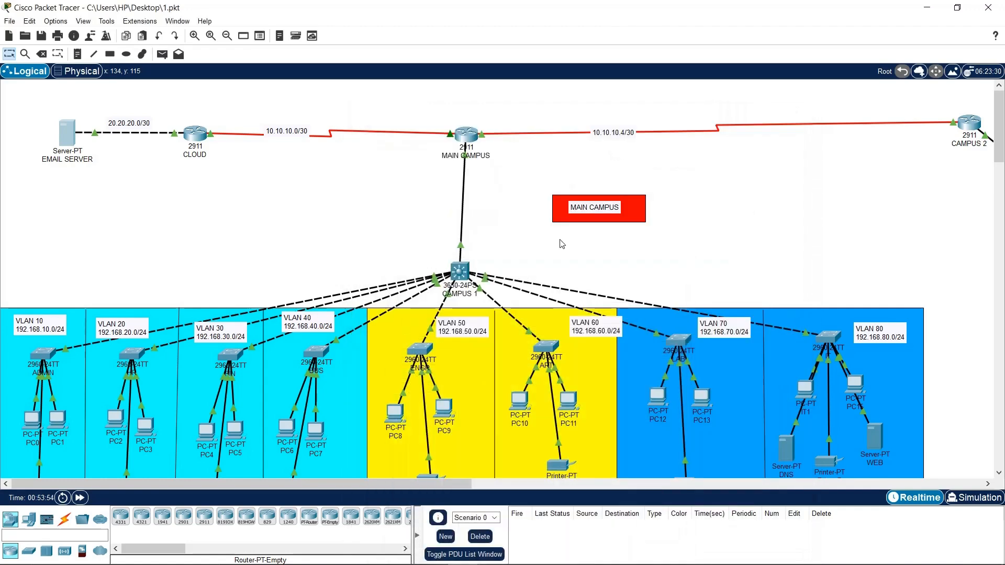
click(805, 390)
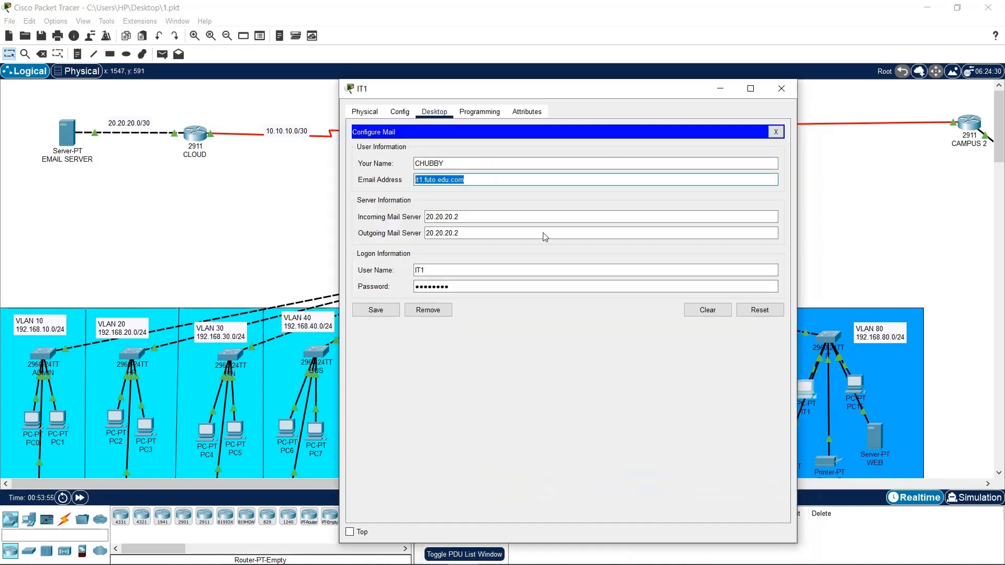
key(BackSpace)
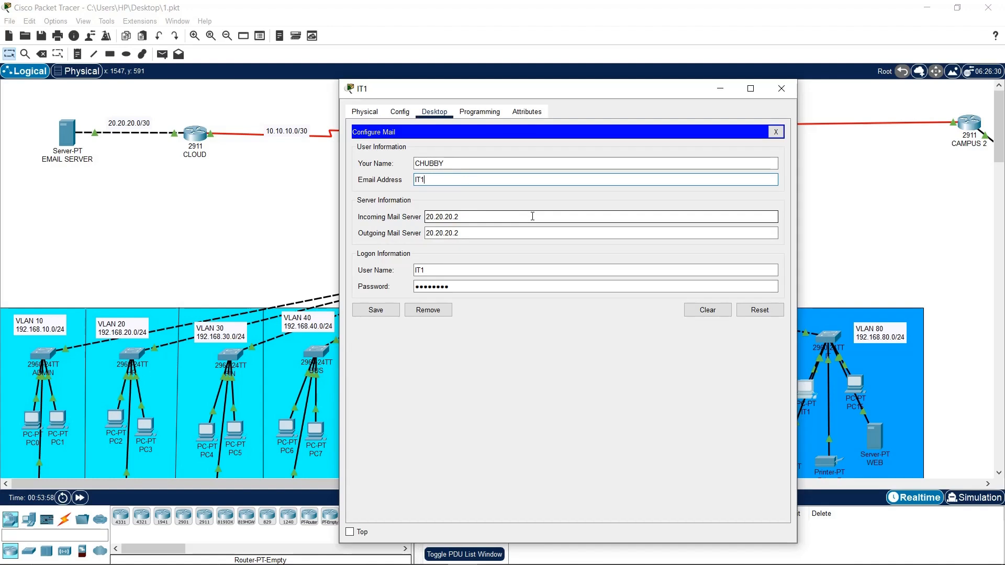
text(IT1@futo.edu.com)
click(385, 310)
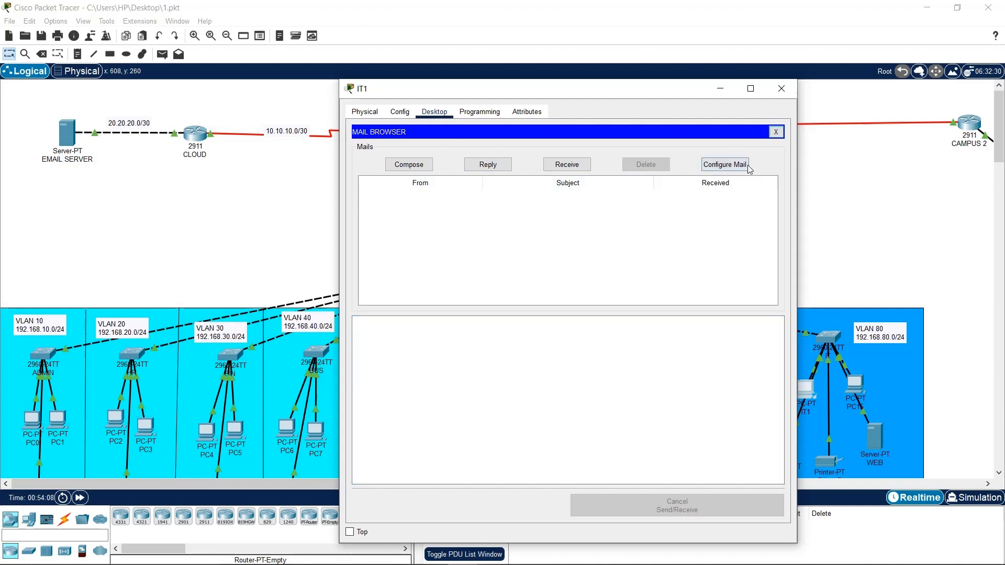
click(728, 165)
click(375, 310)
click(427, 166)
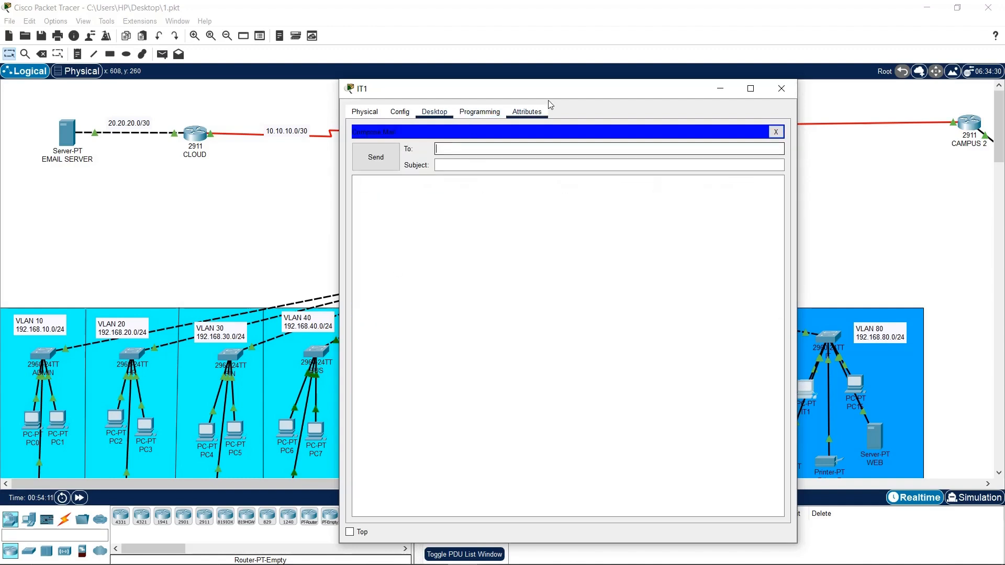
drag(587, 94, 571, 95)
text(I)
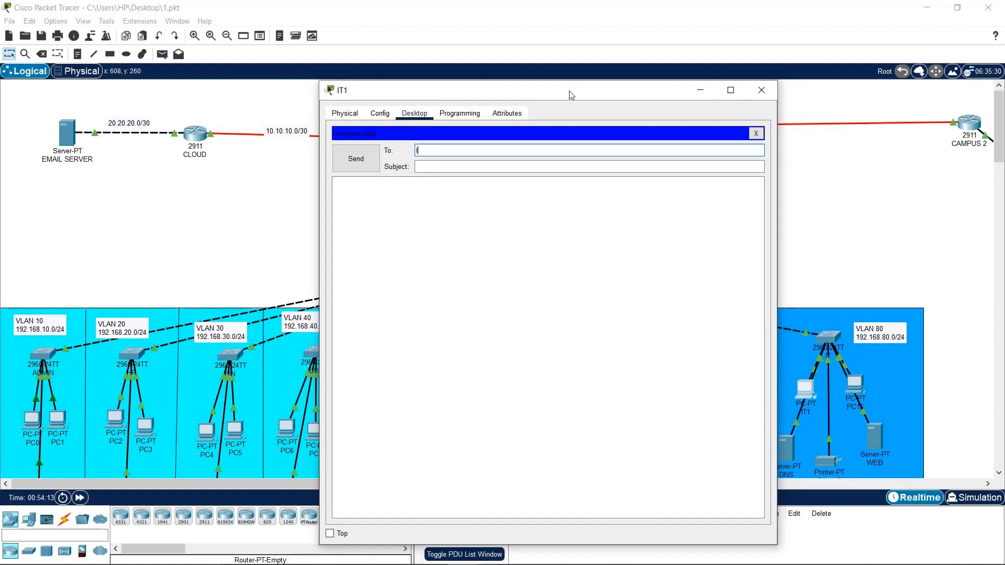
text(T2@futo.edu.com)
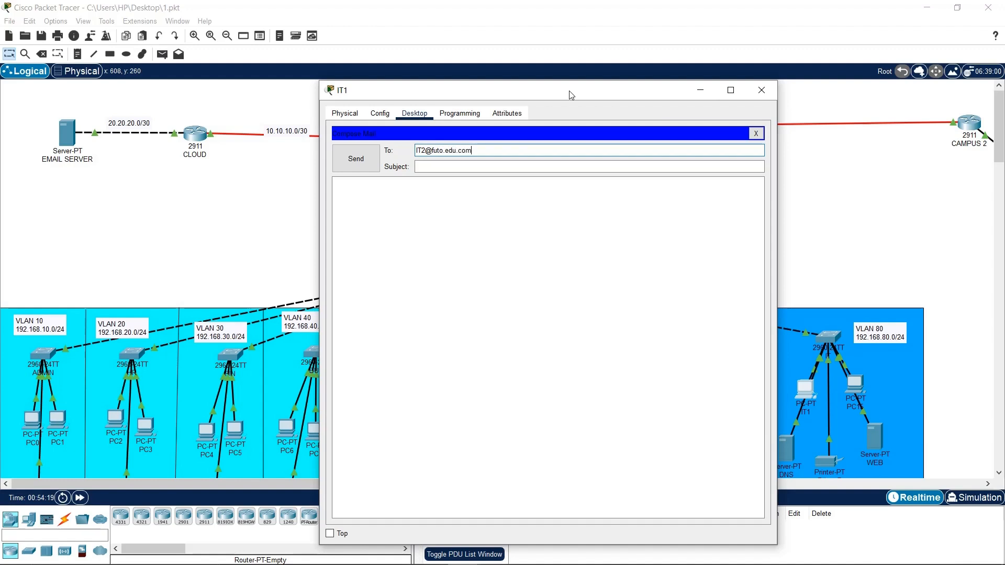
click(489, 166)
text(TESTING)
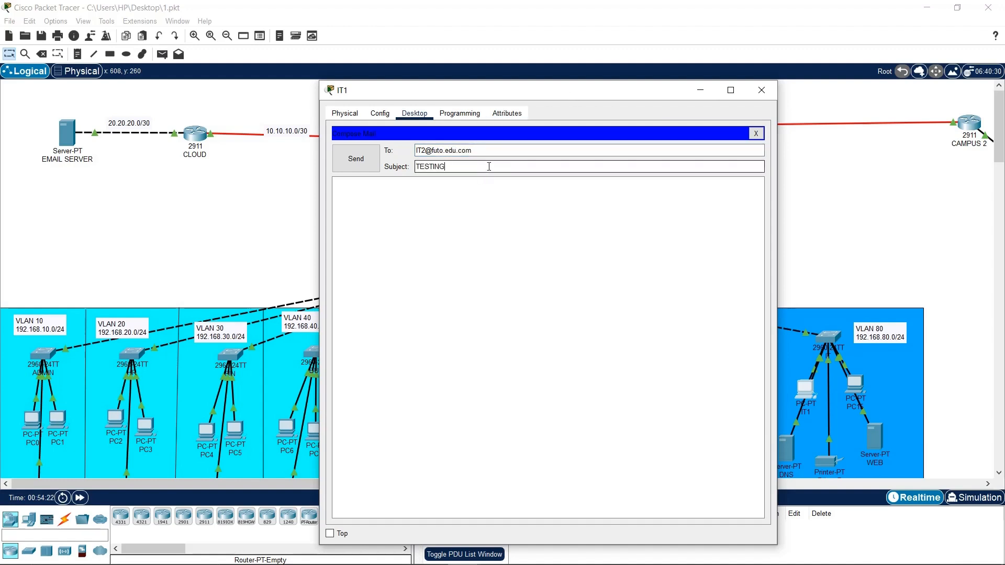
click(503, 202)
text(T)
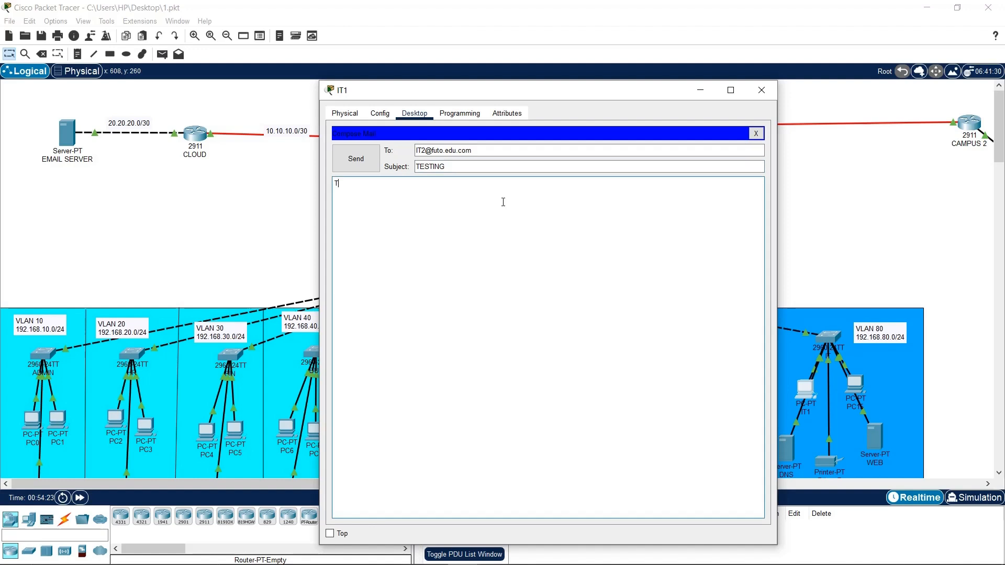
text(his is a mail to test the mail server)
click(373, 162)
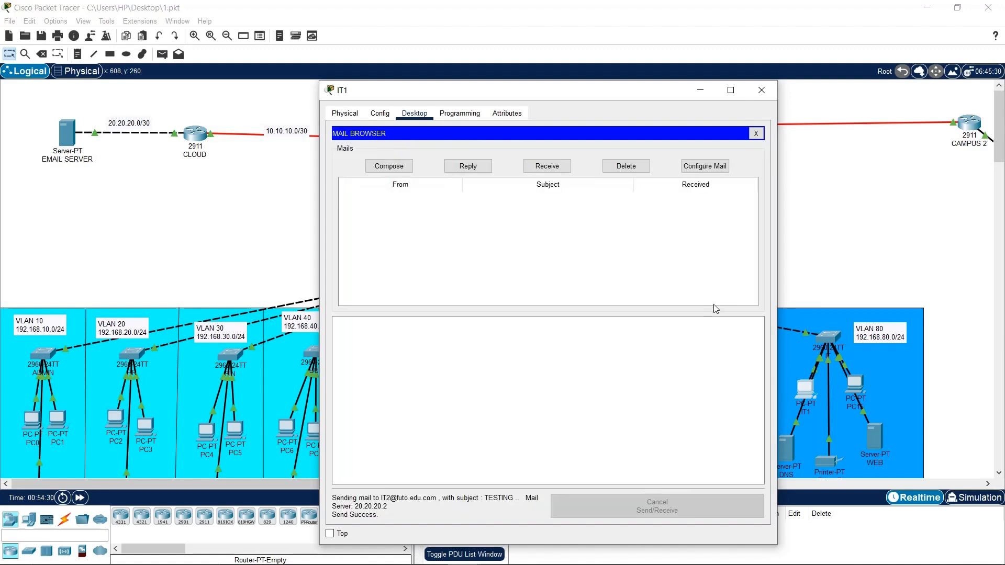
Close IT1 and rename PC15 to IT2 in its Config settings
click(766, 92)
click(861, 385)
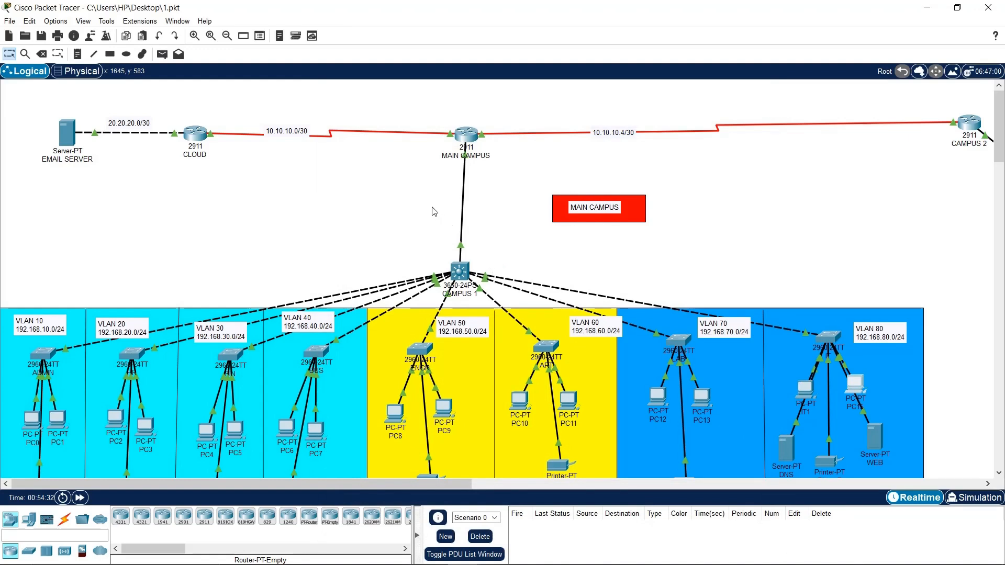
click(413, 152)
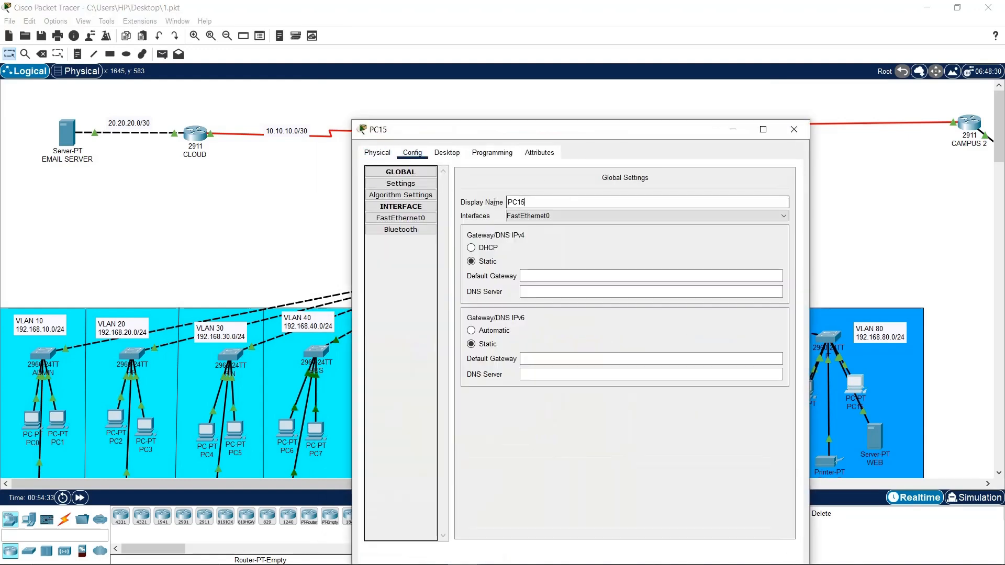
text(IT2)
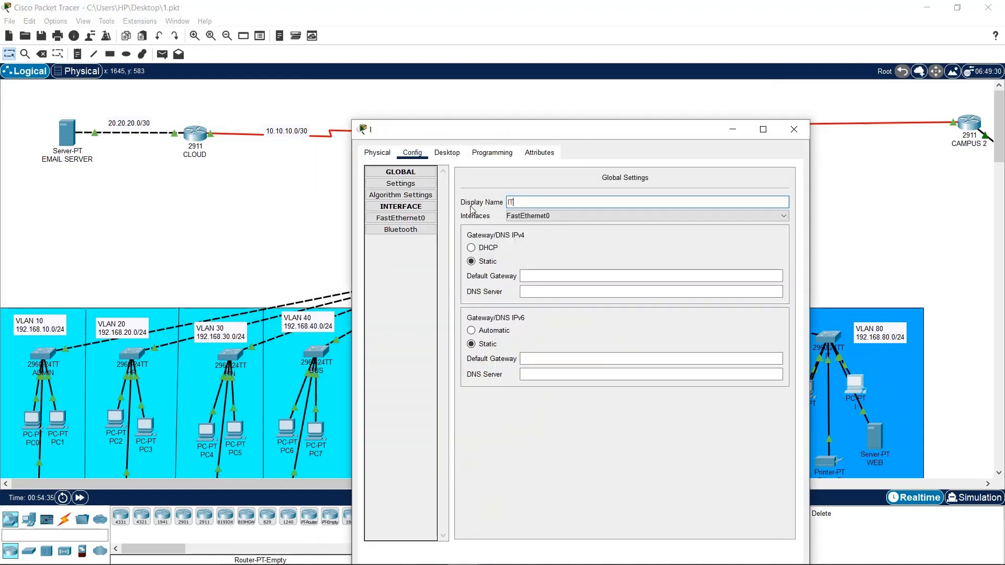
click(447, 153)
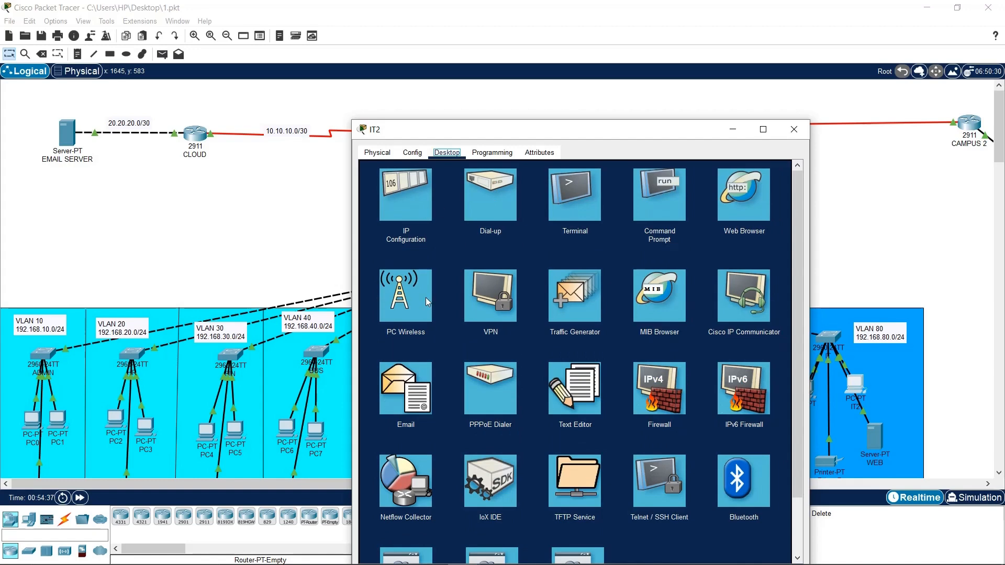
click(406, 388)
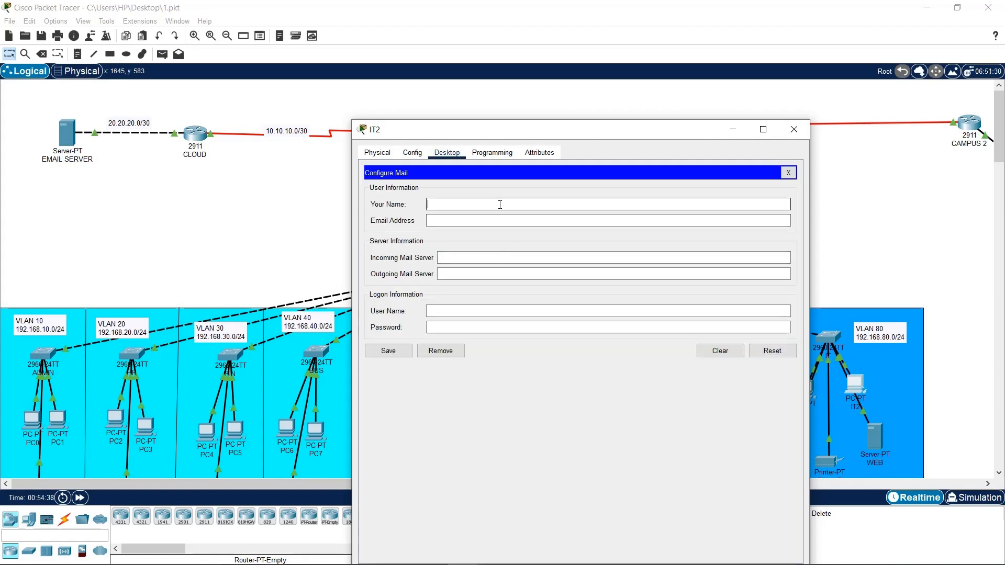
text(tec)
text(TECH)
click(511, 219)
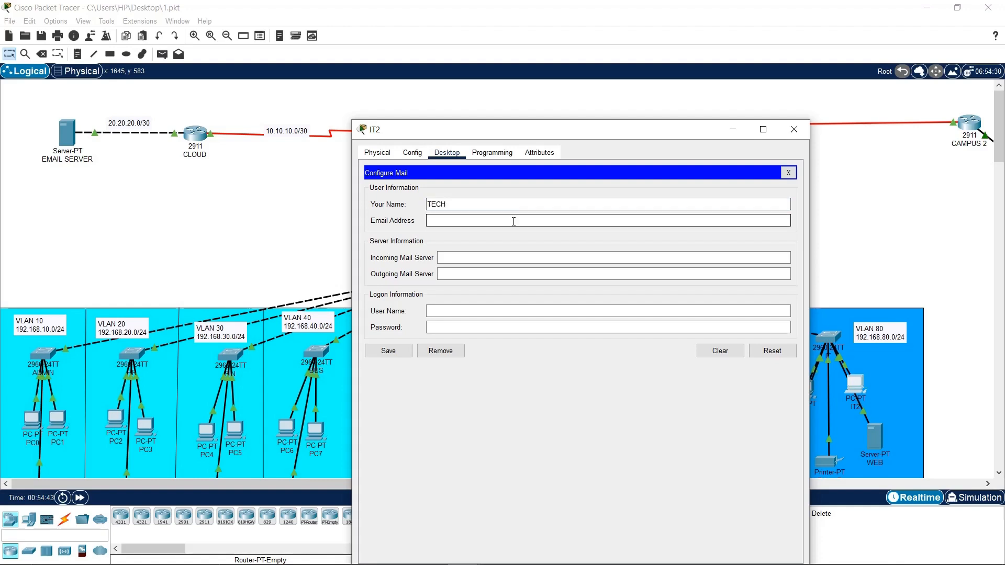
text(IT2@futo.du)
key(BackSpace)
text(edu.com)
Set both mail servers to 20.20.20.2, user name IT2 and a password, and save
click(531, 258)
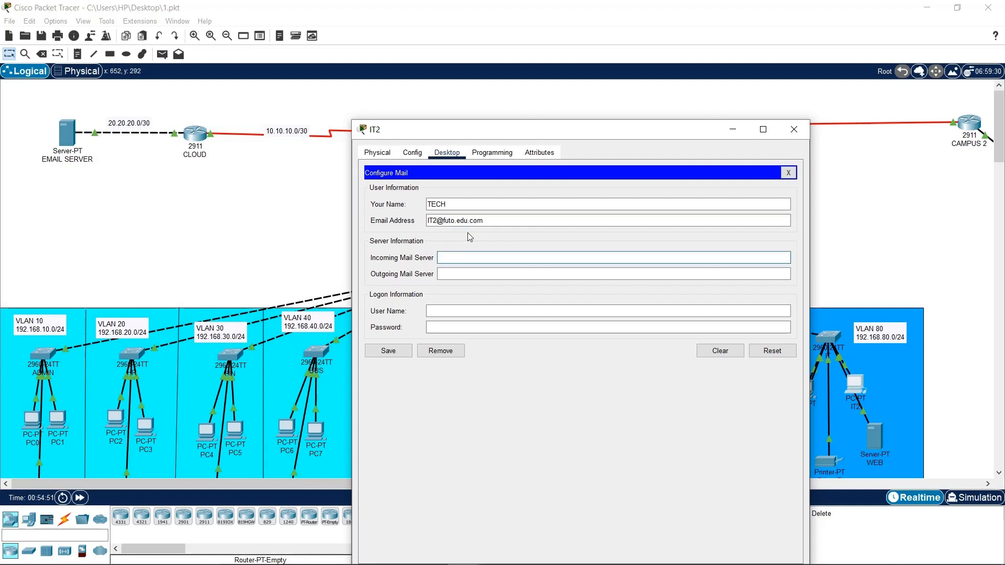
text(20.20.20.2)
click(485, 269)
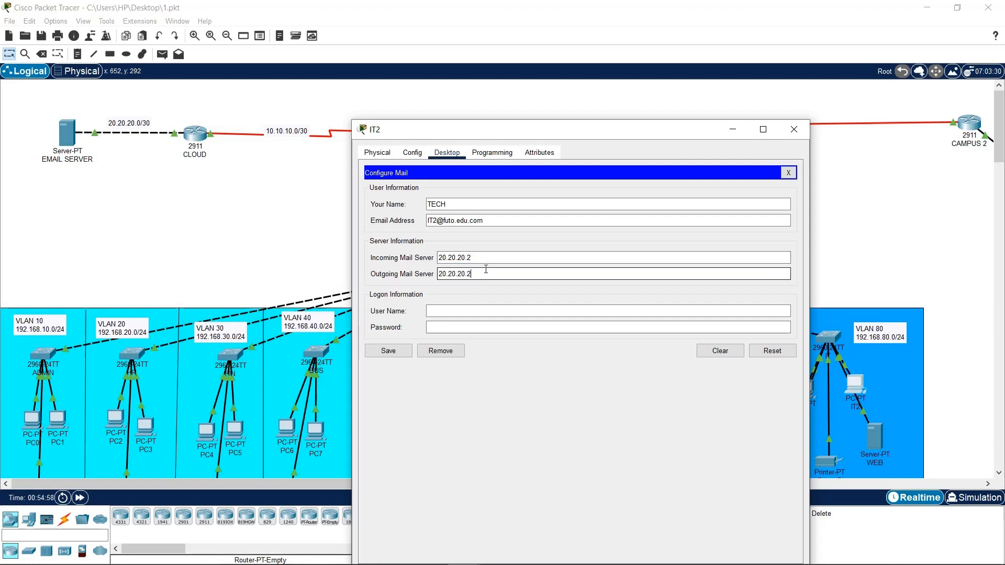
click(462, 312)
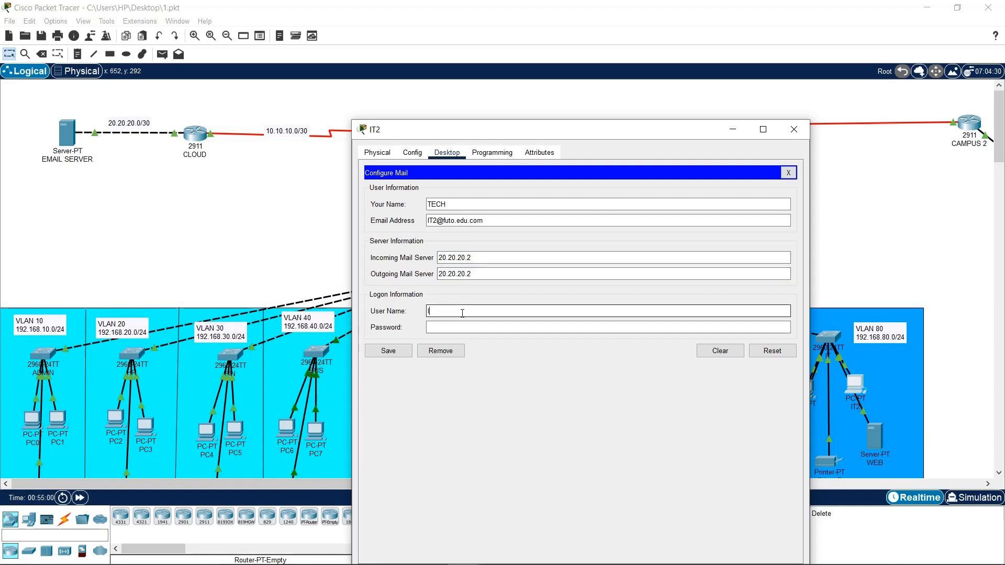
text(IT2)
click(468, 325)
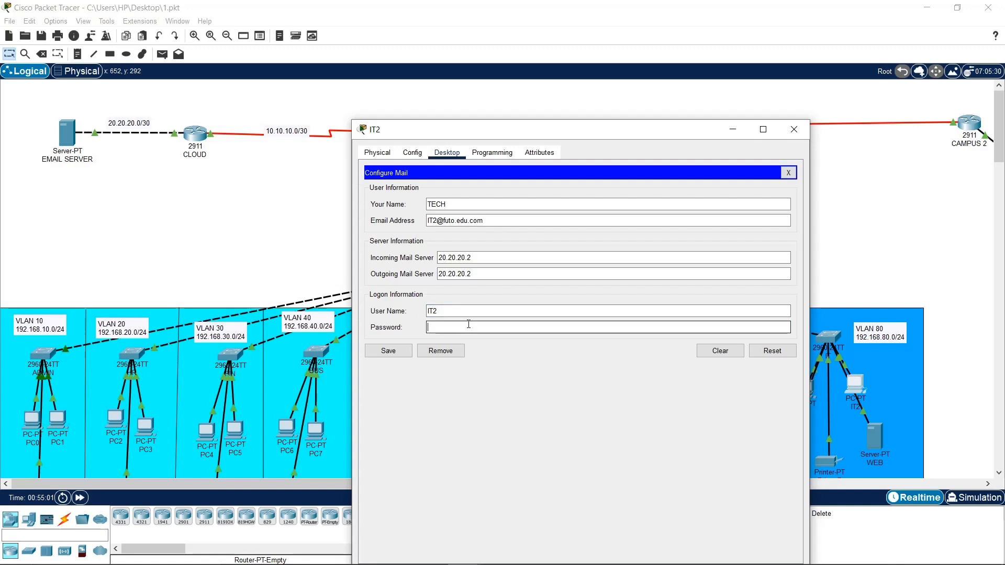
text(•••••••)
drag(463, 328, 388, 329)
text(•)
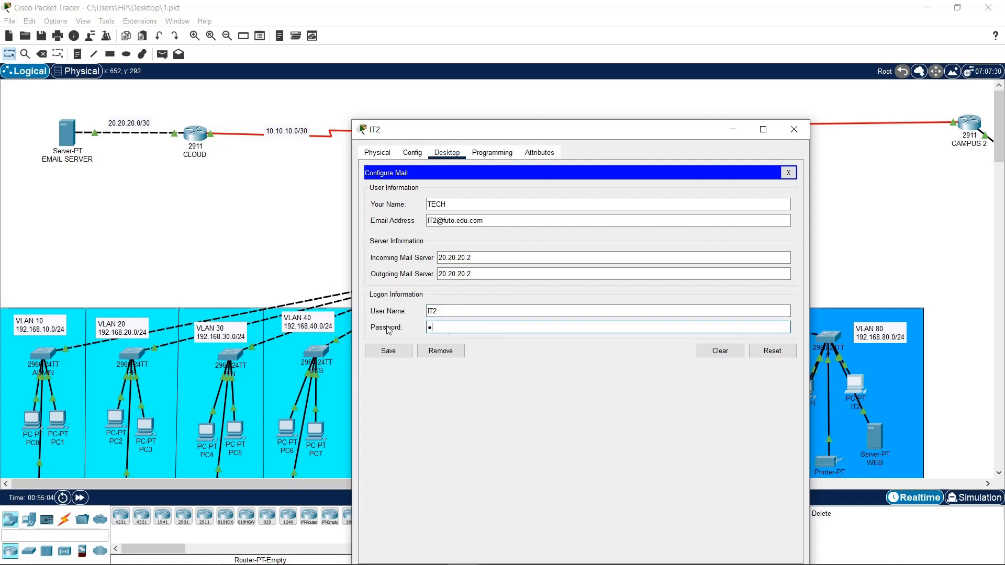
text(•••••••)
click(388, 350)
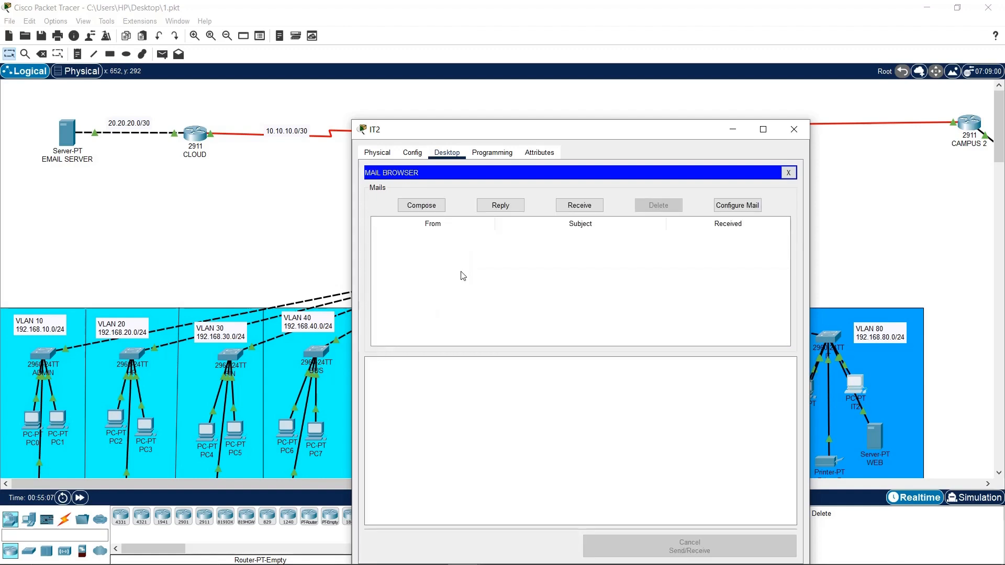
Try receiving IT2's mail, dismiss the connection timeout error and retry
click(557, 205)
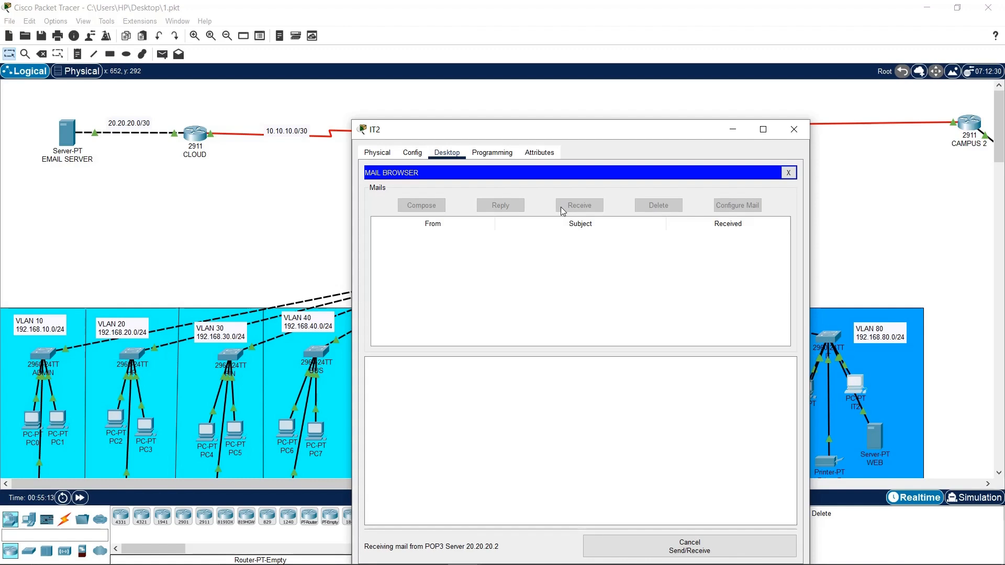
click(294, 201)
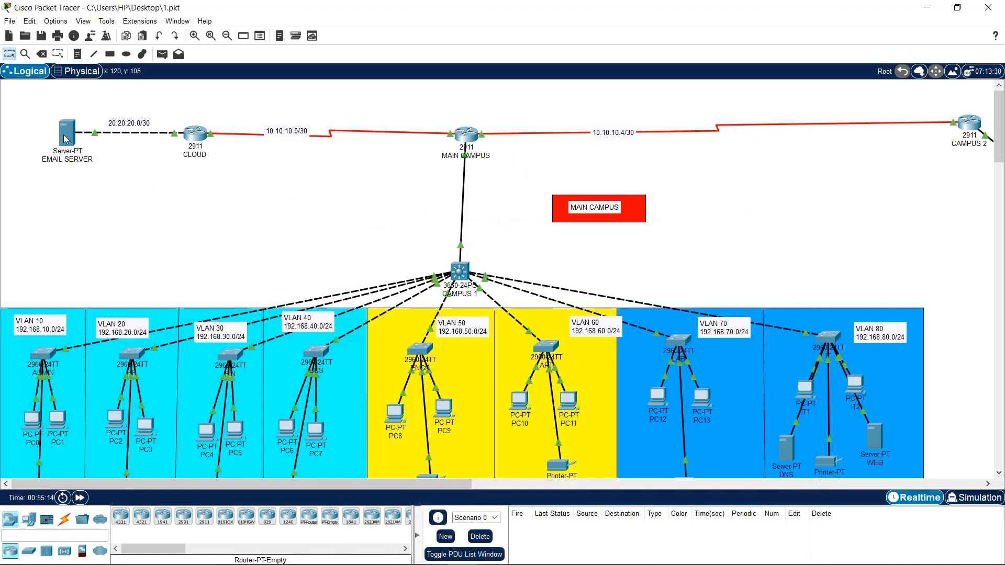
mouse_move(65, 138)
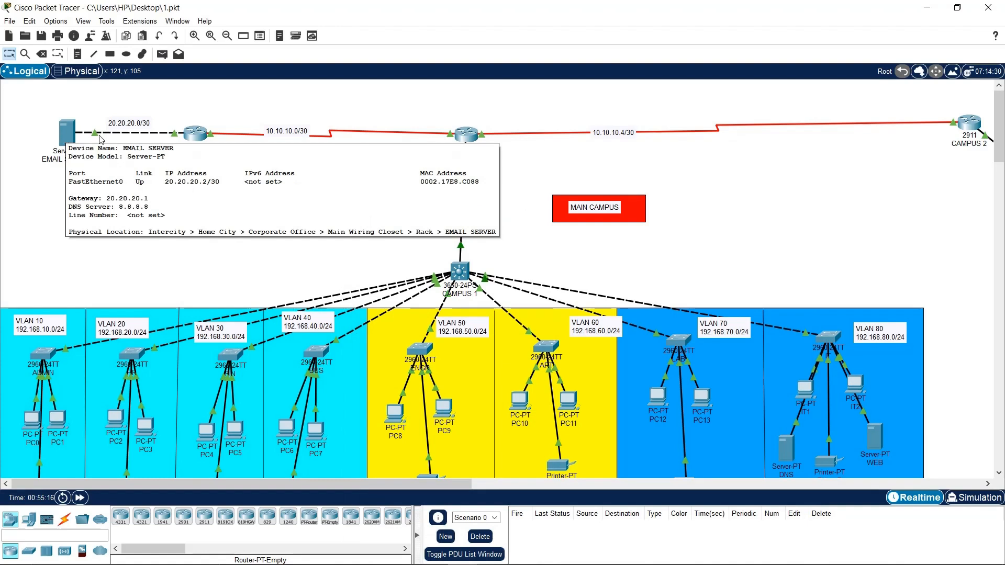
click(852, 385)
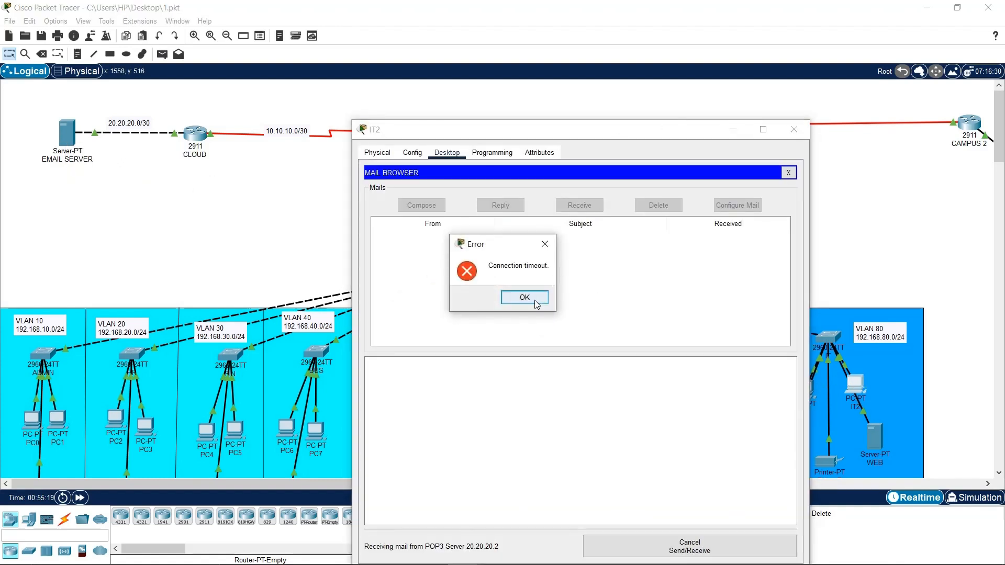
click(524, 297)
drag(602, 131, 633, 110)
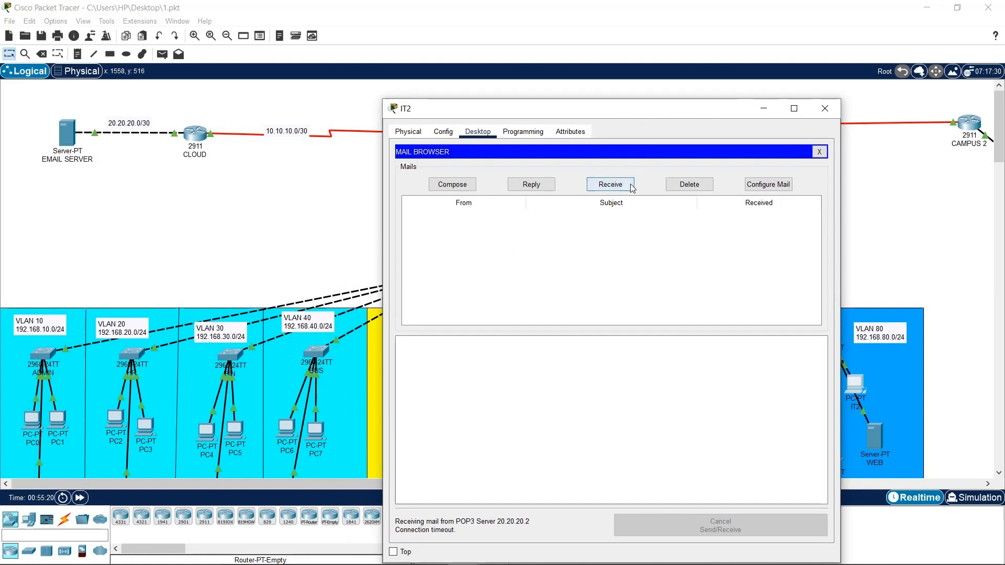
click(631, 187)
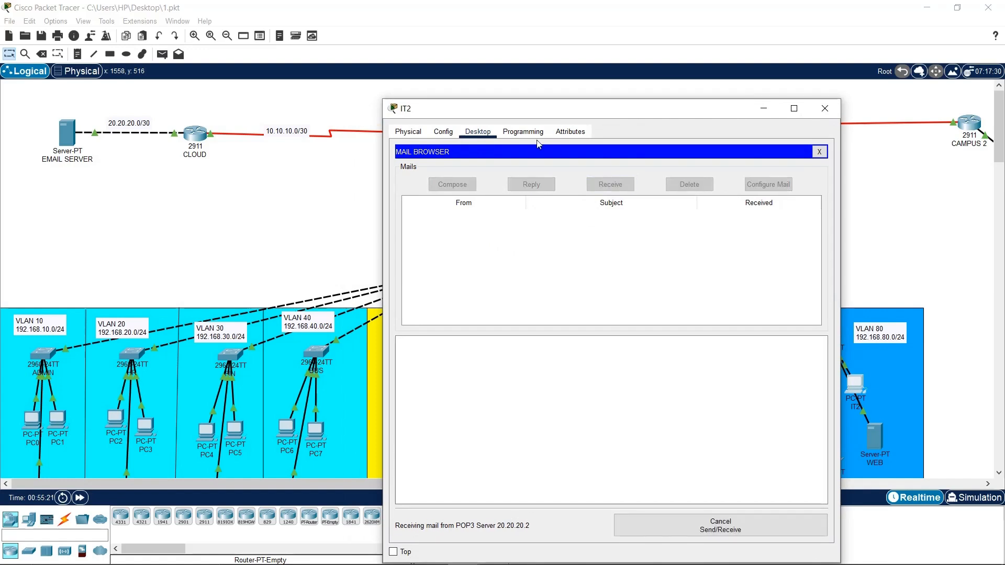
Close the mail browser and switch IT2's IP configuration to DHCP
click(819, 151)
click(451, 184)
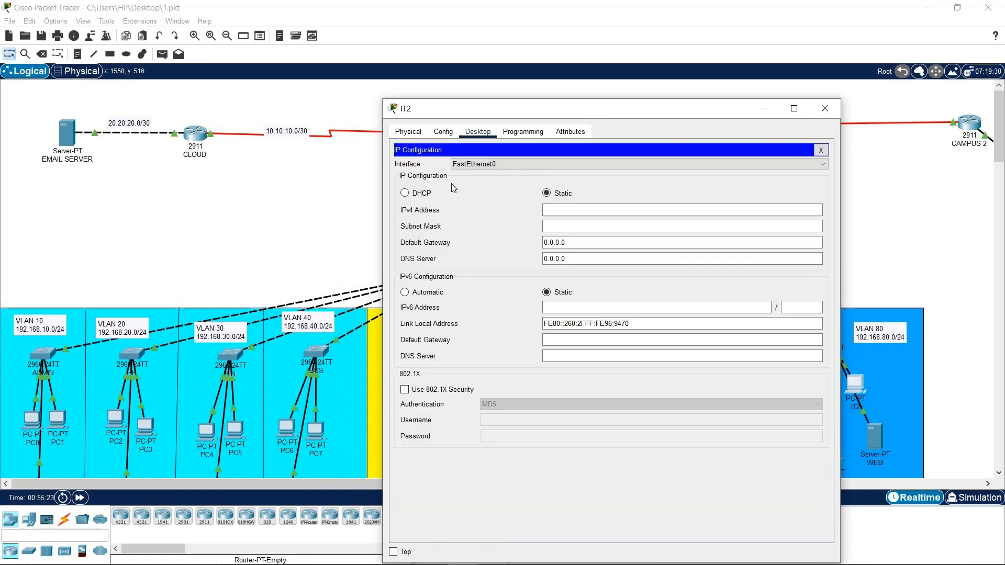
click(413, 193)
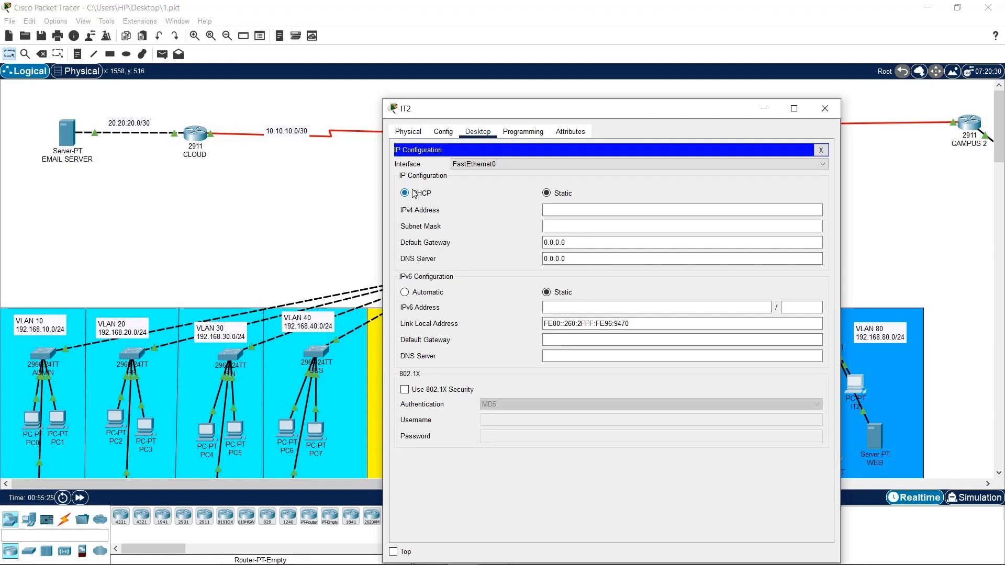
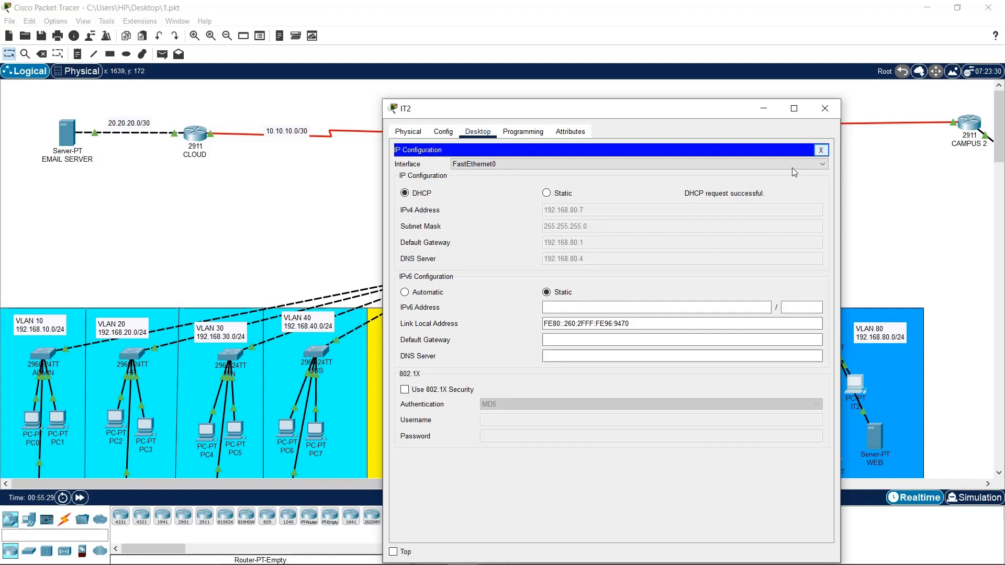
Fetch IT2's mail and open IT1's TESTING message, 'This is a mail to test the mail server'
click(820, 150)
click(463, 386)
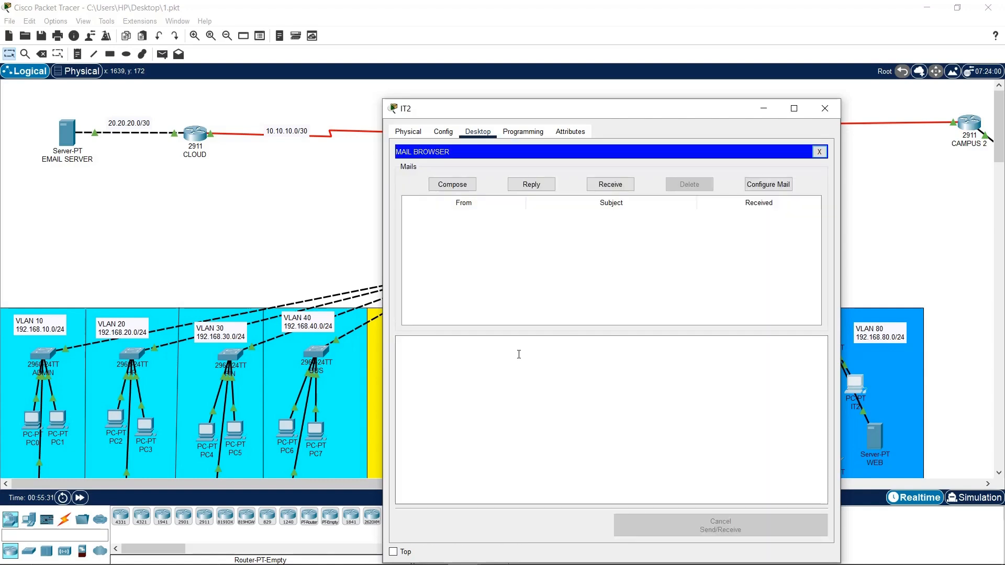
click(622, 183)
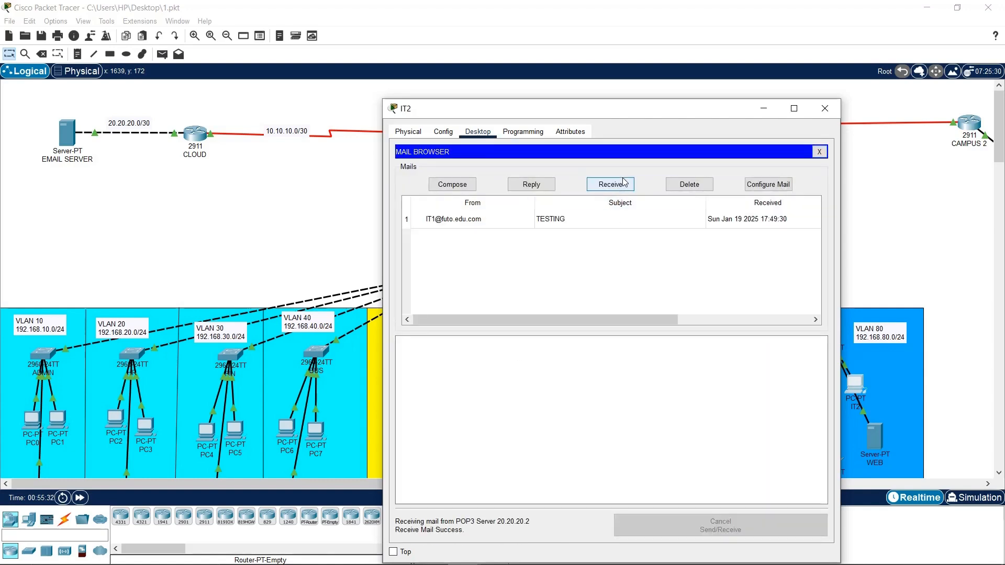
click(608, 212)
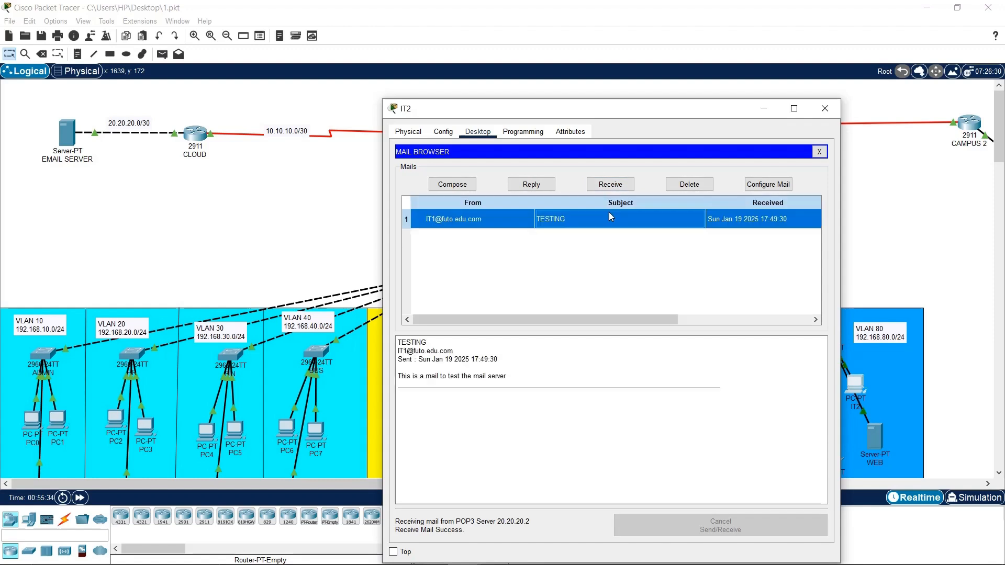
double_click(610, 212)
click(455, 270)
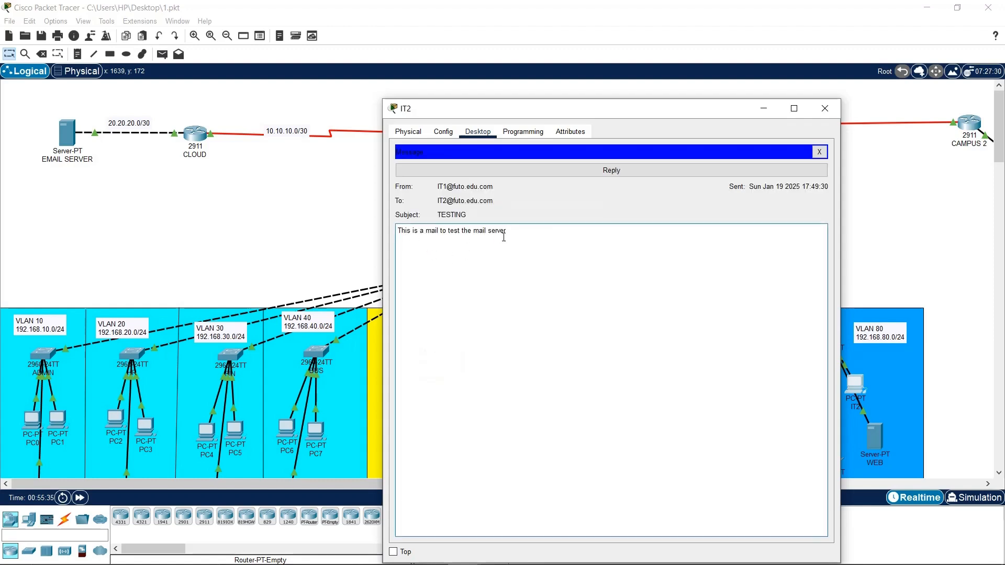
Send IT1 a RE: TESTING reply saying the test is a success and to subscribe to the channel
click(734, 171)
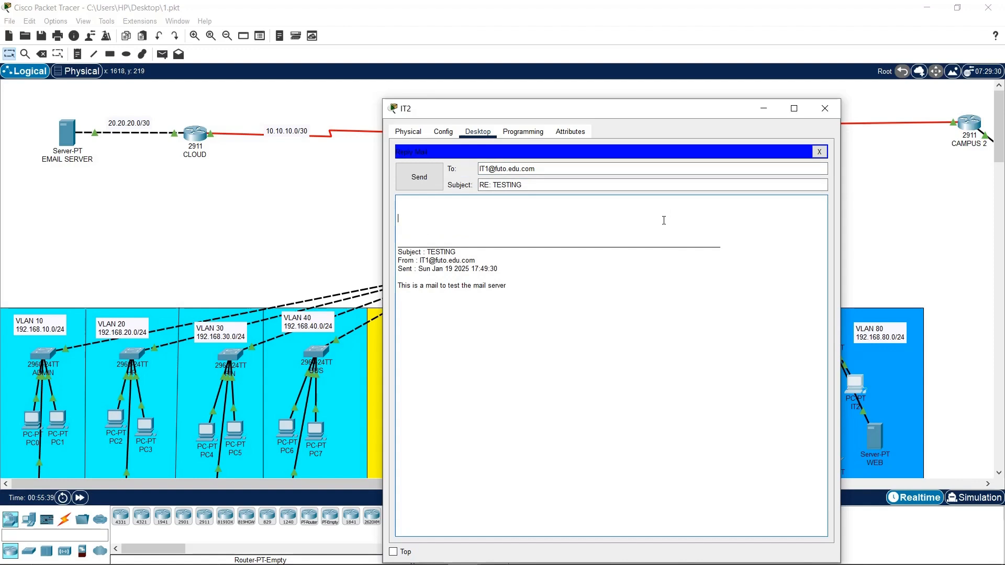
text(Y)
text(est is a success)
key(Return)
key(Return)
text(a)
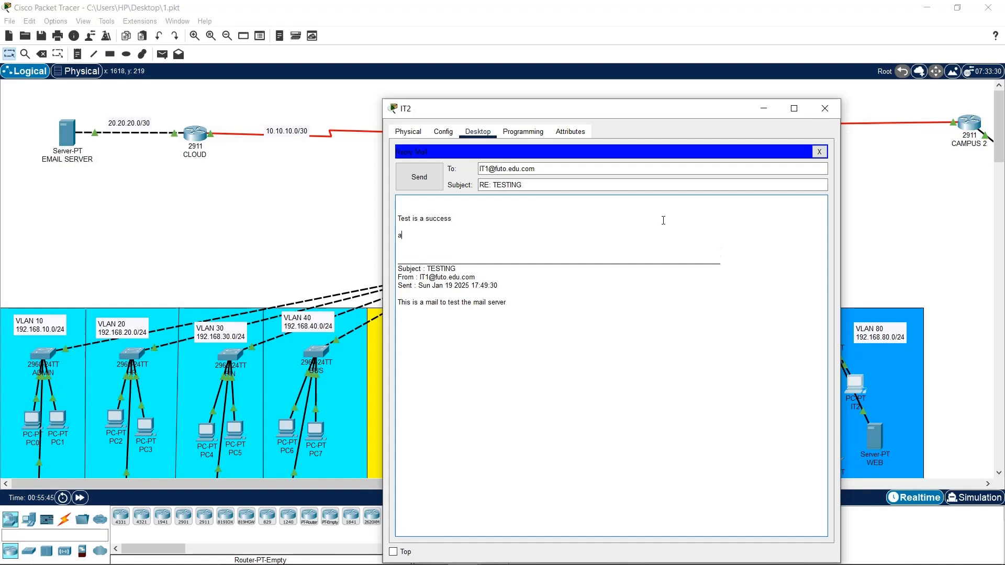
text(nd d)
key(BackSpace)
text('t forge)
key(BackSpace)
text(bscribe to my)
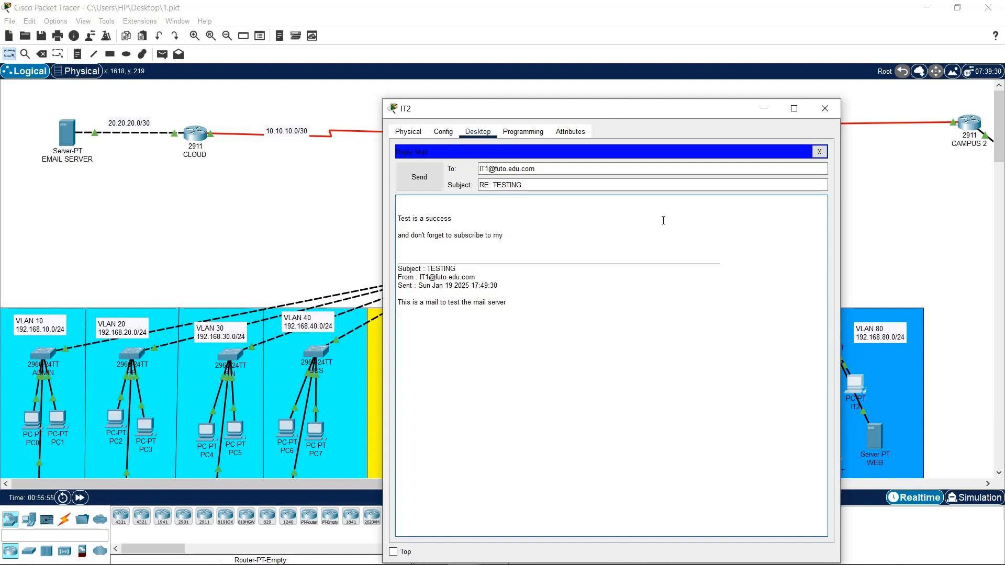
text( channel)
click(818, 151)
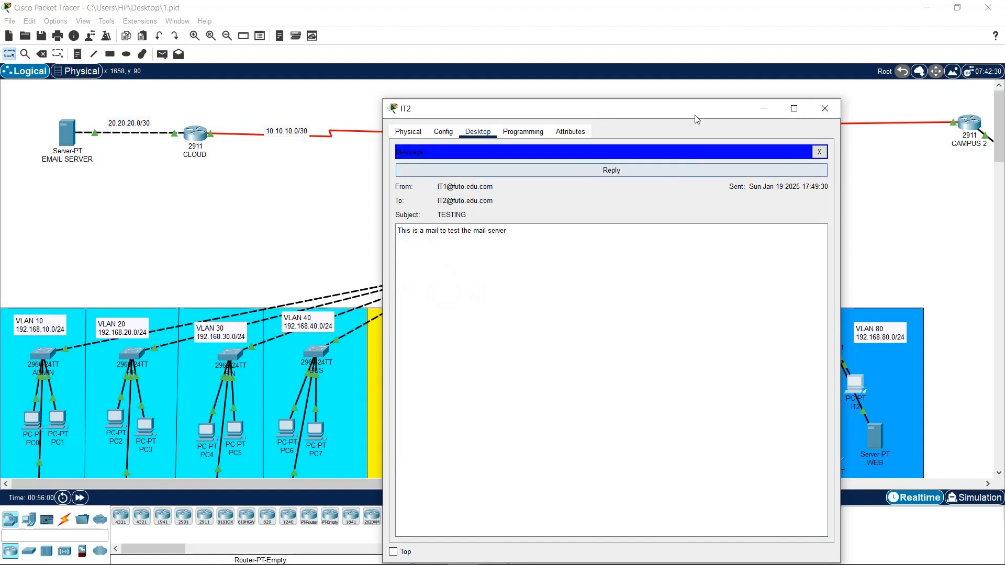
drag(695, 114, 638, 35)
On IT1, receive mail and open IT2's RE: TESTING reply, then close IT1's window
click(823, 267)
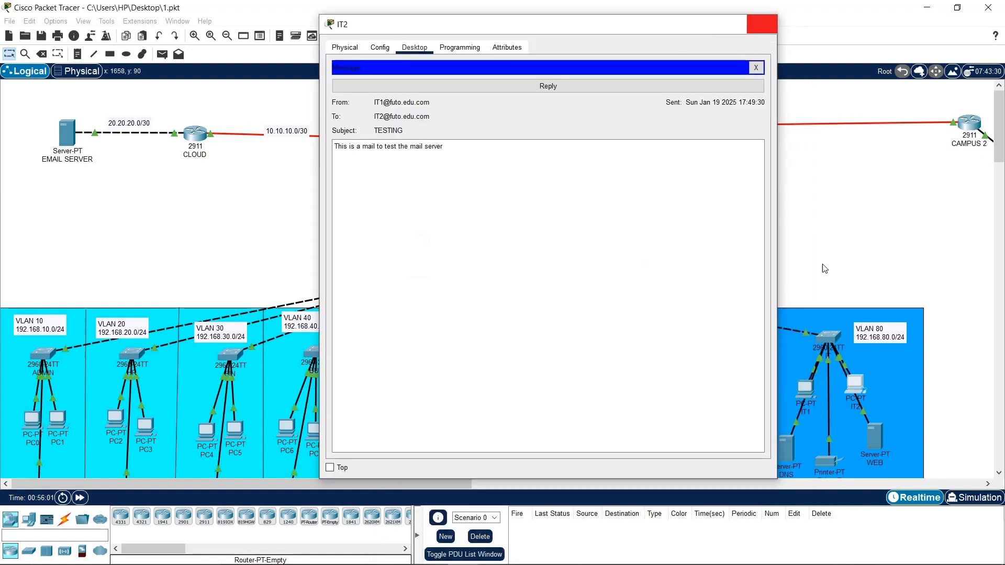
click(806, 390)
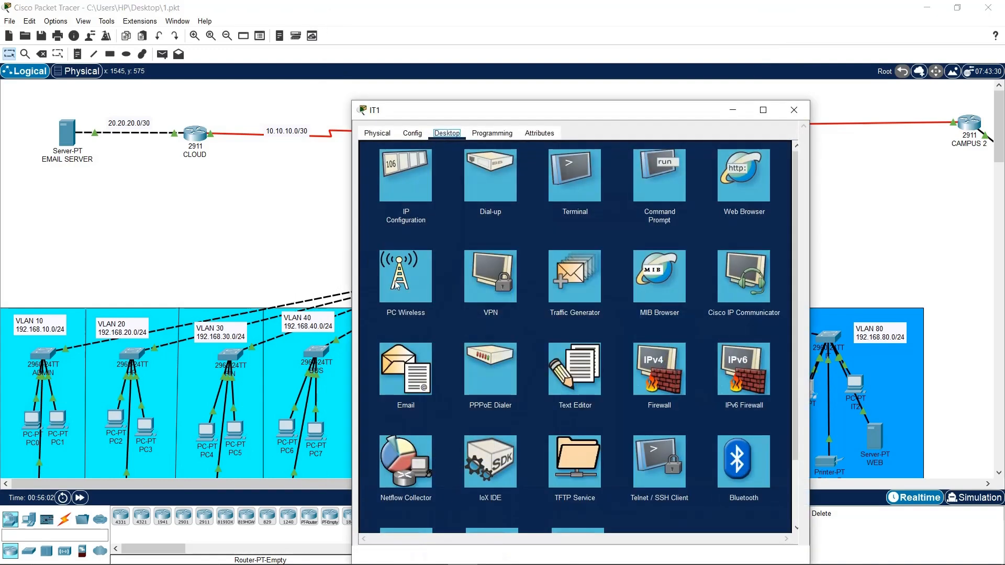
click(416, 378)
click(579, 186)
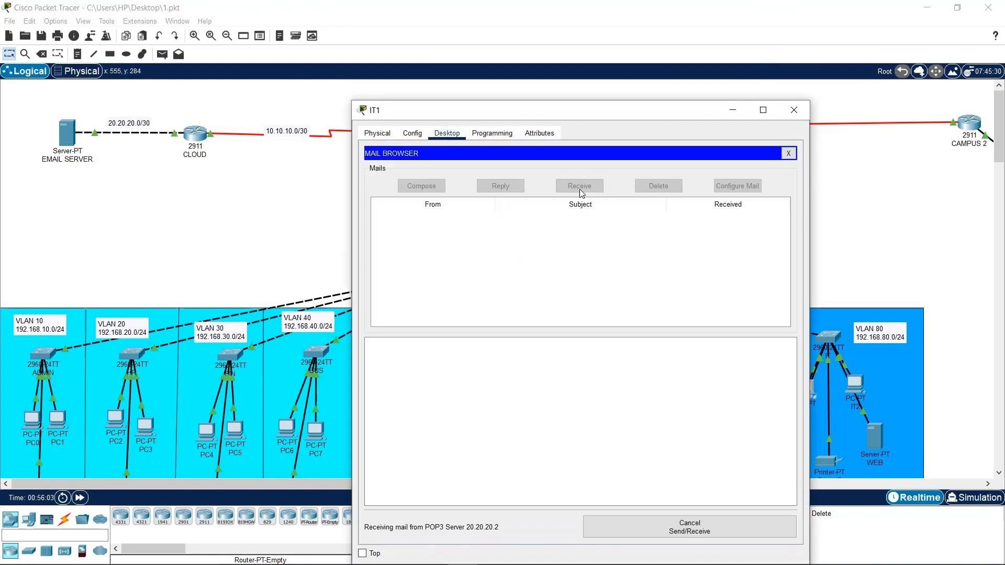
double_click(507, 222)
triple_click(414, 263)
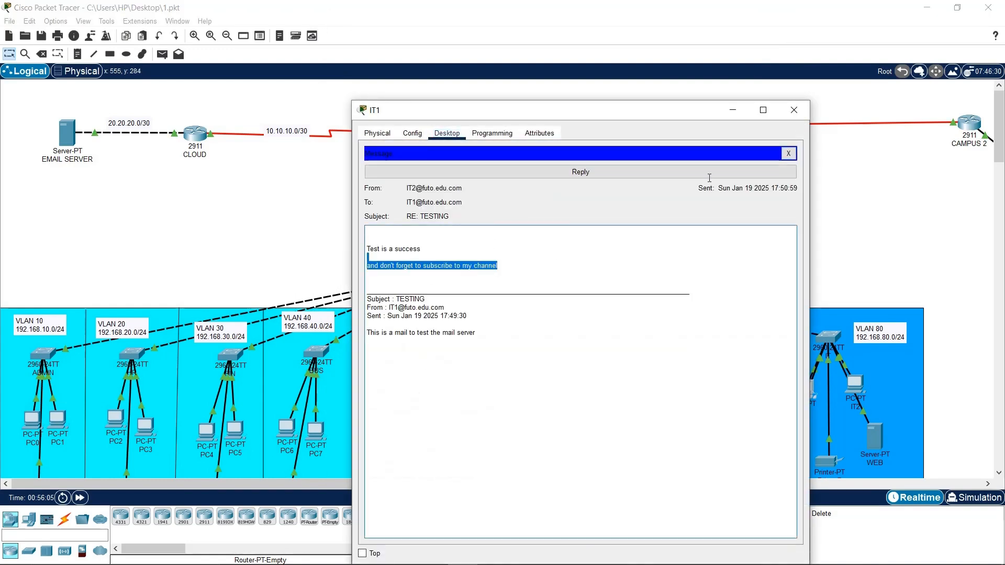
click(794, 110)
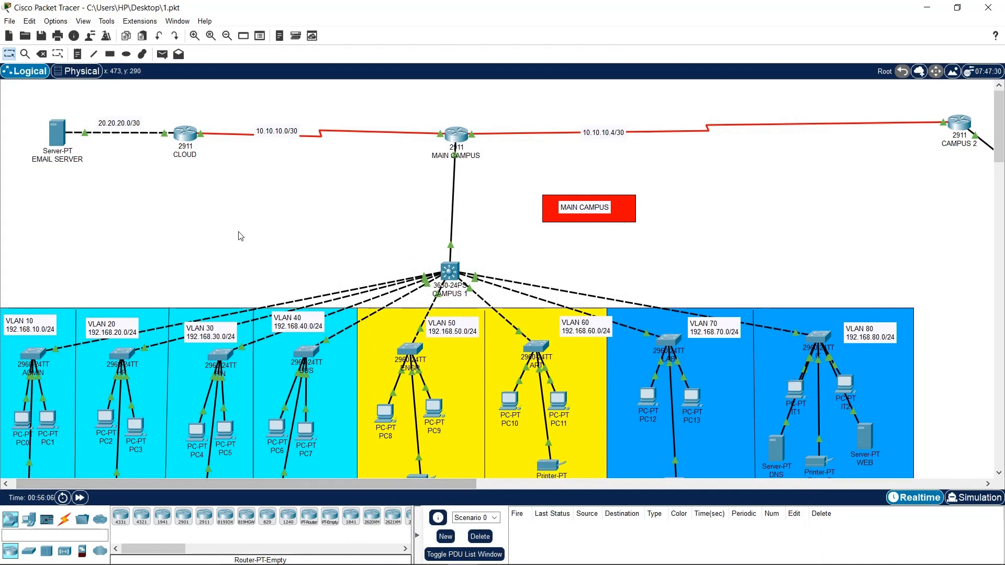
Save the campus network file 1.pkt and pan the canvas toward Campus 2
key(ctrl+s)
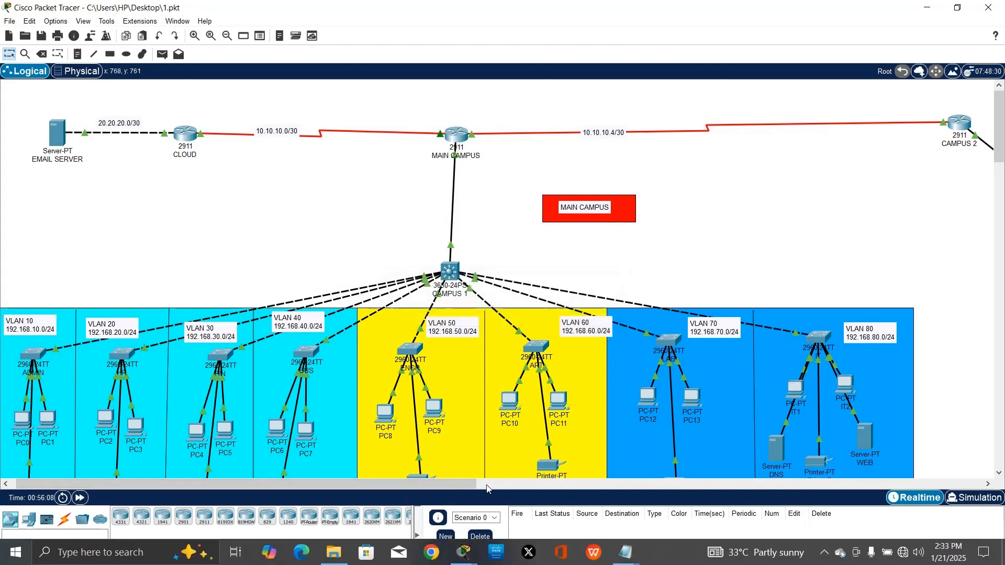
drag(473, 483, 379, 399)
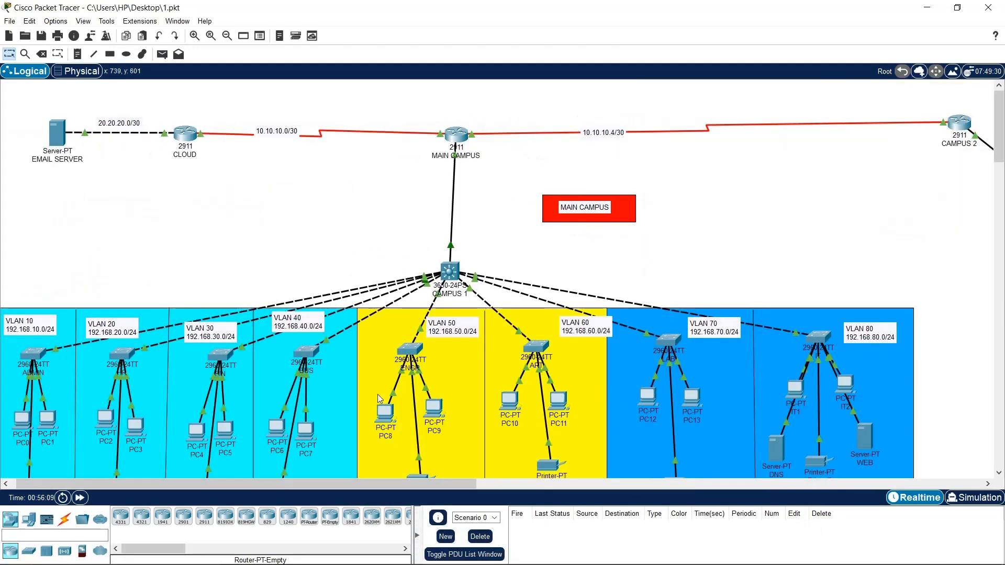